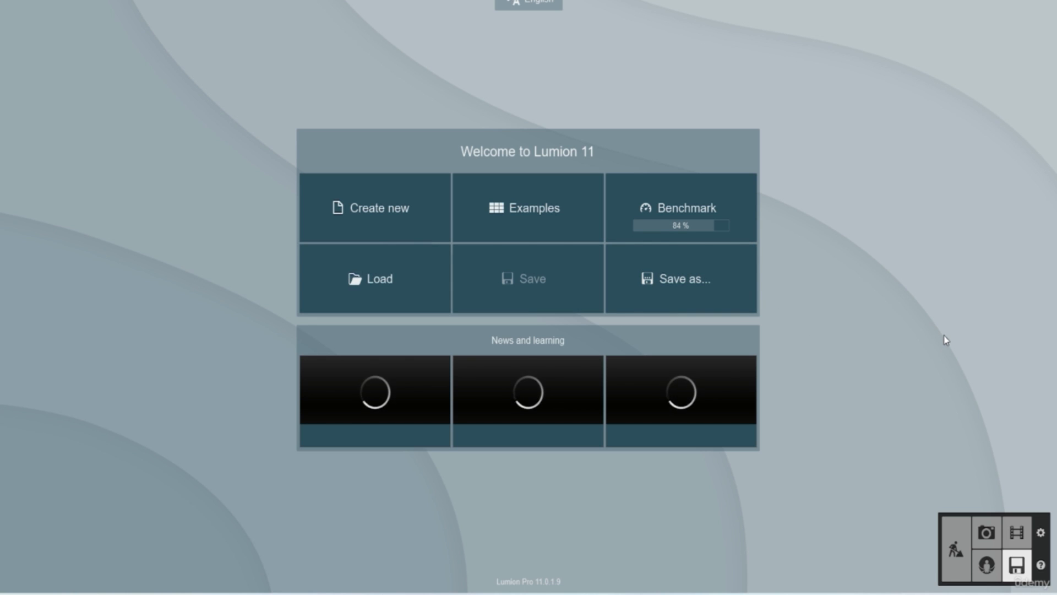
Review the computer's benchmark results for graphics card, processor and memory, and return to the start page
click(706, 216)
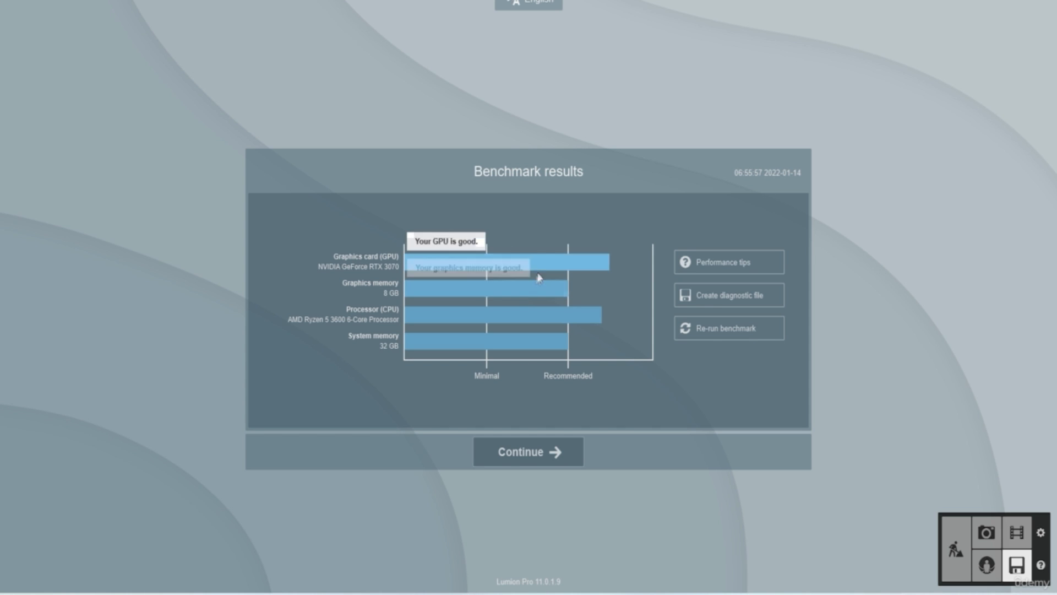
click(554, 456)
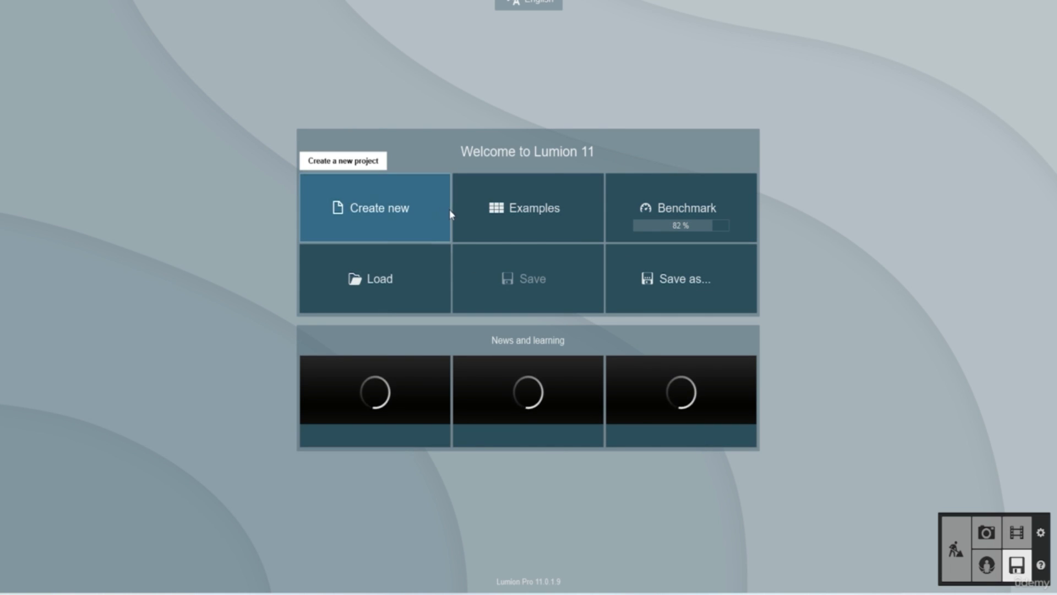
Create a new project from the plain environment template
click(404, 210)
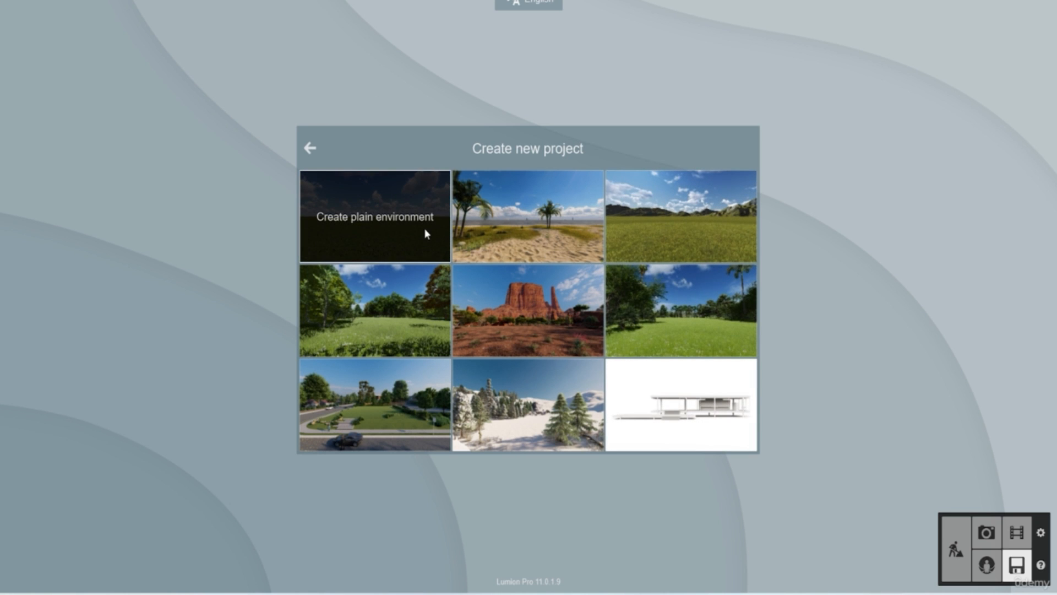
click(444, 235)
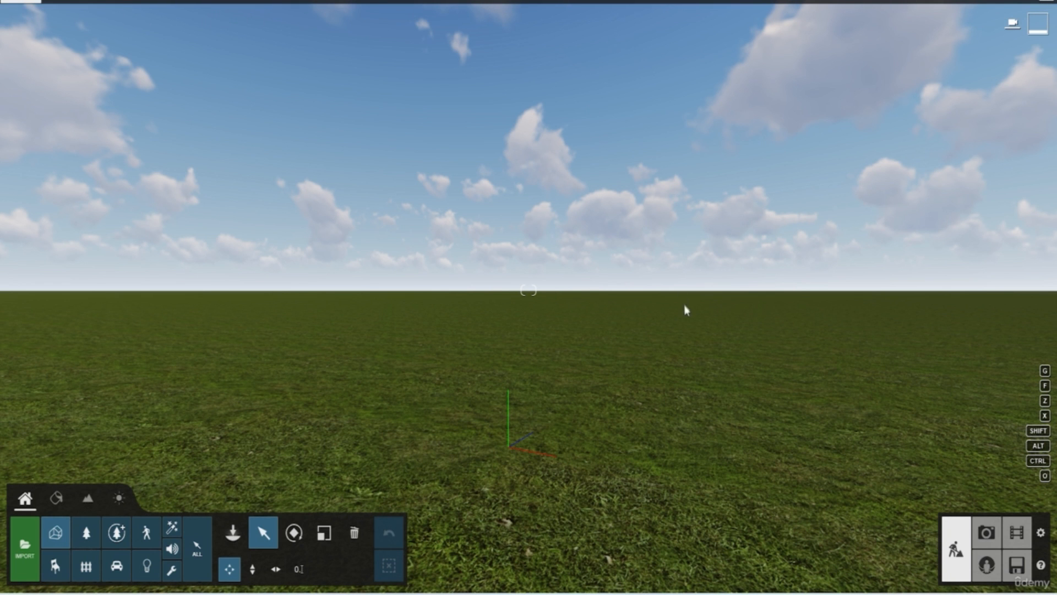
key(s)
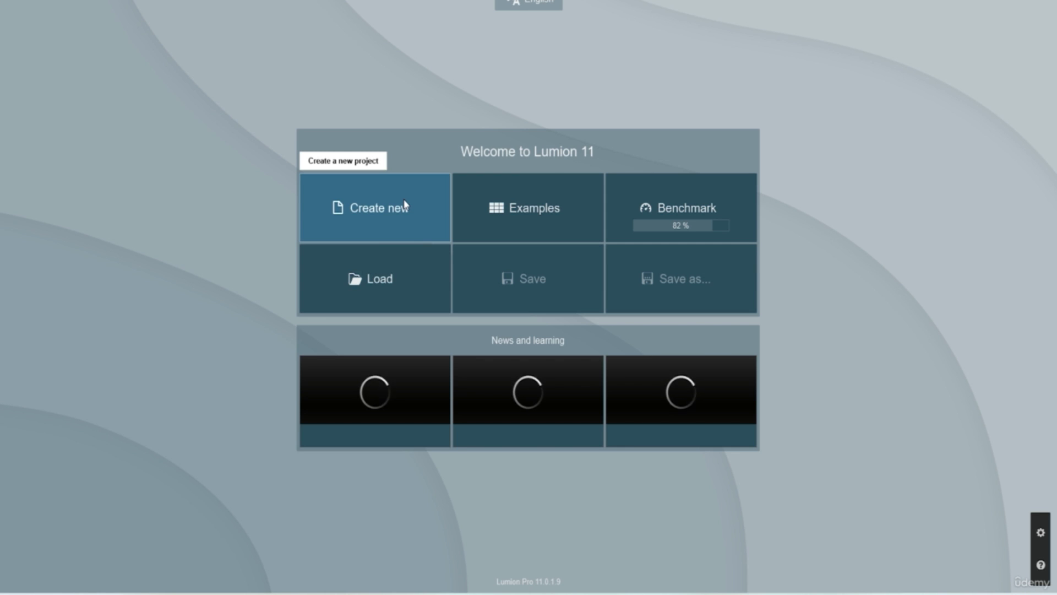
Open the example project with the street-corner building and examine its intersection, streets and surrounding facades
click(556, 214)
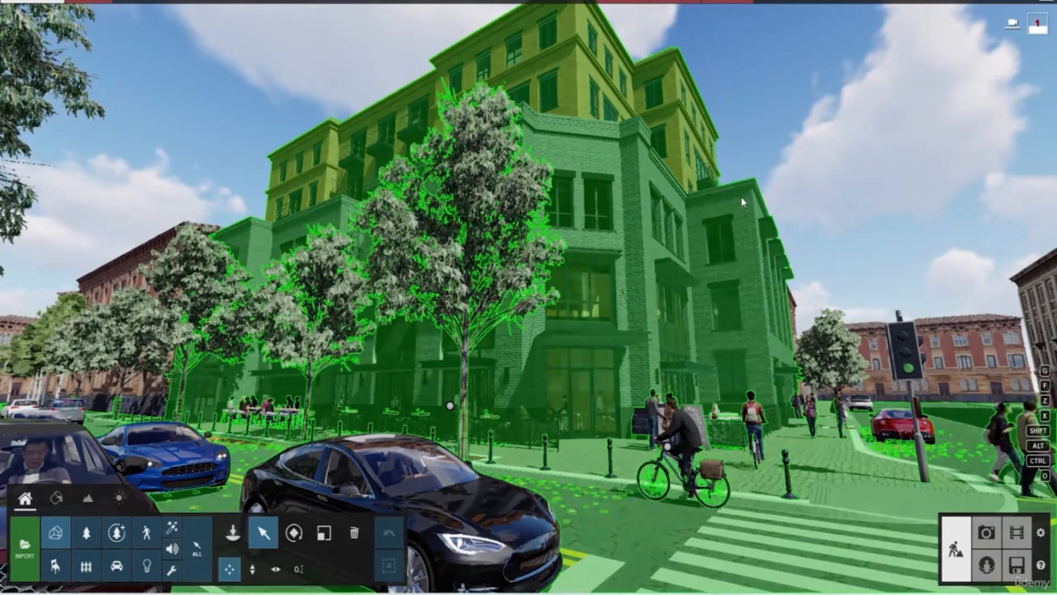
right_drag(616, 369, 680, 323)
key(s)
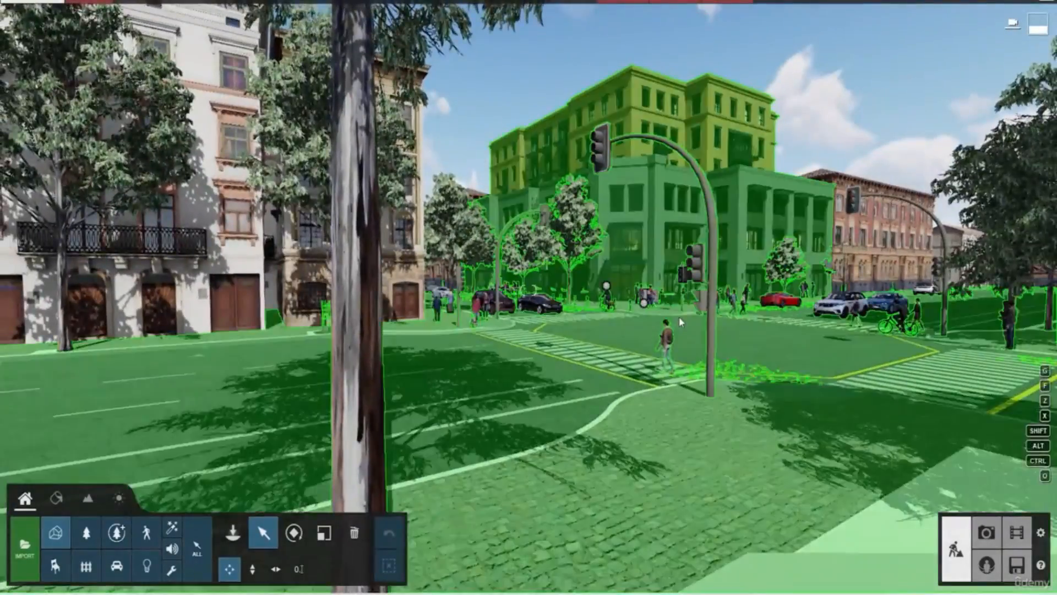
key(w)
key(d)
right_drag(754, 325, 732, 336)
right_drag(452, 242, 599, 255)
key(shift+w)
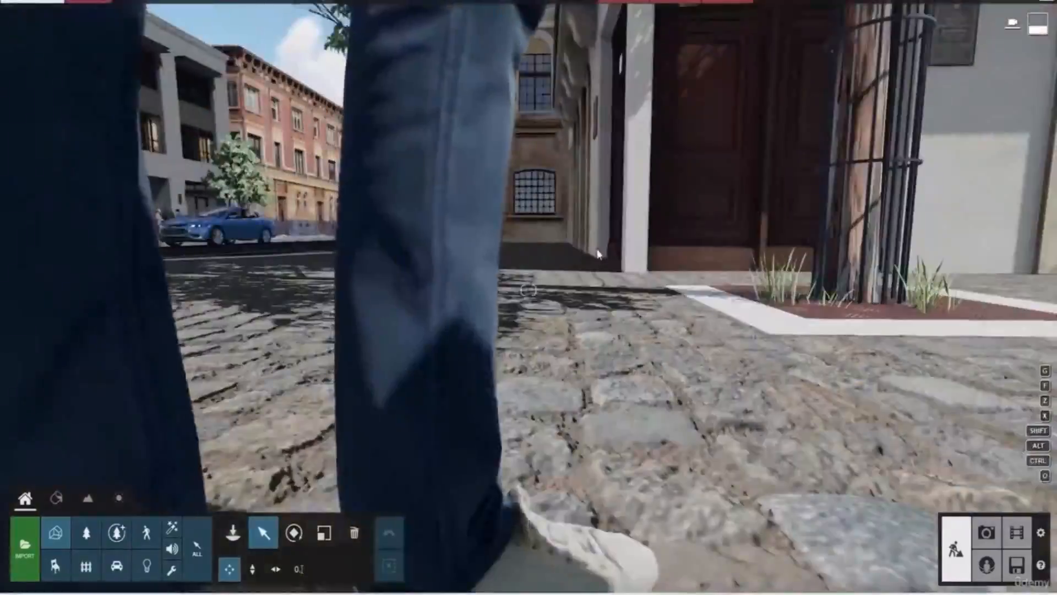
key(shift+s)
right_drag(688, 259, 588, 329)
key(w)
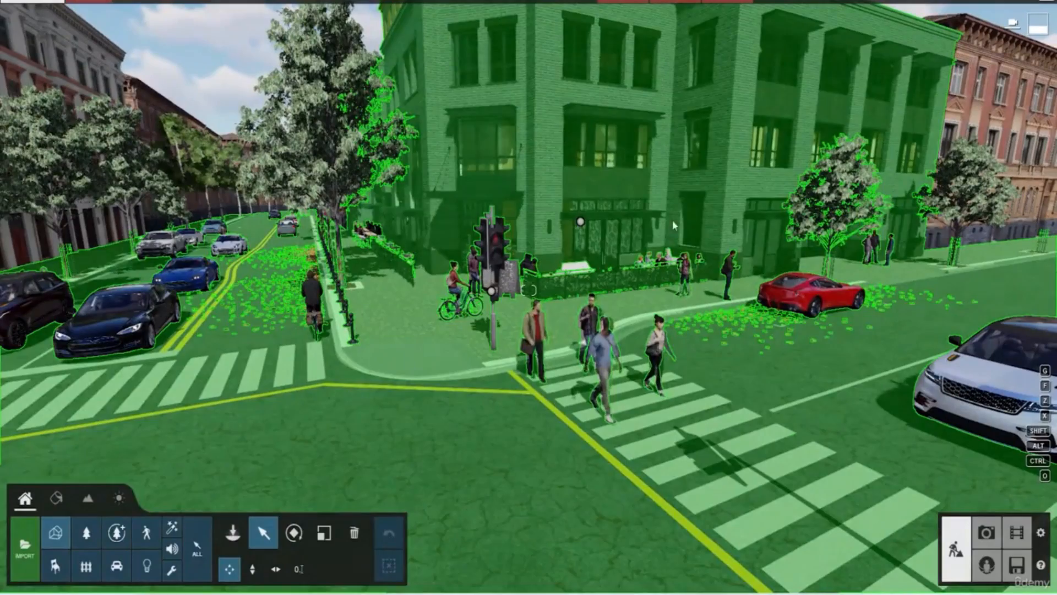
key(shift+s)
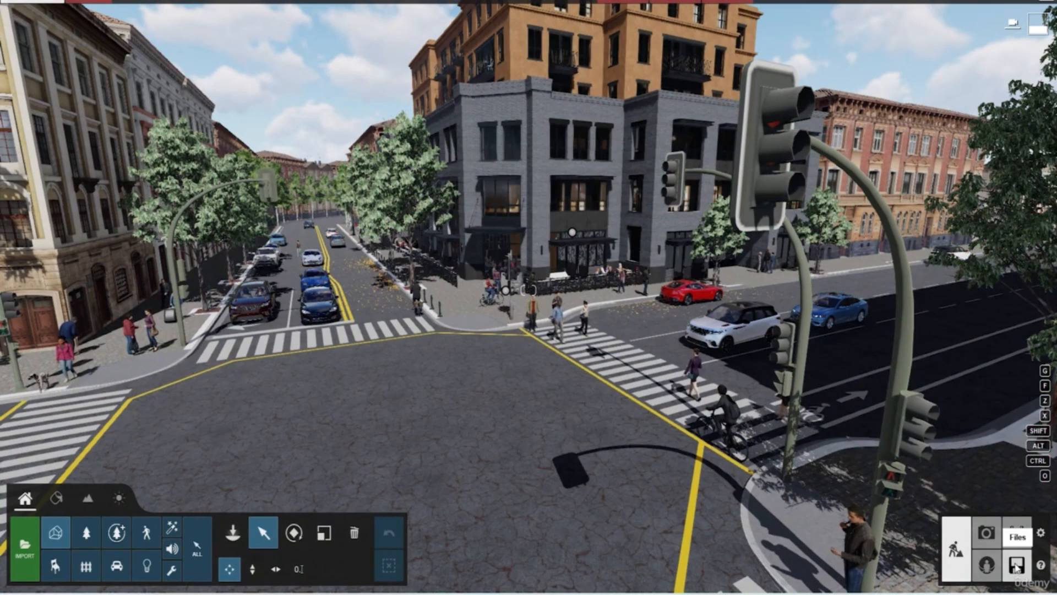
Open the Villa Cabrera example project
click(1015, 565)
click(518, 208)
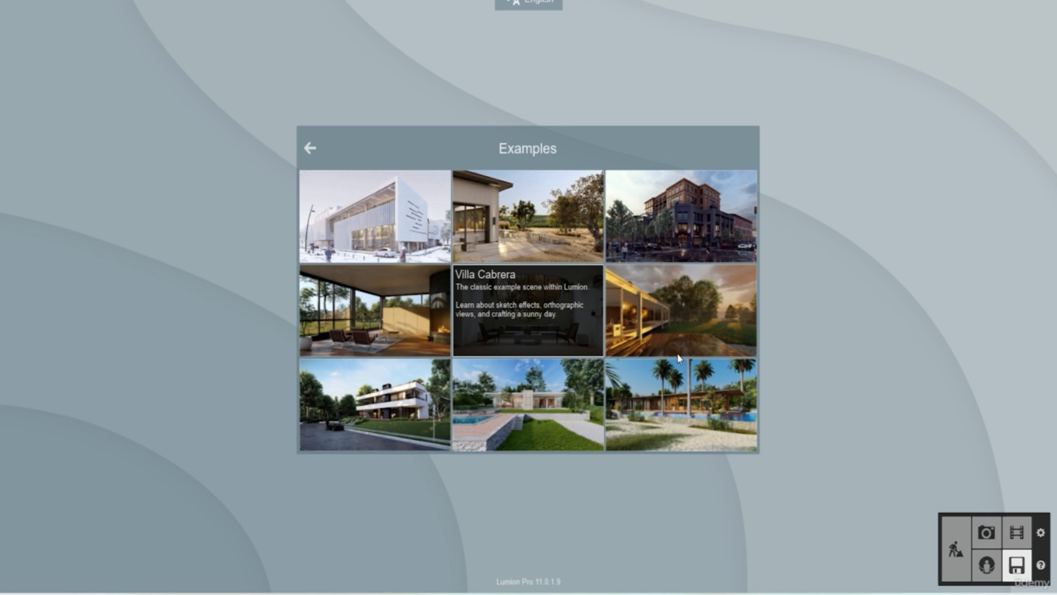
click(593, 339)
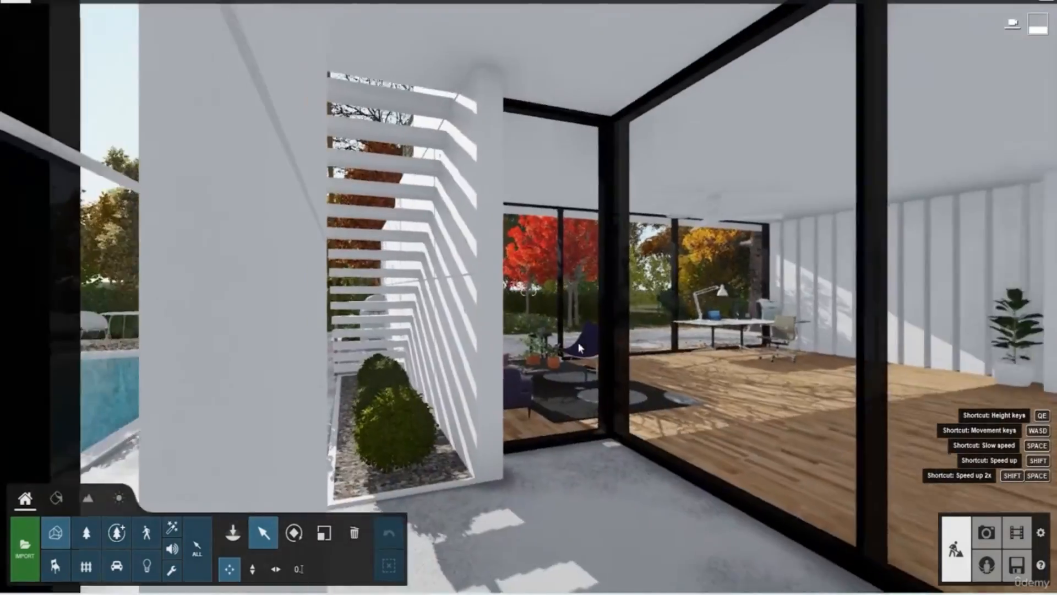
Examine the villa's interior, from the glazed hallway to the lounge with the round window
right_drag(579, 347, 537, 306)
key(w)
key(s)
right_drag(542, 341, 538, 339)
key(w)
key(w)
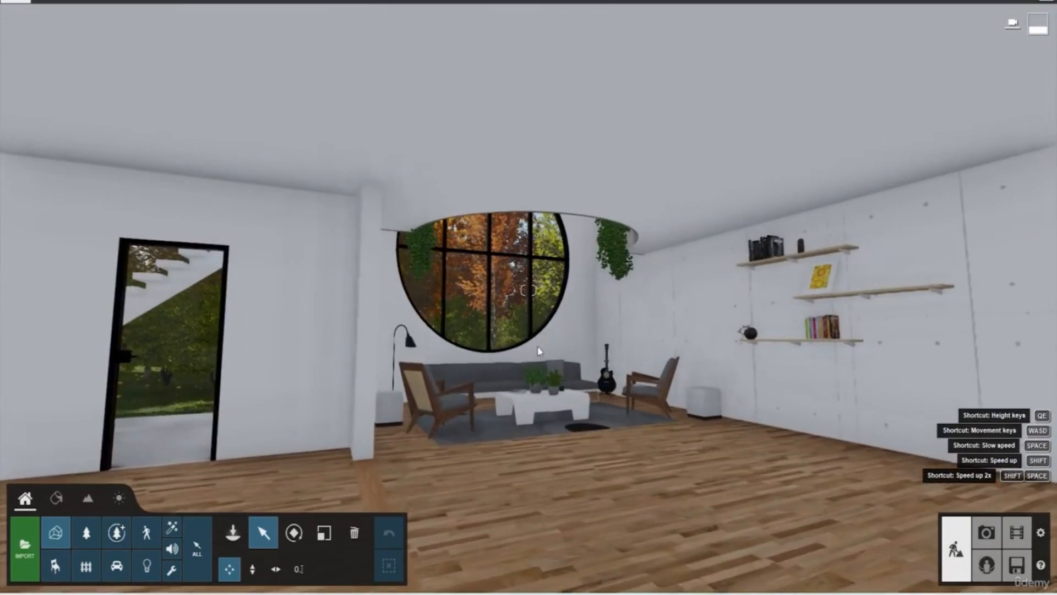
key(s)
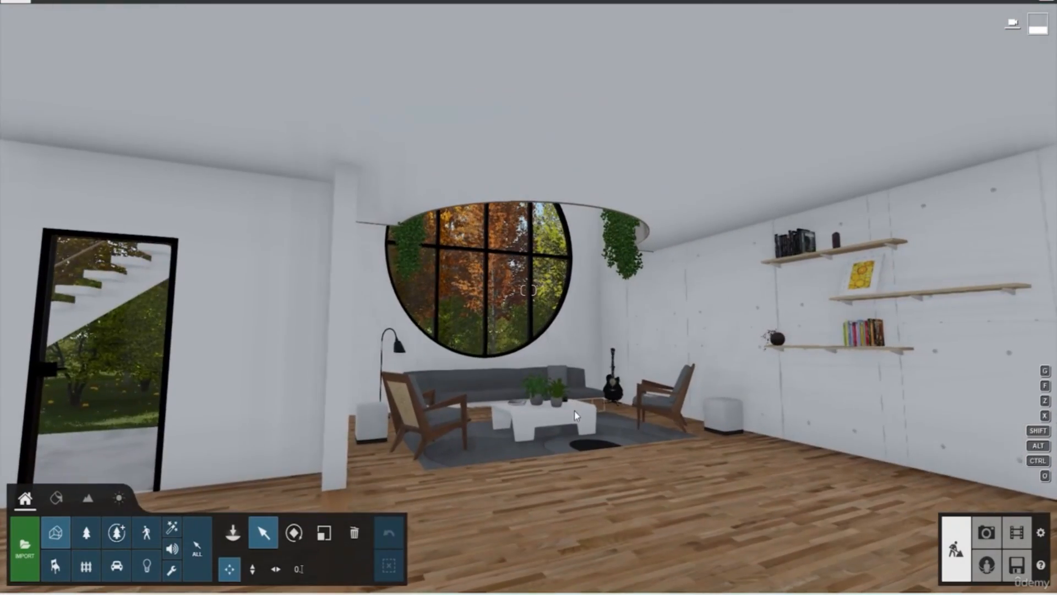
click(558, 366)
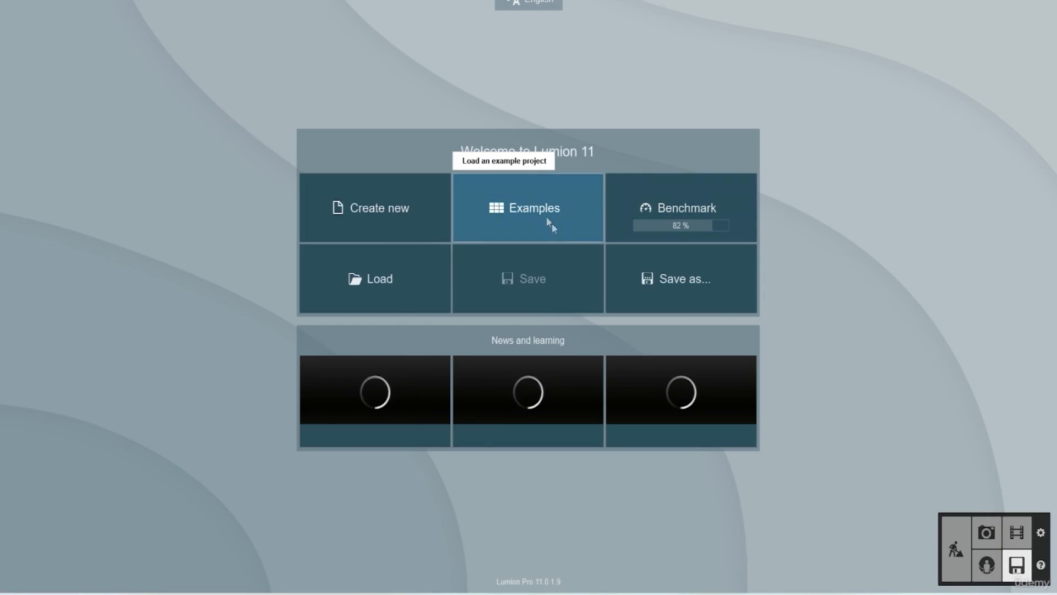
Review the descriptions of the example projects and the options for loading, merging or reopening projects
click(550, 224)
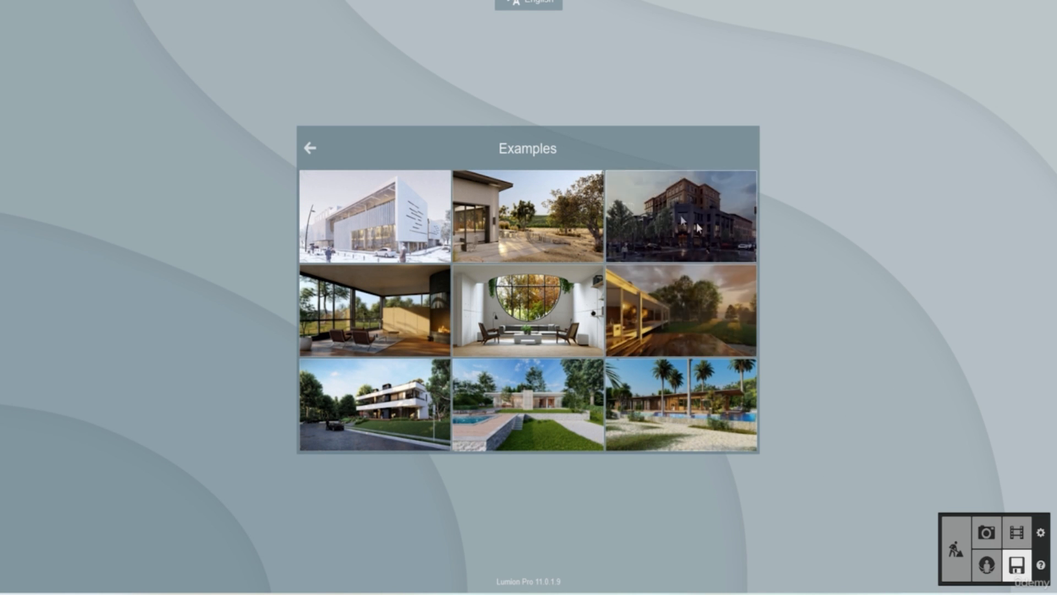
mouse_move(687, 423)
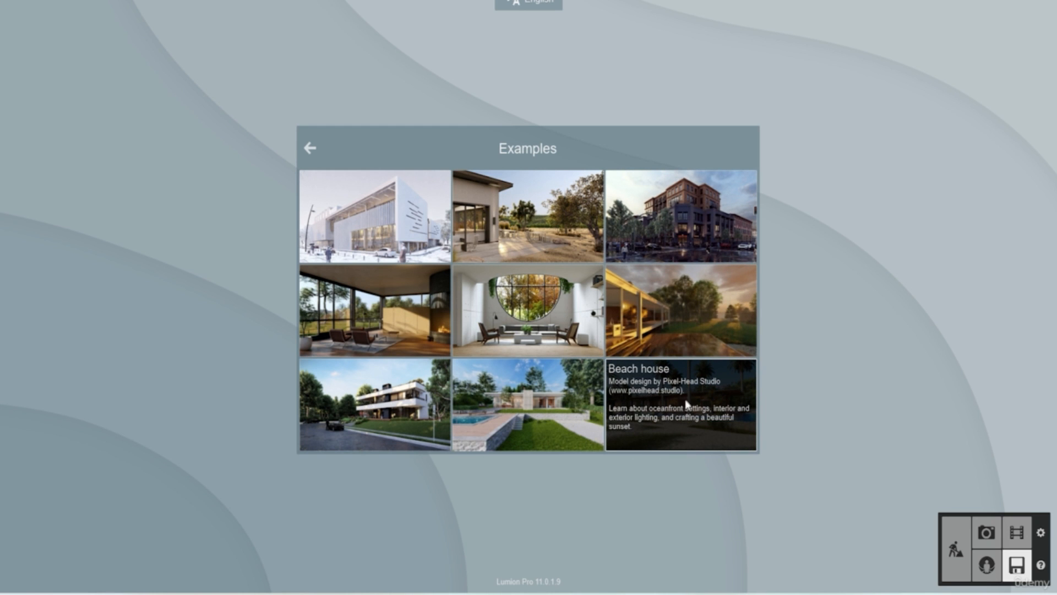
mouse_move(498, 429)
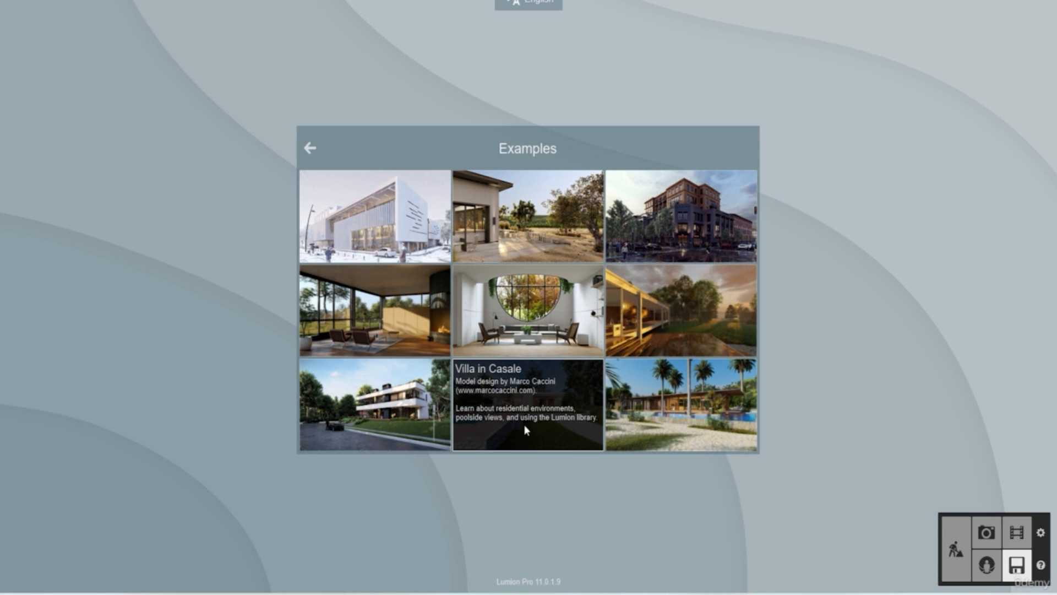
mouse_move(698, 203)
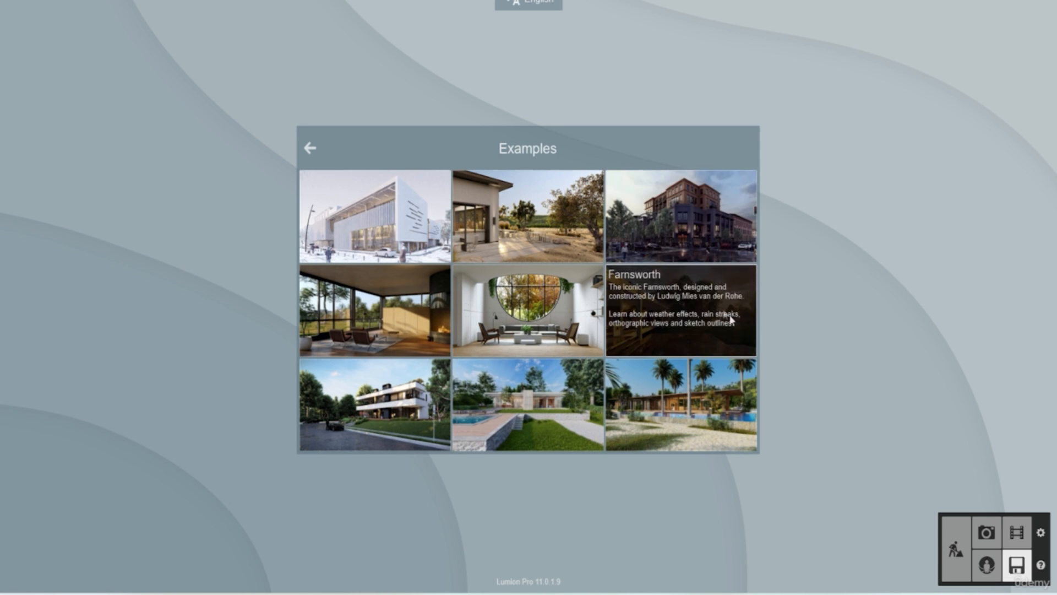
mouse_move(497, 222)
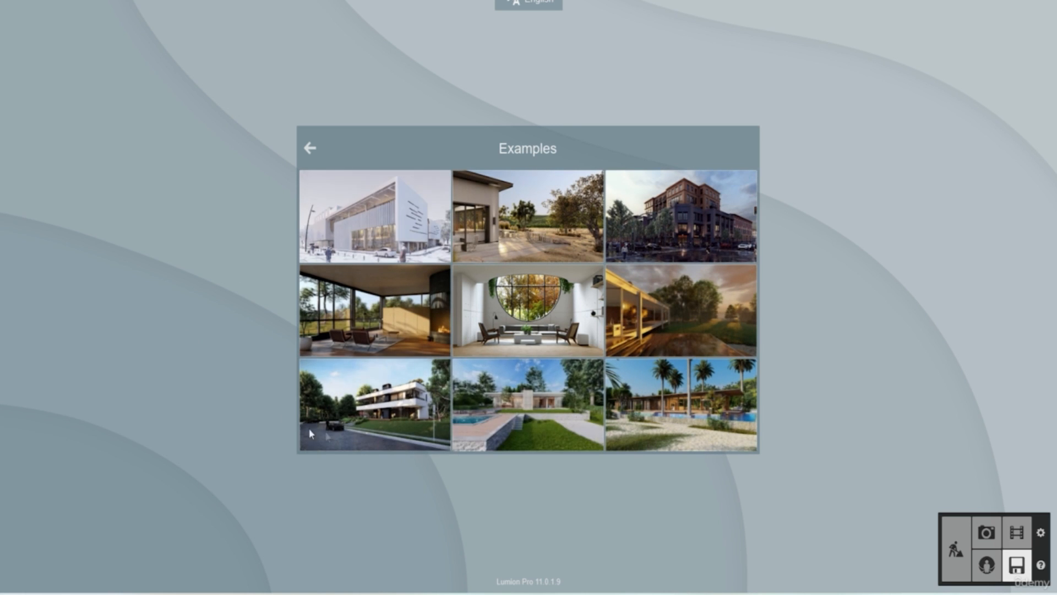
mouse_move(397, 406)
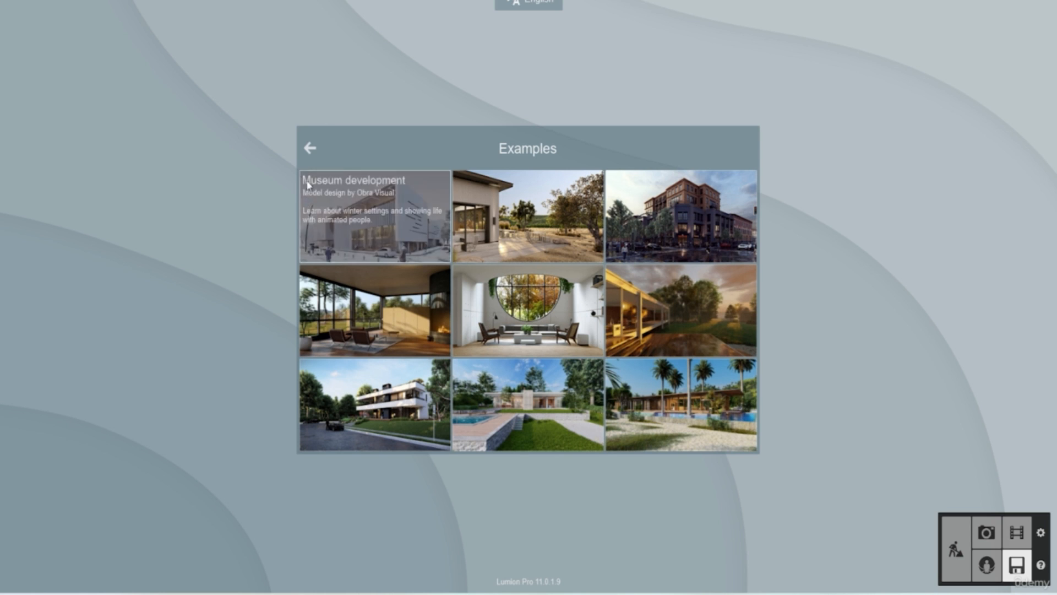
click(310, 147)
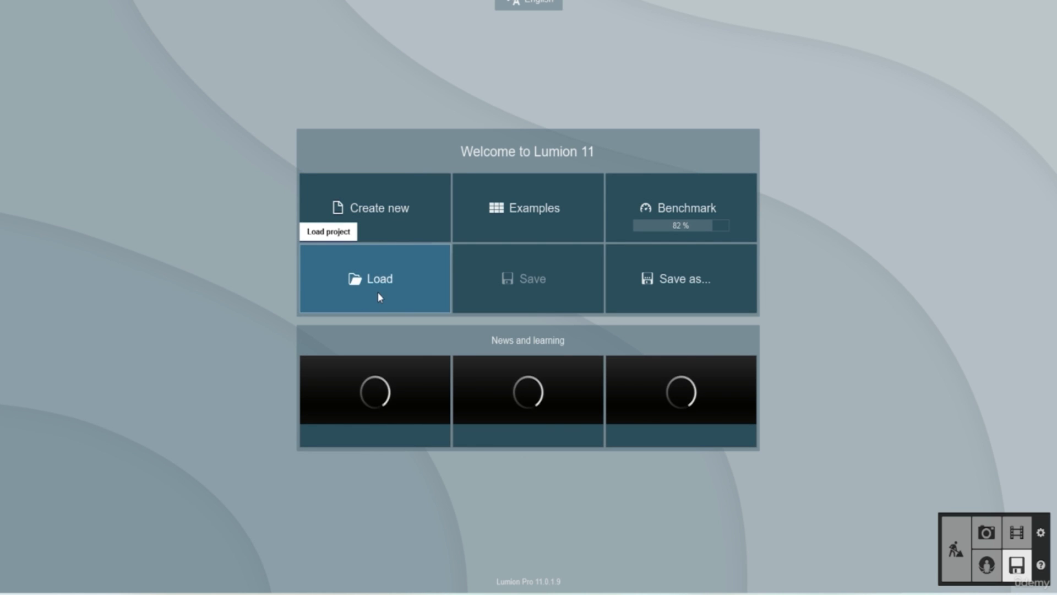
click(400, 289)
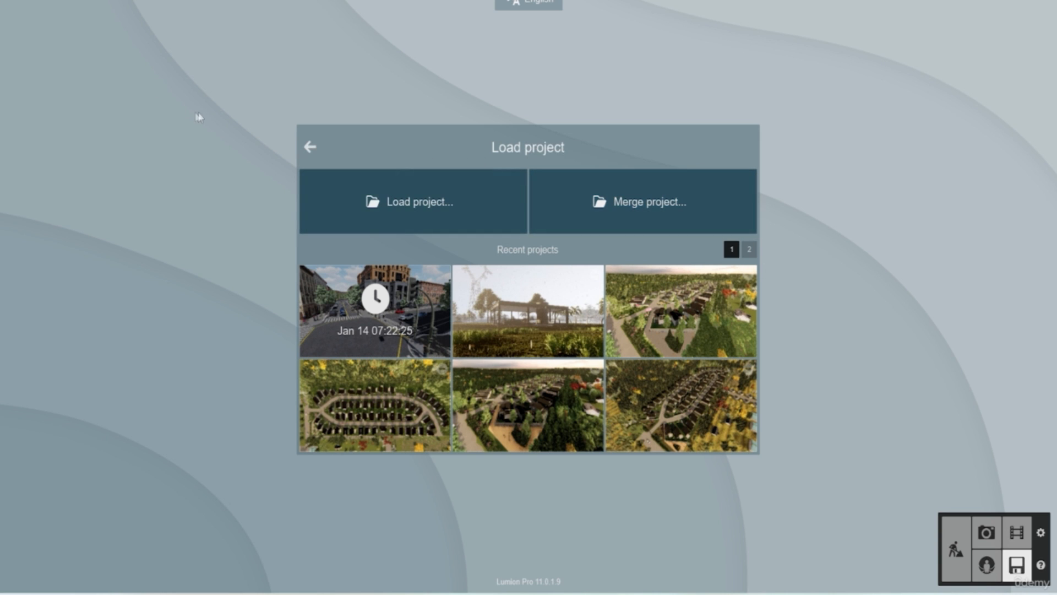
click(304, 145)
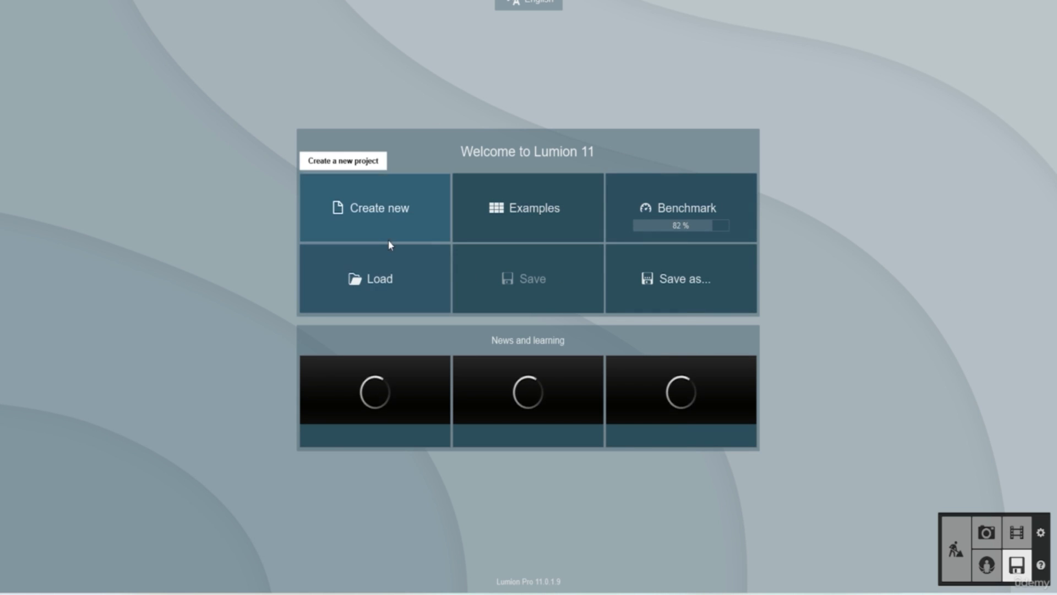
Create a new plain environment project and choose the SketchUp file modern+house.skp as the model to import
click(430, 227)
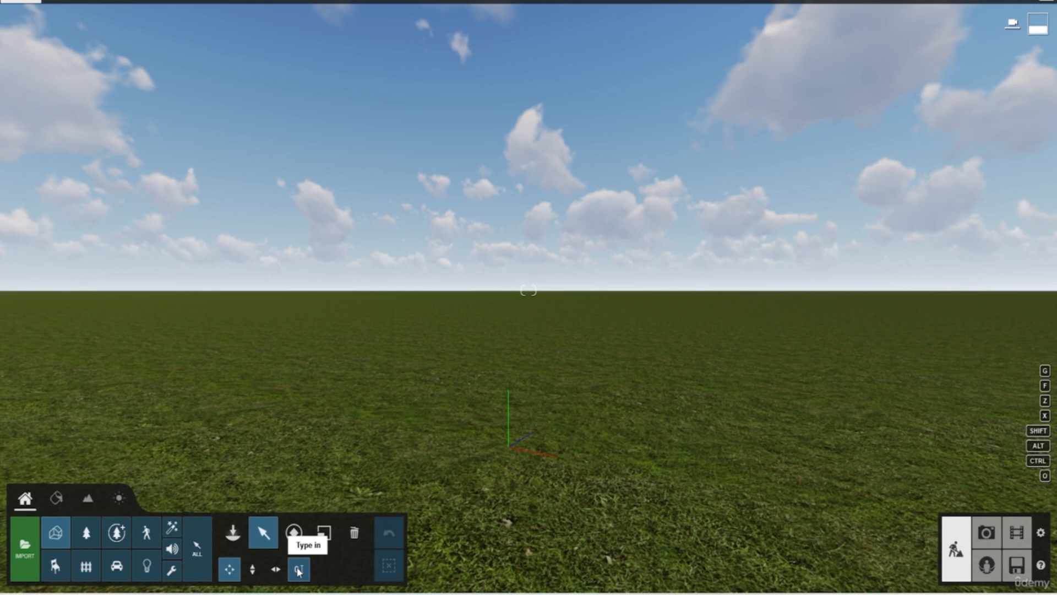
click(28, 558)
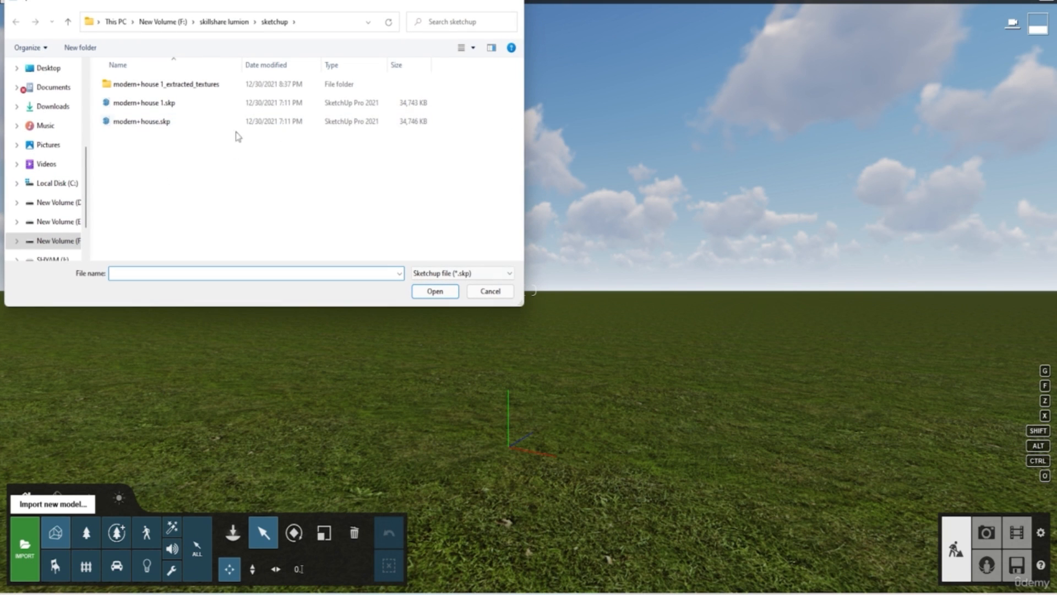
click(487, 275)
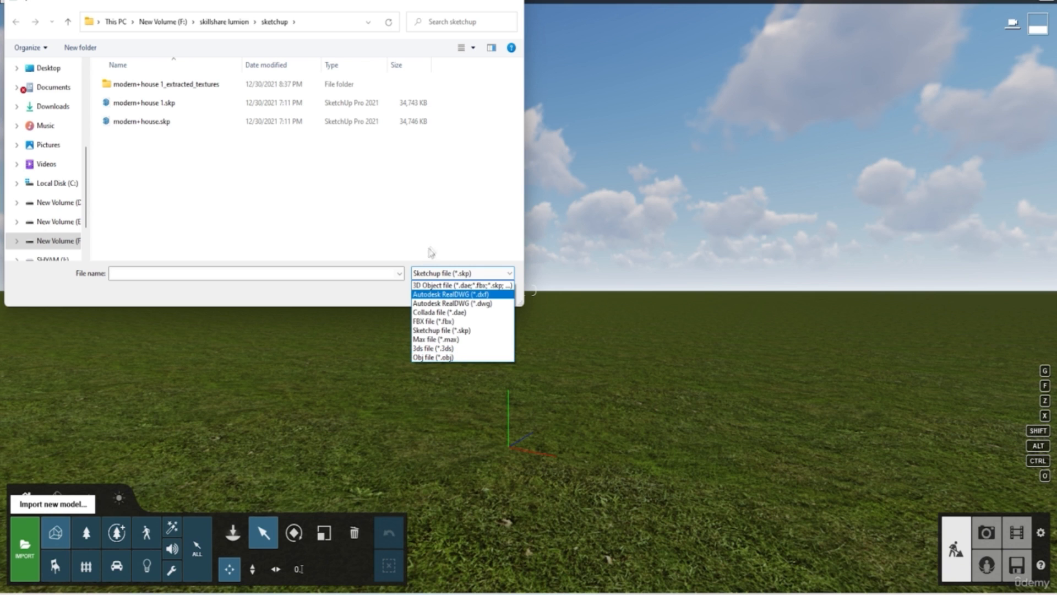
click(433, 222)
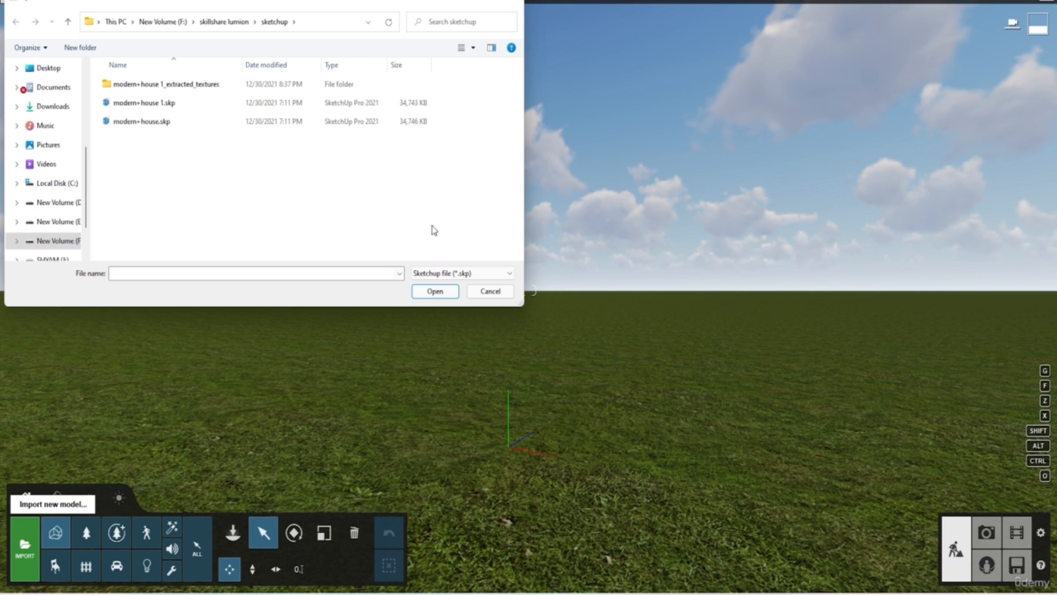
click(489, 275)
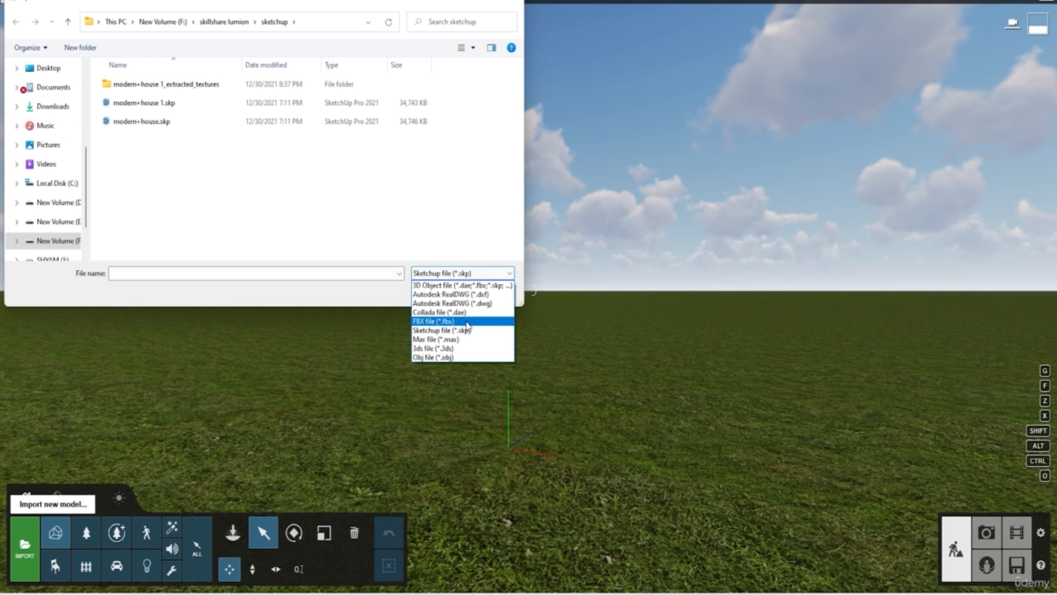
click(308, 192)
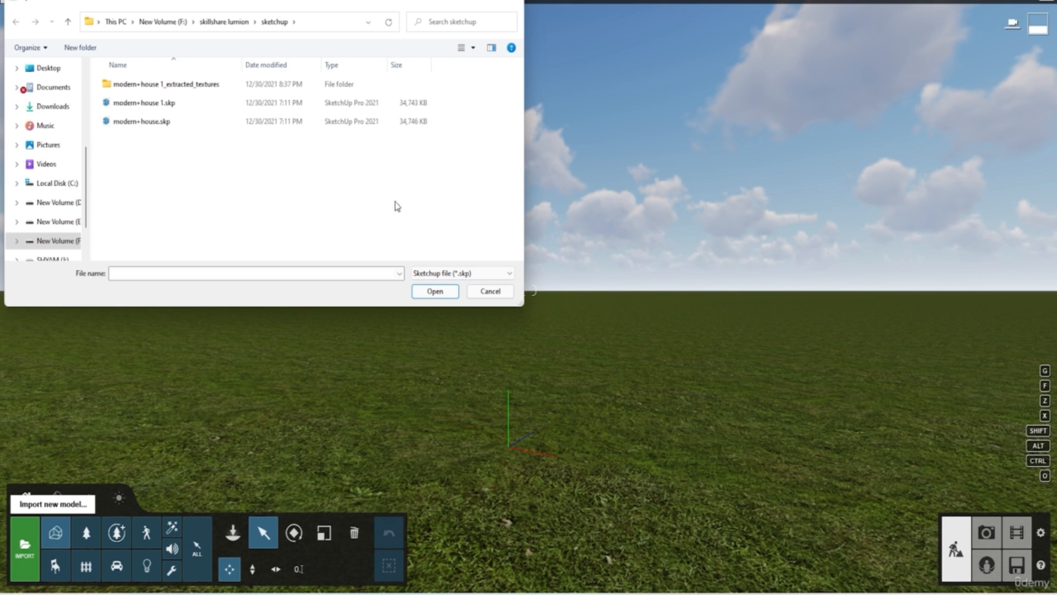
click(194, 122)
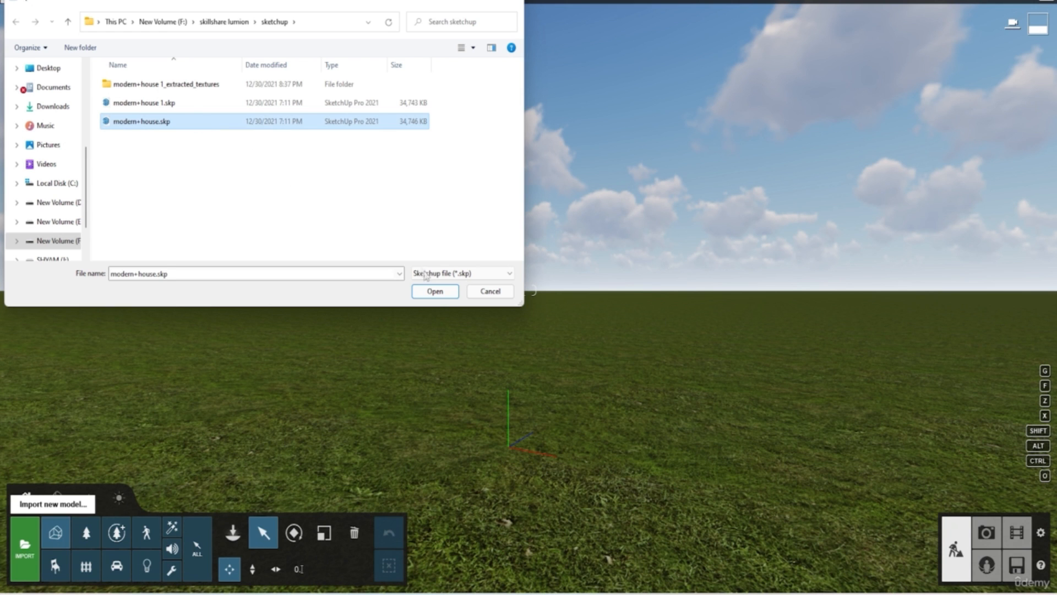
click(435, 293)
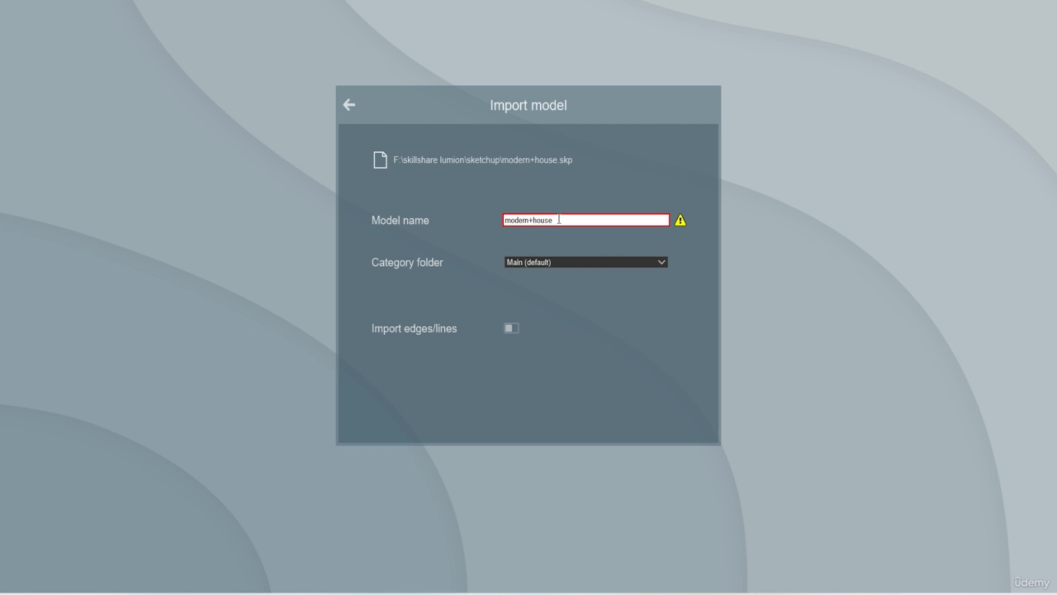
Name the imported model "modern 12", assign it to a new category folder "modern 1", and complete the import
drag(559, 220, 501, 220)
text(modern 12)
mouse_move(663, 233)
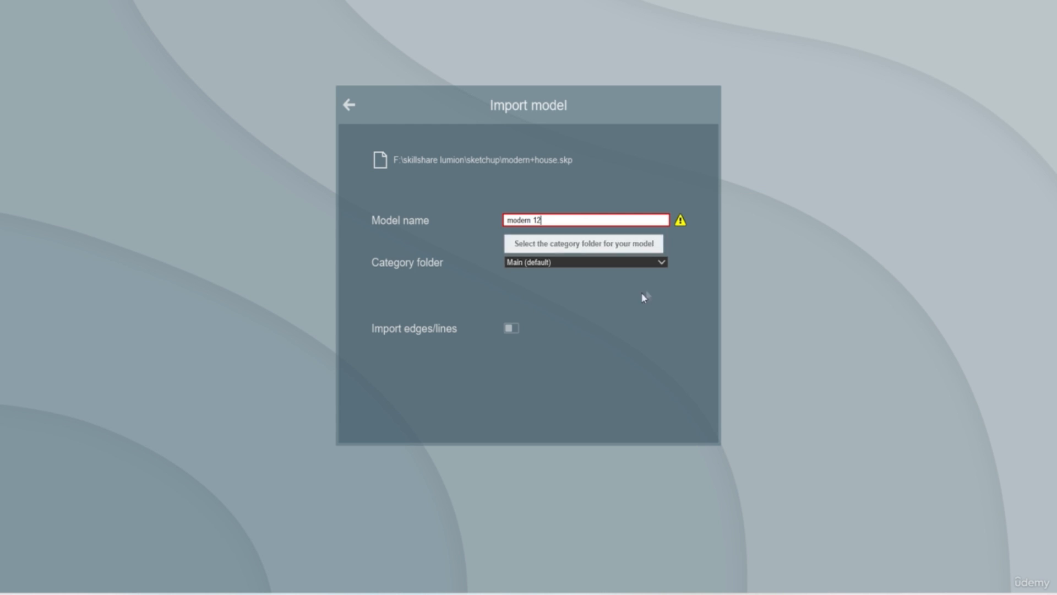
click(631, 265)
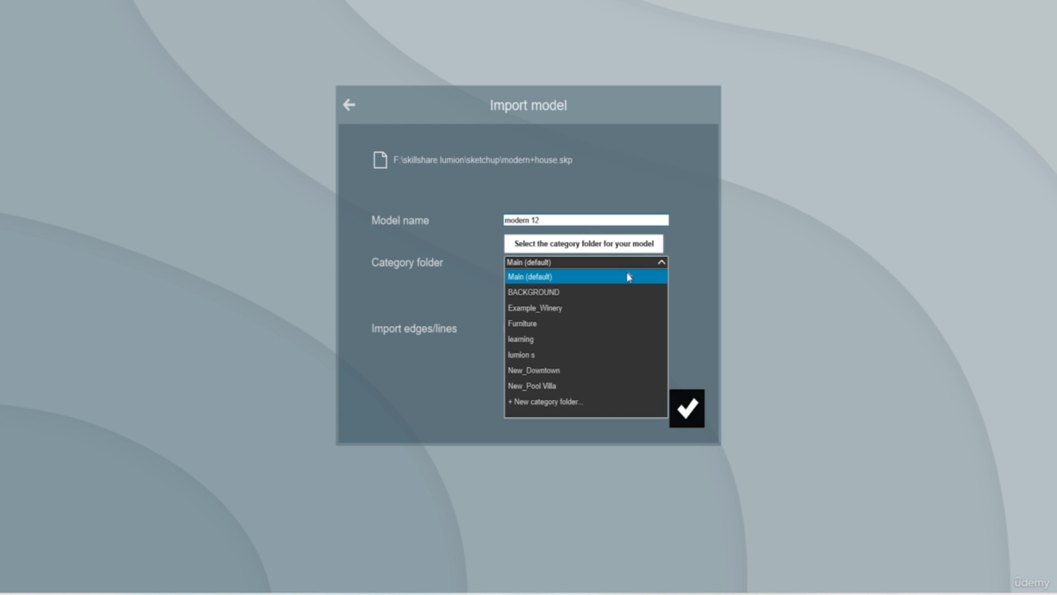
click(569, 402)
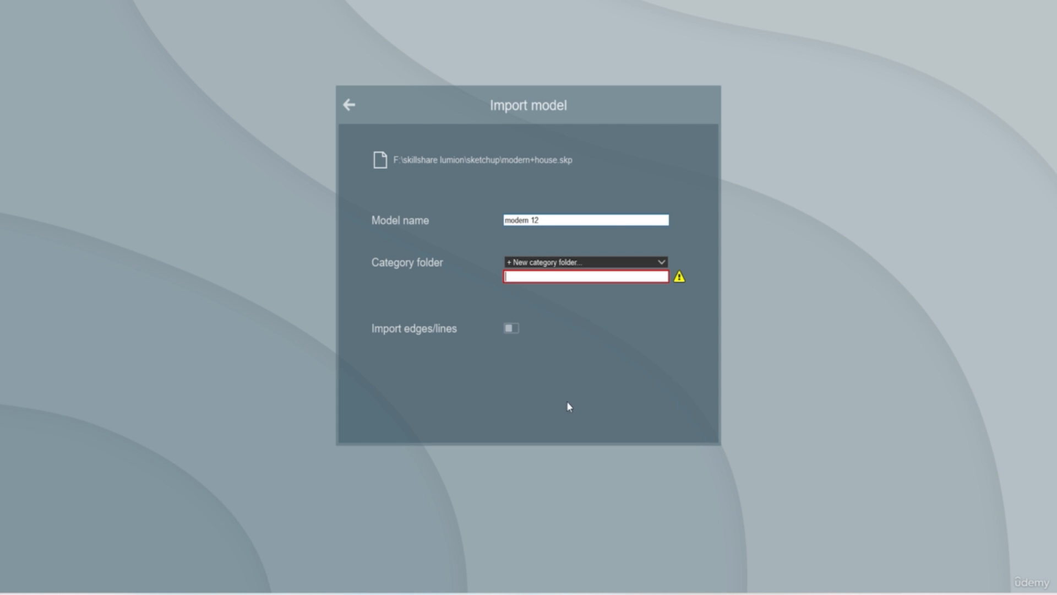
text(mode)
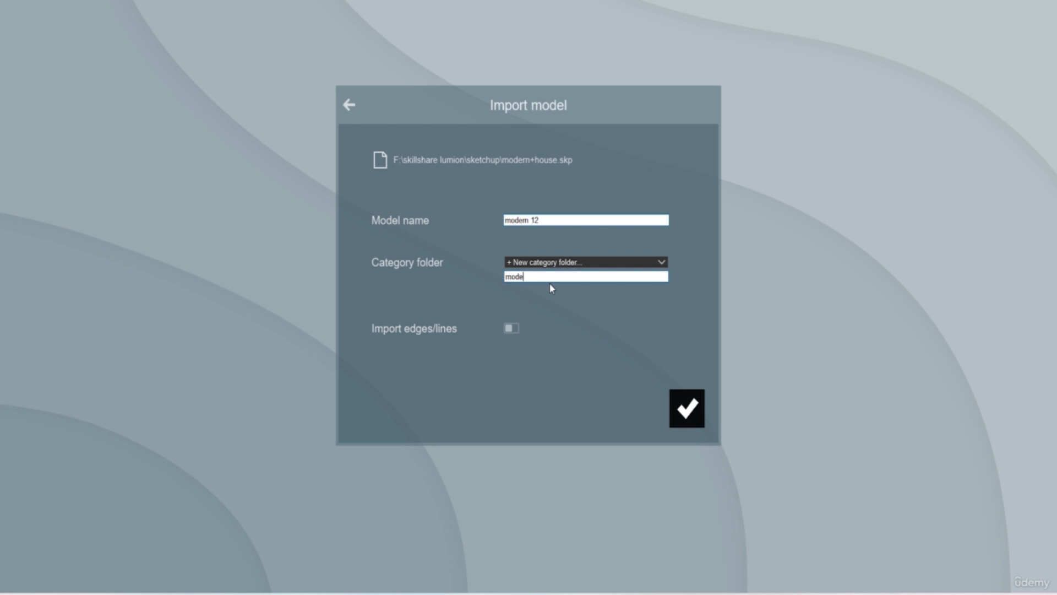
text(rn 1)
click(694, 420)
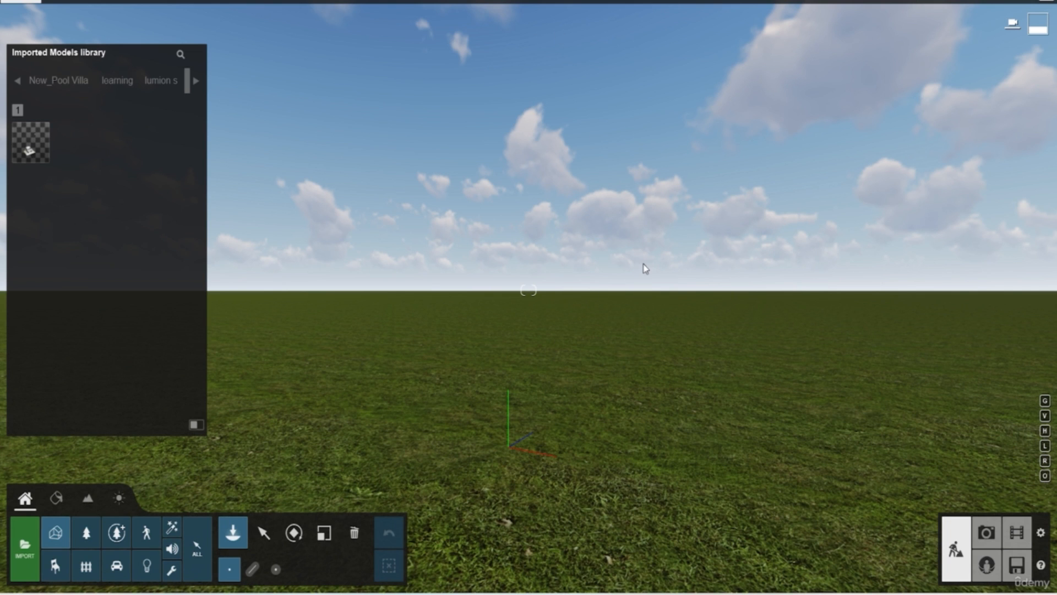
Place the imported modern 12 house on the grass near the scene's origin
right_drag(602, 316, 626, 392)
mouse_move(34, 156)
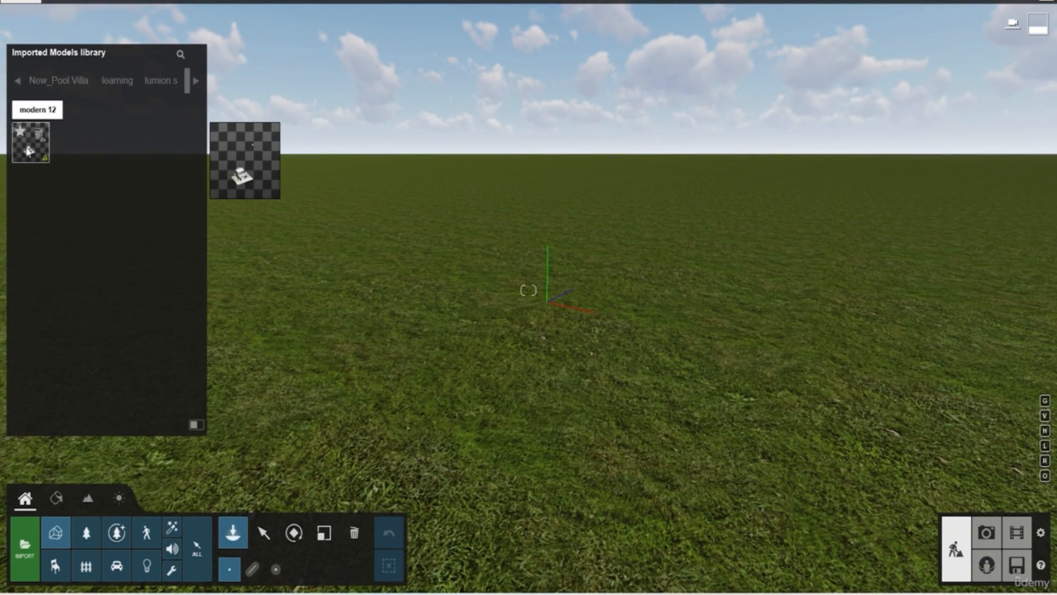
click(27, 147)
drag(671, 313, 529, 226)
click(538, 208)
scroll(625, 345, down, 3)
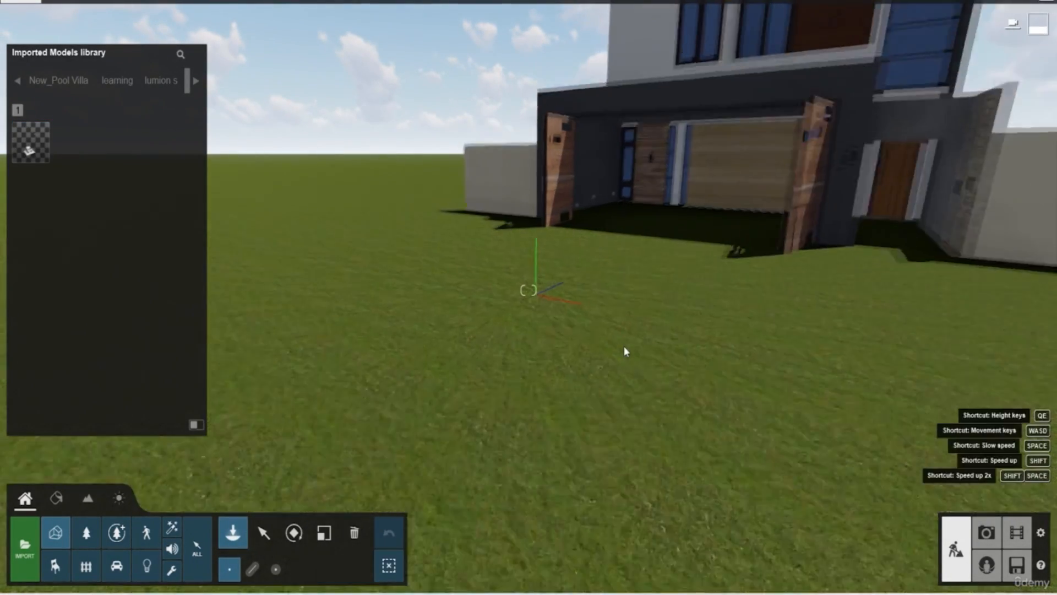
right_drag(635, 391, 578, 423)
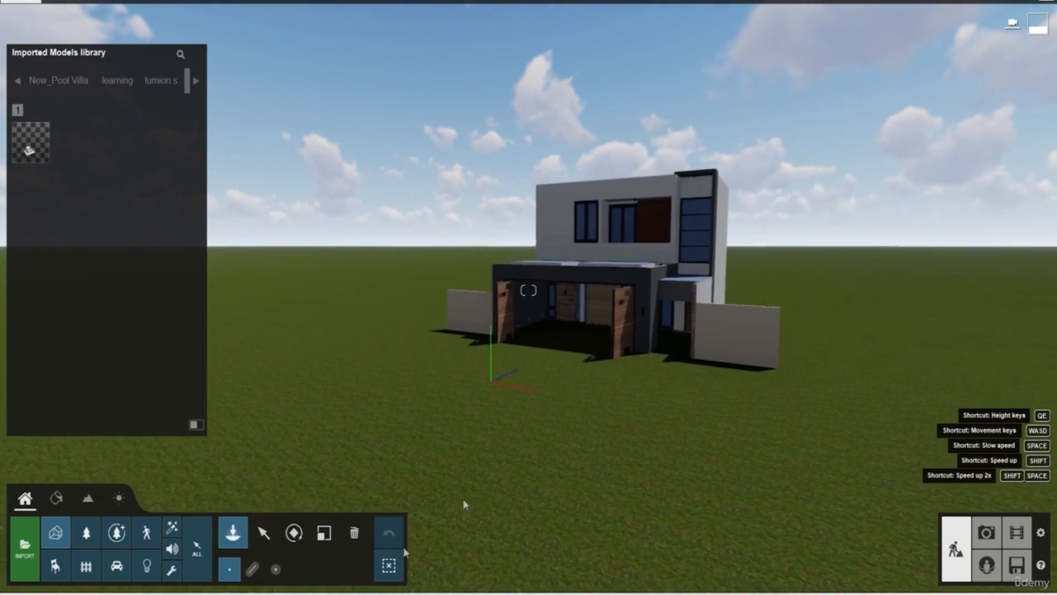
Select the house and move it freely across the ground, closer to the camera
click(264, 532)
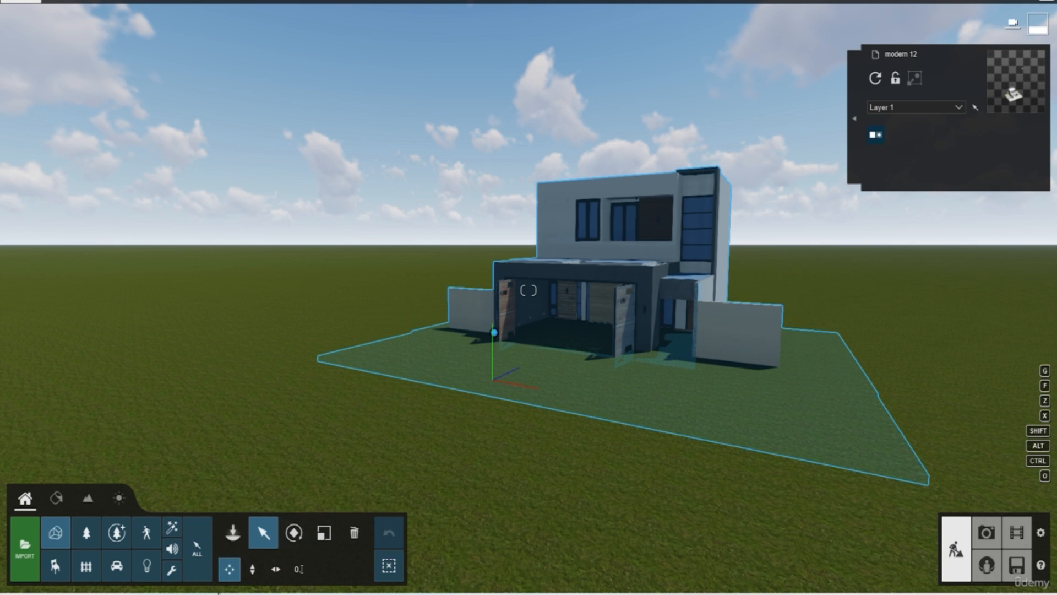
drag(494, 332, 629, 148)
drag(462, 209, 453, 362)
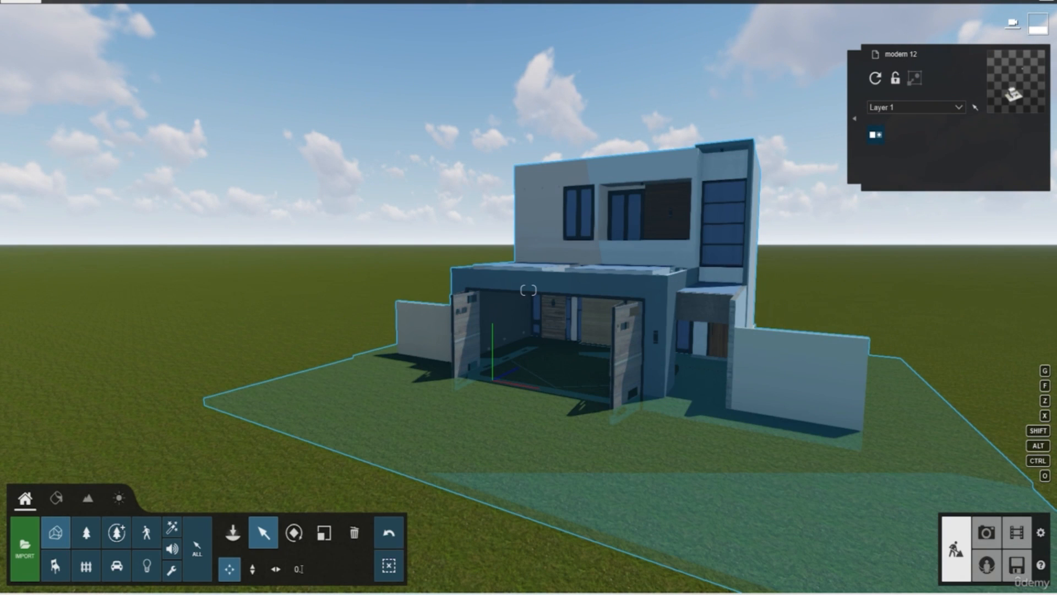
Raise the house about 2 ft above the grass and shift it horizontally to about X -4.12, Z -11.79 ft
click(253, 570)
drag(461, 359, 471, 331)
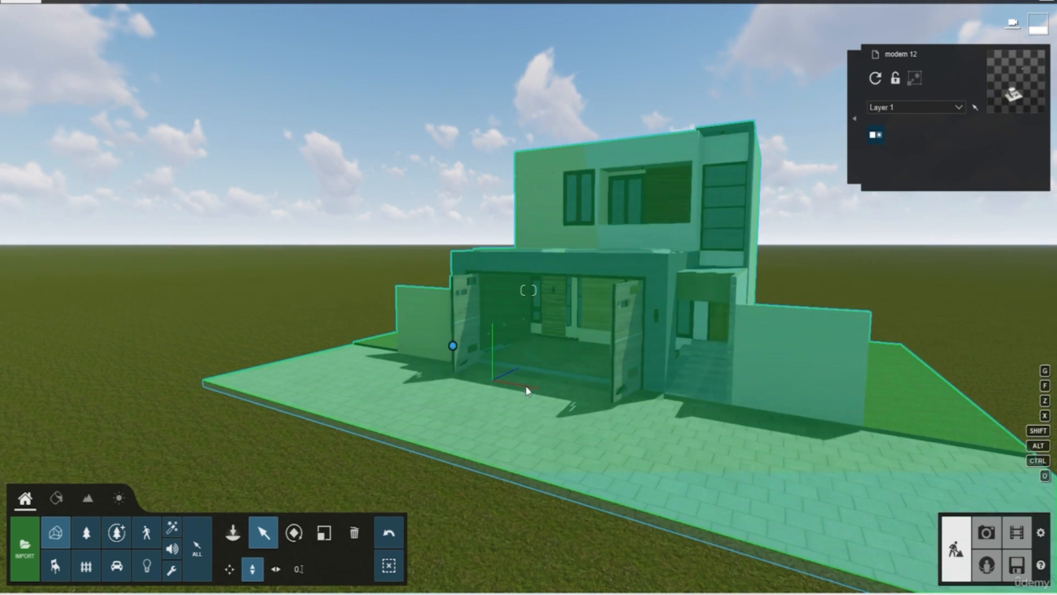
scroll(525, 386, down, 3)
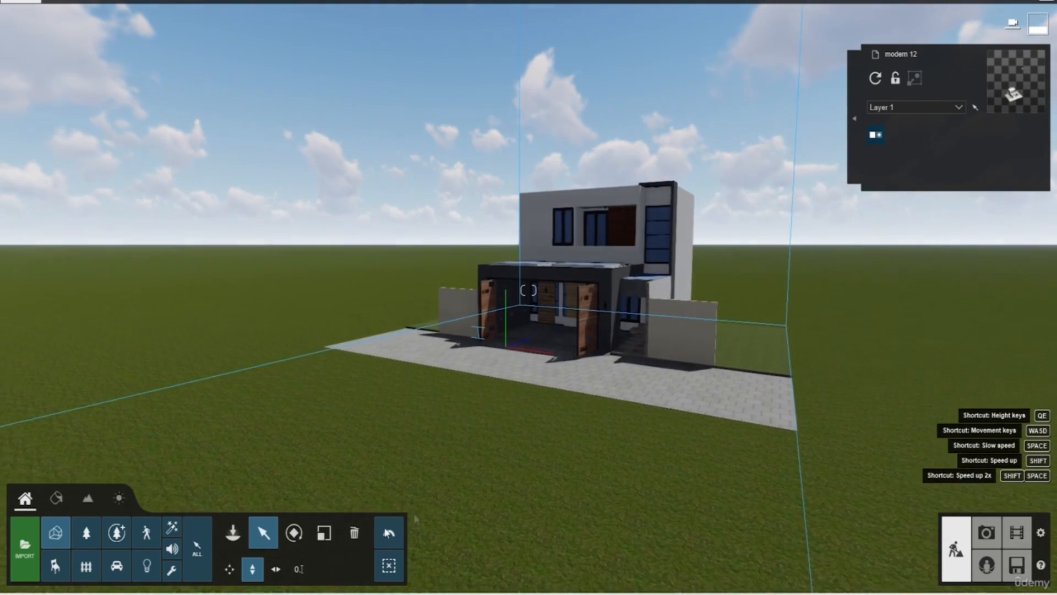
click(277, 569)
drag(481, 330, 444, 346)
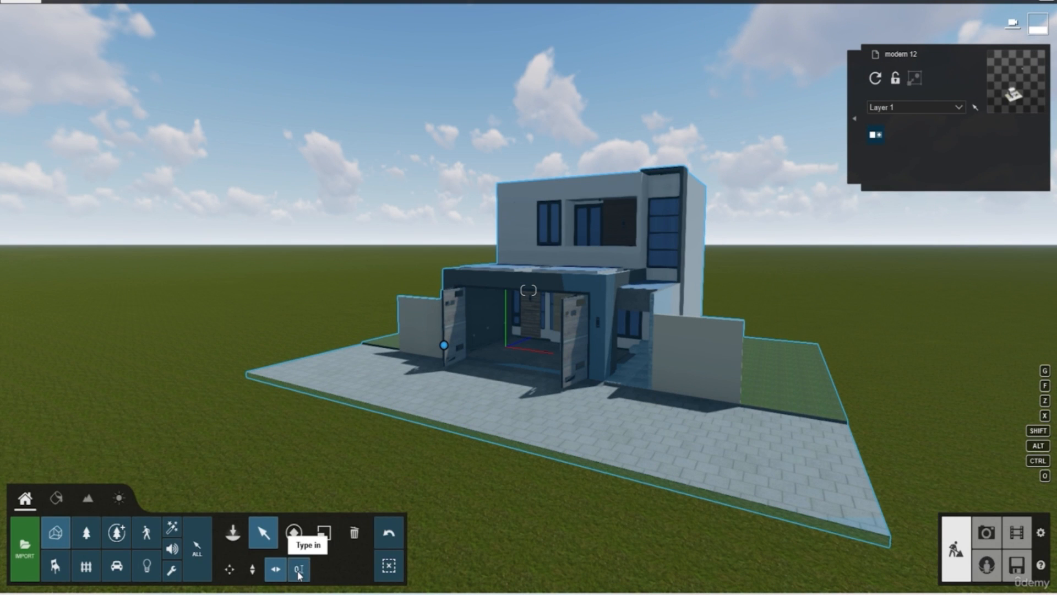
Set the house's position to X 0, Y 0 and Z 0 ft by numeric entry
click(300, 572)
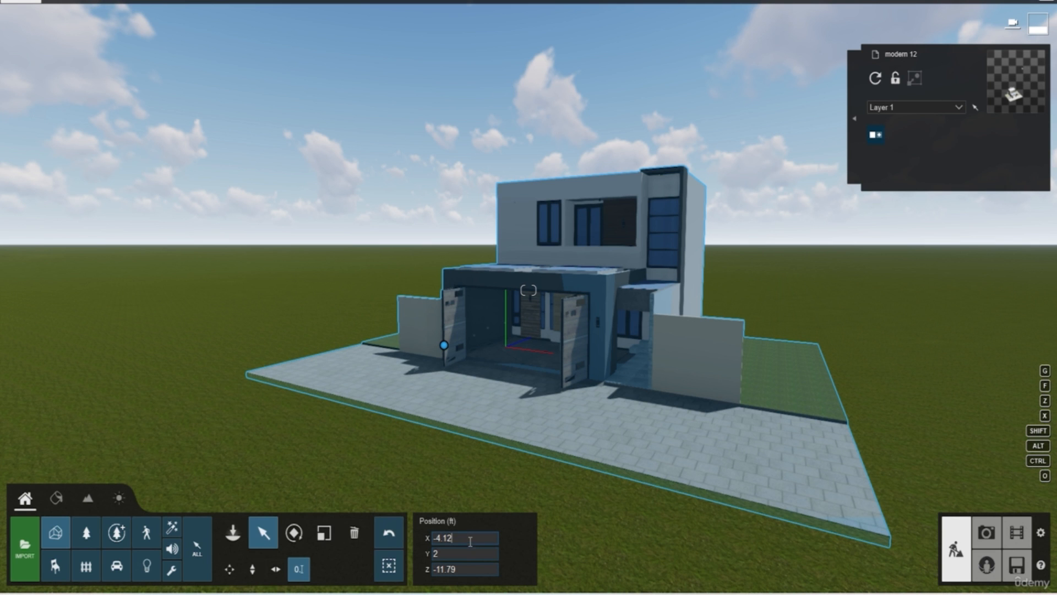
key(BackSpace)
key(BackSpace)
key(BackSpace)
key(BackSpace)
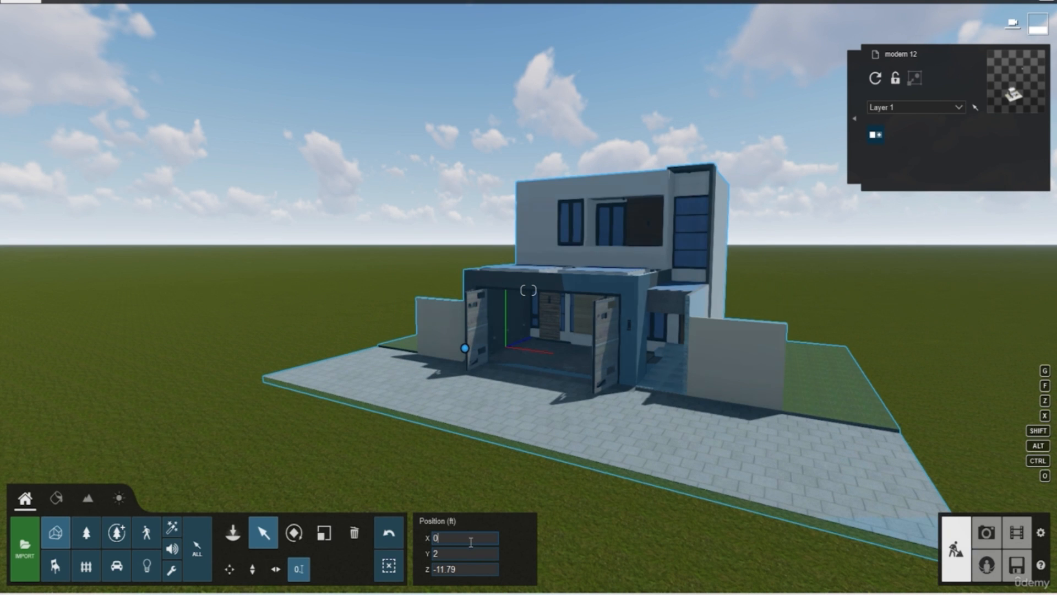
key(BackSpace)
text(0)
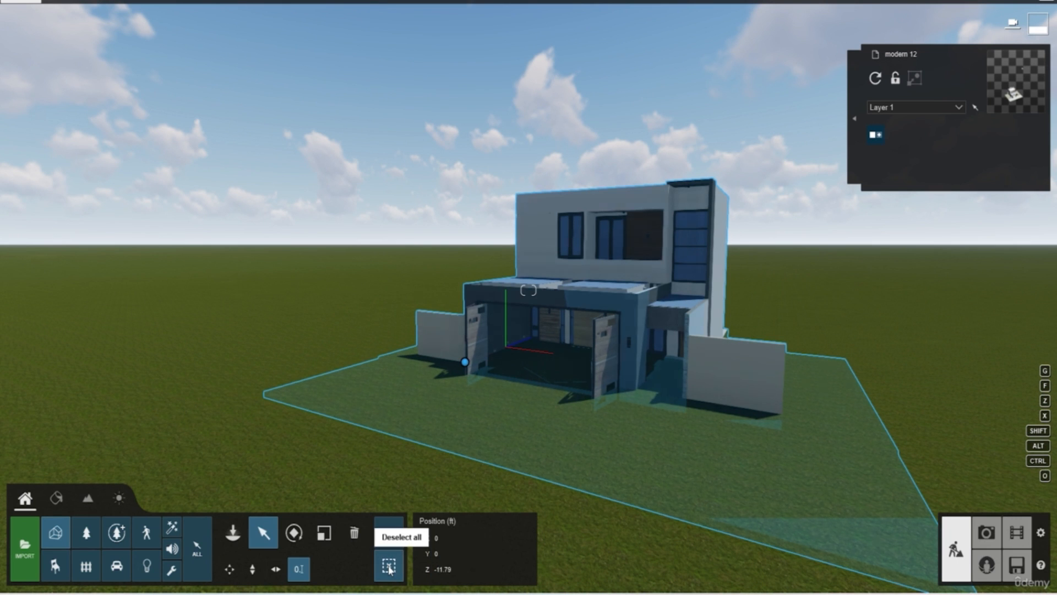
click(449, 570)
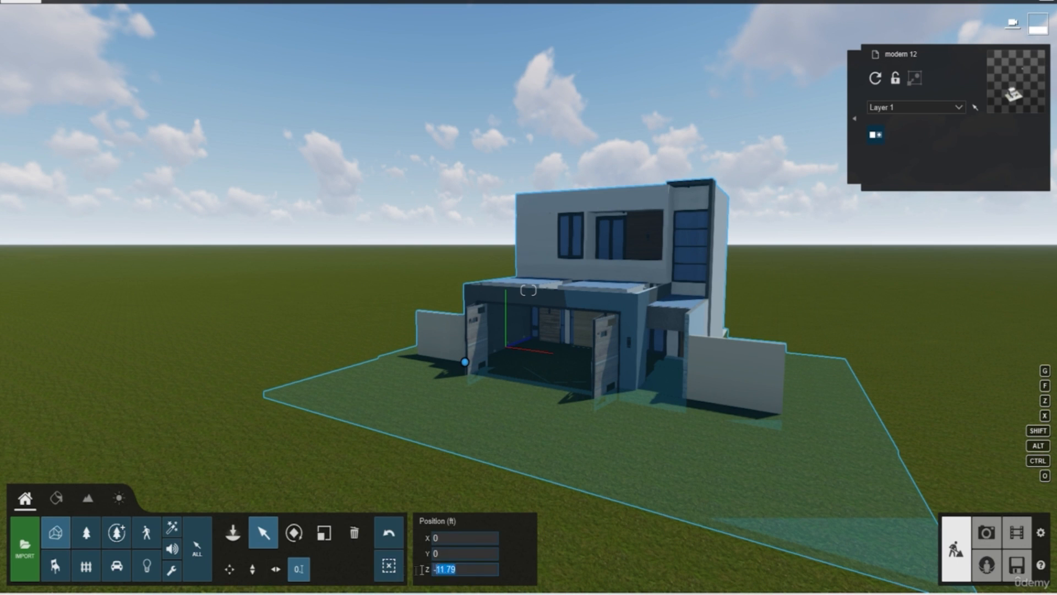
click(456, 569)
key(BackSpace)
key(BackSpace)
key(BackSpace)
key(BackSpace)
key(BackSpace)
key(BackSpace)
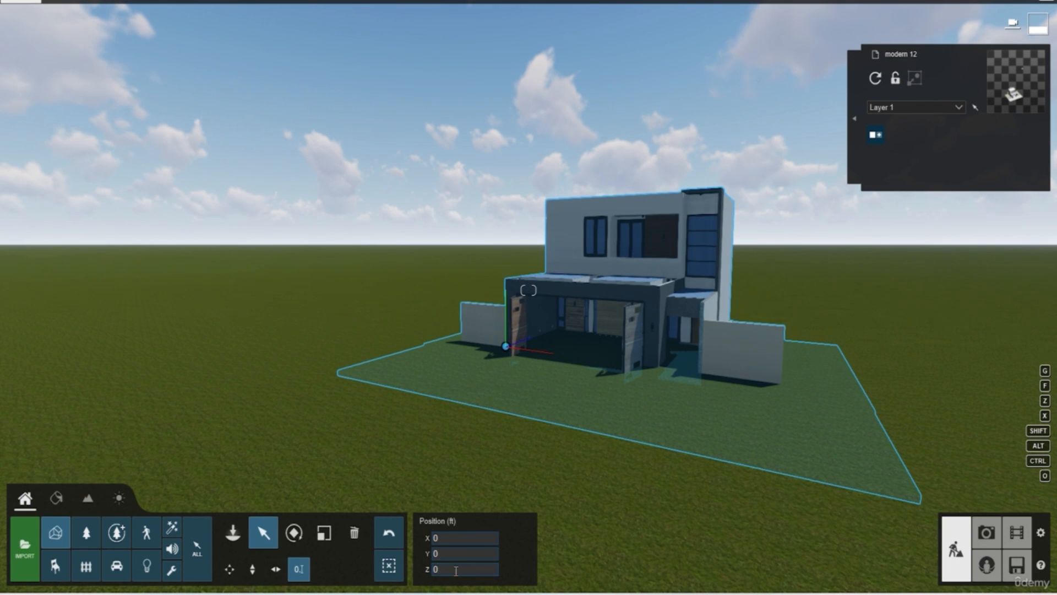
Move the house vertically upward until its paved base lies above the grass
right_drag(649, 429, 609, 347)
key(w)
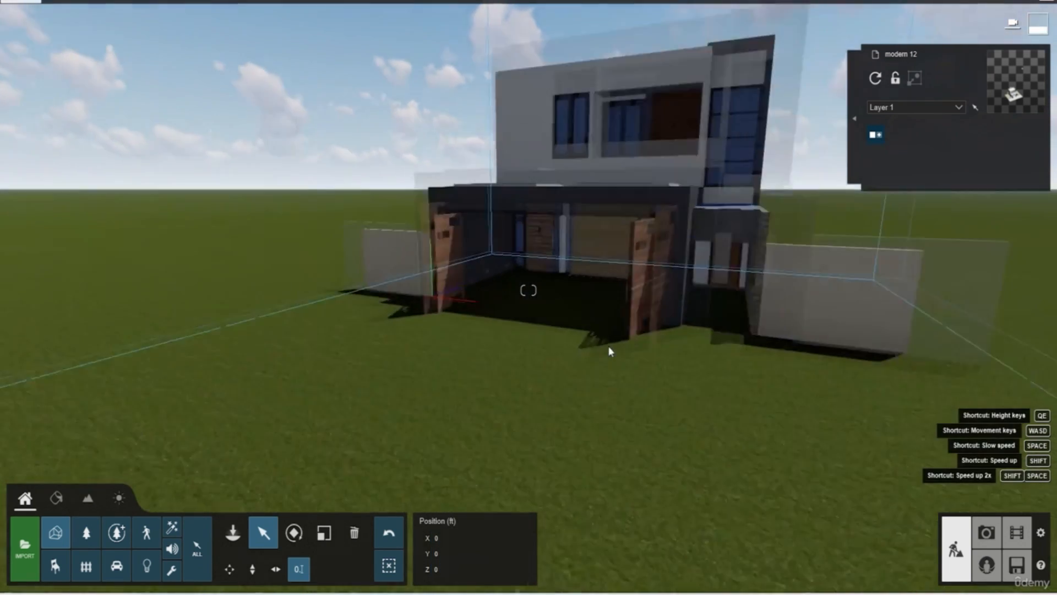
key(w)
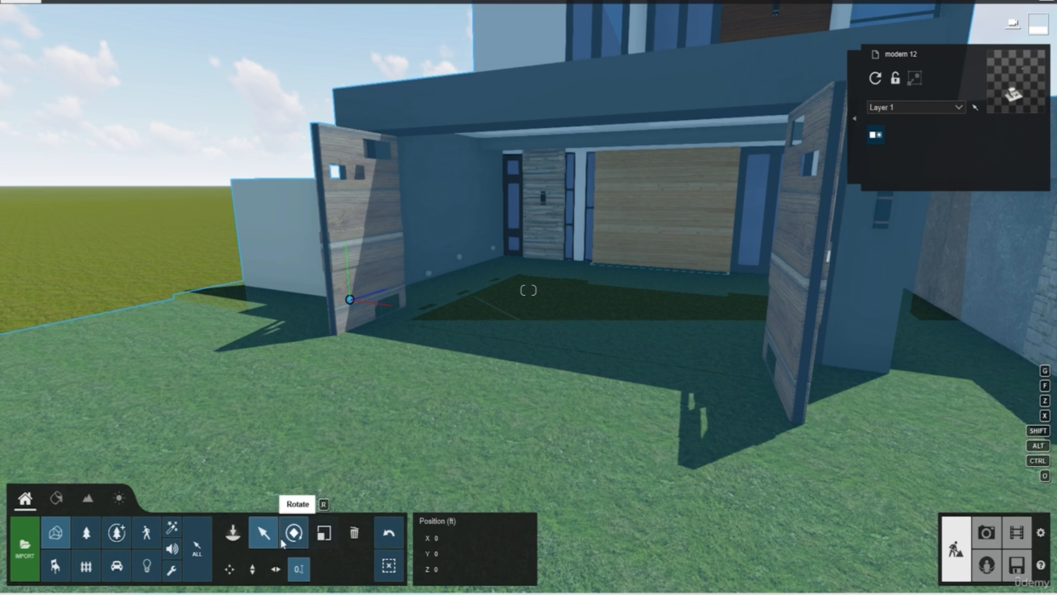
click(252, 568)
drag(343, 305, 360, 266)
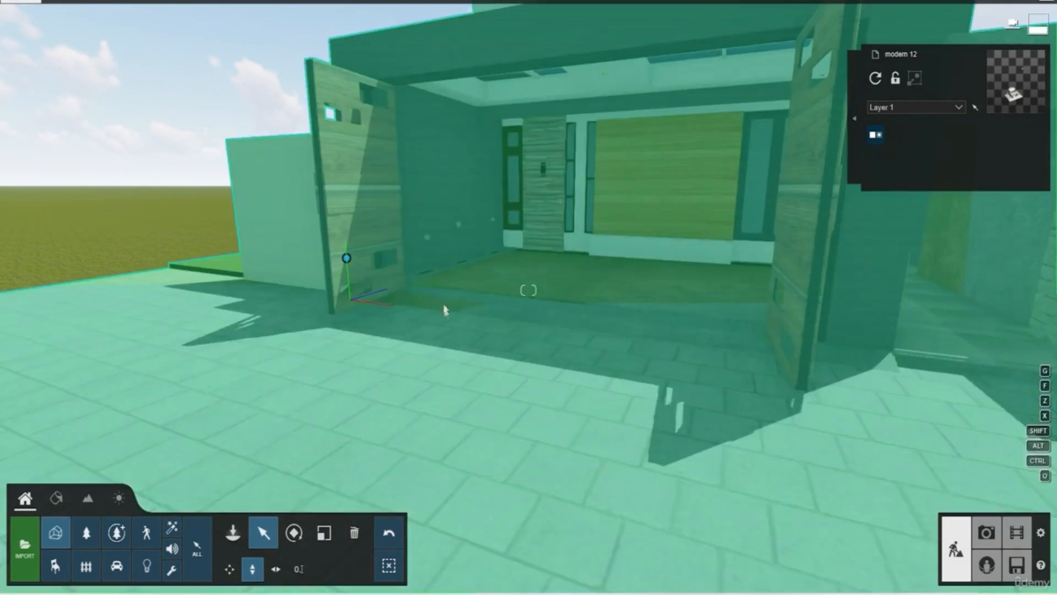
Rotate the house horizontally about its base point so its front faces the camera, with a heading of about 40°
key(s)
right_drag(663, 460, 660, 316)
key(w)
key(s)
click(659, 320)
click(298, 539)
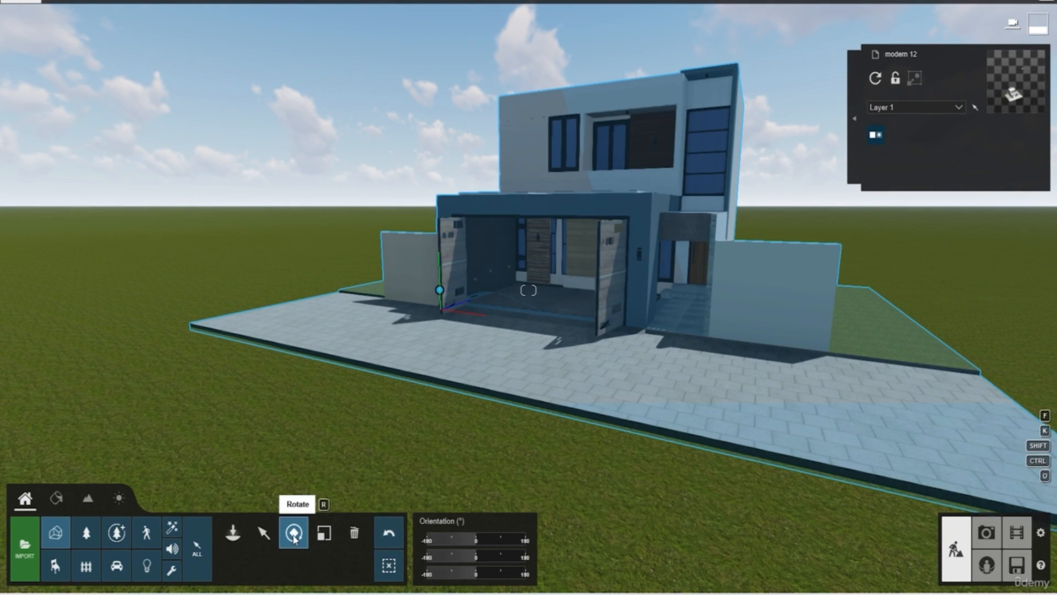
mouse_move(439, 291)
mouse_down()
mouse_move(425, 300)
mouse_move(444, 295)
mouse_up()
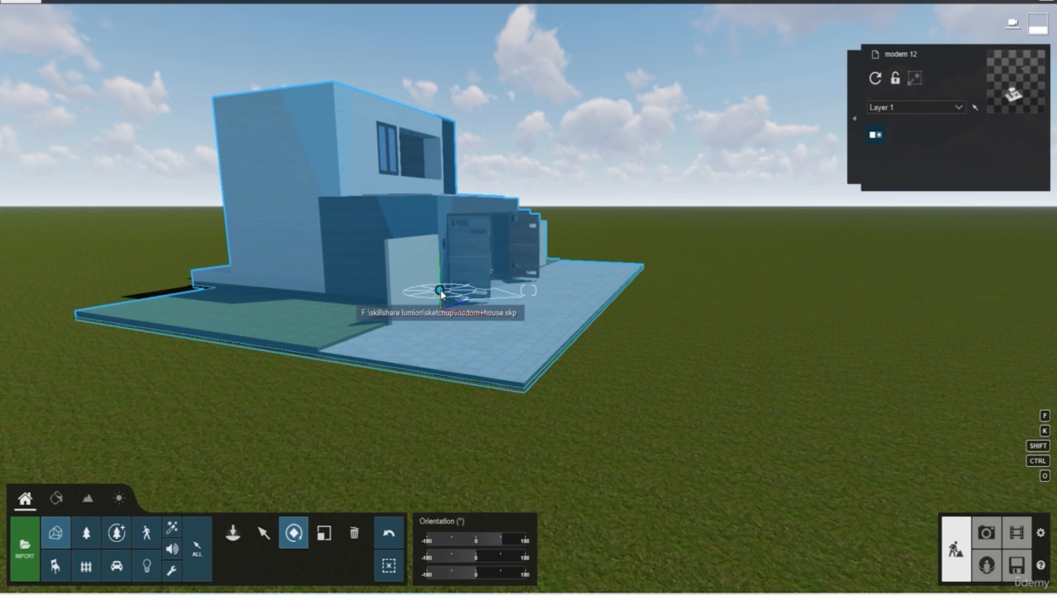
mouse_move(440, 290)
mouse_down()
mouse_move(450, 300)
mouse_move(414, 307)
mouse_move(358, 291)
mouse_move(400, 306)
mouse_move(455, 278)
mouse_up()
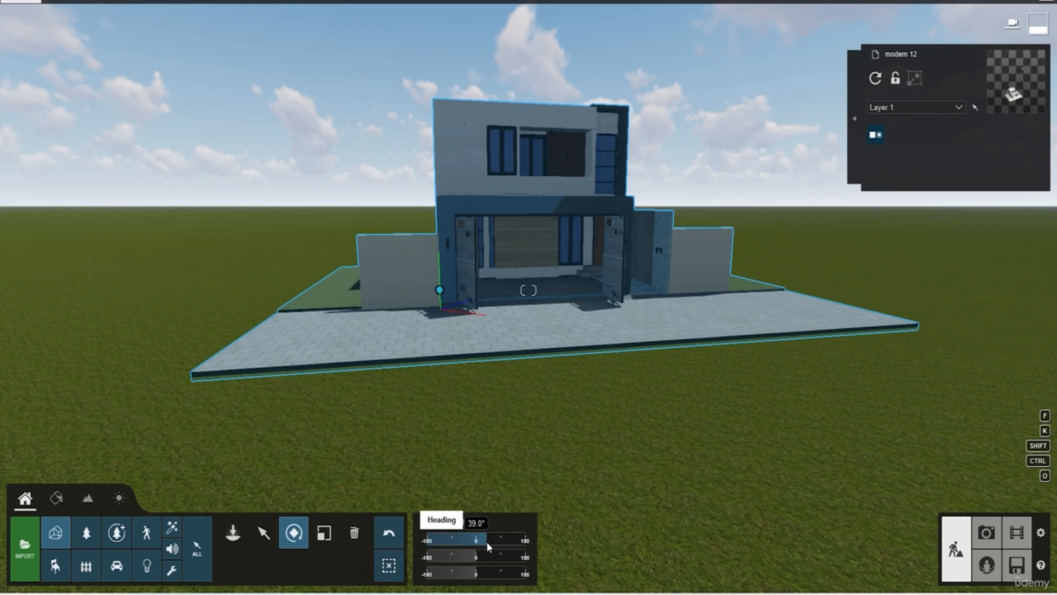
drag(486, 541, 477, 540)
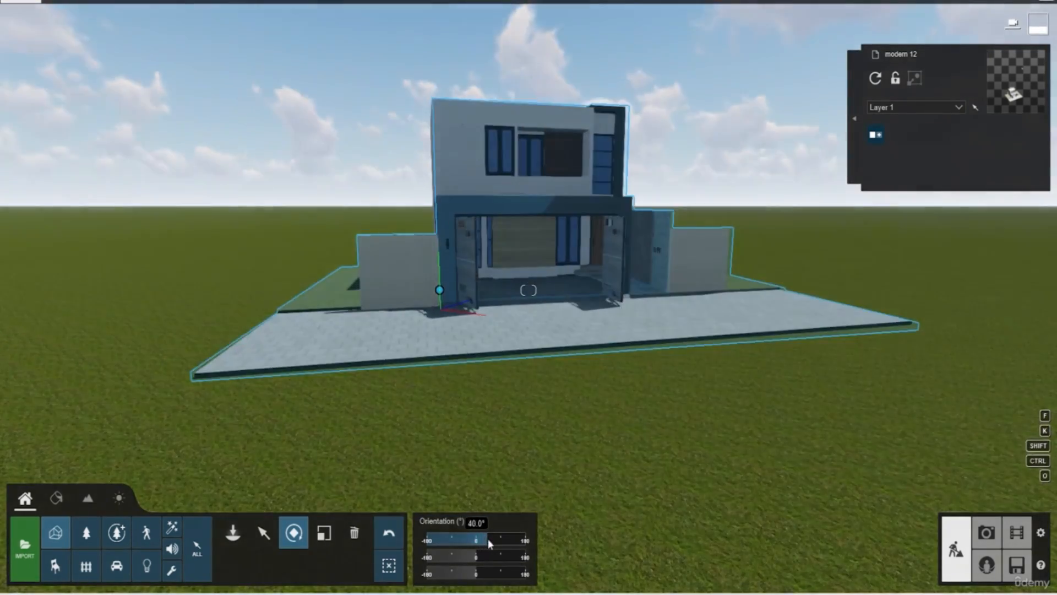
Try a pitch of -90° on the house and return it to level
drag(475, 557, 456, 554)
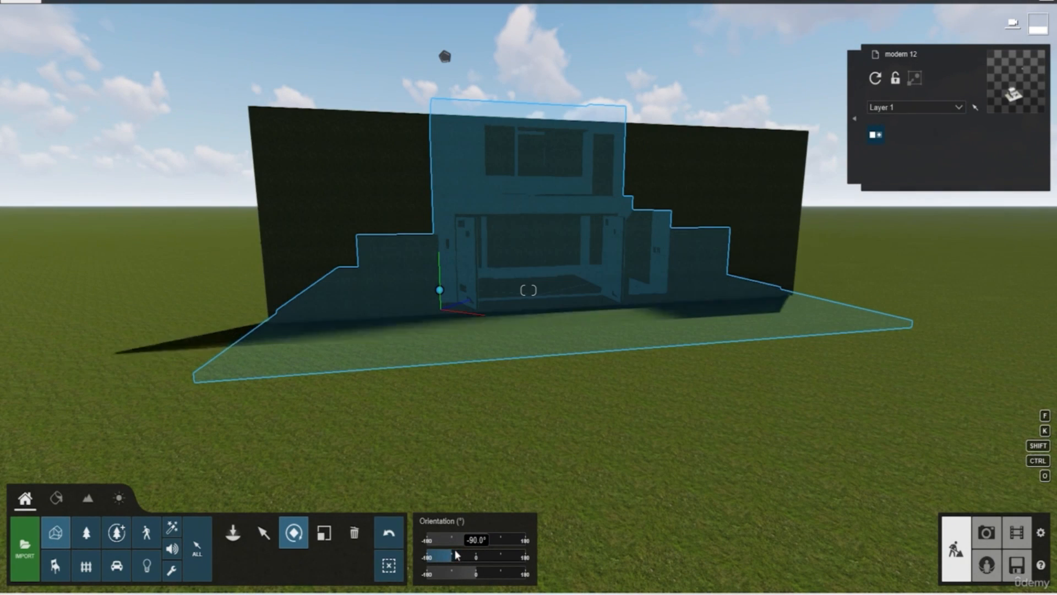
drag(456, 554, 476, 572)
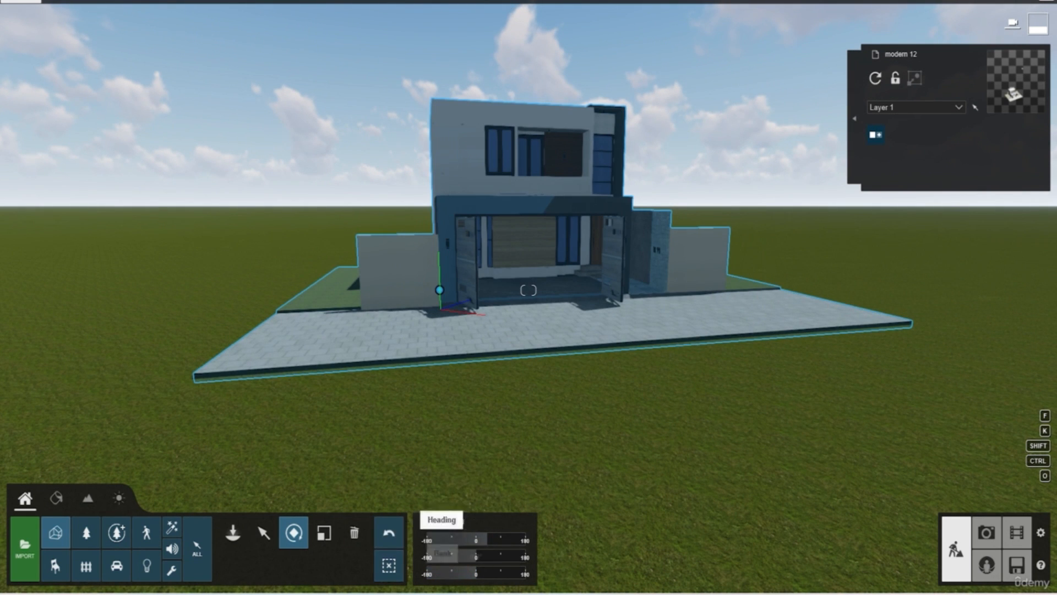
Scale the house freehand to about 1.3x its original size
right_drag(567, 349, 563, 354)
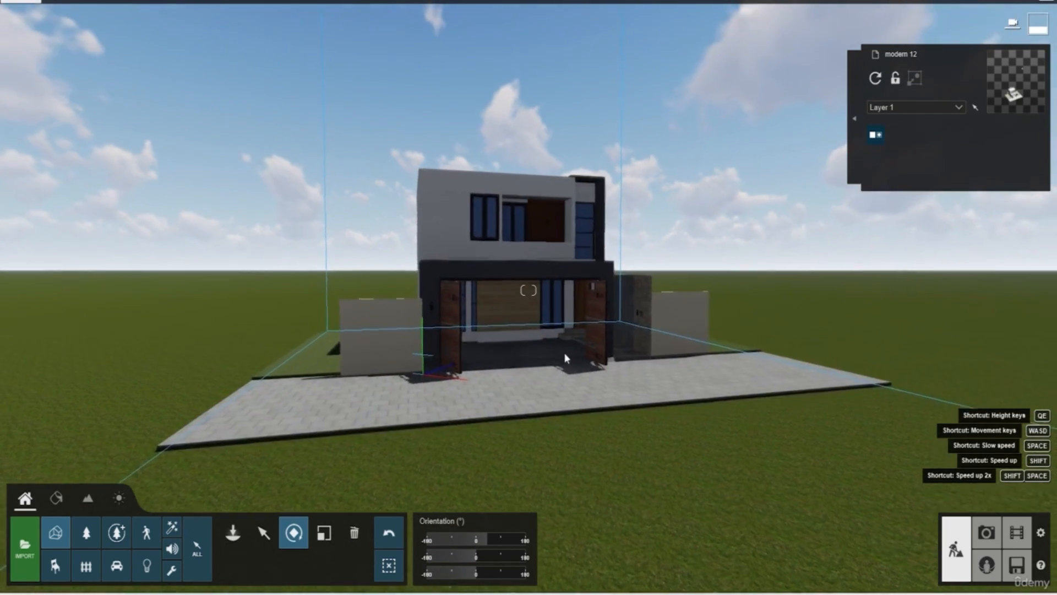
key(w)
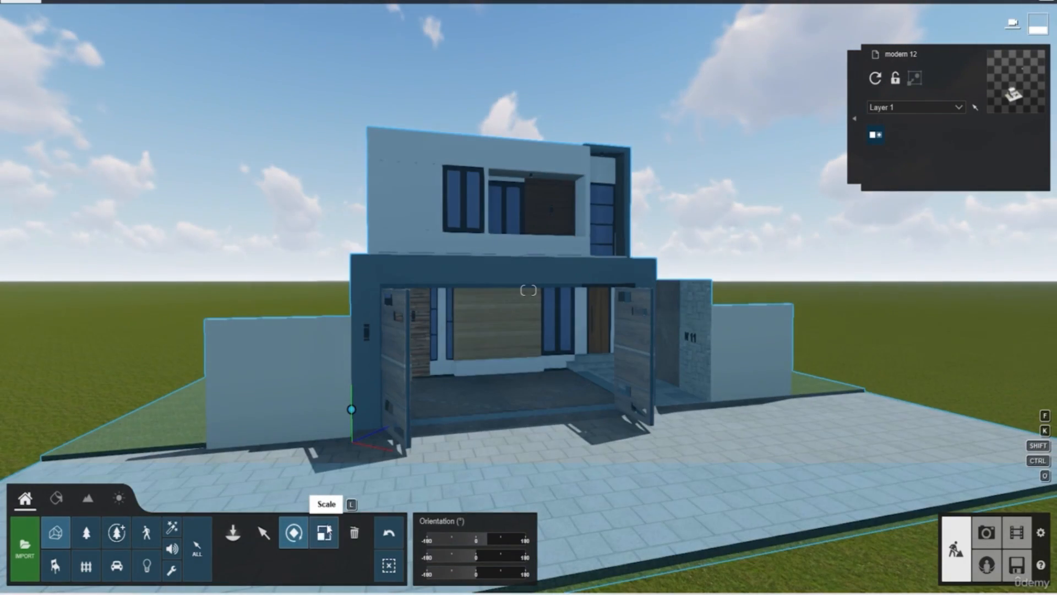
click(326, 537)
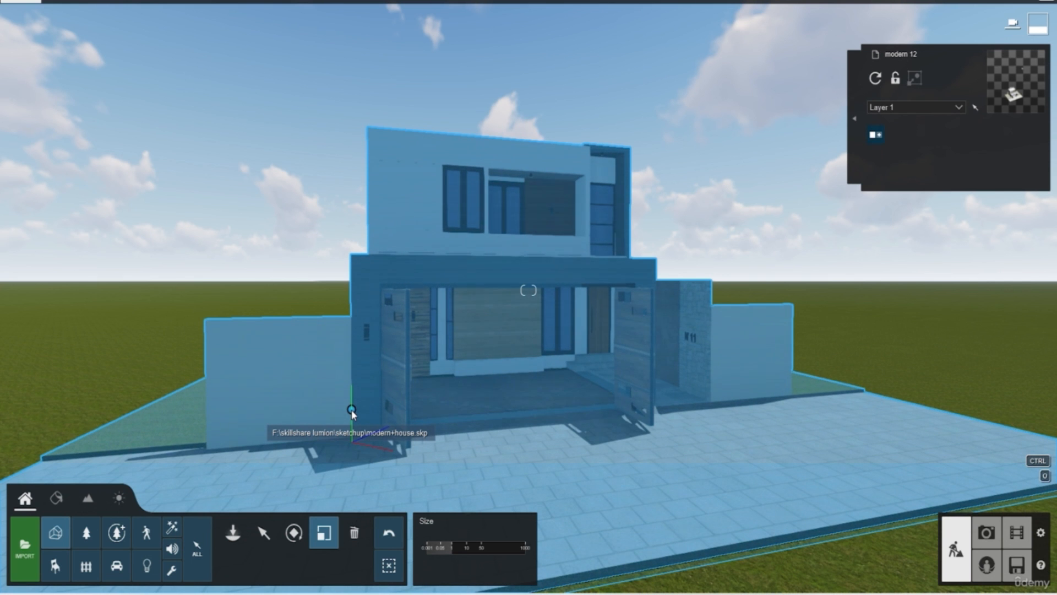
drag(351, 412, 362, 377)
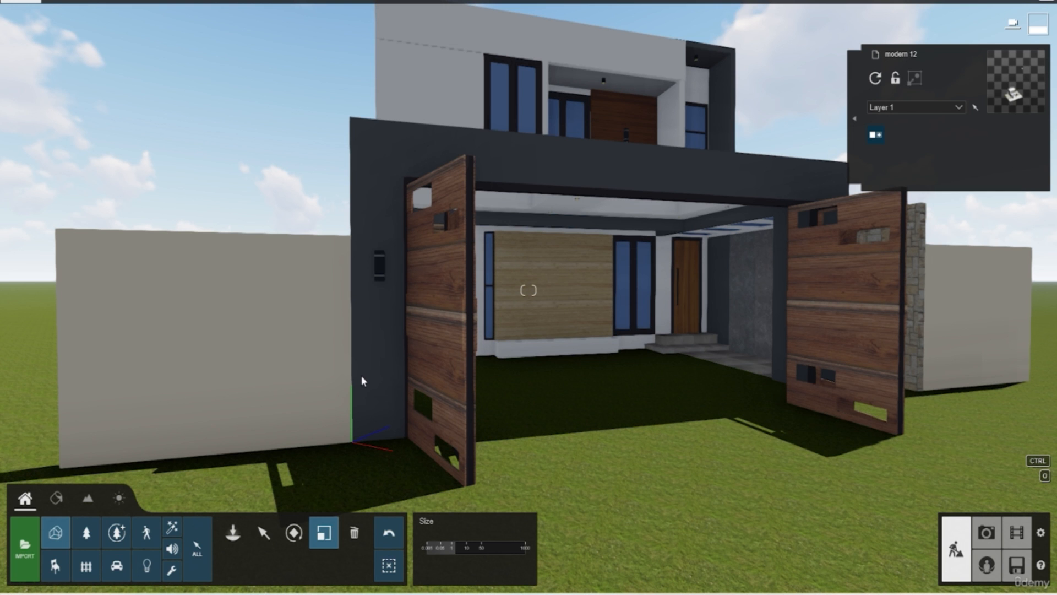
drag(362, 380, 374, 404)
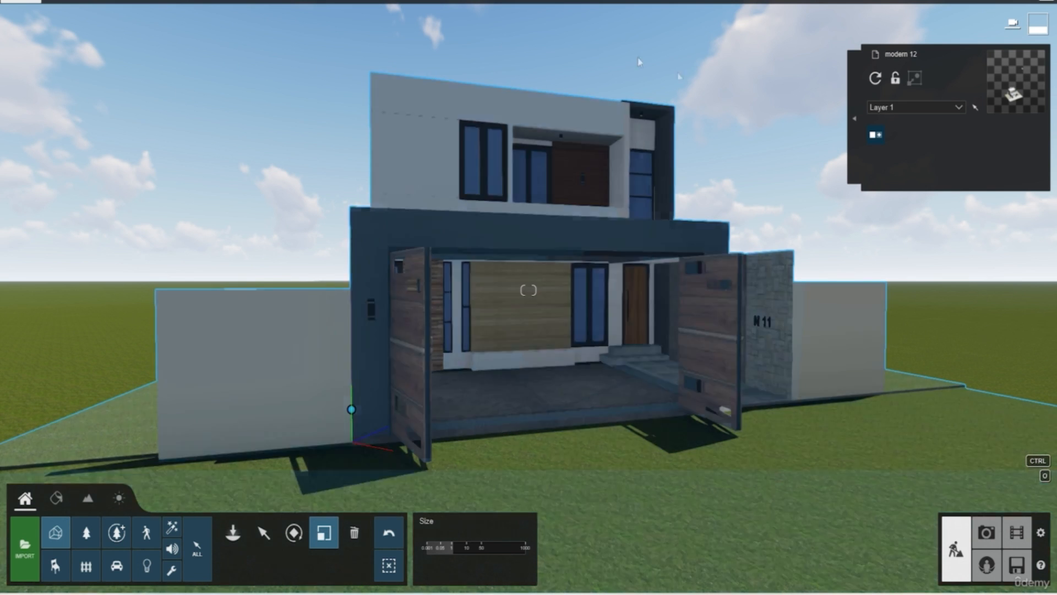
Enlarge the house to a size of about 2.9x using the numeric scale control
mouse_move(458, 549)
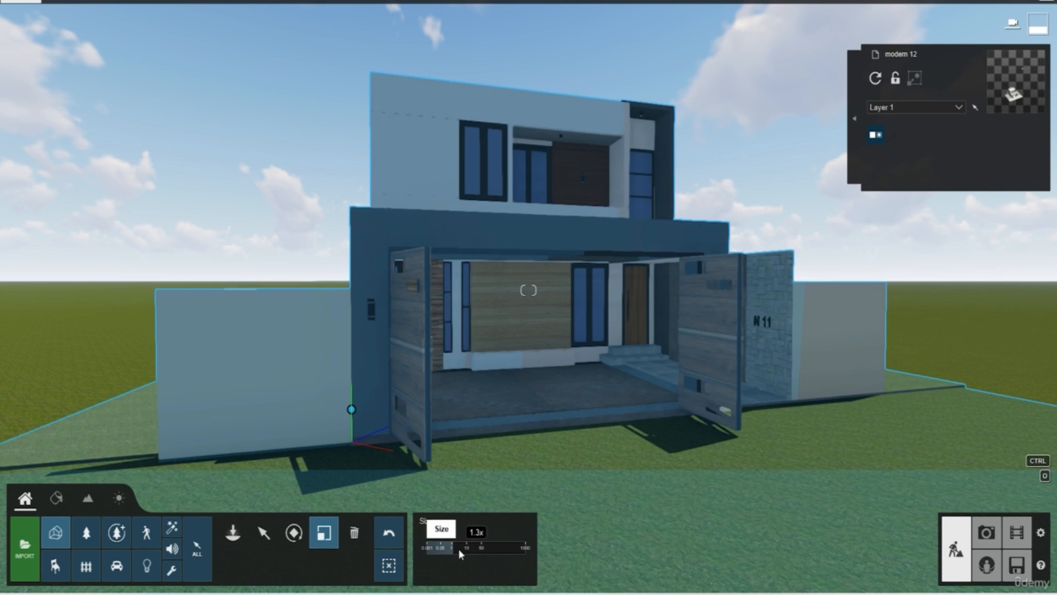
drag(455, 548, 460, 546)
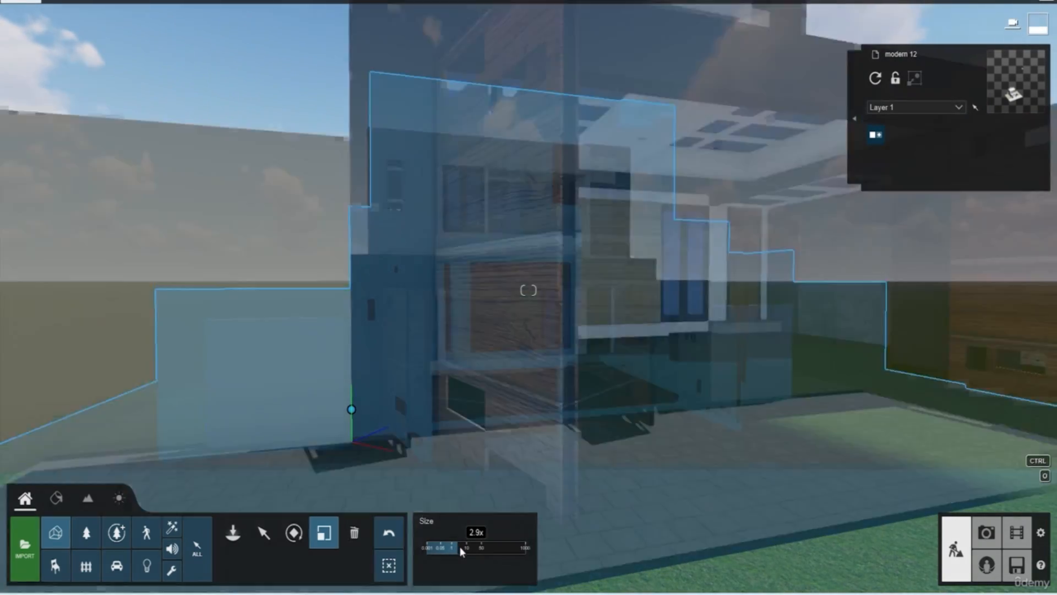
key(s)
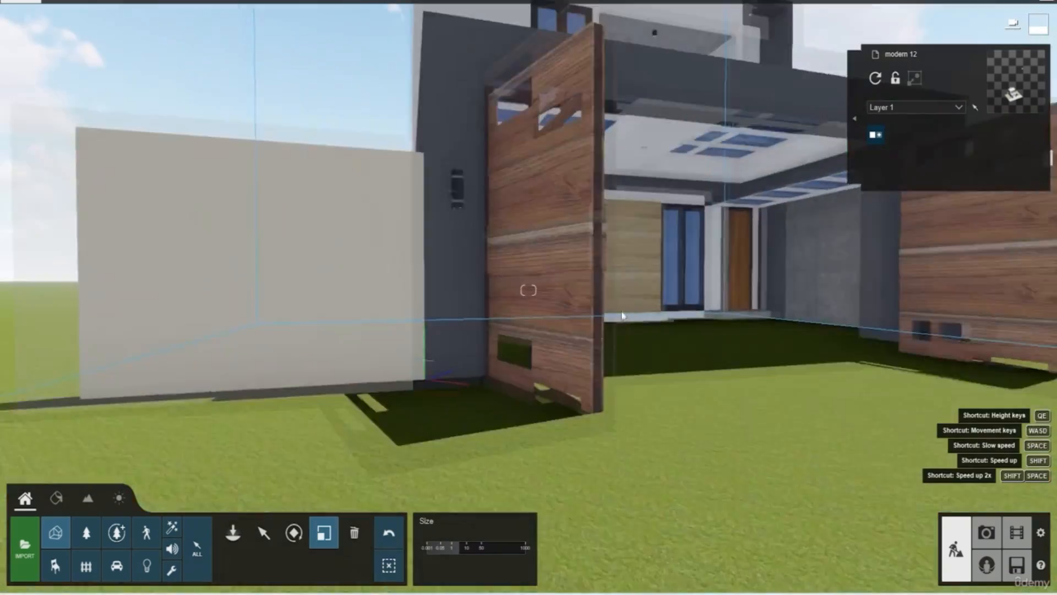
Place three leafy trees from the Nature library around the front and side of the house, then end placement
right_drag(634, 329, 687, 316)
key(w)
key(q)
key(s)
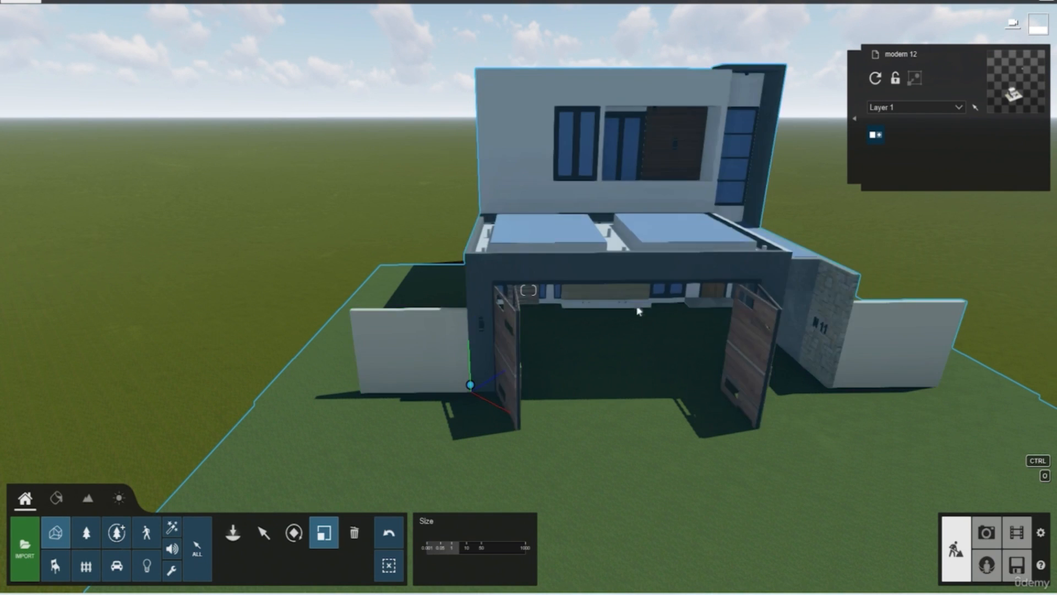
click(90, 532)
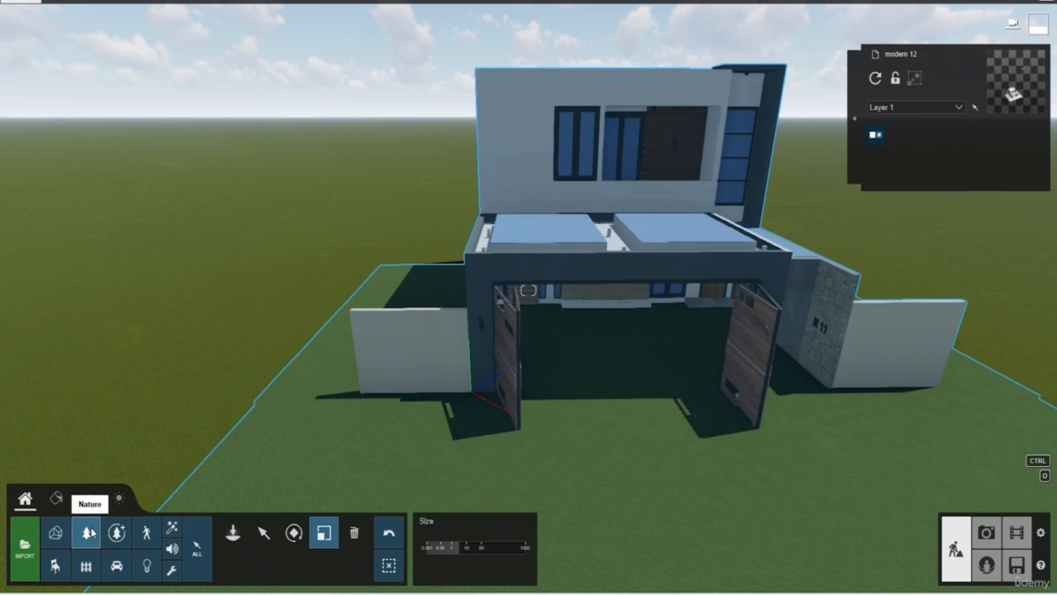
click(88, 533)
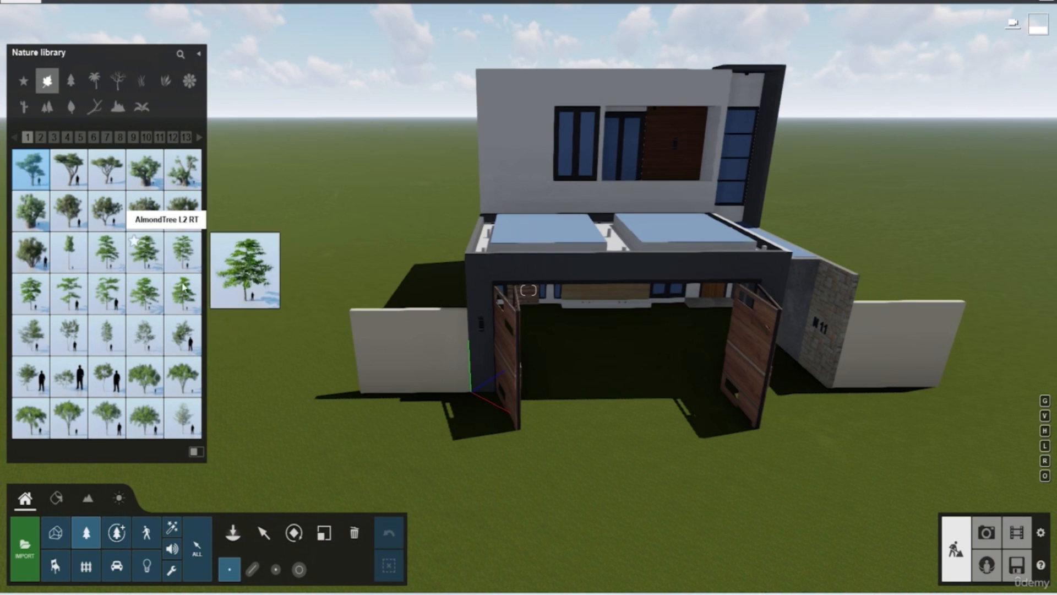
click(145, 251)
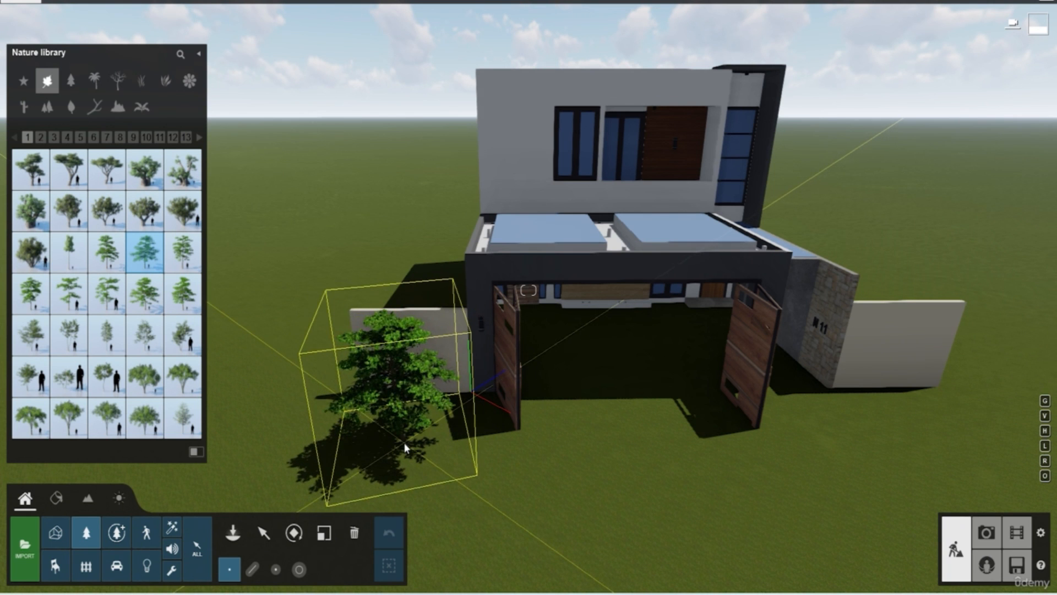
click(422, 447)
click(905, 439)
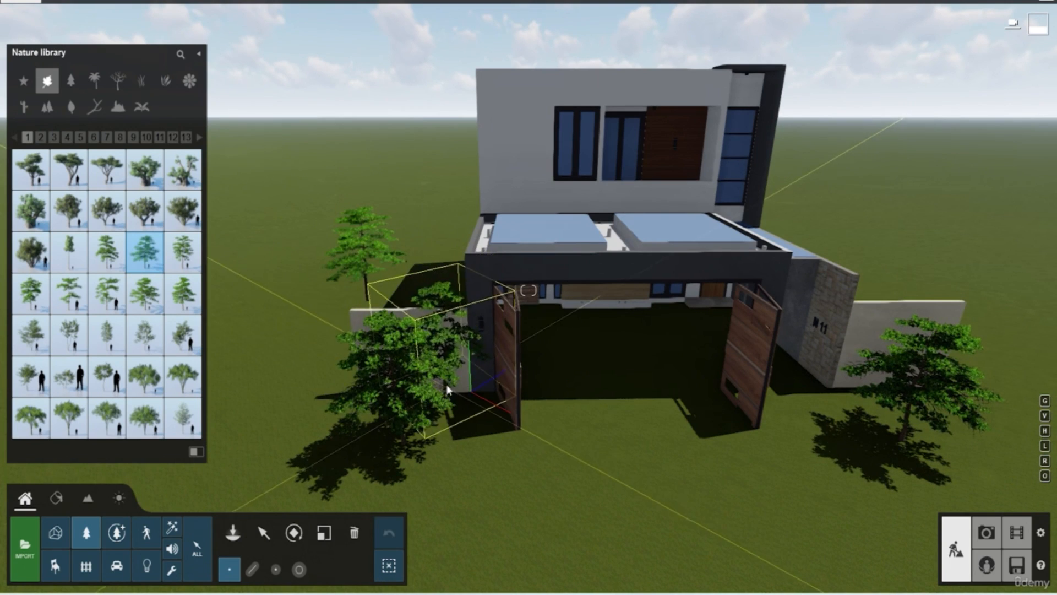
key(Escape)
right_drag(439, 421, 419, 426)
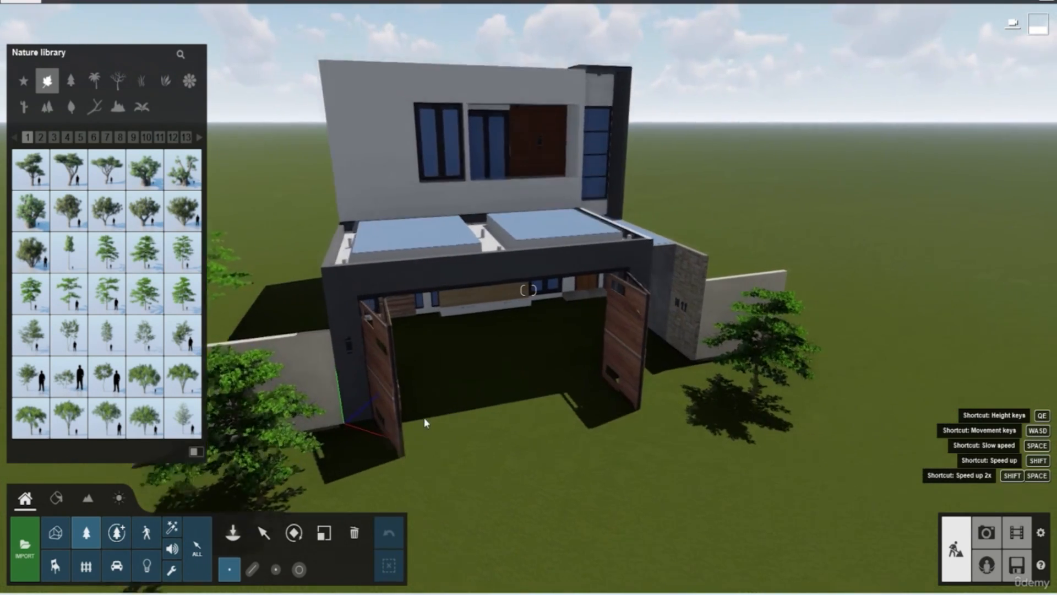
scroll(424, 417, up, 3)
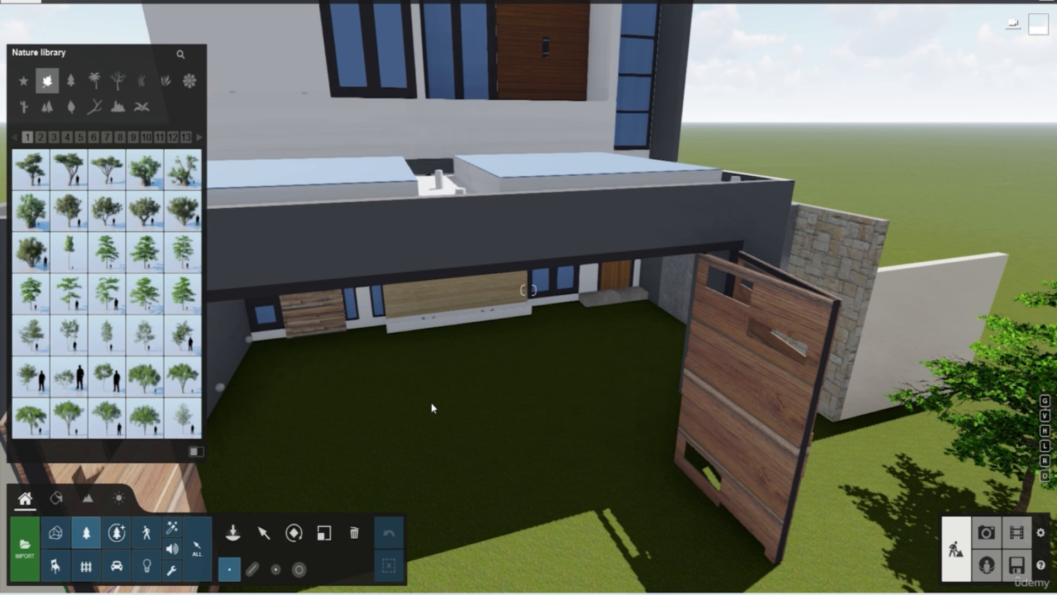
key(s)
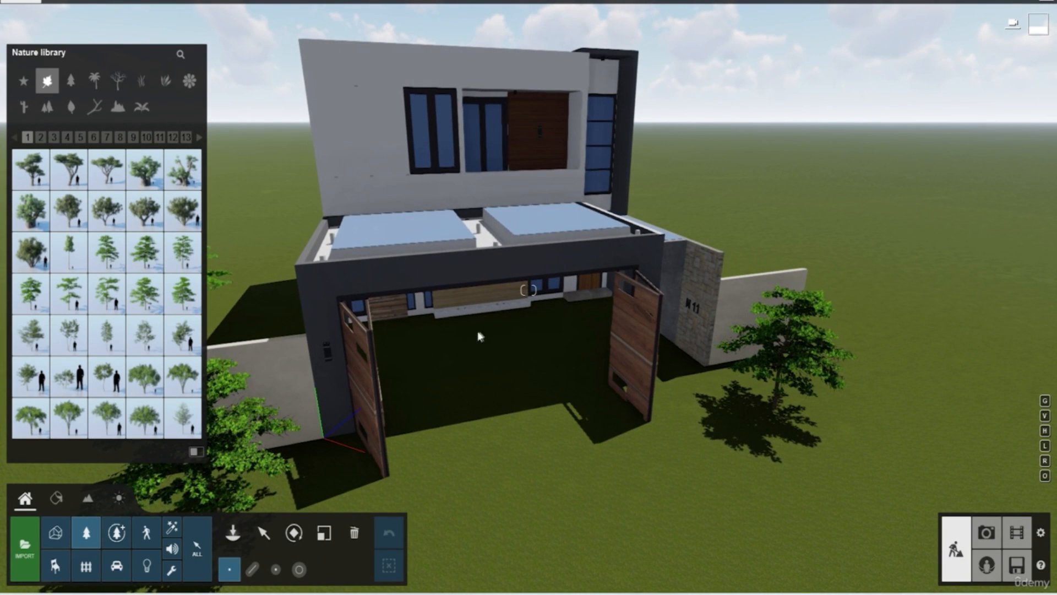
key(w)
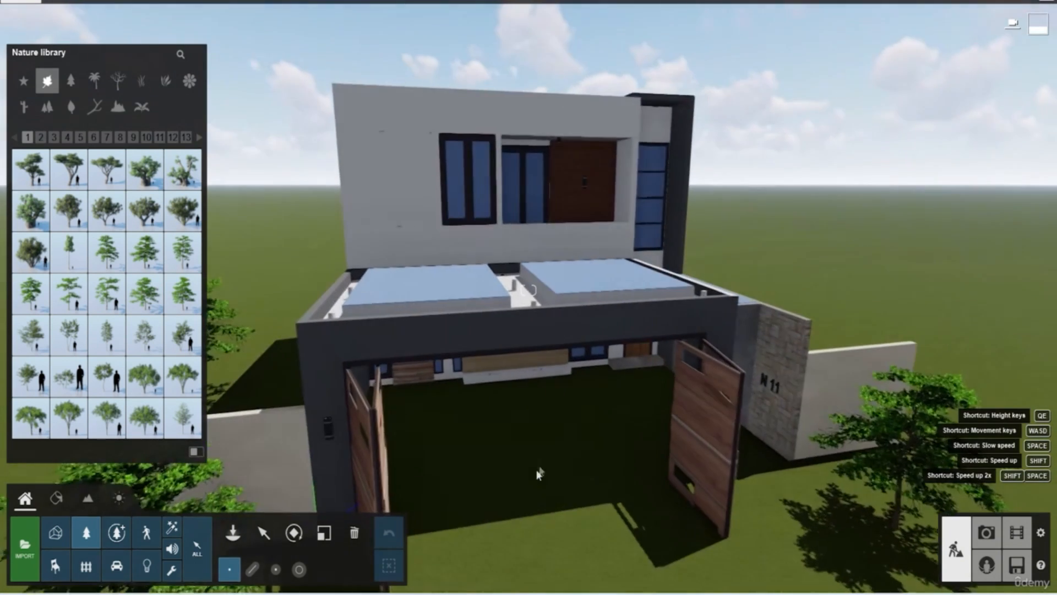
key(s)
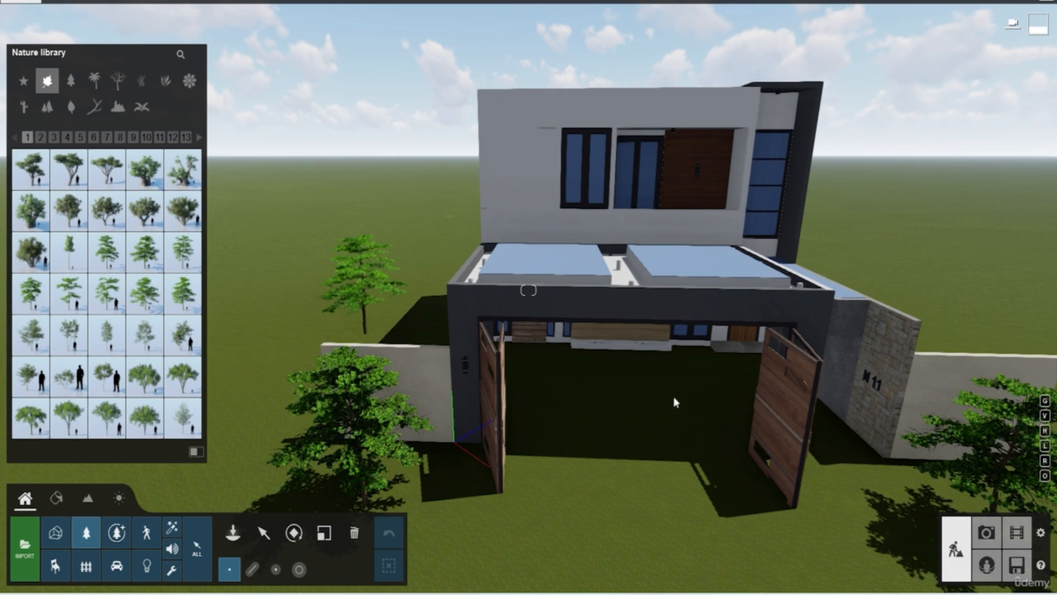
scroll(674, 398, down, 3)
right_drag(592, 436, 686, 418)
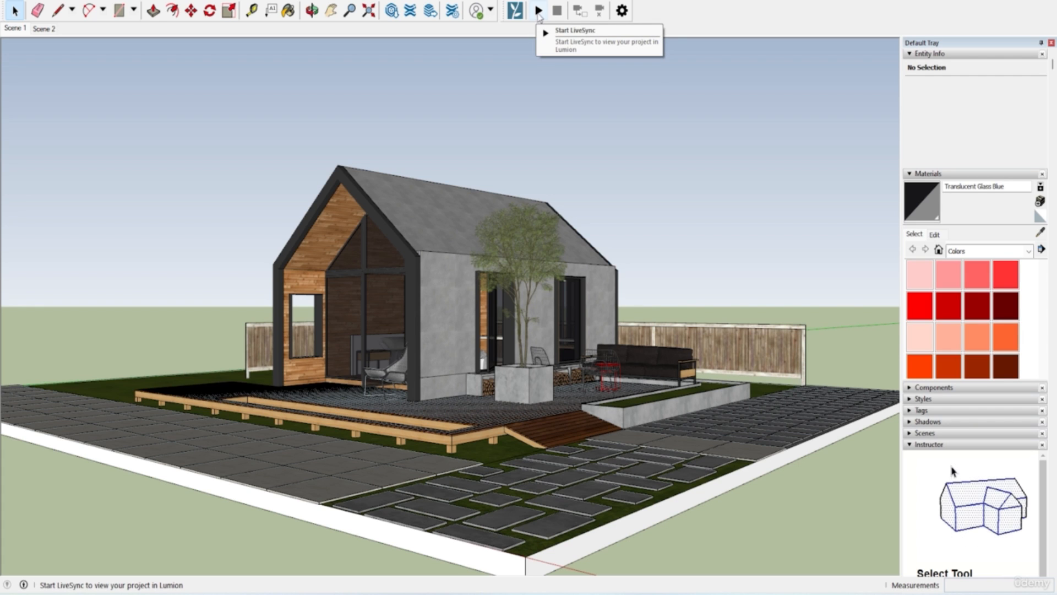
Start LiveSync in SketchUp for the small gabled house model and switch back to Lumion
click(539, 15)
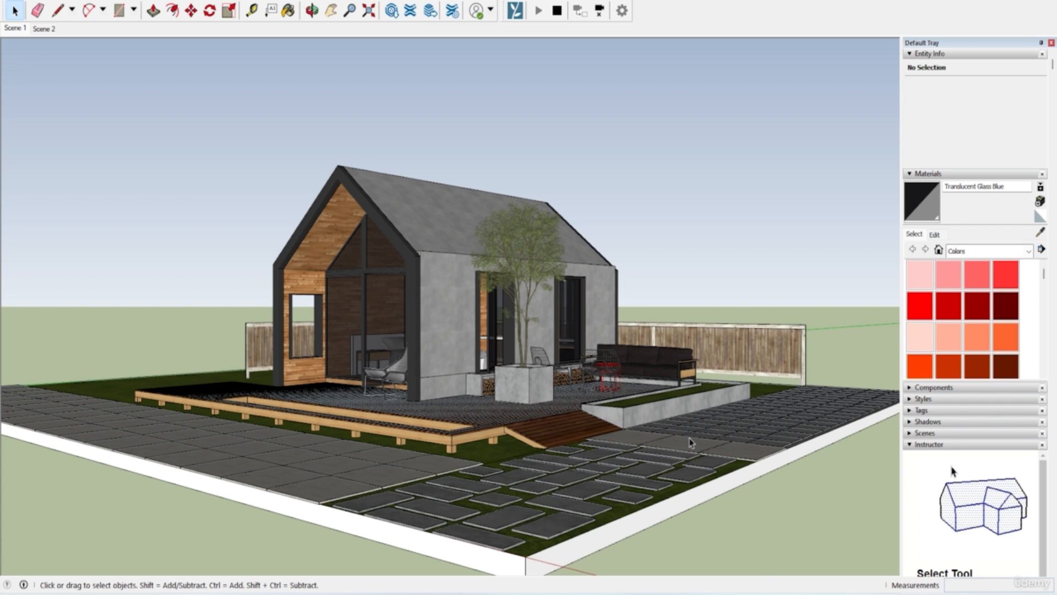
mouse_move(746, 594)
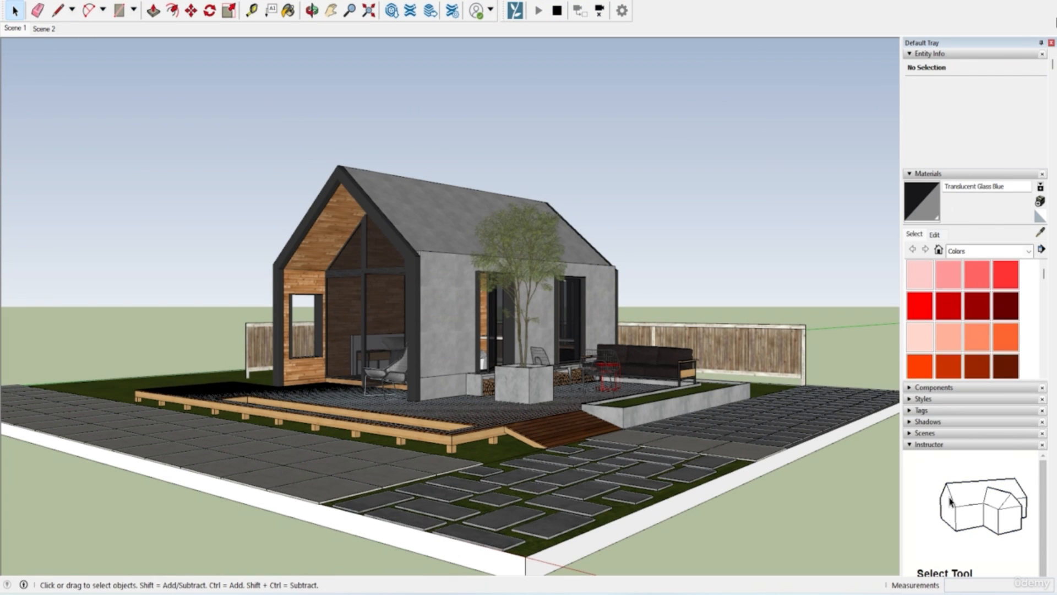
key(alt+Tab)
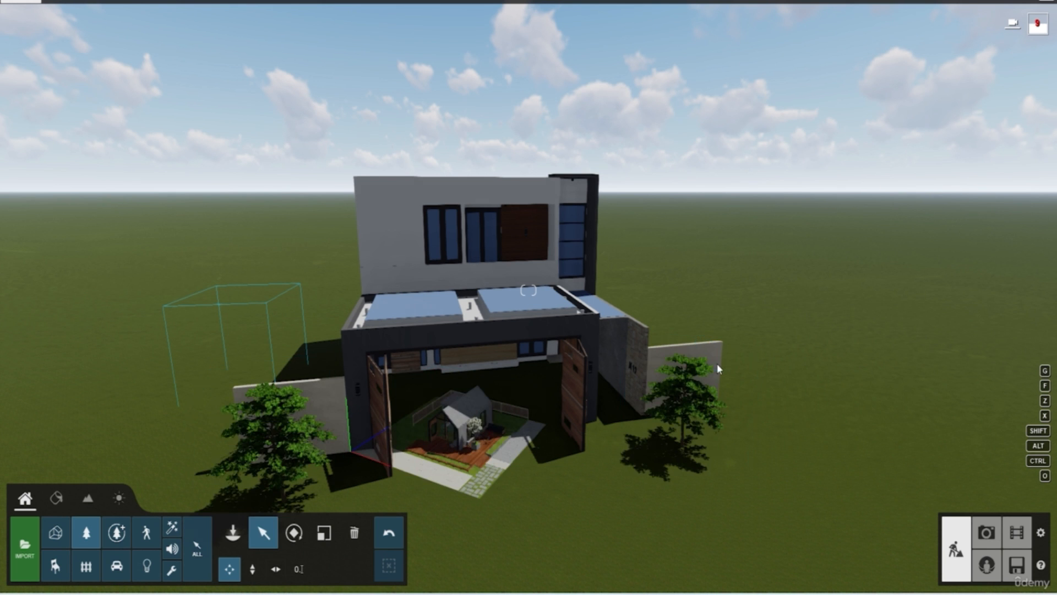
Move the synced small house horizontally out of the large house's courtyard onto the grass in front of the gate
key(s)
right_drag(603, 390, 604, 385)
key(w)
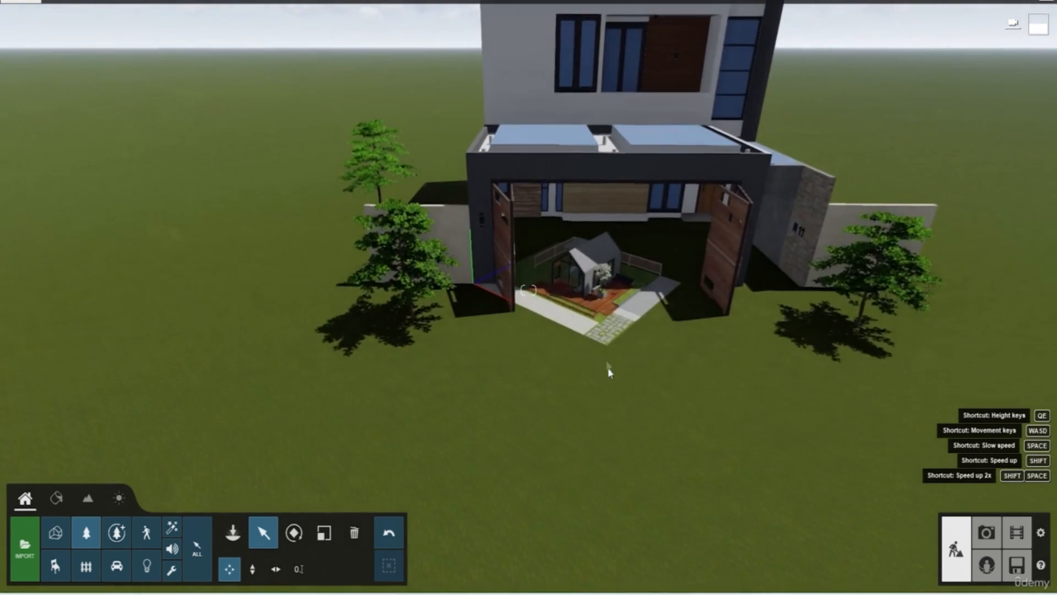
click(275, 570)
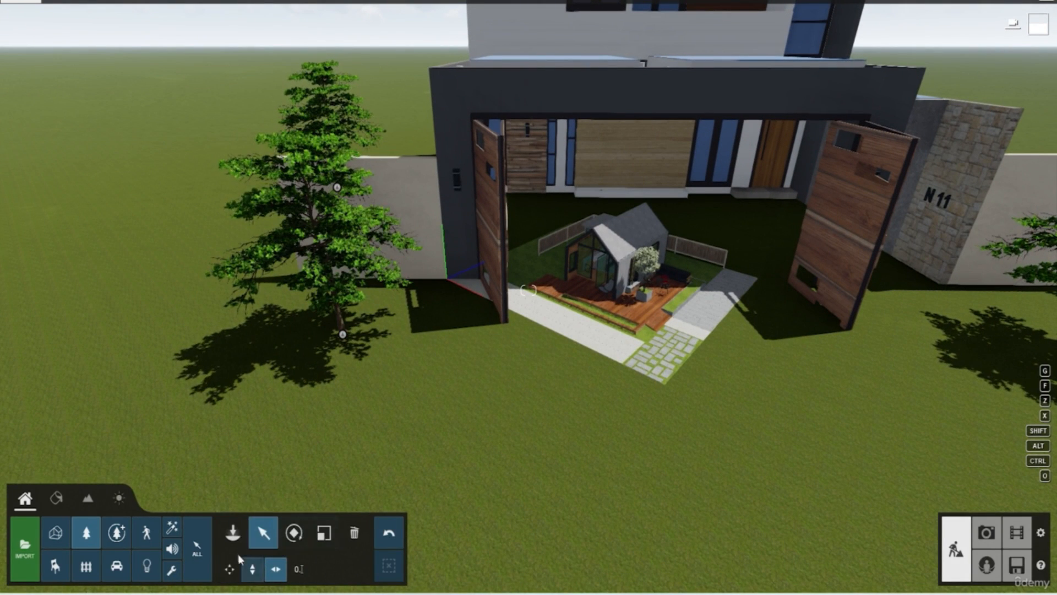
click(55, 532)
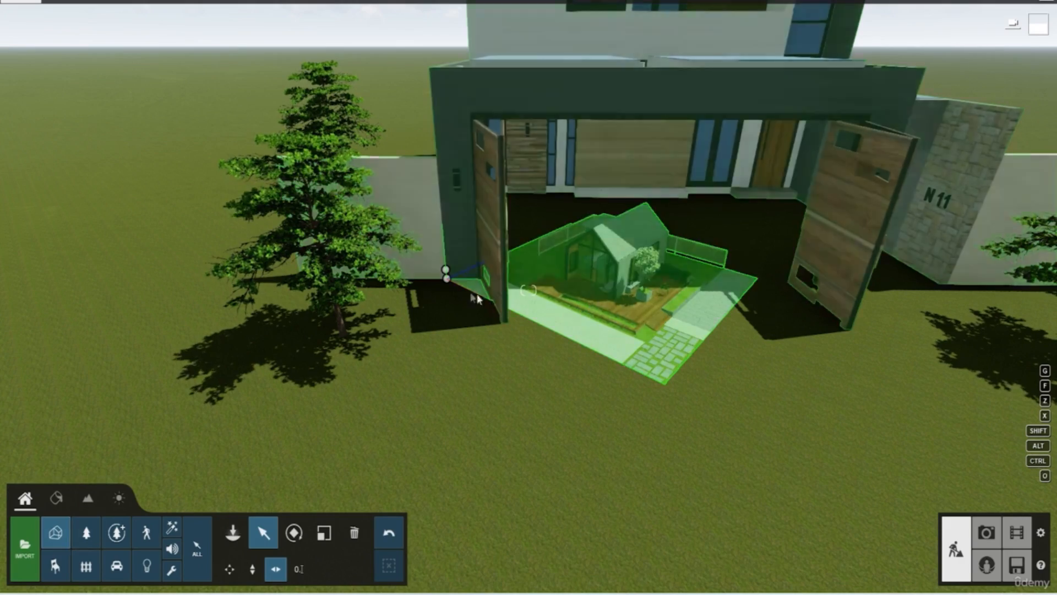
drag(446, 275, 487, 406)
scroll(569, 272, down, 10)
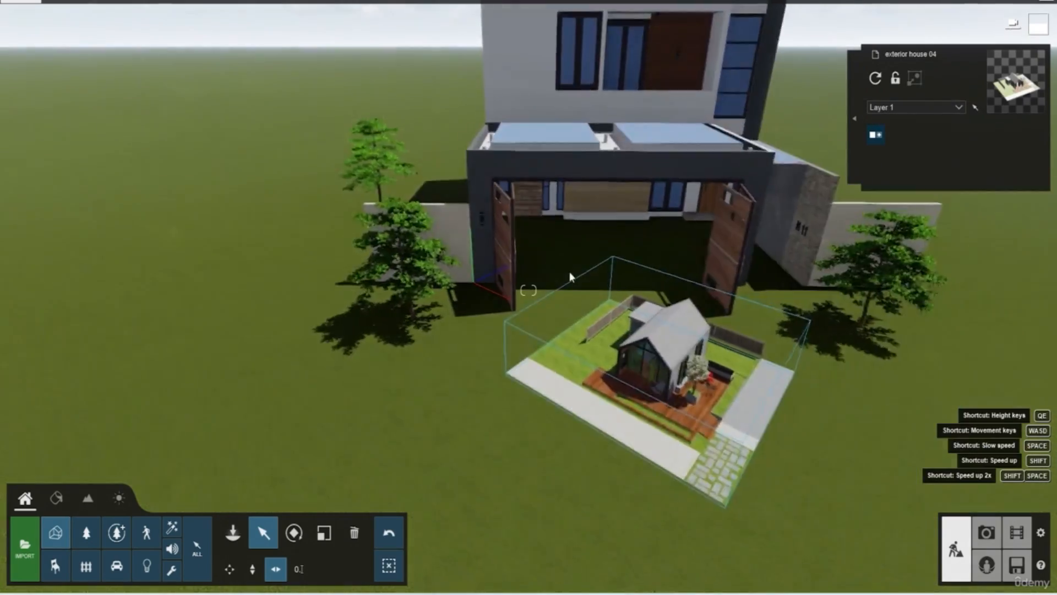
scroll(683, 352, up, 10)
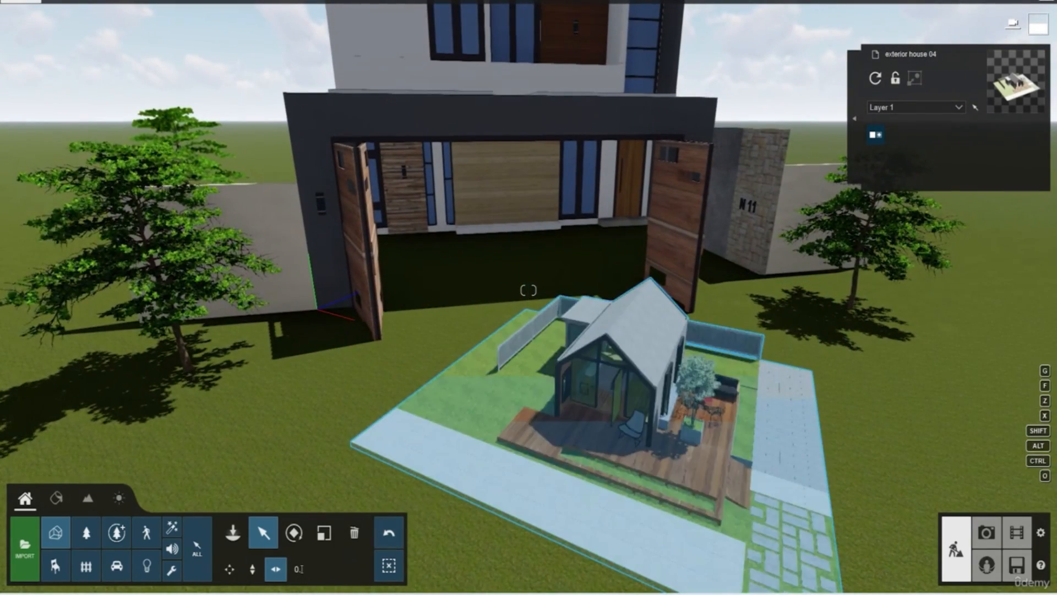
Move the small house back into the gateway and try the Nature category before returning to imported objects
mouse_move(350, 445)
mouse_down()
mouse_move(342, 425)
mouse_move(349, 436)
mouse_up()
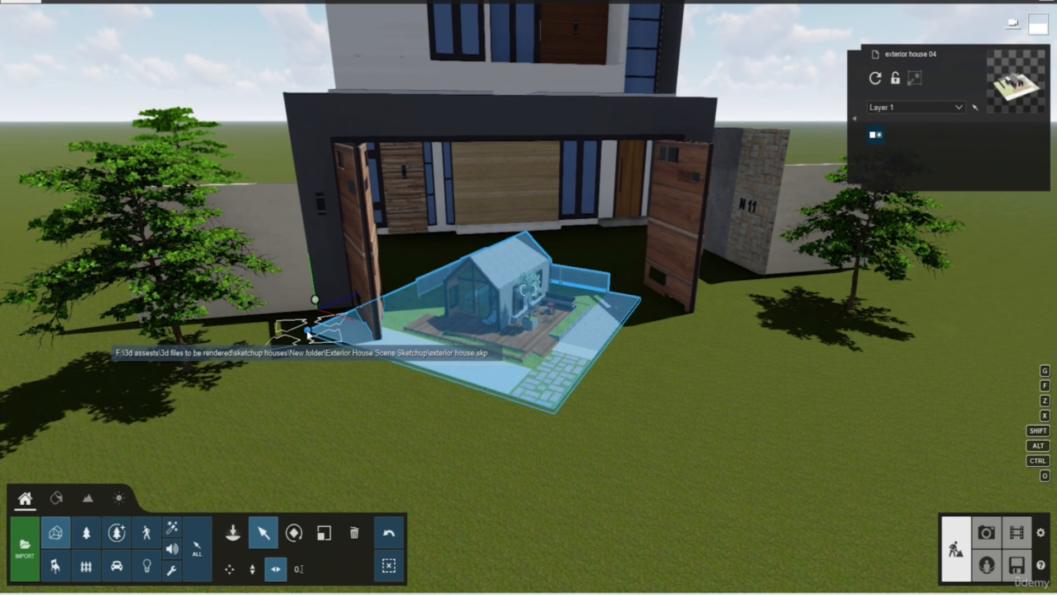
click(88, 537)
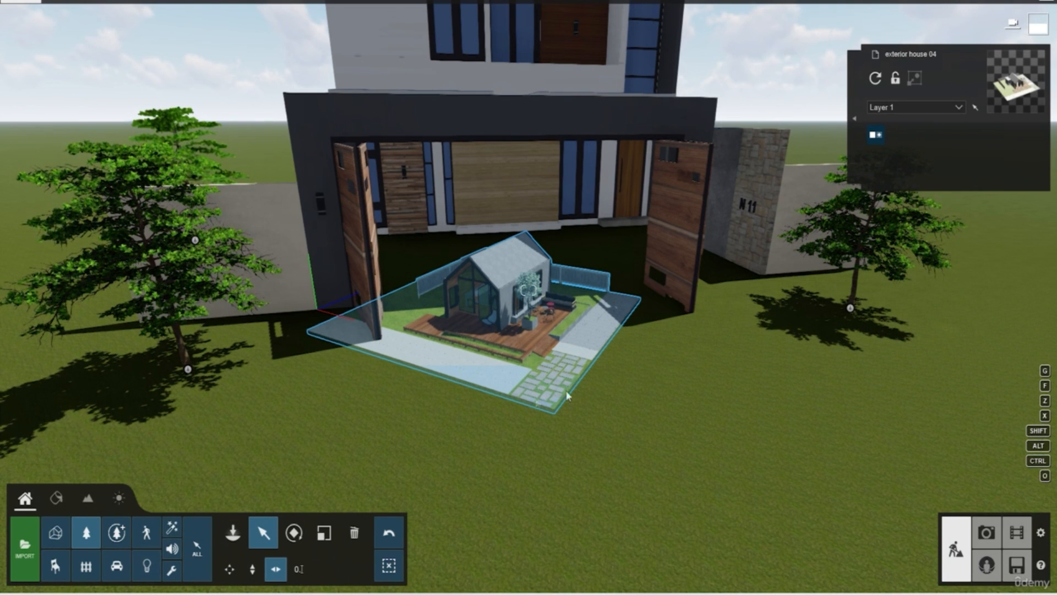
click(55, 534)
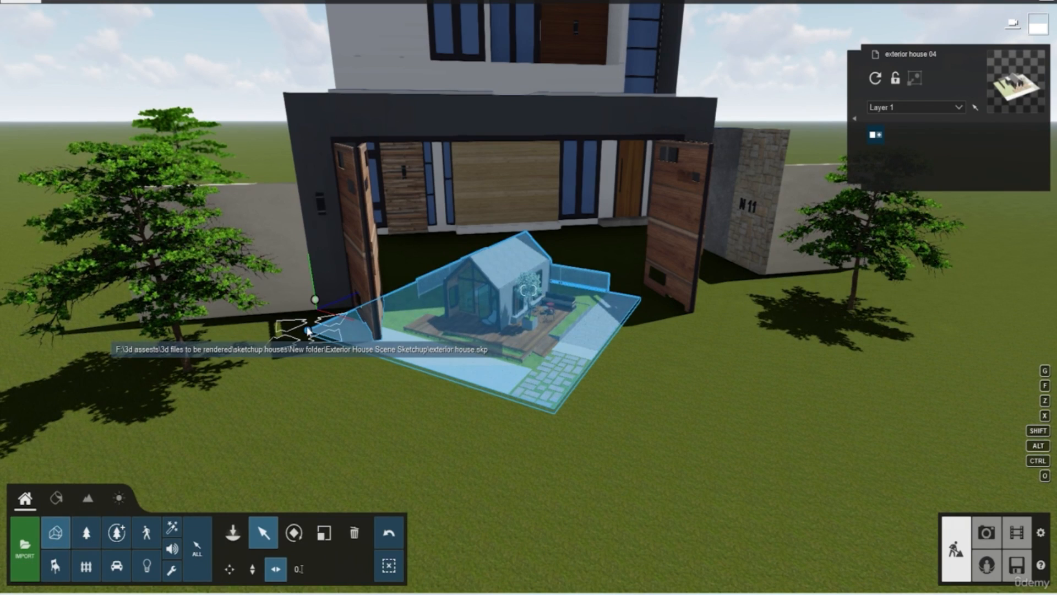
Move the large house slightly backward and the small house forward onto the open grass to separate them
click(315, 300)
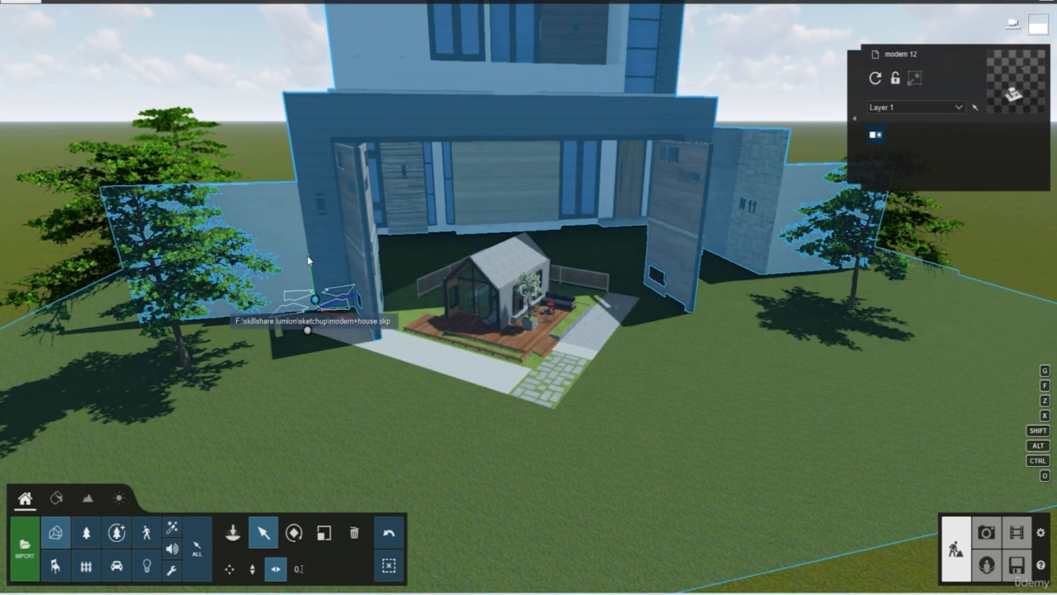
drag(307, 256, 307, 255)
drag(308, 334, 458, 444)
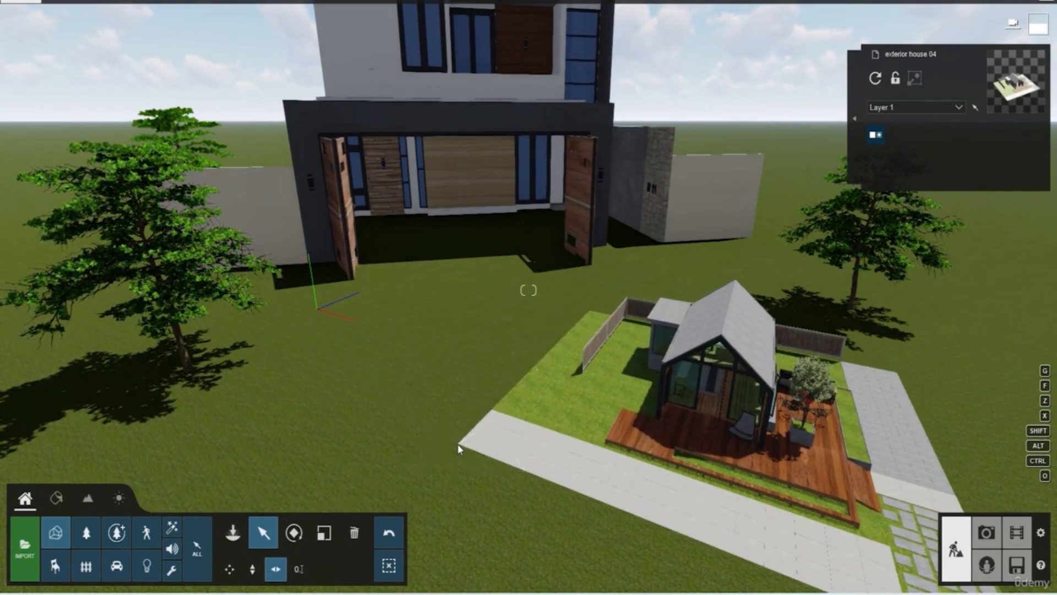
Examine the small house, its deck and the planter tree up close from the front
scroll(526, 404, down, 3)
right_drag(526, 405, 566, 346)
scroll(567, 348, up, 5)
right_drag(615, 381, 663, 379)
scroll(660, 380, up, 3)
mouse_move(610, 313)
right_down()
mouse_move(496, 369)
mouse_move(495, 385)
right_up()
scroll(584, 325, down, 2)
scroll(496, 386, up, 2)
Switch to SketchUp and delete the tree in the concrete planter beside the house
mouse_move(745, 592)
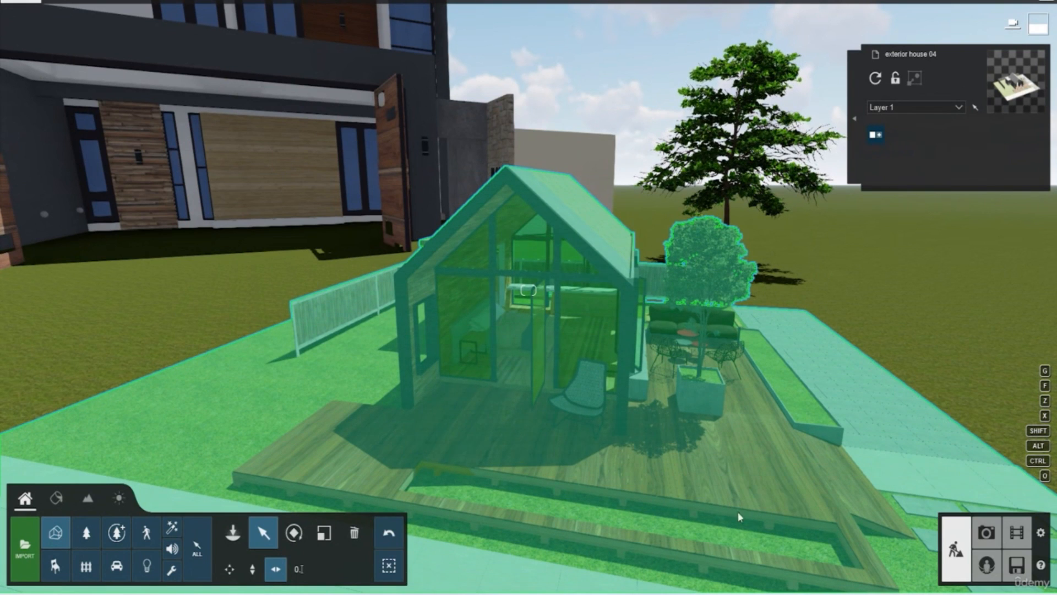
click(748, 536)
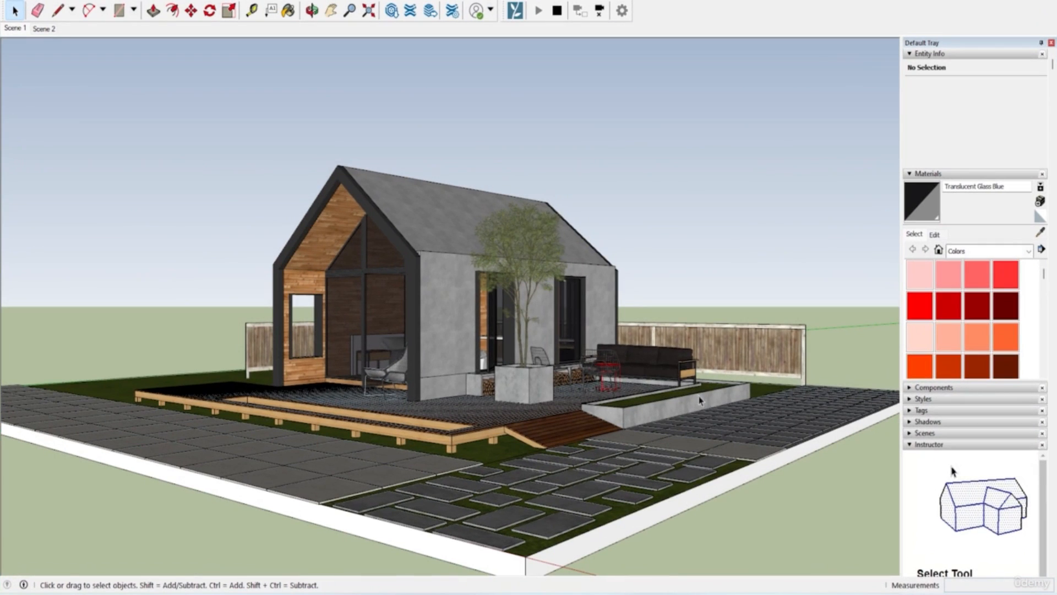
click(540, 263)
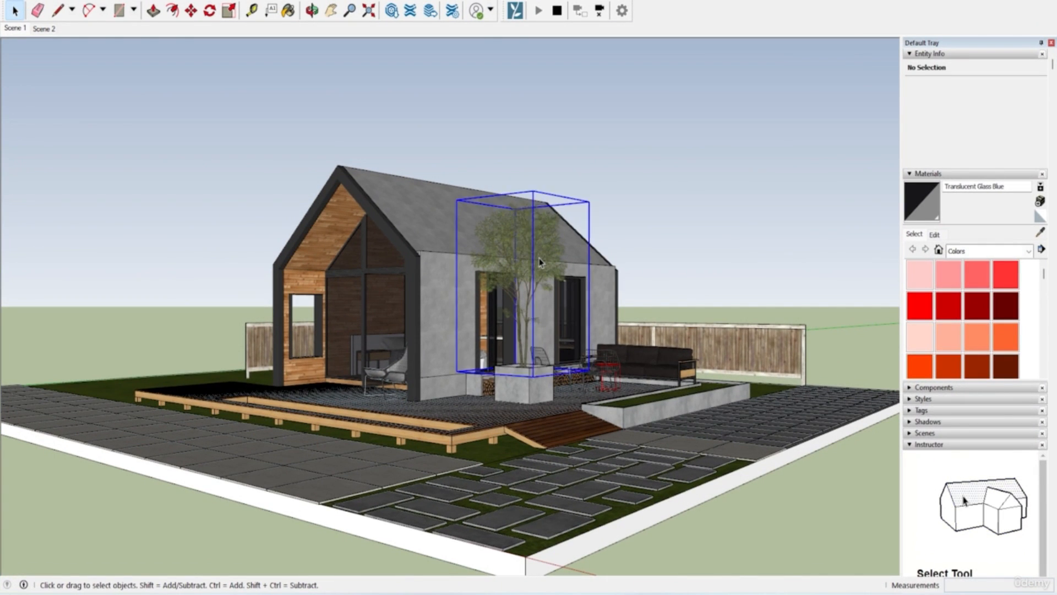
key(Delete)
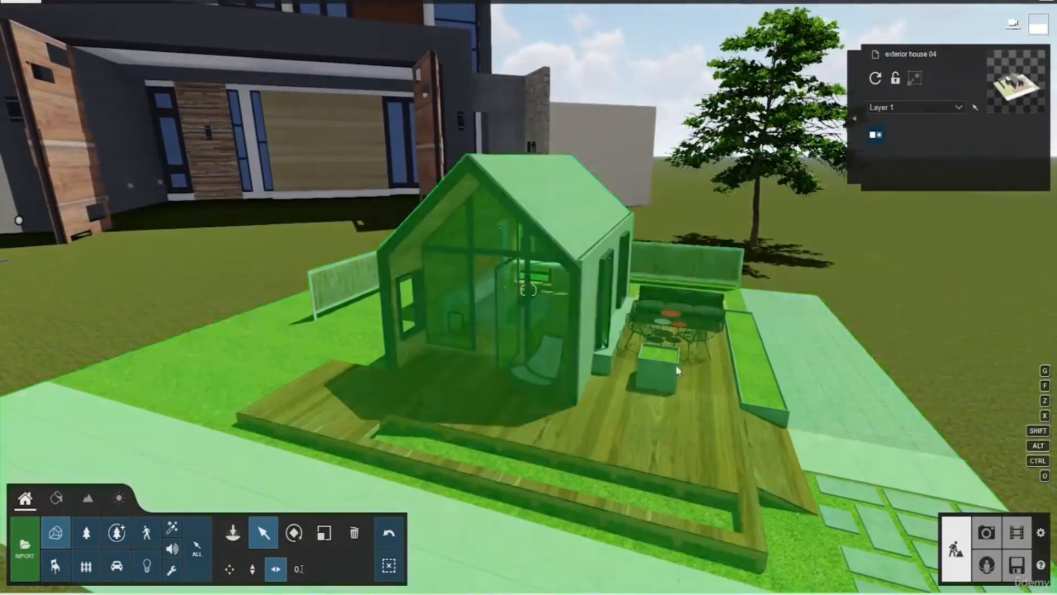
Check the planter on the small house's deck in Lumion for the synced SketchUp change
scroll(604, 400, down, 3)
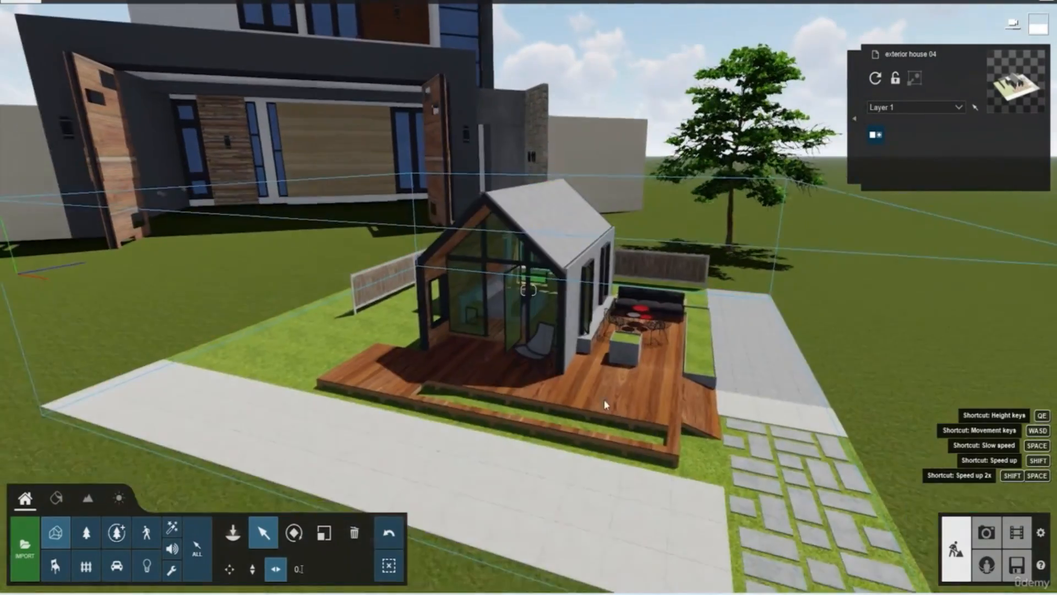
right_drag(603, 401, 672, 369)
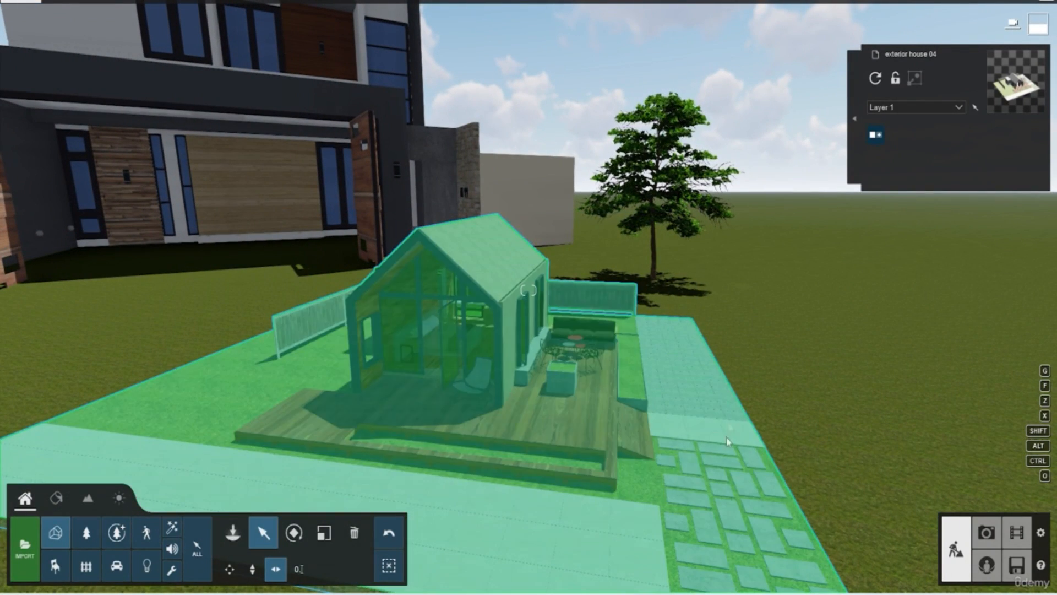
click(560, 428)
scroll(559, 428, down, 2)
right_drag(832, 545, 805, 512)
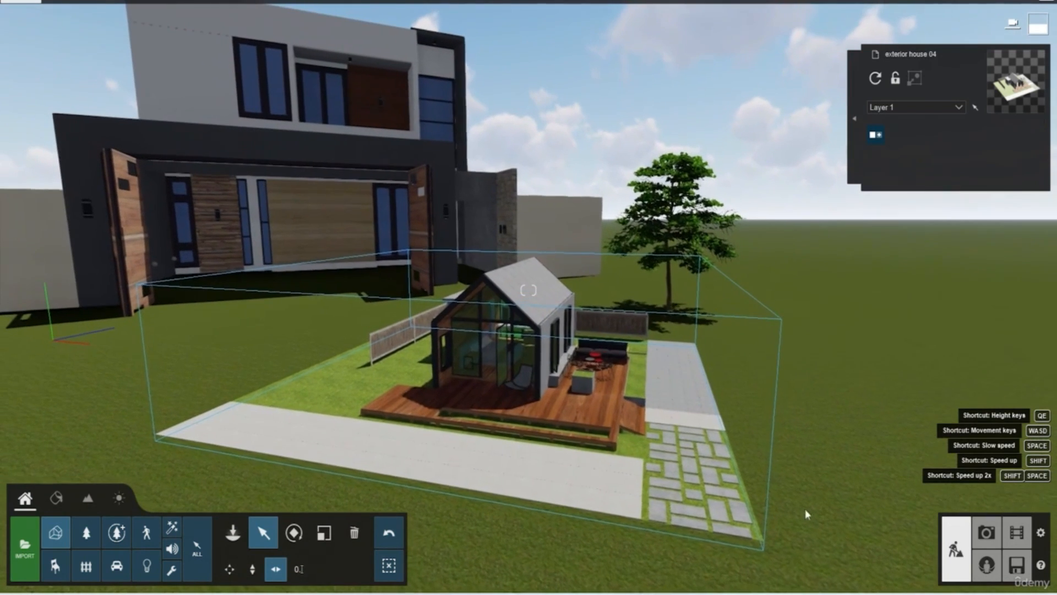
Switch to Revit and start Lumion LiveSync for the house in the 3D view
click(738, 518)
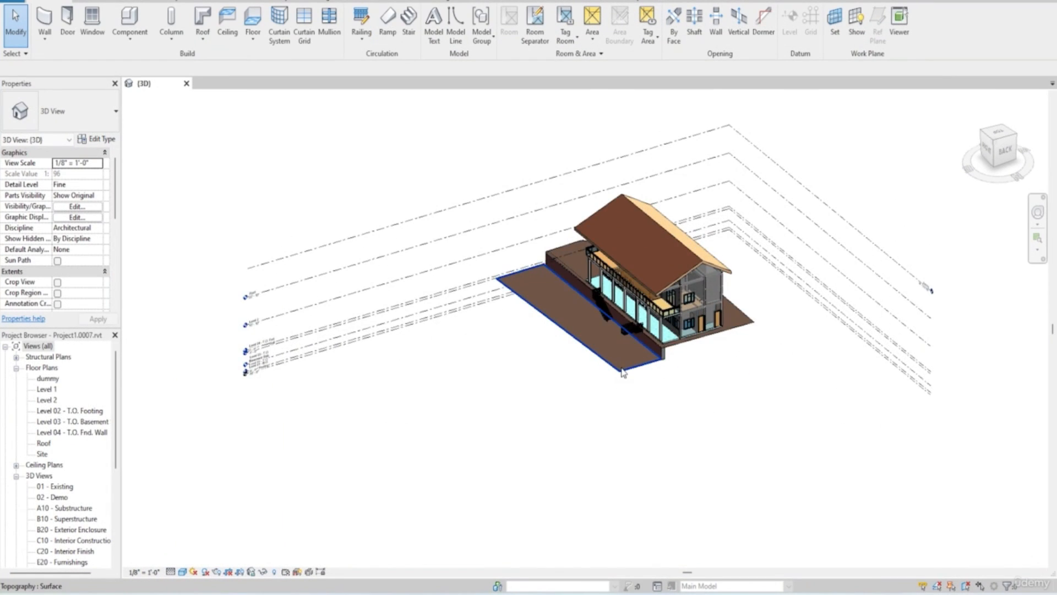
scroll(600, 121, up, 3)
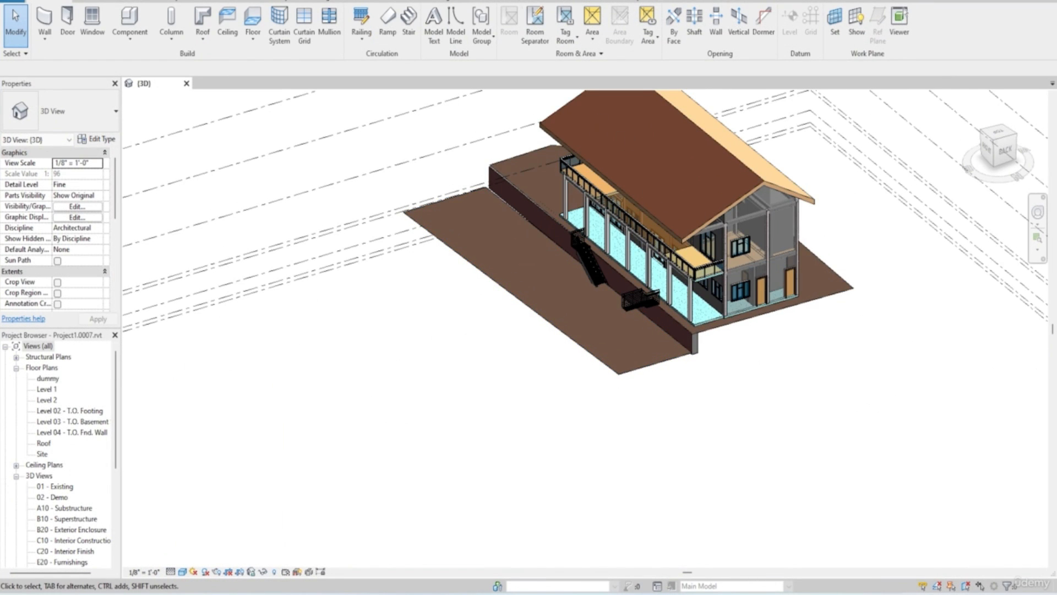
click(600, 2)
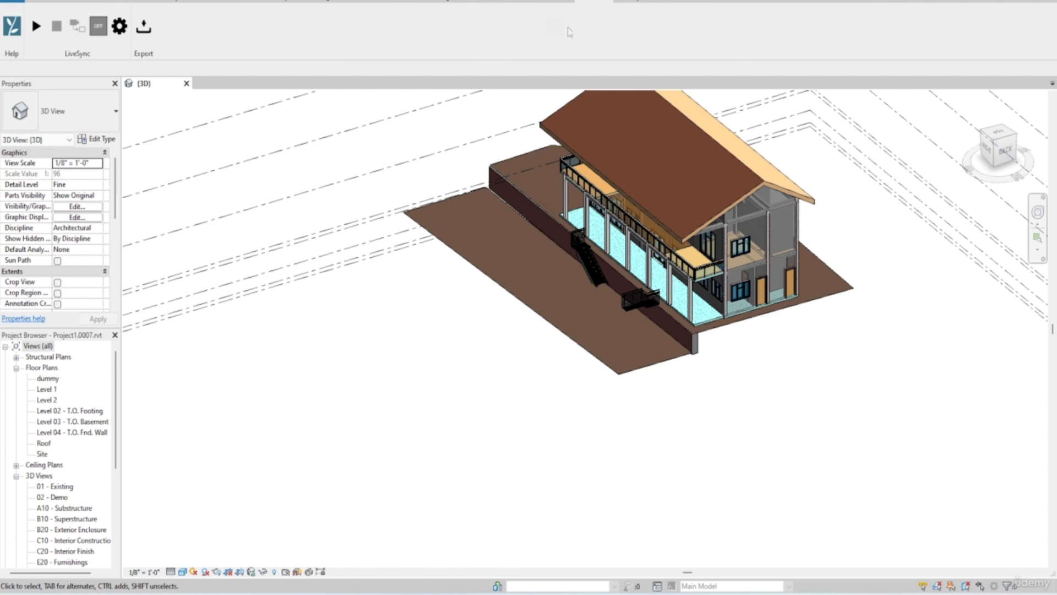
click(33, 32)
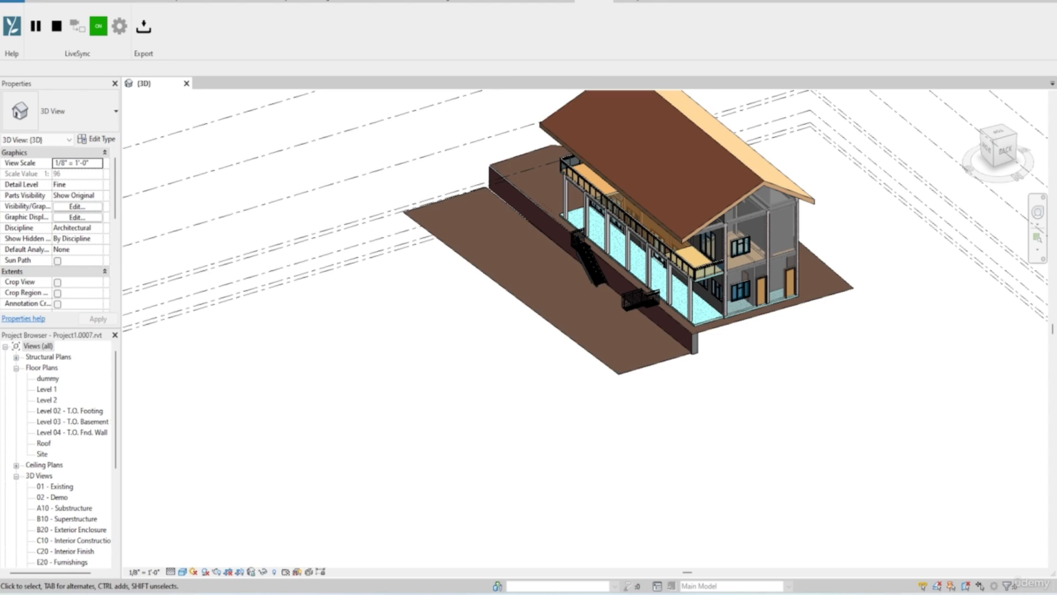
Switch to Lumion and raise the synced orange-roofed Revit house so its brick base and terrain sit above the grass
mouse_move(770, 593)
click(800, 537)
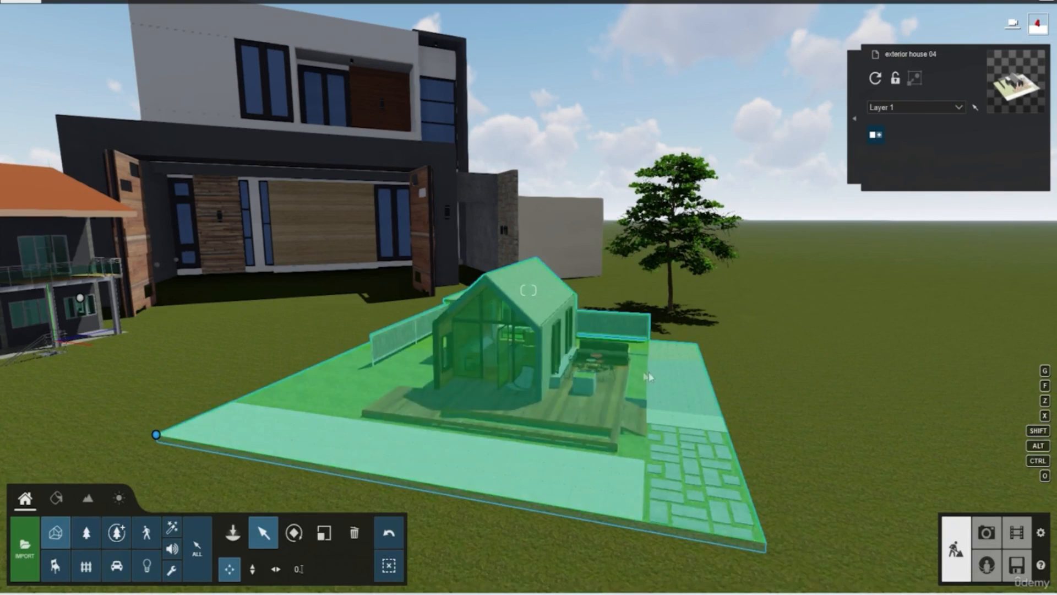
scroll(634, 374, down, 5)
right_drag(653, 377, 634, 365)
scroll(634, 370, up, 5)
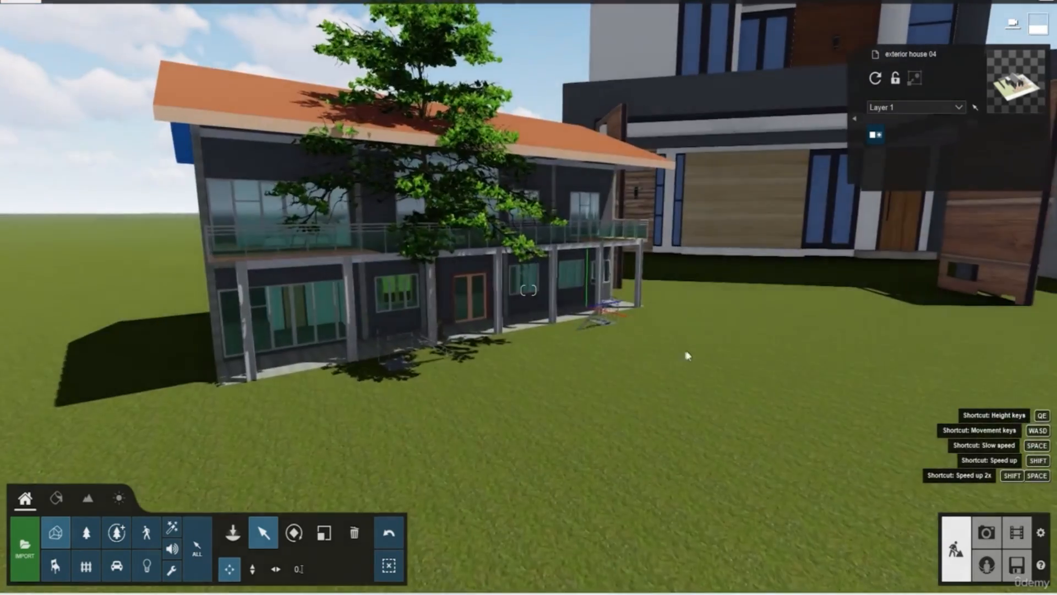
click(275, 569)
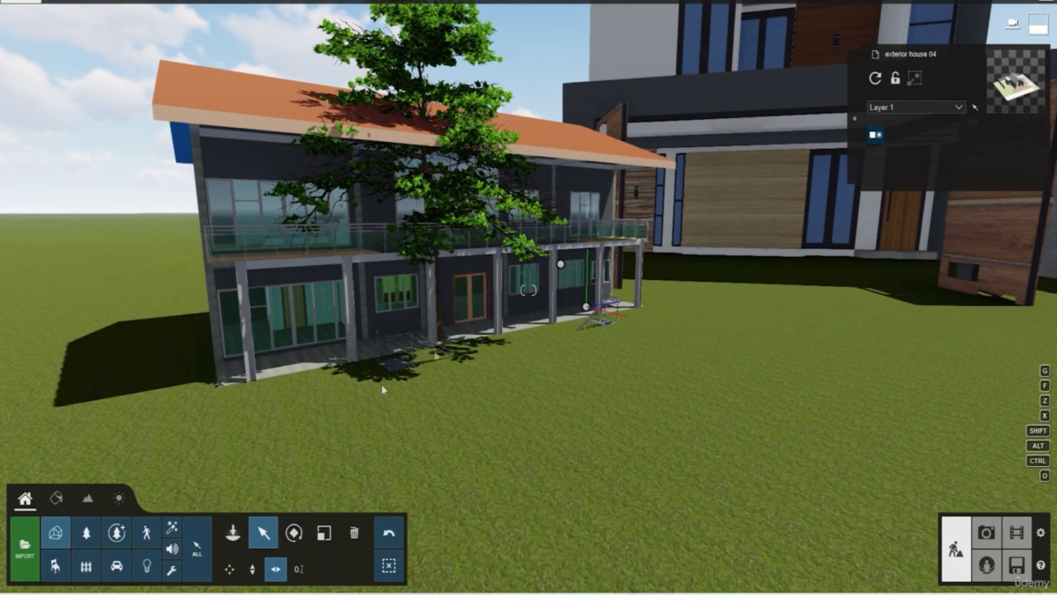
click(560, 274)
drag(586, 306, 454, 305)
click(275, 568)
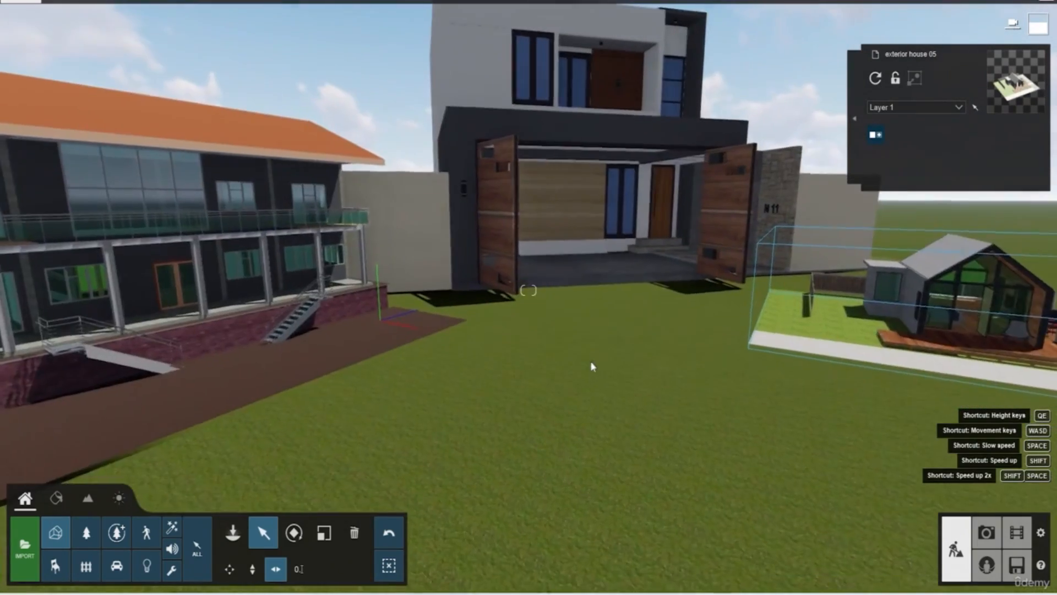
Delete the orange-roofed house and the small house with the wooden deck, keeping the large house with the garage
key(w)
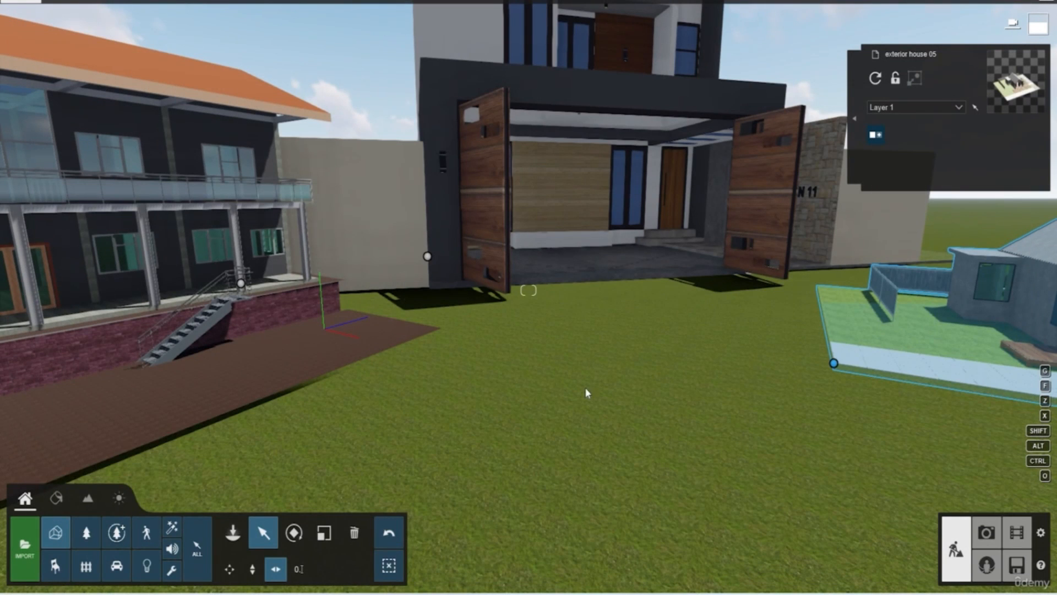
right_drag(586, 388, 531, 347)
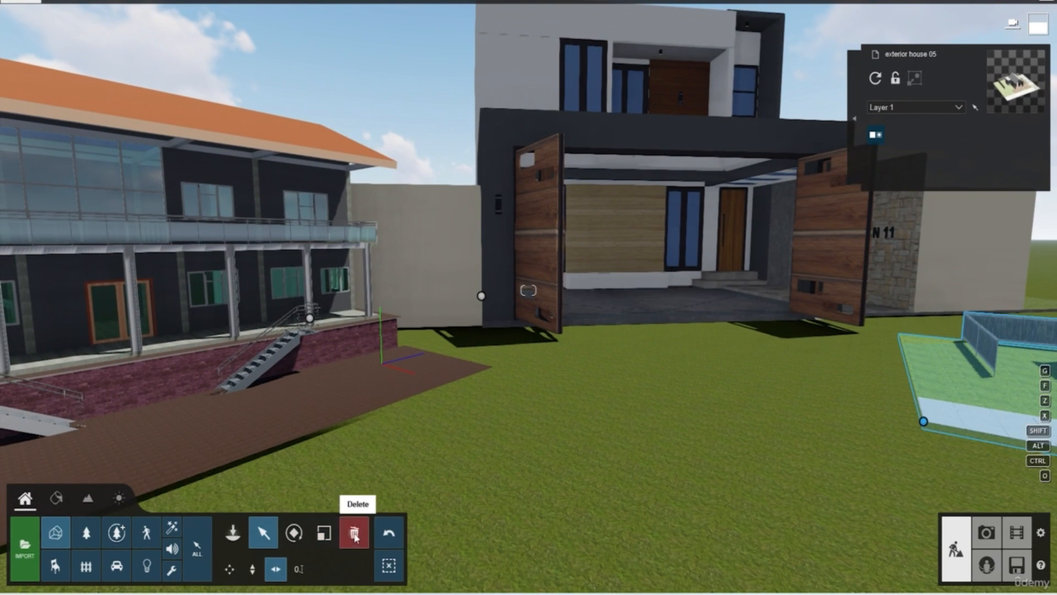
click(310, 319)
right_drag(834, 388, 863, 379)
click(787, 379)
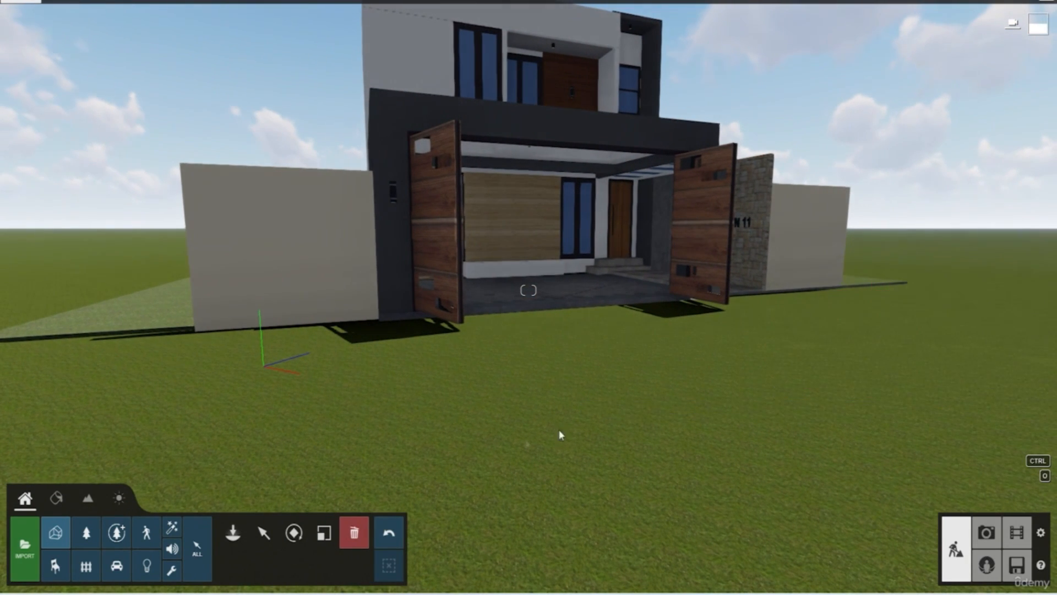
Undo the deletion of the small house with the deck and delete that house again
right_drag(786, 378, 815, 363)
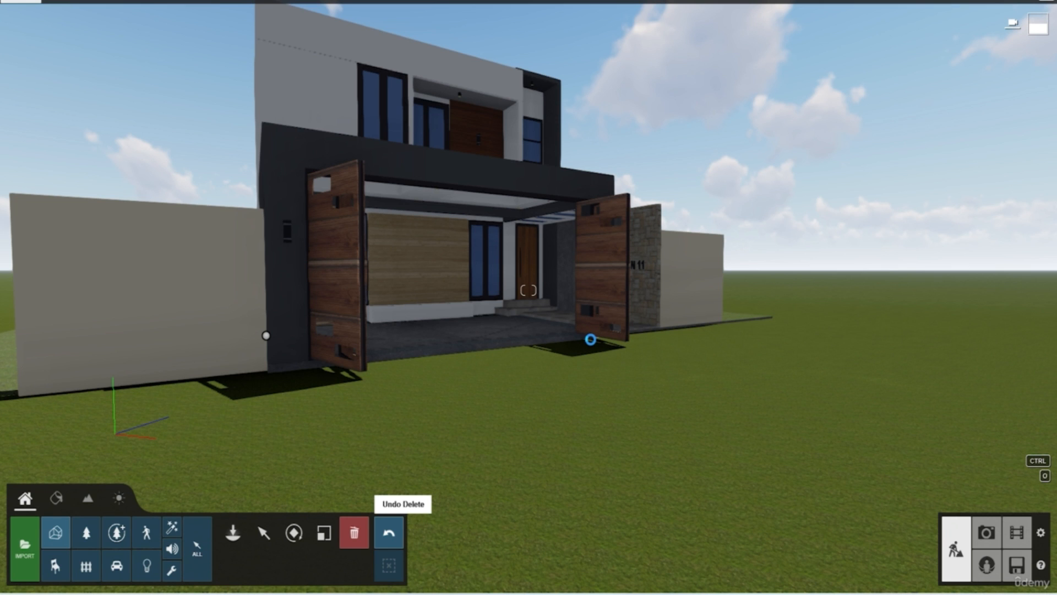
click(388, 532)
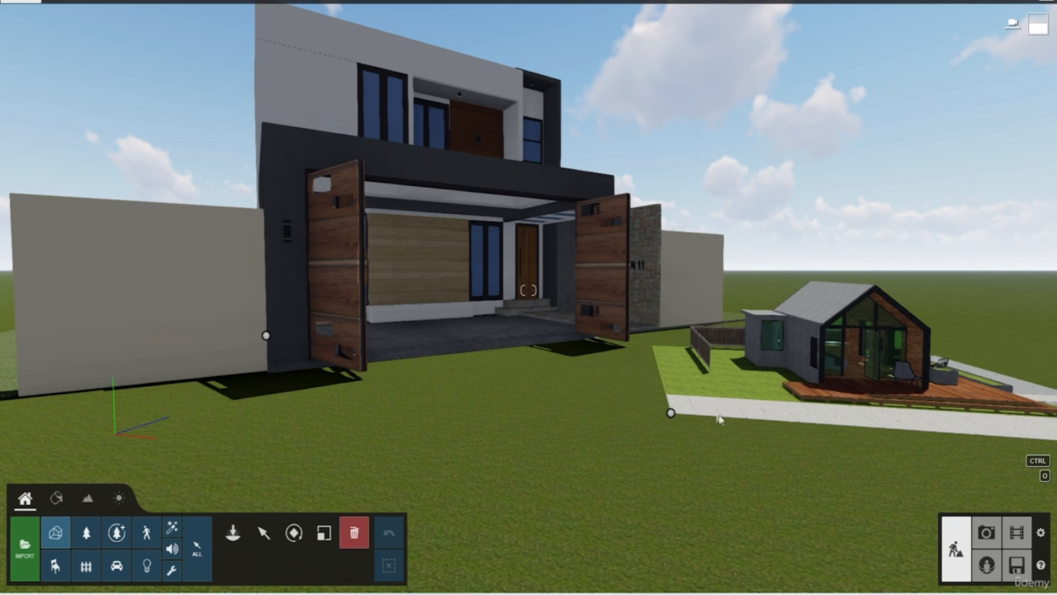
click(671, 414)
Place a small broadleaf tree from the Nature library on the grass in front of the large house's garage
key(w)
right_drag(670, 414, 495, 468)
key(ctrl+0)
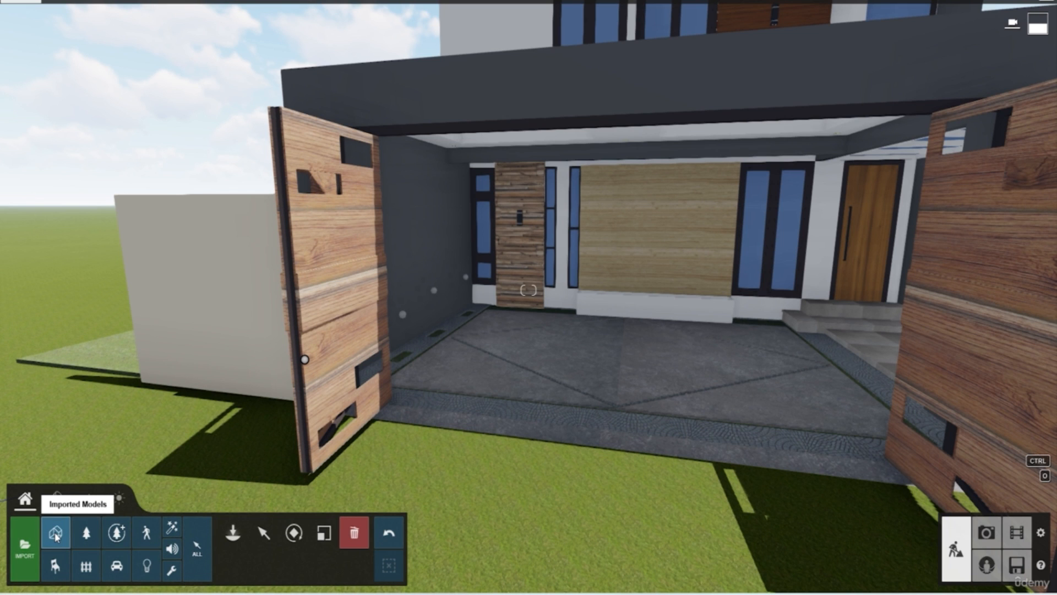
click(88, 533)
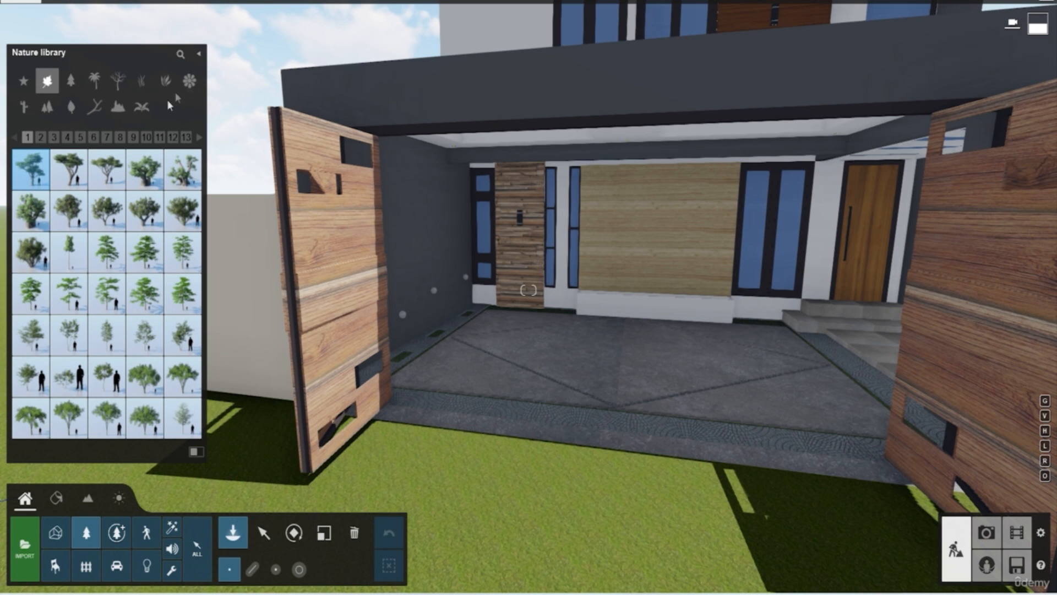
mouse_move(183, 351)
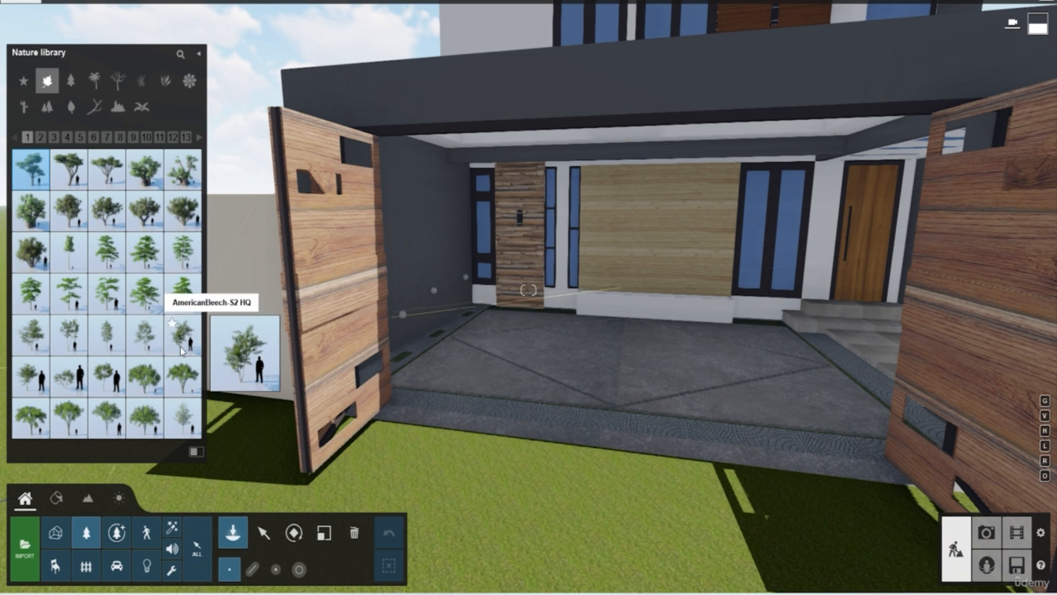
mouse_move(106, 339)
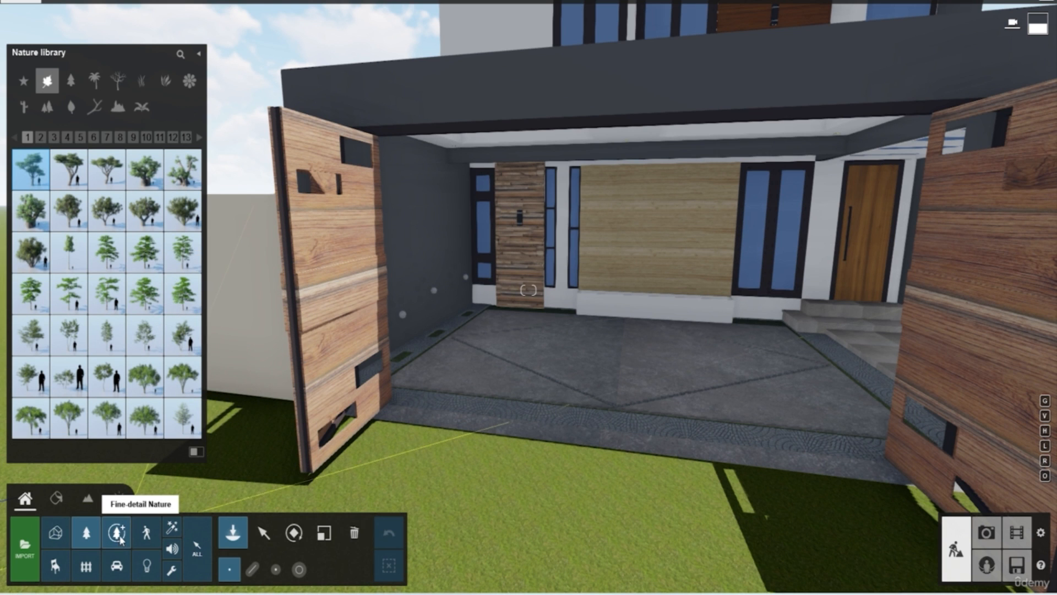
mouse_move(101, 427)
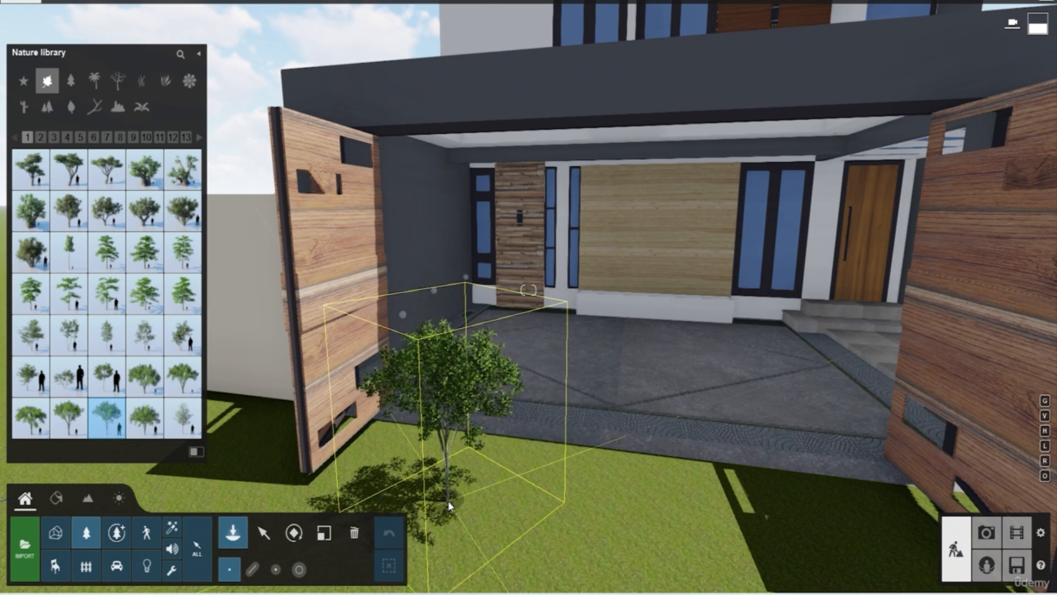
click(448, 501)
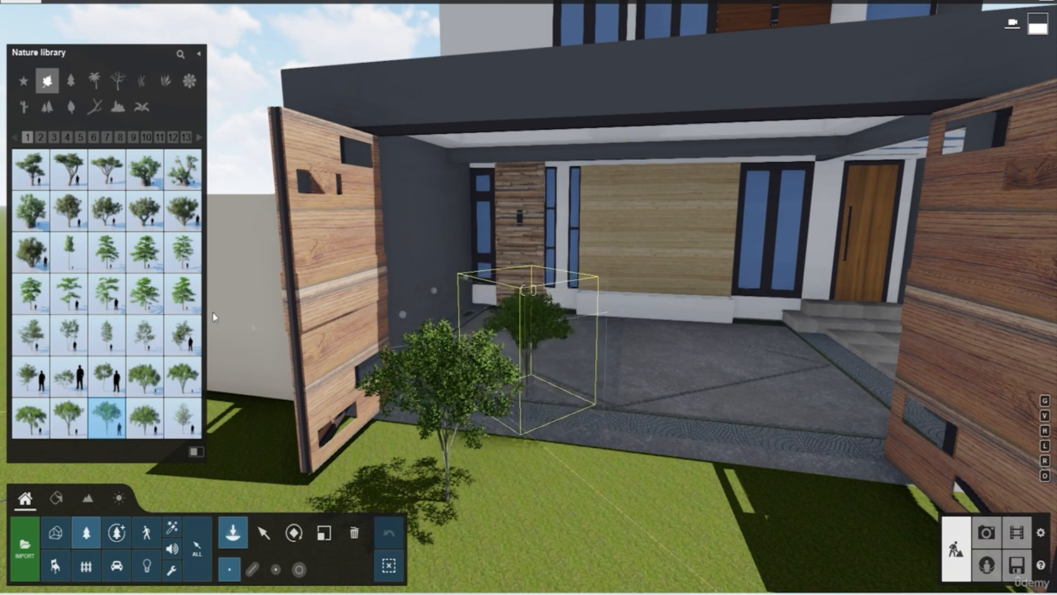
Place a large tree from page 2 of the Fine-detail Nature library on the grass beside the small garage tree
click(117, 532)
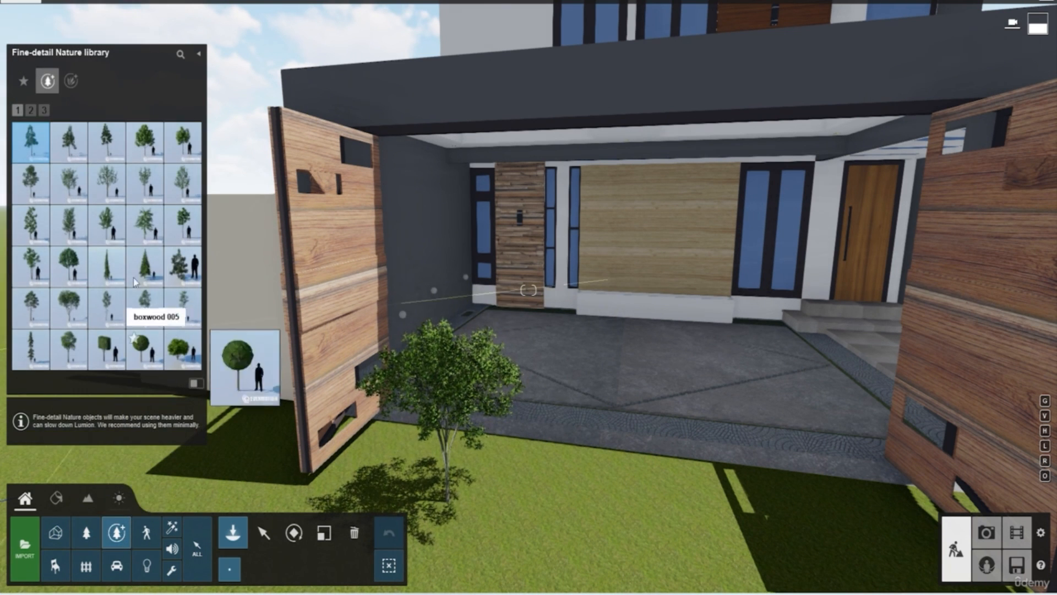
click(31, 110)
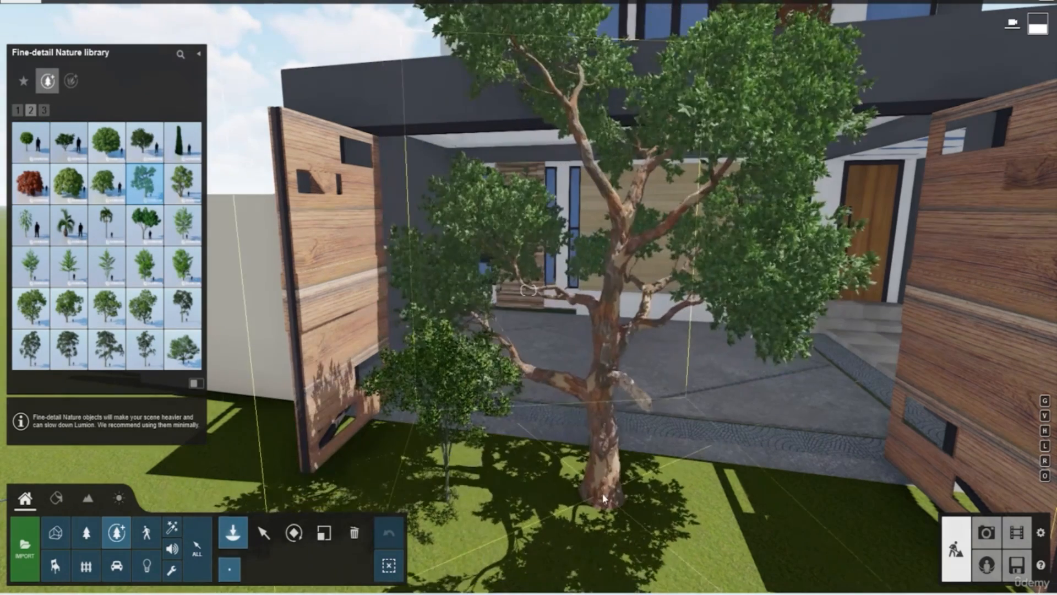
click(602, 503)
key(Escape)
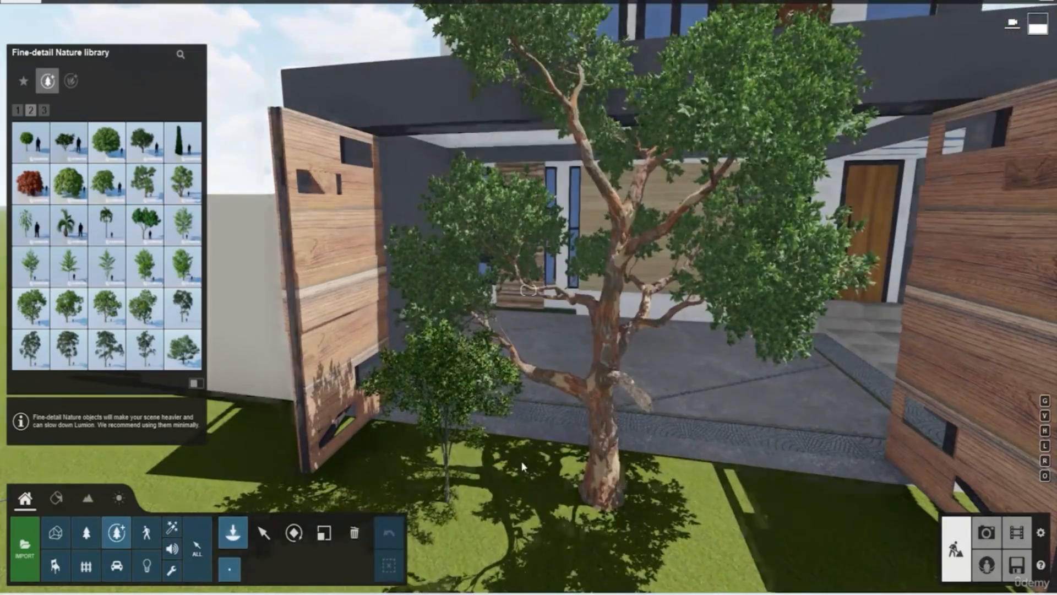
Compare the foliage of the standard tree and the fine-detail tree up close in front of the garage
key(w)
right_drag(477, 401, 429, 457)
right_drag(473, 283, 419, 353)
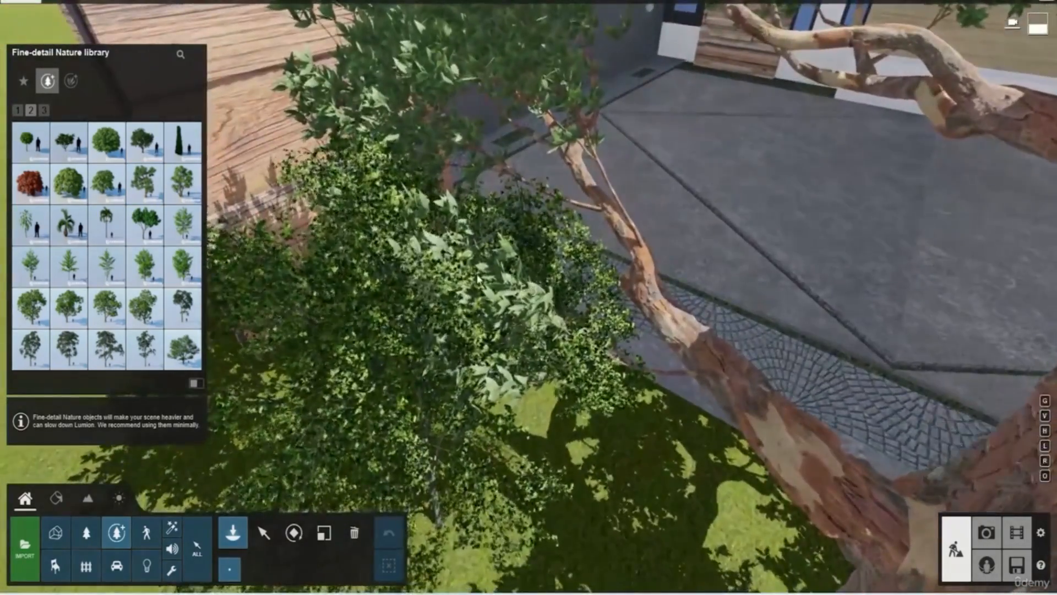
key(w)
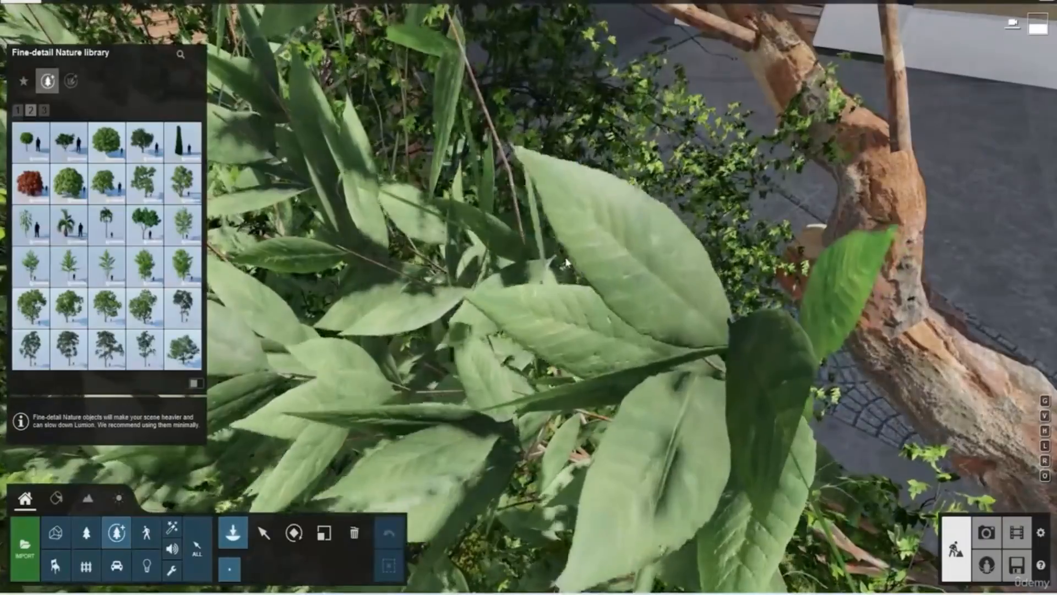
right_drag(473, 282, 508, 281)
key(s)
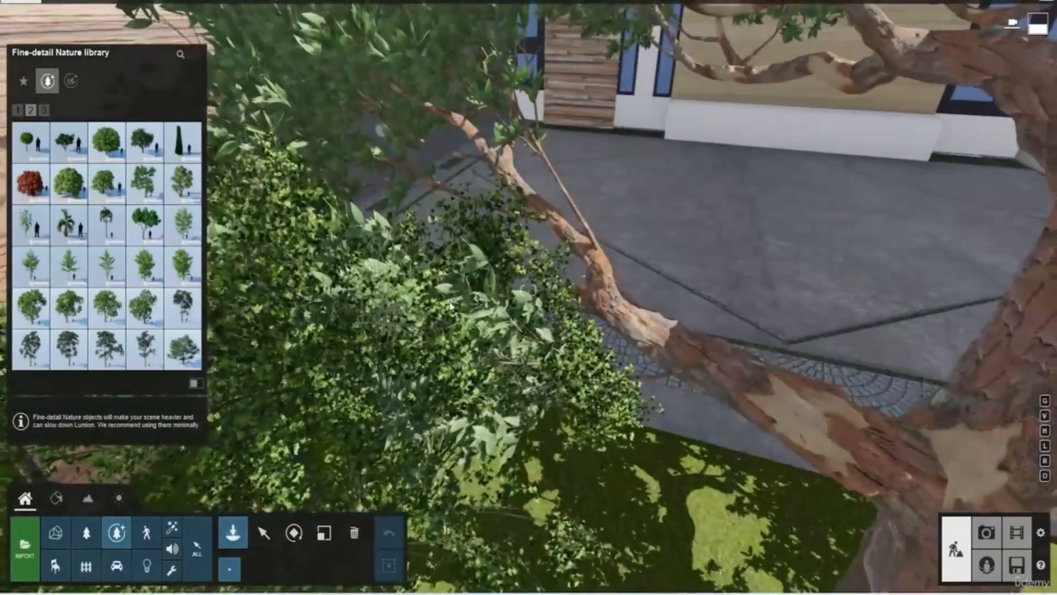
key(w)
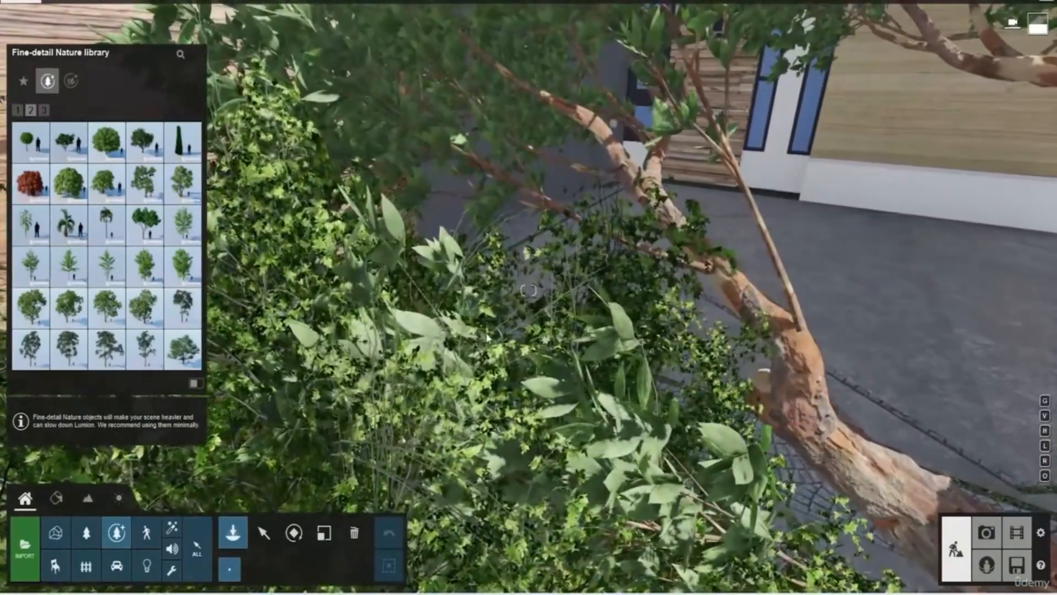
right_drag(469, 321, 548, 336)
key(s)
key(w)
key(s)
right_drag(498, 361, 531, 333)
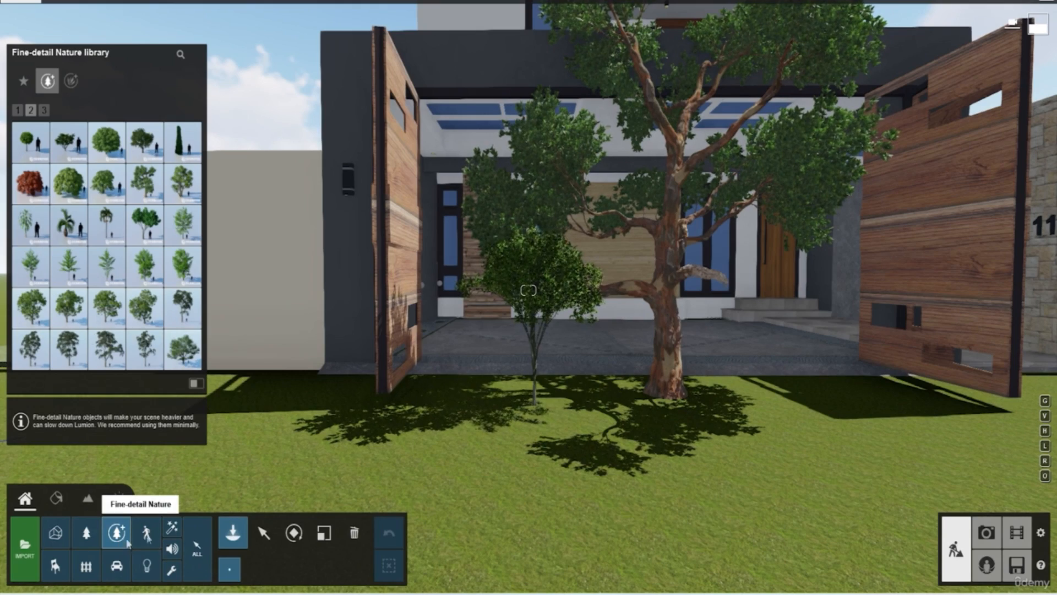
Examine the branches and trunk bark of the fine-detail tree up close
key(w)
mouse_move(586, 418)
right_down()
mouse_move(576, 426)
mouse_move(590, 417)
right_up()
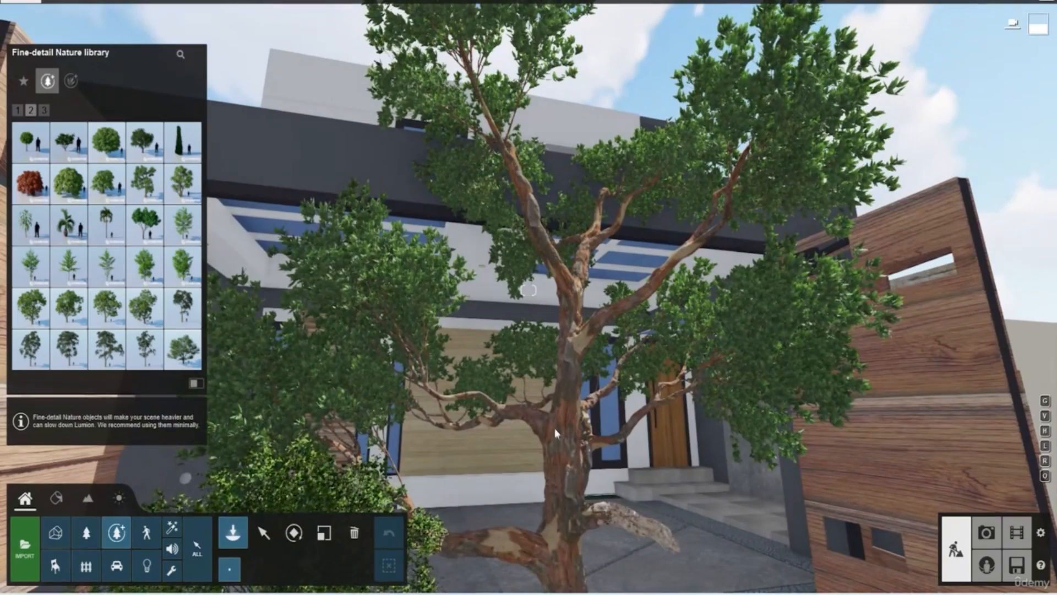
right_drag(552, 435, 597, 372)
key(w)
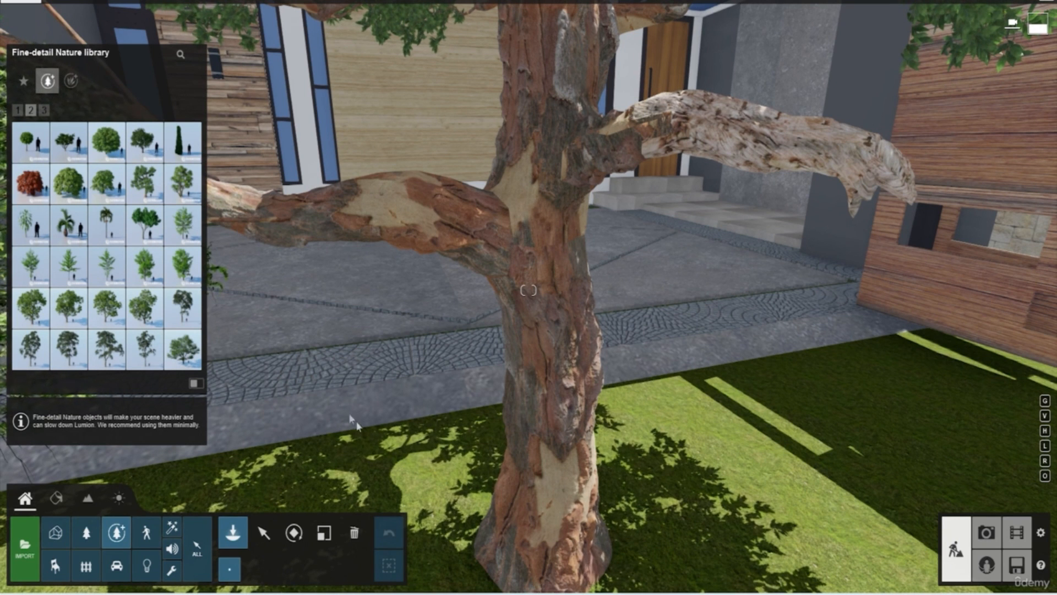
Browse the 3D men and 3D women models in the People and Animals library
click(146, 533)
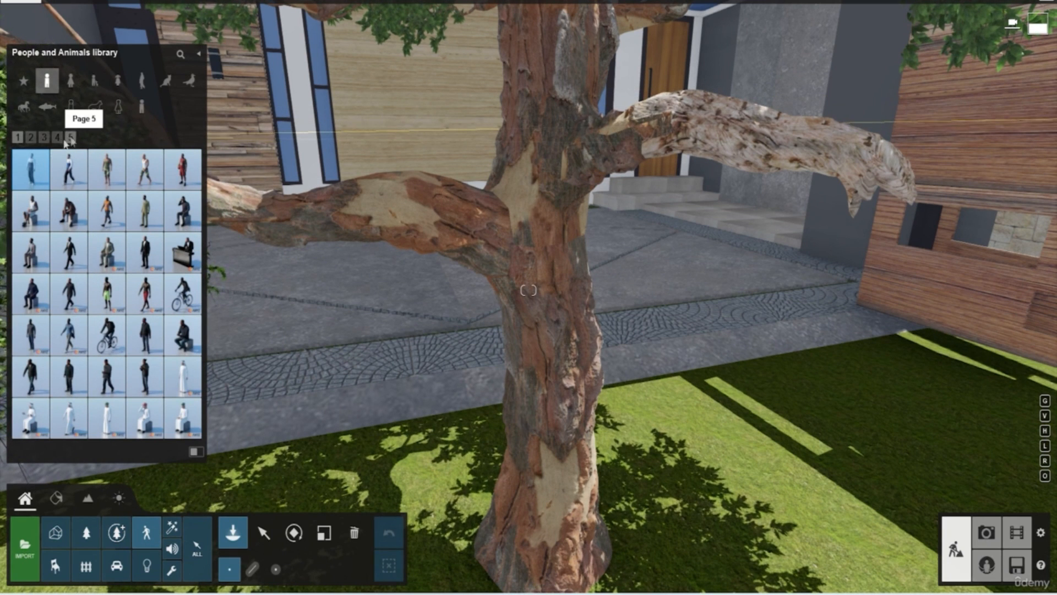
click(31, 137)
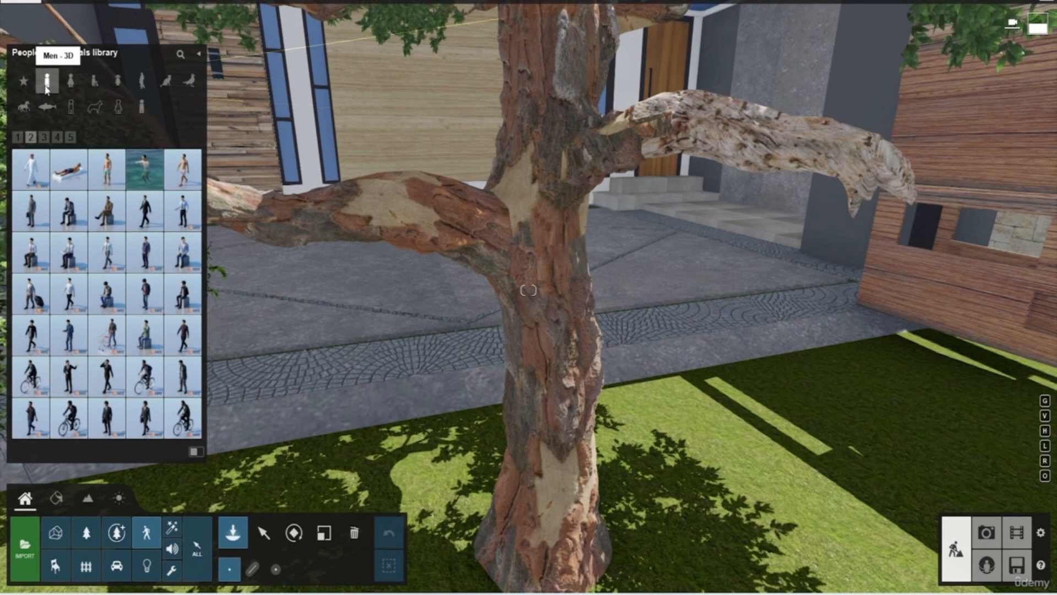
click(70, 81)
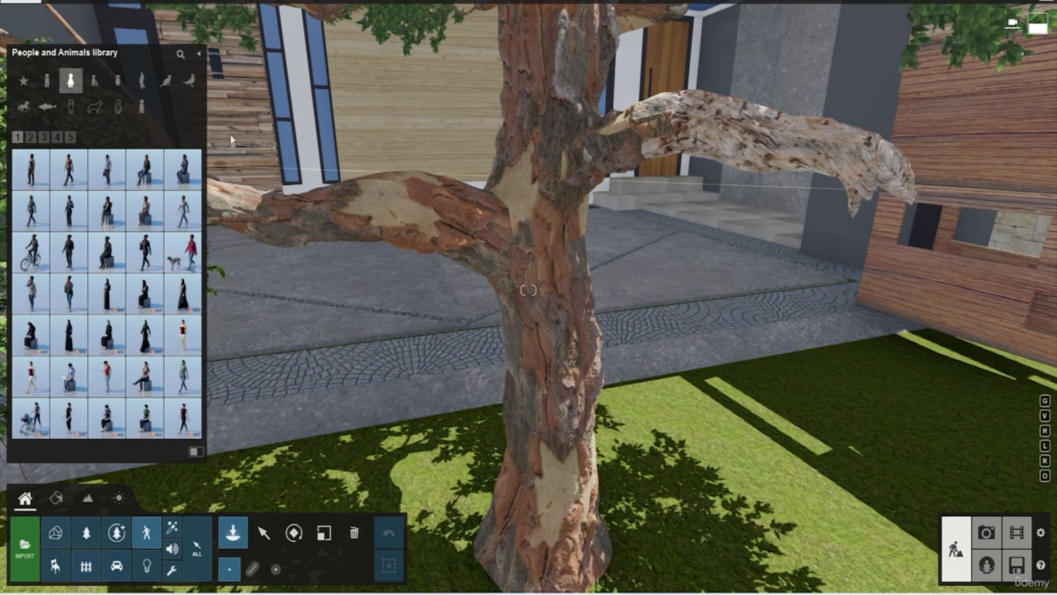
Browse the seating models in the Indoor library and the barrier and building models in the Outdoor library
click(55, 567)
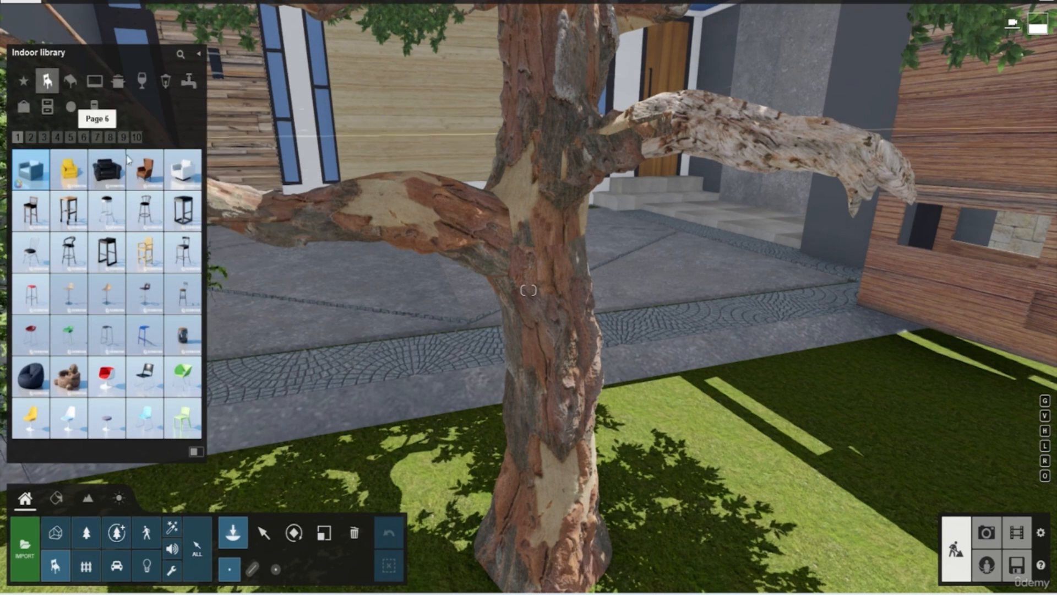
click(91, 573)
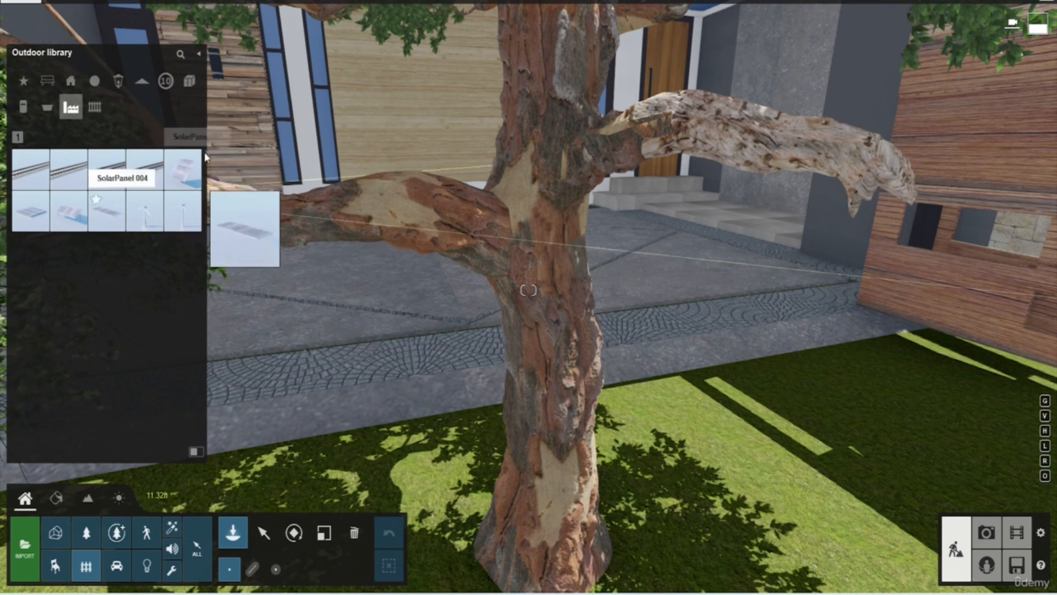
click(94, 106)
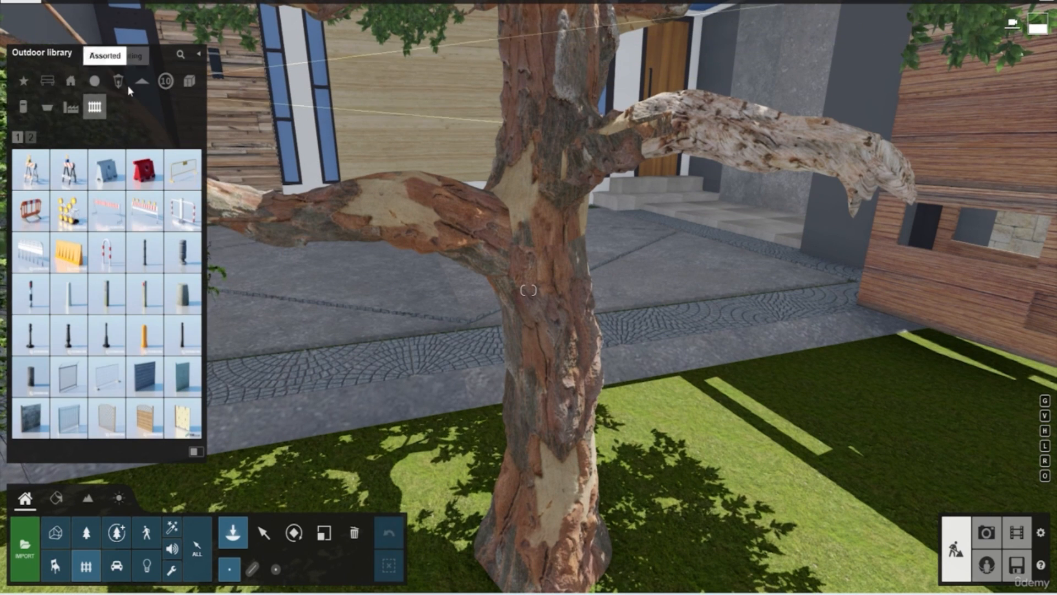
click(81, 83)
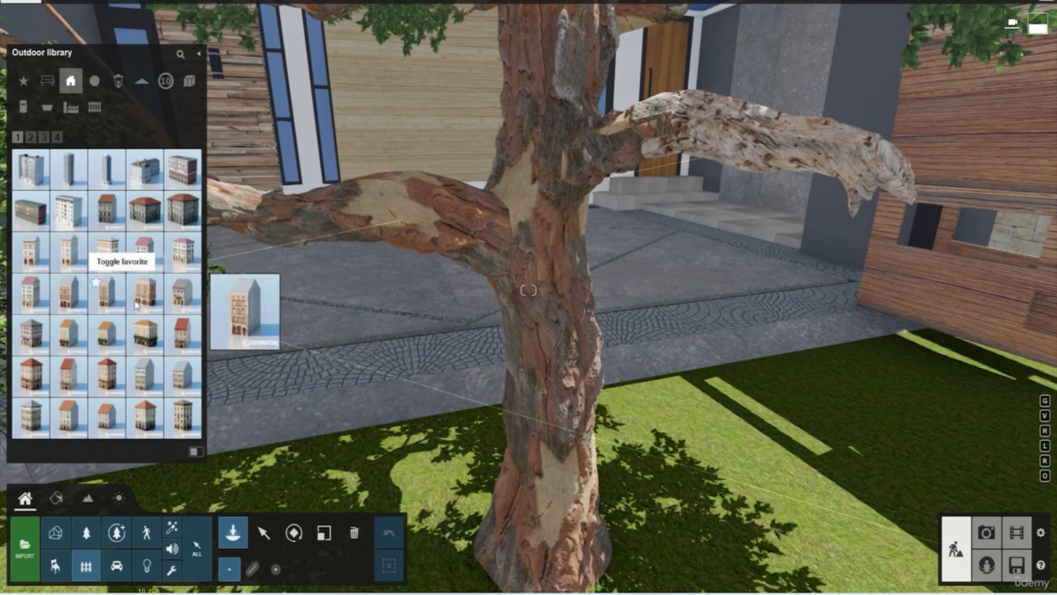
Browse the car, SUV, bus and truck categories of the Transport library
click(117, 574)
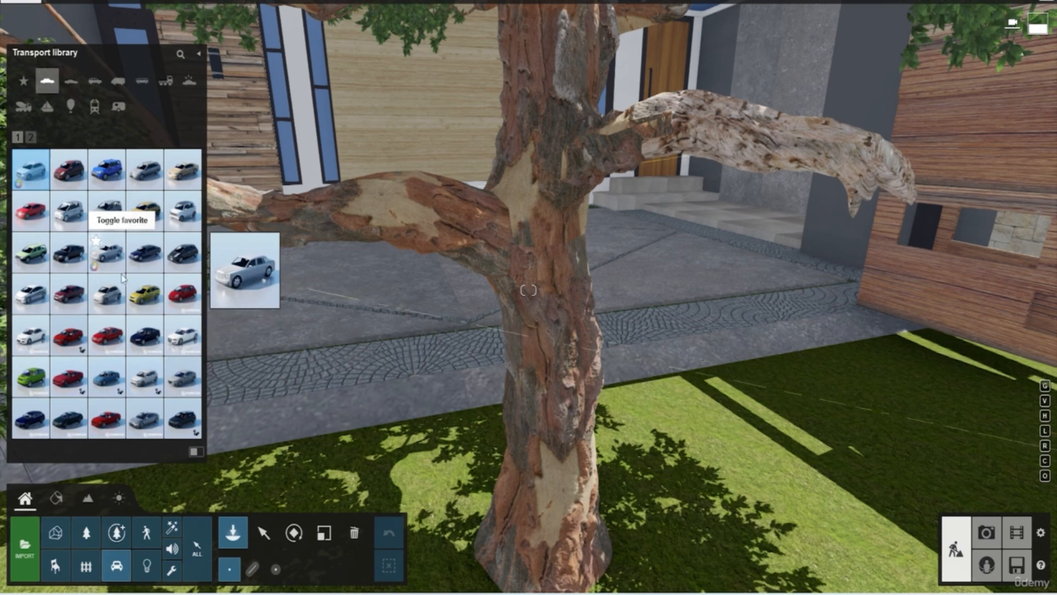
click(95, 81)
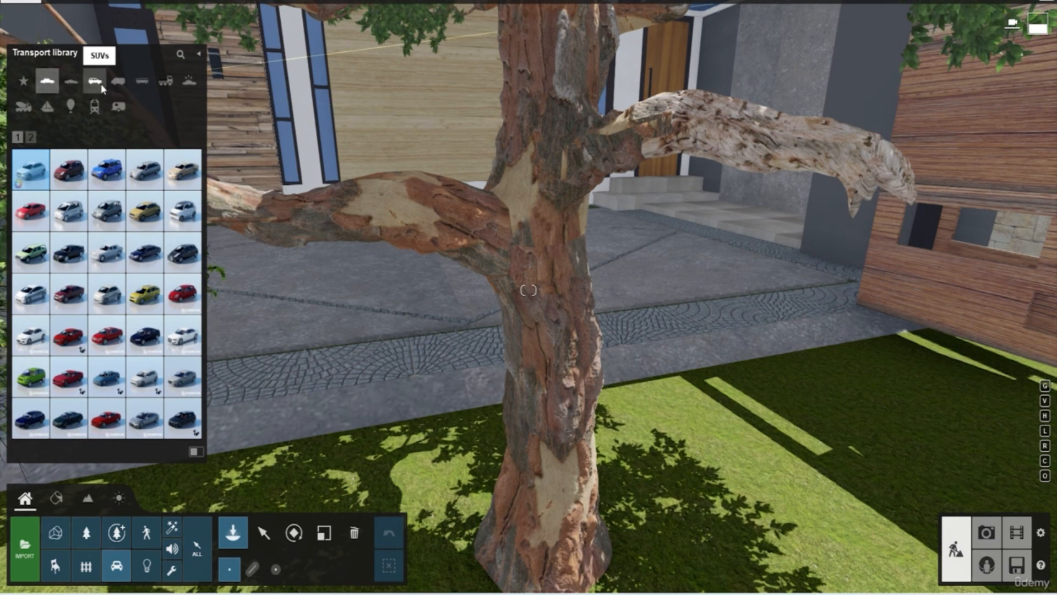
click(144, 82)
click(168, 83)
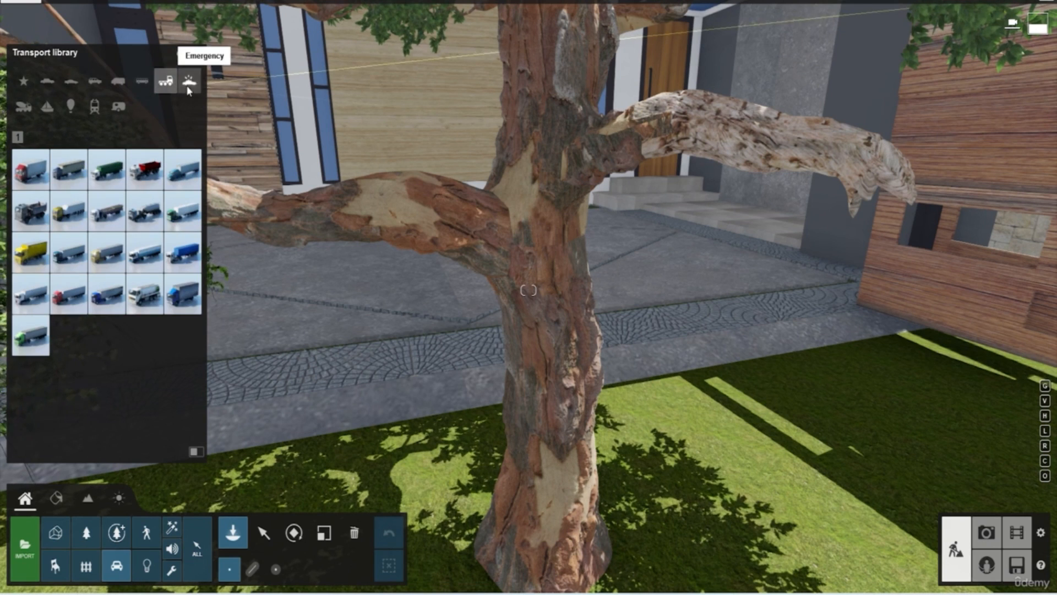
Browse the boat, air and train categories of the Transport library
click(47, 107)
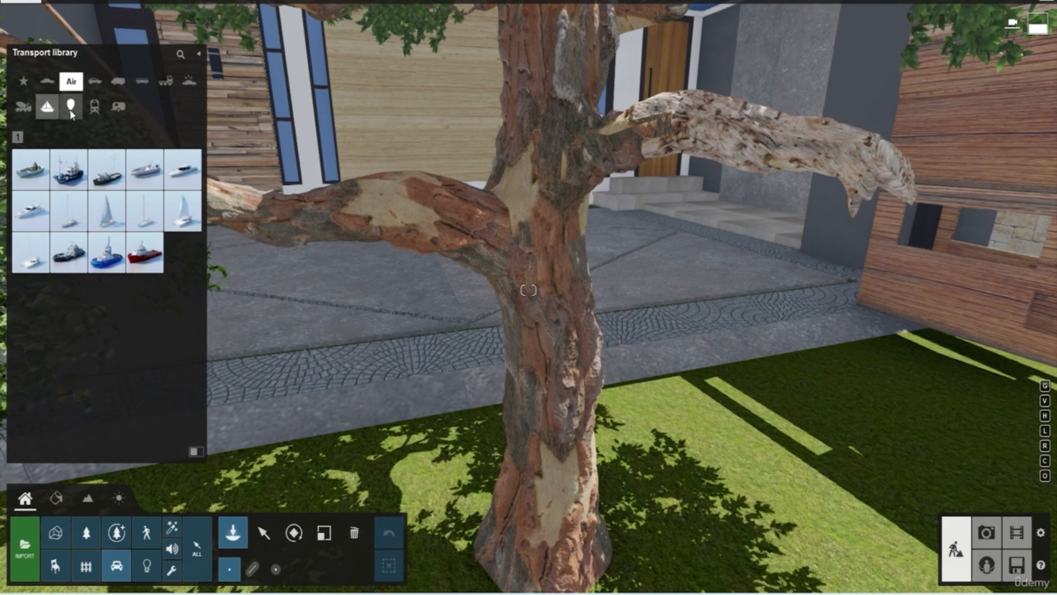
click(70, 108)
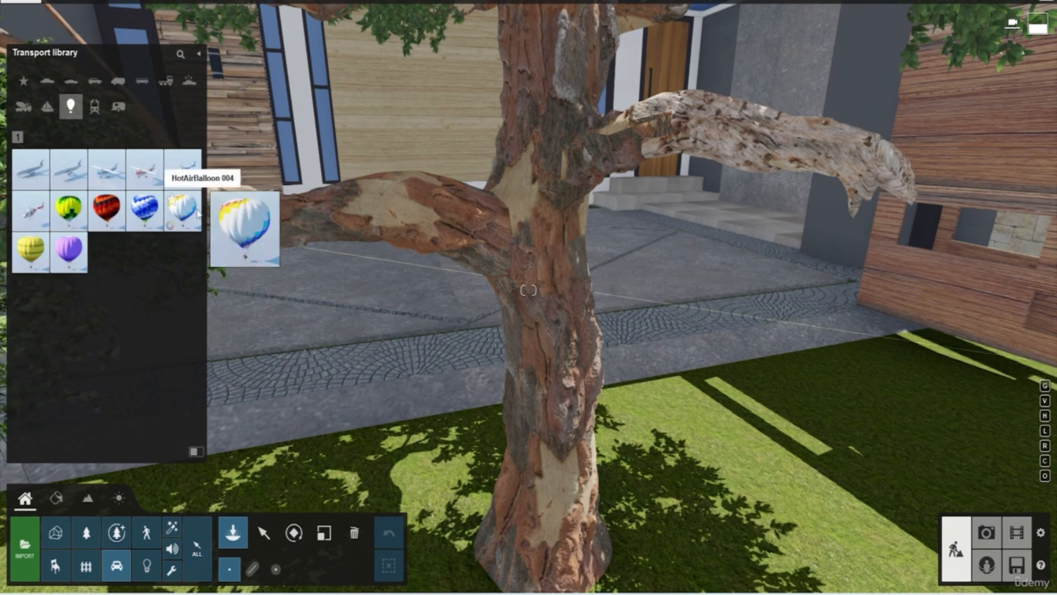
click(94, 107)
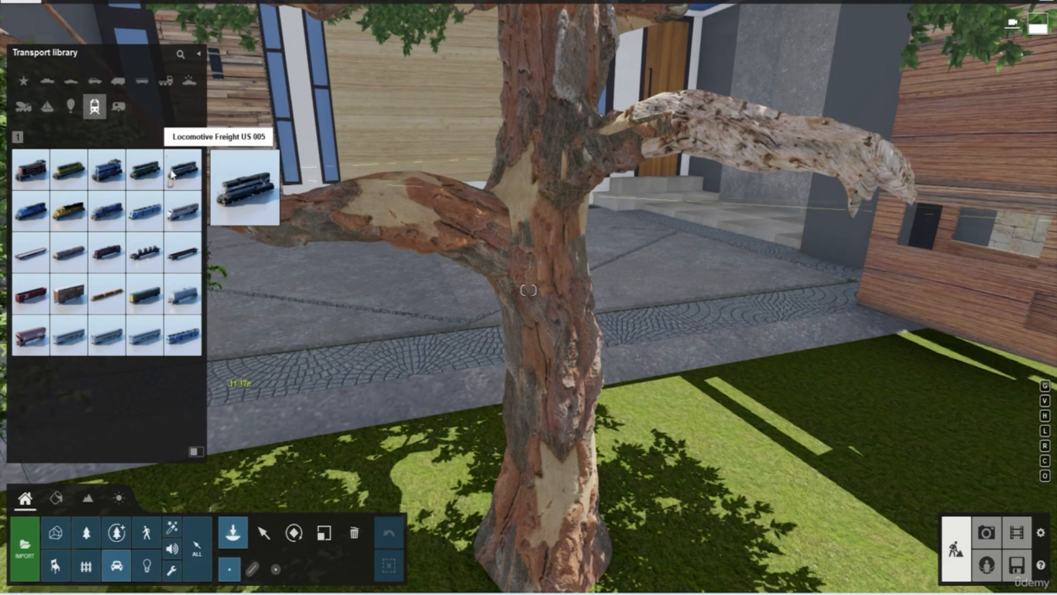
click(475, 347)
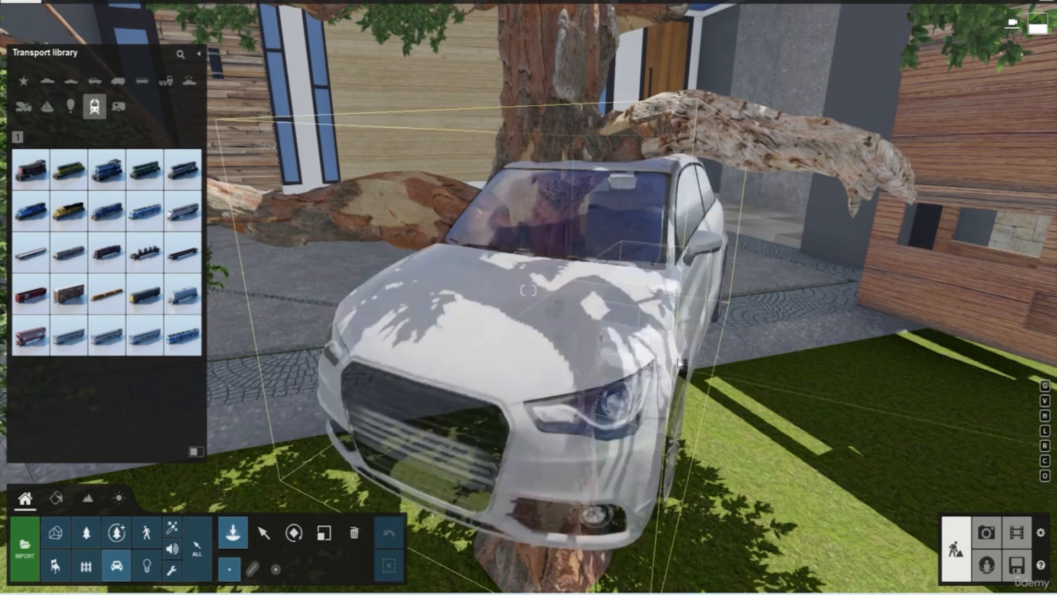
key(Escape)
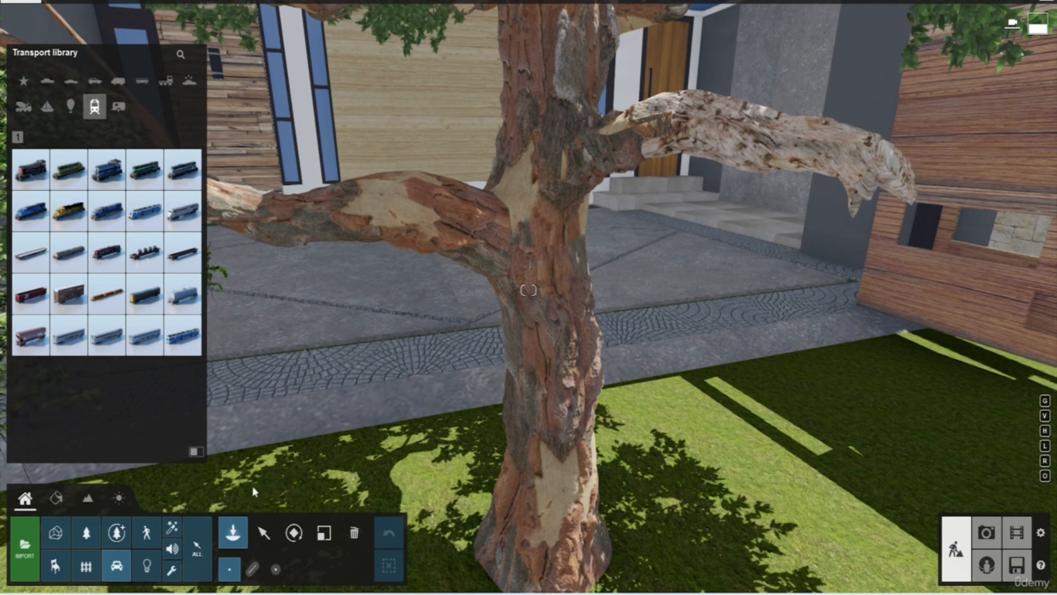
Place the Lamp13 spotlight from the Lights library on the upper part of the wooden wall
click(147, 563)
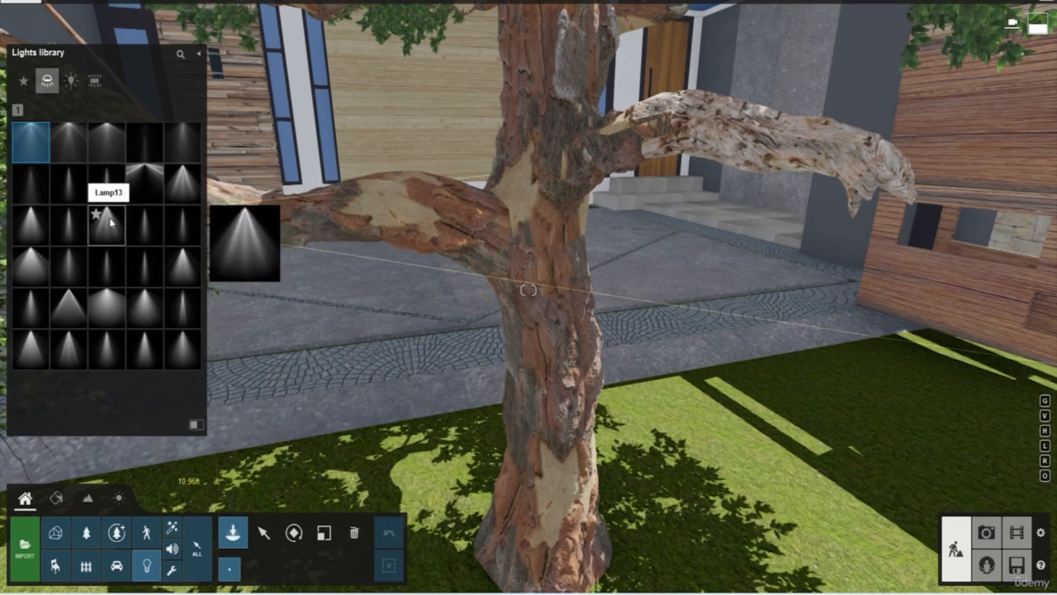
click(110, 222)
key(s)
right_drag(574, 315, 390, 365)
key(w)
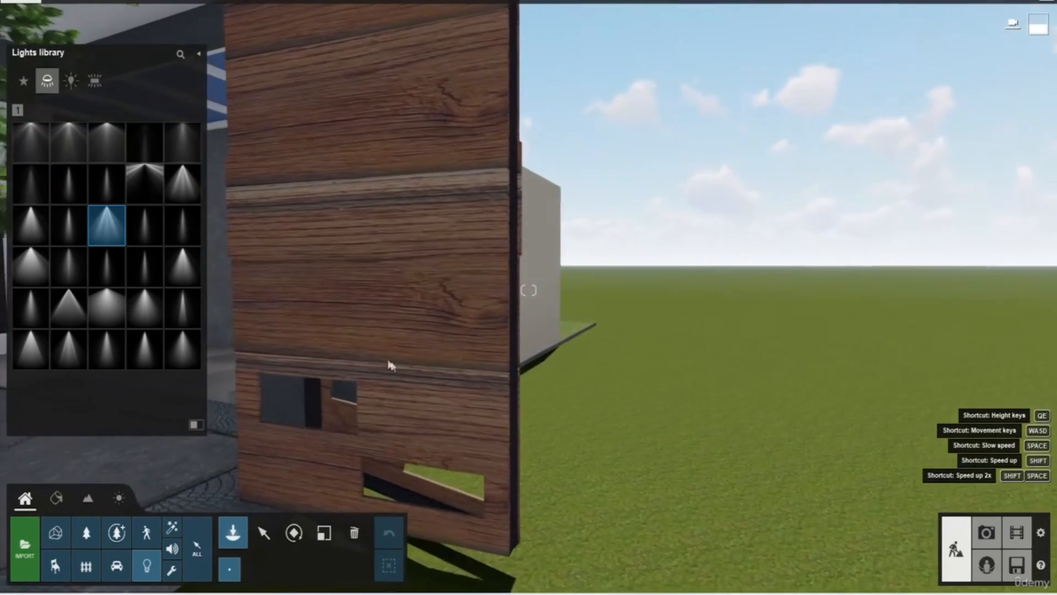
click(417, 211)
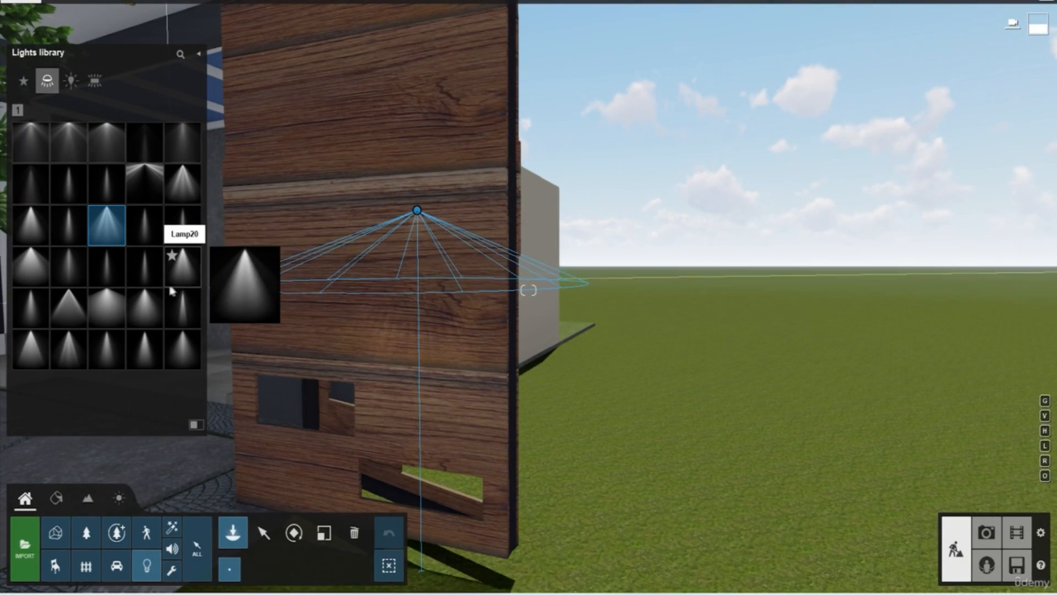
Place a Lamp20 spotlight on the wooden wall beside the first one and compare their light patterns
click(182, 267)
click(324, 220)
key(w)
key(s)
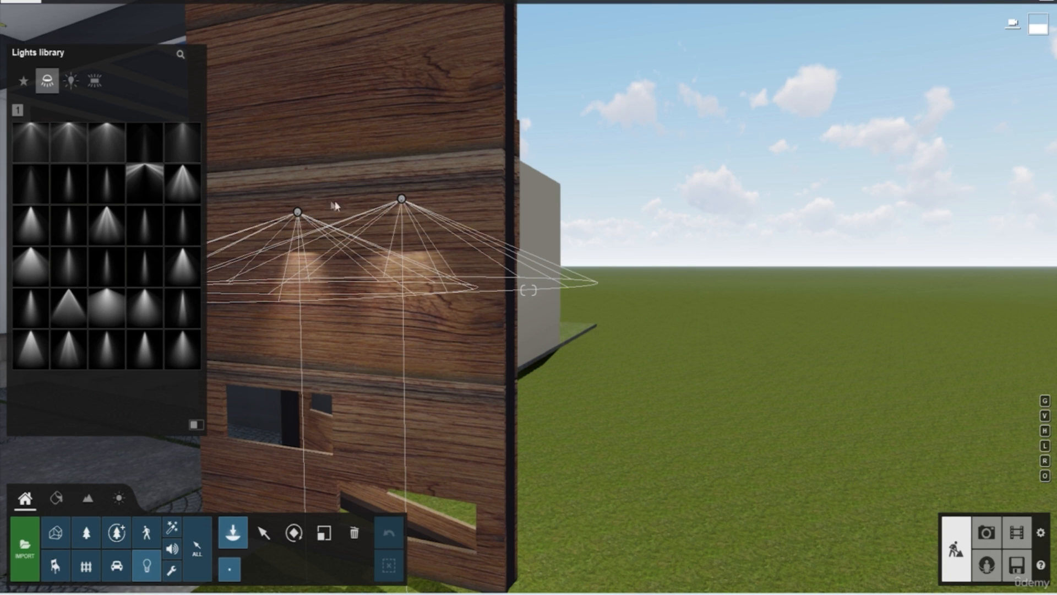
key(s)
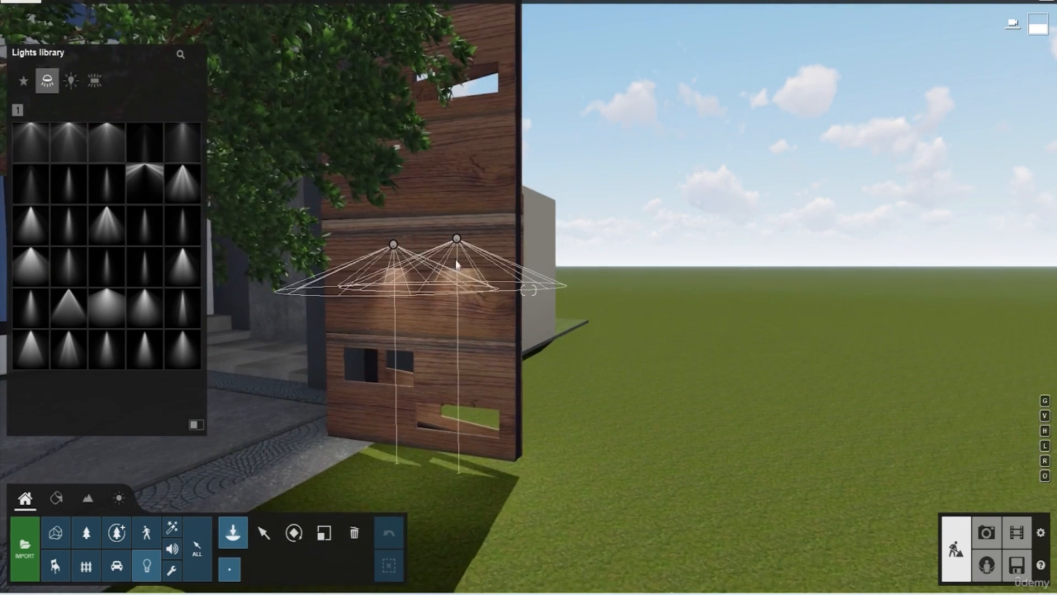
key(w)
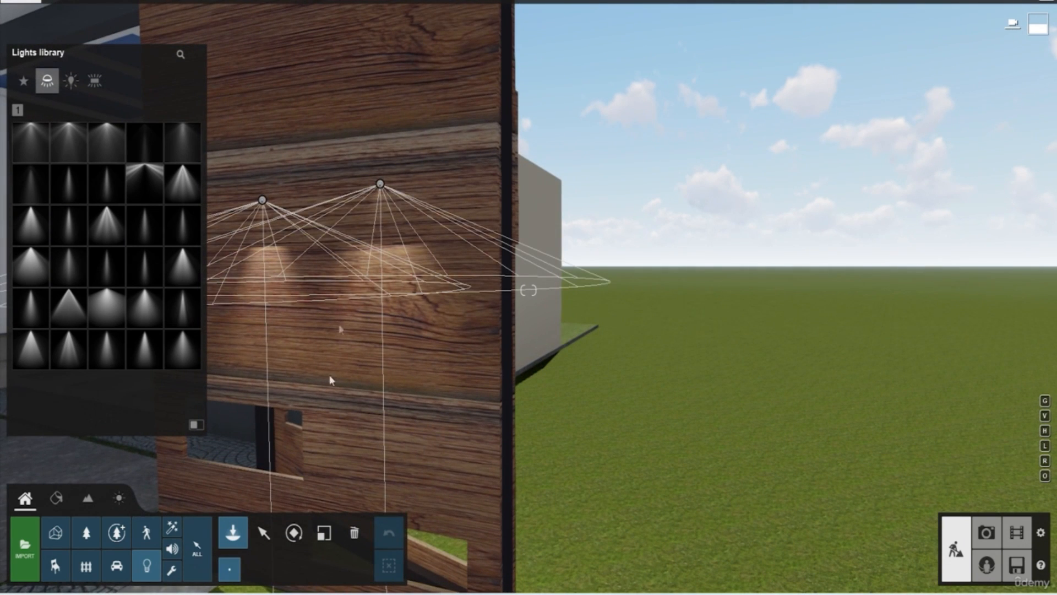
Raise the Lamp13 spotlight's brightness, widen its cone angle to 2.9 rad and show its light source
click(264, 533)
click(380, 186)
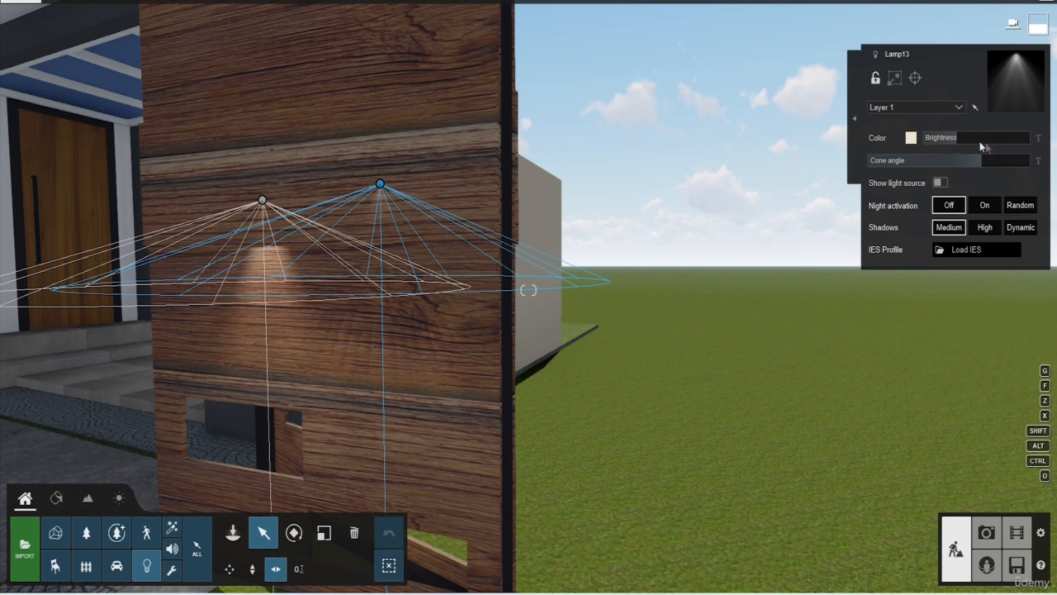
drag(964, 142, 1026, 162)
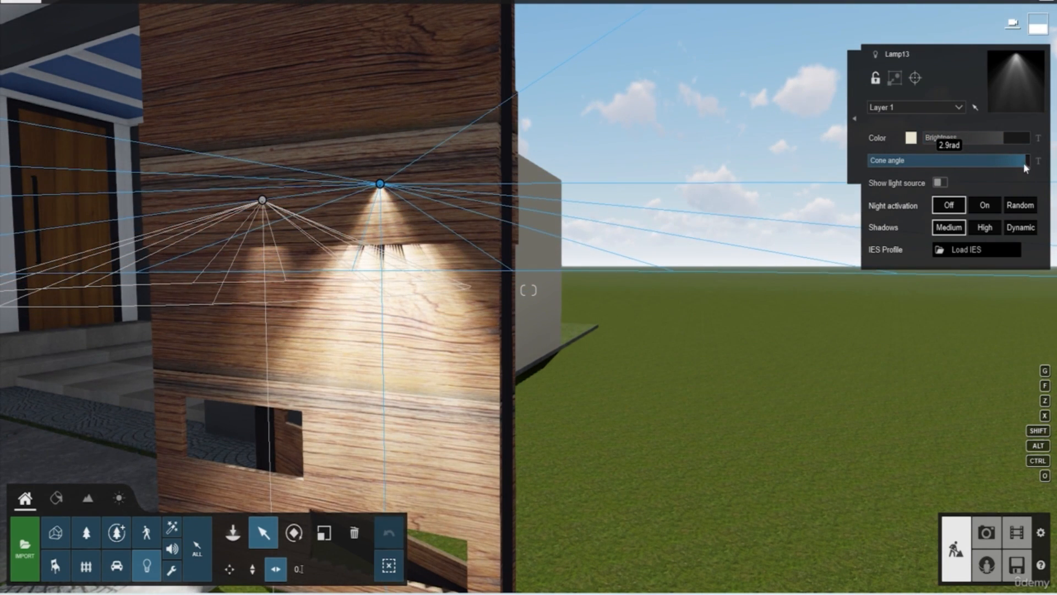
click(941, 181)
key(w)
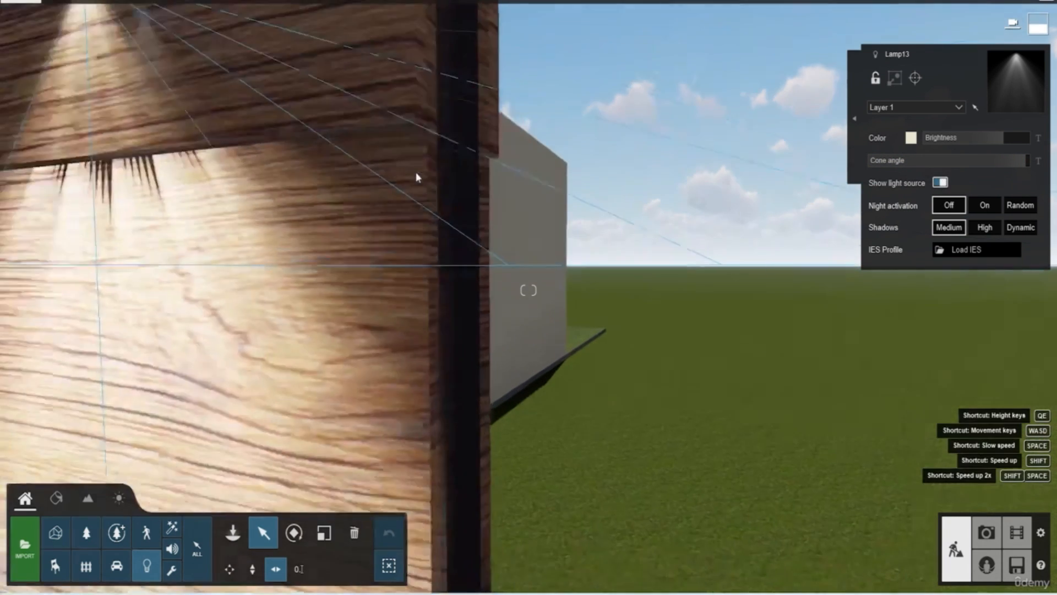
key(s)
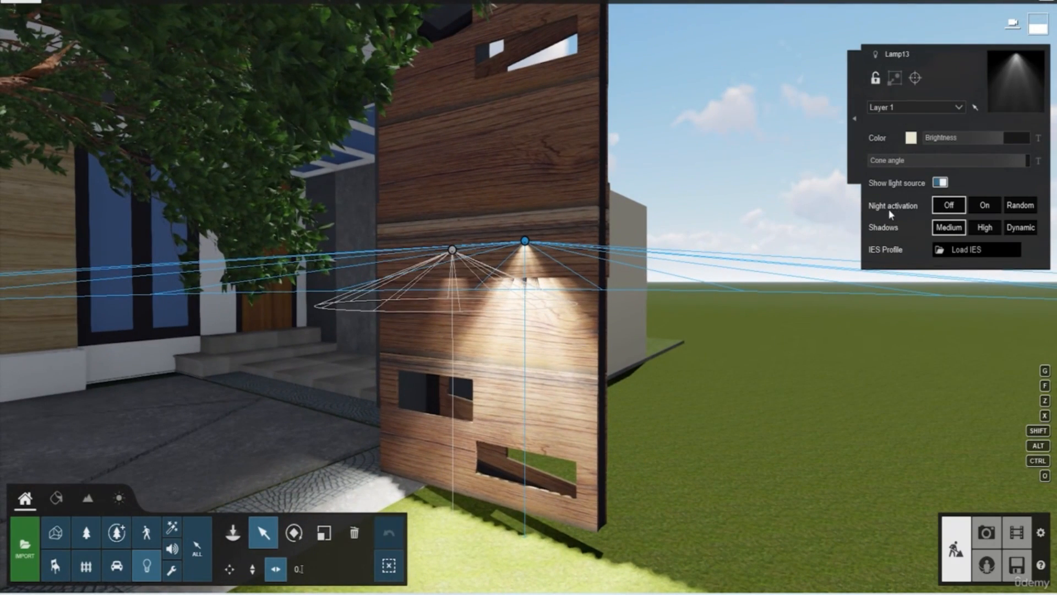
Set Lamp13's night activation to On and test it by lowering the sun to dusk and raising it back to daylight
click(992, 207)
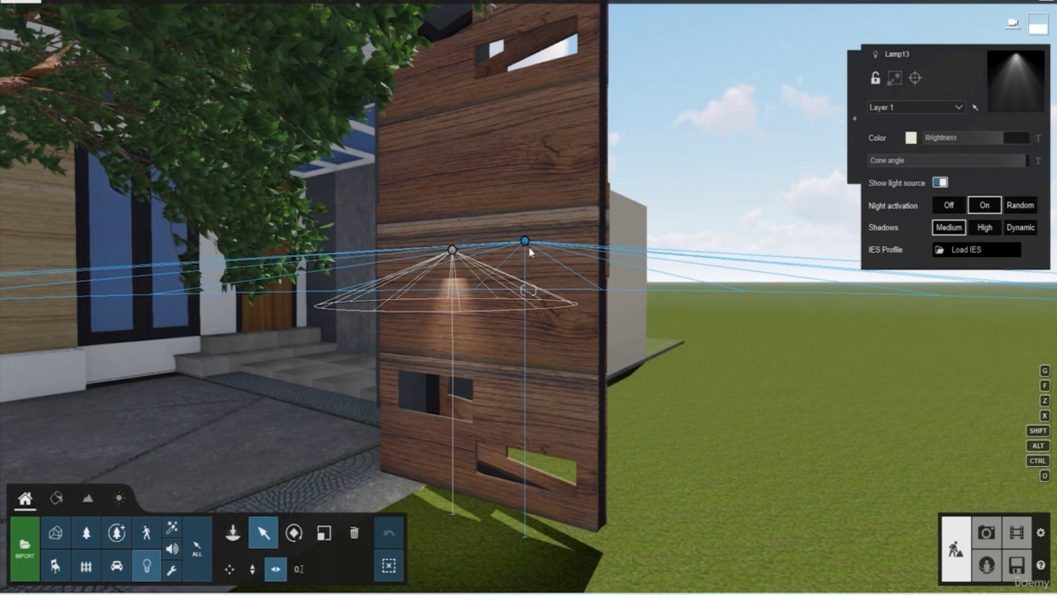
click(119, 501)
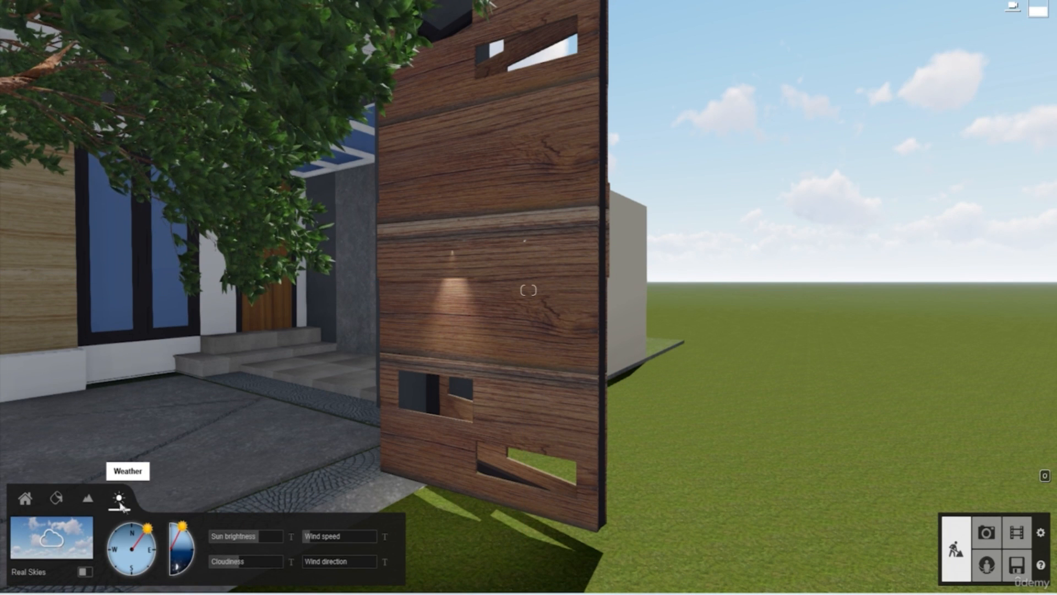
drag(185, 527, 197, 560)
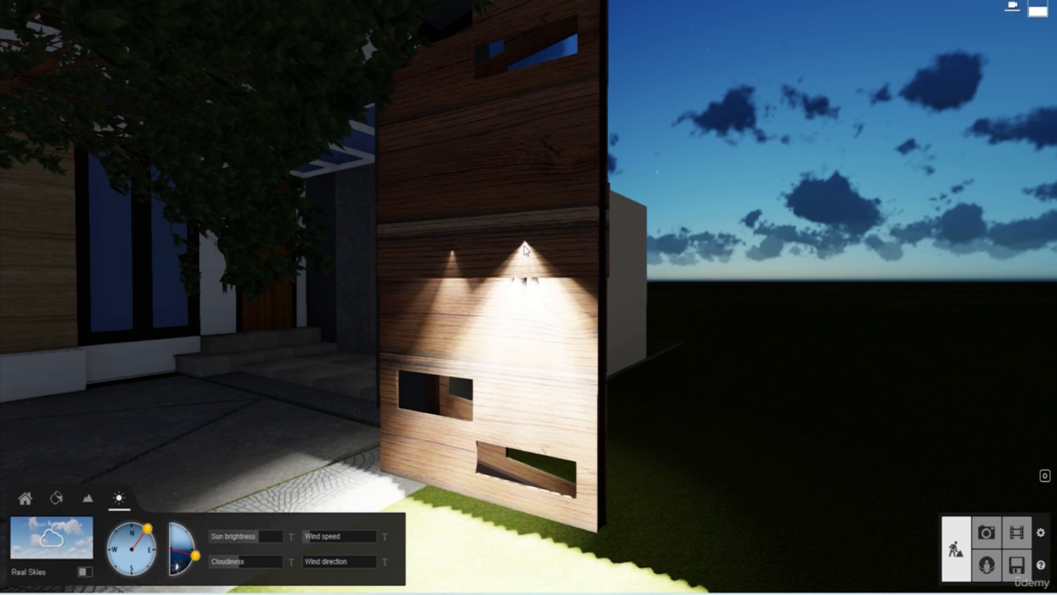
drag(195, 555, 197, 540)
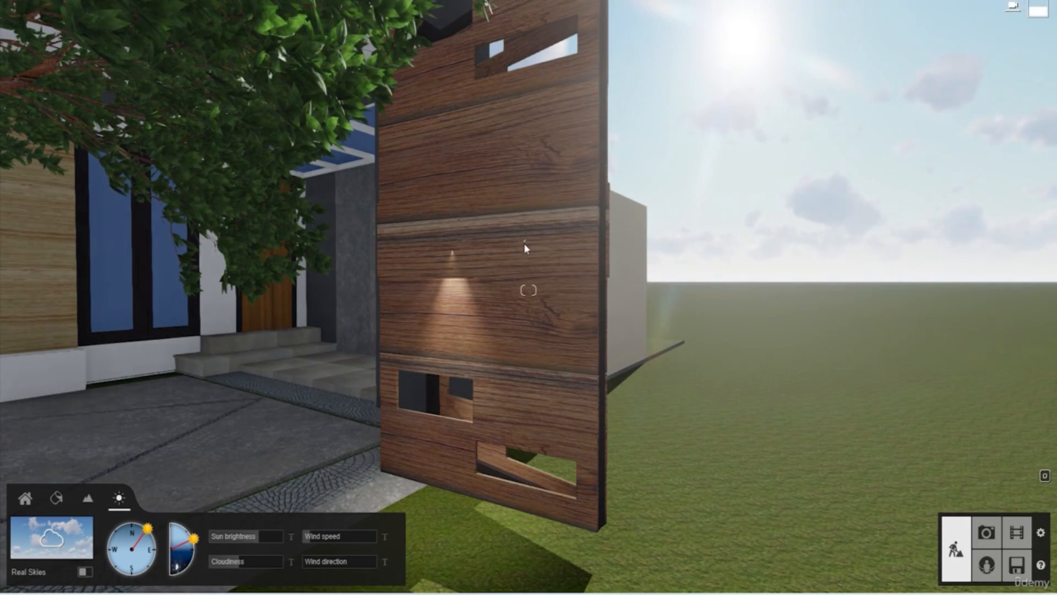
Reselect the Lamp13 spotlight, set its shadows to High and look at the option for loading an IES profile
click(24, 498)
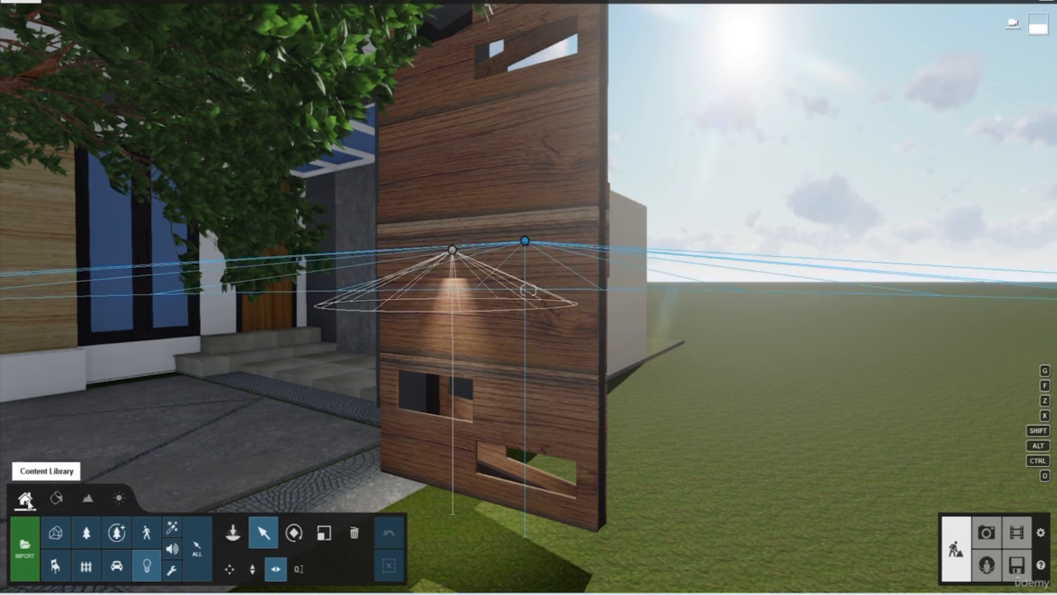
click(525, 244)
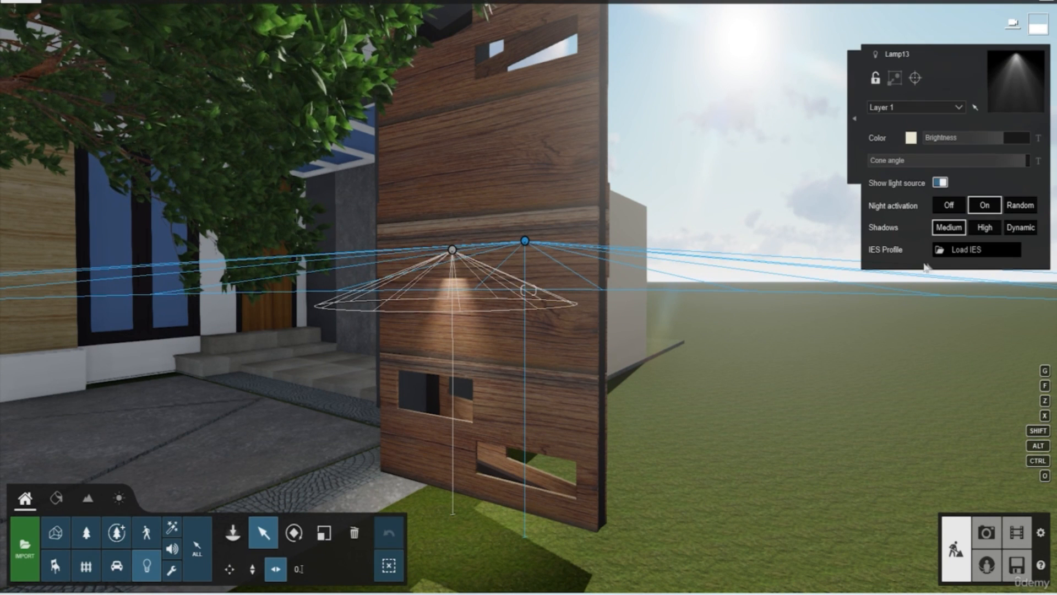
click(977, 250)
key(Escape)
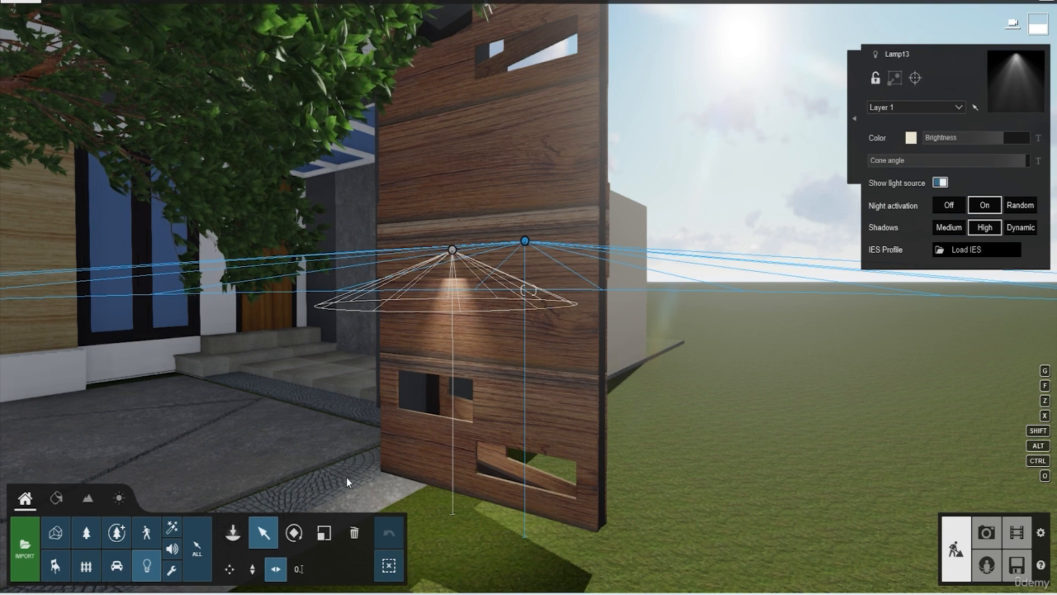
Place a red smoke effect from the Effects library on the grass at the base of the wooden wall
click(172, 530)
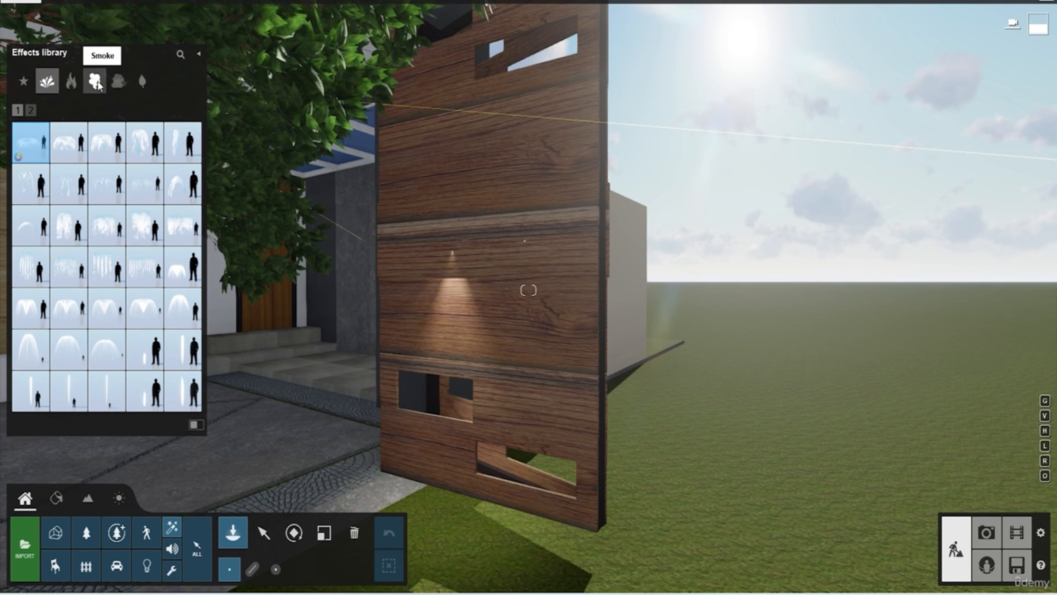
click(96, 83)
click(144, 223)
click(488, 552)
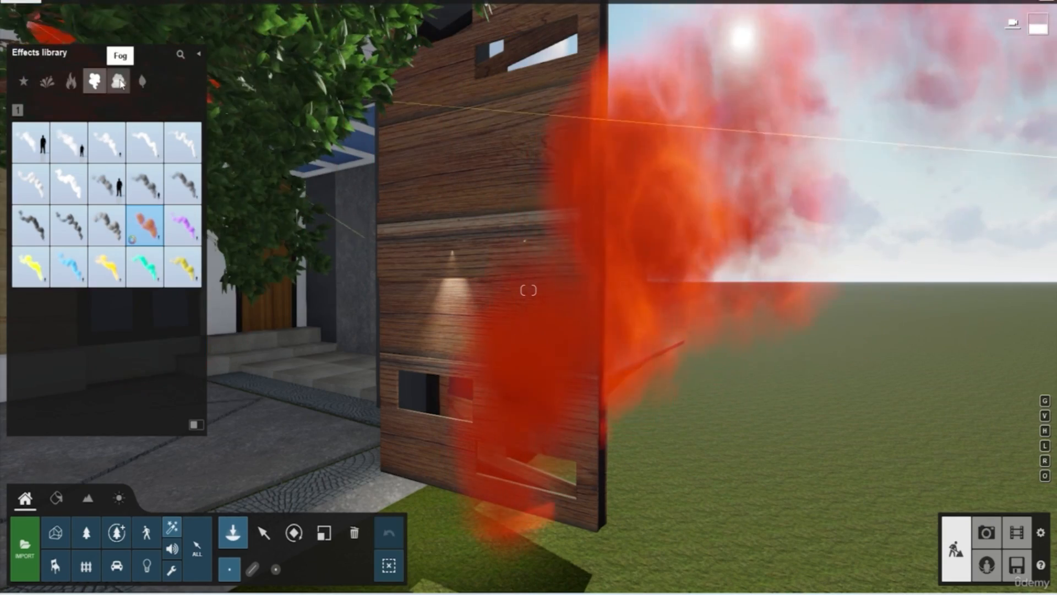
Place a white fog effect on the grass beside the wooden wall
click(118, 81)
click(145, 224)
click(647, 446)
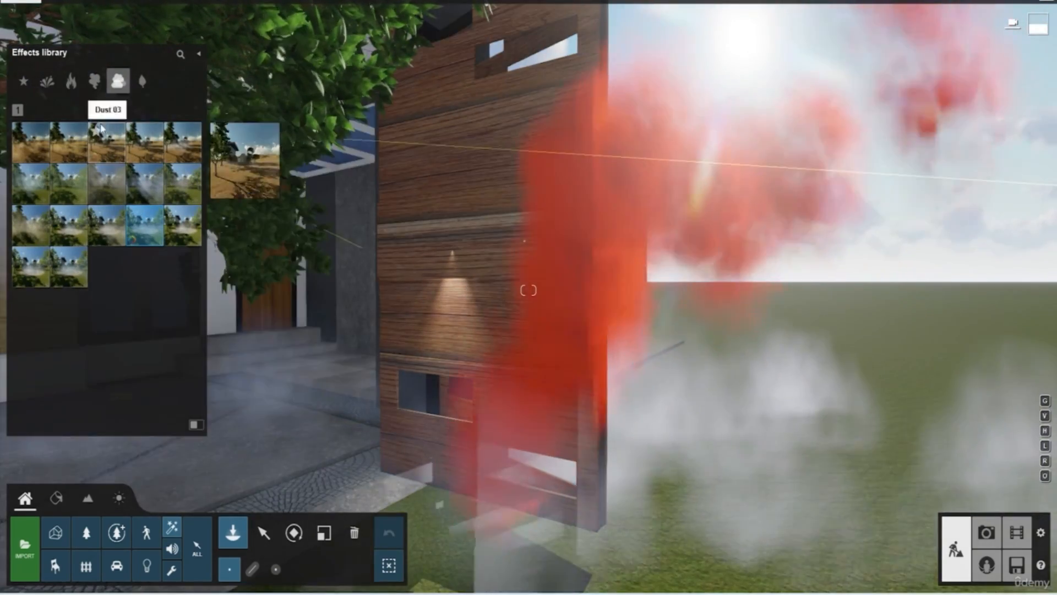
Place the leaves 03 effect on the grass by the wooden wall and again on the paving
click(142, 81)
click(106, 142)
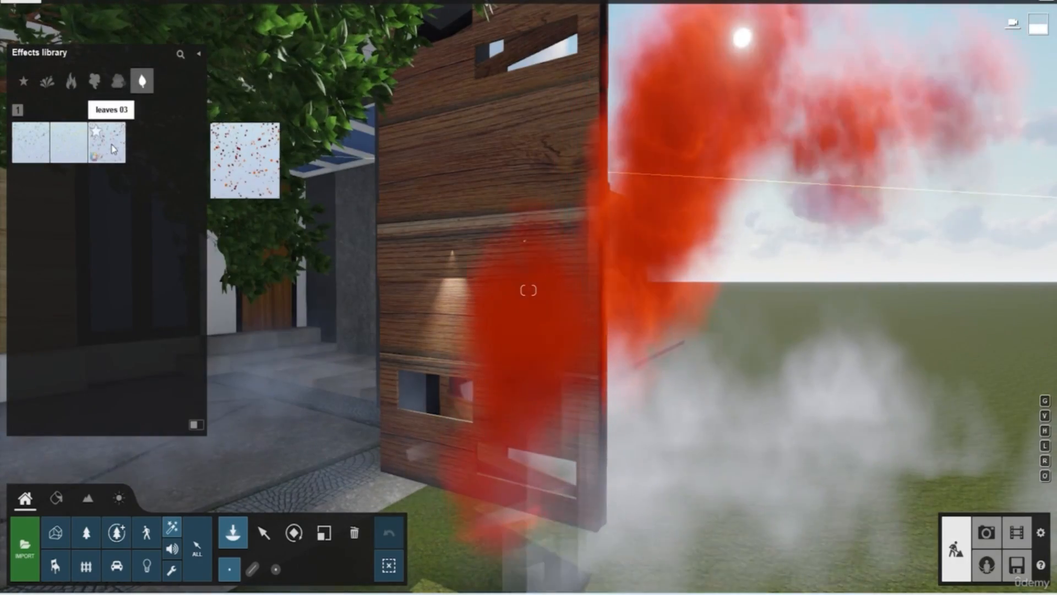
click(479, 540)
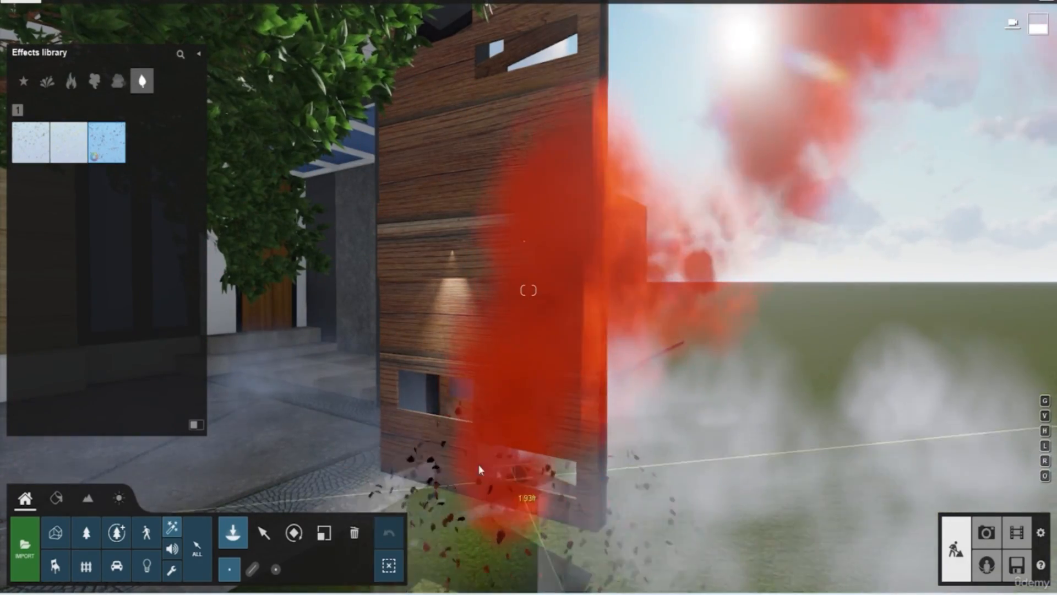
click(320, 460)
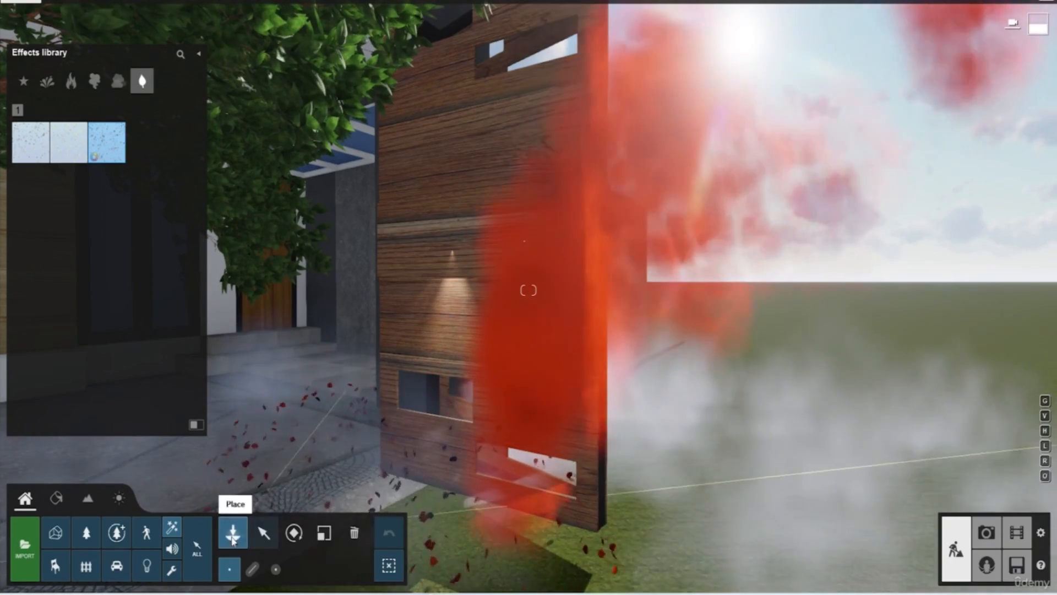
Raise the leaves 03 effect by the wooden wall vertically to the wall's upper part
click(267, 539)
key(s)
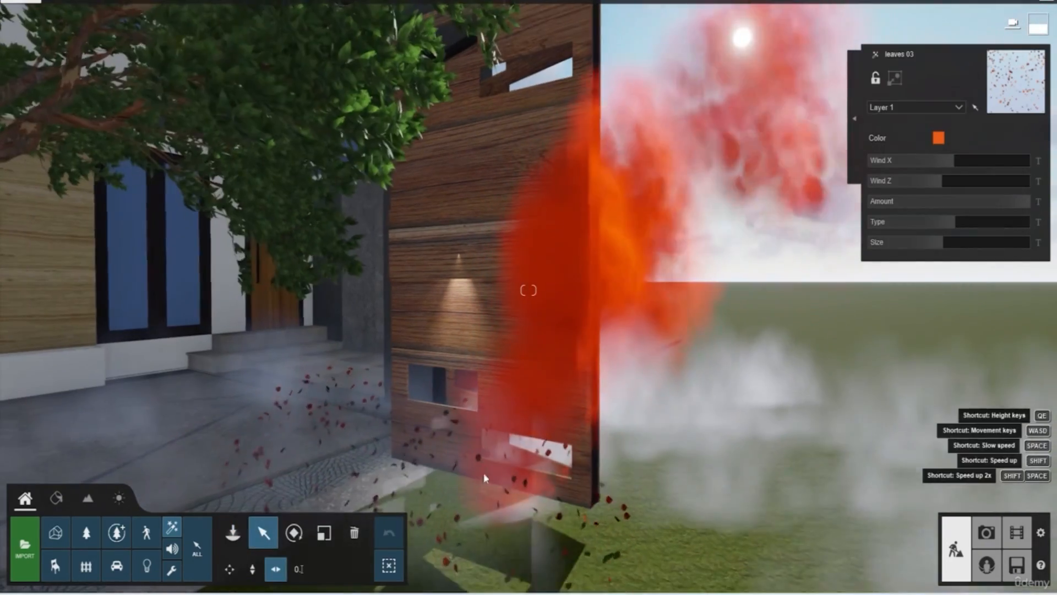
click(483, 508)
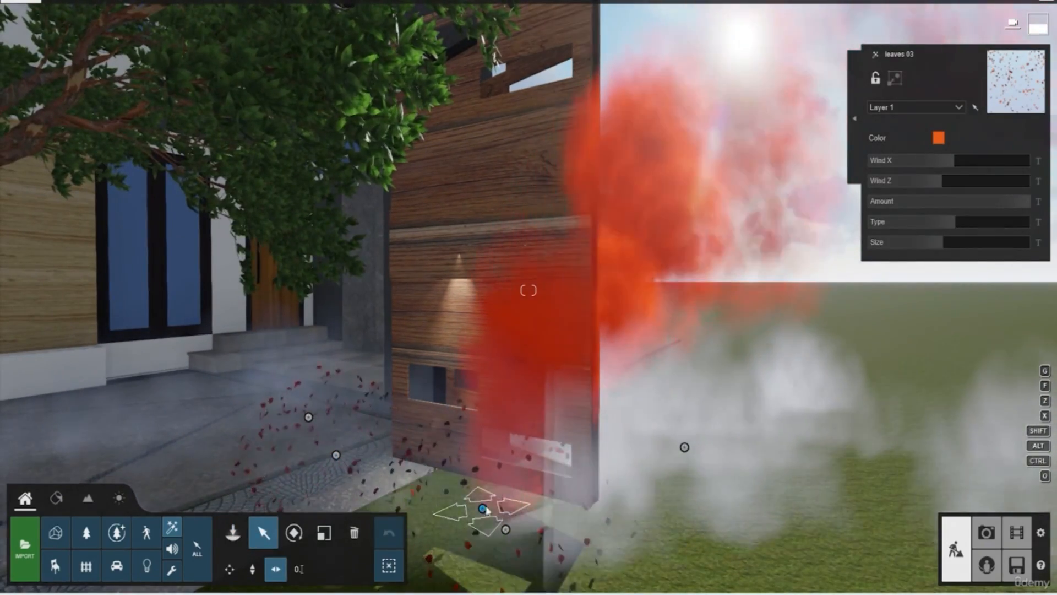
click(252, 569)
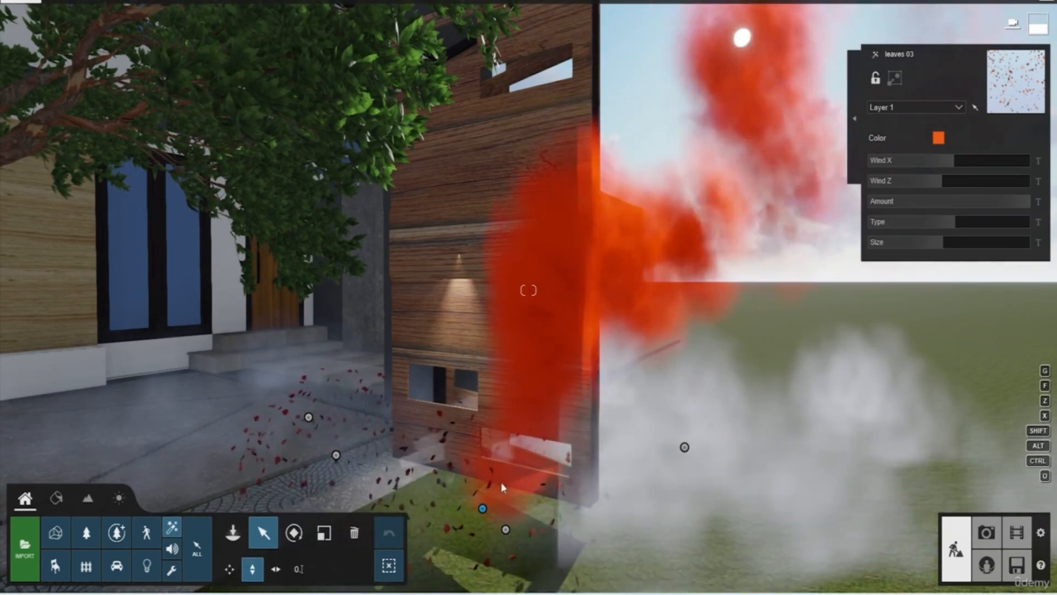
drag(483, 510, 520, 259)
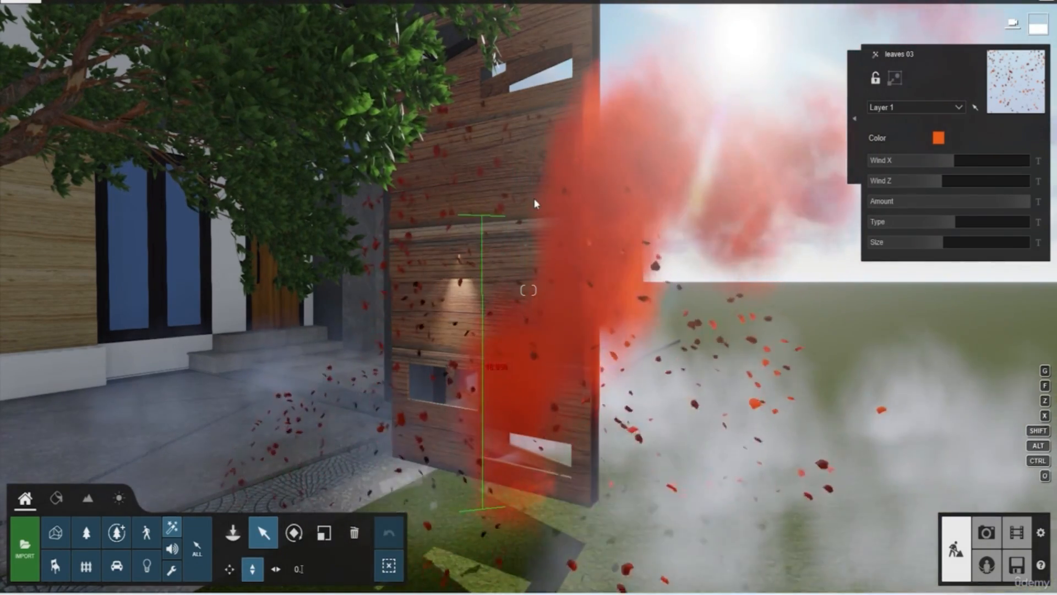
right_drag(528, 257, 407, 182)
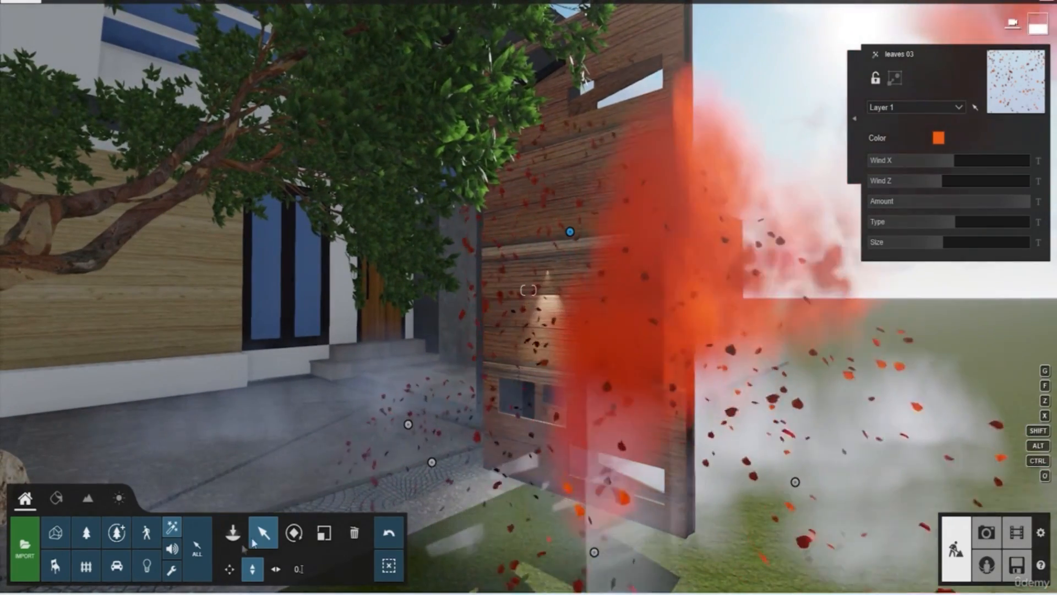
Place the Airport Interior Australia 001 sound on the grass at the base of the wooden wall
click(175, 573)
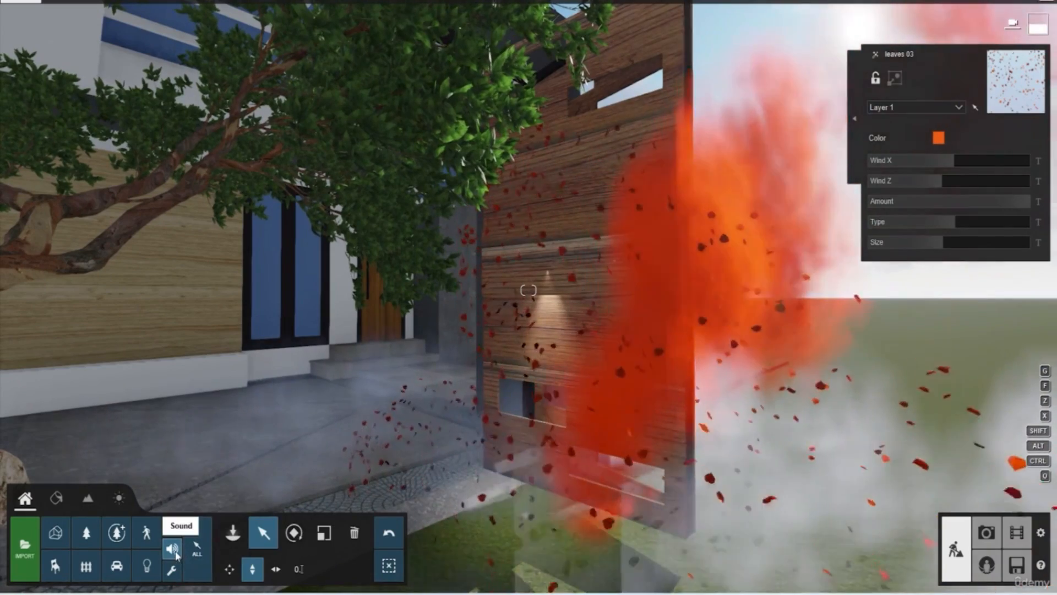
click(172, 549)
click(68, 142)
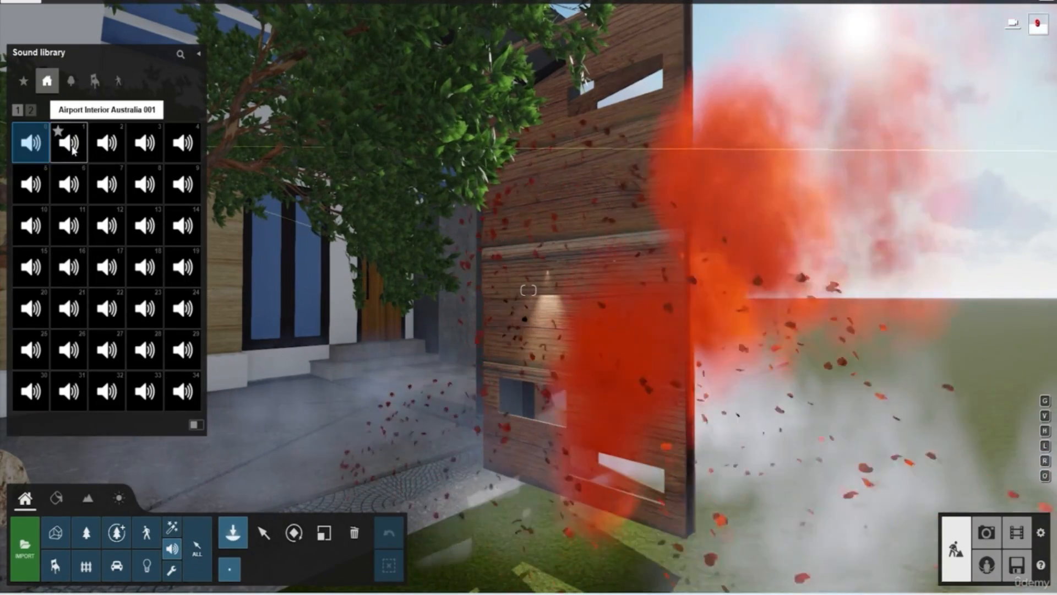
click(535, 501)
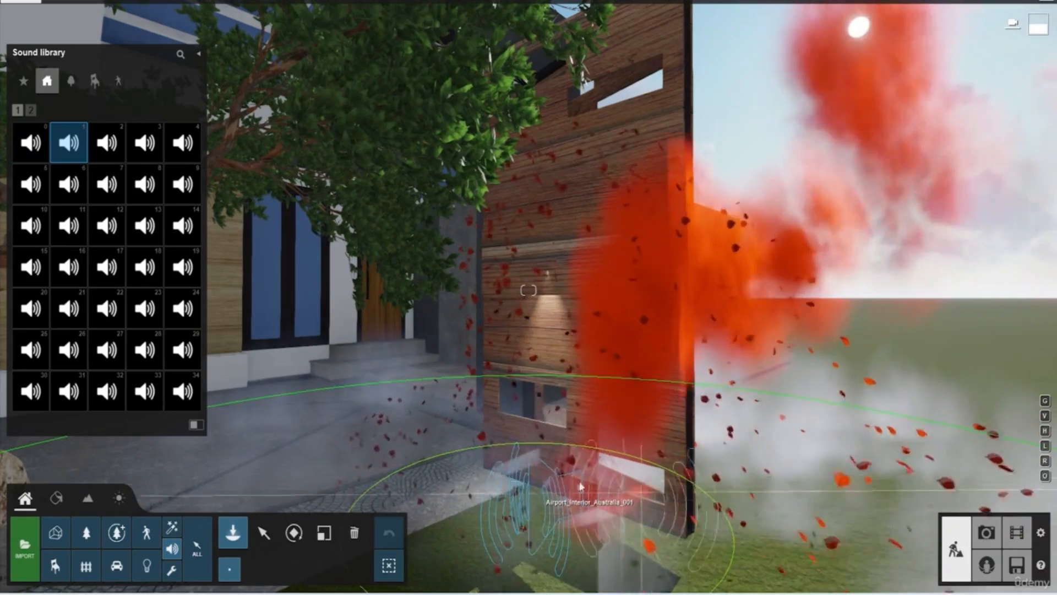
Delete the airport interior sound from the grass by the wooden wall
click(354, 532)
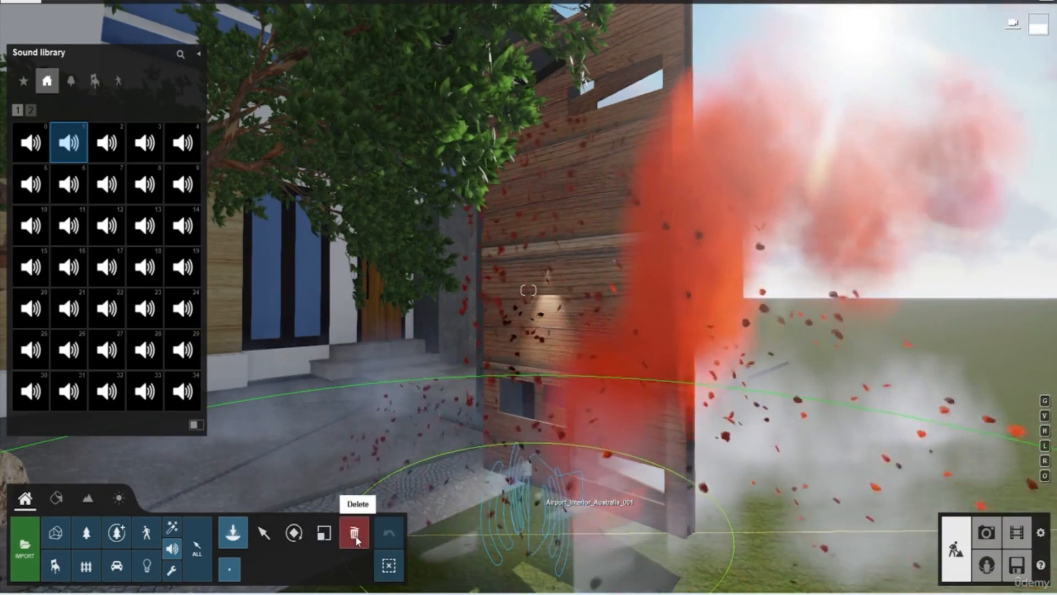
ctrl+click(515, 503)
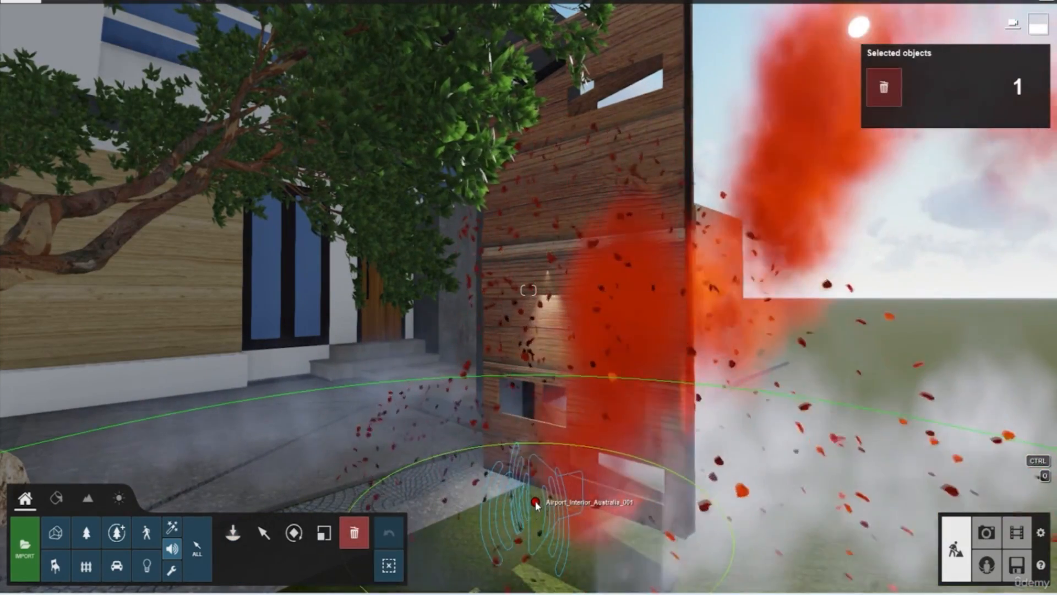
click(536, 502)
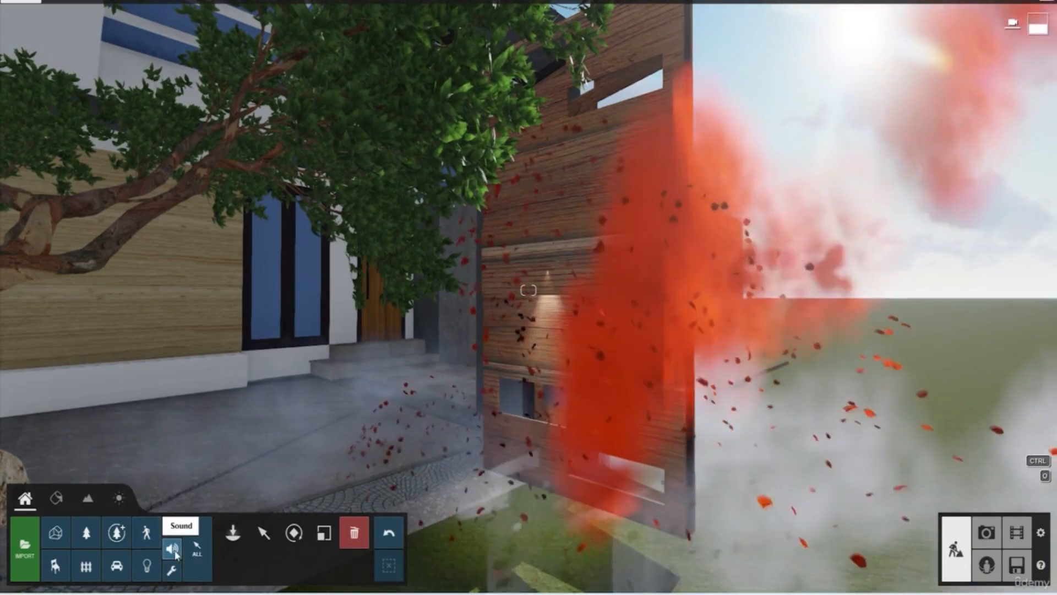
Place a Grid object from the Utilities library on the ground in front of the house
click(173, 572)
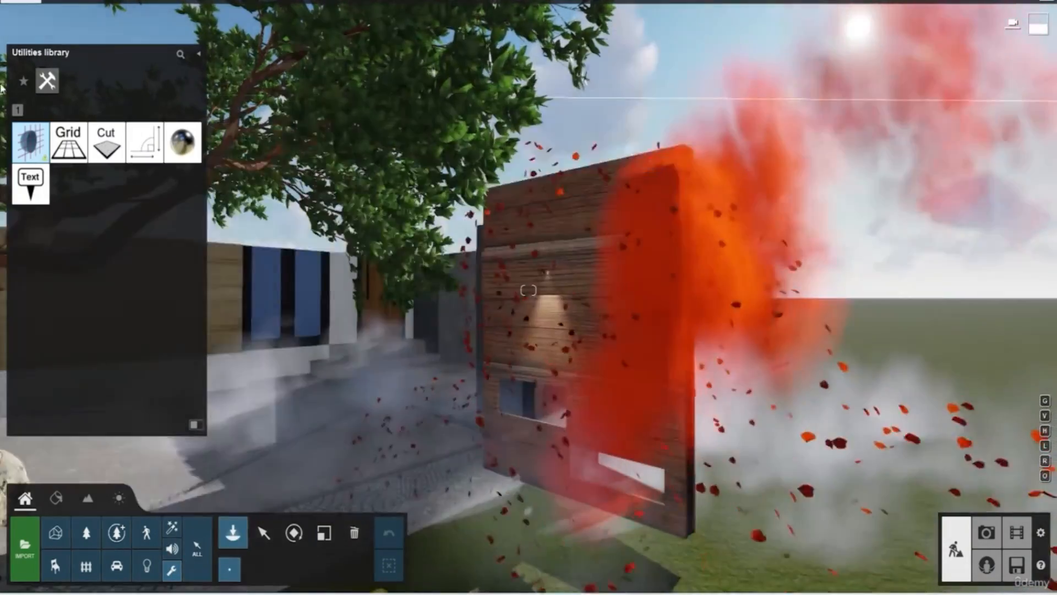
mouse_move(32, 138)
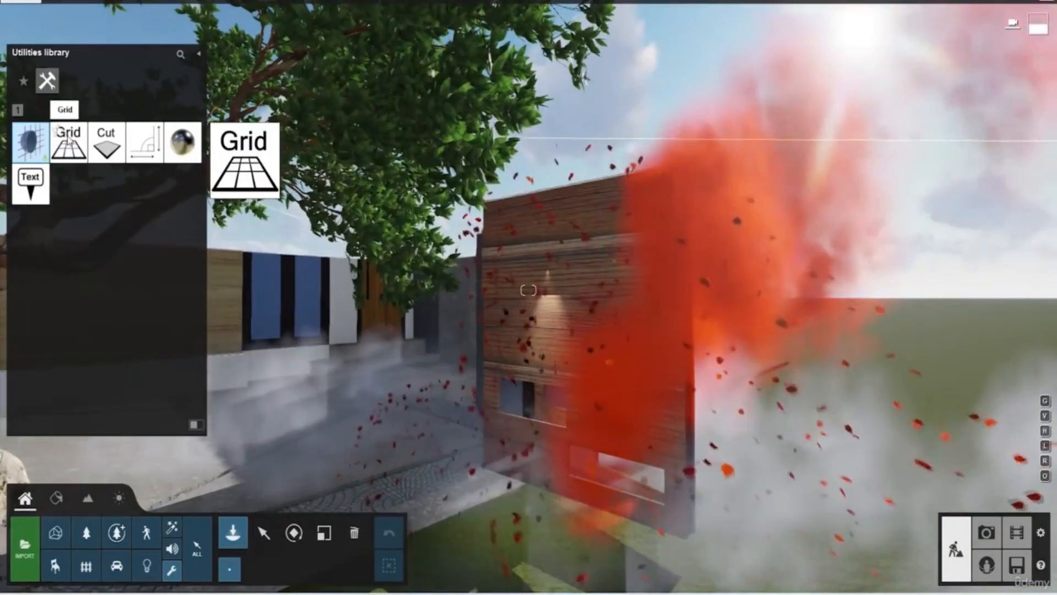
click(69, 140)
click(426, 415)
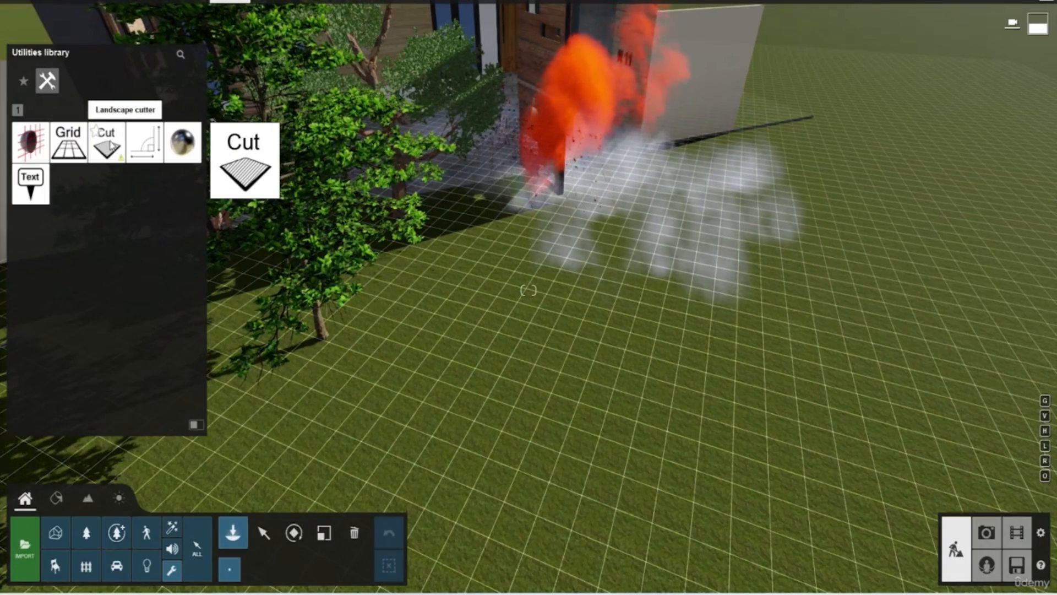
Place a landscape cutter around the base of the small tree and a measurement object at the cut's corner
click(113, 145)
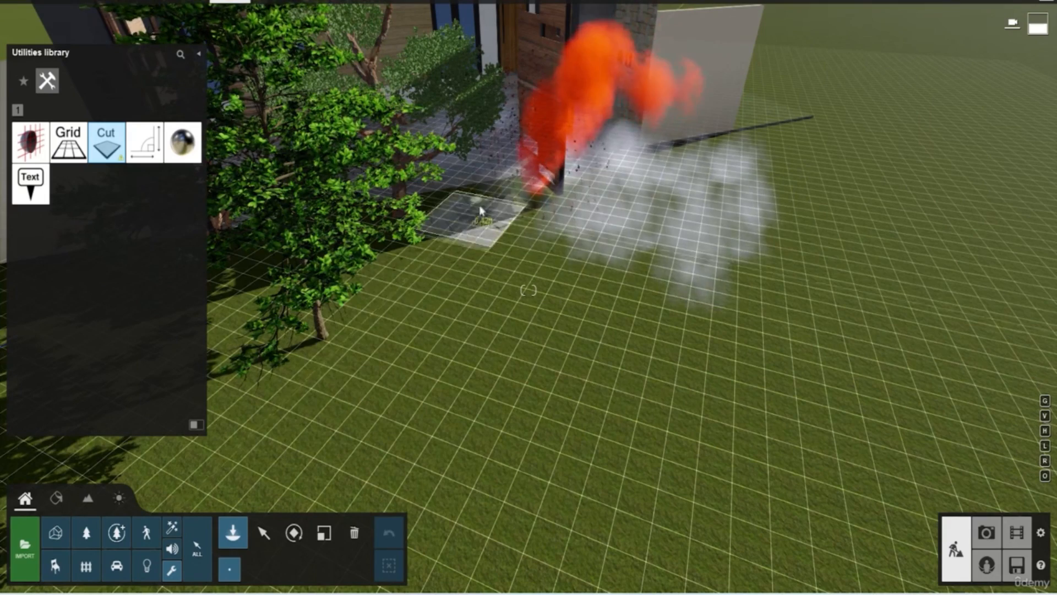
click(350, 355)
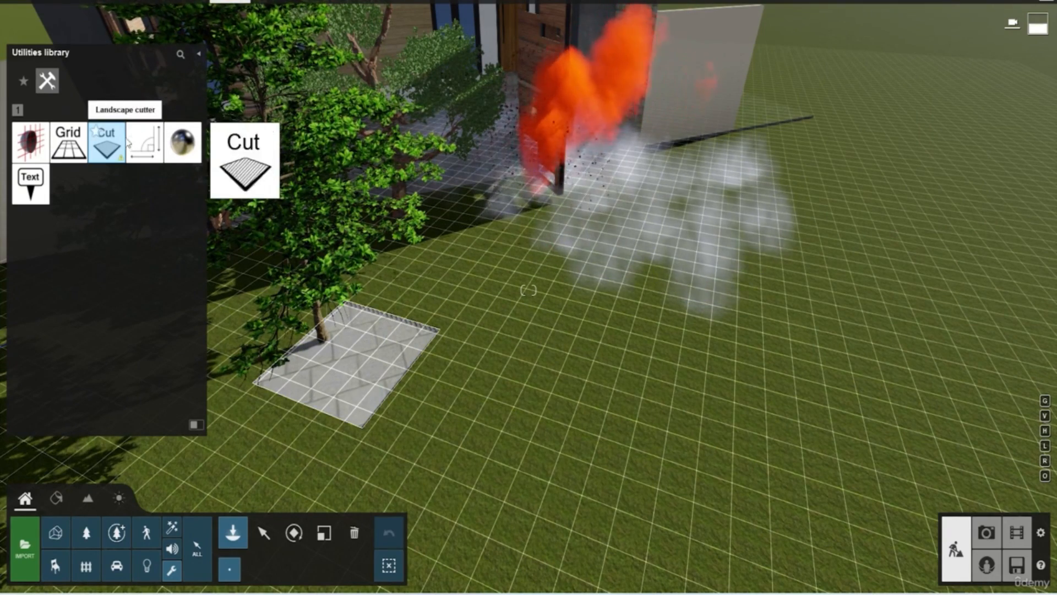
click(144, 142)
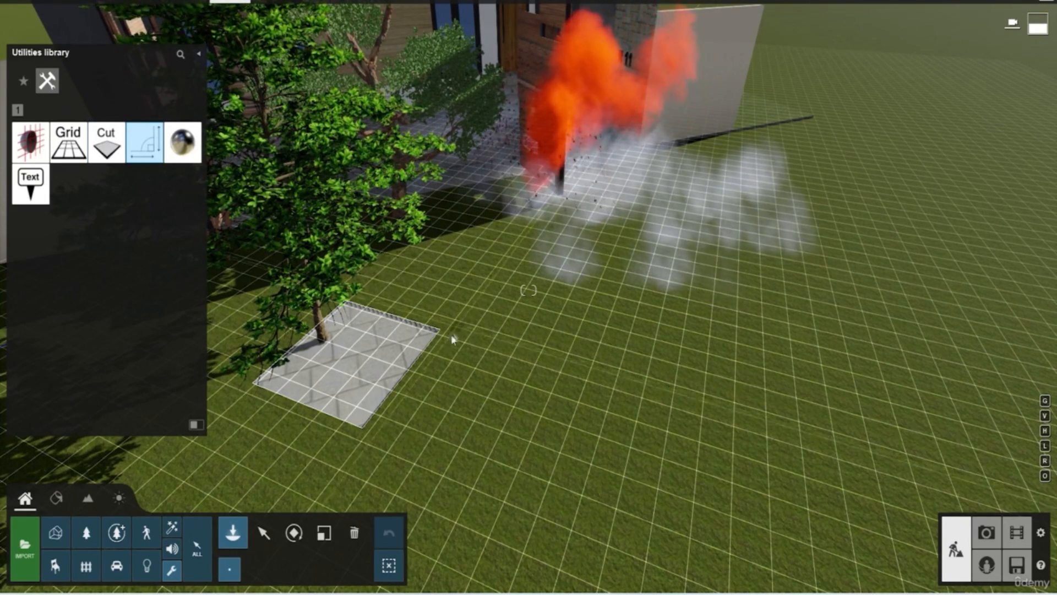
click(429, 336)
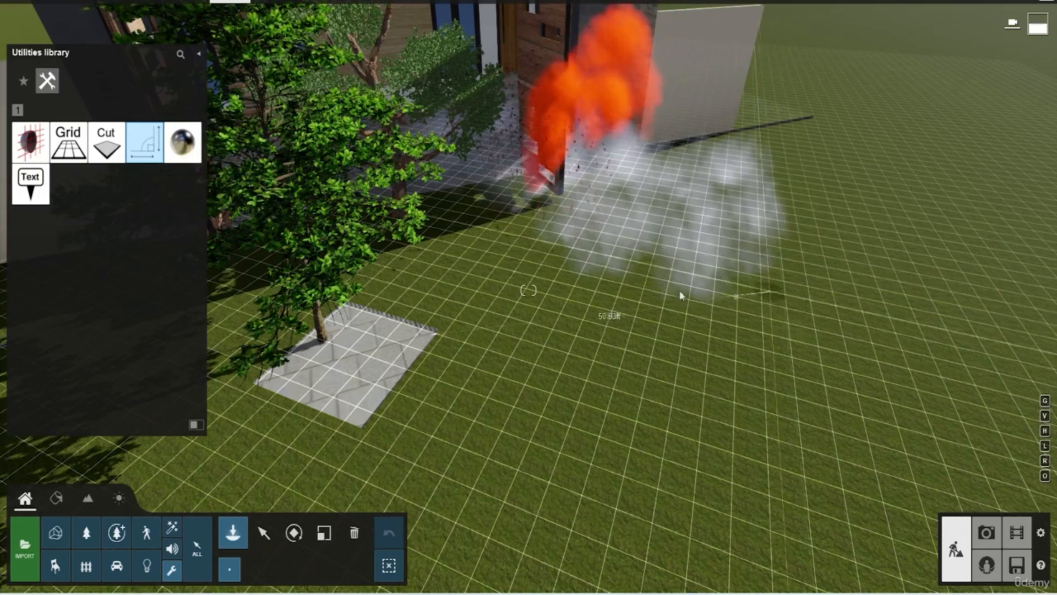
Place a reflection control sphere on the grass in front of the white fog
mouse_move(176, 135)
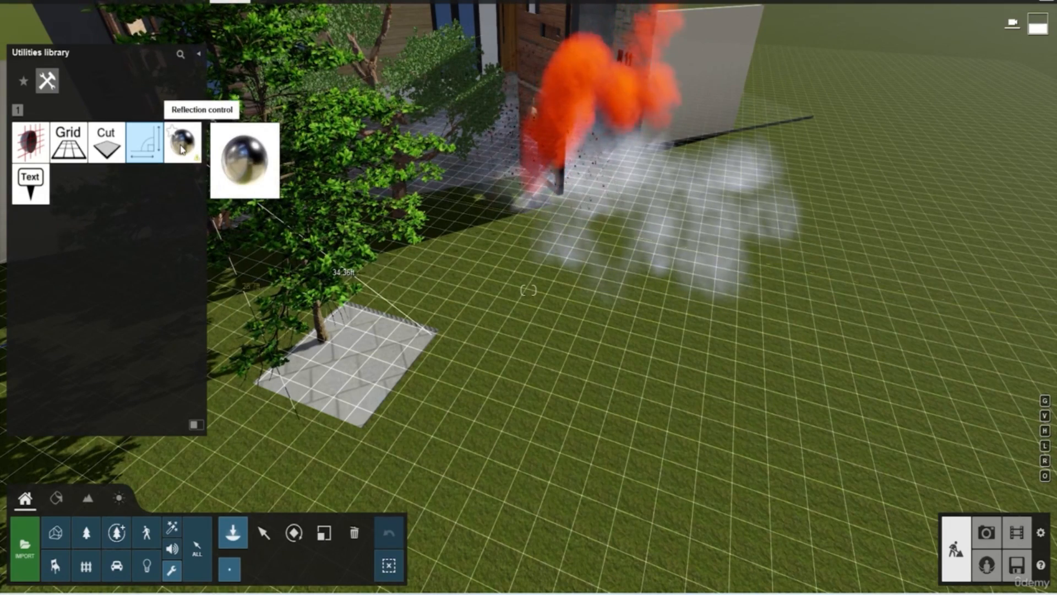
click(181, 145)
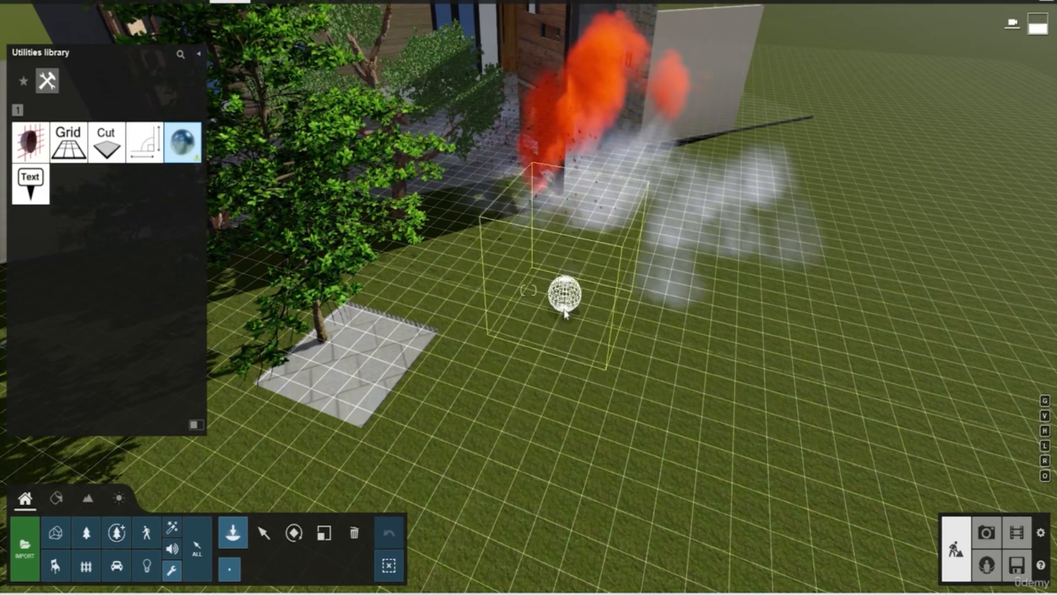
click(565, 312)
right_drag(528, 290, 557, 282)
scroll(578, 316, up, 4)
scroll(505, 351, down, 2)
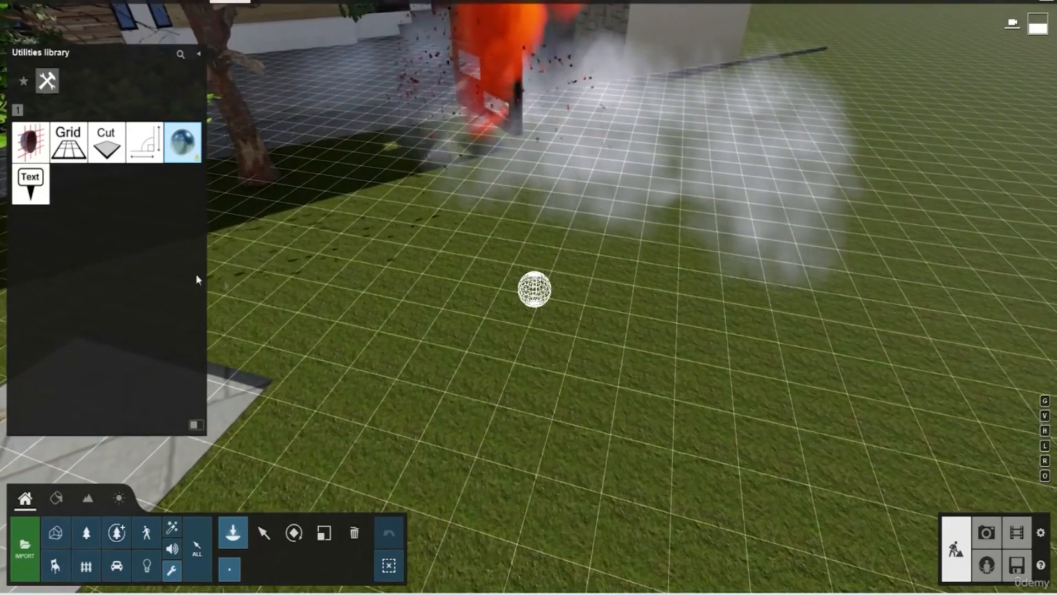
Place a text object from the Utilities library on the cut ground patch beside the small tree
click(30, 182)
scroll(507, 349, up, 2)
scroll(505, 344, down, 3)
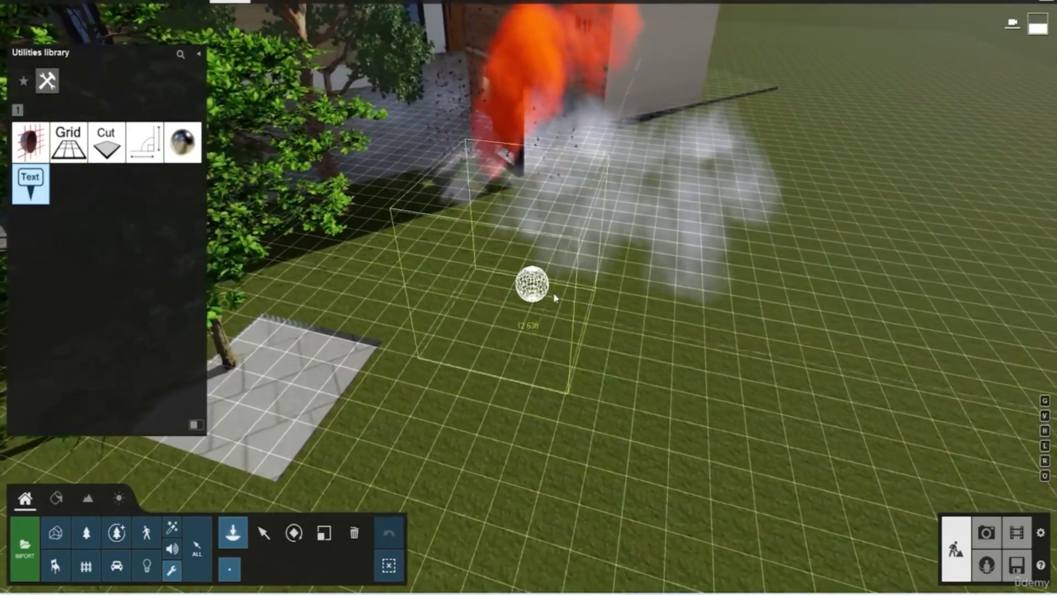
scroll(569, 303, down, 5)
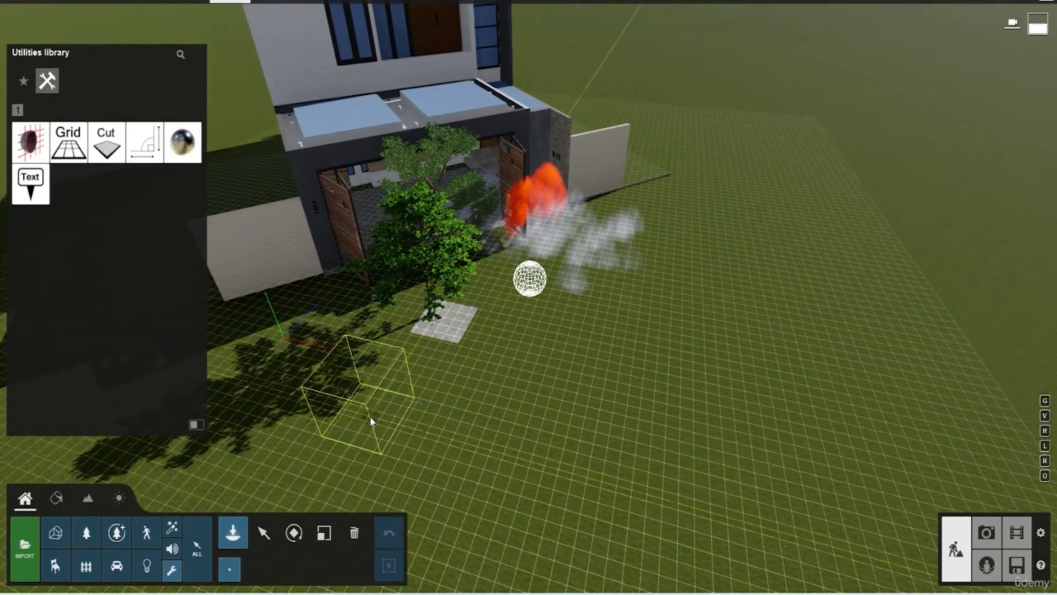
Select the text object on the cut ground patch and change its wording to "hello lumion"
click(263, 532)
click(461, 319)
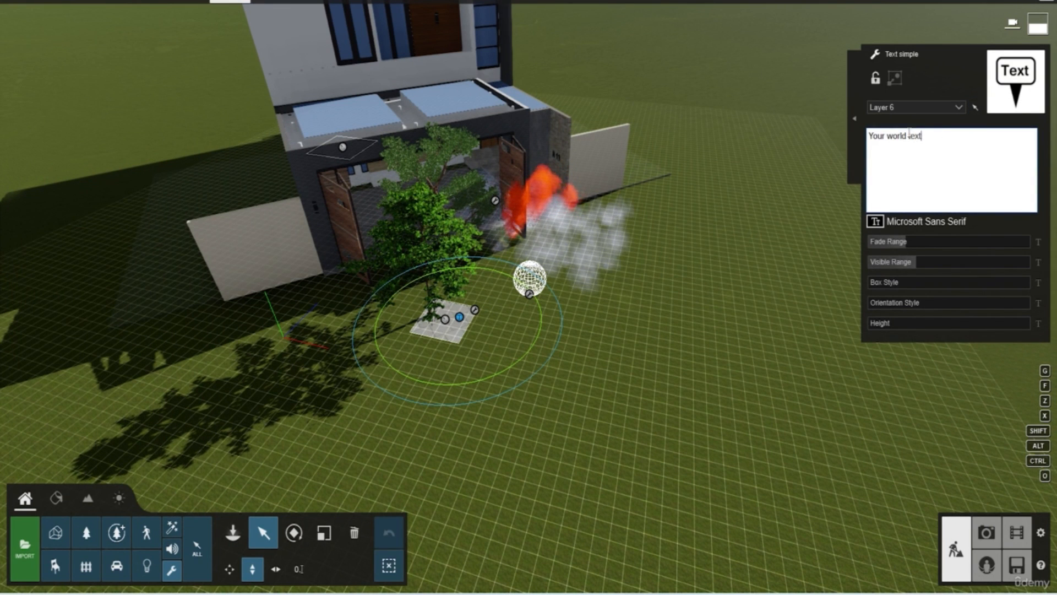
triple_click(946, 143)
text(hell)
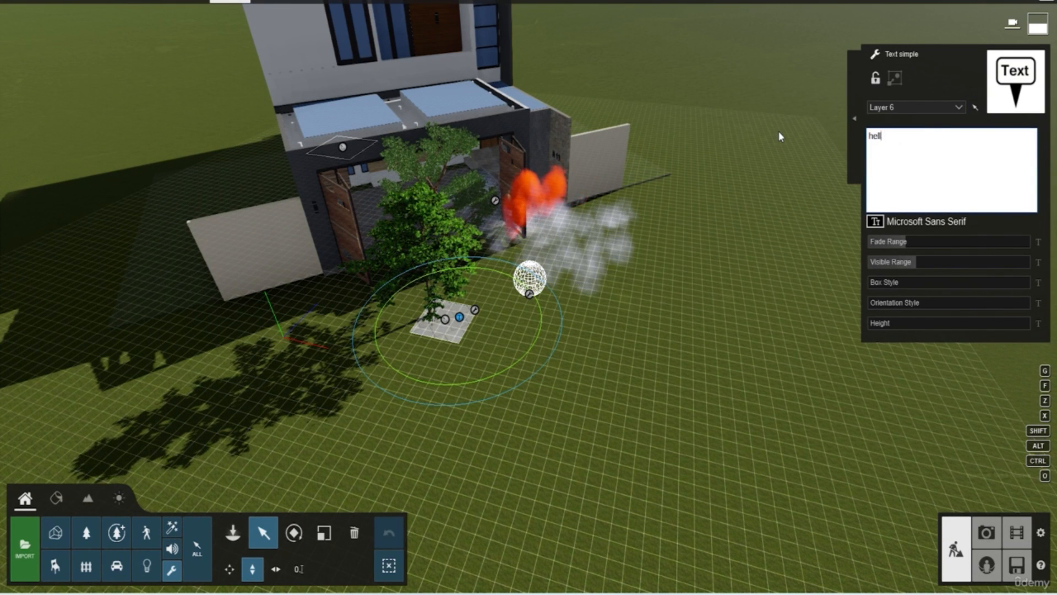
text(o lumion)
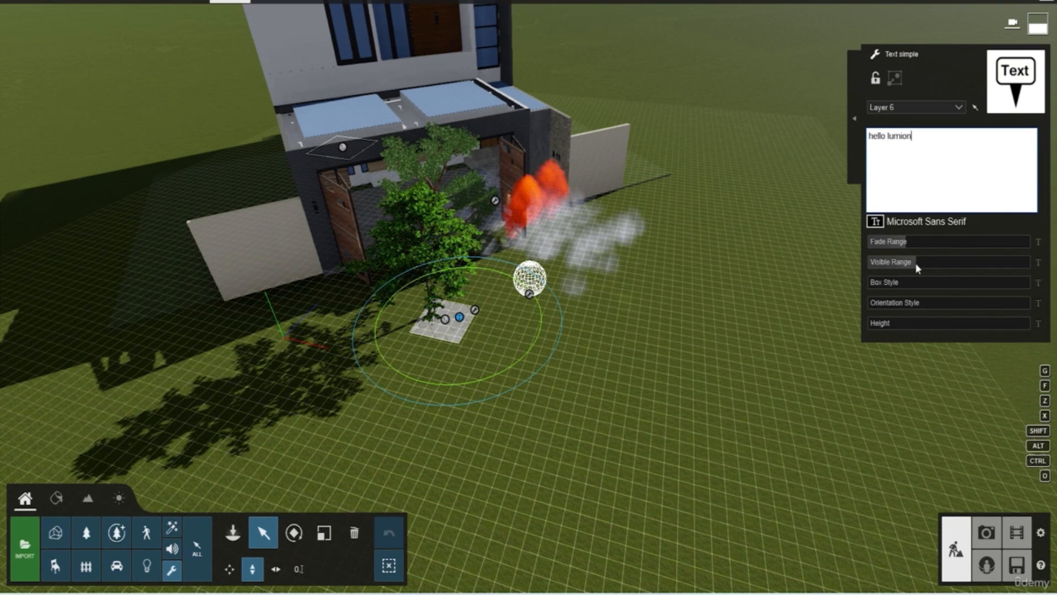
Increase the text label's visible range, change its box style and raise its height above the tree
mouse_move(940, 262)
mouse_down()
mouse_move(924, 266)
mouse_move(953, 264)
mouse_move(941, 265)
mouse_up()
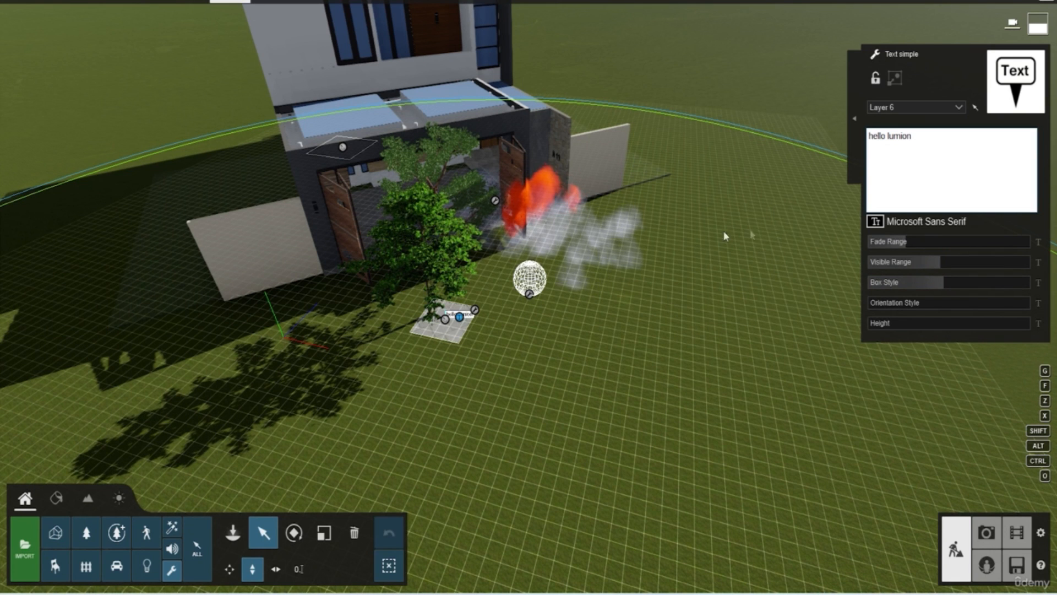
drag(883, 323, 978, 315)
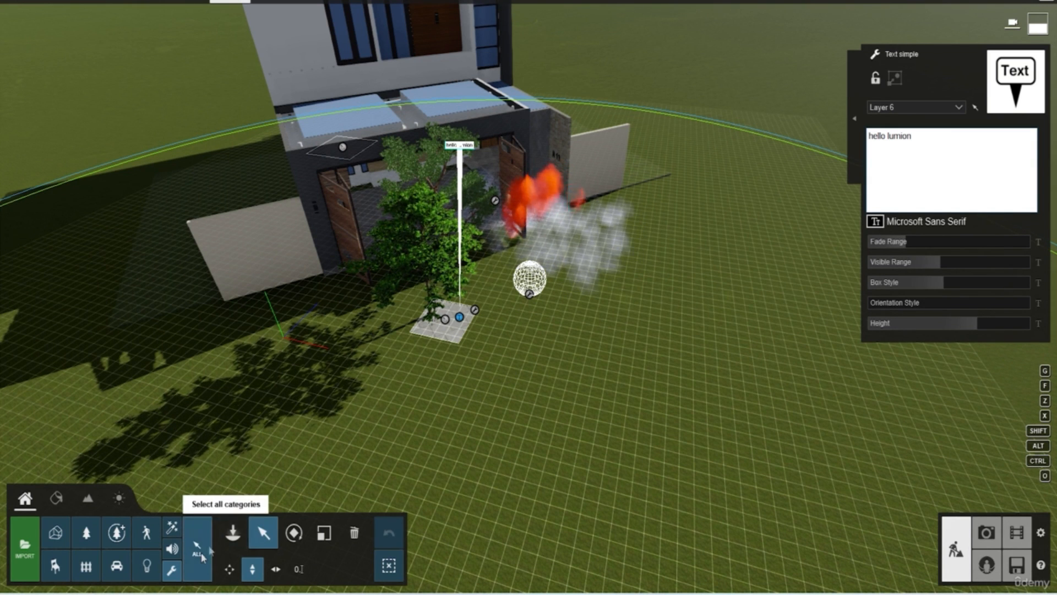
Limit object selection to the Nature category while viewing the whole house from farther away
scroll(516, 308, down, 5)
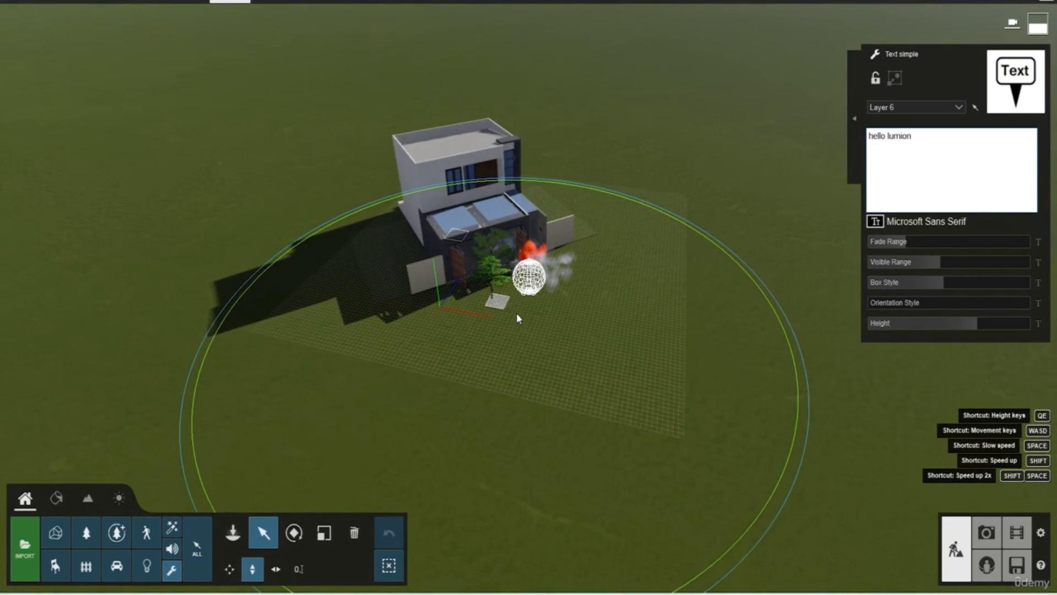
right_drag(517, 316, 522, 267)
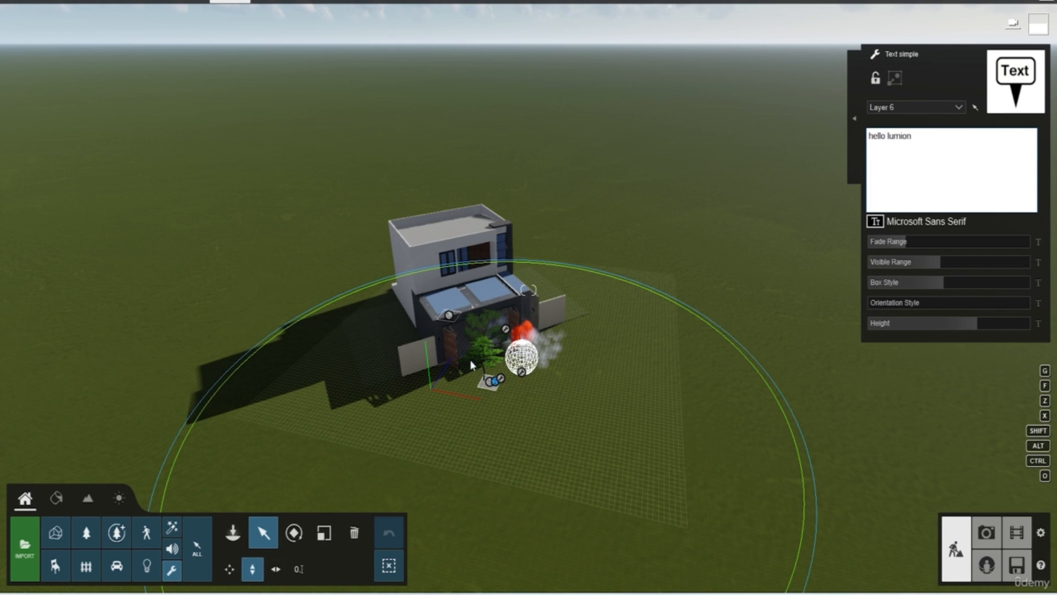
scroll(558, 332, down, 2)
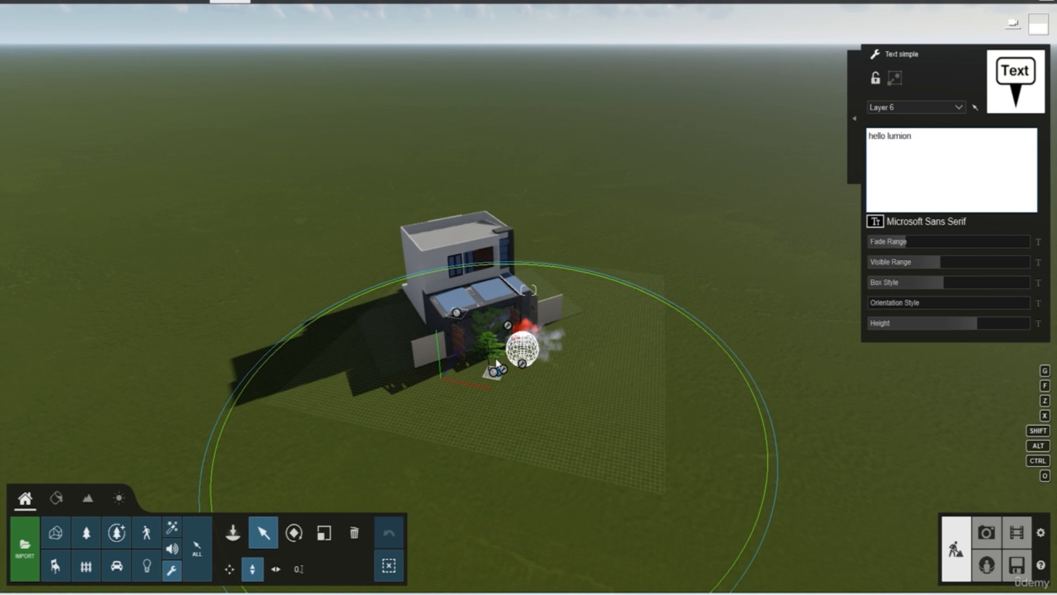
click(90, 540)
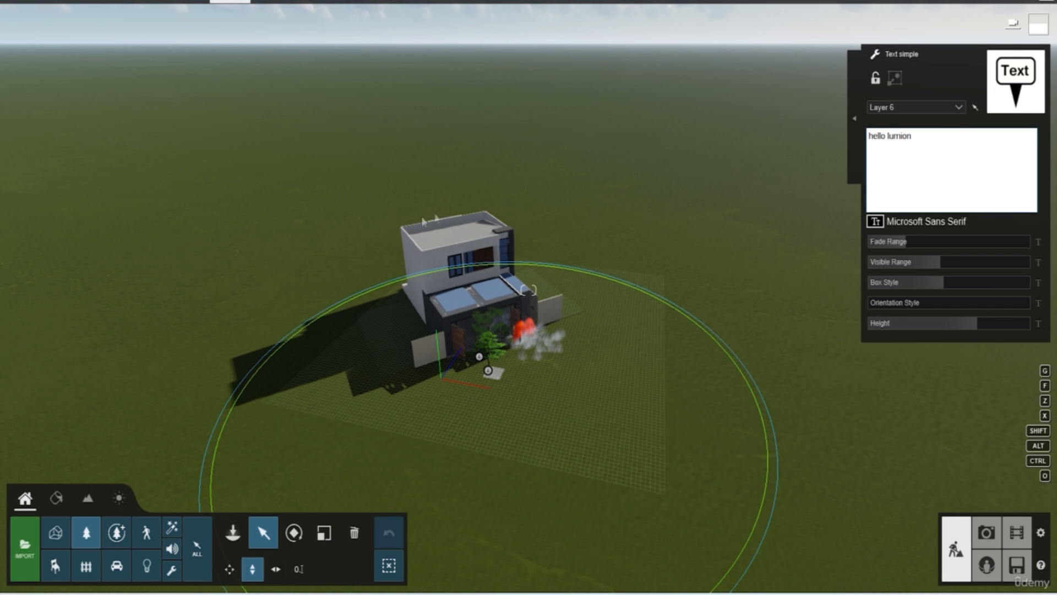
scroll(585, 321, down, 2)
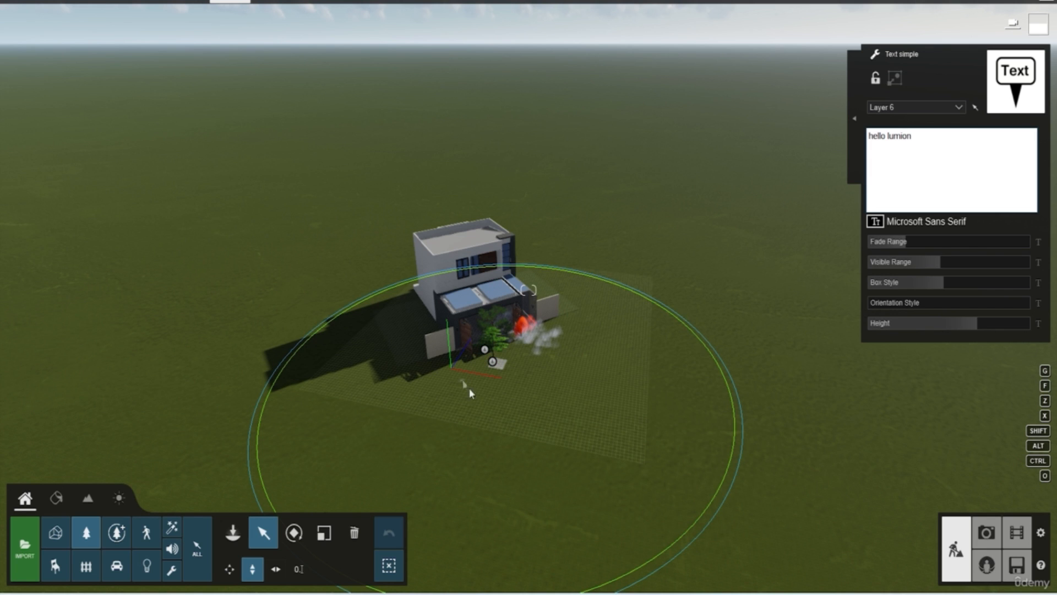
Select the house and all placed objects across all categories and delete them
click(198, 554)
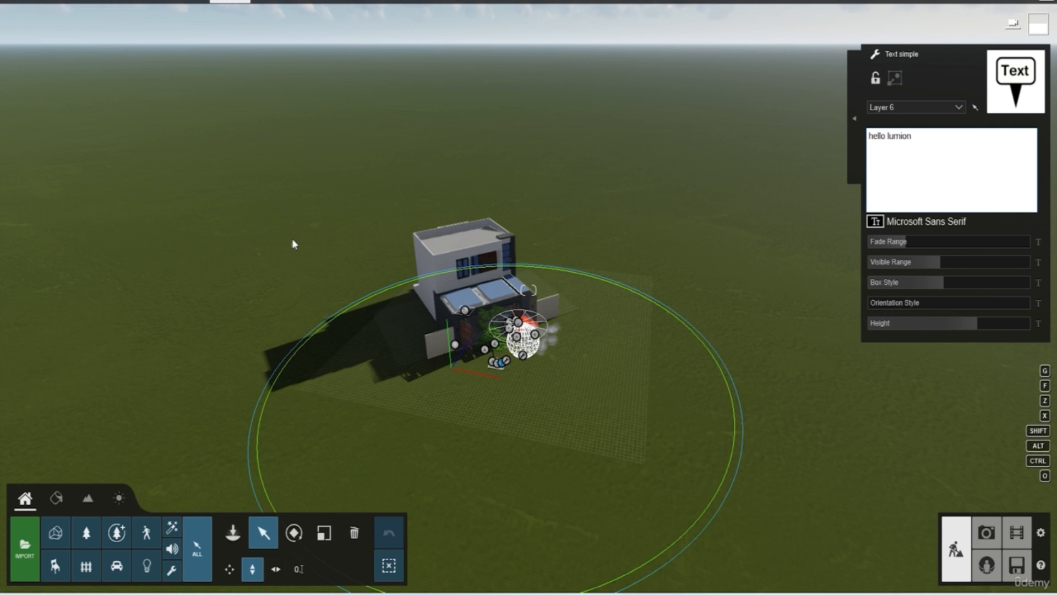
ctrl+drag(242, 202, 821, 574)
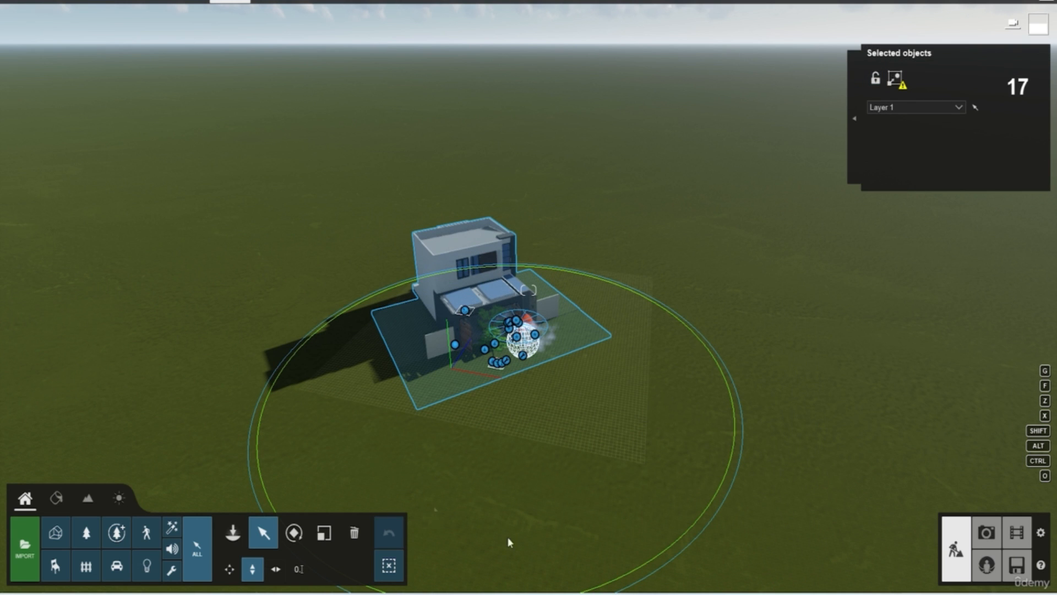
click(355, 533)
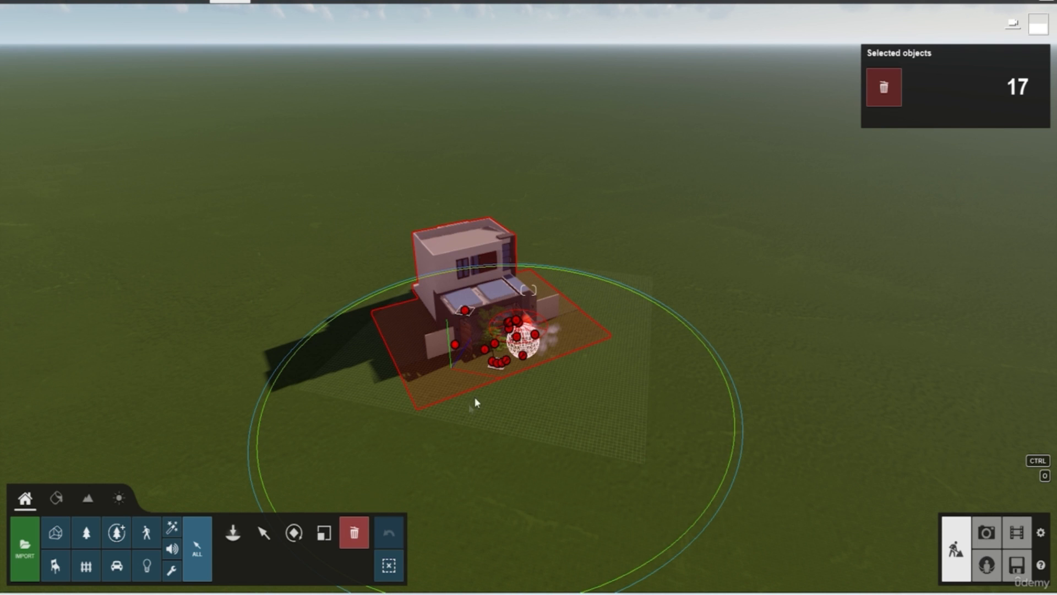
click(502, 367)
Undo the deletion of the house and its placed objects
right_drag(506, 498, 517, 441)
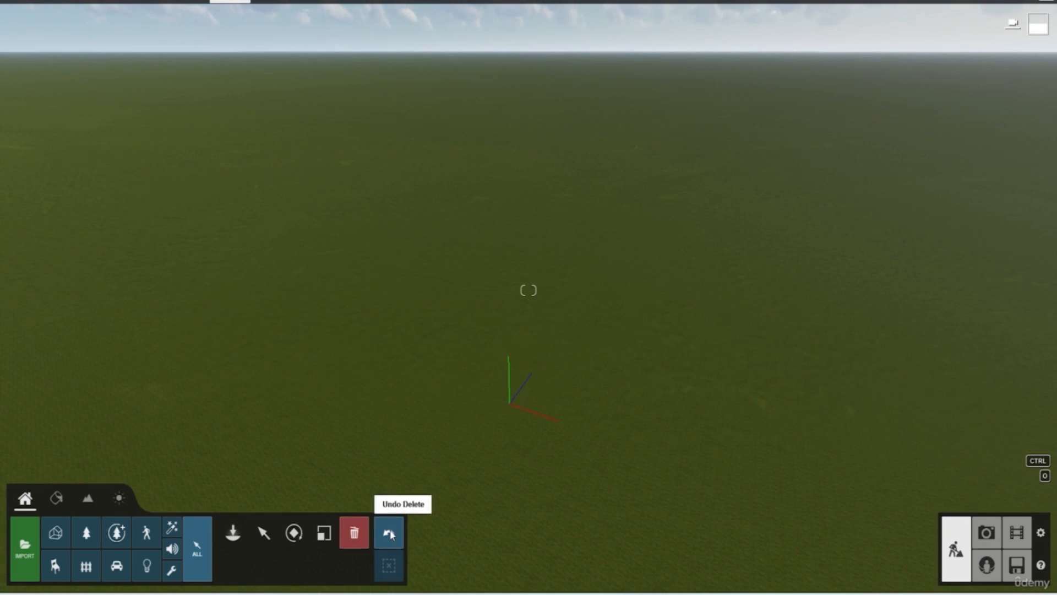
key(ctrl+z)
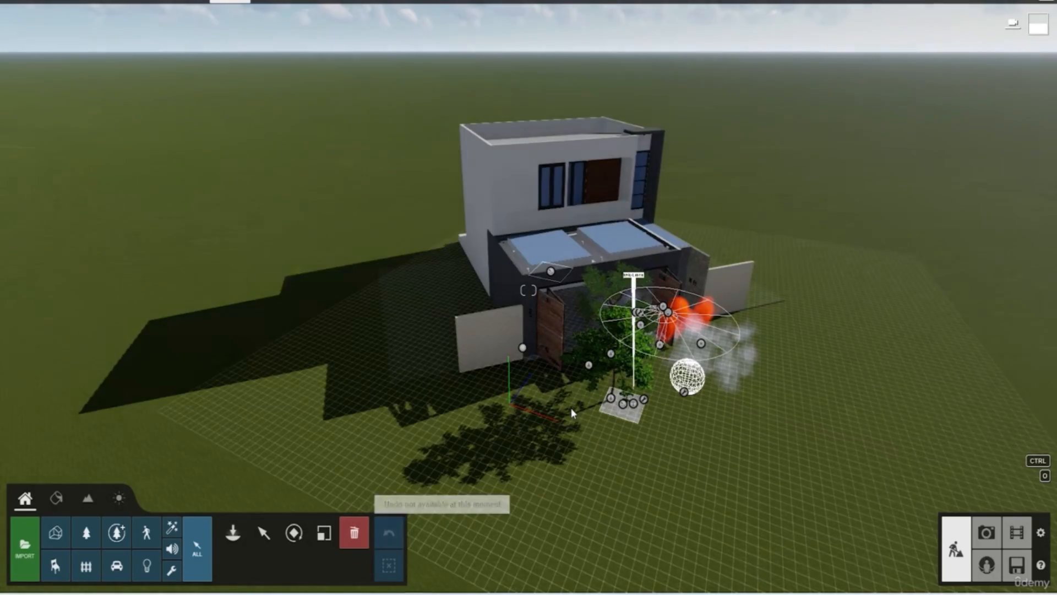
right_drag(562, 374, 599, 372)
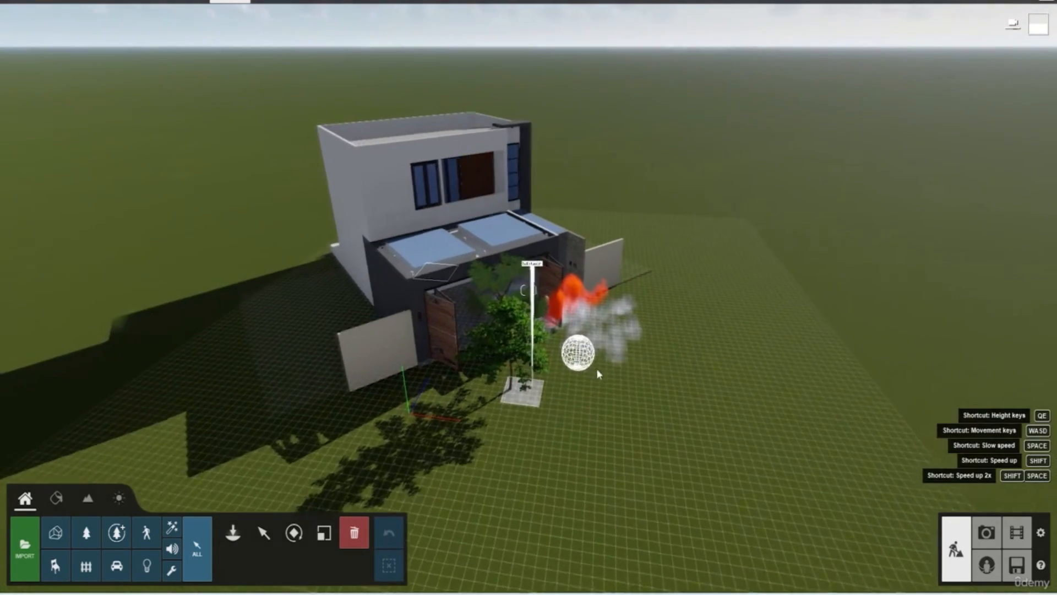
scroll(600, 373, up, 3)
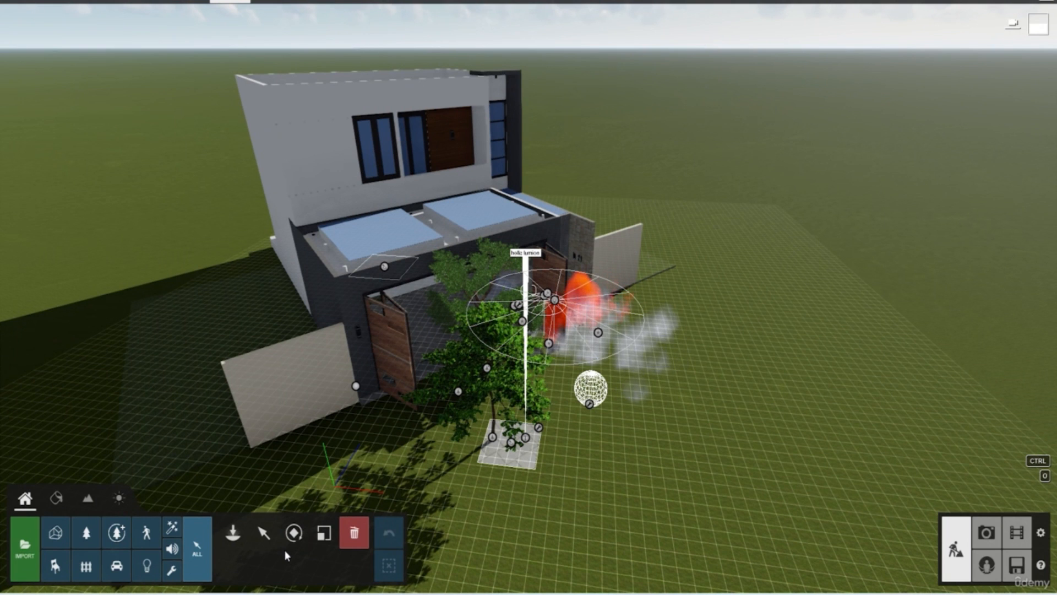
Set the editor quality to two stars and the editor resolution to 66% in the image settings
click(264, 533)
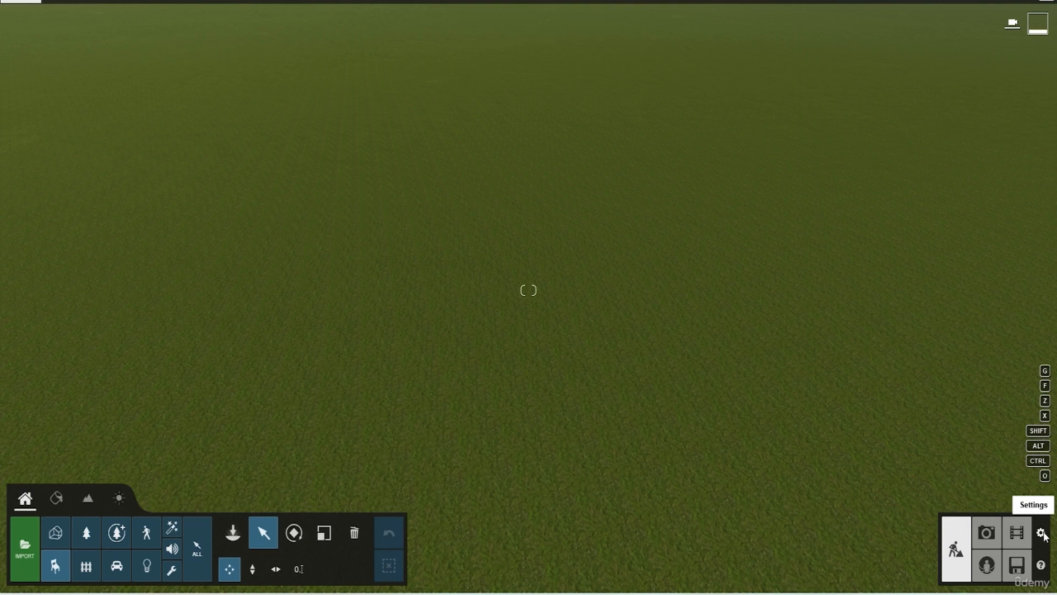
click(1041, 532)
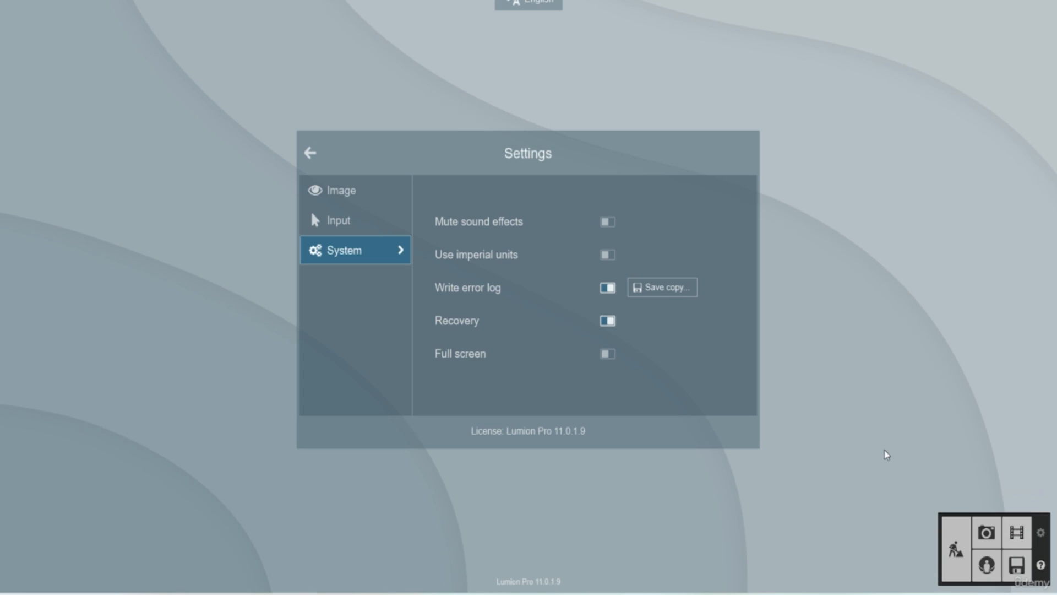
click(357, 195)
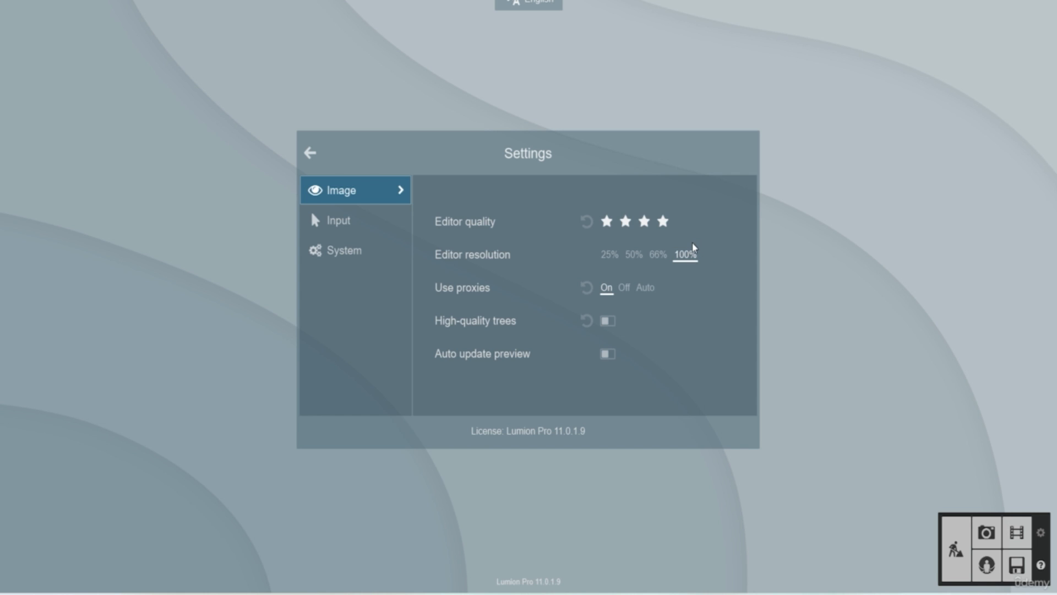
click(624, 225)
click(660, 254)
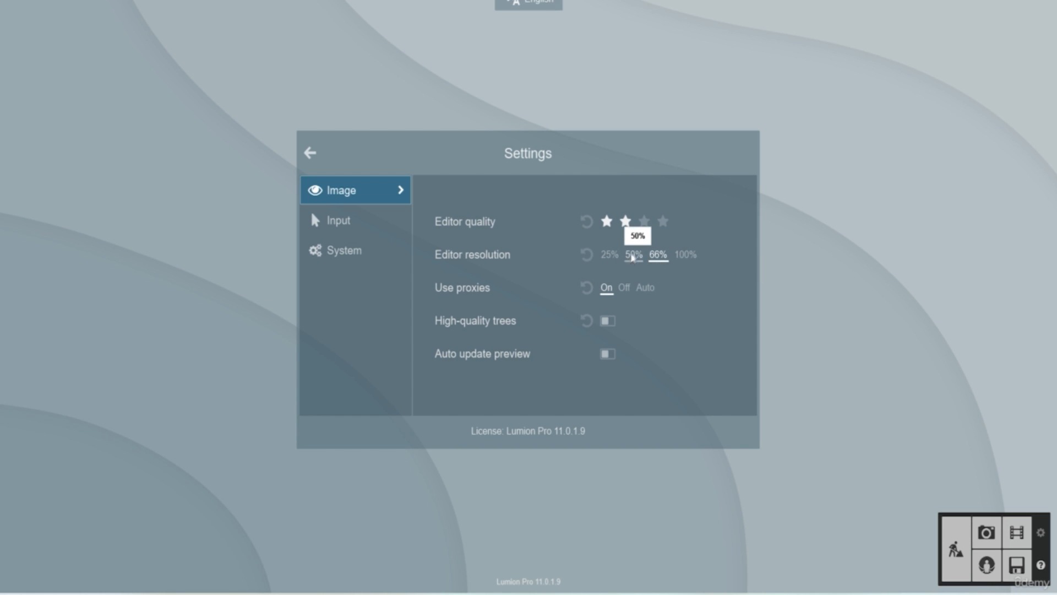
click(311, 154)
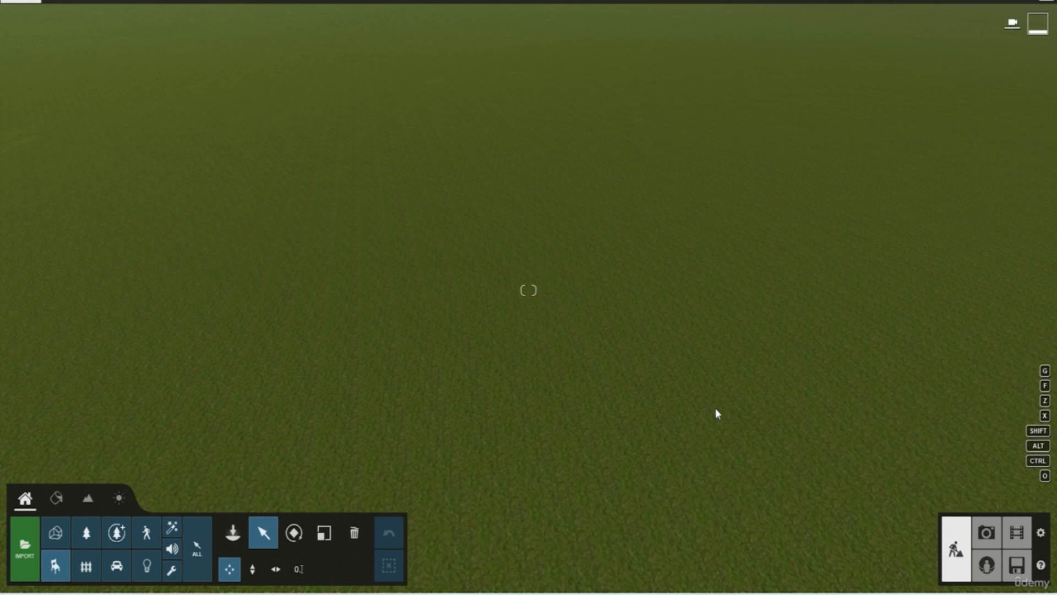
Place a Tree 007 from the Fine-detail Nature library on the empty grass
click(121, 540)
click(107, 184)
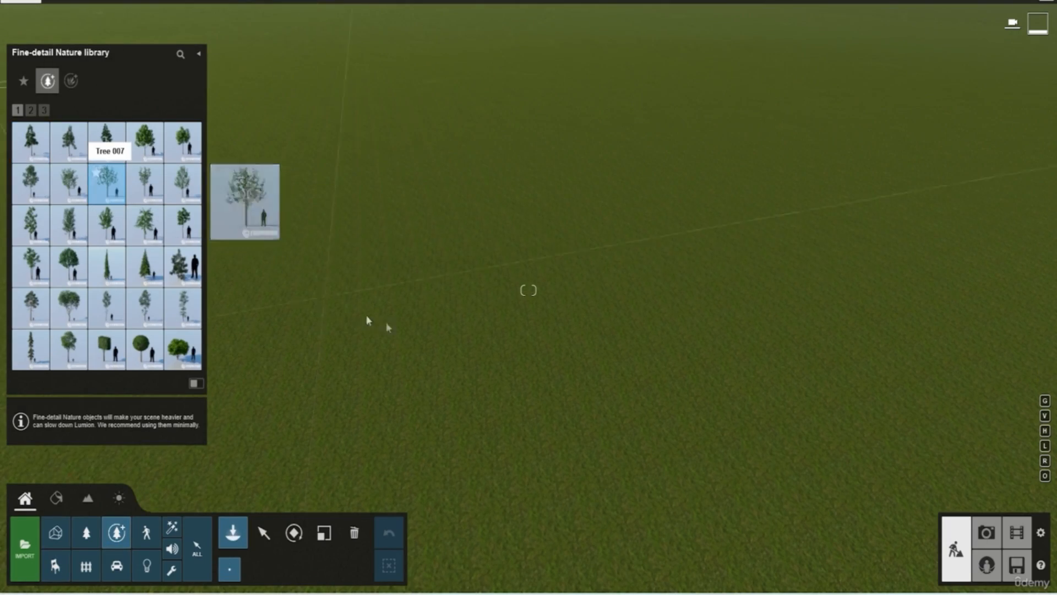
click(552, 392)
click(713, 412)
scroll(712, 411, up, 3)
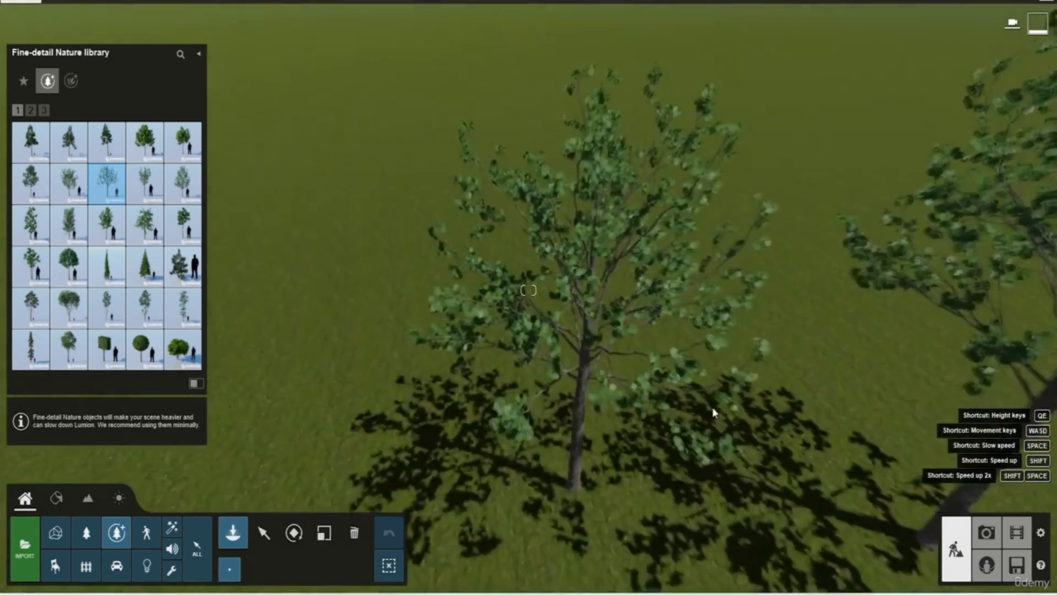
scroll(713, 412, up, 5)
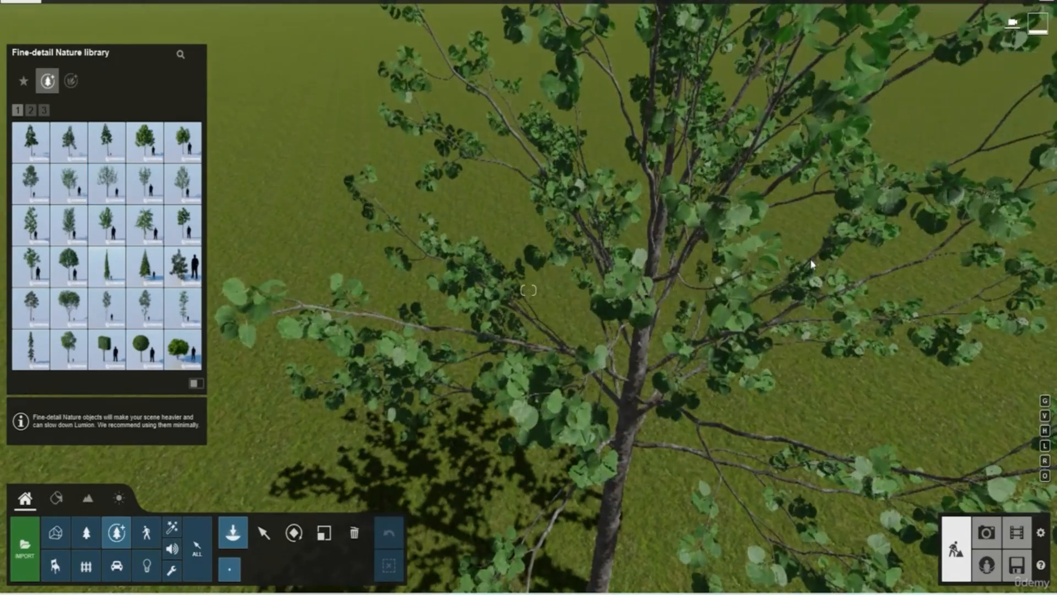
right_drag(652, 420, 570, 406)
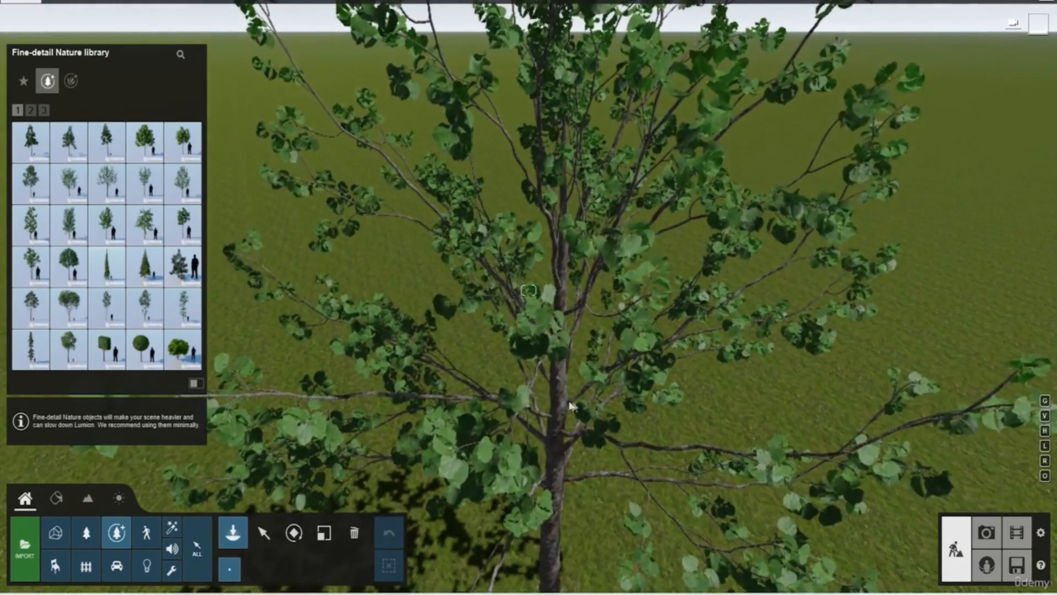
Lower the editor resolution to 25% and inspect how the placed tree's leaves and branches look
click(1041, 534)
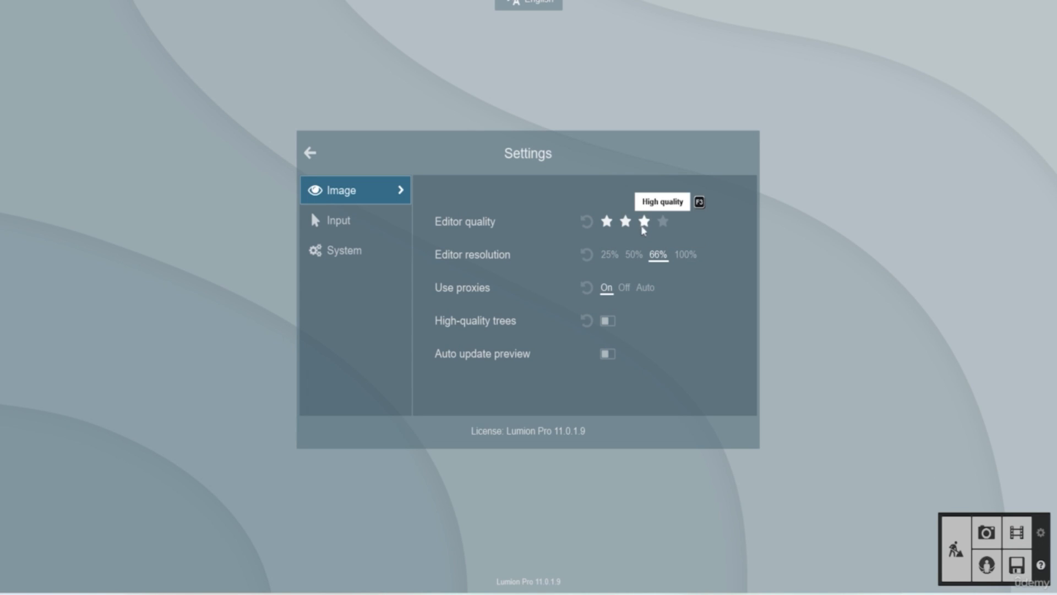
click(613, 259)
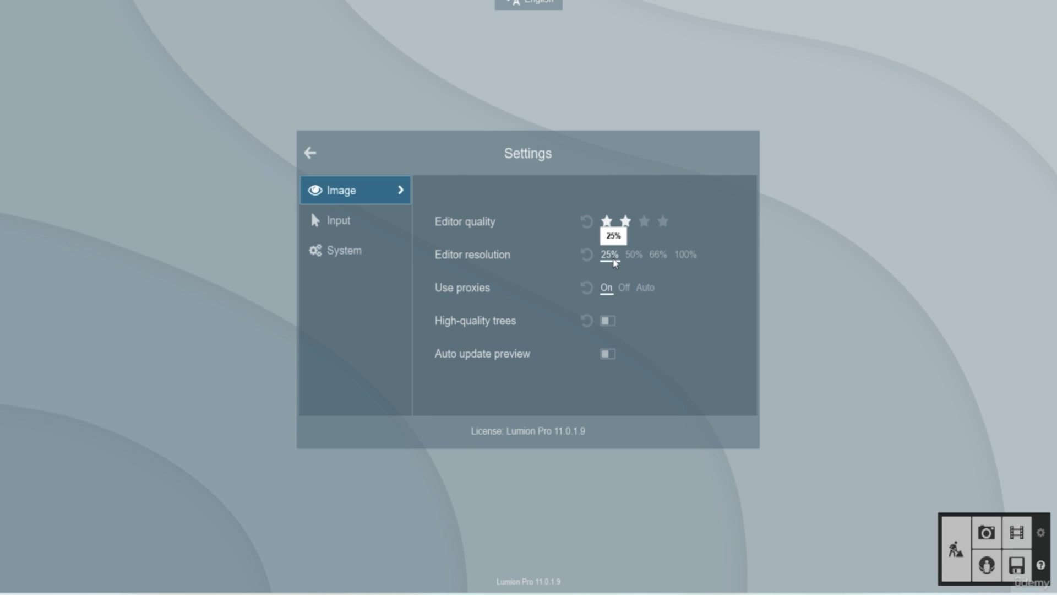
click(310, 152)
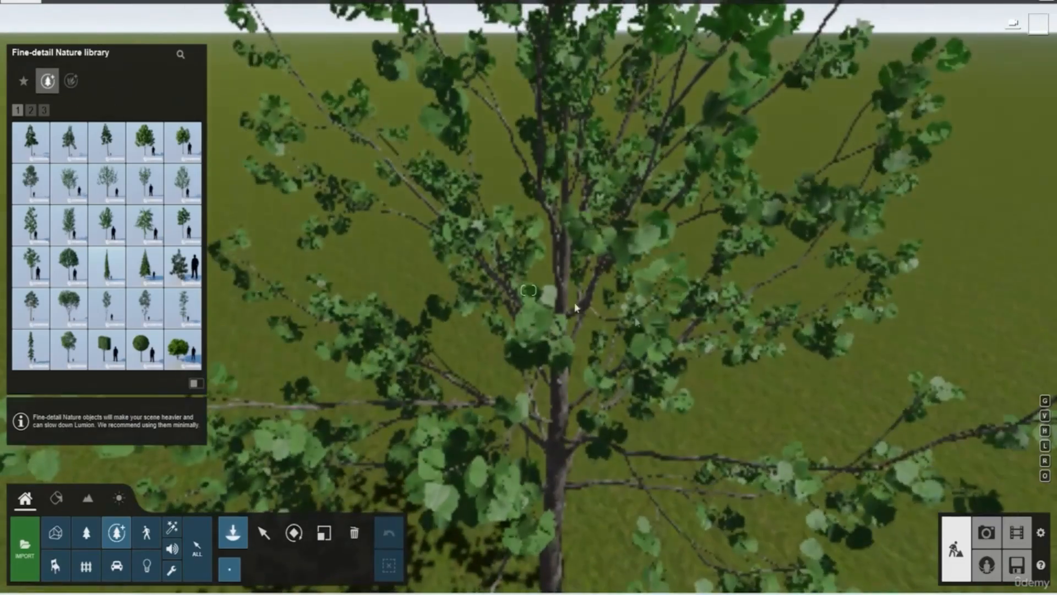
mouse_move(543, 204)
right_down()
mouse_move(551, 246)
mouse_move(572, 219)
mouse_move(563, 199)
right_up()
scroll(550, 246, down, 3)
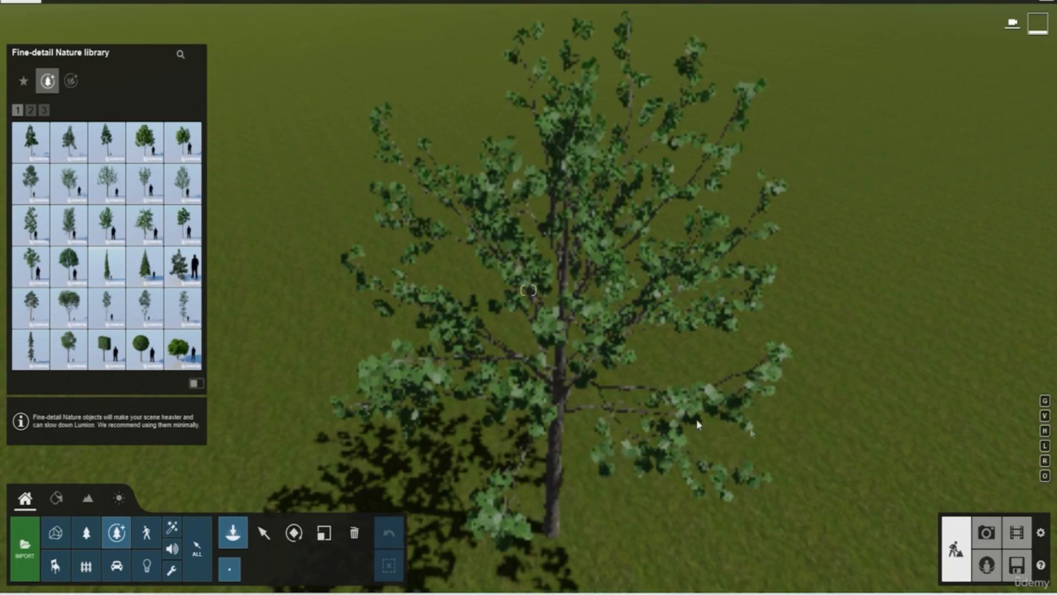
scroll(691, 352, up, 2)
right_drag(682, 385, 667, 357)
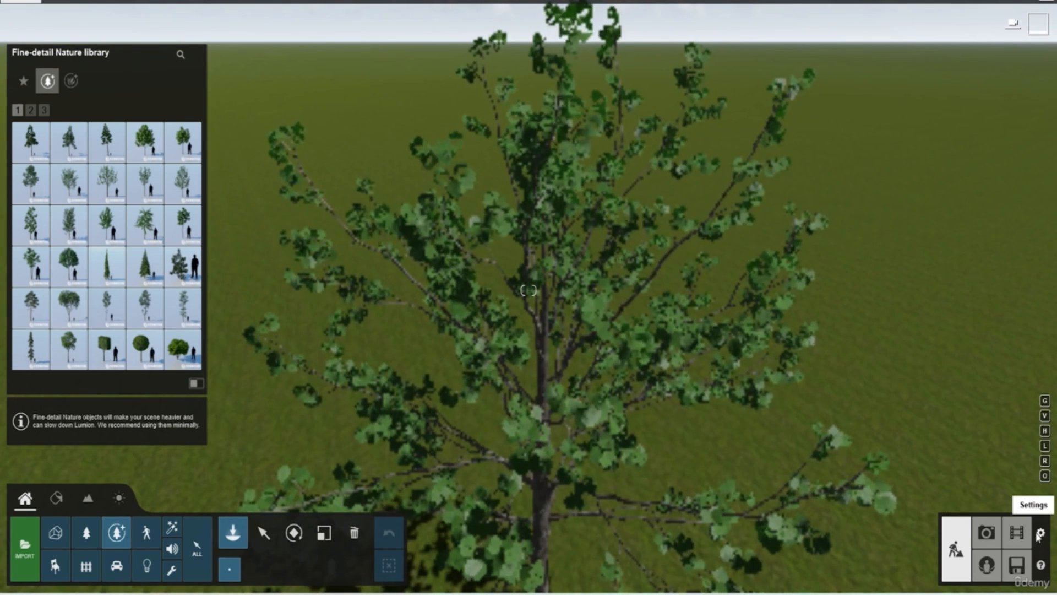
Set the editor quality to four stars and the editor resolution to 100%, and inspect the tree's foliage
click(1040, 533)
click(664, 222)
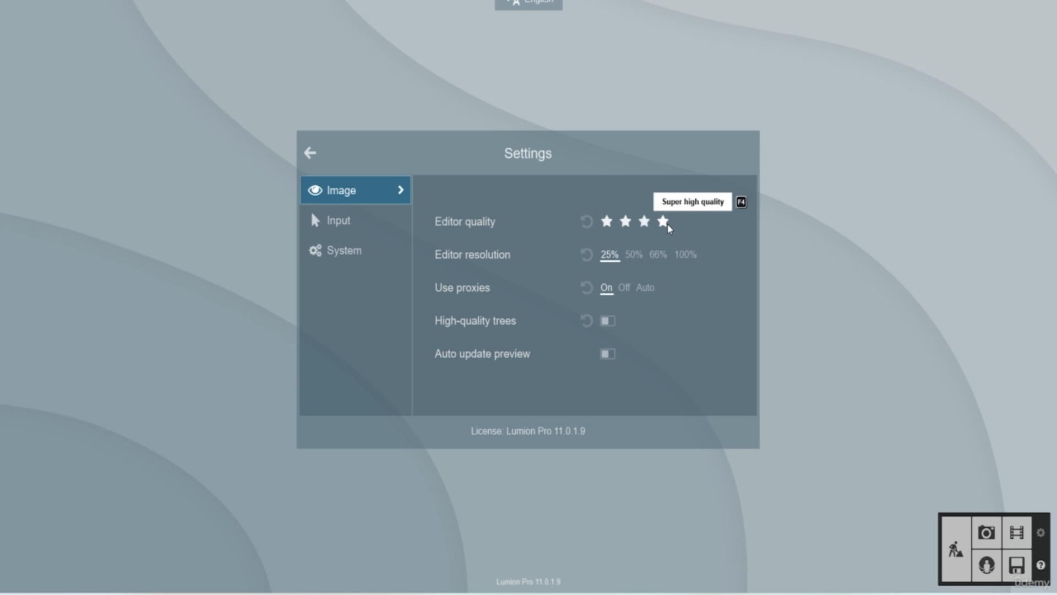
click(692, 258)
click(310, 153)
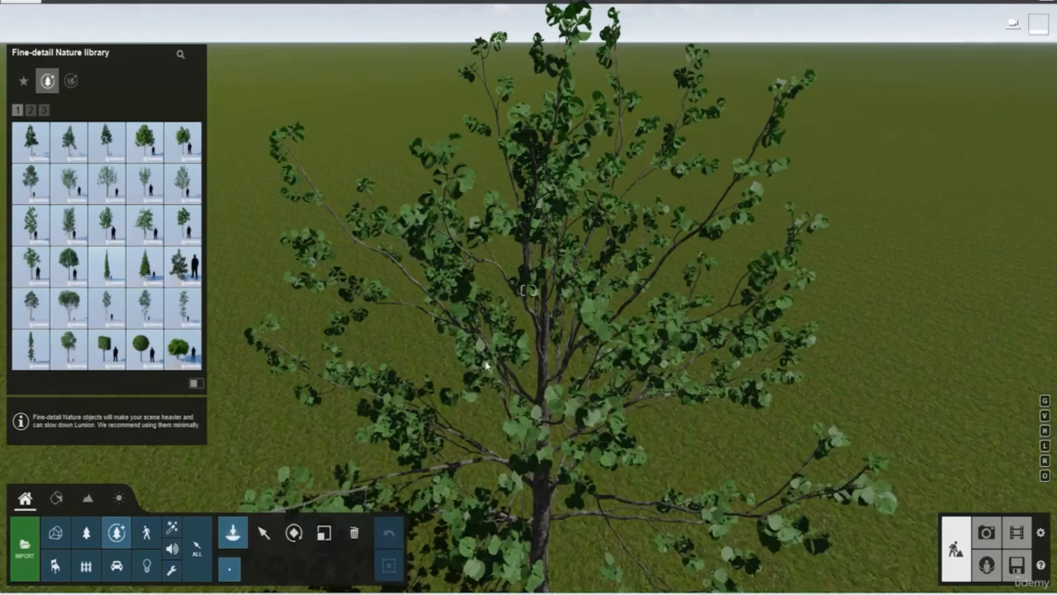
scroll(533, 278, up, 5)
scroll(539, 279, down, 5)
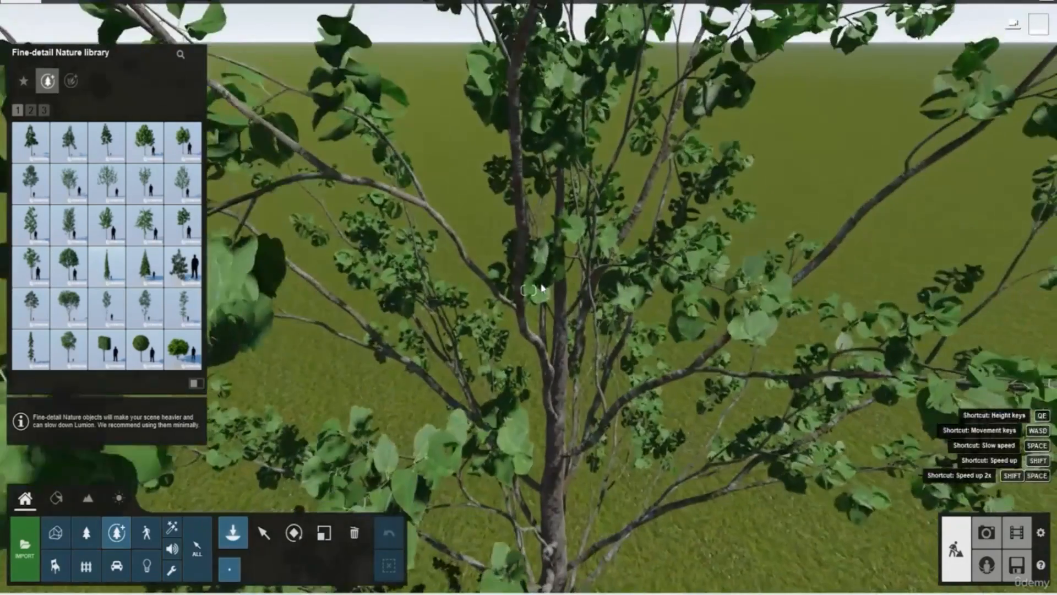
right_drag(561, 309, 578, 280)
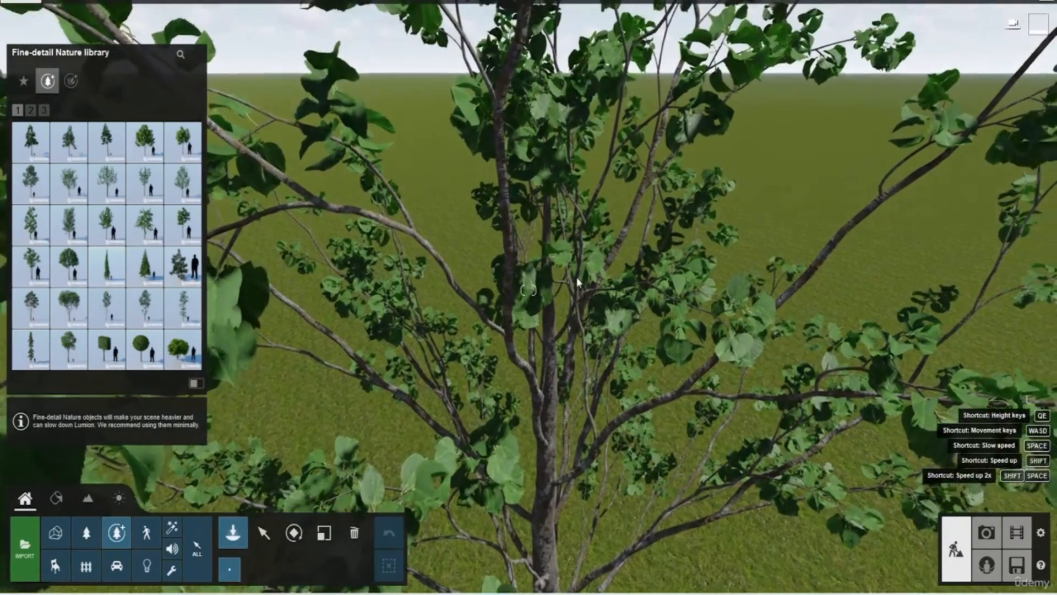
scroll(590, 338, down, 6)
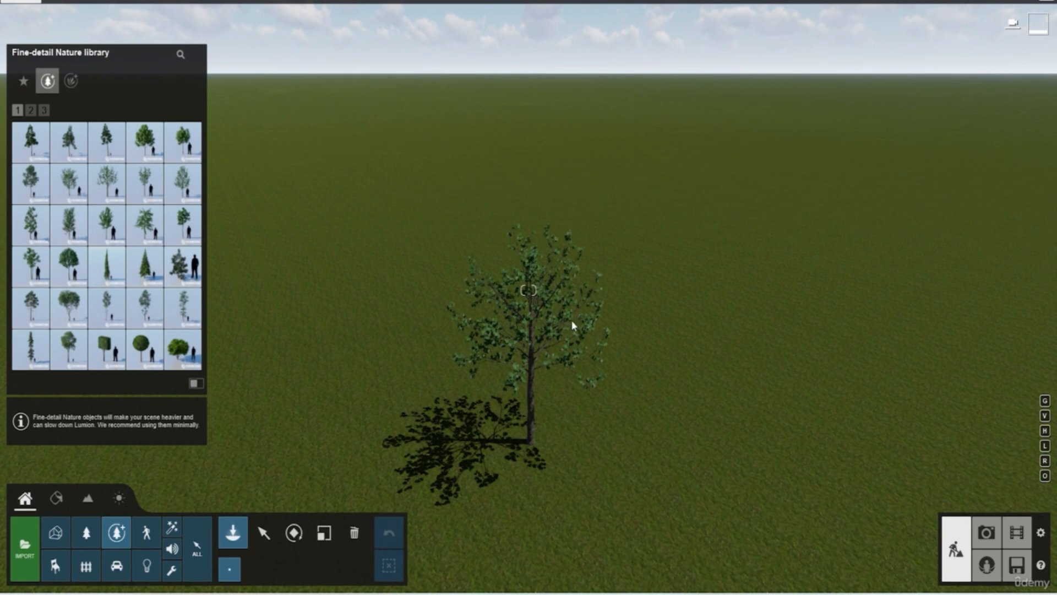
click(1040, 532)
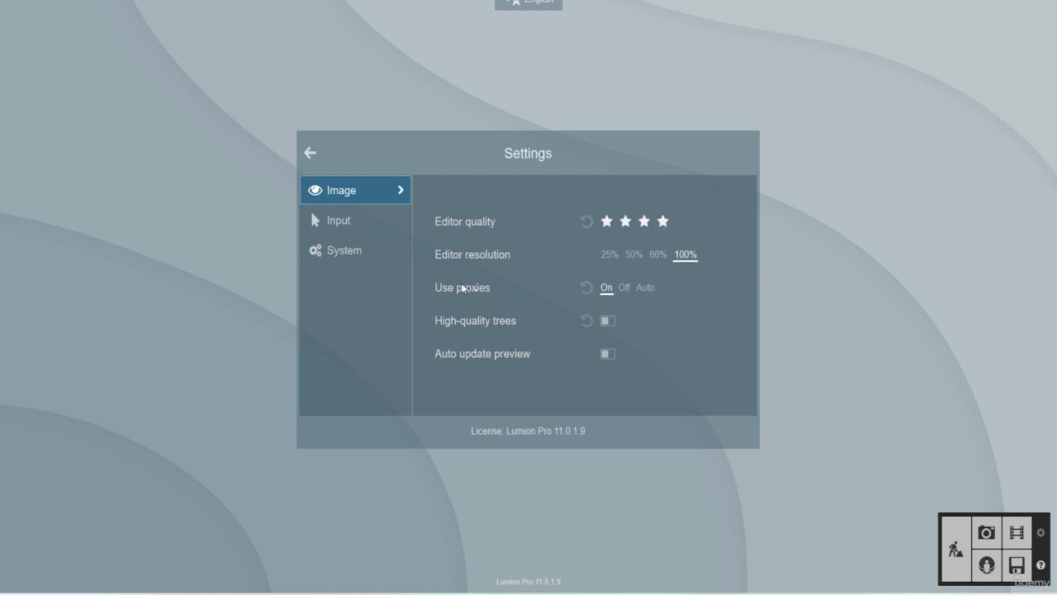
click(310, 152)
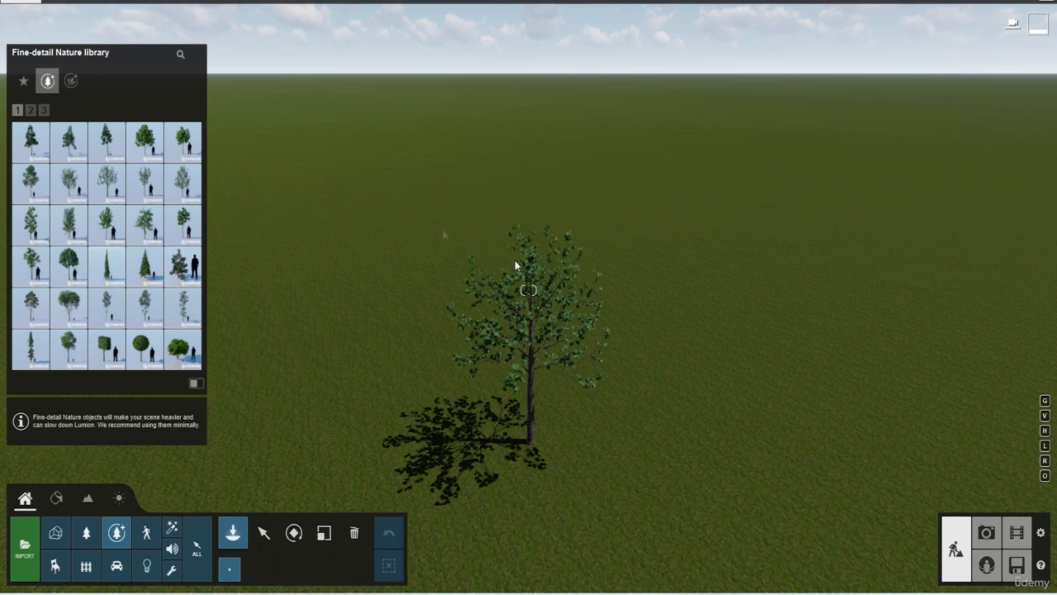
Paint a broad, dense forest of one broadleaf tree from the Nature library over the grass behind the single tree
click(86, 532)
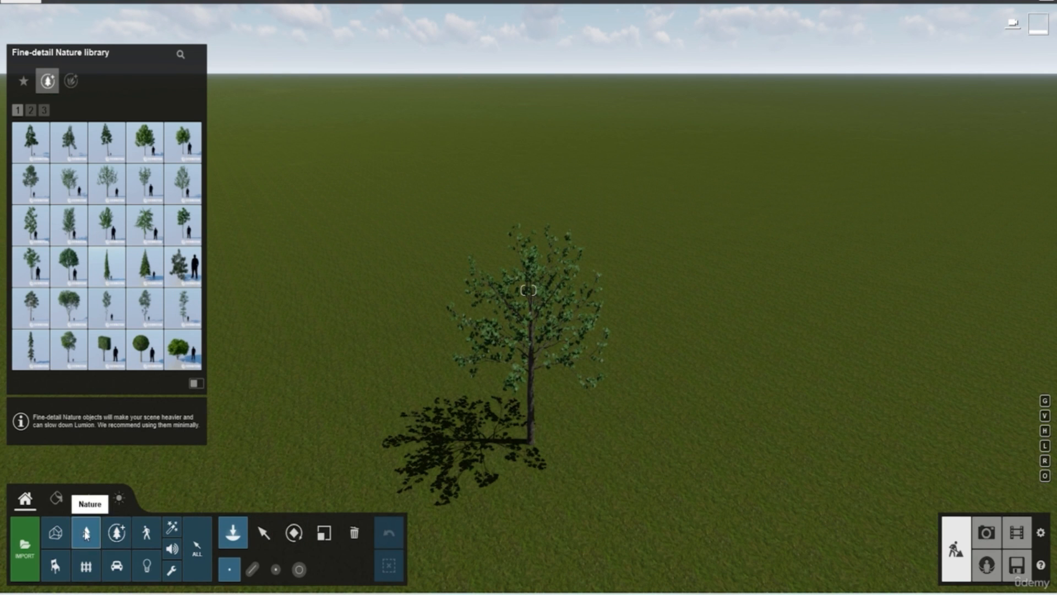
click(145, 292)
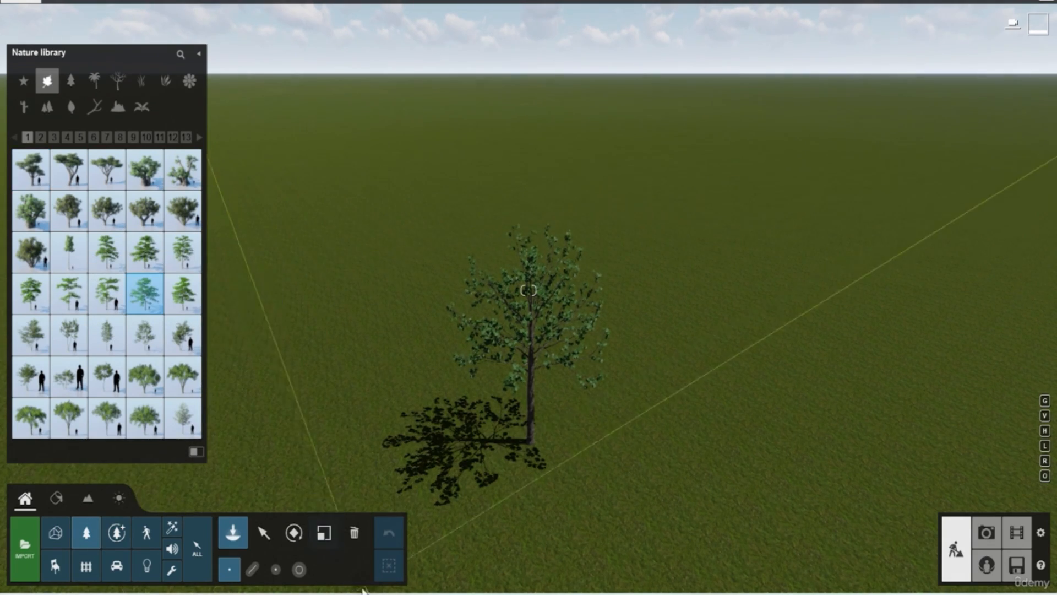
click(298, 568)
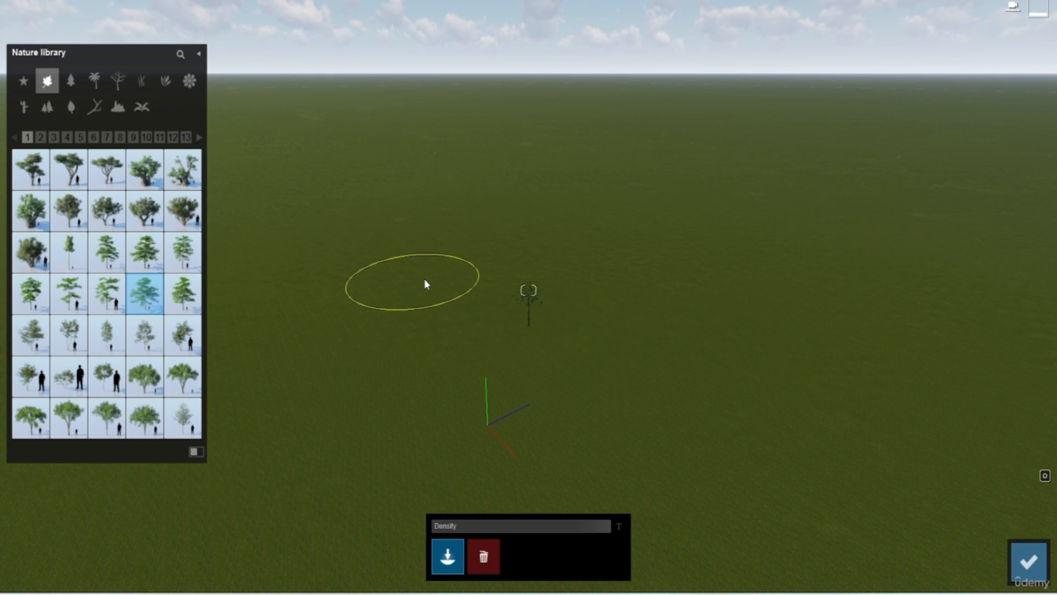
mouse_move(404, 284)
mouse_down()
mouse_move(314, 284)
mouse_move(301, 273)
mouse_move(642, 272)
mouse_move(991, 247)
mouse_move(682, 154)
mouse_move(341, 148)
mouse_move(465, 184)
mouse_move(799, 165)
mouse_move(738, 134)
mouse_move(424, 106)
mouse_move(916, 180)
mouse_move(323, 130)
mouse_move(669, 97)
mouse_move(986, 177)
mouse_move(755, 308)
mouse_move(425, 220)
mouse_move(273, 255)
mouse_move(353, 300)
mouse_up()
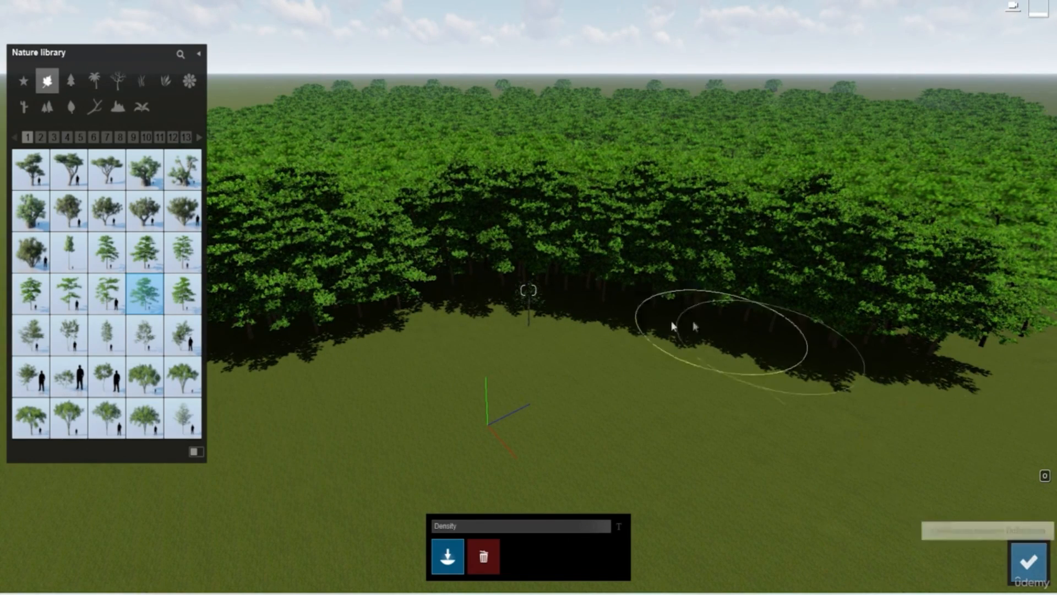
mouse_move(560, 348)
right_down()
mouse_move(661, 325)
mouse_move(633, 308)
mouse_move(564, 343)
right_up()
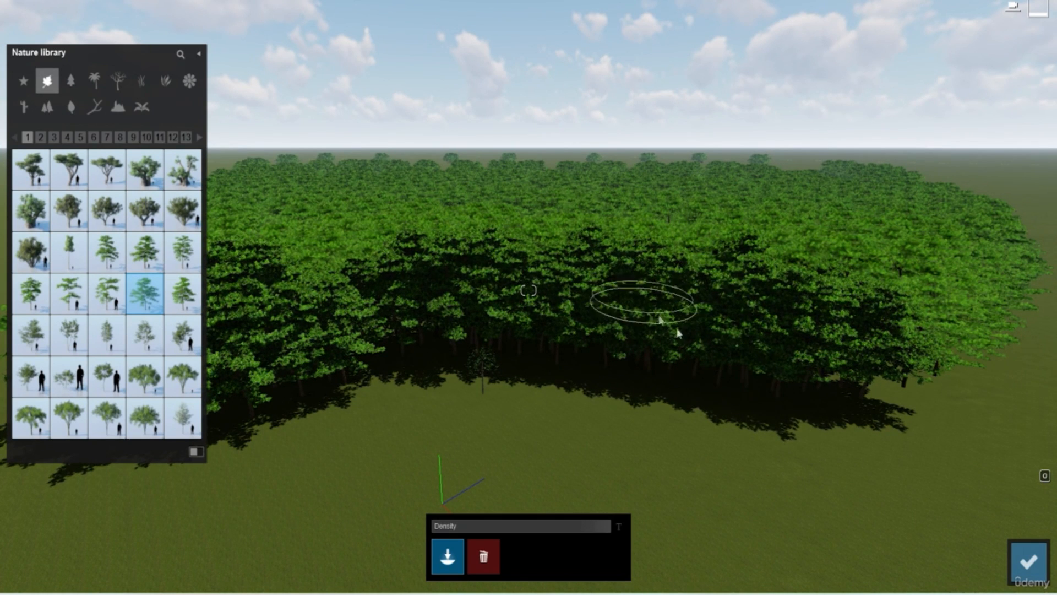
click(1045, 549)
Enable Auto update preview in the image settings and frame the forest in Photo mode
mouse_move(1042, 560)
click(1040, 533)
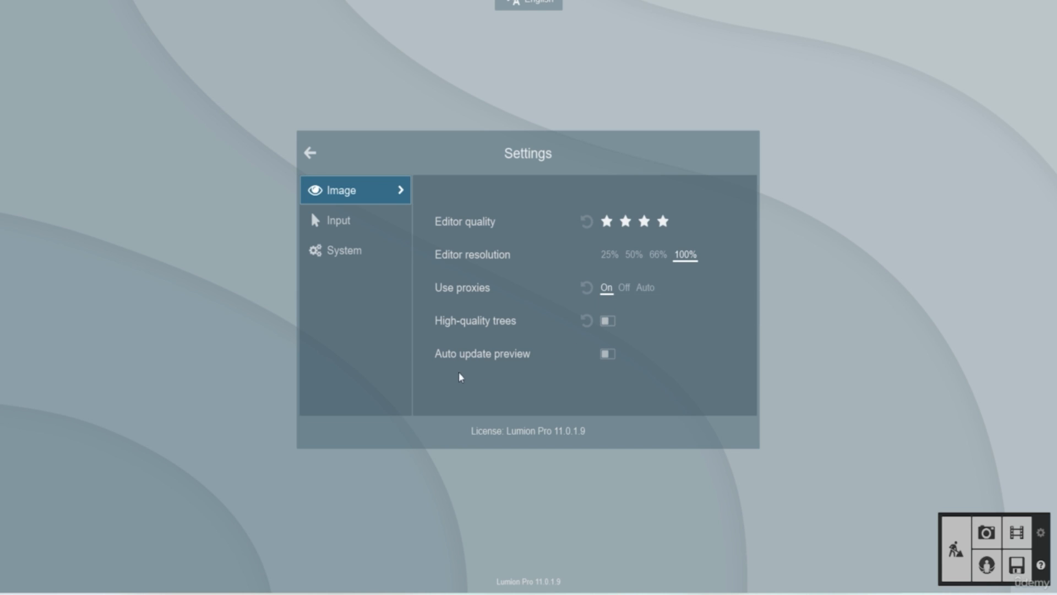
click(609, 353)
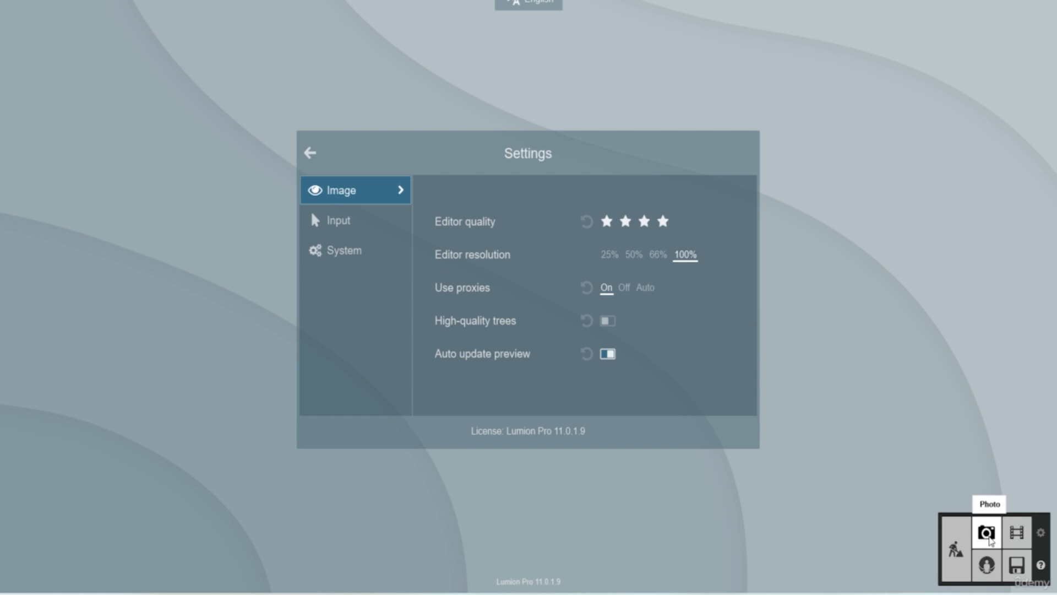
click(988, 534)
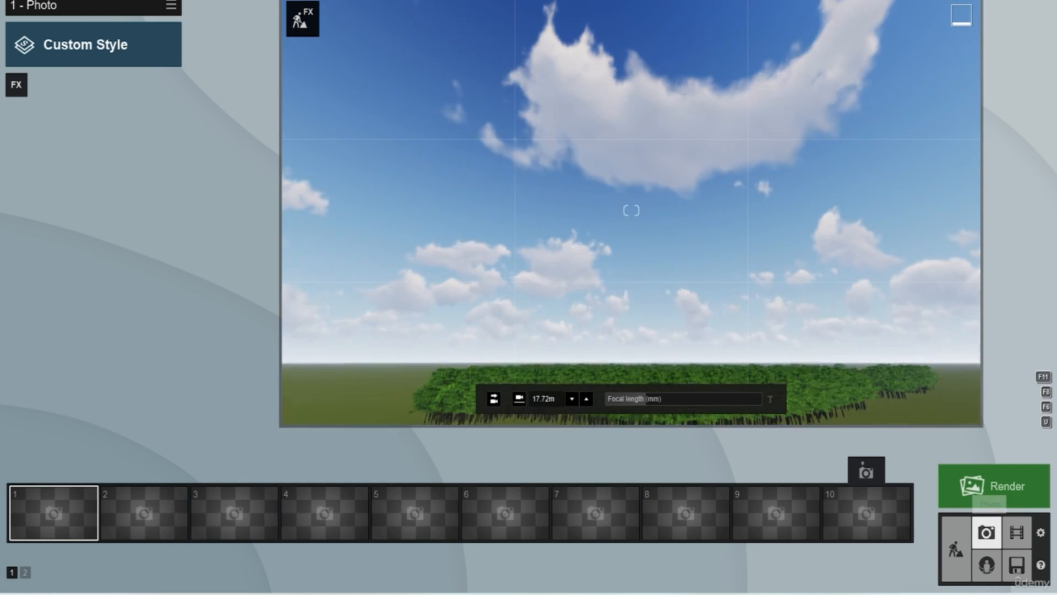
right_drag(631, 210, 644, 263)
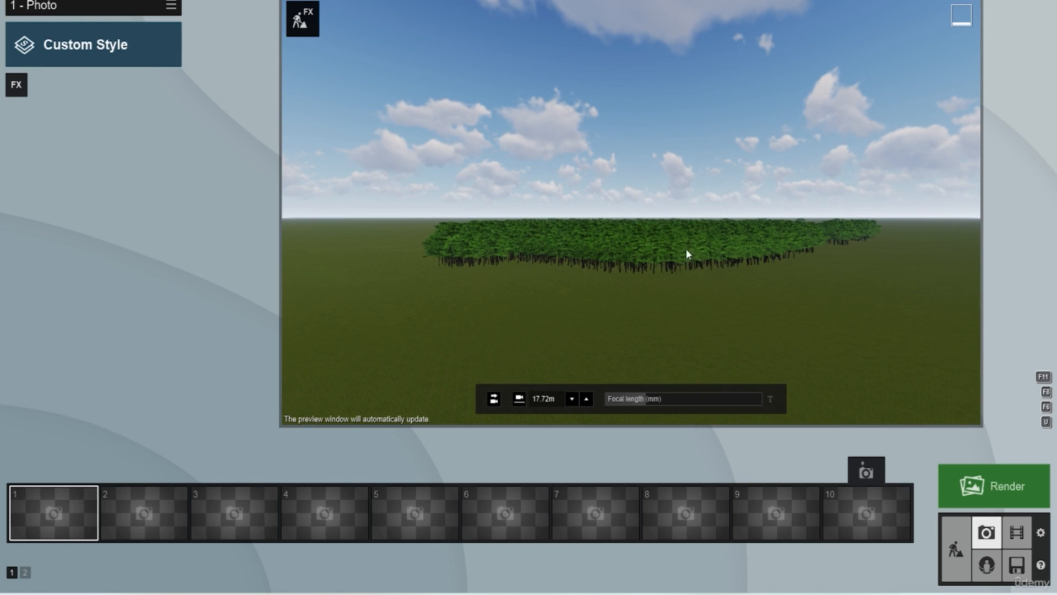
Turn off Auto update preview and refresh the photo preview of the forest manually
click(1041, 532)
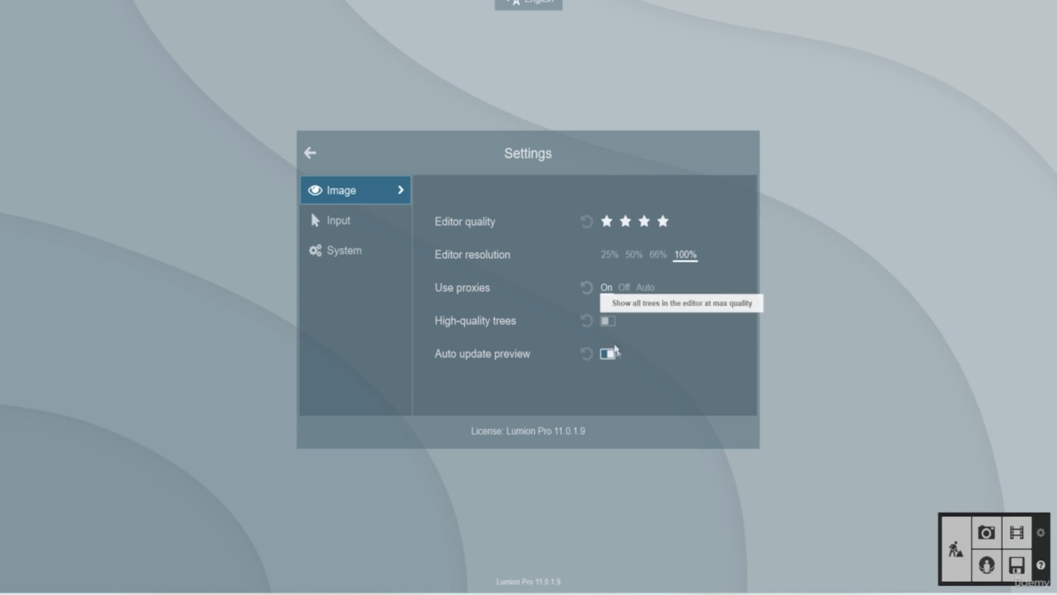
click(310, 152)
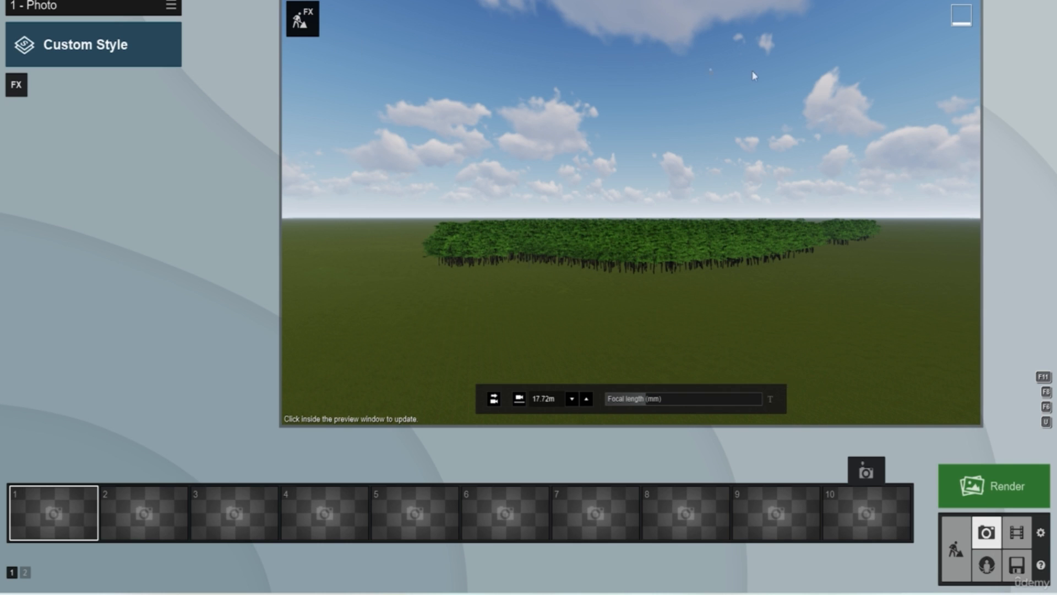
click(633, 277)
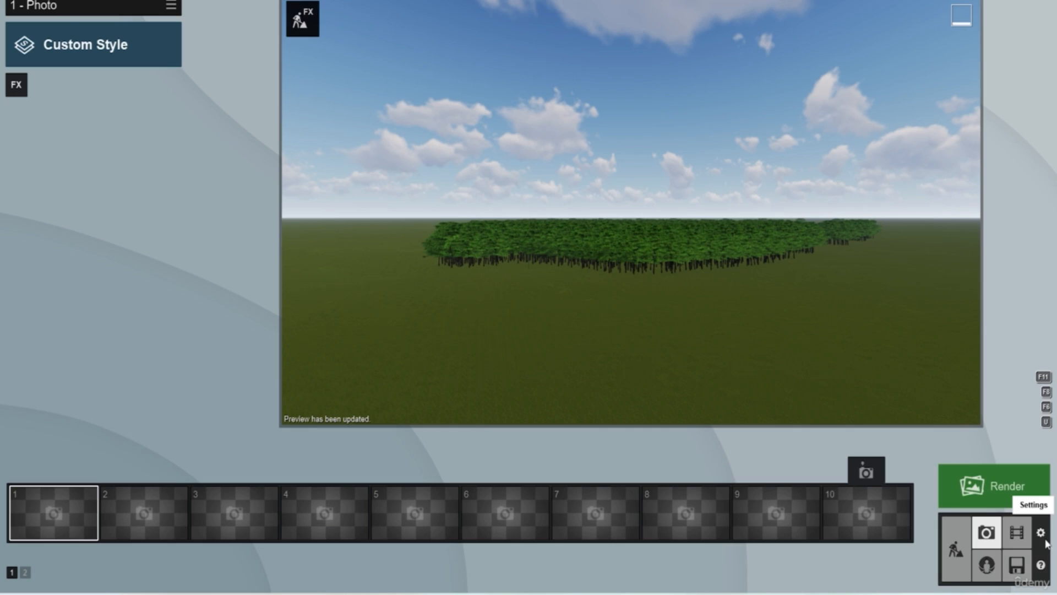
Switch to Movie mode and back to Photo mode, and refresh the forest preview again
click(1018, 533)
click(986, 532)
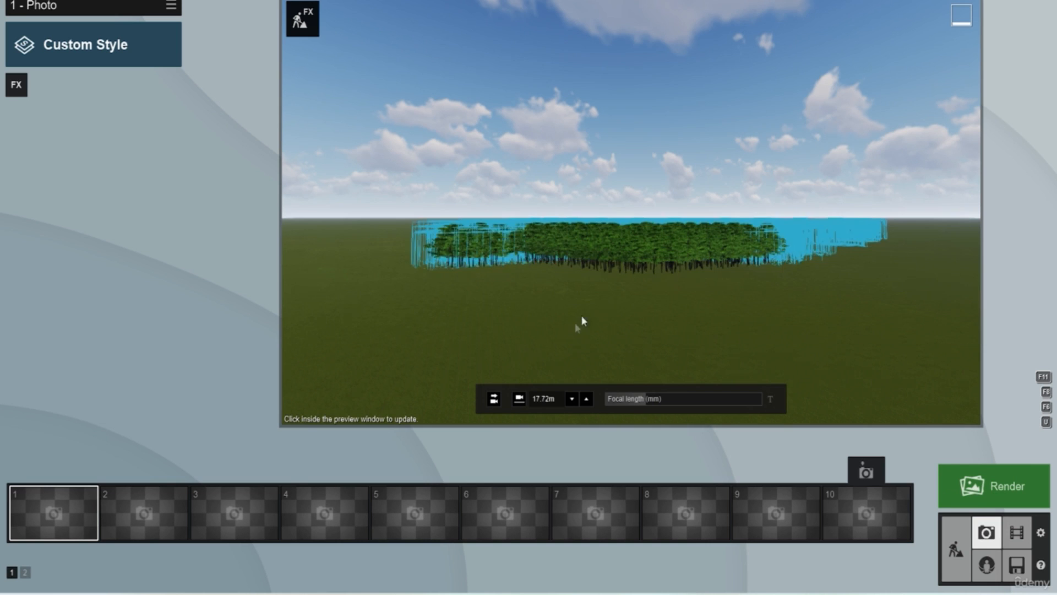
click(577, 290)
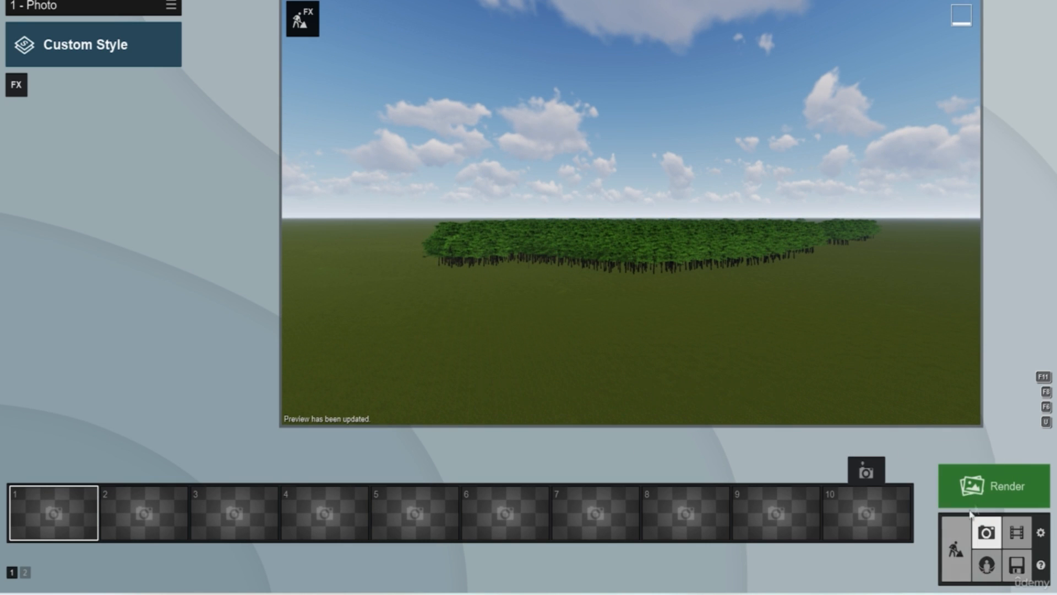
Review the image, input and system settings, and return to the photo preview
click(1041, 533)
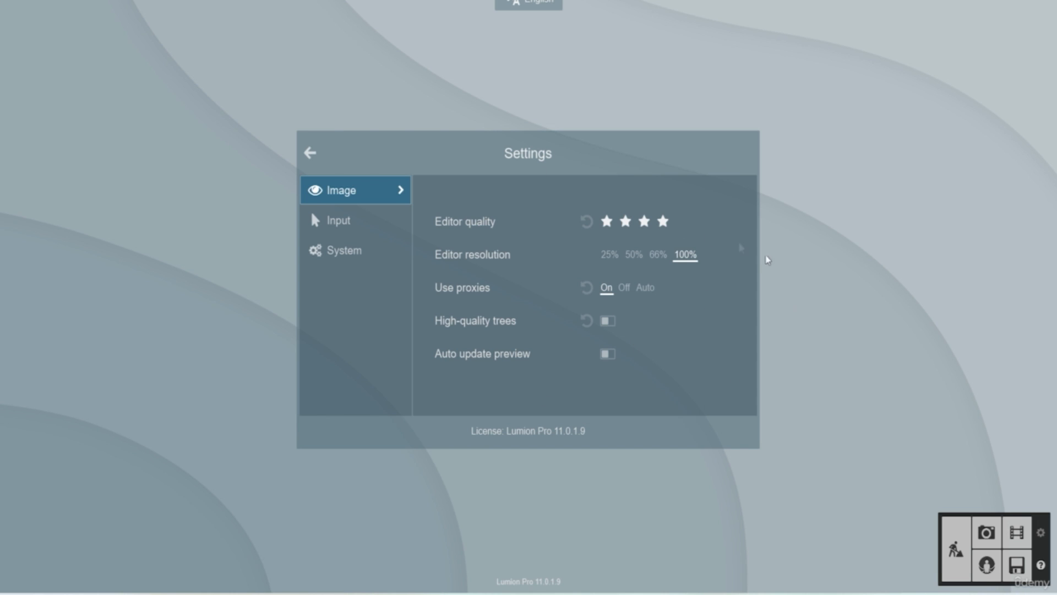
click(373, 230)
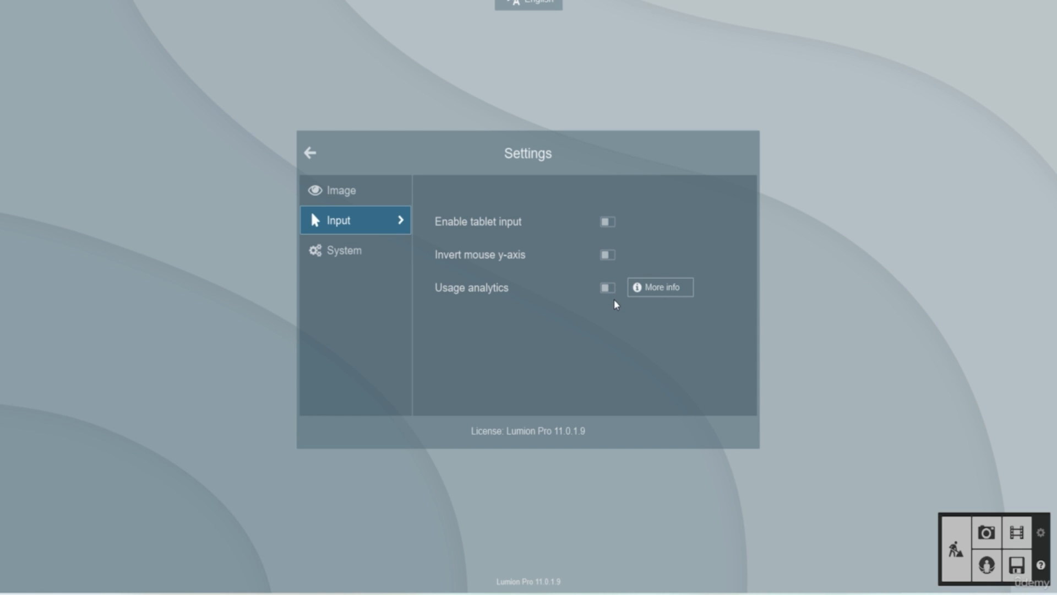
click(370, 253)
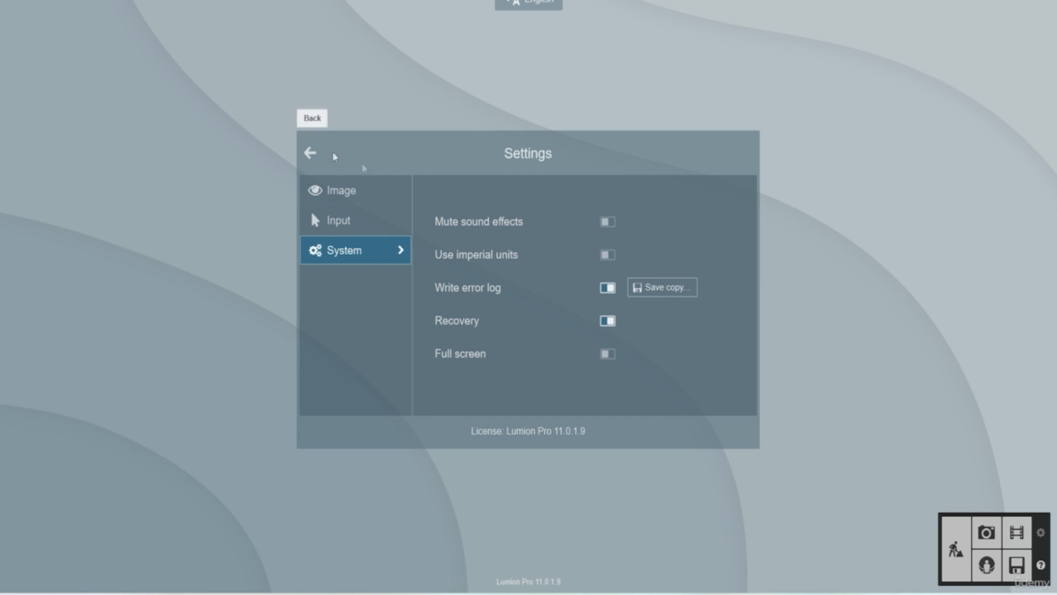
click(311, 153)
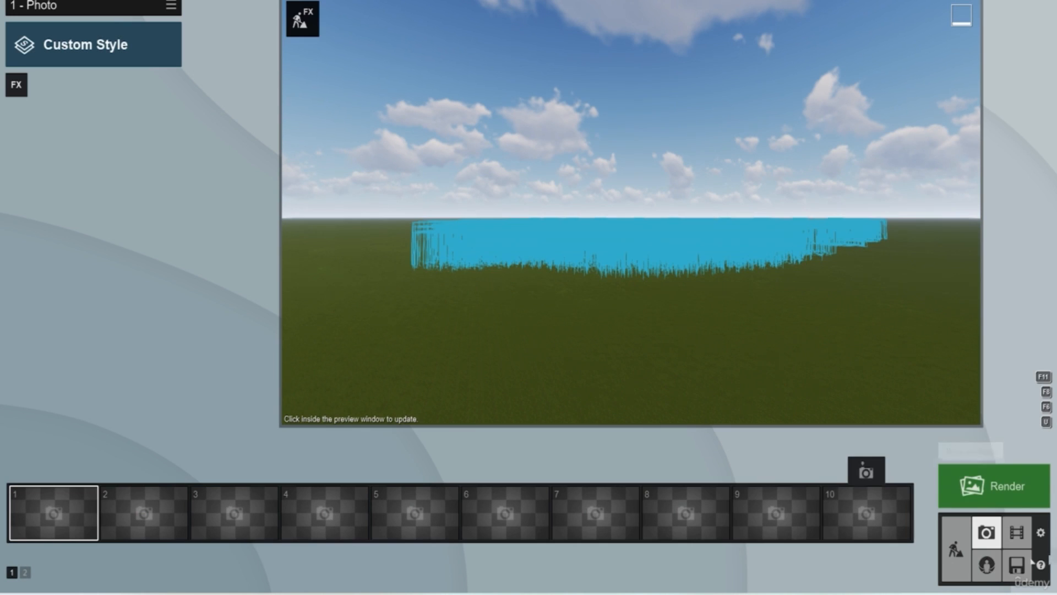
Preview the first sound from the Sound library over the grass in Build mode, and review the system settings
click(955, 542)
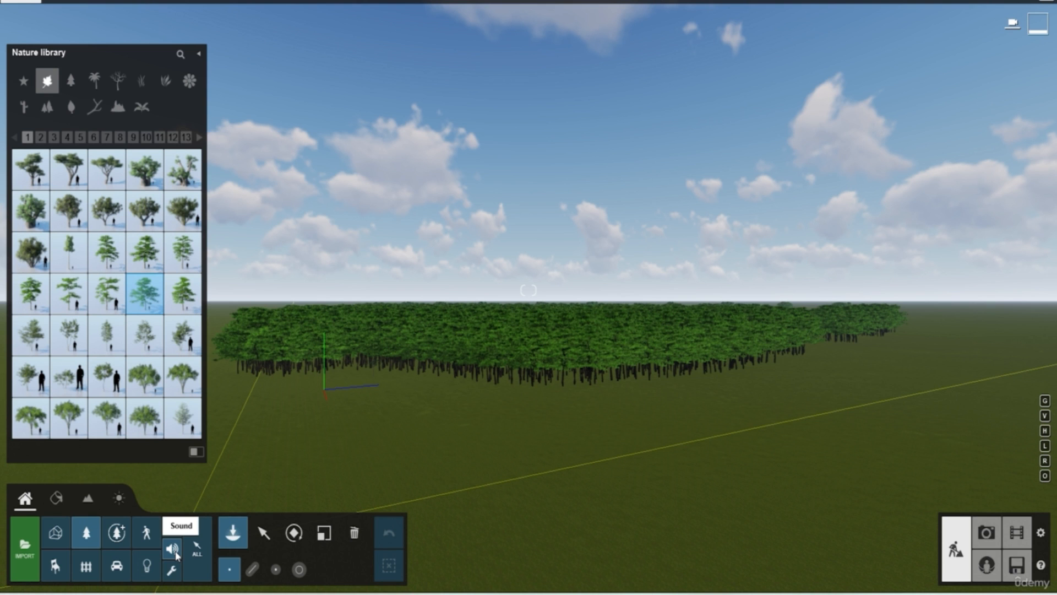
click(172, 548)
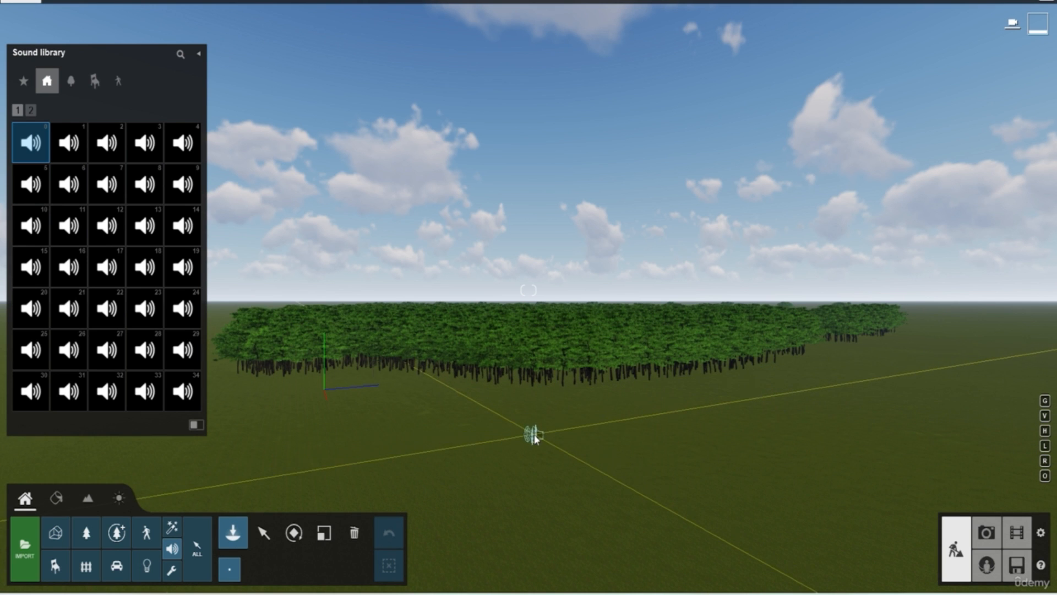
click(554, 448)
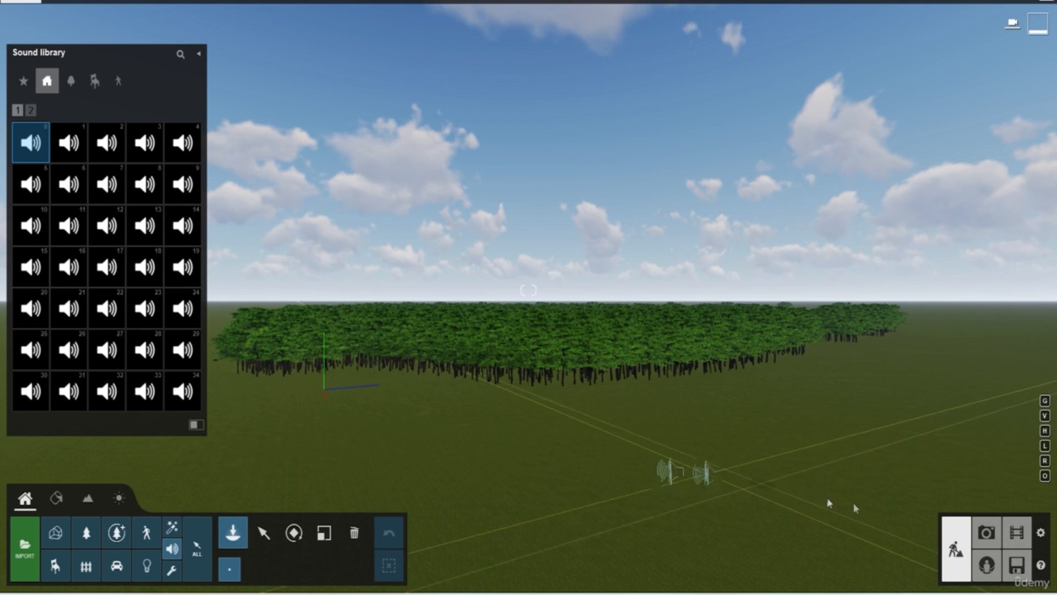
click(1041, 534)
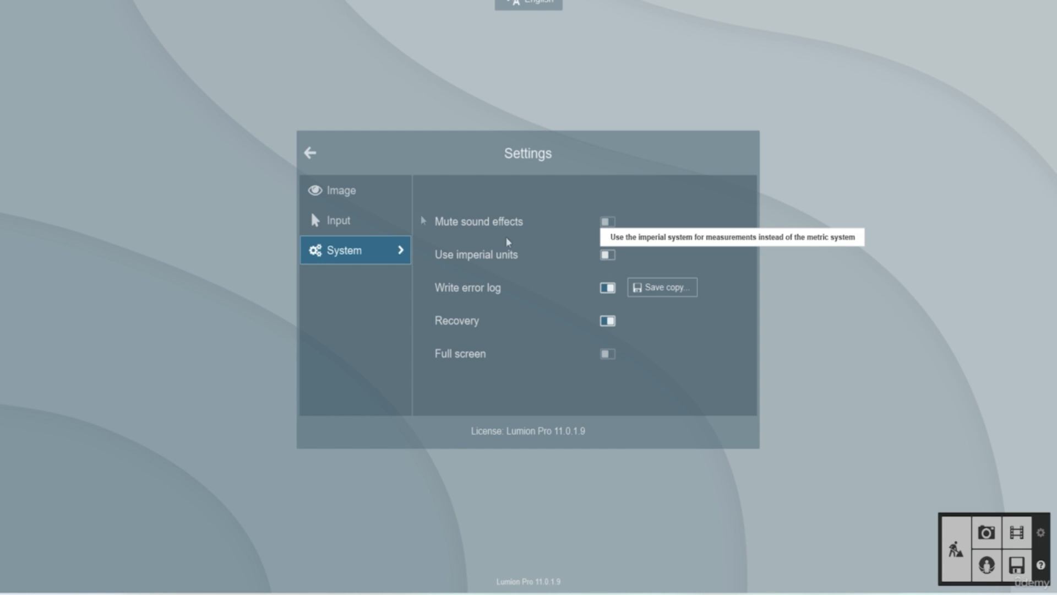
click(310, 153)
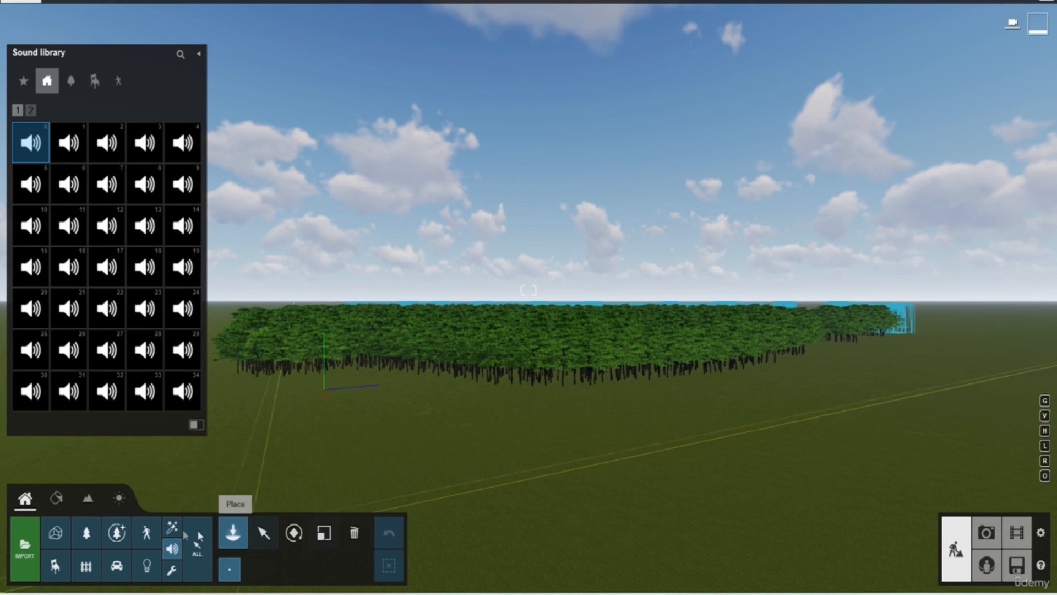
Place an American beech from the Nature library on the grass in front of the forest
click(87, 531)
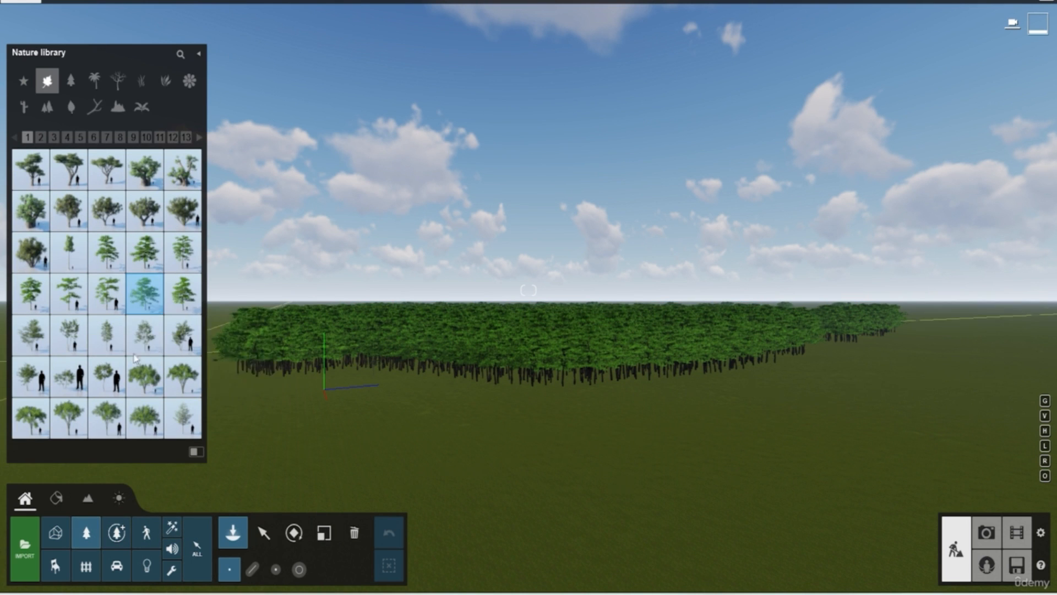
click(145, 335)
click(518, 484)
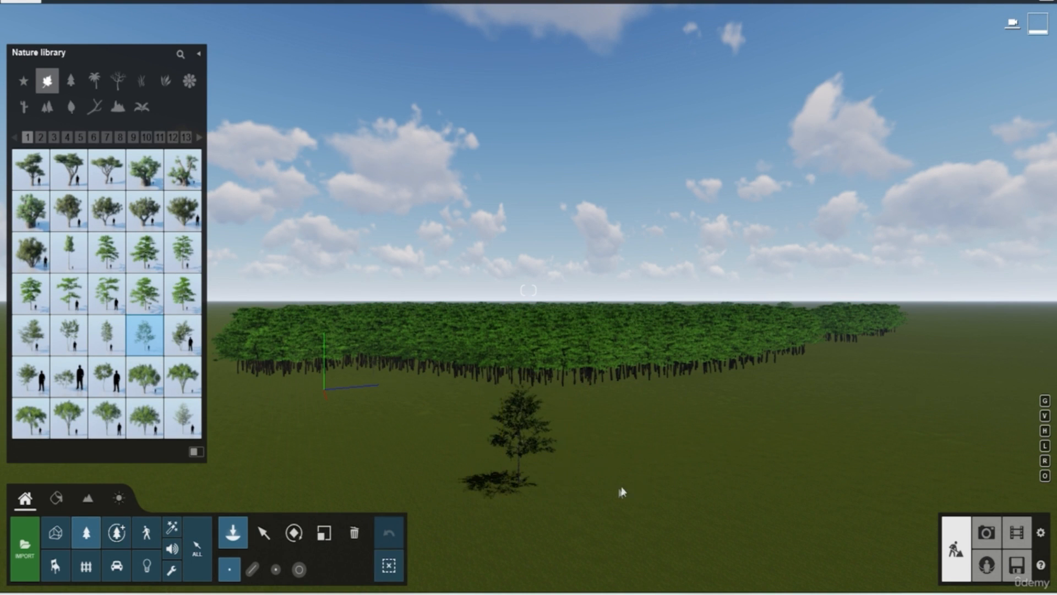
Select the new American beech up close and move it a short distance sideways across the grass
right_drag(633, 432, 598, 368)
scroll(589, 359, up, 1)
scroll(581, 380, up, 2)
scroll(588, 392, up, 2)
scroll(599, 367, up, 2)
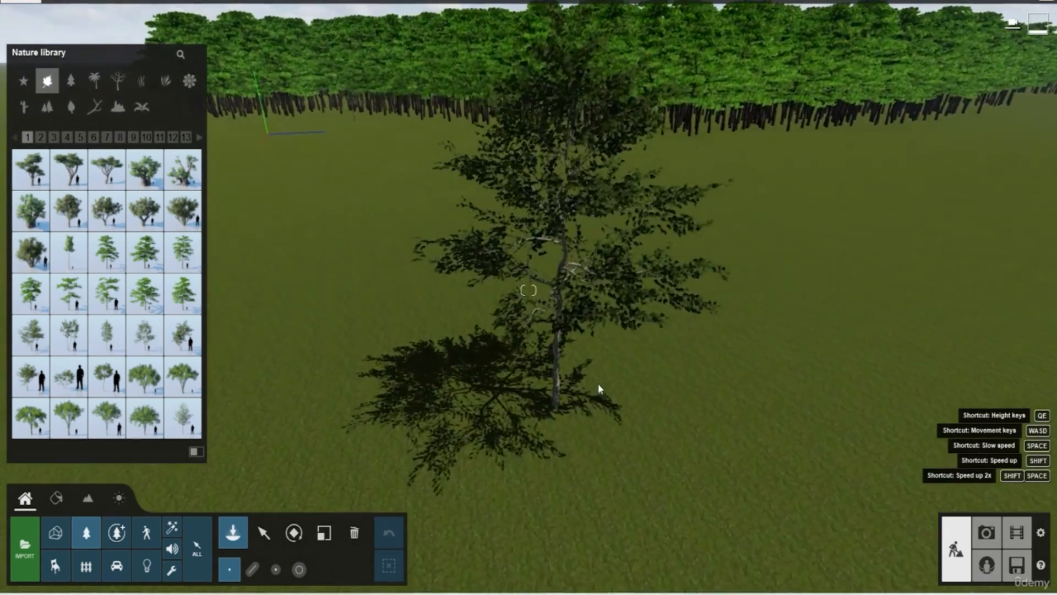
click(263, 532)
drag(560, 406, 463, 388)
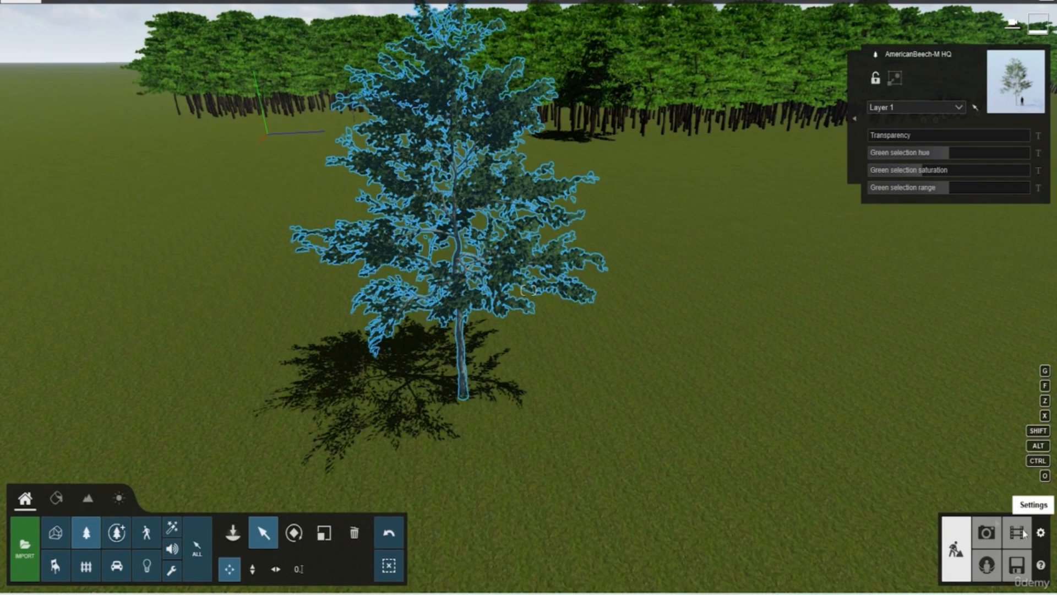
Enable Use imperial units in the system settings and move the beech slightly to check the distance in feet
click(1040, 533)
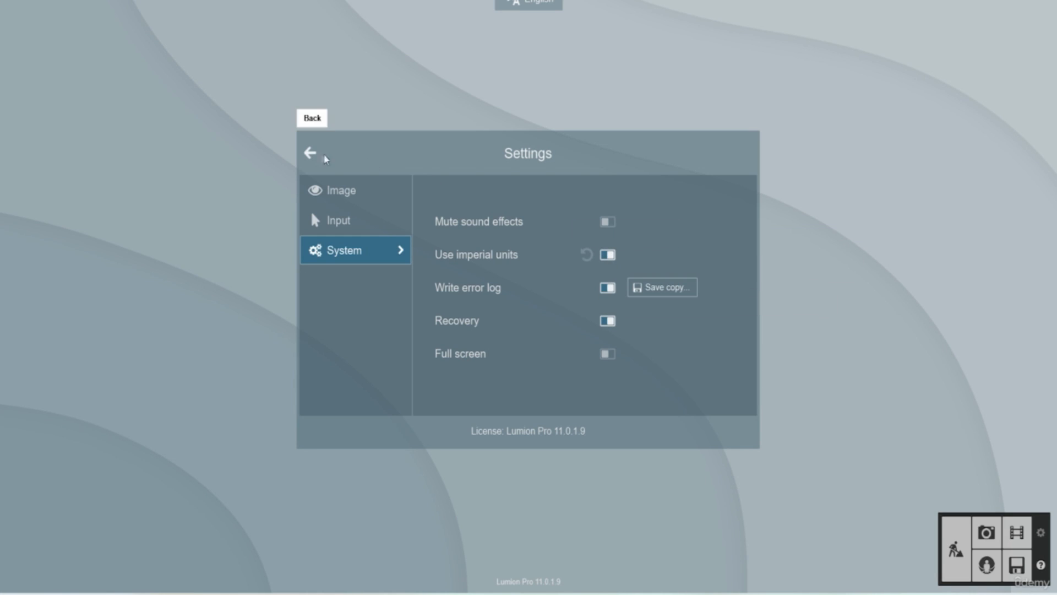
click(309, 153)
mouse_move(462, 390)
mouse_down()
mouse_move(730, 393)
mouse_move(477, 402)
mouse_up()
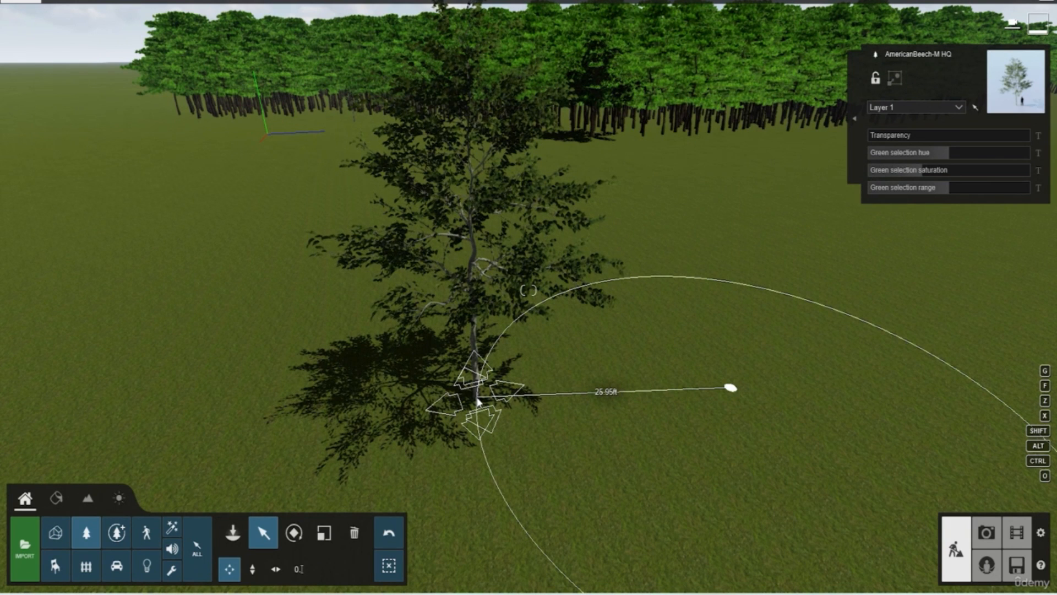
drag(477, 401, 477, 401)
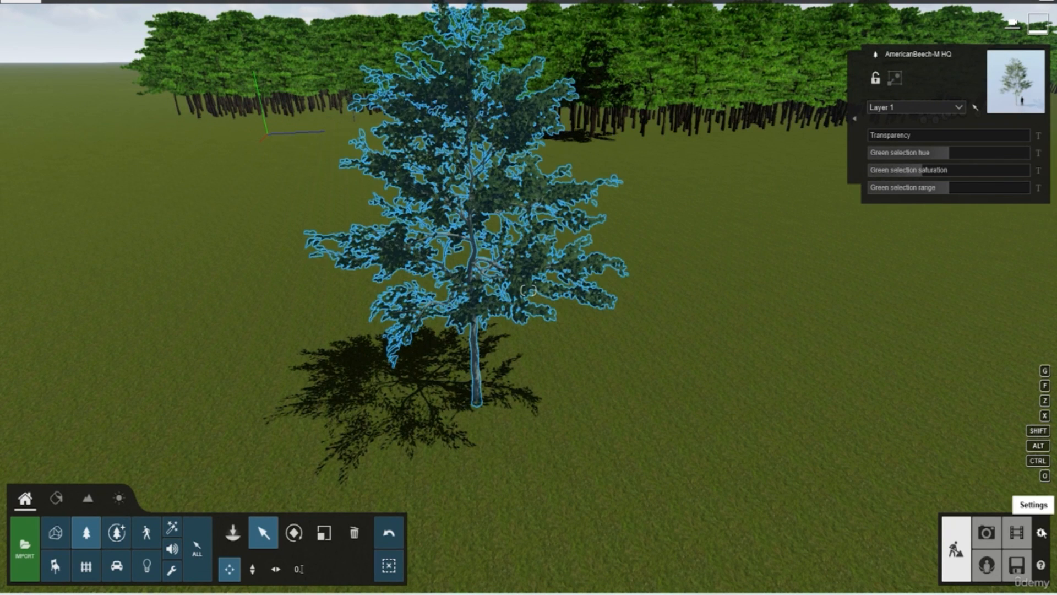
Turn on Full screen in the system settings and switch it off again
click(1040, 532)
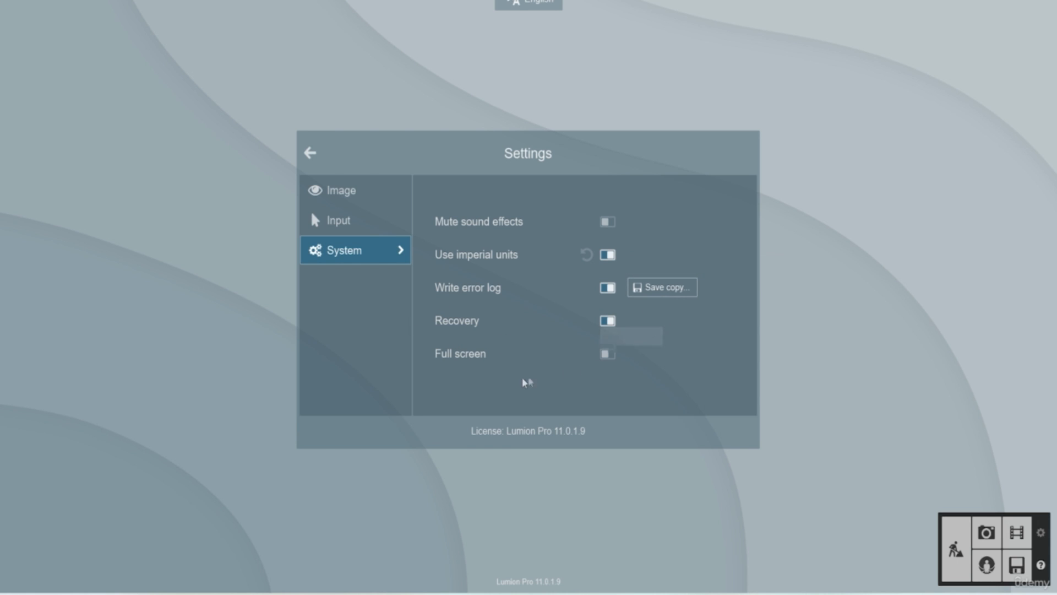
click(613, 355)
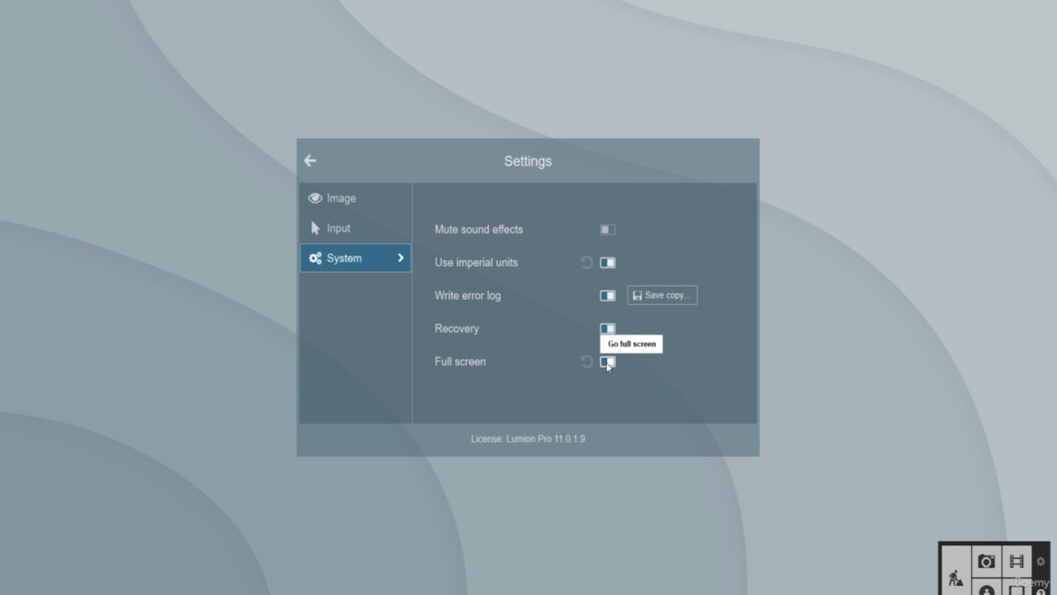
click(607, 362)
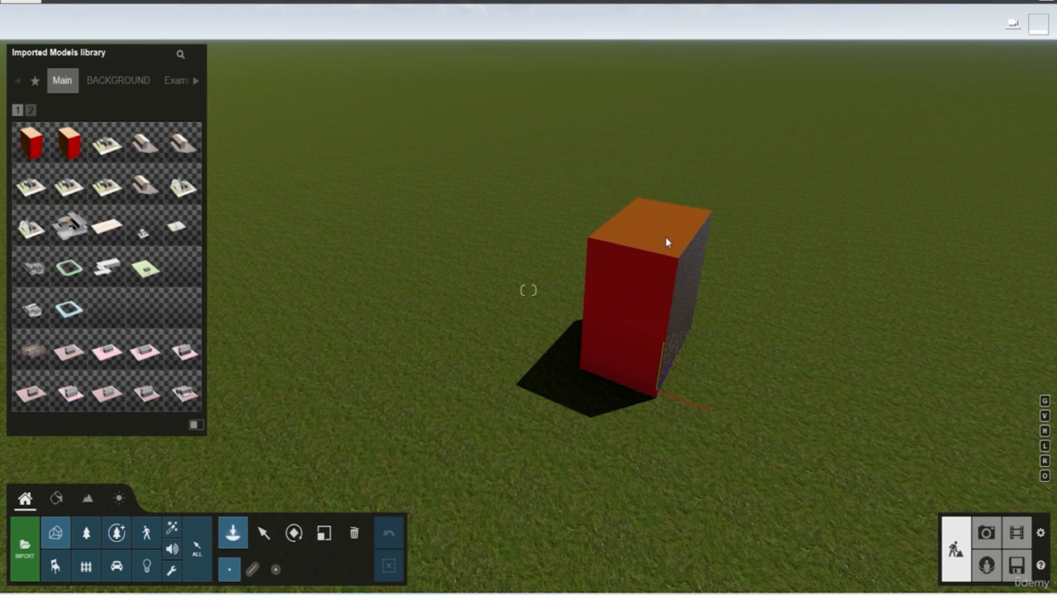
Select the red Color A05 face of the box model for material editing
click(55, 501)
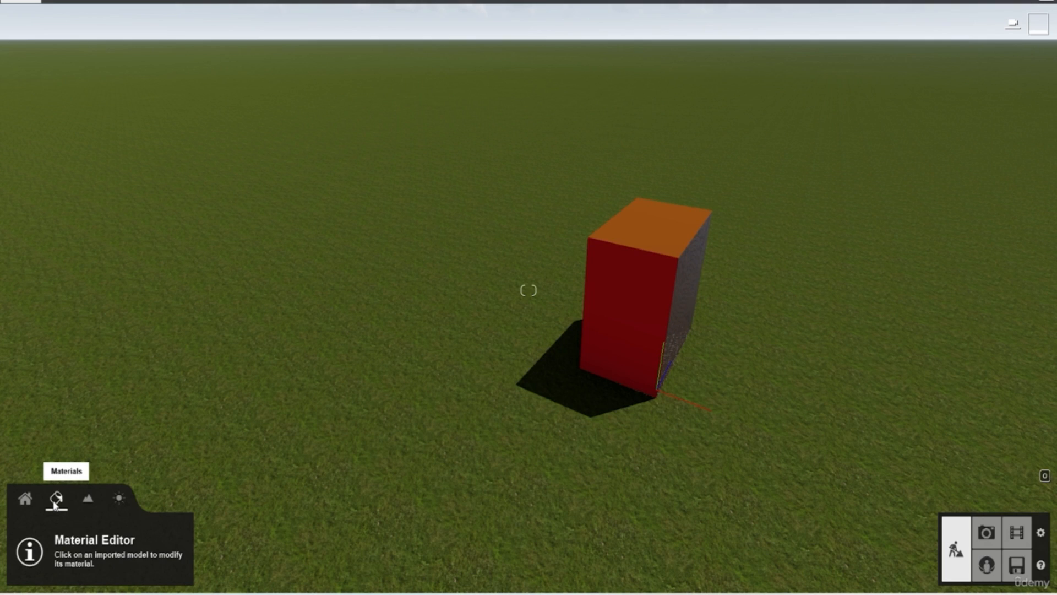
key(w)
right_drag(587, 382, 374, 457)
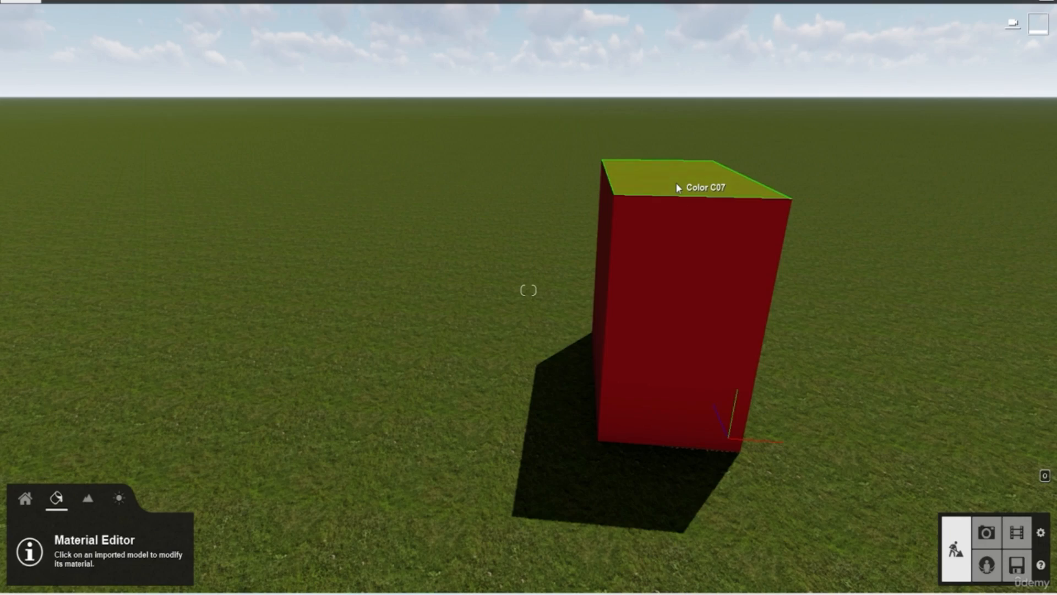
right_drag(620, 243, 595, 331)
key(s)
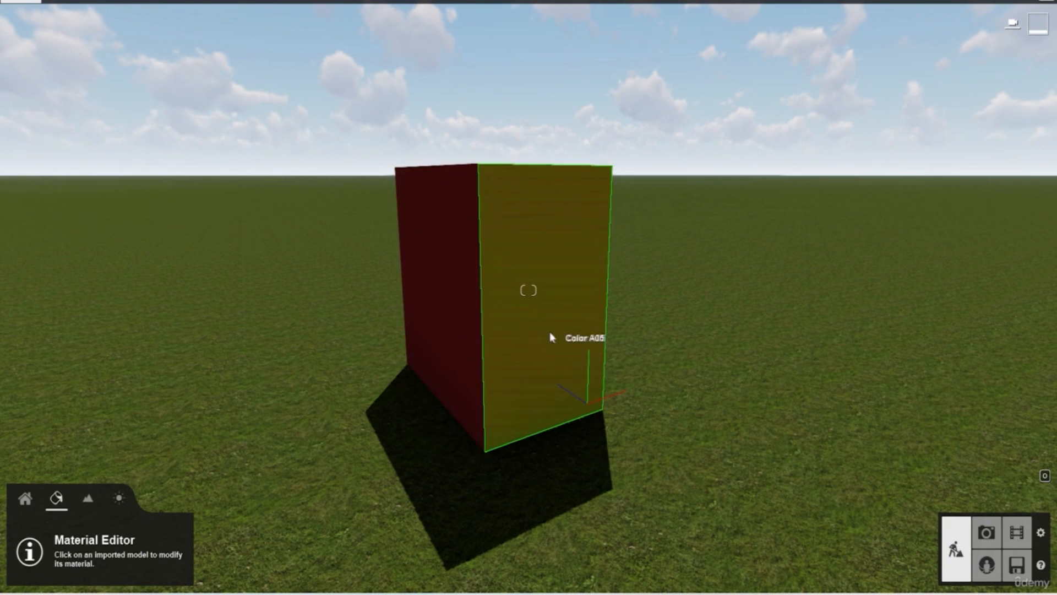
click(544, 312)
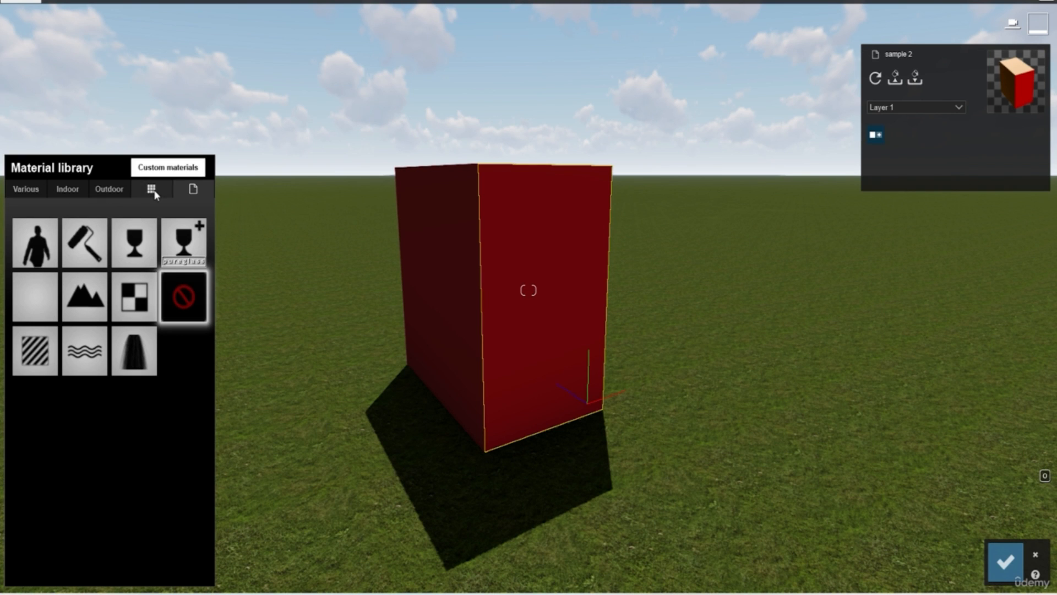
Apply the Ground 025 2048 material from the Various category to the selected box face and inspect it up close
click(27, 189)
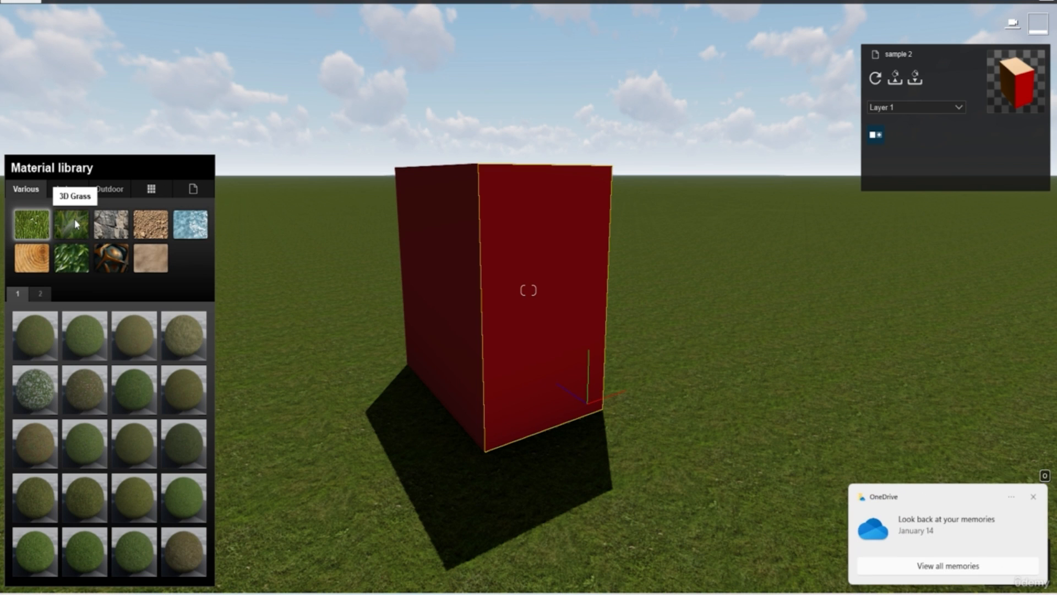
click(1031, 496)
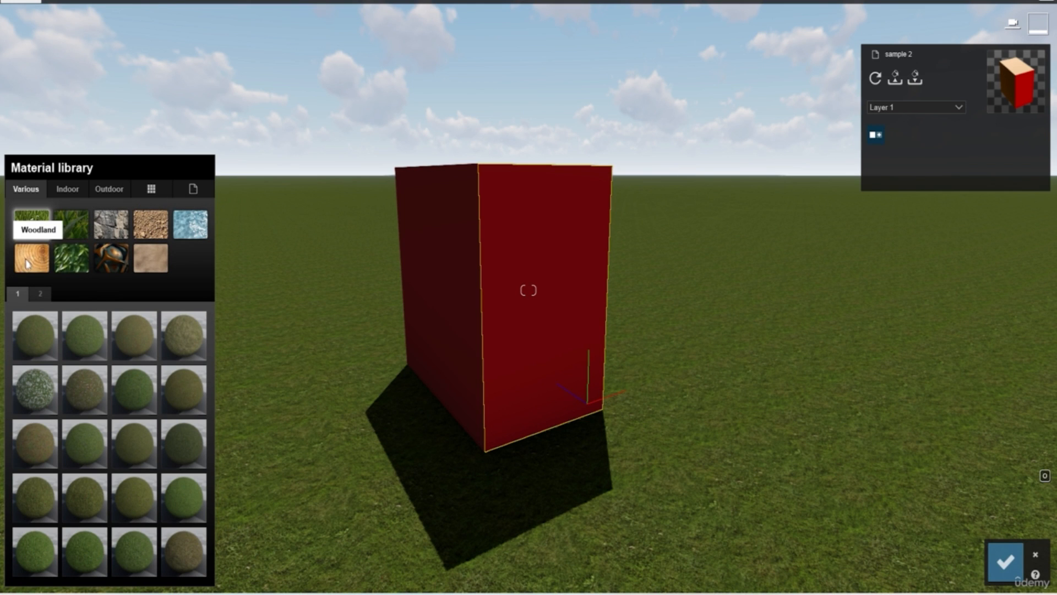
click(41, 392)
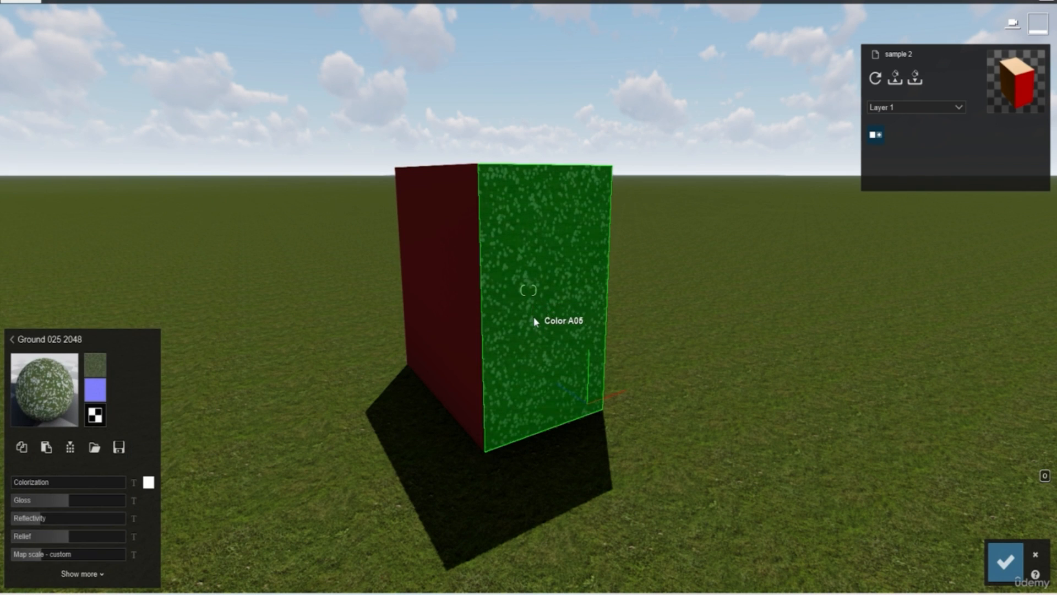
scroll(552, 288, up, 3)
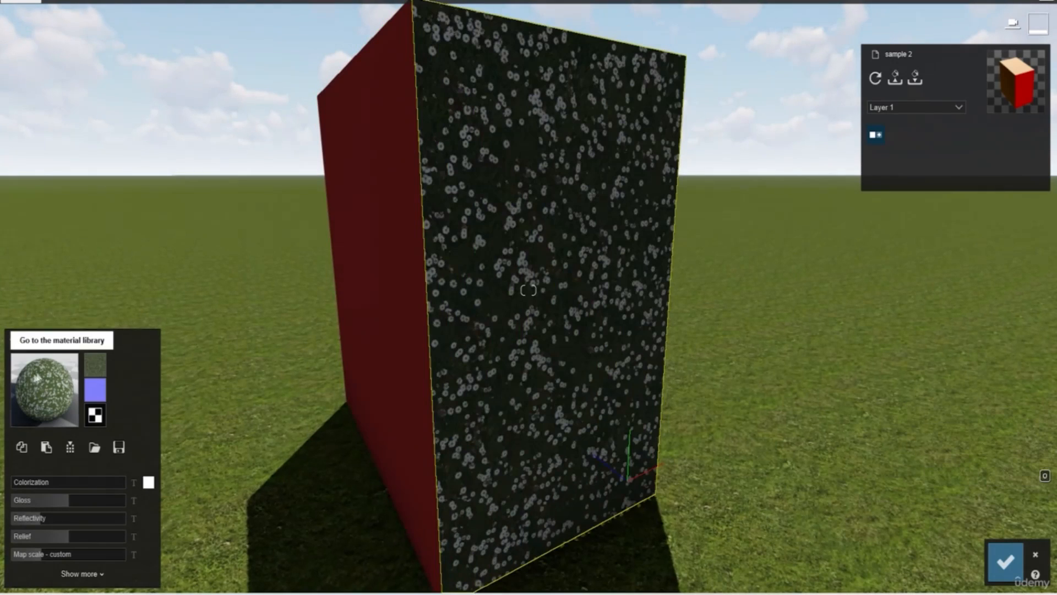
Replace the face's material with the leafy 3D Grass material from the Various category
click(38, 380)
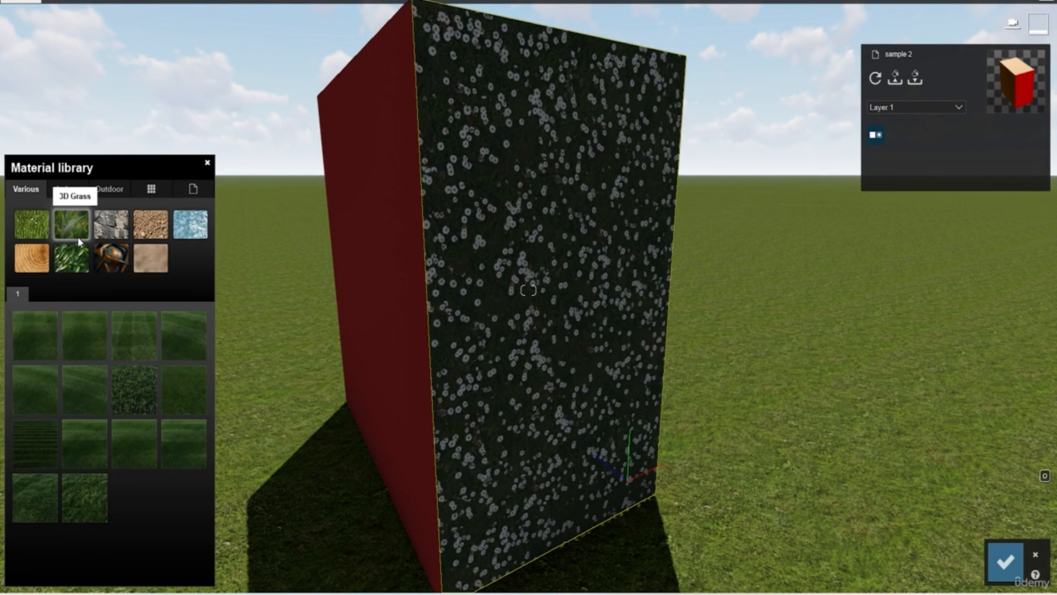
click(138, 391)
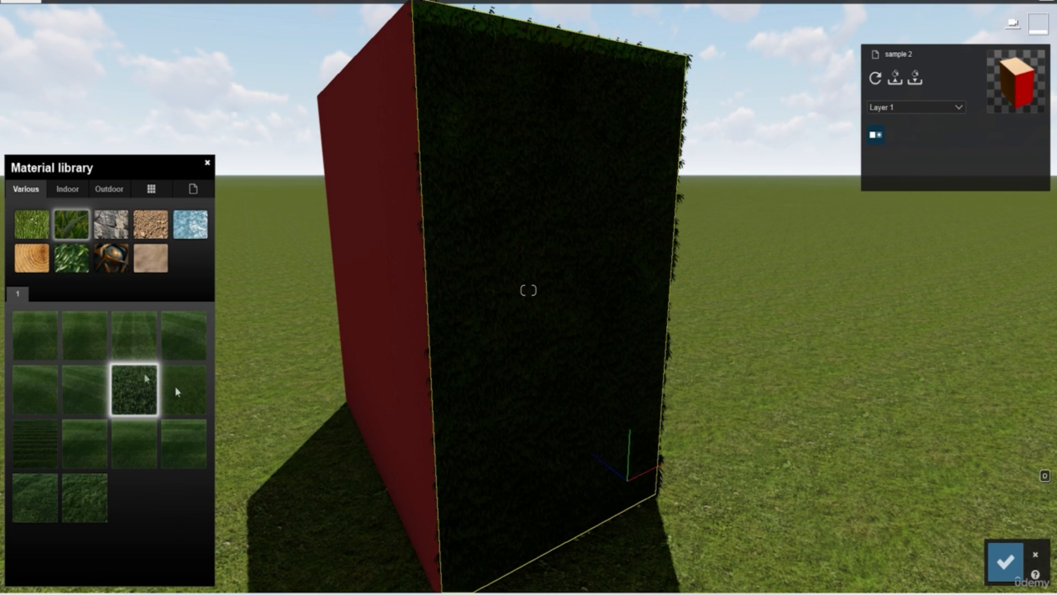
Browse the Indoor materials, including the Tiles category, and examine the box's faces from another side
click(70, 189)
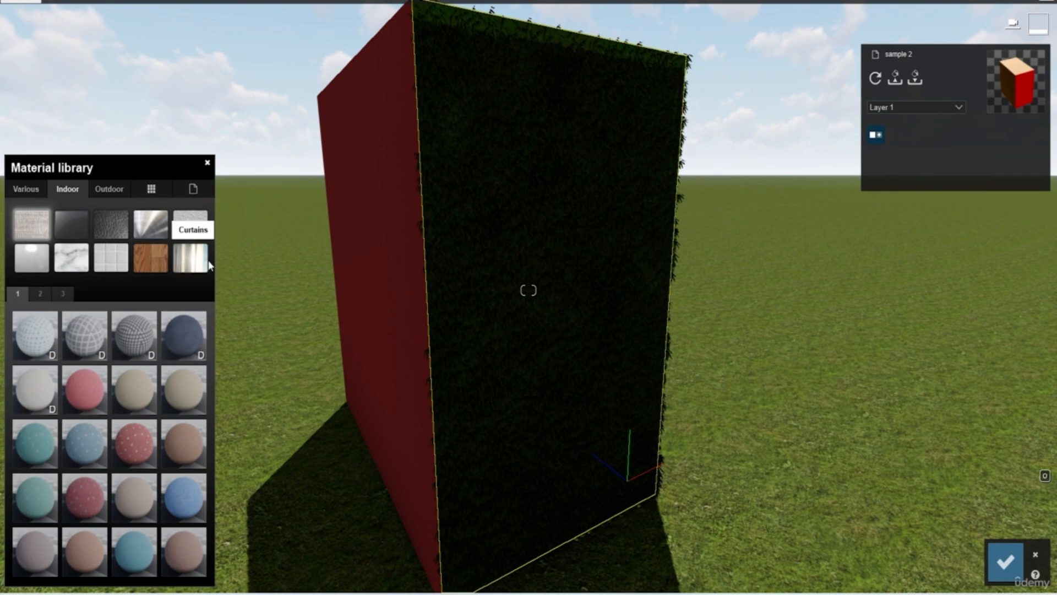
right_drag(467, 400, 614, 361)
key(s)
key(s)
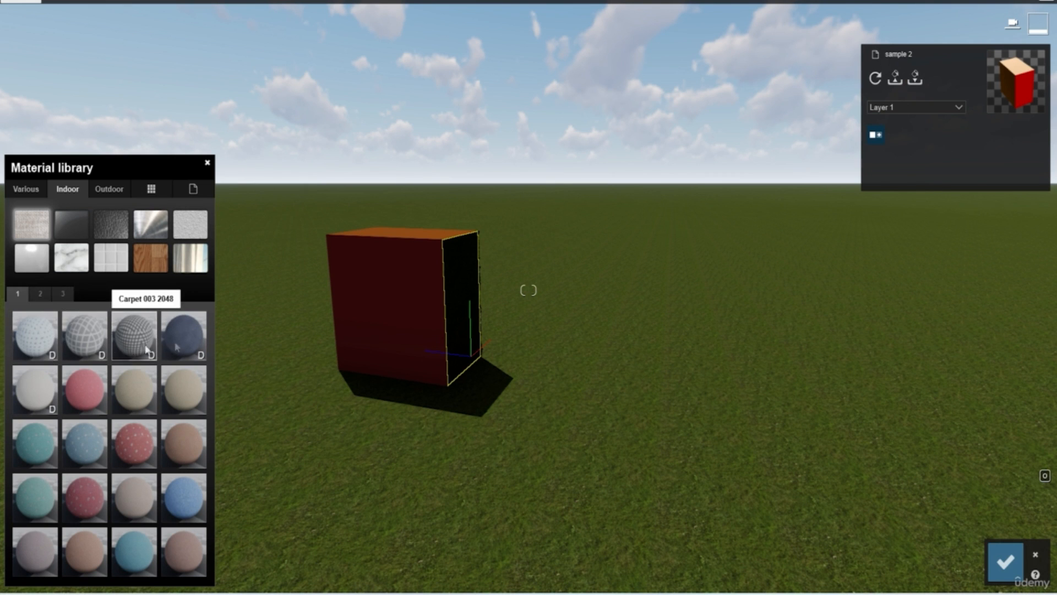
scroll(375, 240, up, 3)
scroll(466, 289, down, 3)
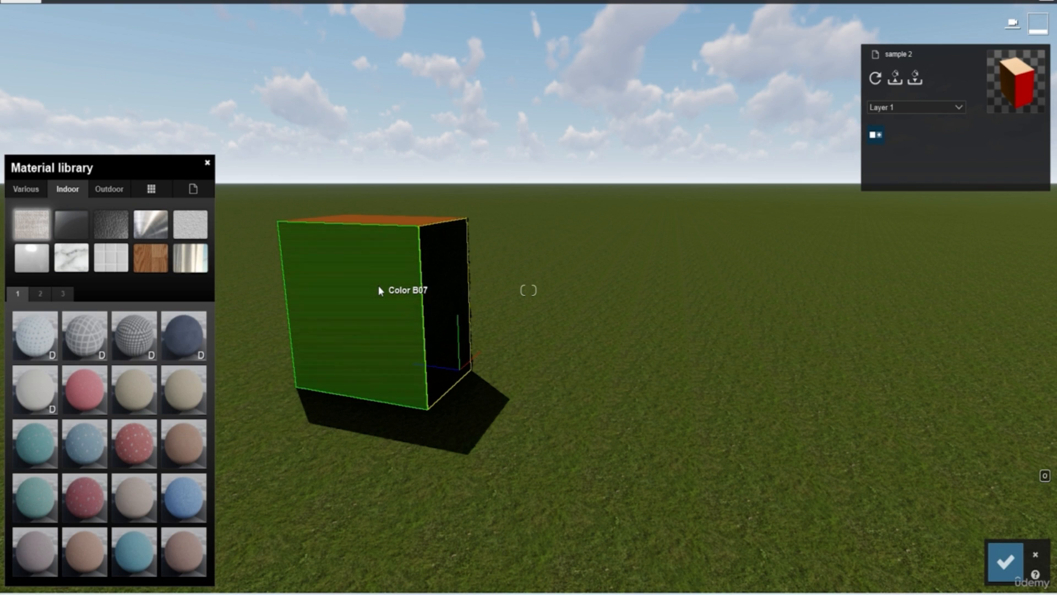
click(109, 258)
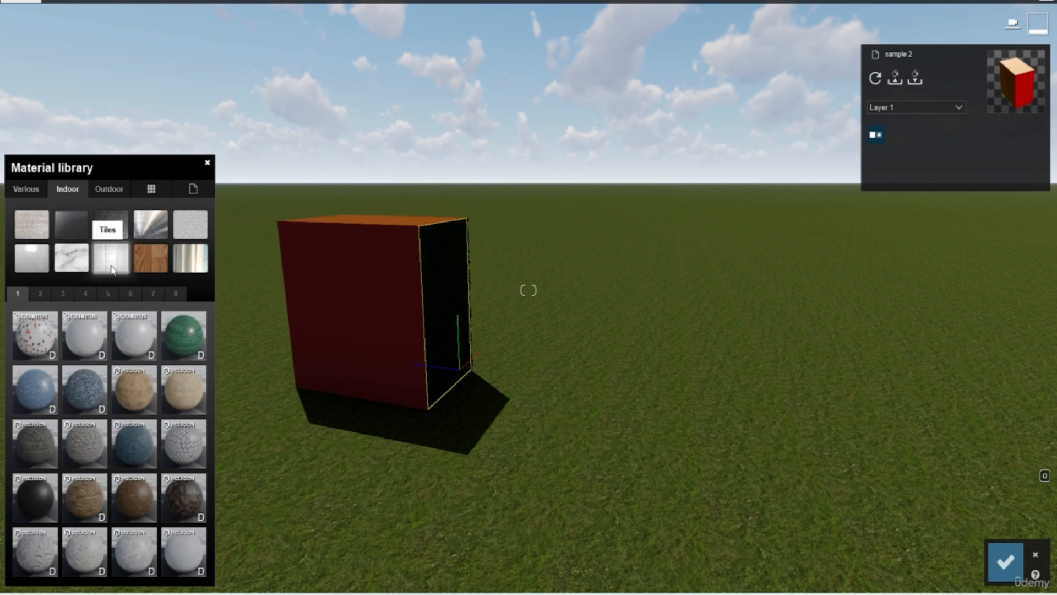
Apply the Evermotion Stone 001 2048 material from the Indoor materials to the box's top face and inspect it up close
right_drag(373, 361, 503, 350)
key(w)
click(466, 424)
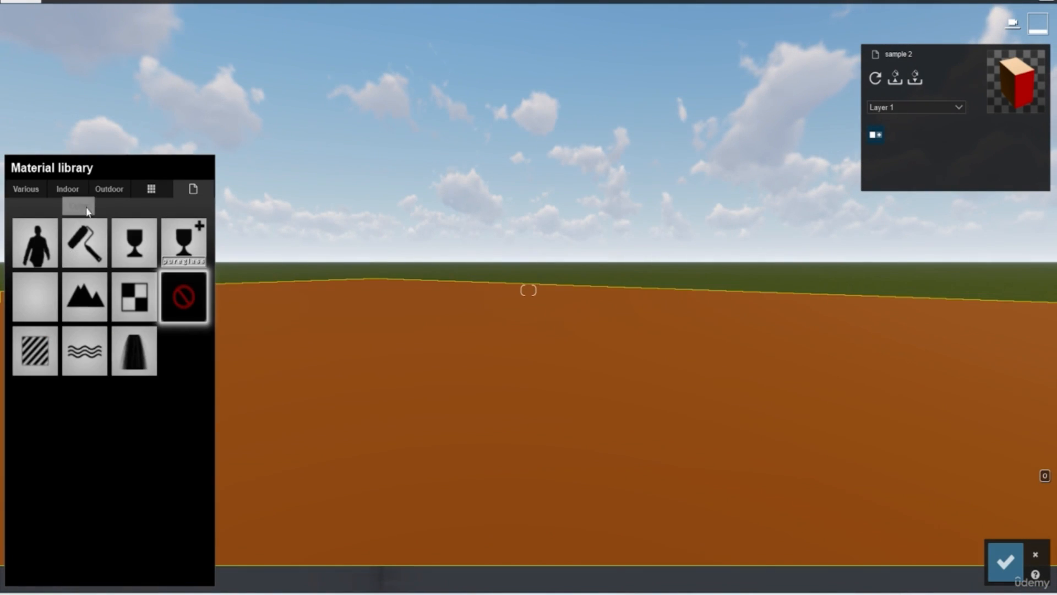
click(65, 189)
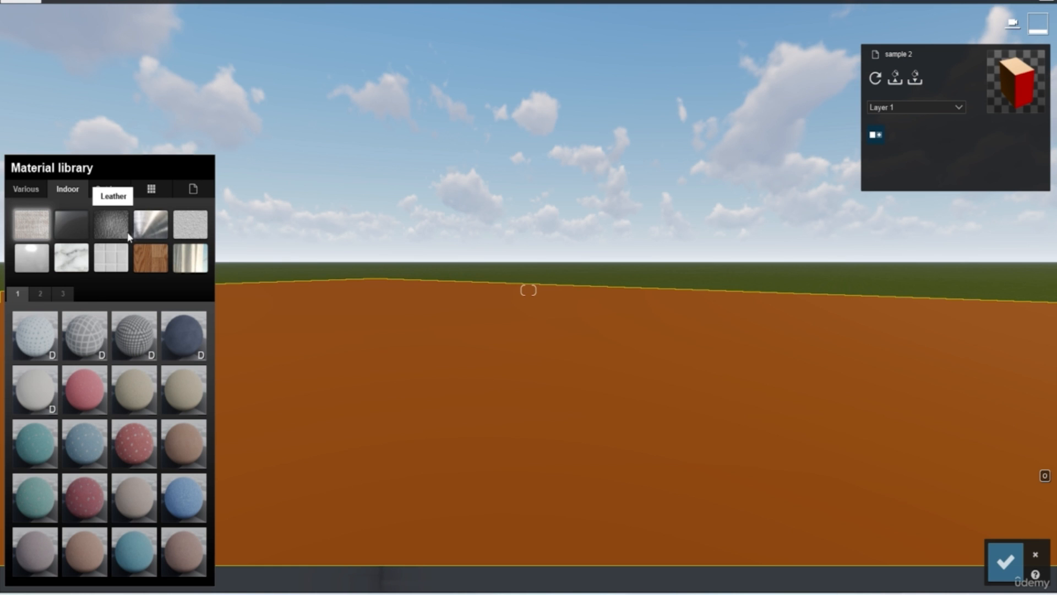
click(72, 256)
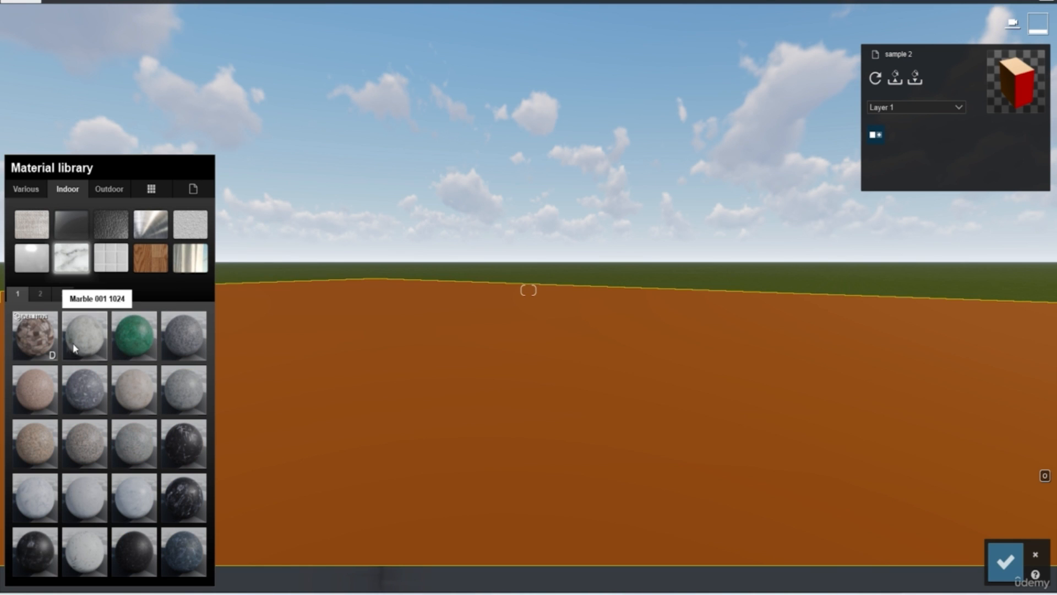
click(34, 334)
click(480, 431)
right_drag(479, 431, 507, 354)
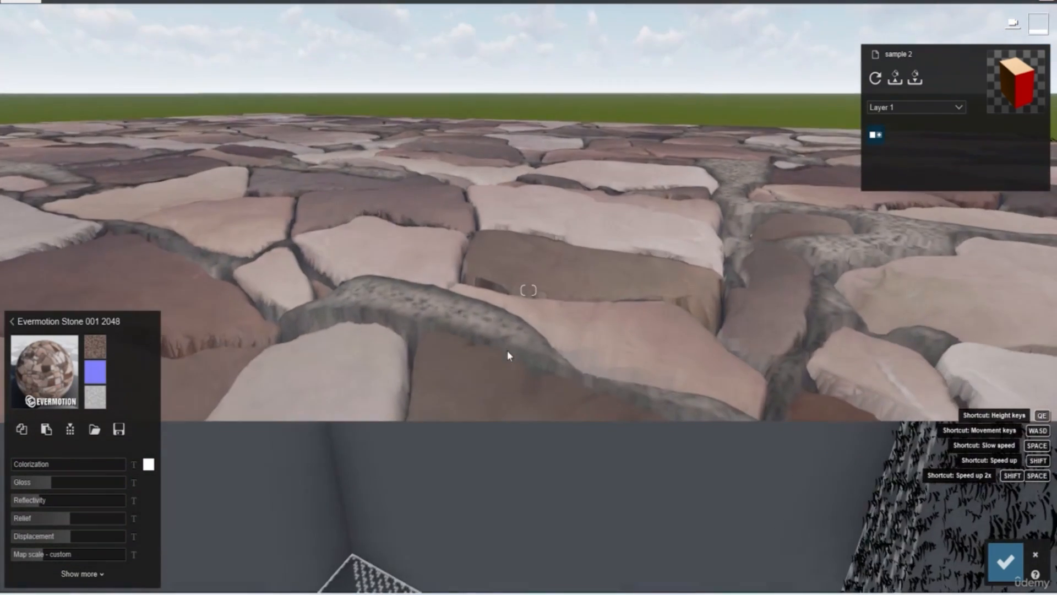
Set the stone material's displacement to 0.4 and return to the material library
scroll(507, 354, down, 3)
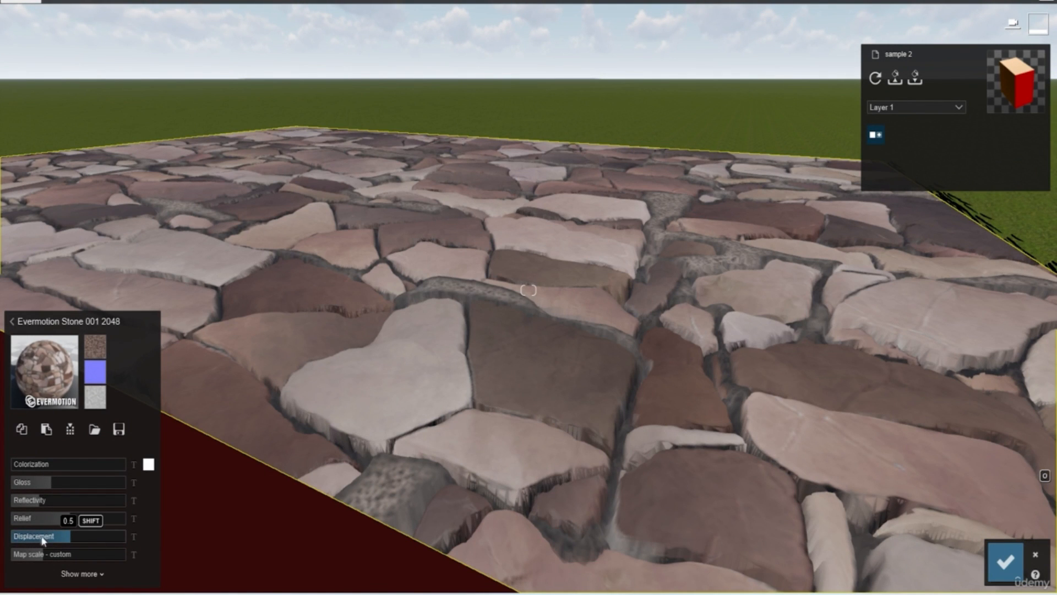
mouse_move(69, 535)
mouse_down()
mouse_move(49, 535)
mouse_move(136, 535)
mouse_move(57, 517)
mouse_up()
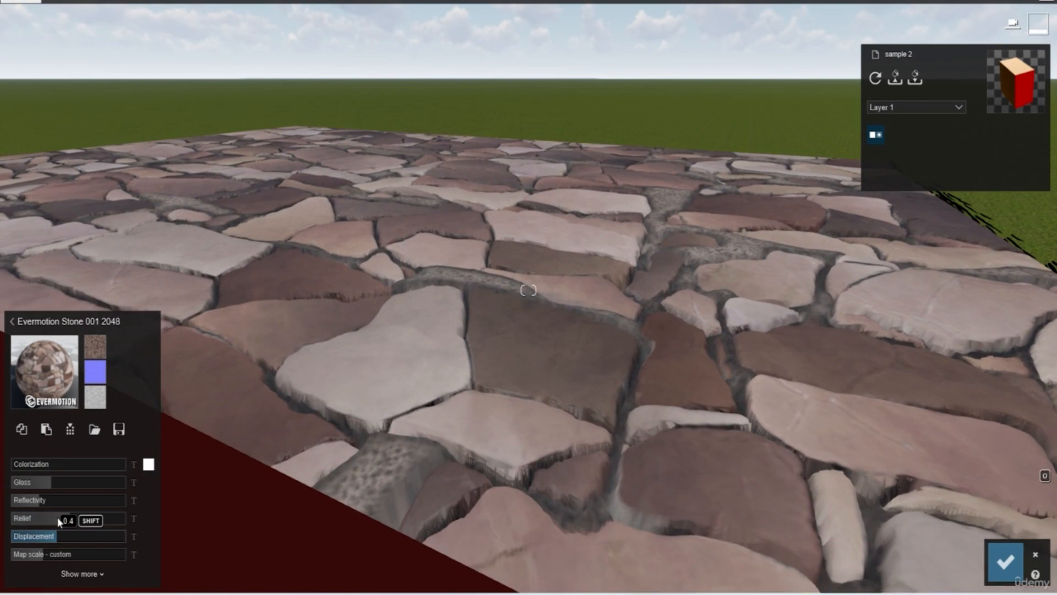
click(12, 325)
scroll(567, 245, down, 5)
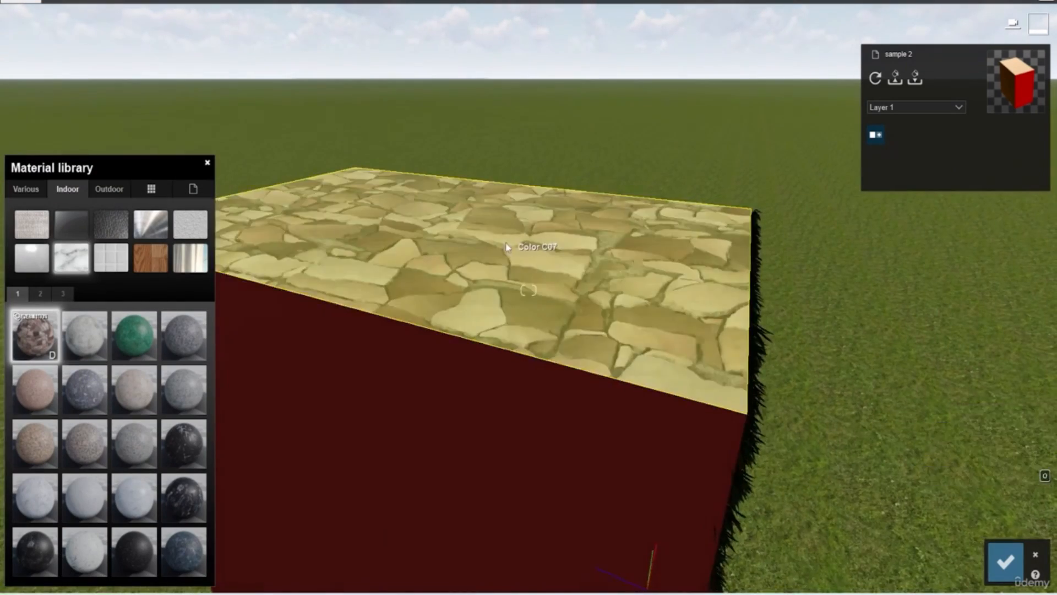
scroll(576, 227, down, 3)
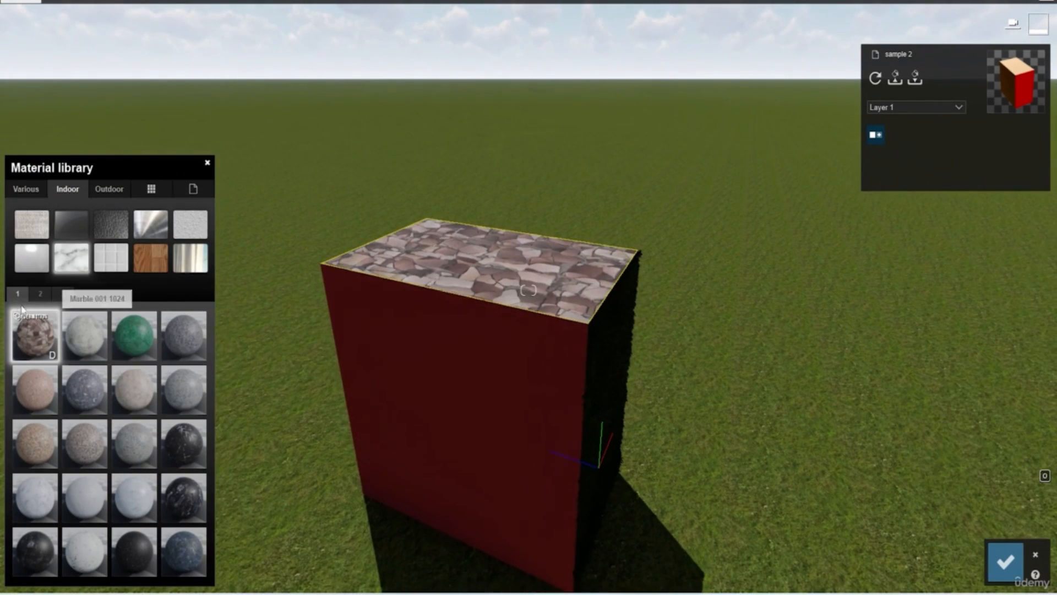
Assign the Standard material to the red Color B07 side face of the box
click(533, 273)
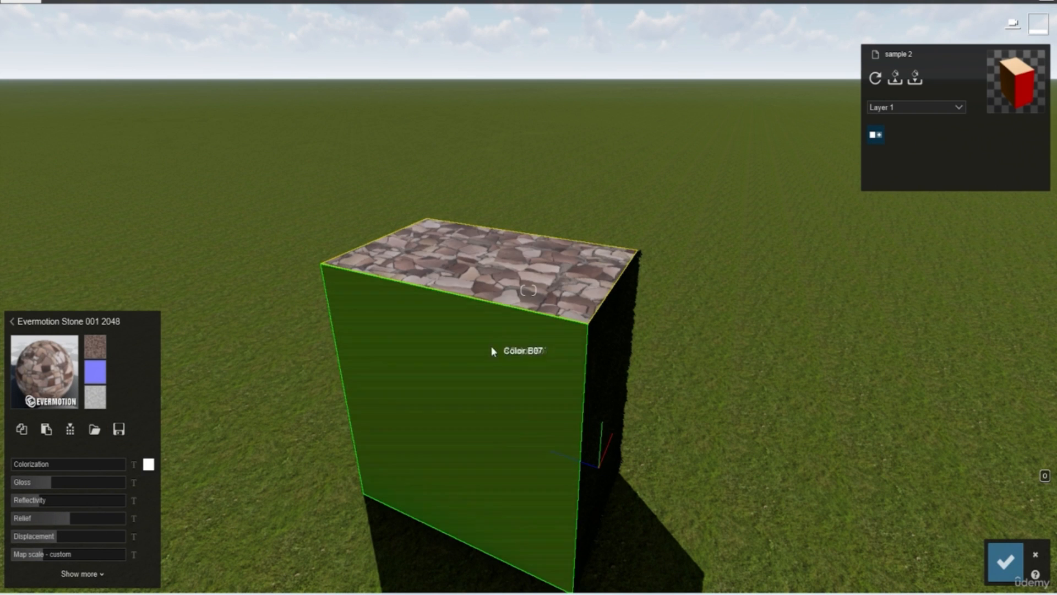
click(497, 360)
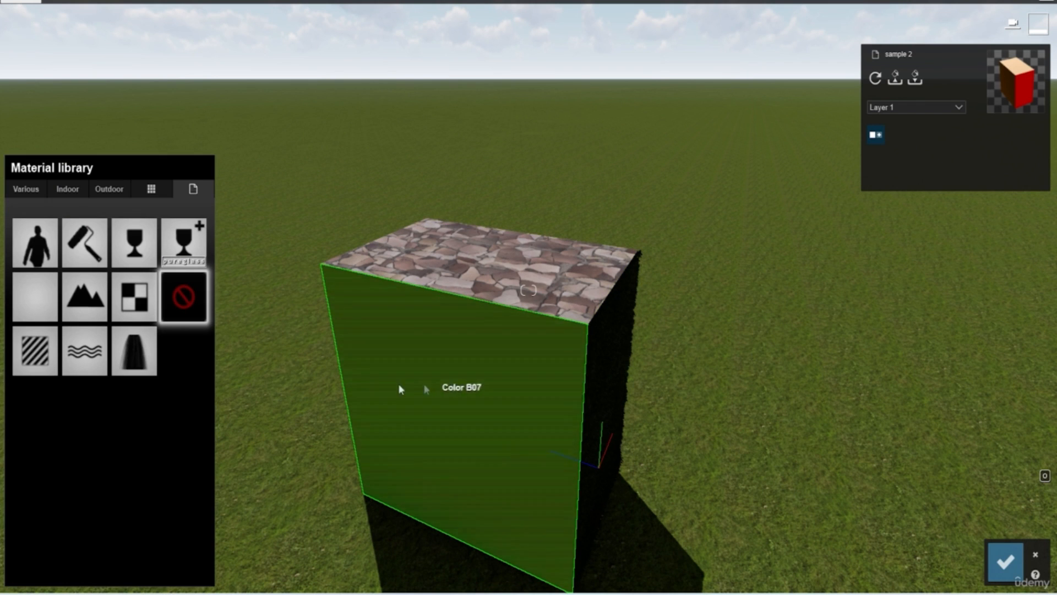
click(38, 358)
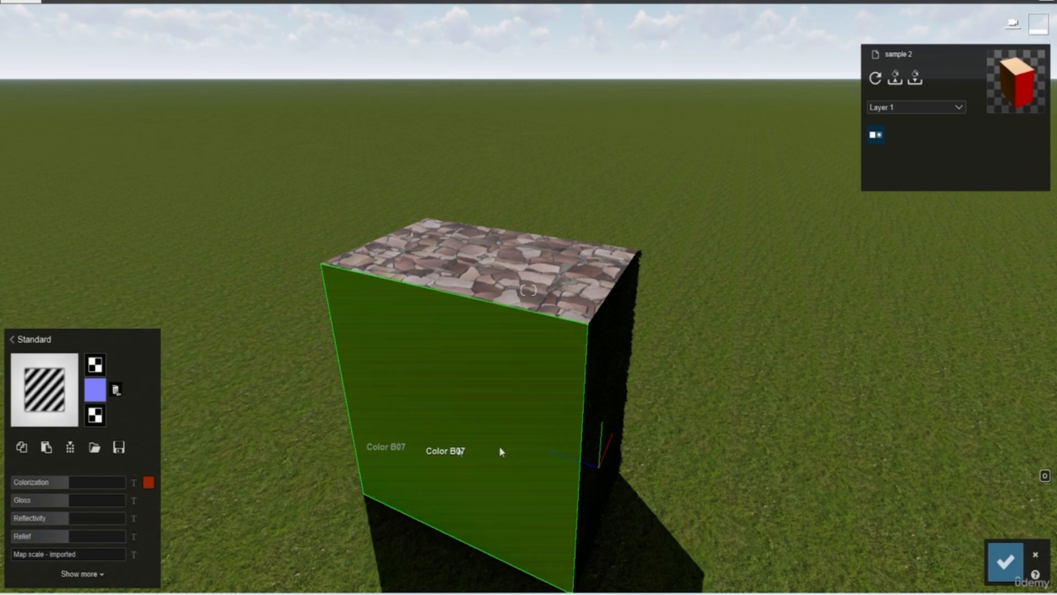
right_drag(266, 406, 57, 437)
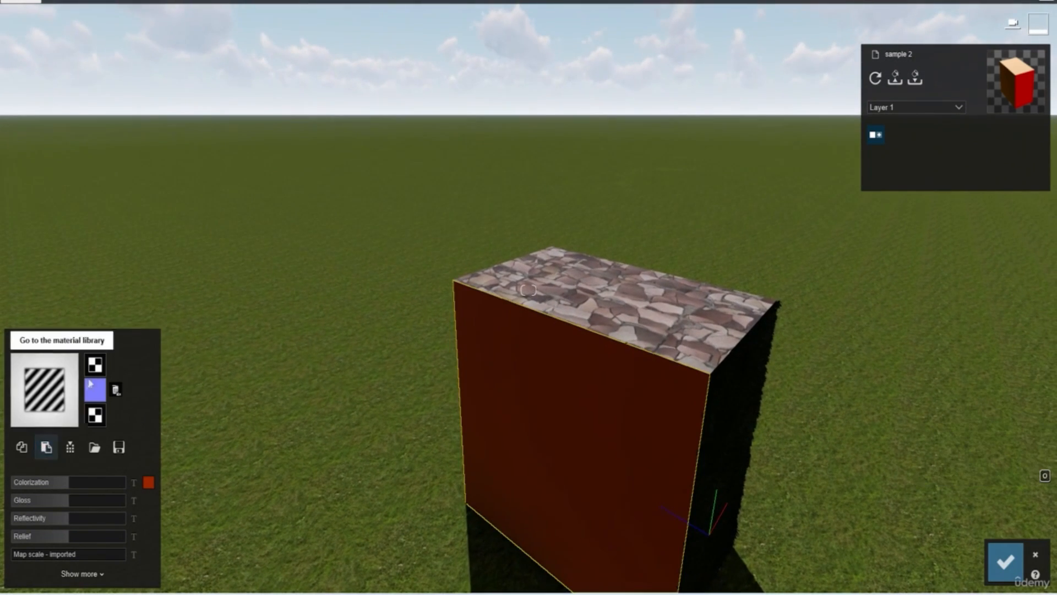
Load the ueqmbioew_2K_Albedo.jpg texture from the Megascans folder as the Standard material's color map and examine the side face
click(98, 365)
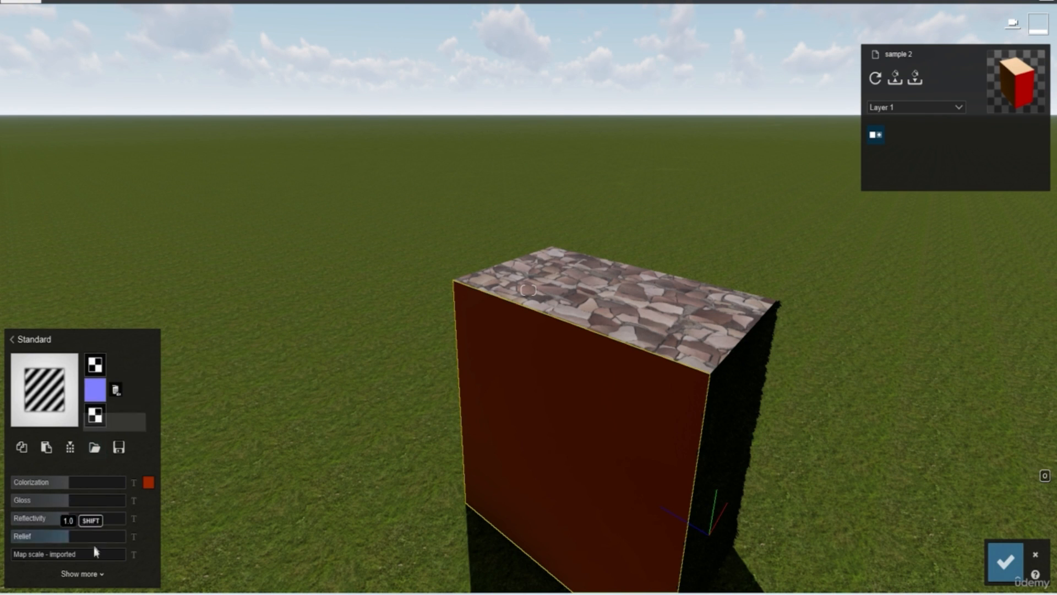
click(100, 572)
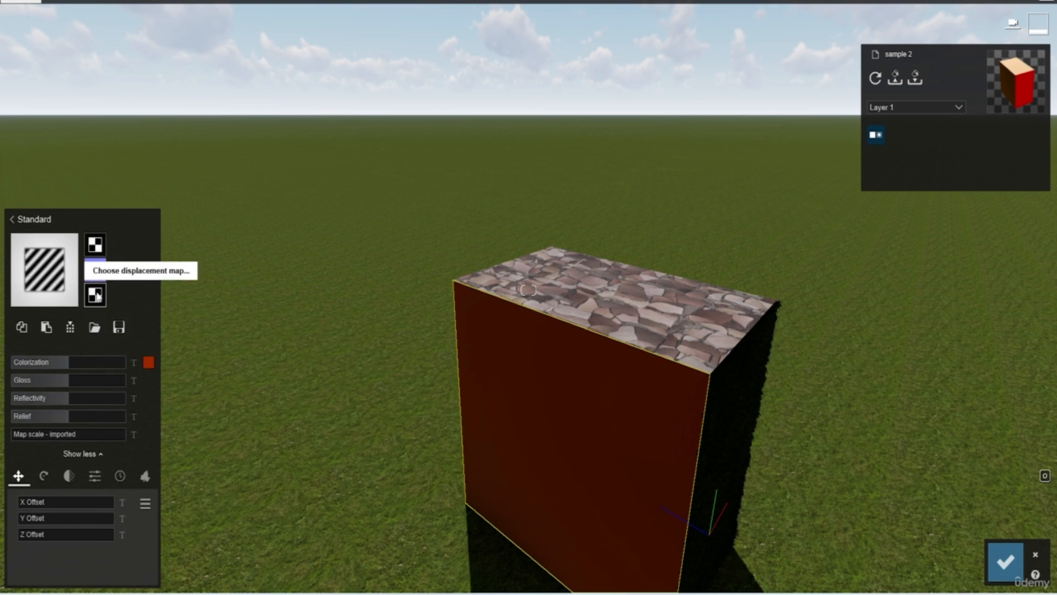
click(95, 244)
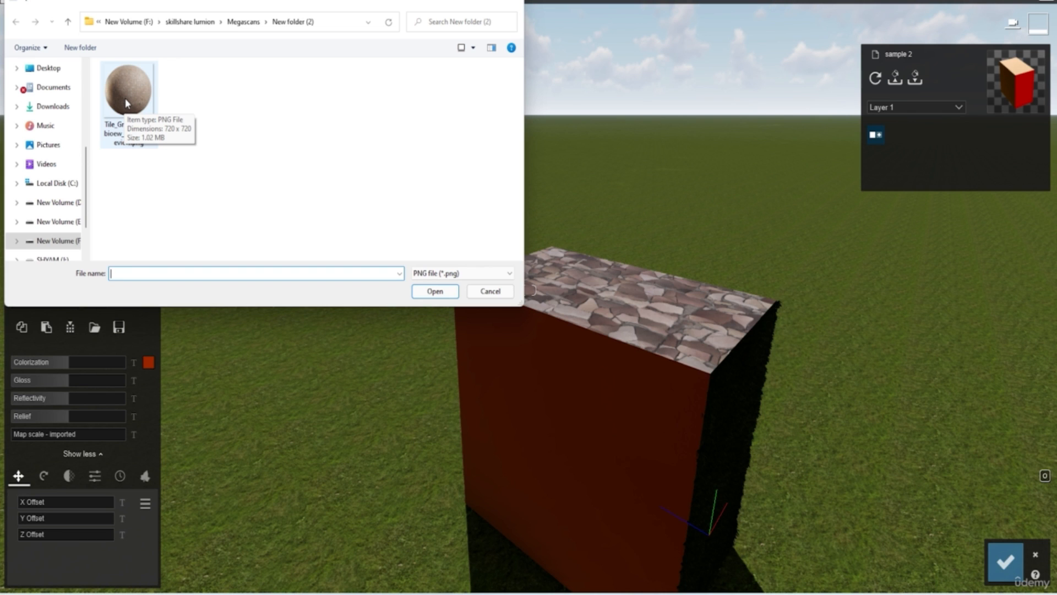
click(487, 274)
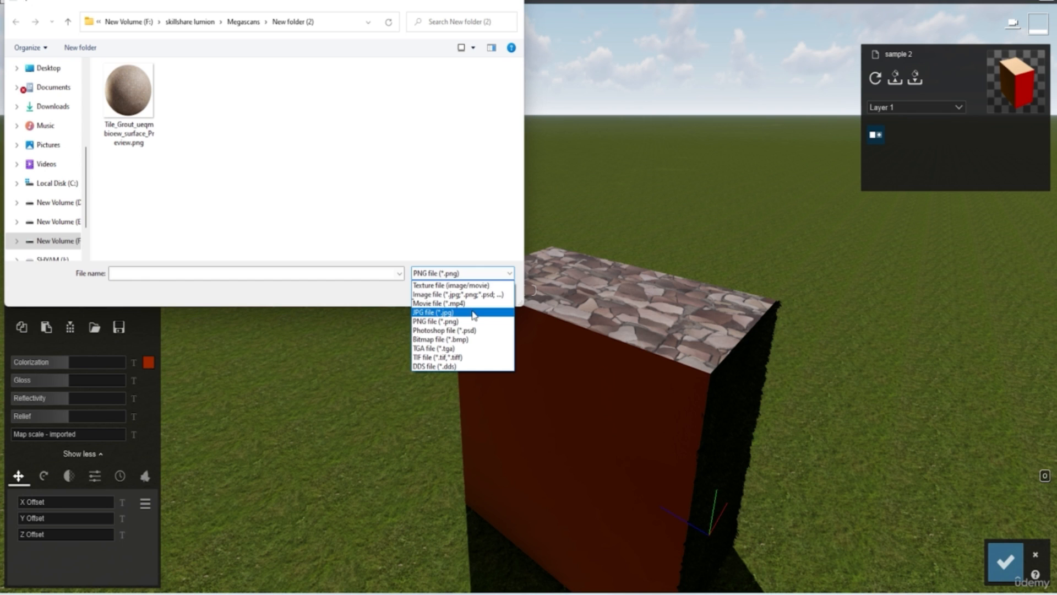
click(472, 285)
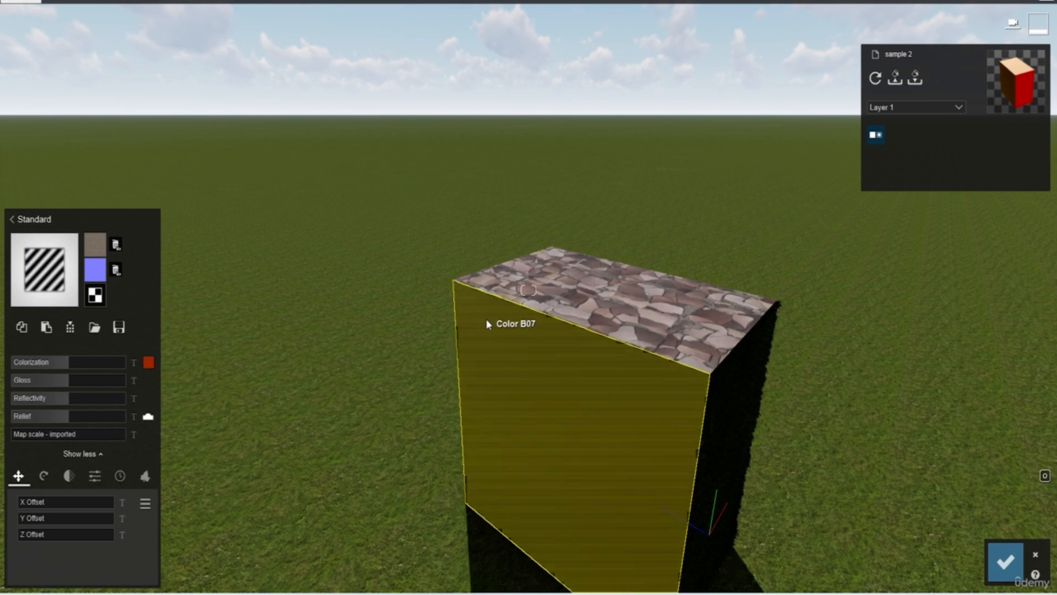
right_drag(490, 320, 573, 352)
scroll(572, 350, up, 3)
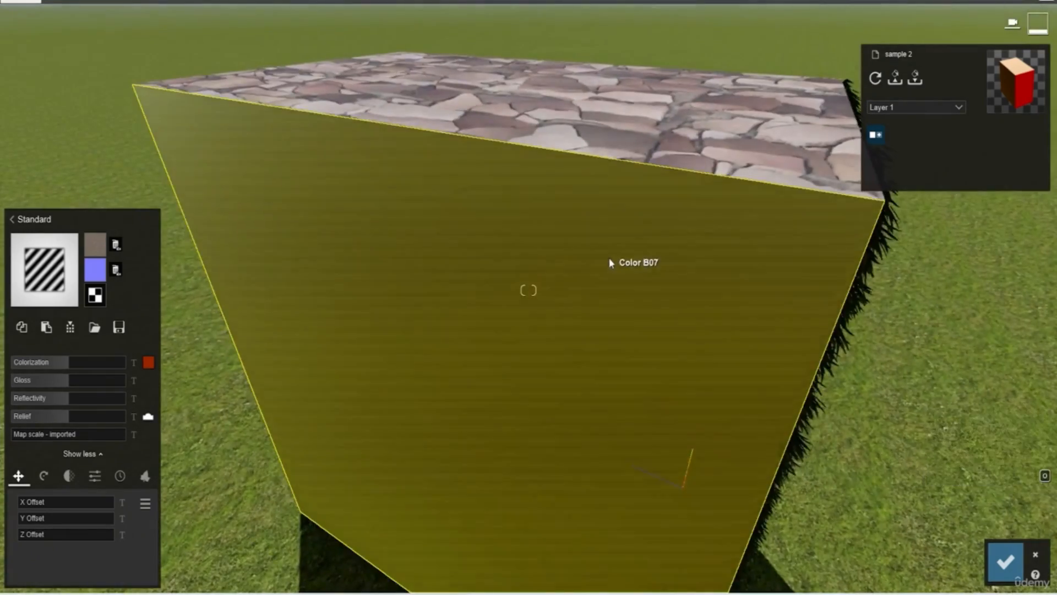
scroll(609, 258, up, 1)
scroll(609, 263, down, 5)
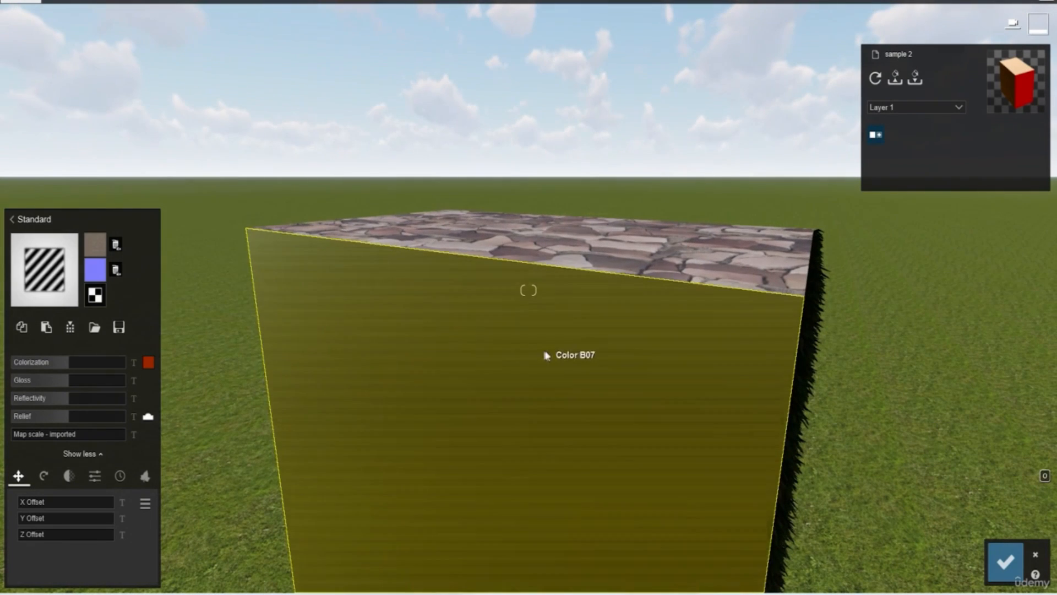
Load ueqmbioew_2K_Normal.jpg as the material's normal map and ueqmbioew_2K_Displacement.jpg as its displacement map
mouse_move(96, 270)
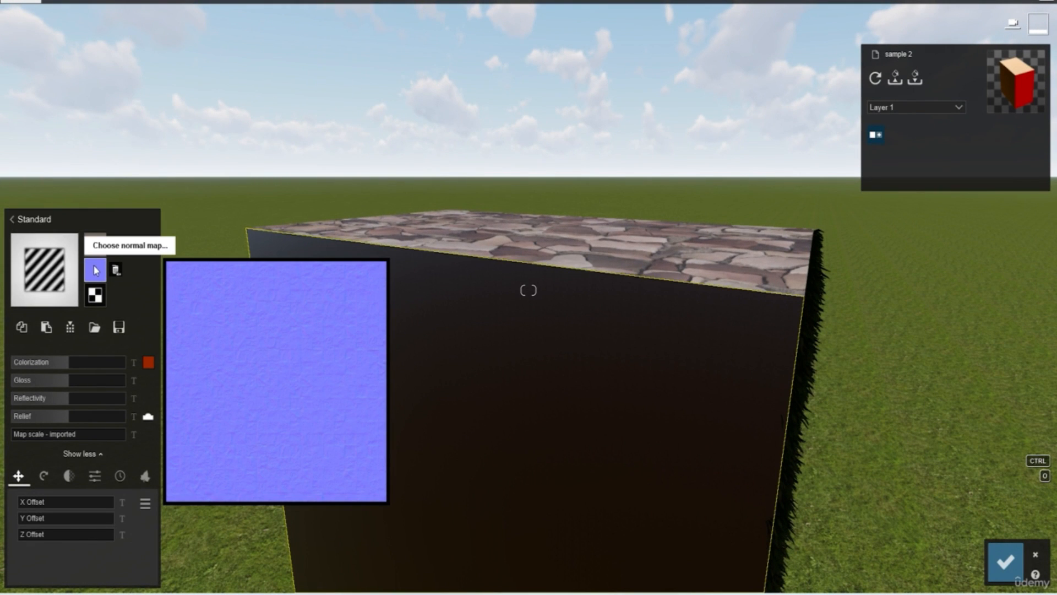
click(96, 270)
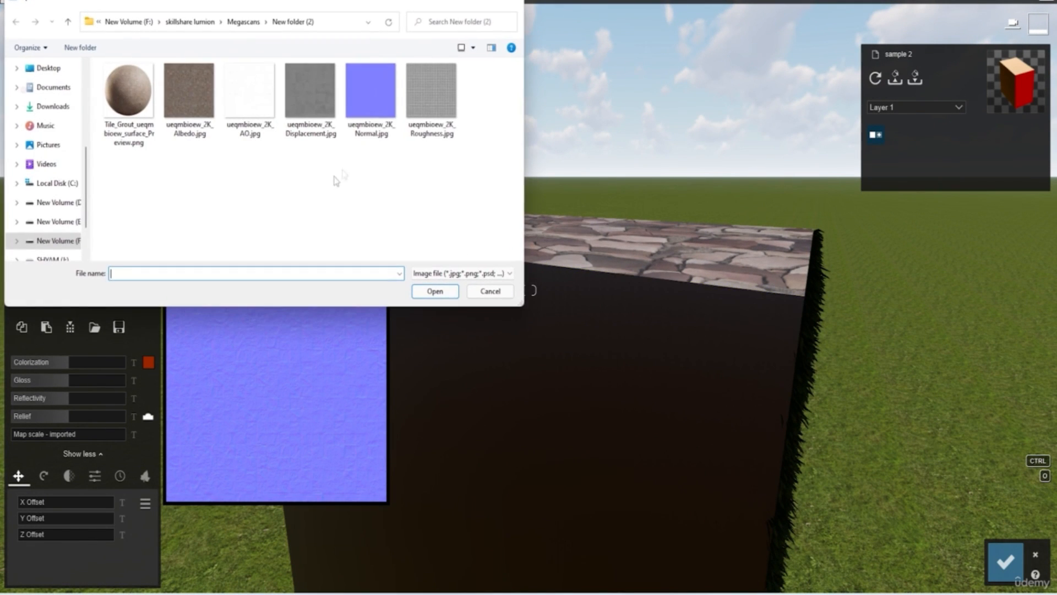
double_click(372, 108)
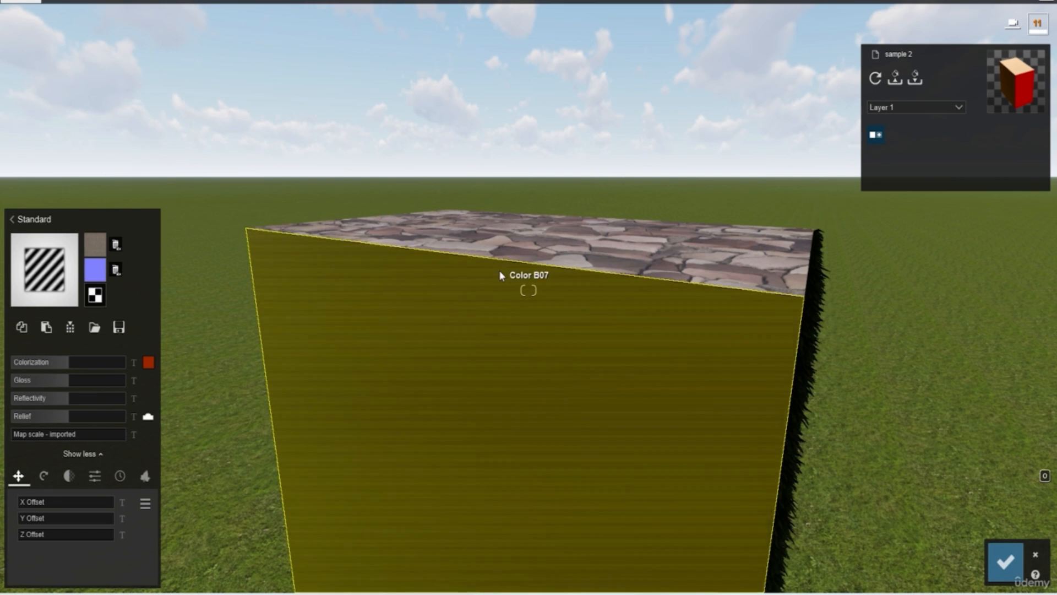
scroll(500, 275, down, 2)
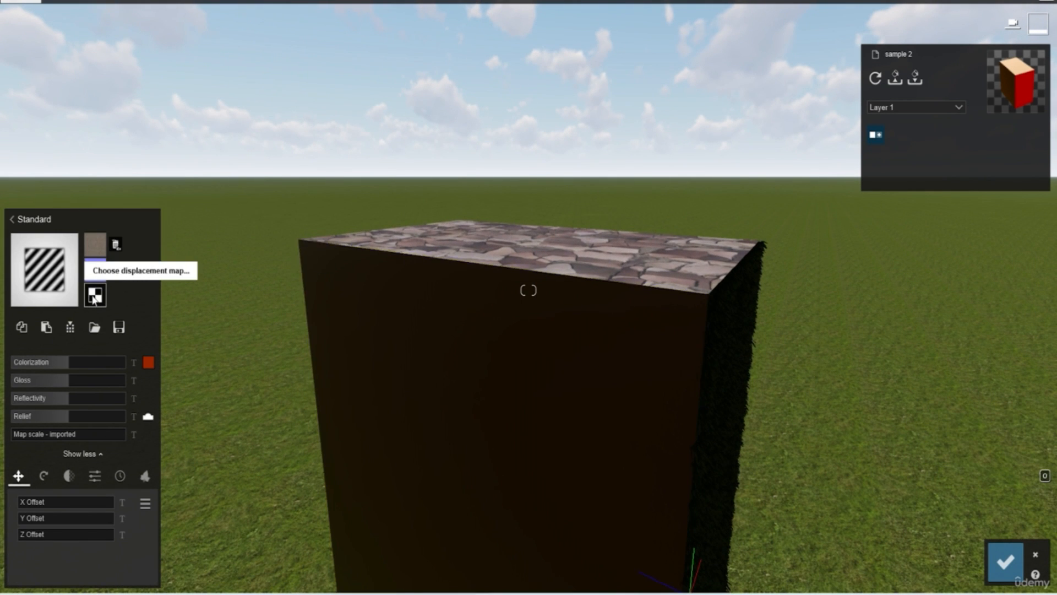
click(94, 298)
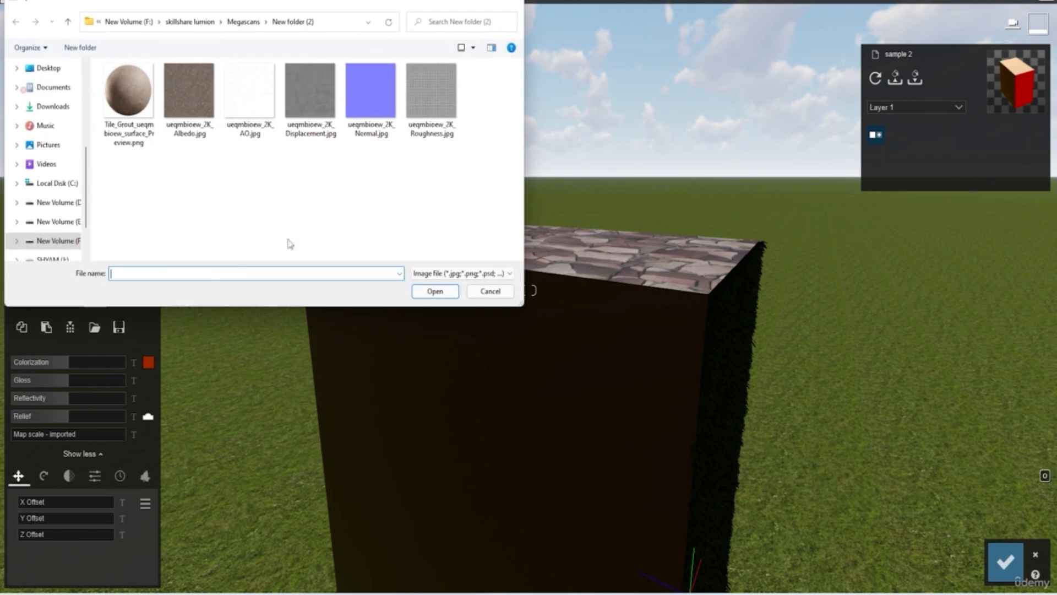
double_click(315, 112)
Lower the side face material's gloss to near minimum, with map scale 2.7 and reflectivity 0.3
key(w)
right_drag(484, 292, 463, 143)
key(w)
drag(65, 363, 17, 368)
drag(22, 436, 45, 436)
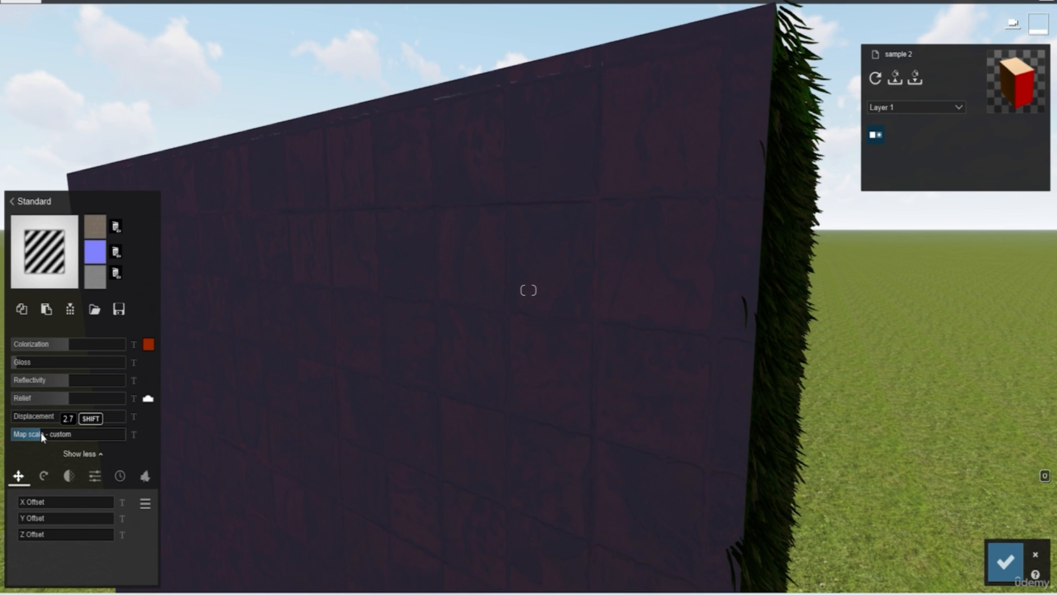
drag(65, 378, 29, 378)
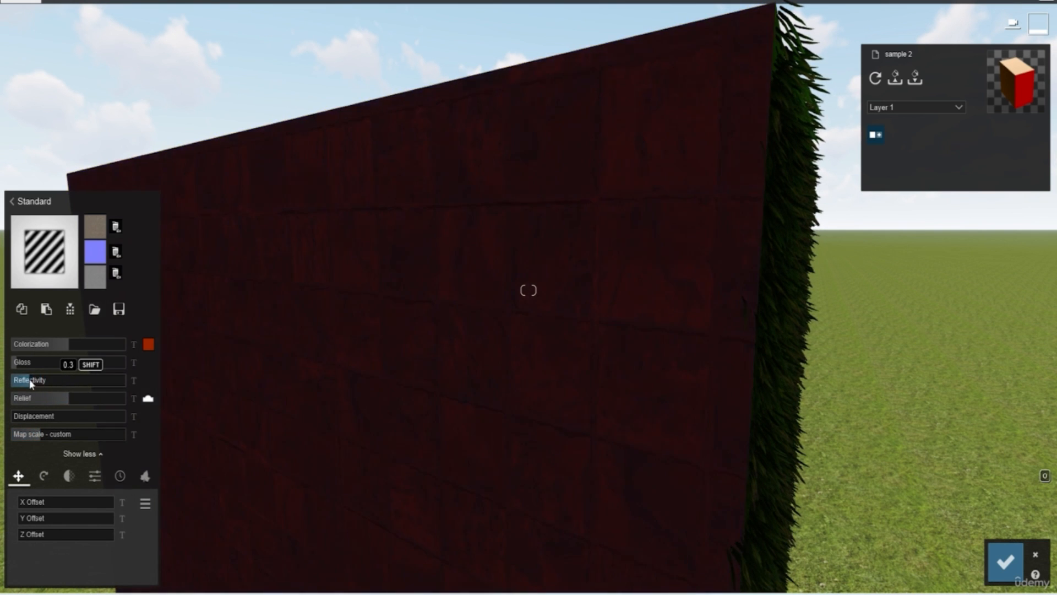
Raise the material's displacement to near maximum and check the tiled surface from close up and from farther away
scroll(588, 280, up, 3)
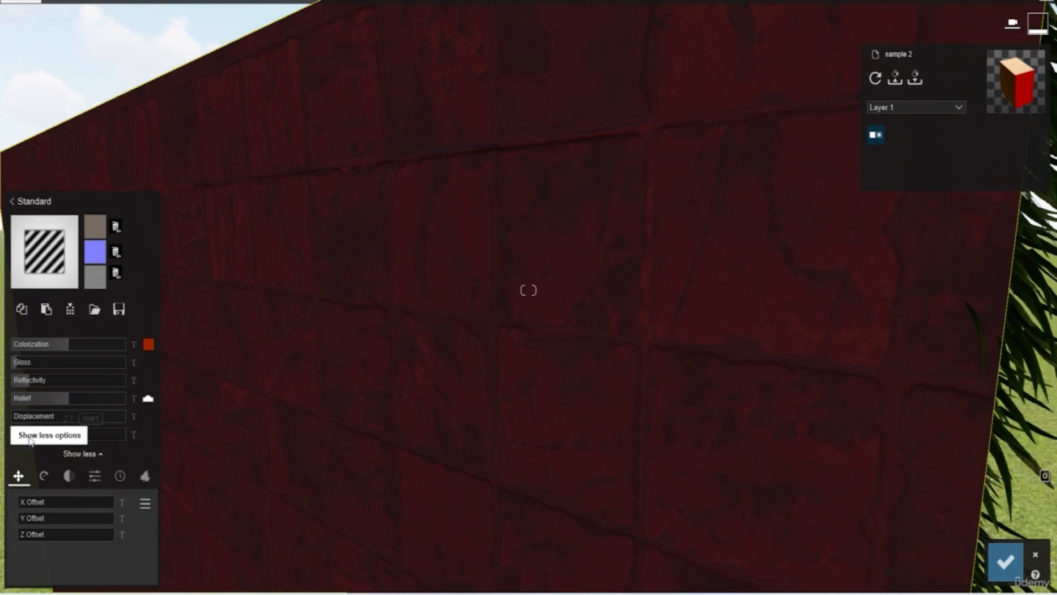
drag(31, 417, 111, 412)
right_drag(620, 385, 677, 377)
right_drag(480, 428, 533, 480)
key(s)
key(w)
key(s)
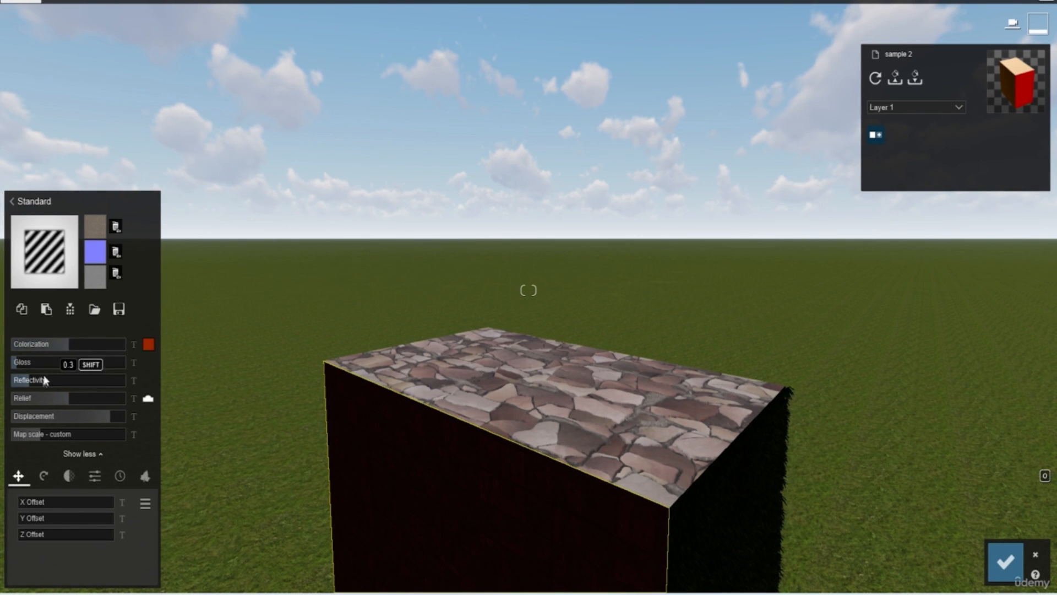
Set the material's colorization to 0.8 and change its tint to a light beige grey
drag(68, 345, 91, 346)
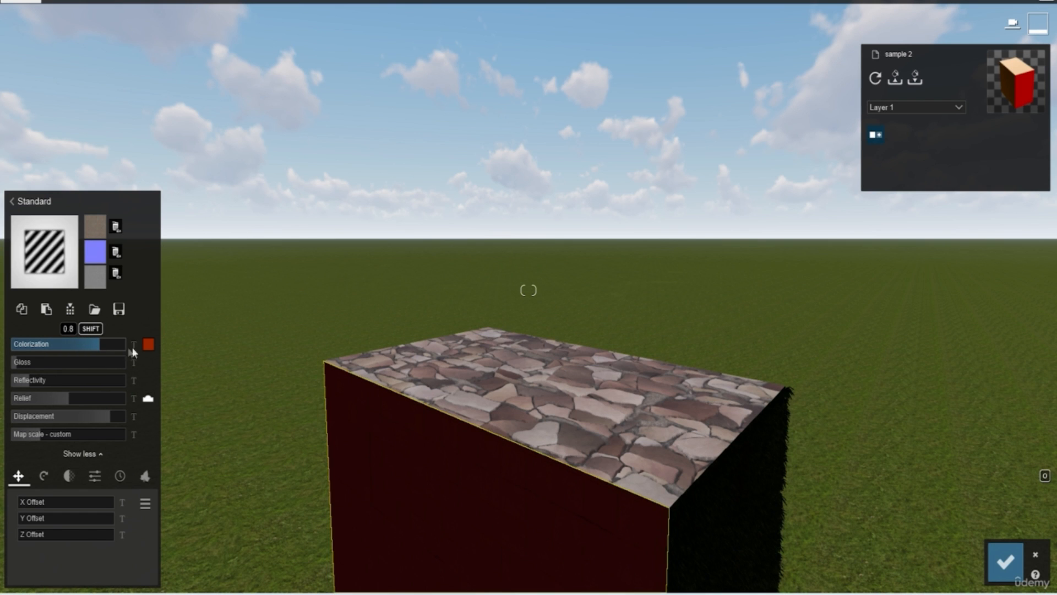
click(148, 344)
drag(253, 378, 175, 359)
right_drag(484, 359, 484, 396)
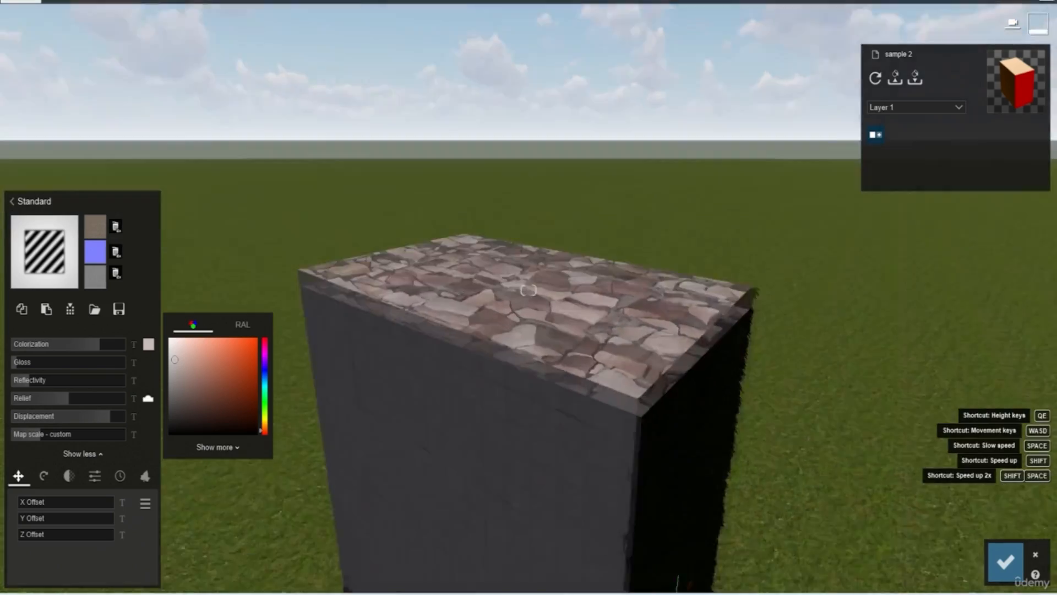
Try a relief of 1.4 on the tiled side face, and settle on a value slightly under half of the range
scroll(484, 359, up, 5)
scroll(484, 360, down, 6)
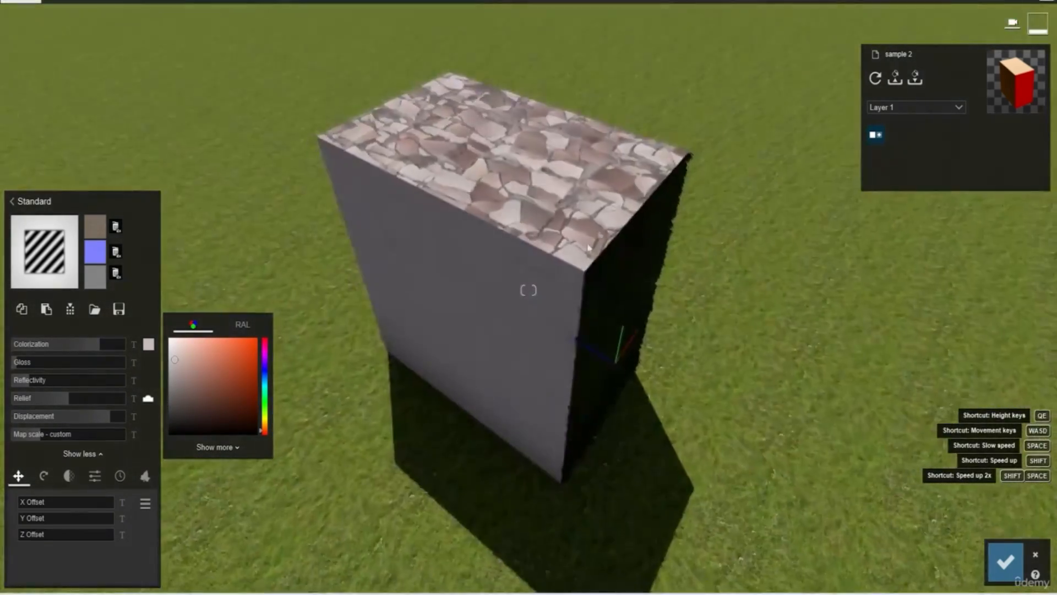
right_drag(588, 247, 554, 296)
scroll(554, 295, up, 3)
right_drag(512, 250, 482, 187)
drag(20, 363, 92, 402)
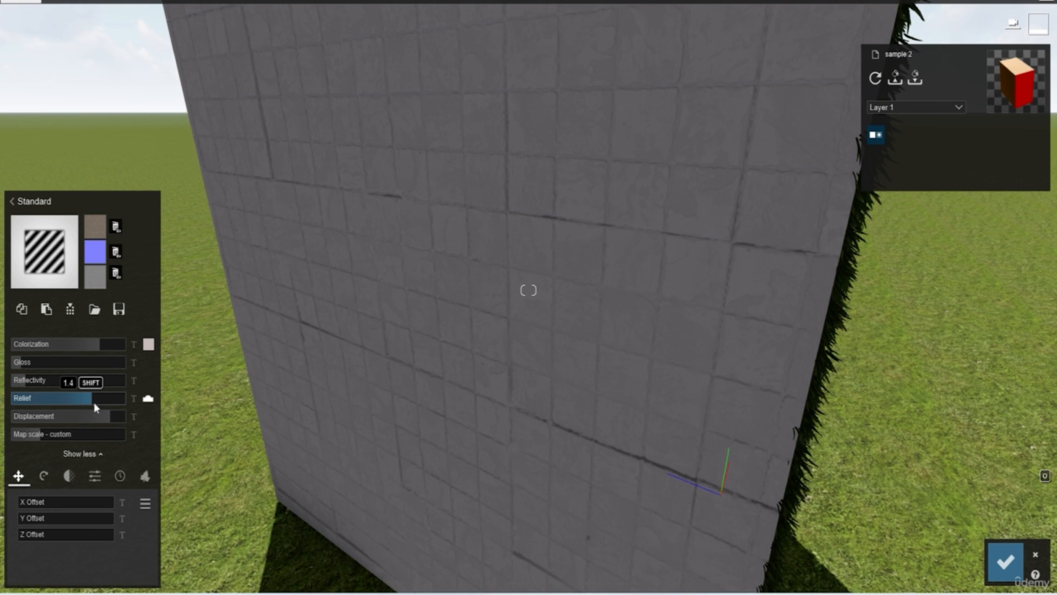
drag(112, 404, 55, 401)
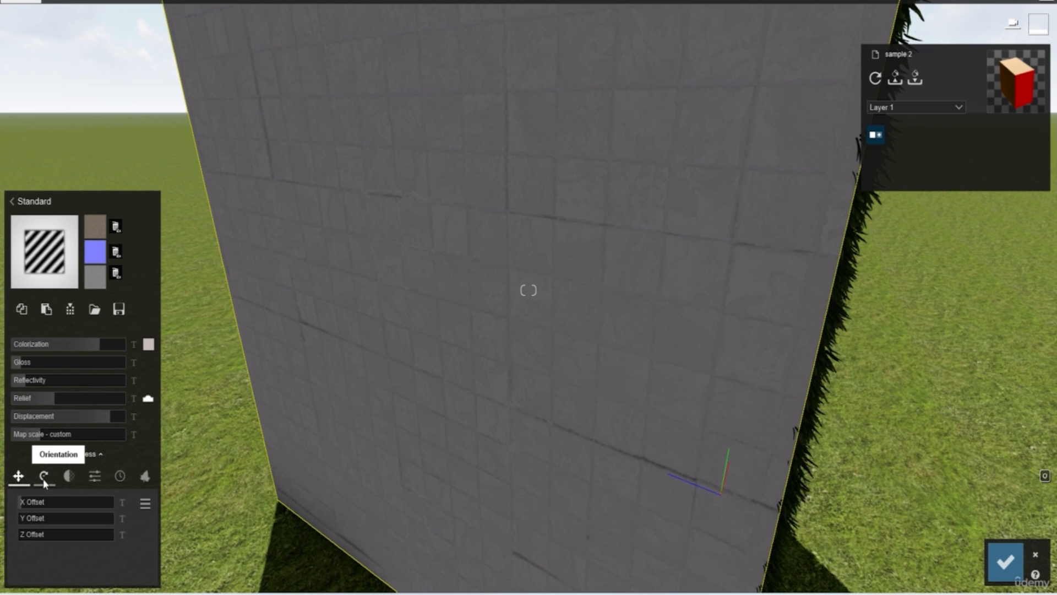
Rotate the tiled texture on the side face by changing its orientation angles, including the bank
click(43, 478)
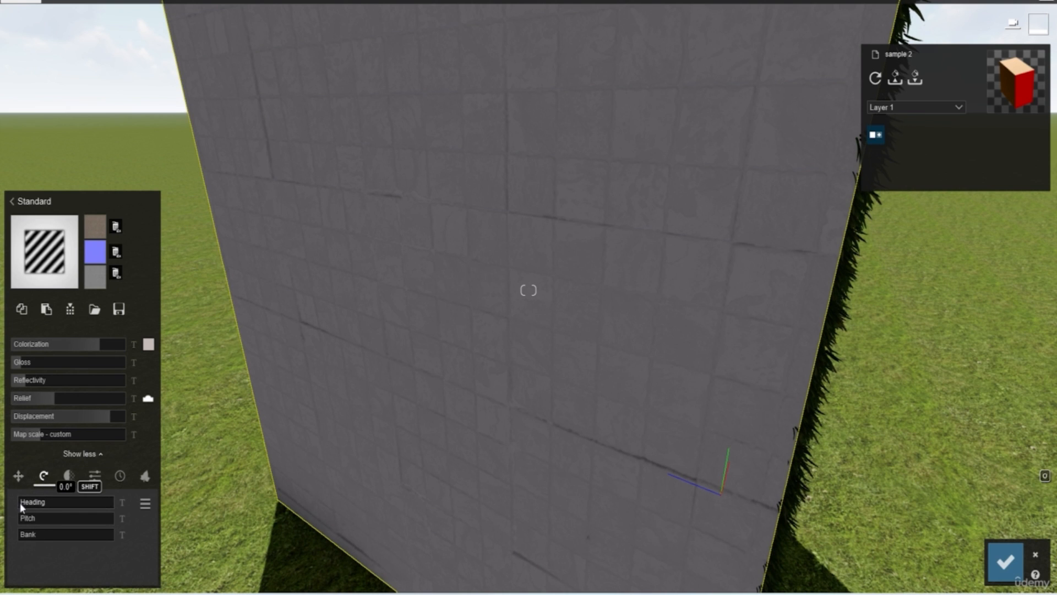
shift+drag(22, 496, 53, 540)
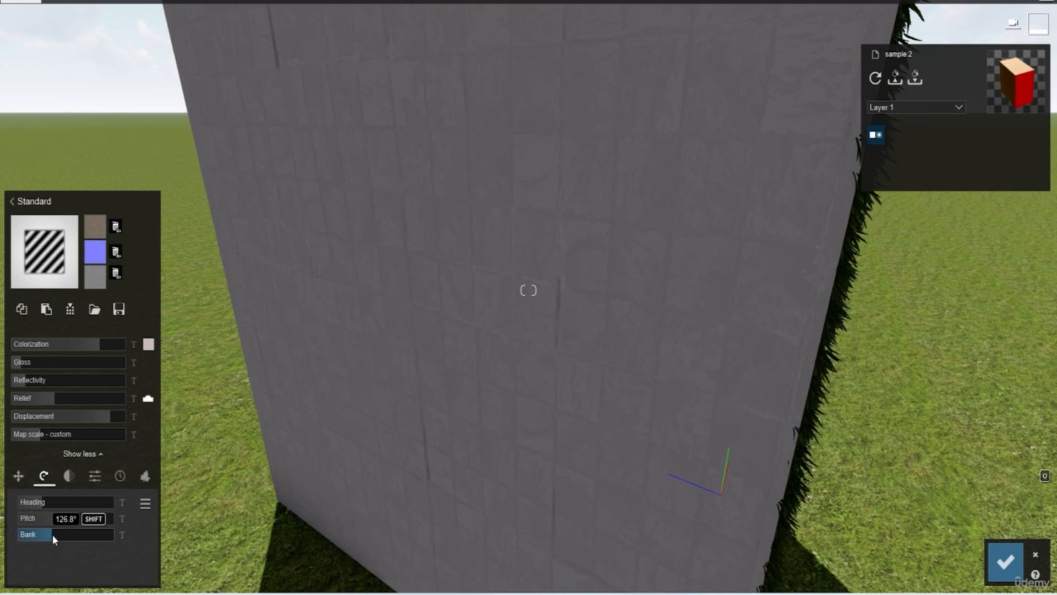
Try a raised waxiness and a partial transparency on the side face, and bring it back to an opaque surface without waxiness
click(76, 479)
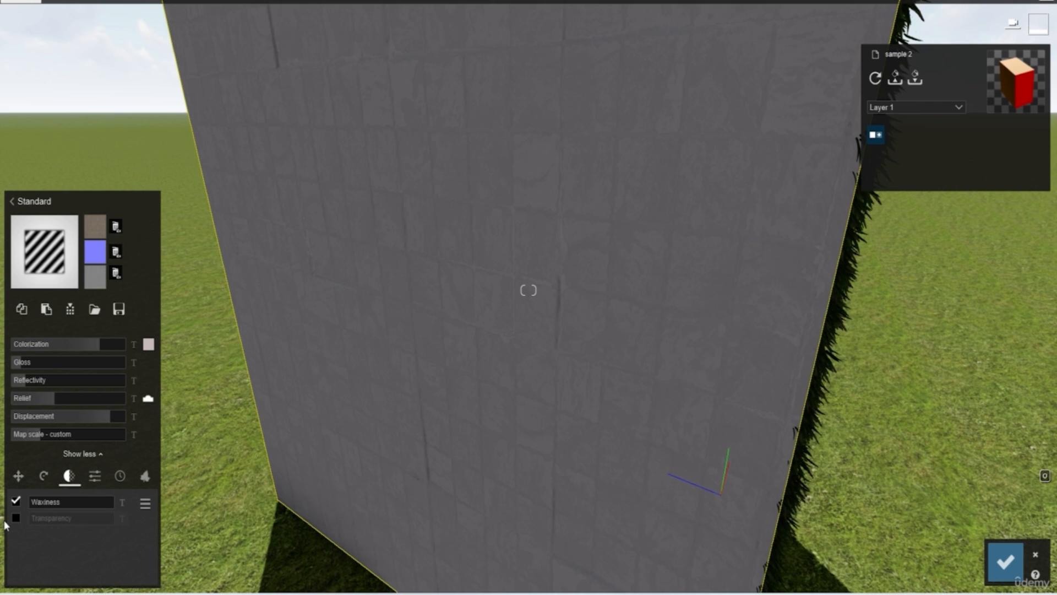
drag(61, 504, 100, 505)
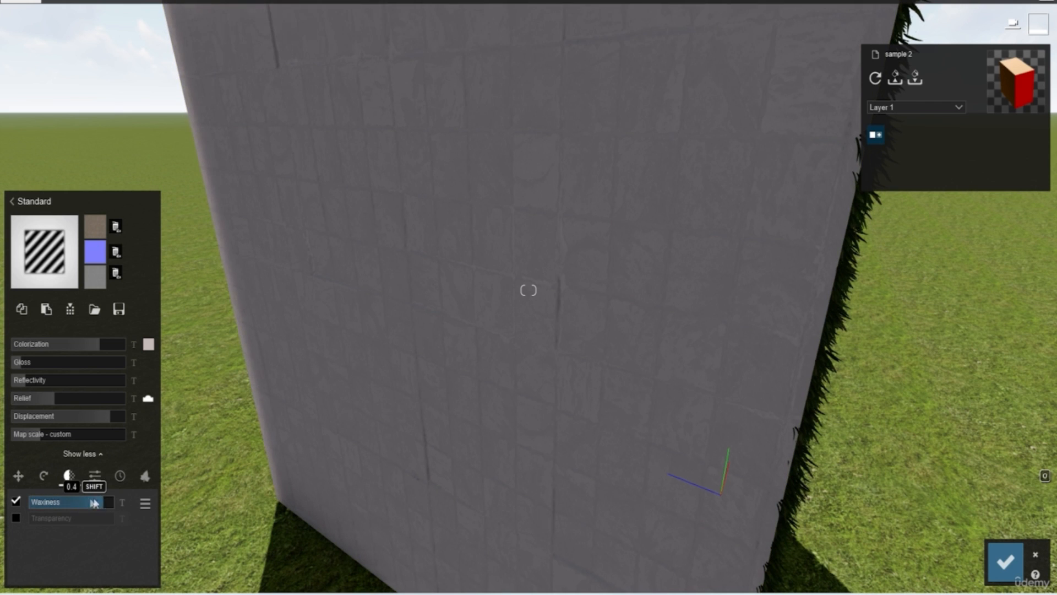
click(16, 517)
drag(28, 520, 89, 520)
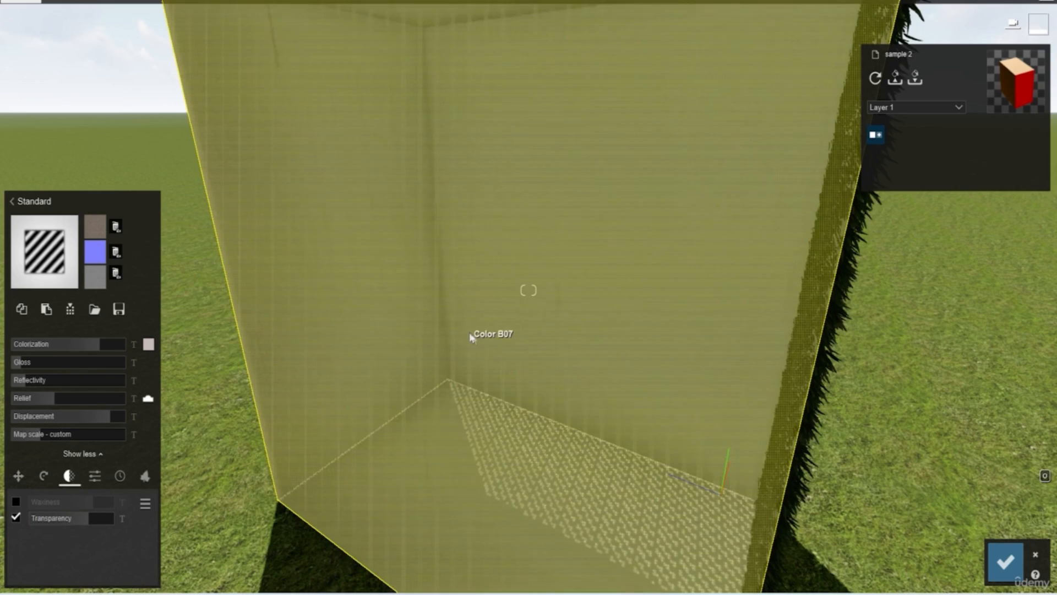
scroll(448, 435, down, 2)
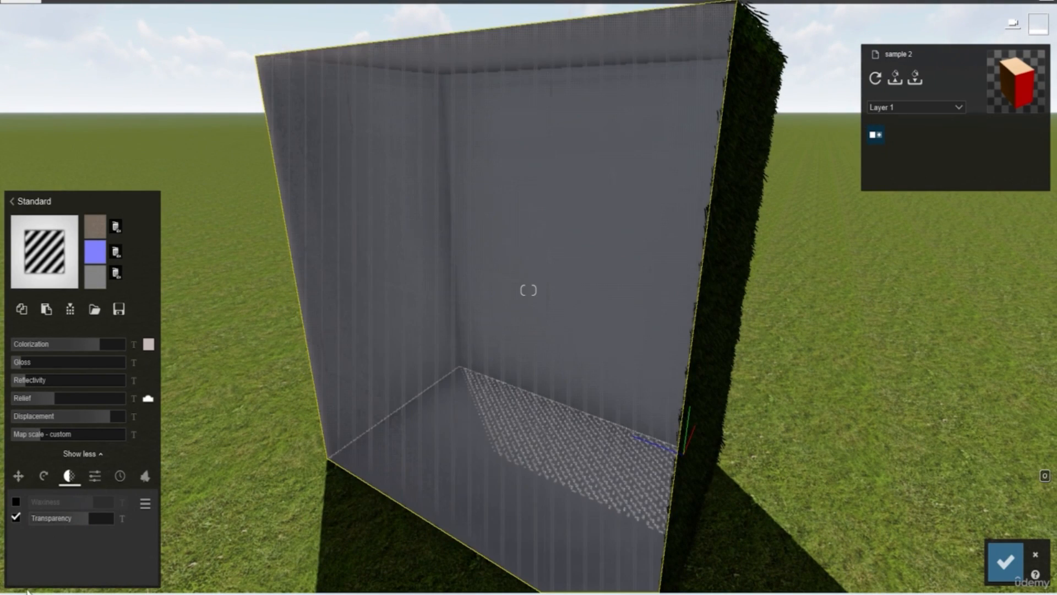
drag(84, 519, 30, 520)
click(16, 501)
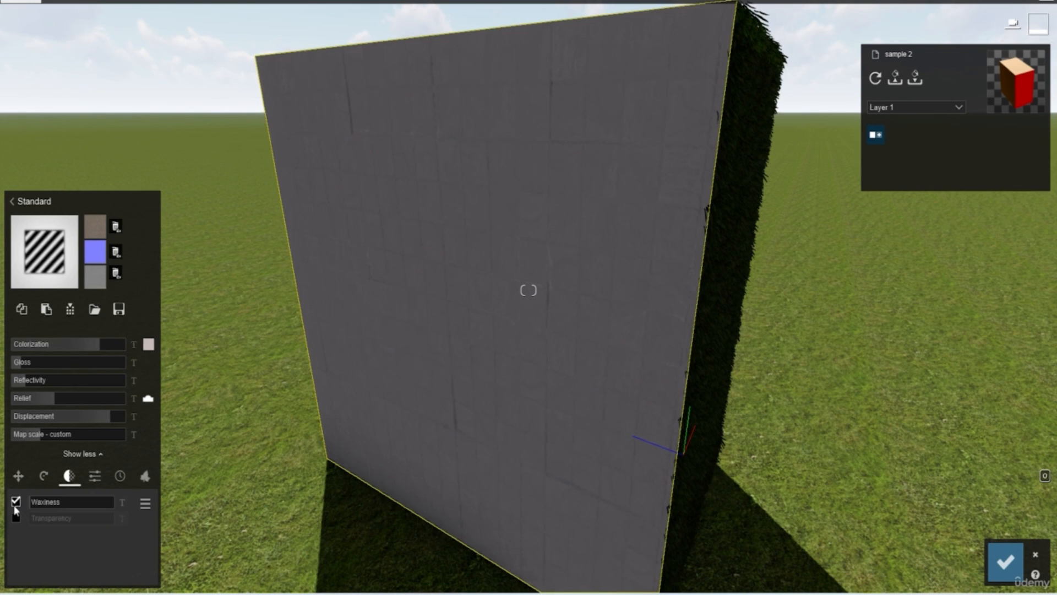
Set the side face's saturation to 1.1, raise its specular moderately, and set flicker reduction to 0.4in at 82ft
click(99, 476)
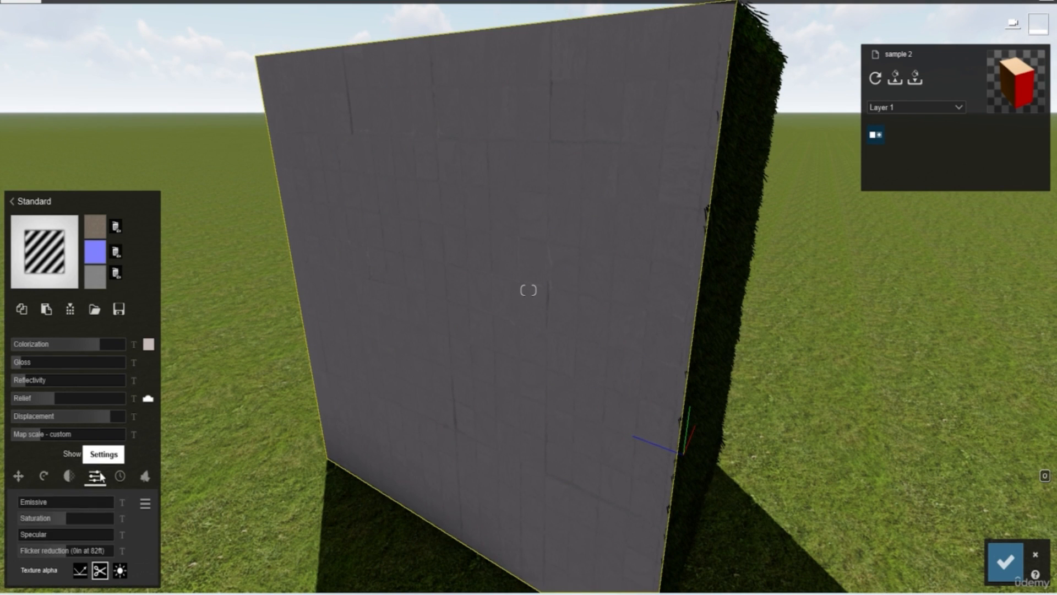
mouse_move(18, 501)
mouse_down()
mouse_move(66, 503)
mouse_move(7, 505)
mouse_up()
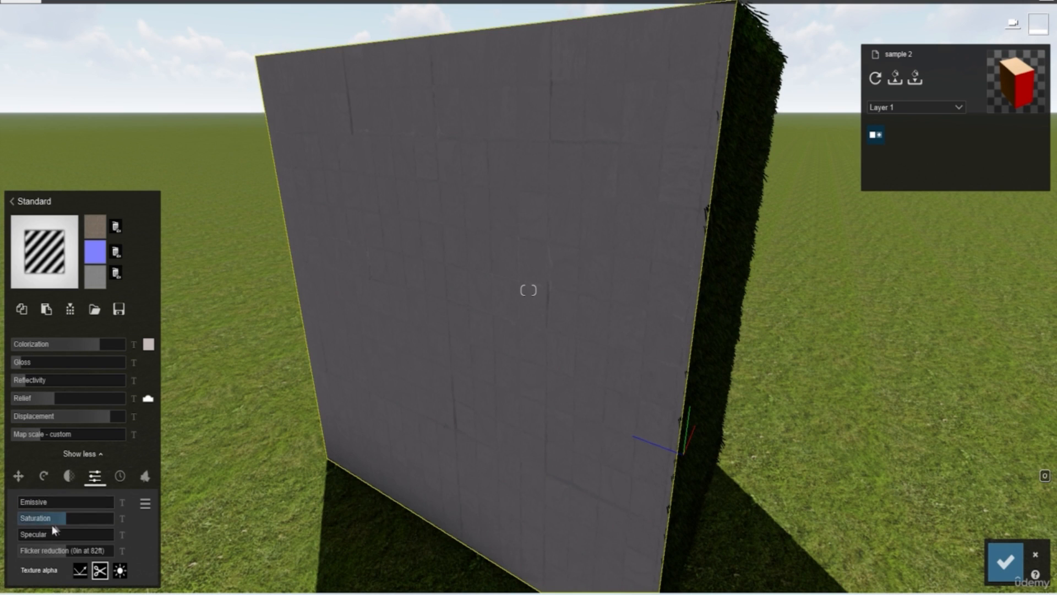
drag(108, 522, 10, 520)
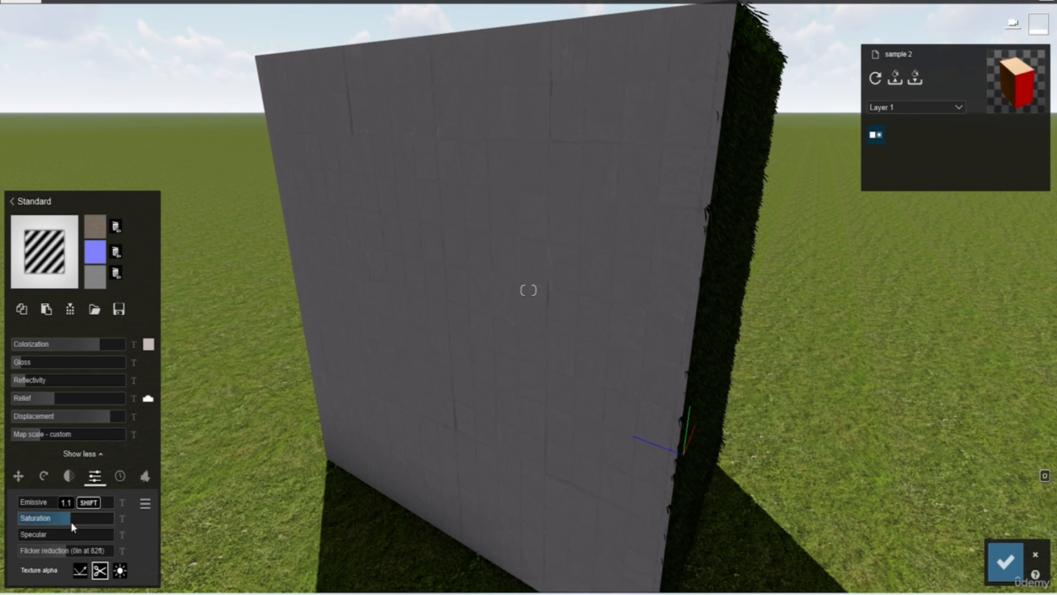
click(22, 534)
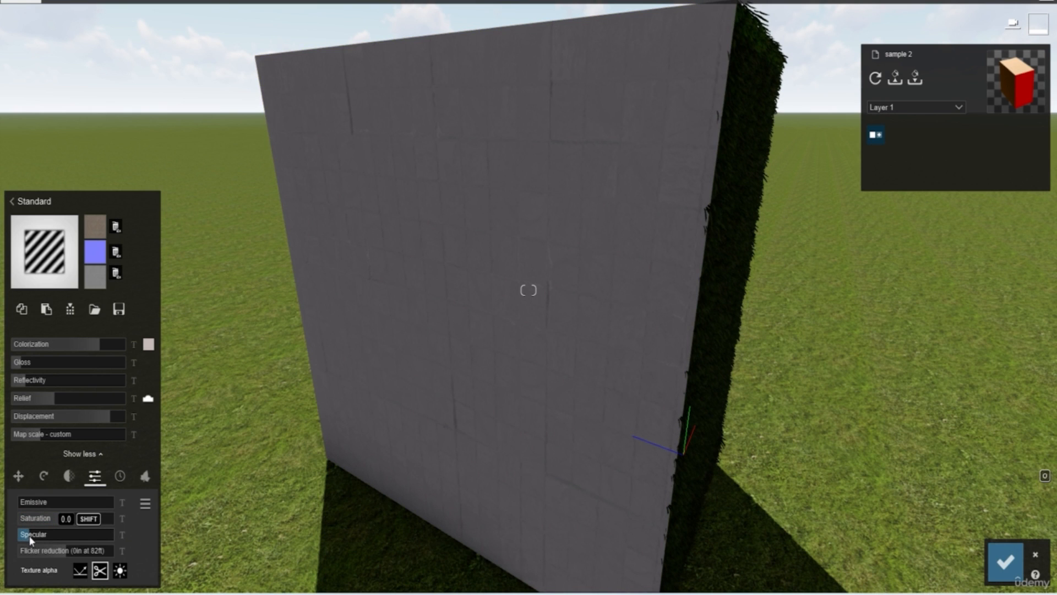
drag(29, 535, 87, 544)
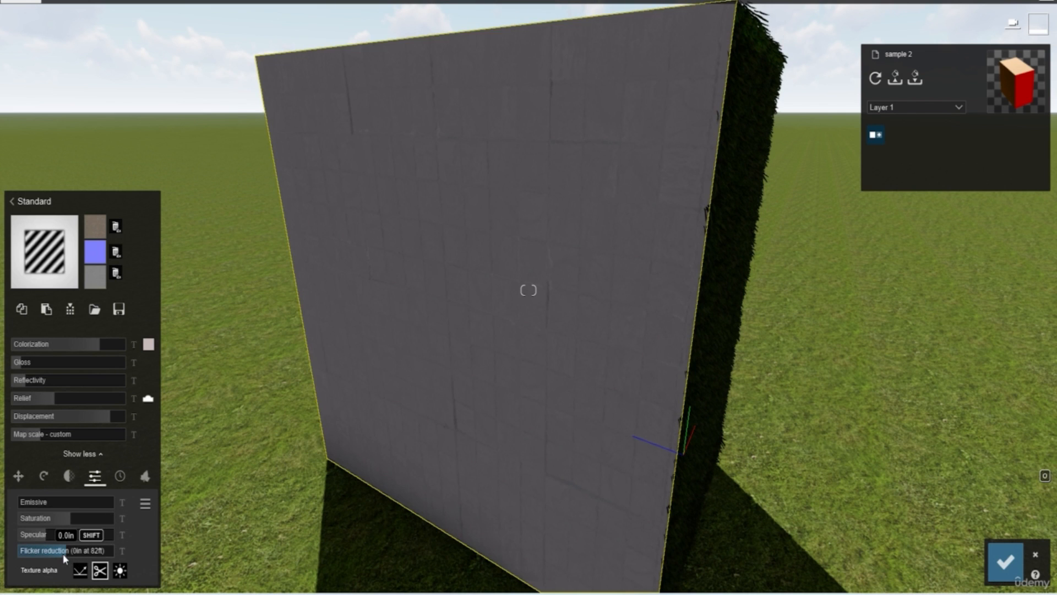
drag(67, 550, 71, 550)
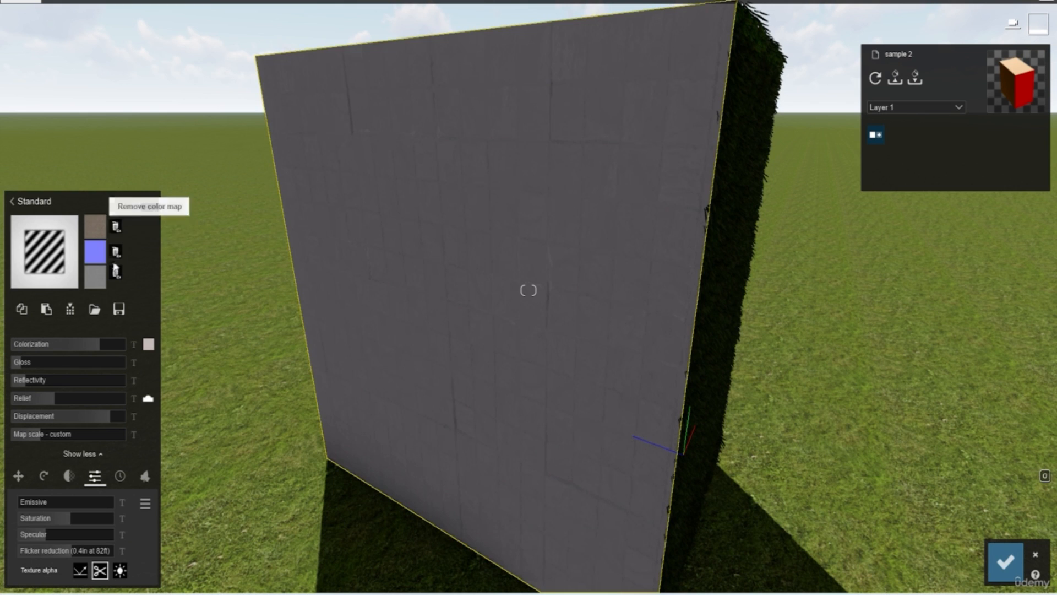
Replace the side face's custom material with Asphalt 006B 1024 from the outdoor asphalt materials of the material library
mouse_move(104, 248)
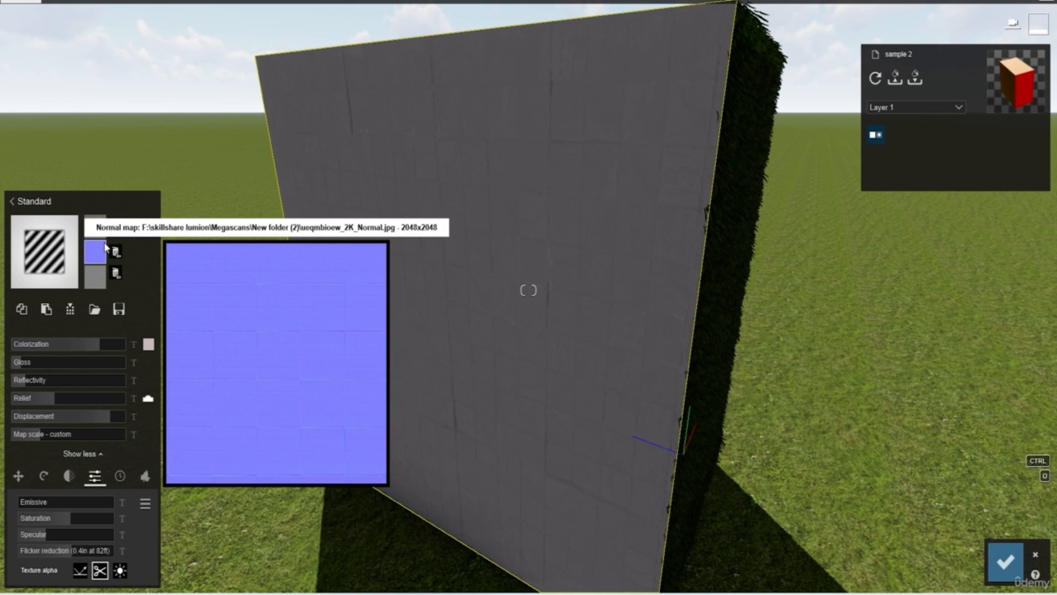
mouse_move(93, 227)
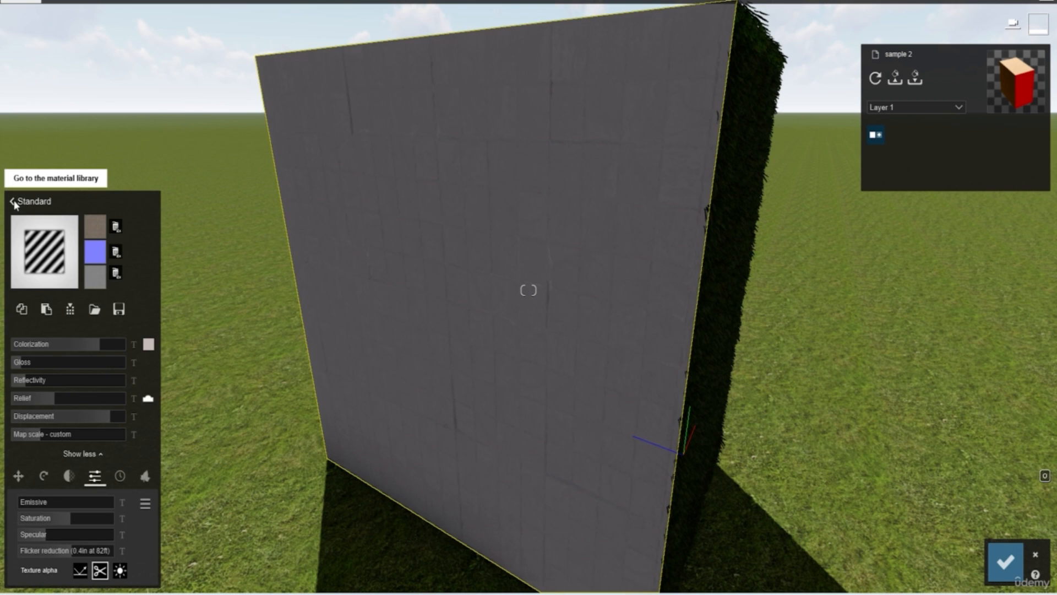
click(13, 202)
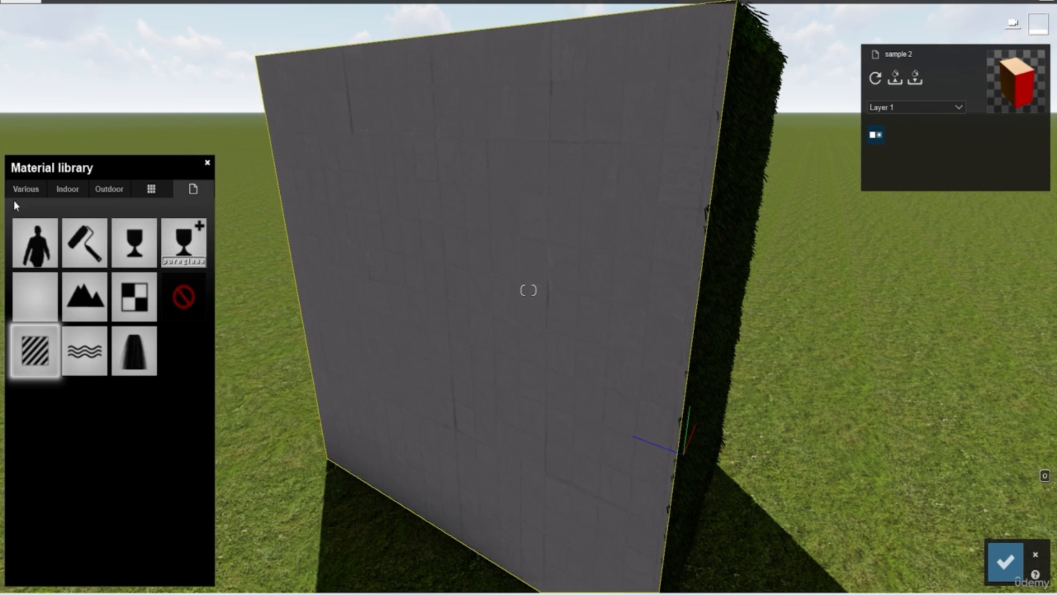
click(113, 191)
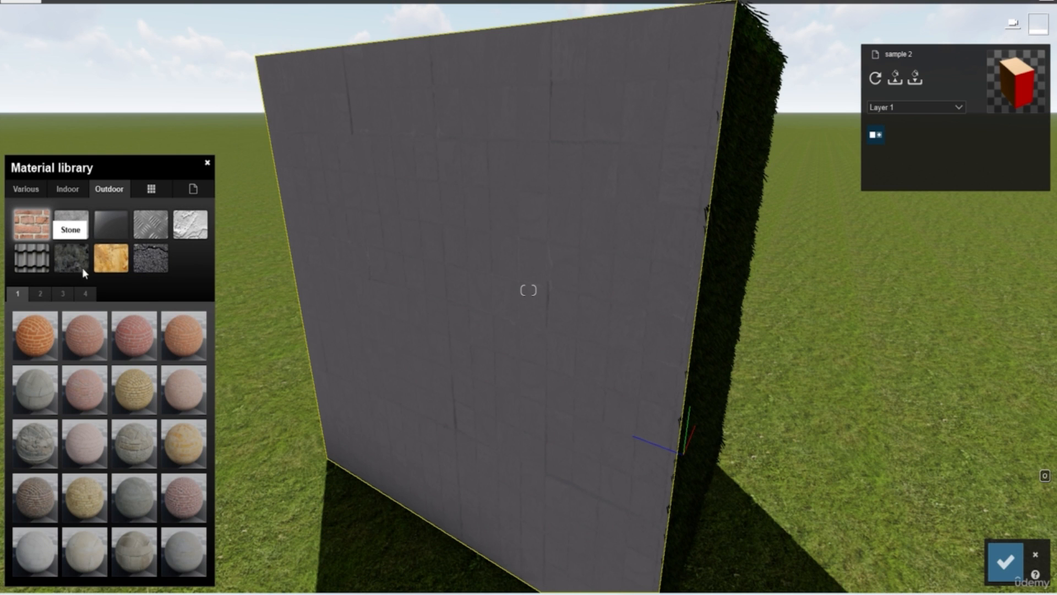
click(160, 259)
drag(134, 399, 583, 284)
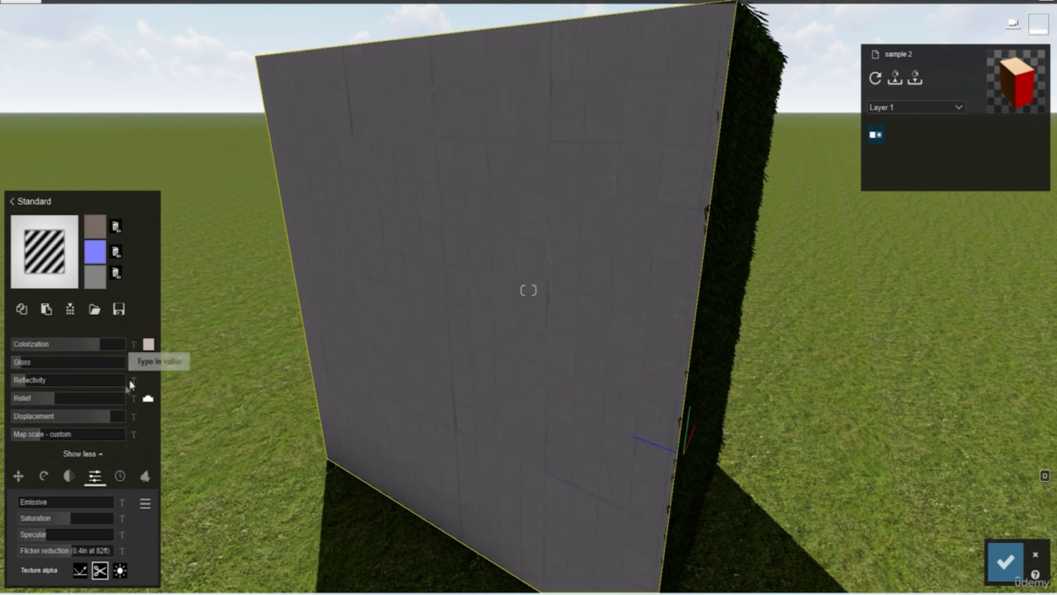
click(11, 205)
click(128, 189)
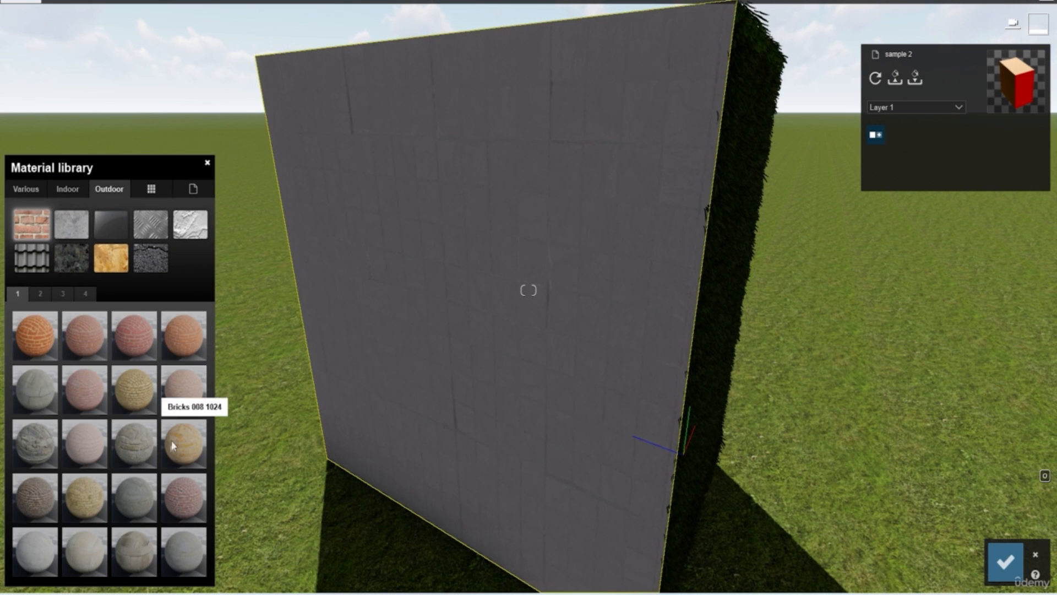
click(151, 257)
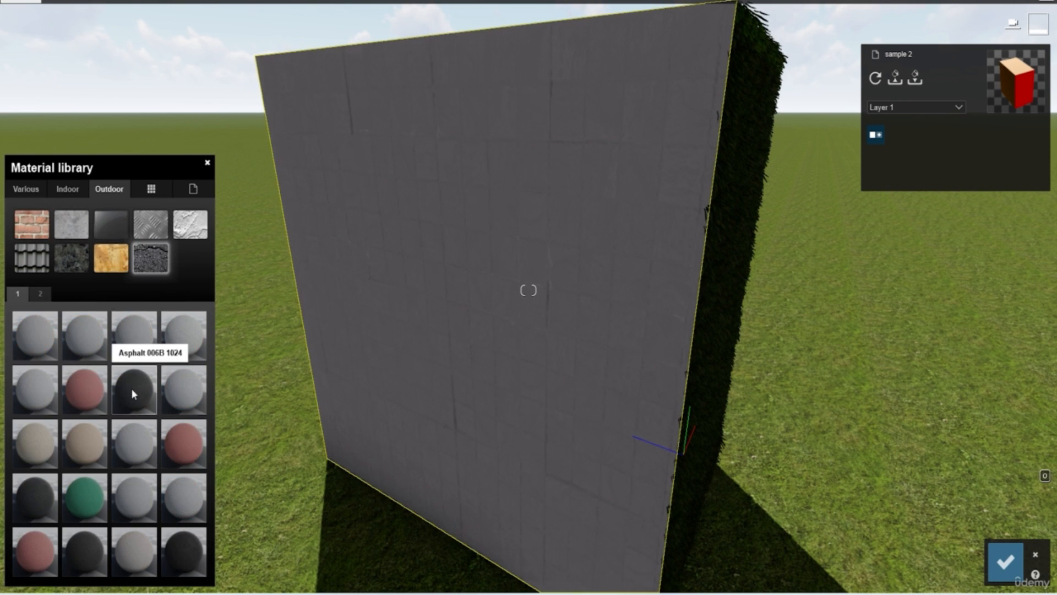
drag(131, 389, 599, 311)
Set the asphalt's map scale to 0.3, tint it near black, and raise the colorization slightly above half
scroll(618, 276, up, 3)
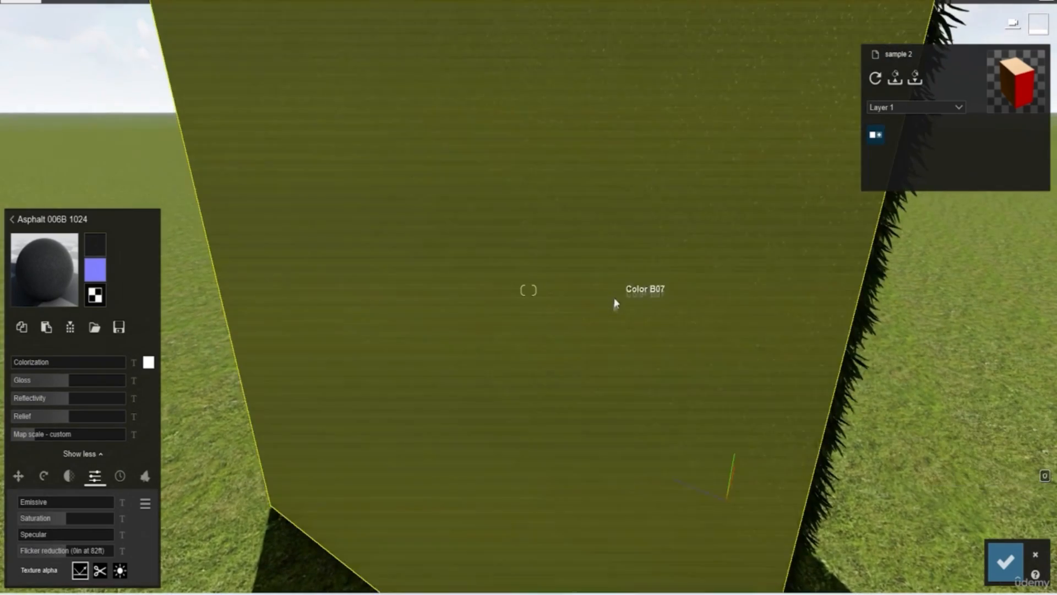
right_drag(616, 303, 615, 298)
scroll(614, 298, up, 2)
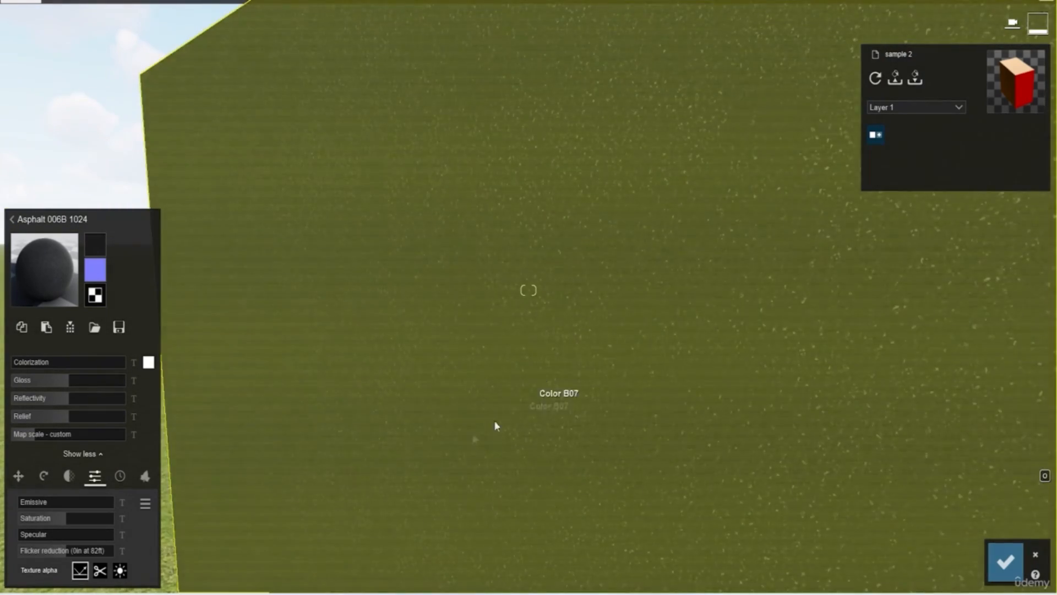
mouse_move(34, 435)
mouse_down()
mouse_move(63, 436)
mouse_move(33, 437)
mouse_up()
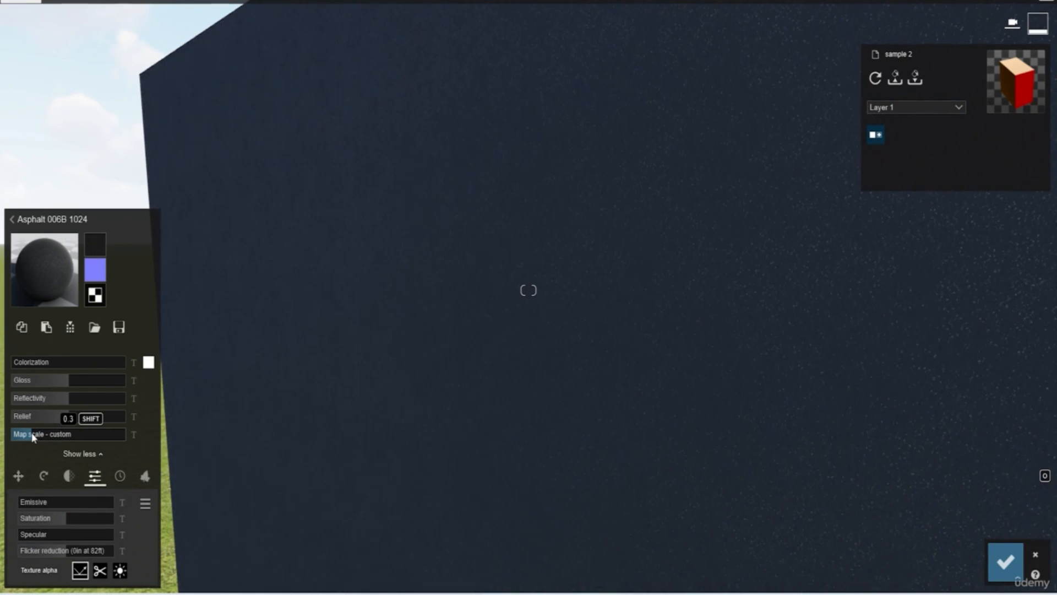
click(148, 361)
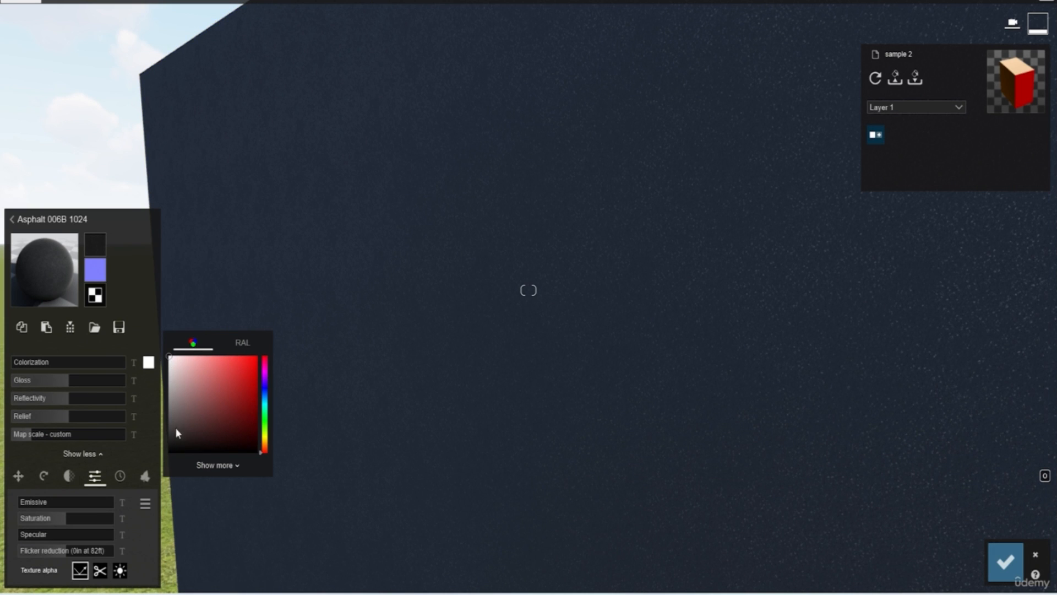
click(181, 443)
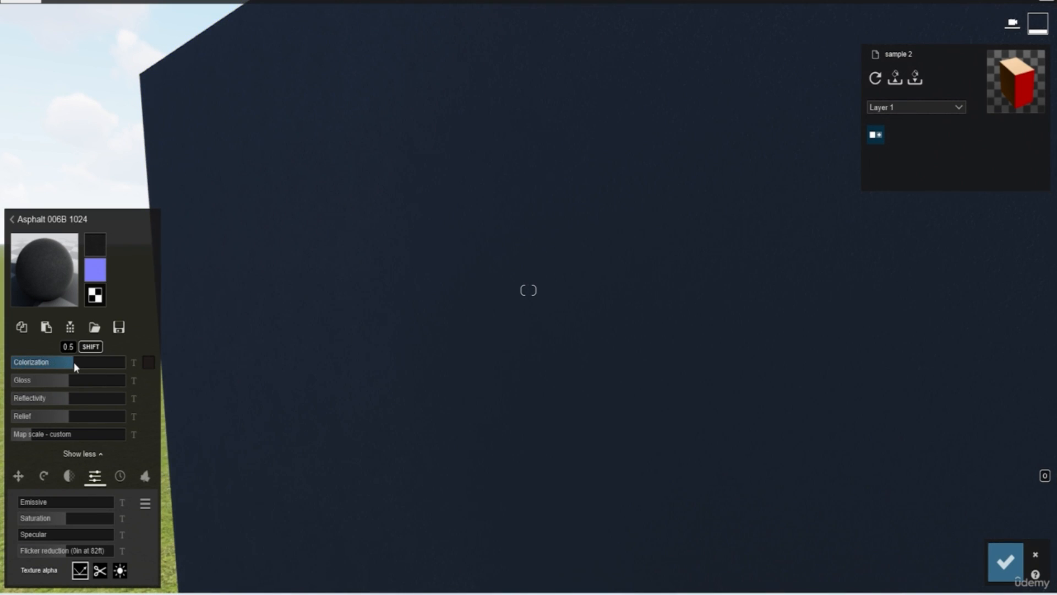
drag(74, 362, 79, 363)
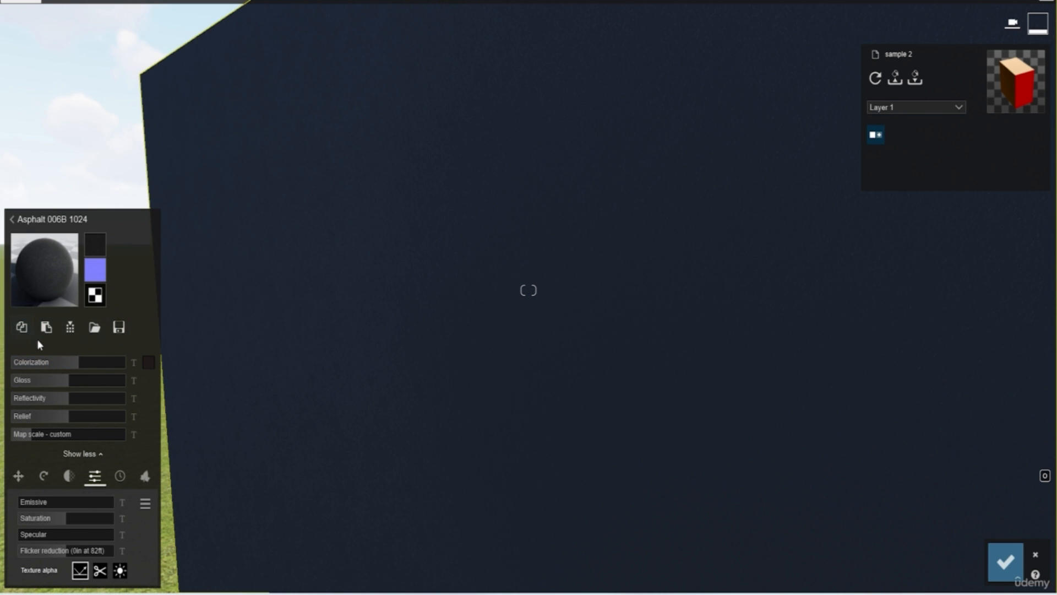
Paste the dark-tinted asphalt material onto the adjacent face that carries Clean Cut Grass
scroll(491, 424, down, 3)
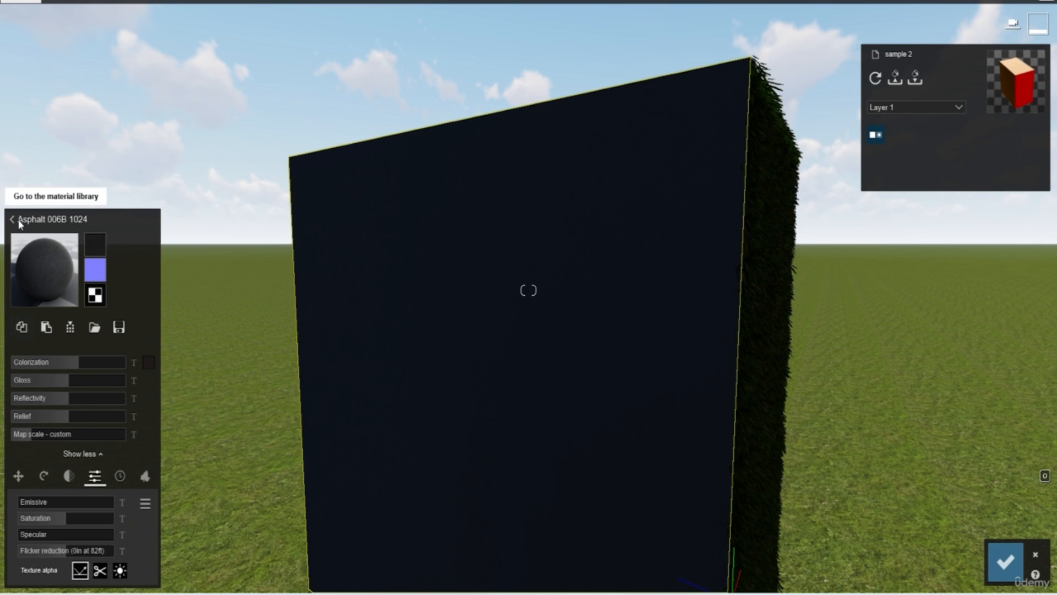
scroll(504, 437, down, 3)
click(685, 391)
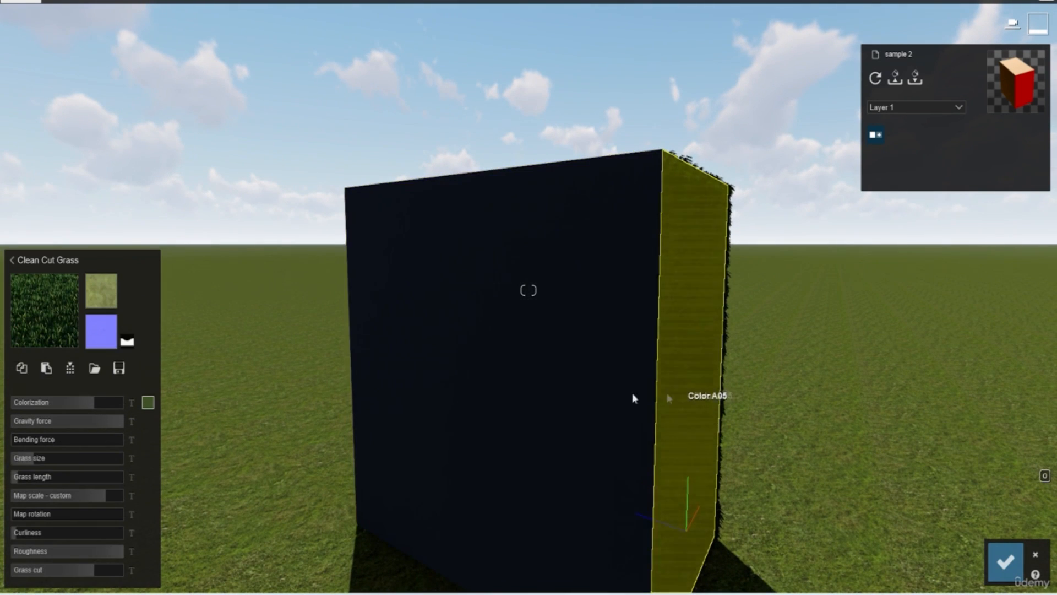
click(47, 368)
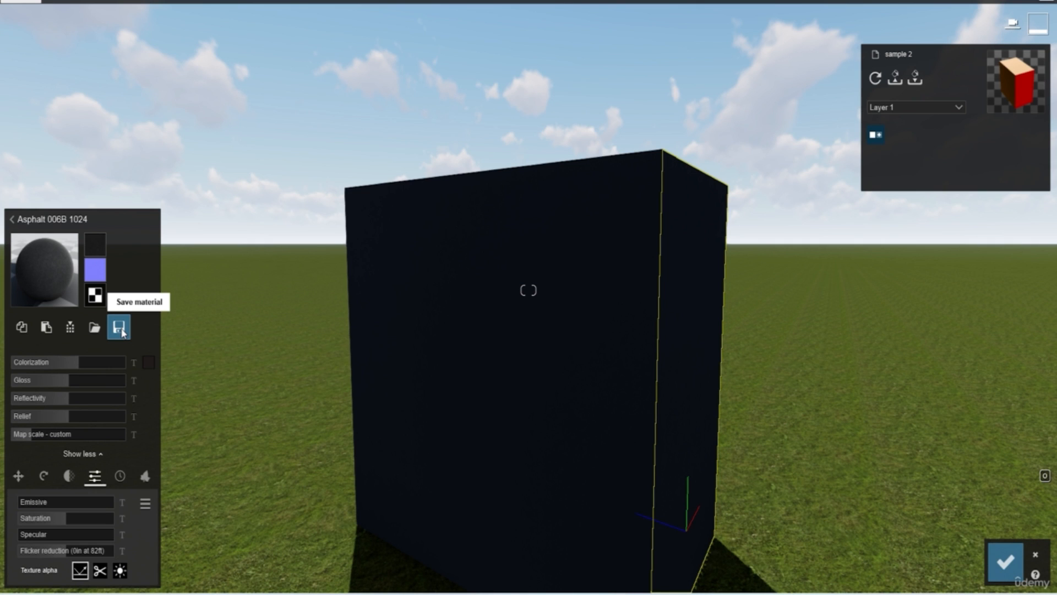
click(123, 332)
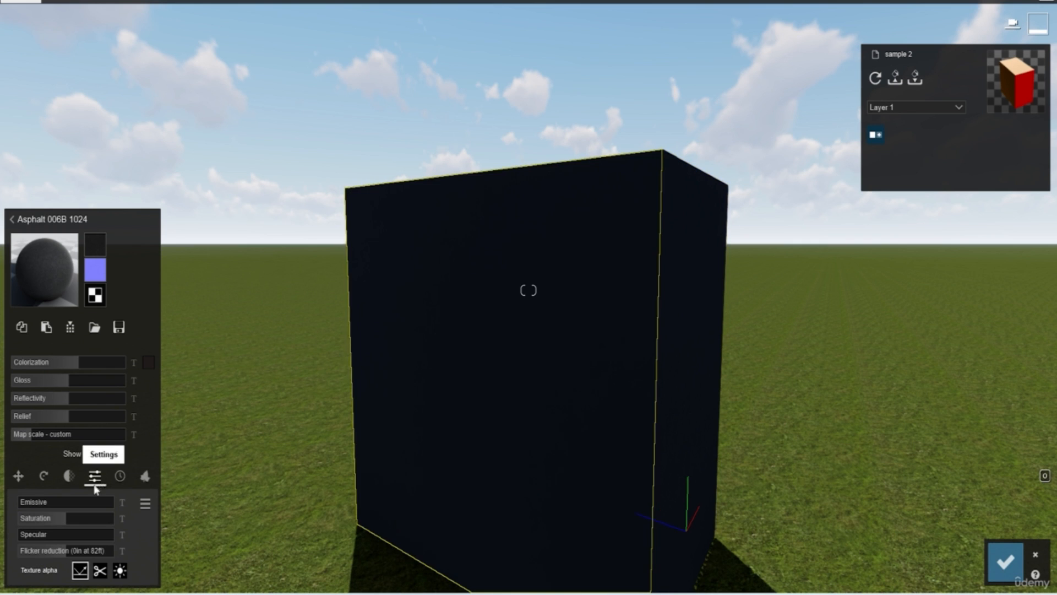
Raise the large asphalt face's weathering to 0.9, inspect it from nearer and farther, and switch the weathering type to wood
click(120, 478)
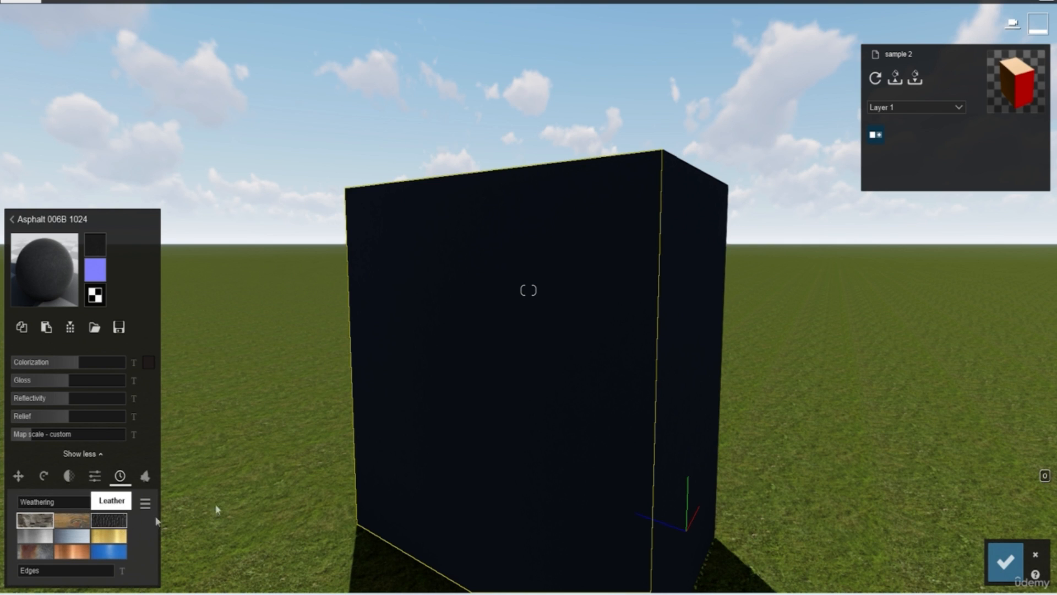
right_drag(385, 474, 388, 476)
scroll(580, 338, up, 4)
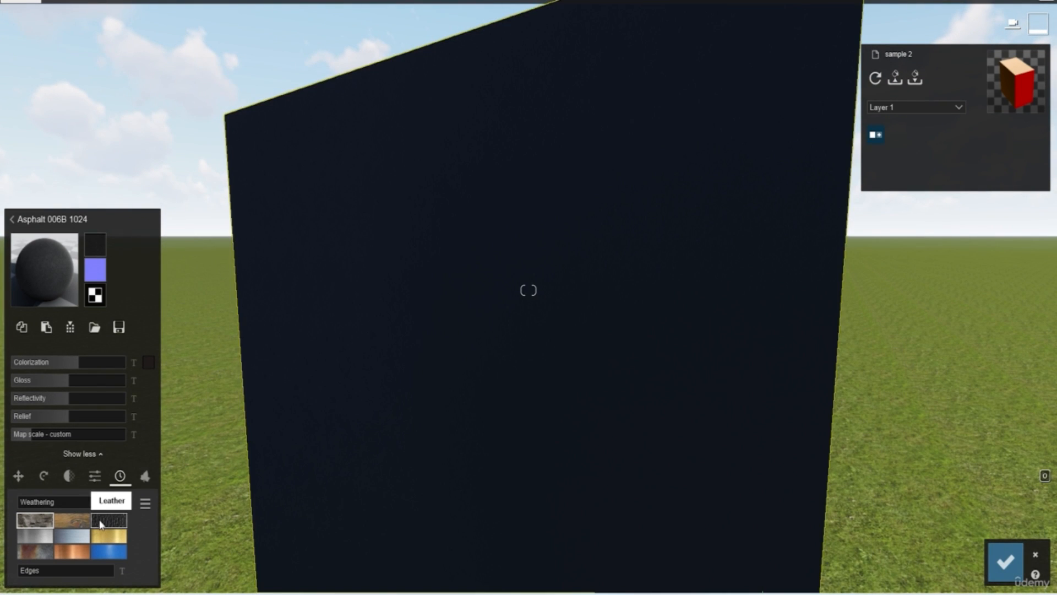
drag(24, 499, 101, 510)
scroll(580, 299, down, 3)
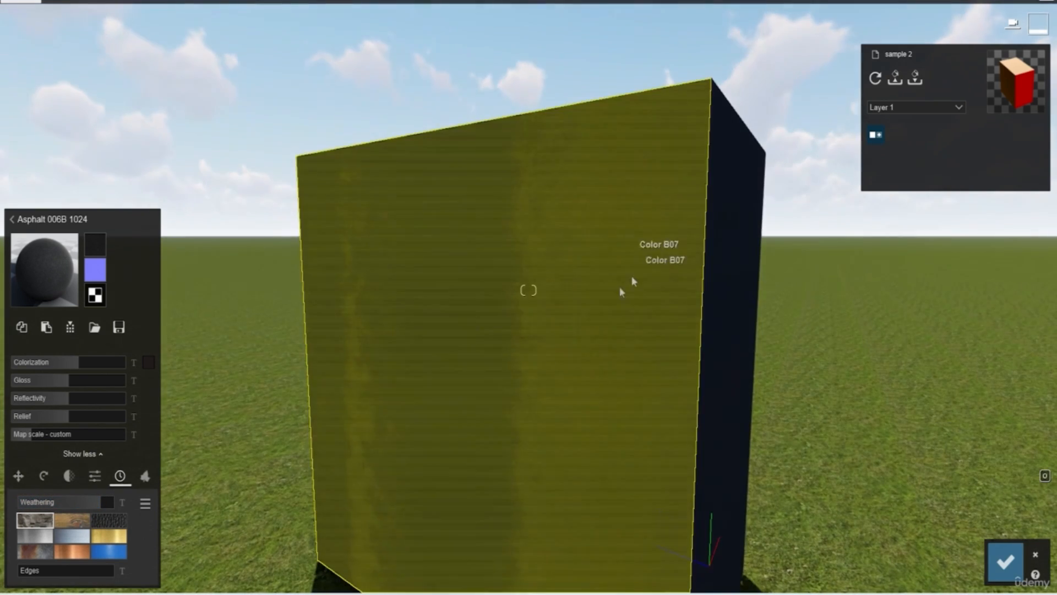
right_drag(598, 372, 601, 372)
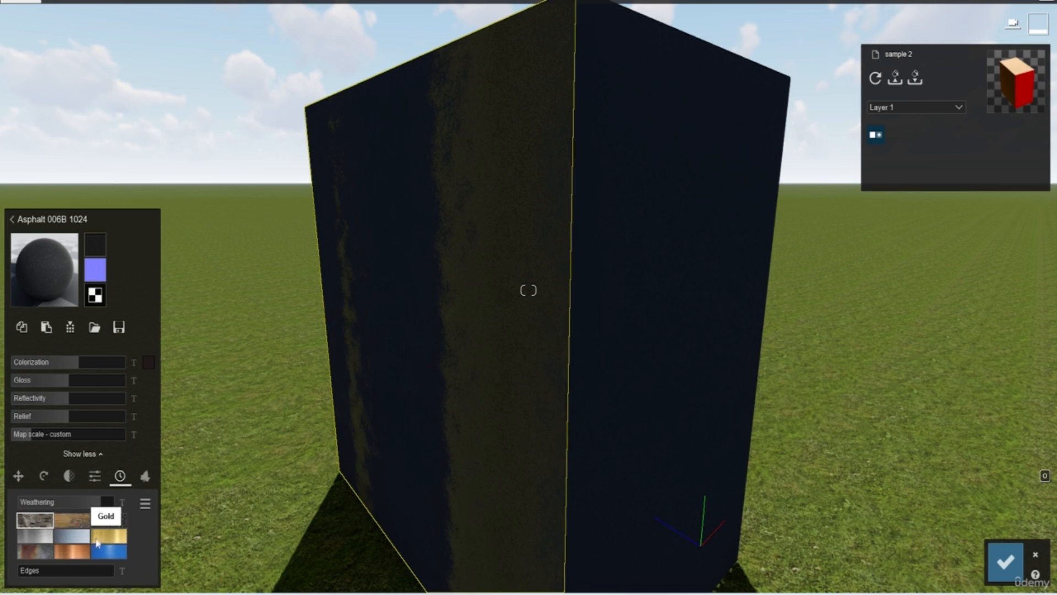
click(78, 520)
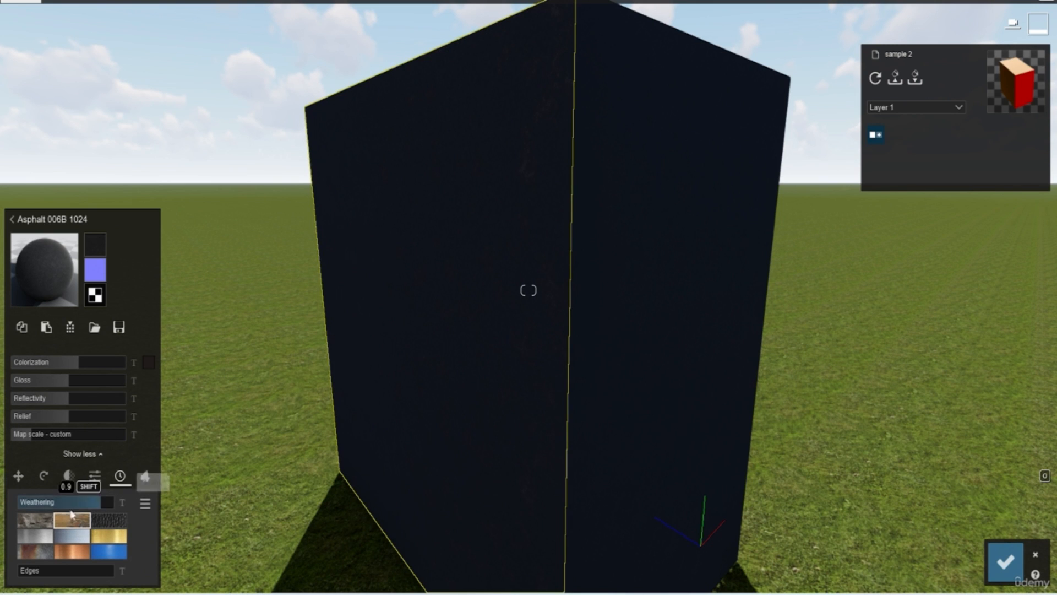
Switch the selected asphalt face's weathering type to gold and raise the weathering to full
drag(34, 505, 121, 502)
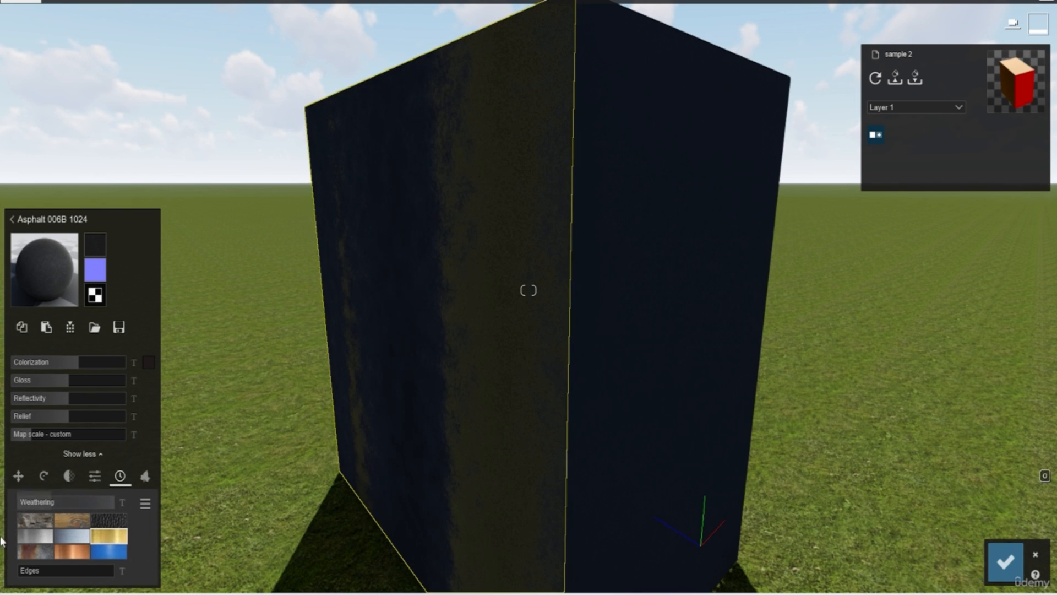
drag(26, 503, 96, 505)
Cover the asphalt face with foliage using near-maximum spread, leaf size above half, a green long-leaf type and ground level 67.1 ft, and leave its settings
click(146, 478)
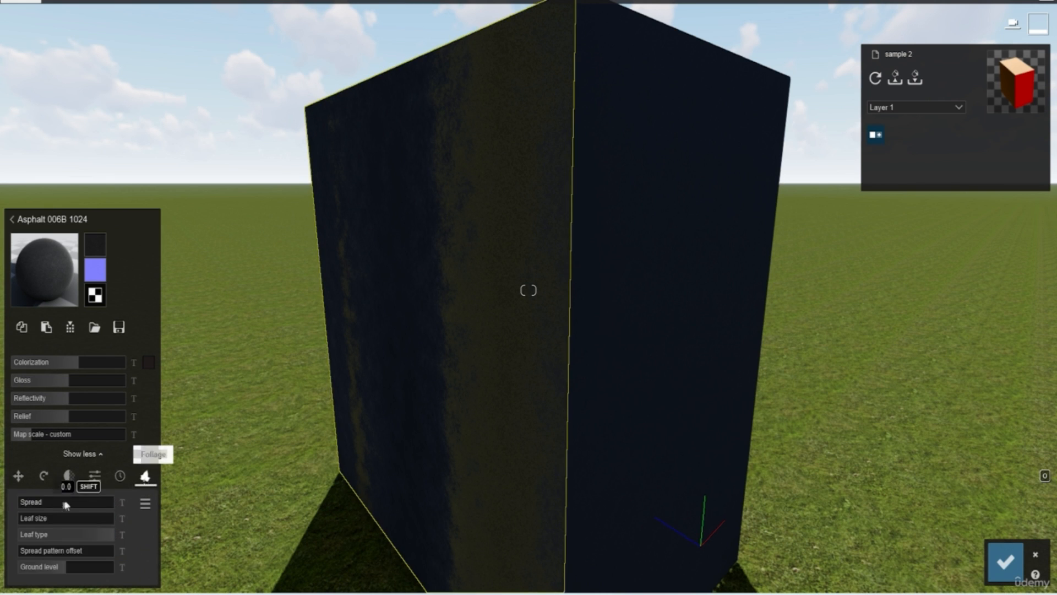
drag(23, 502, 101, 509)
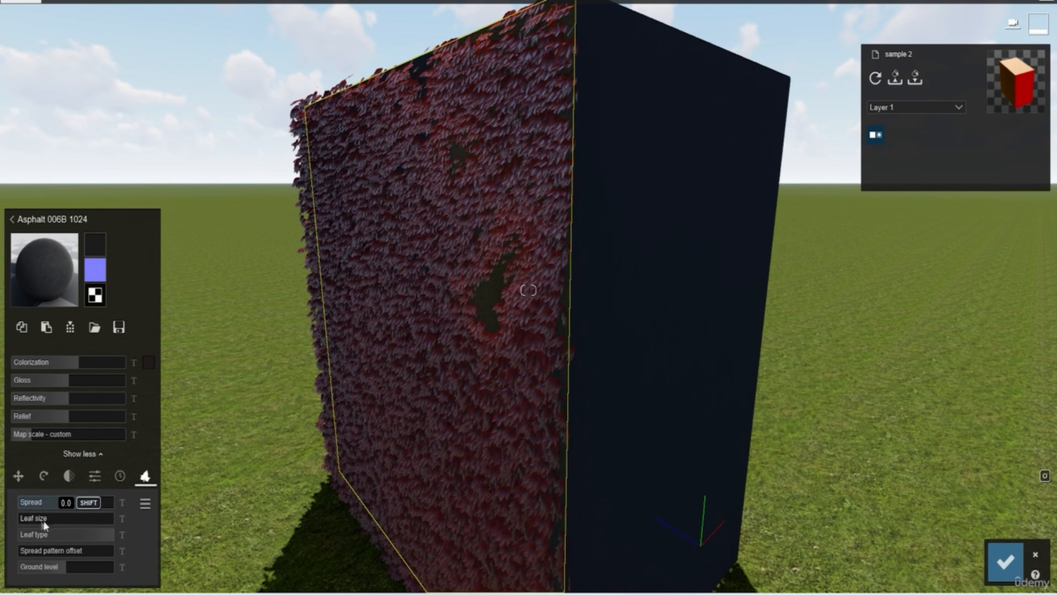
drag(25, 521, 76, 566)
click(59, 570)
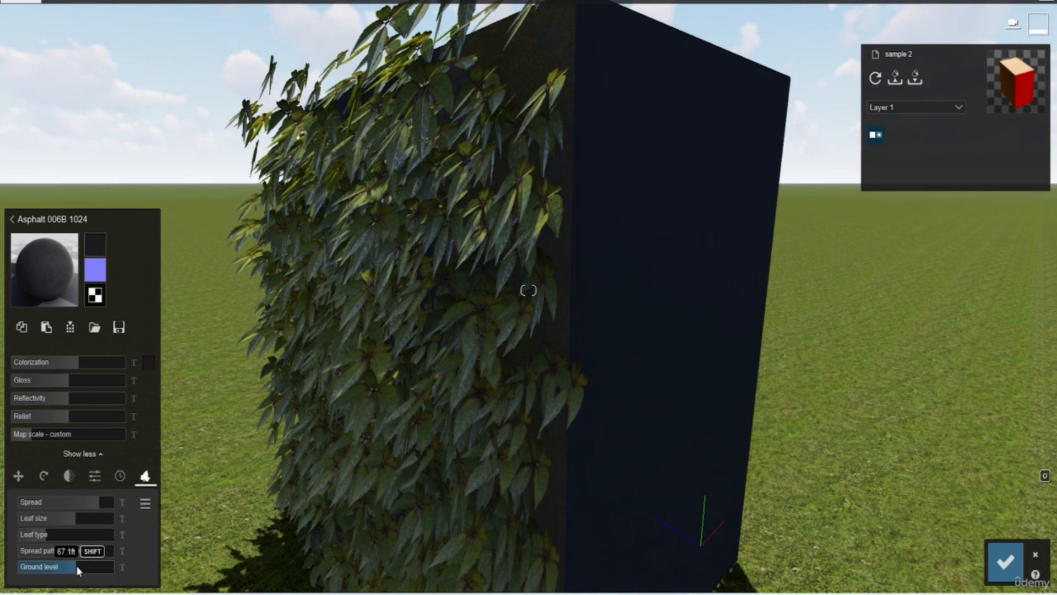
click(13, 223)
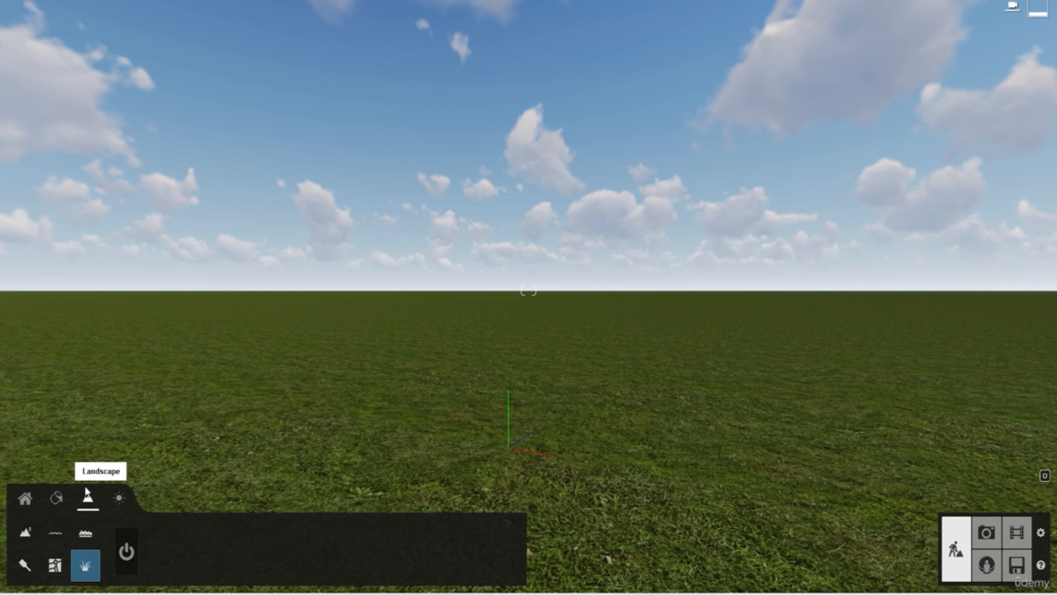
Sculpt several steep rocky peaks around the scene origin using the Height raise brush at a very small size
click(32, 542)
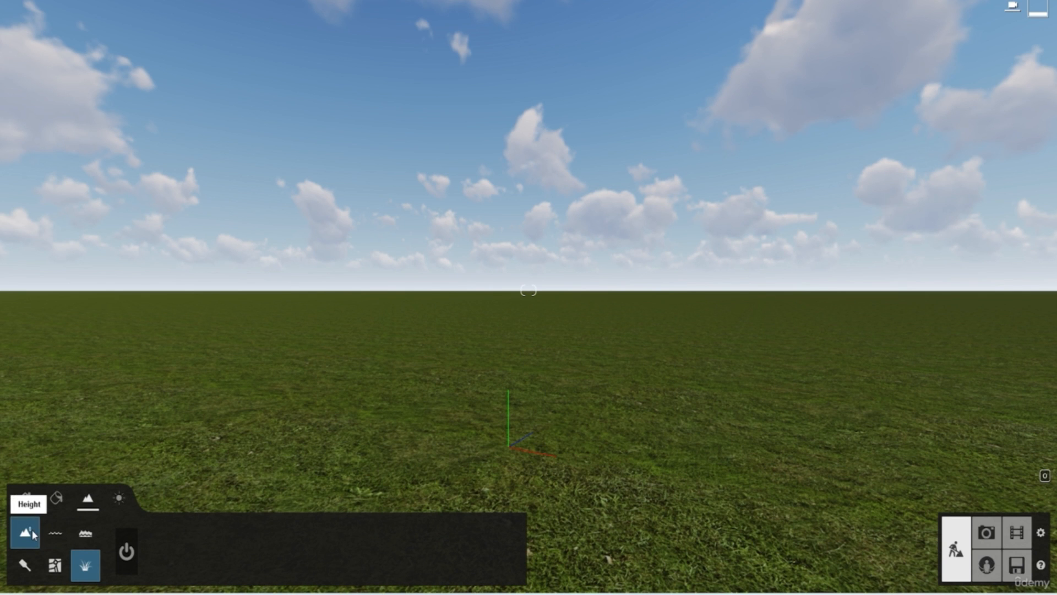
right_drag(468, 323, 519, 302)
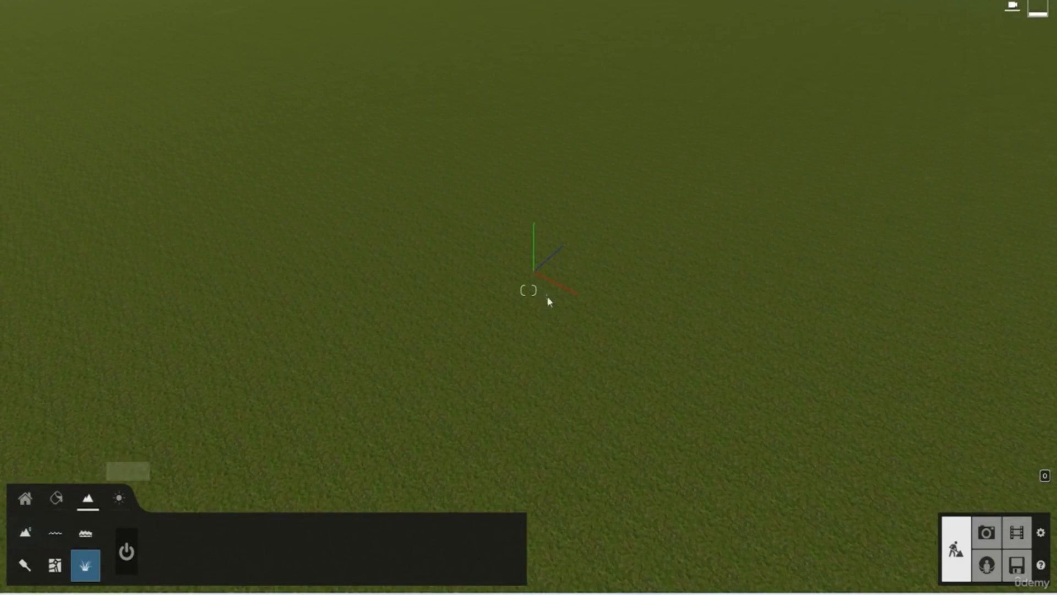
click(26, 533)
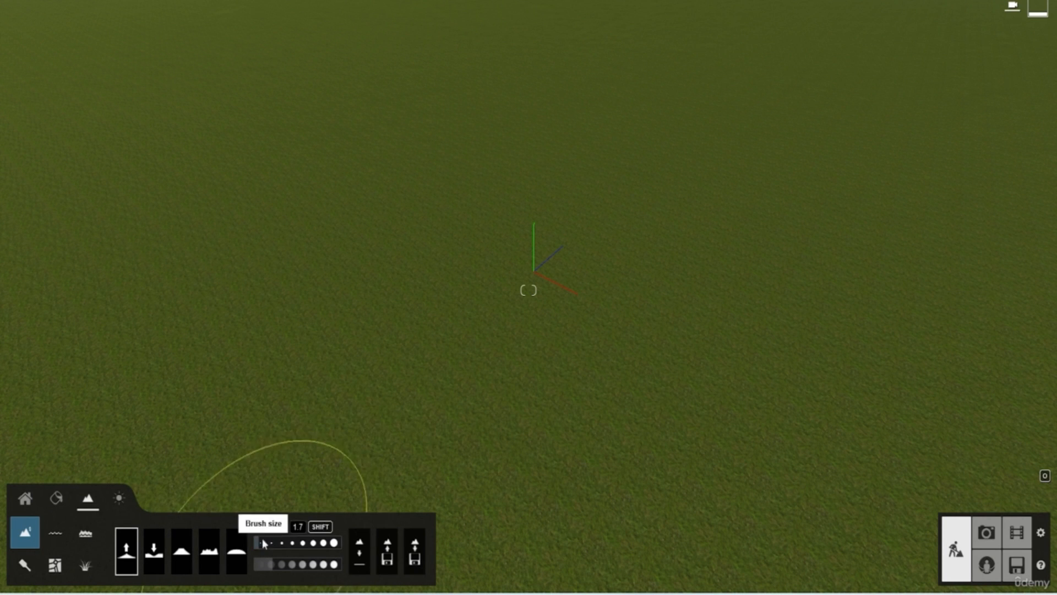
drag(257, 542, 271, 542)
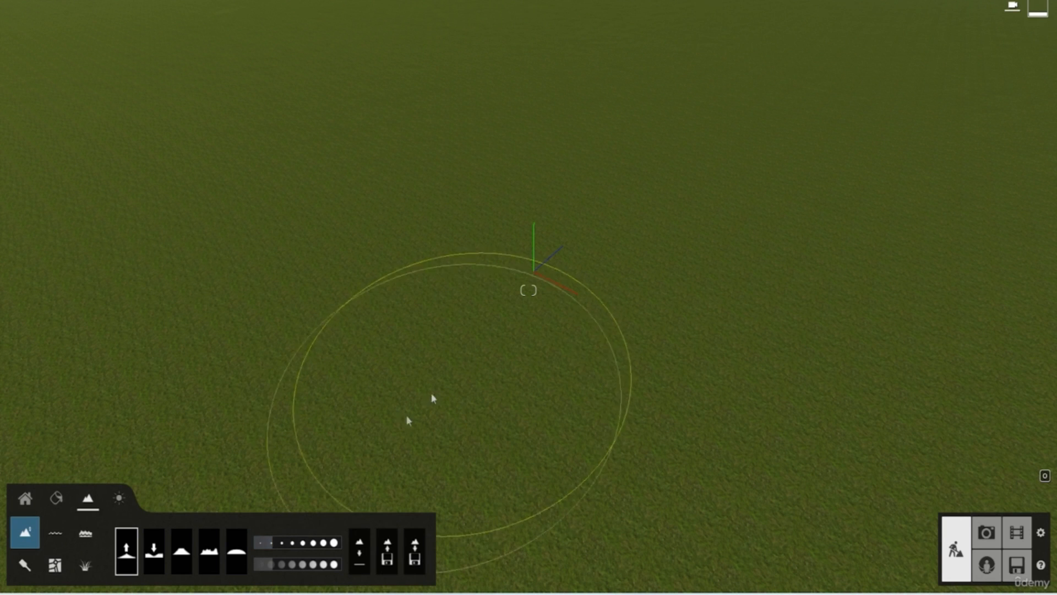
click(260, 543)
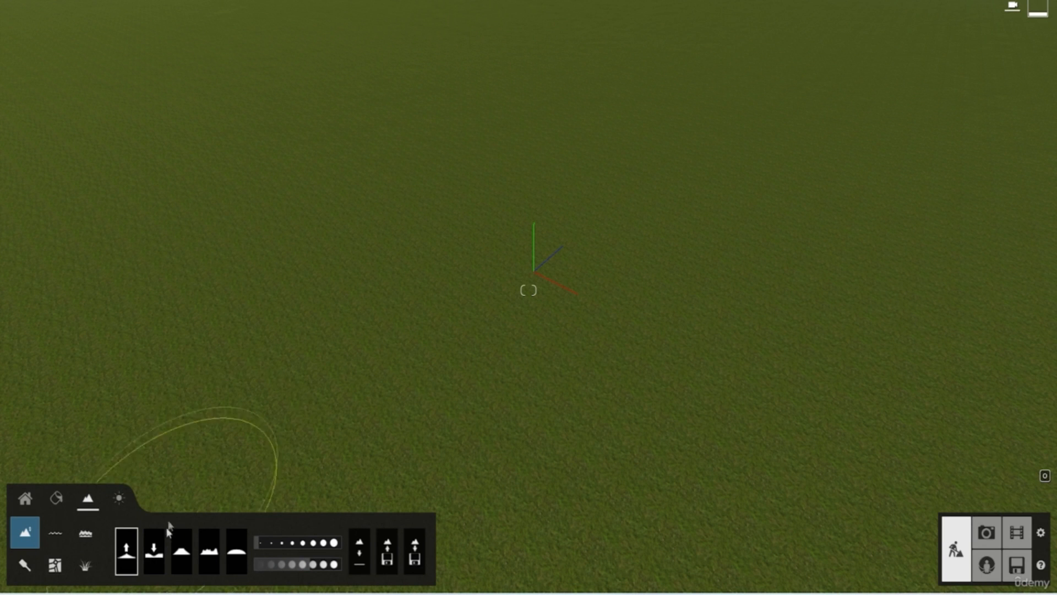
mouse_move(363, 335)
right_down()
mouse_move(243, 314)
mouse_move(375, 427)
mouse_move(593, 290)
right_up()
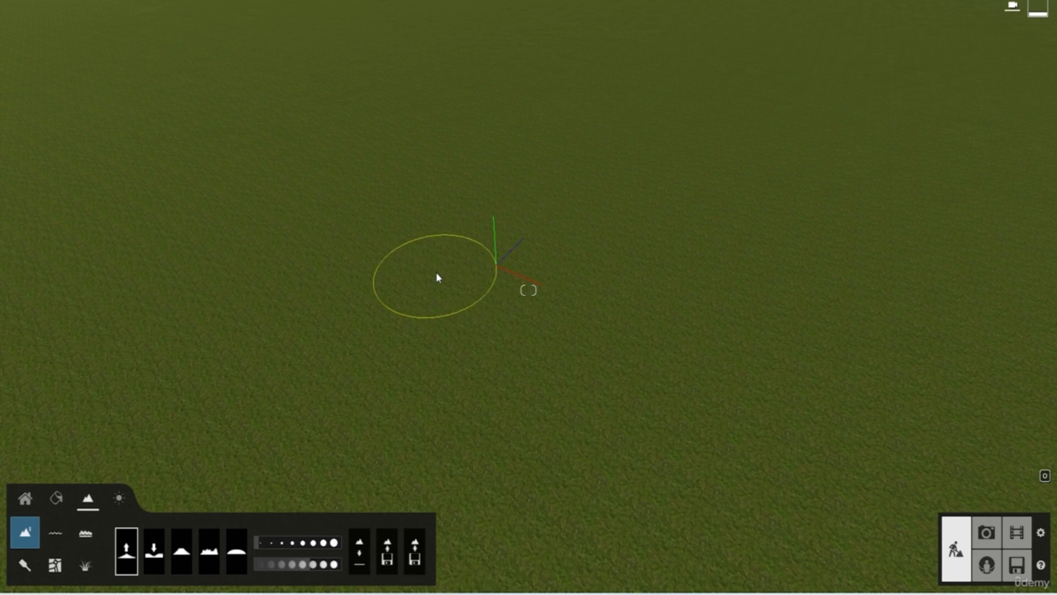
mouse_move(406, 298)
mouse_down()
mouse_move(505, 305)
mouse_move(565, 196)
mouse_up()
scroll(566, 196, down, 3)
mouse_move(566, 257)
mouse_down()
mouse_move(604, 401)
mouse_move(838, 389)
mouse_move(746, 283)
mouse_move(480, 190)
mouse_move(226, 188)
mouse_move(271, 271)
mouse_move(767, 134)
mouse_move(574, 209)
mouse_move(186, 187)
mouse_move(369, 146)
mouse_move(377, 155)
mouse_up()
Lower the brush speed, enlarge the brush to nearly half and raise a broad gentle ridge behind the peaks
drag(298, 567, 286, 567)
scroll(422, 130, down, 5)
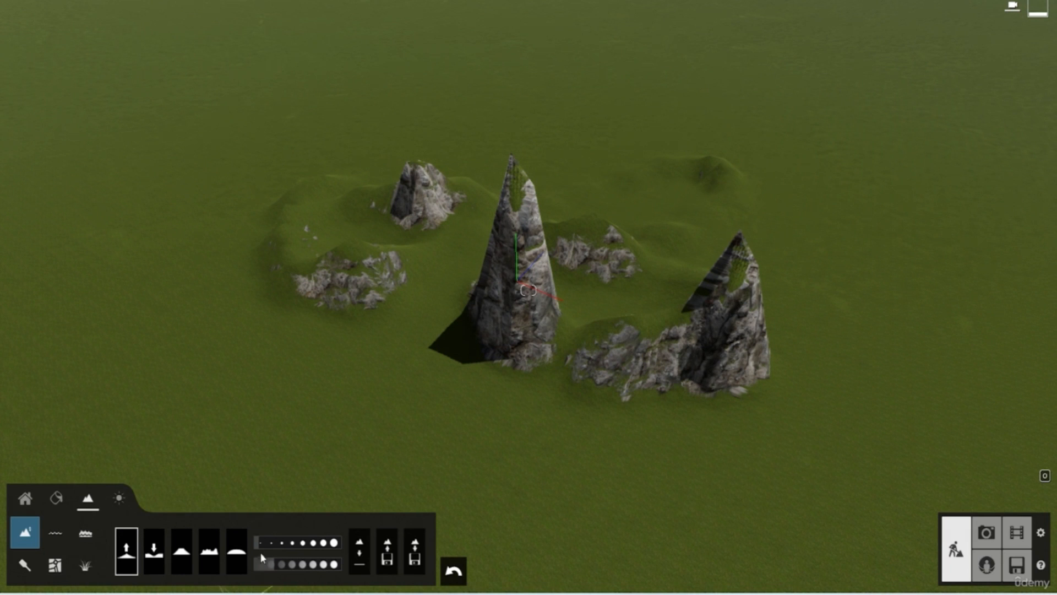
drag(282, 545, 296, 544)
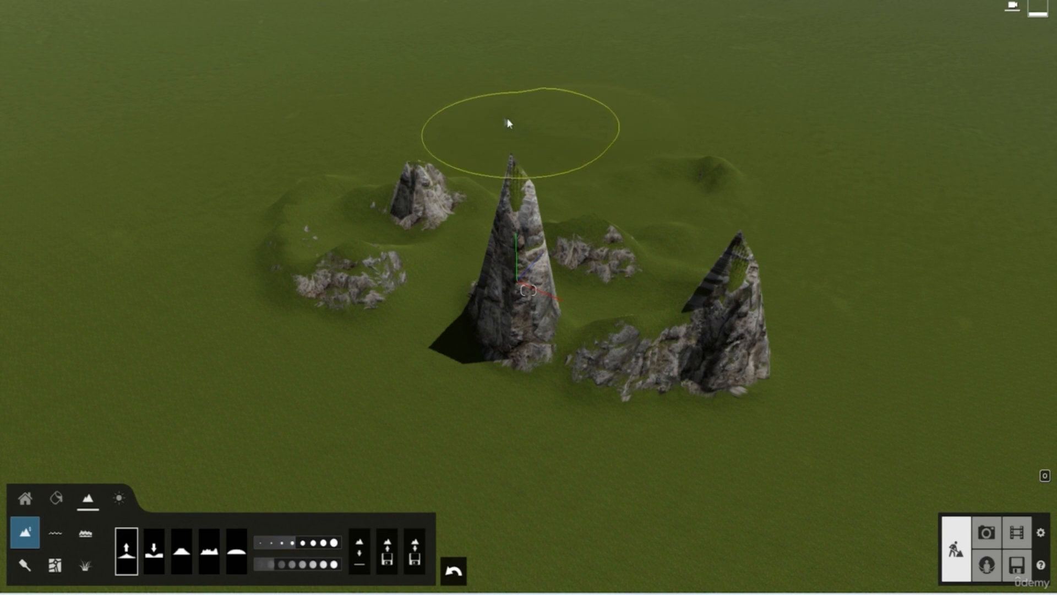
drag(395, 114, 259, 142)
Lower the ground across the peaks and level the remaining peaks with the Flatten brush
click(154, 550)
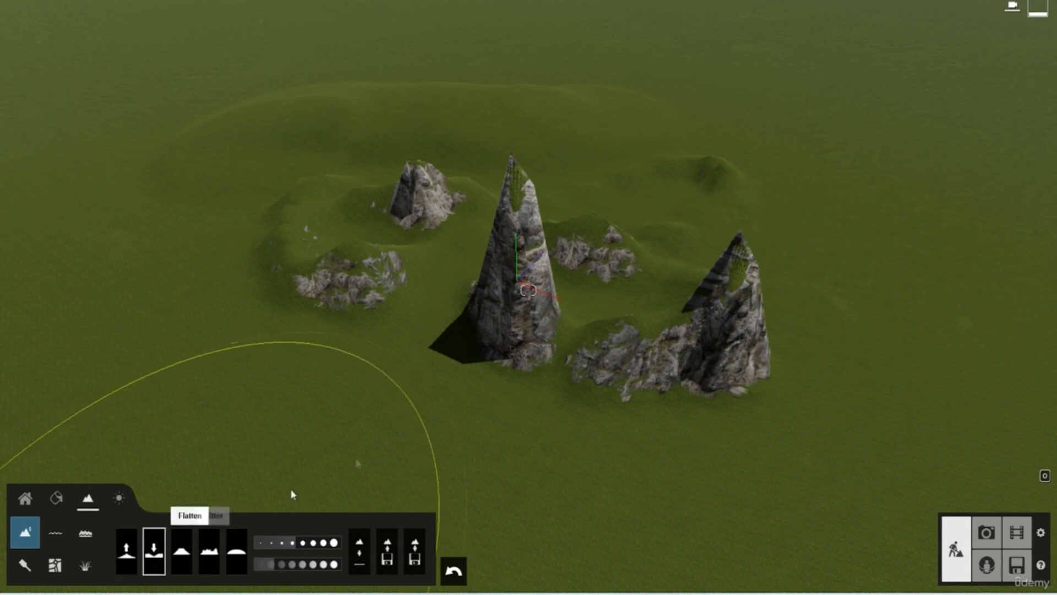
mouse_move(620, 173)
mouse_down()
mouse_move(512, 349)
mouse_move(453, 244)
mouse_move(471, 267)
mouse_move(320, 256)
mouse_move(482, 296)
mouse_move(308, 485)
mouse_up()
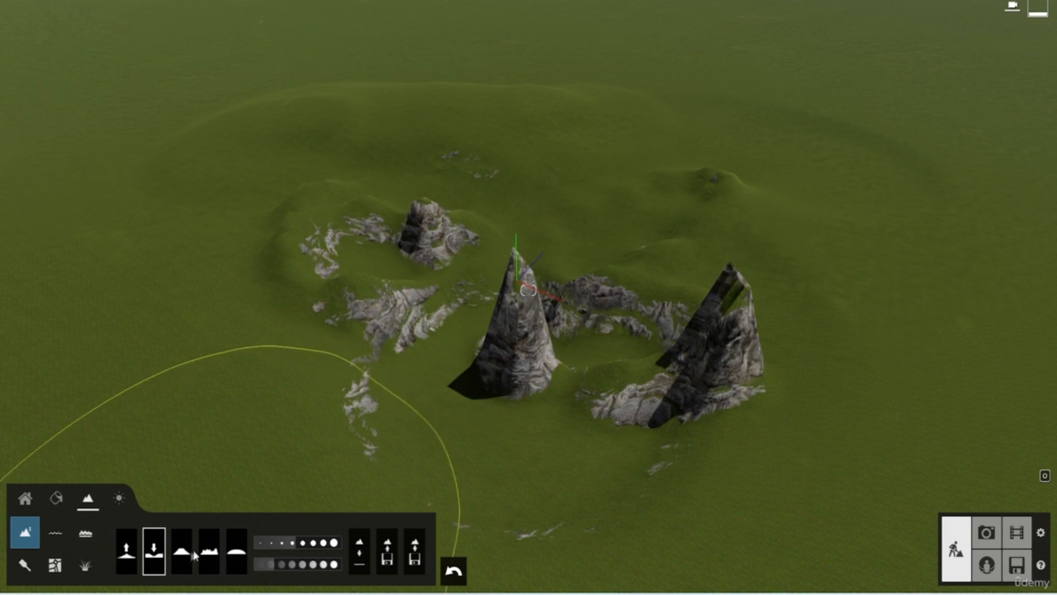
click(186, 554)
mouse_move(377, 217)
mouse_down()
mouse_move(704, 313)
mouse_move(342, 224)
mouse_move(693, 365)
mouse_move(417, 257)
mouse_move(662, 329)
mouse_up()
Roughen the levelled terrain with the jitter brush, repeating at higher brush speed, and reset the whole landscape to flat
click(209, 551)
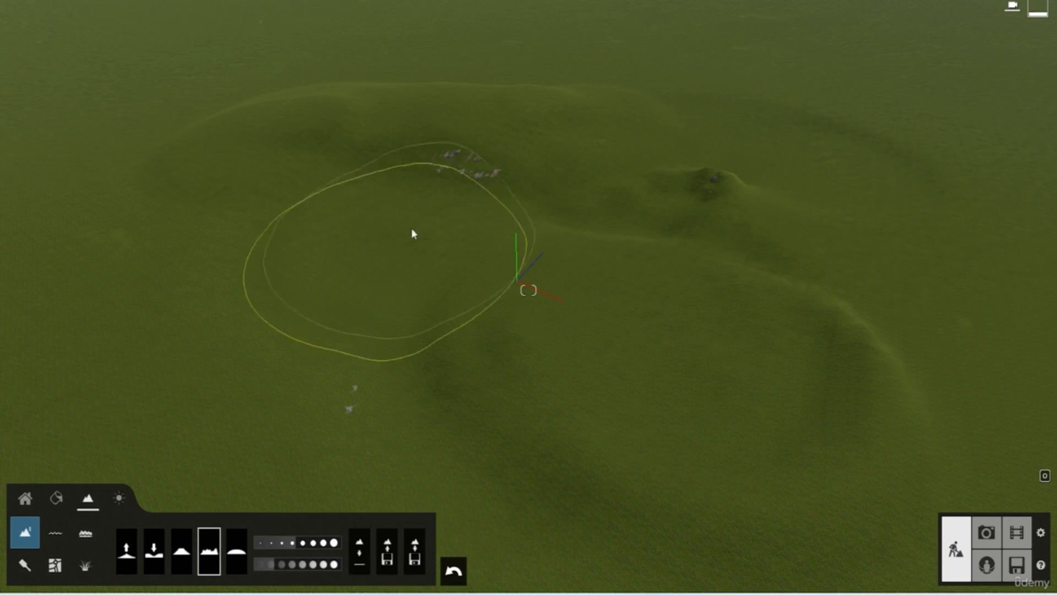
mouse_move(555, 255)
mouse_down()
mouse_move(441, 283)
mouse_move(314, 384)
mouse_up()
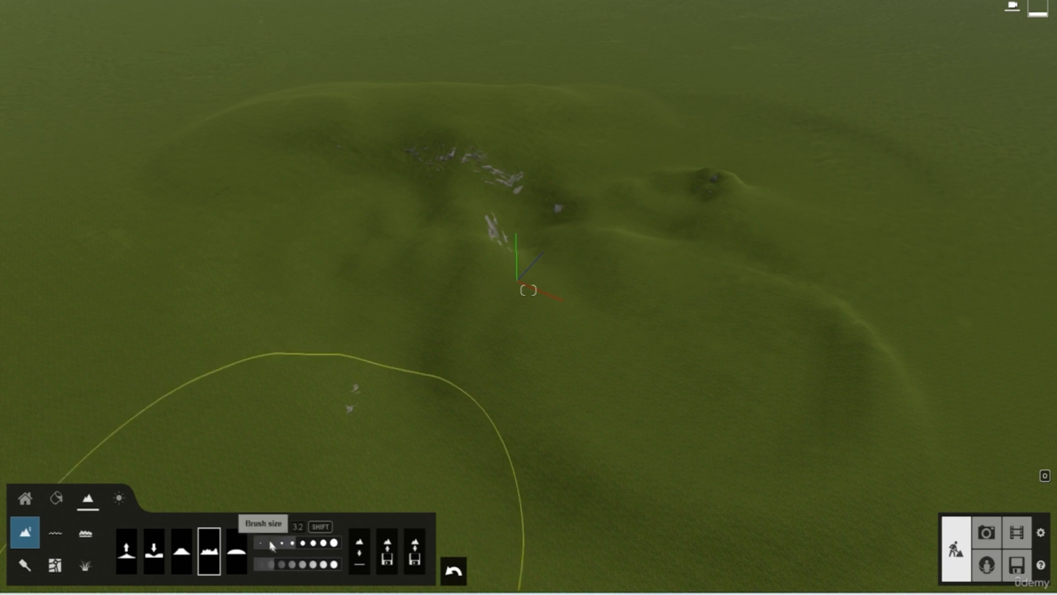
drag(282, 567, 292, 564)
mouse_move(490, 259)
mouse_down()
mouse_move(604, 268)
mouse_move(782, 345)
mouse_move(297, 178)
mouse_move(154, 166)
mouse_move(833, 264)
mouse_move(826, 272)
mouse_move(167, 164)
mouse_move(594, 286)
mouse_move(550, 182)
mouse_move(485, 176)
mouse_move(389, 307)
mouse_up()
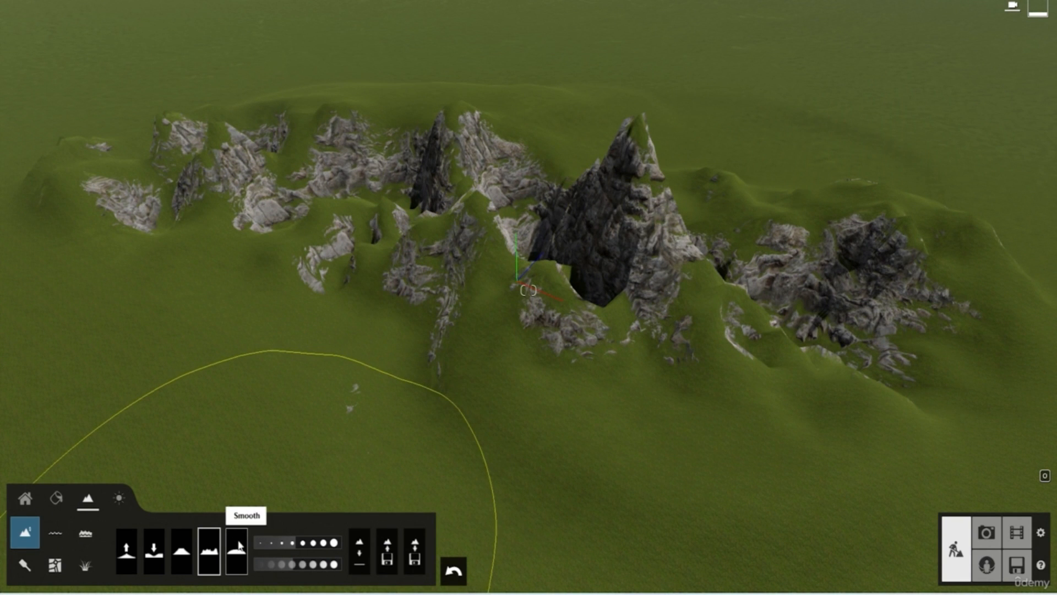
click(365, 559)
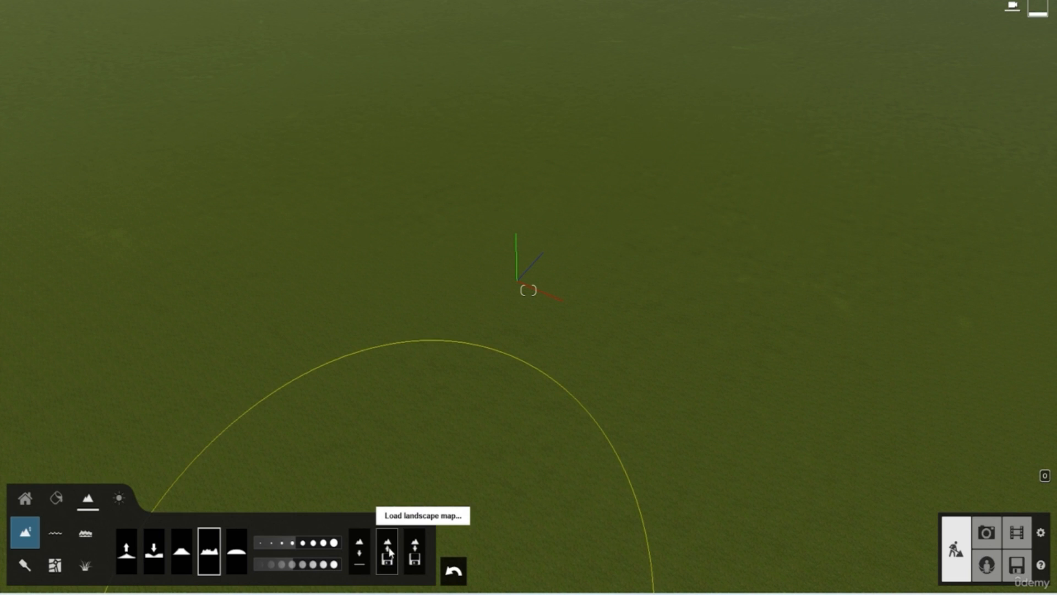
Place a water plane on the grass beside the scene origin and view it up close
click(56, 532)
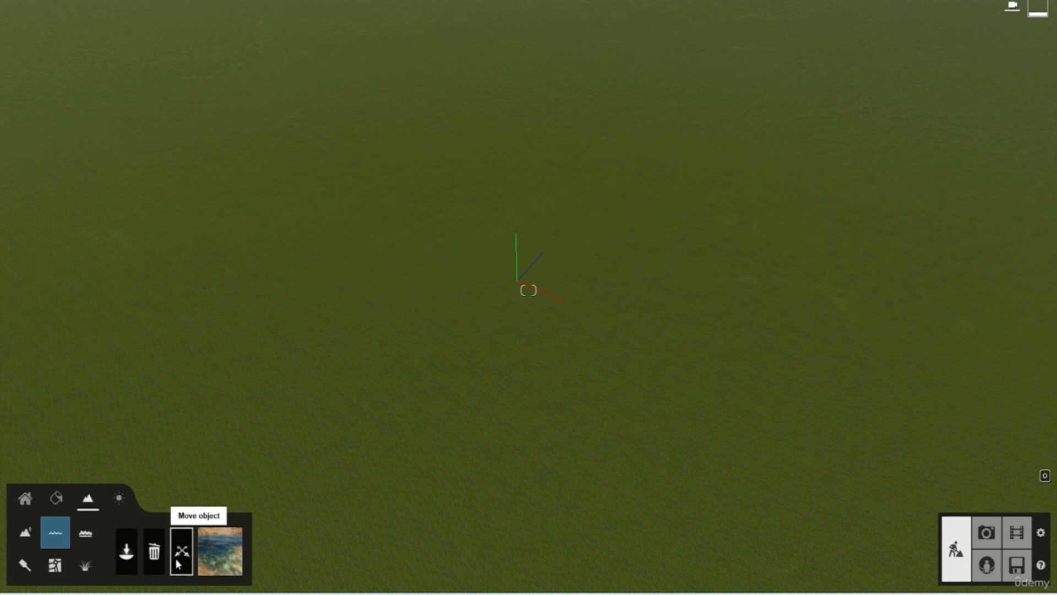
click(125, 550)
click(344, 317)
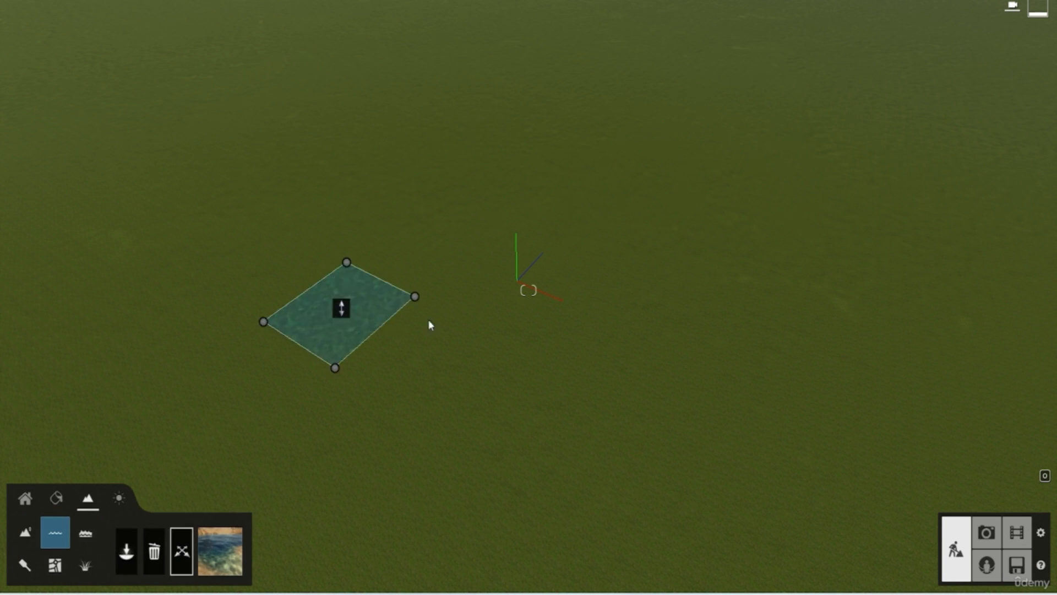
right_drag(430, 326, 436, 325)
key(w)
right_drag(576, 322, 551, 251)
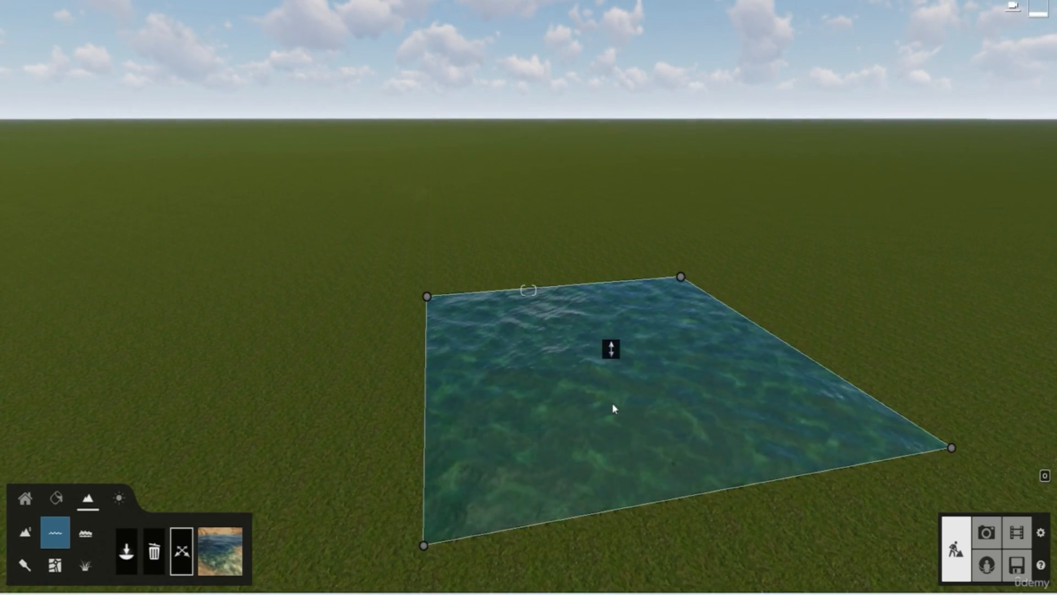
Enlarge the water plane by pulling its two far corners outward, and delete the water object
drag(428, 299, 285, 289)
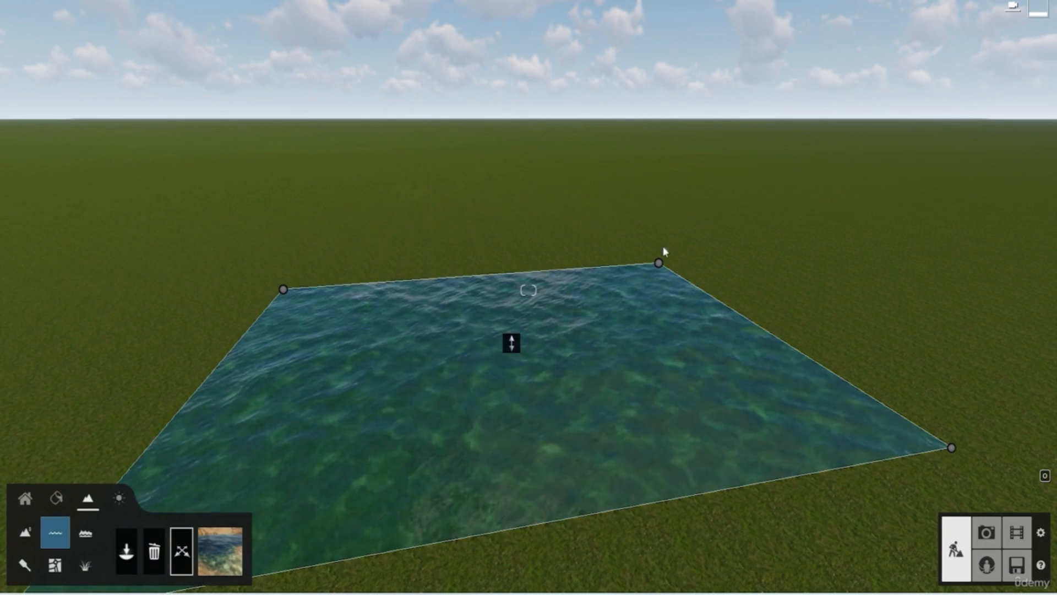
drag(659, 265, 823, 186)
key(s)
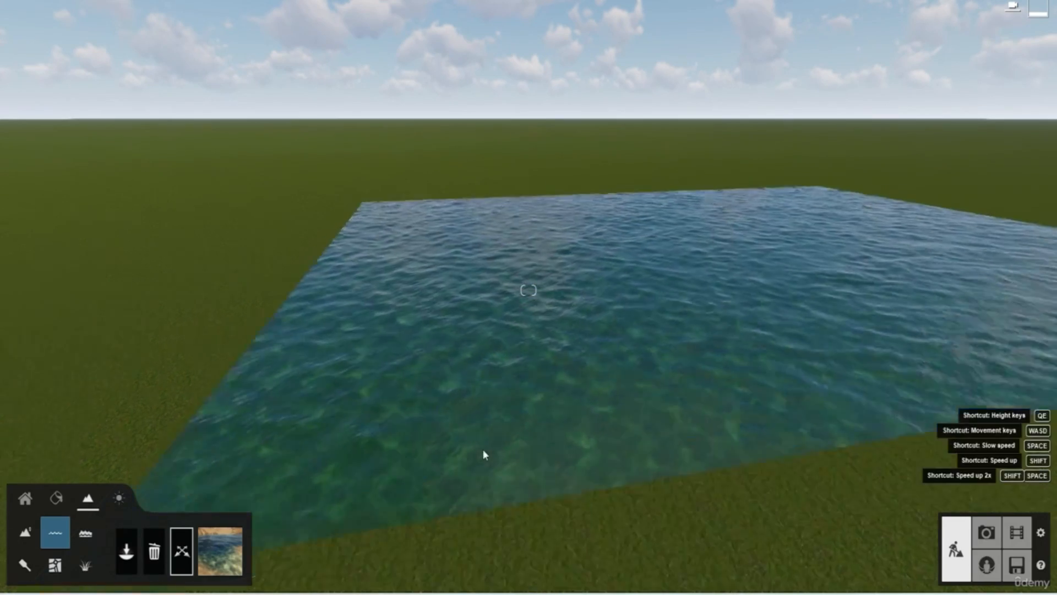
click(152, 562)
click(687, 245)
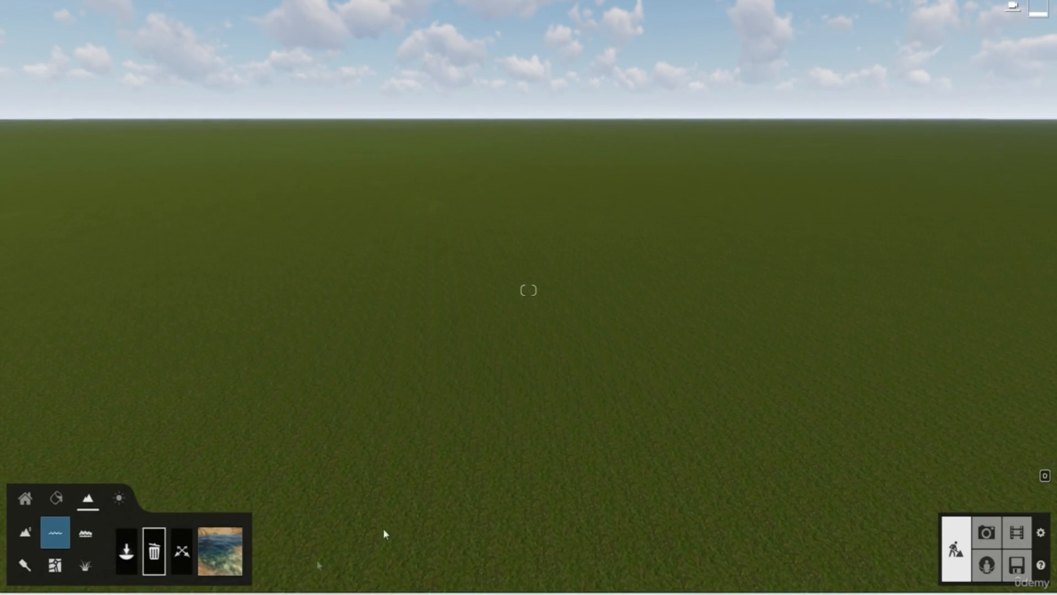
Turn on the ocean, set its wave intensity to 0.8 and change its height to -5.5
click(93, 537)
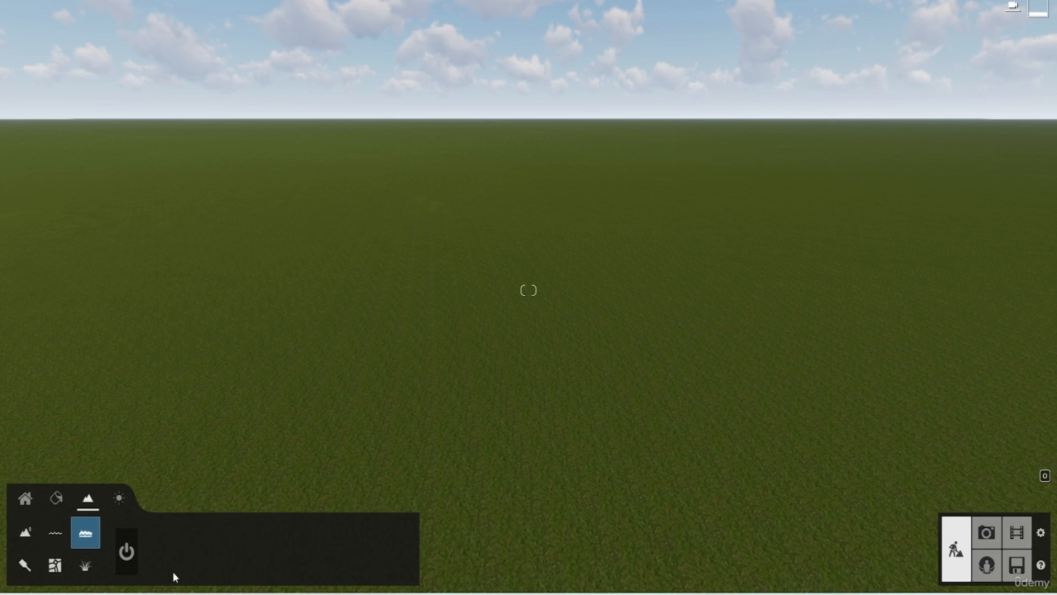
click(126, 551)
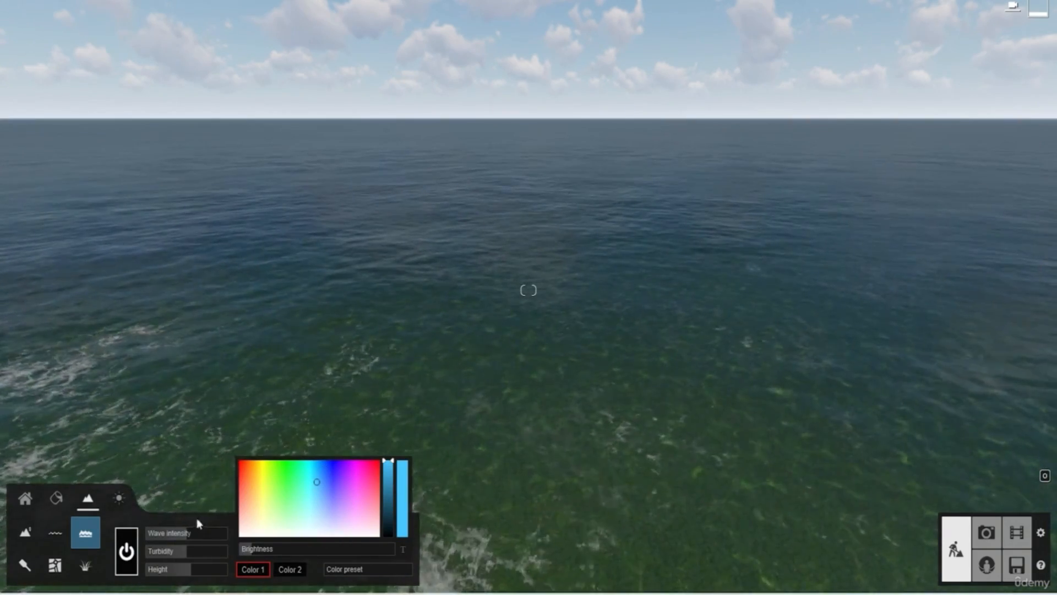
mouse_move(186, 535)
drag(196, 533, 208, 533)
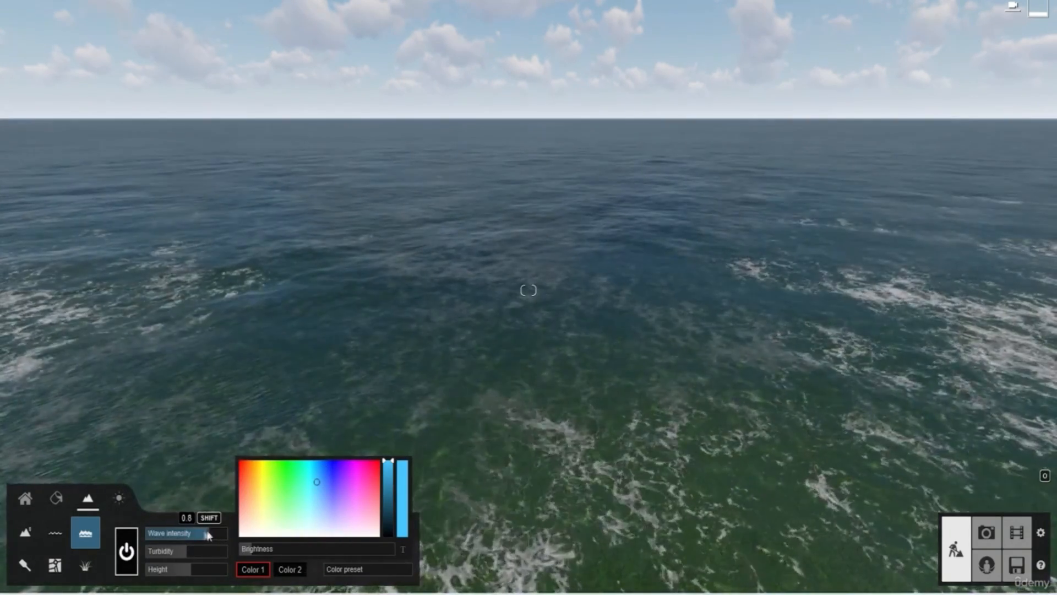
mouse_move(182, 574)
mouse_down()
mouse_move(216, 571)
mouse_move(192, 567)
mouse_up()
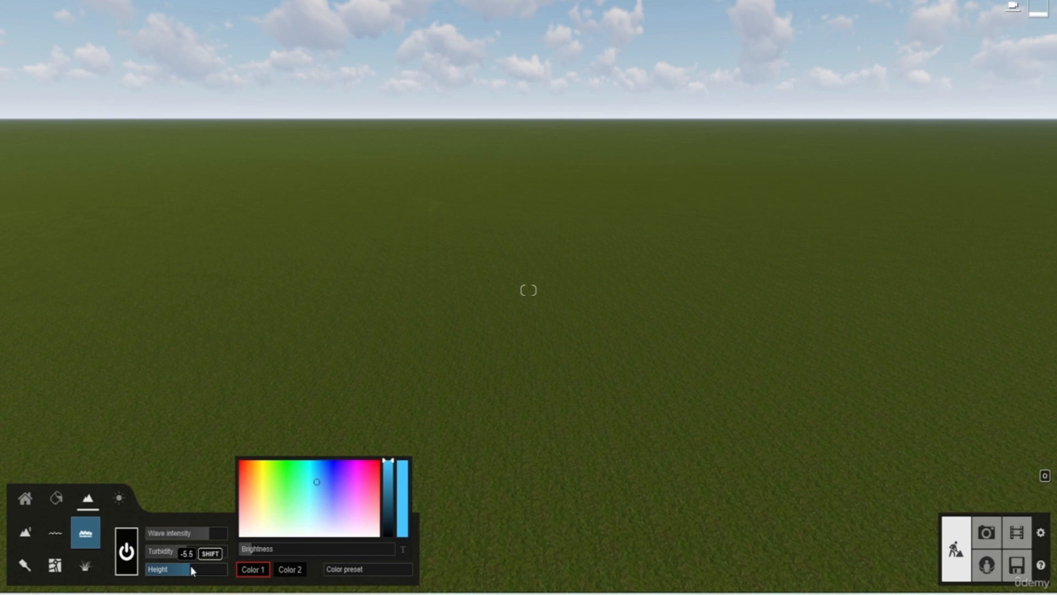
Lower the ocean height slightly
drag(190, 566, 183, 567)
Paint a patch of the light sand texture onto the grass terrain with the landscape paint brush
click(25, 567)
drag(300, 537, 281, 538)
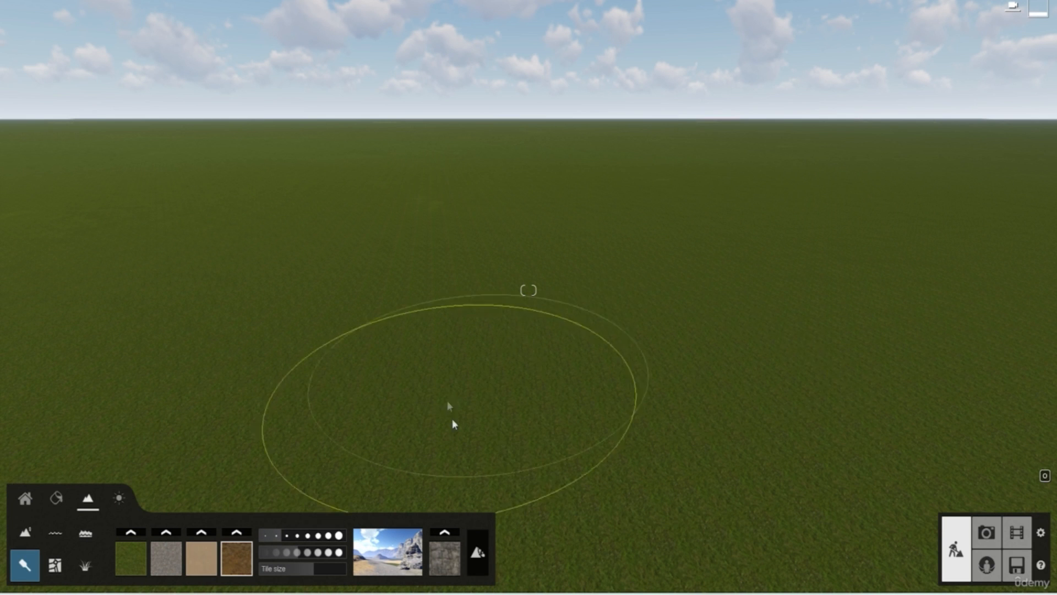
click(201, 558)
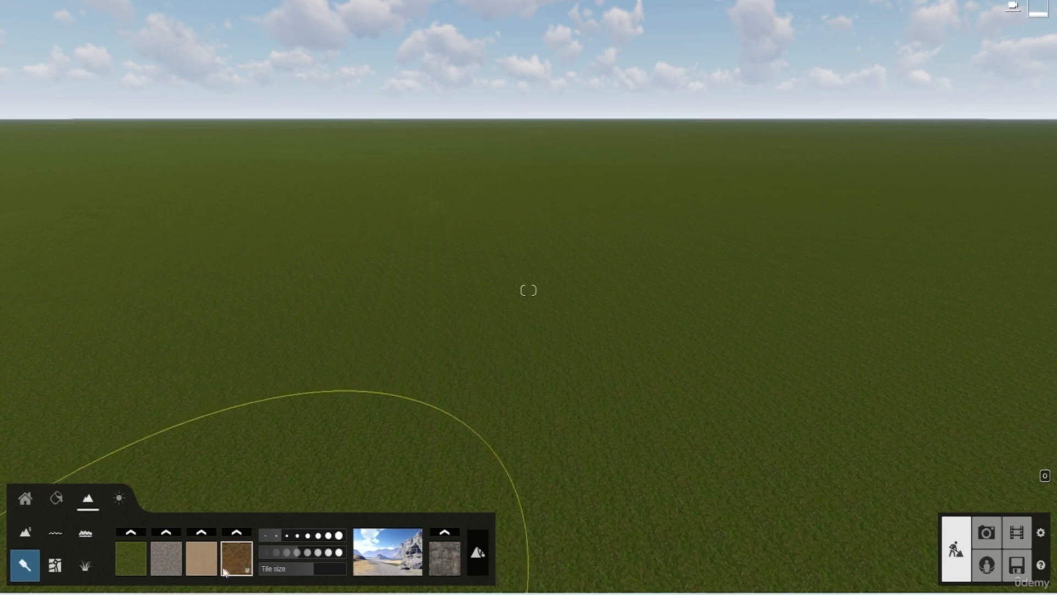
click(388, 392)
mouse_move(545, 415)
mouse_down()
mouse_move(800, 385)
mouse_move(599, 332)
mouse_move(352, 304)
mouse_move(501, 406)
mouse_up()
Paint the brown soil texture around the far and right edges of the sand patch
click(237, 557)
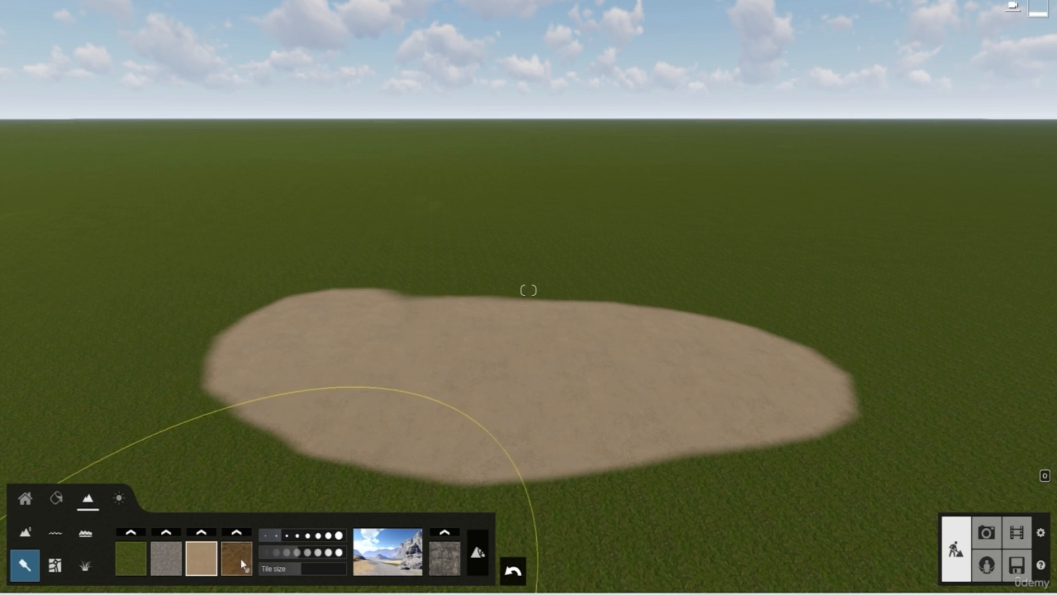
click(562, 275)
mouse_move(458, 278)
mouse_down()
mouse_move(892, 448)
mouse_move(753, 338)
mouse_move(716, 418)
mouse_up()
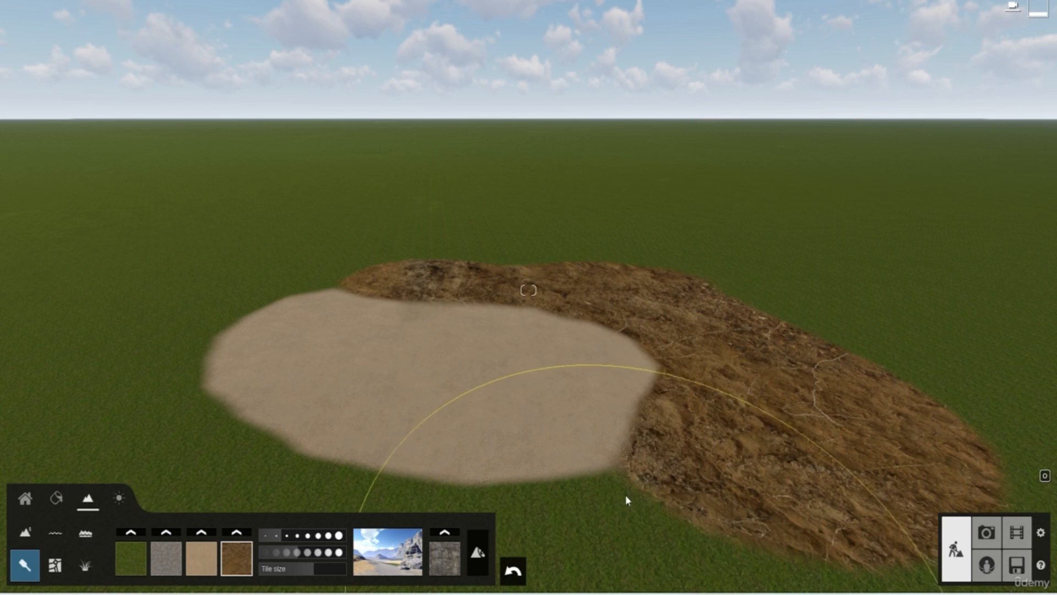
click(57, 572)
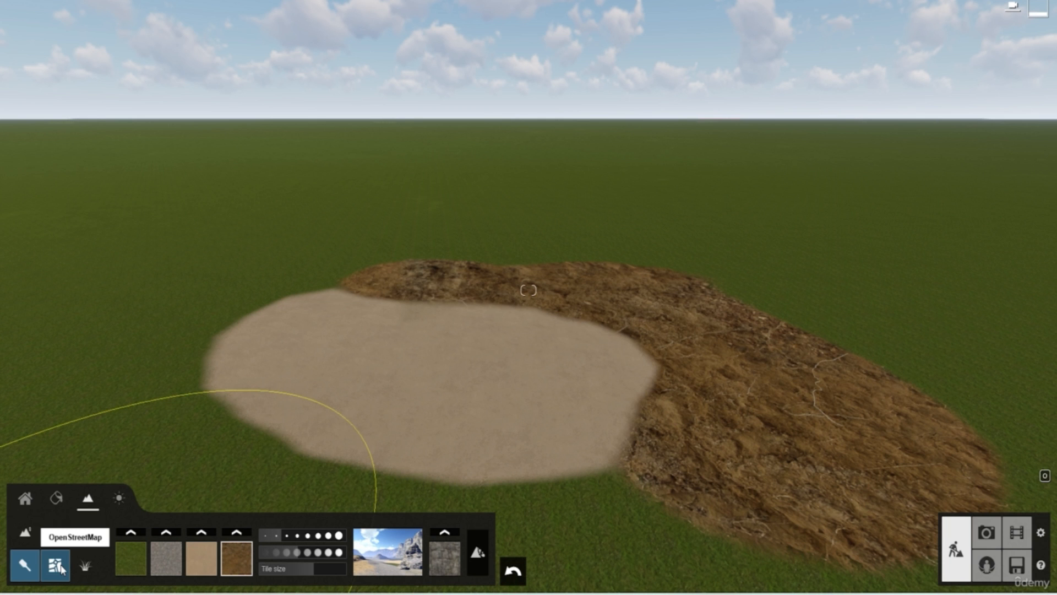
Turn on landscape grass for the terrain and view it close to the ground
mouse_move(477, 297)
right_down()
mouse_move(536, 336)
mouse_move(481, 312)
right_up()
scroll(482, 312, down, 3)
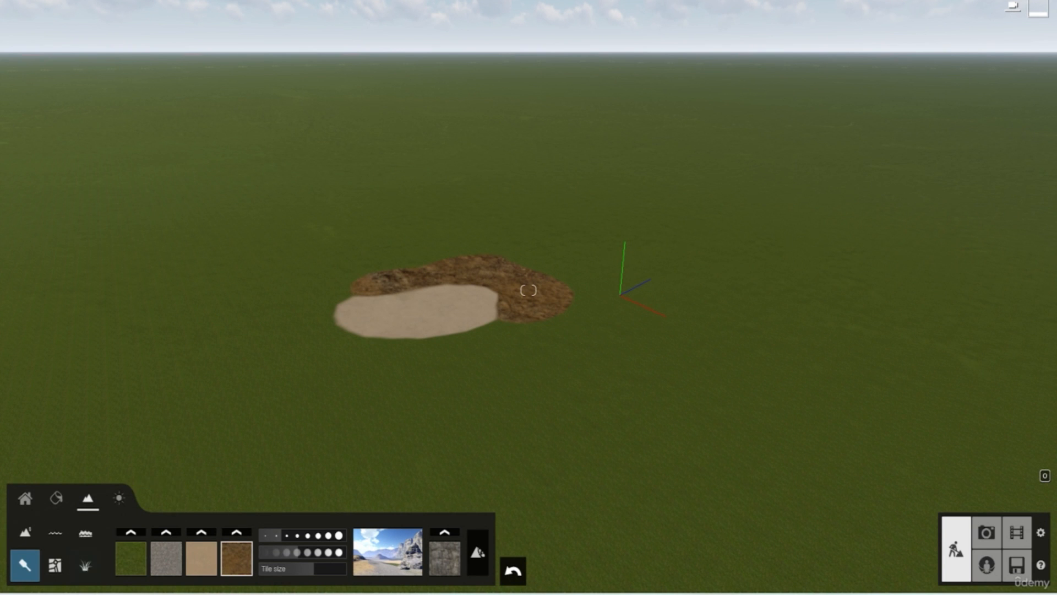
click(89, 560)
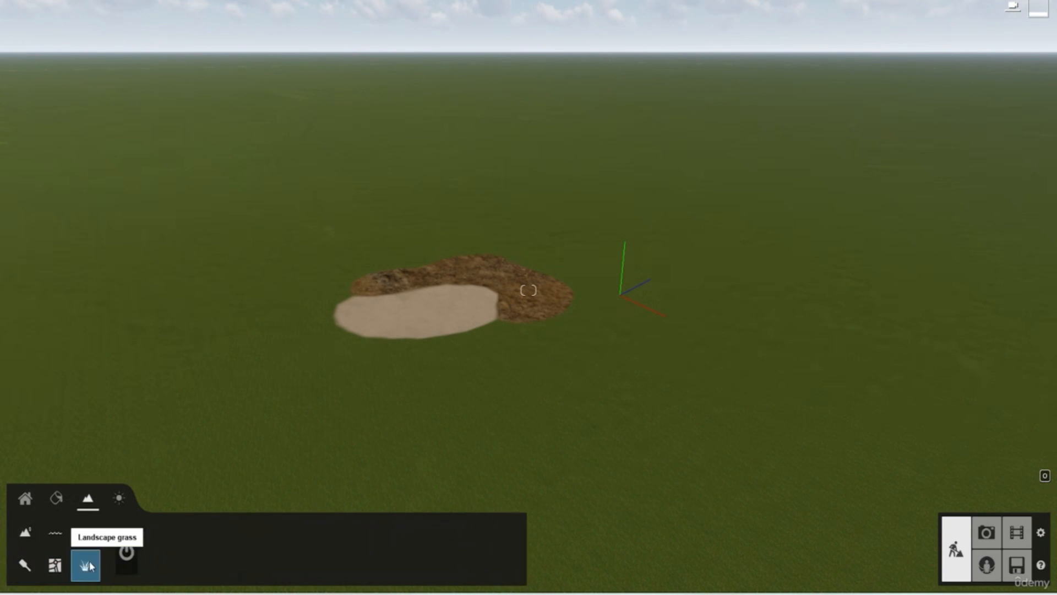
scroll(556, 288, up, 5)
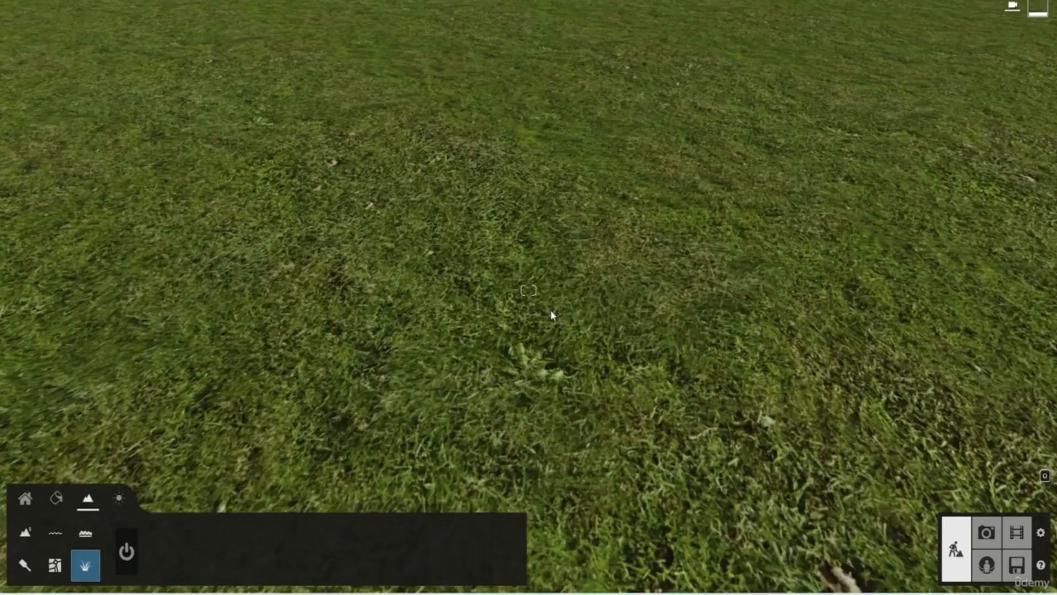
right_drag(537, 343, 529, 360)
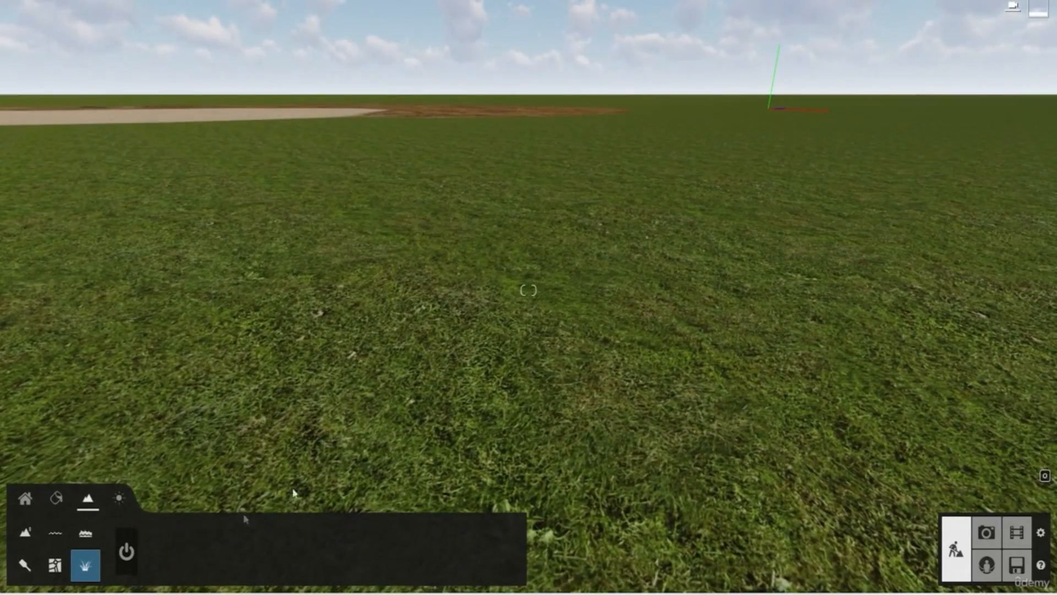
click(127, 556)
right_drag(465, 404, 369, 267)
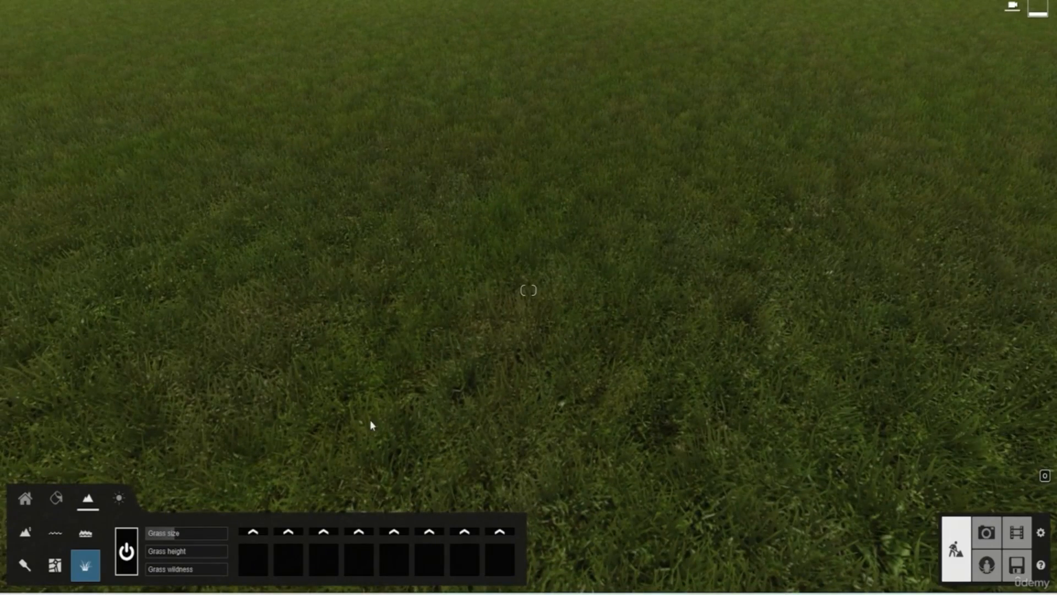
Increase the grass size, set the grass height to about 2.8, and keep the grass wildness near its minimum
drag(173, 540, 209, 551)
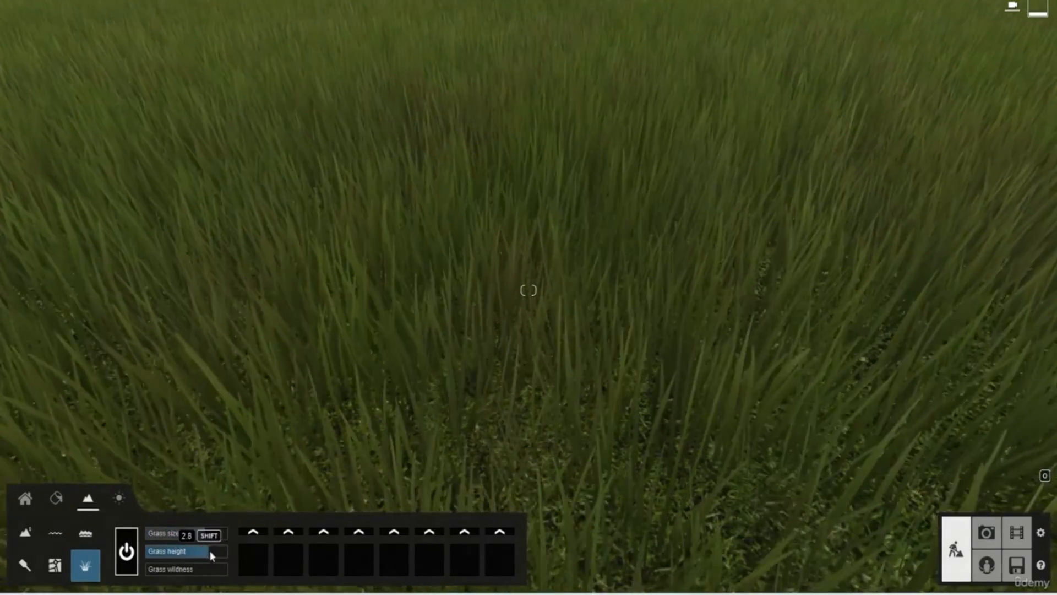
mouse_move(152, 569)
mouse_down()
mouse_move(205, 572)
mouse_move(157, 573)
mouse_up()
key(shift+s)
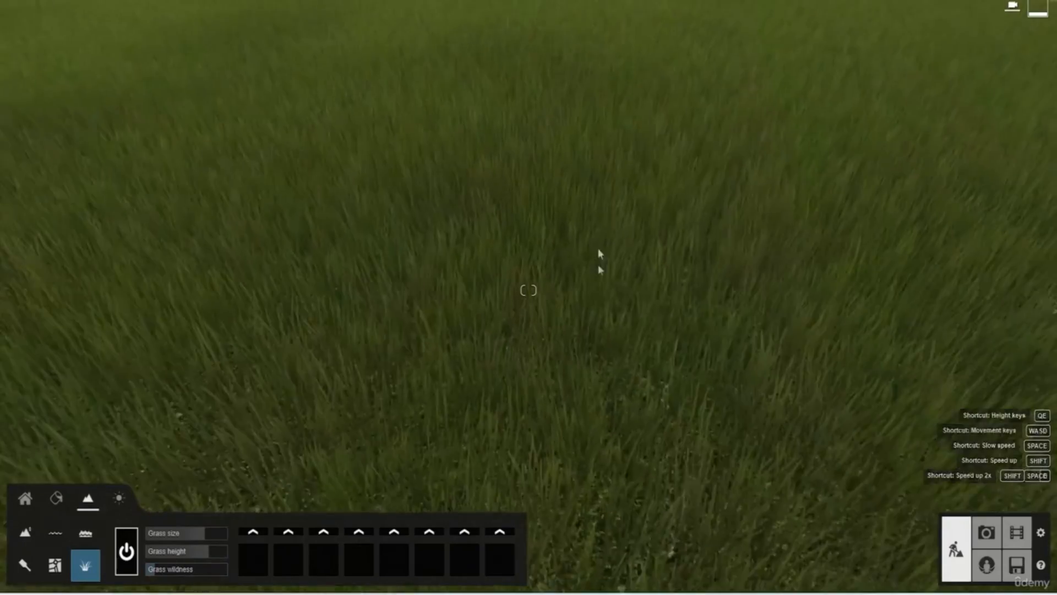
mouse_move(549, 353)
right_down()
mouse_move(496, 336)
mouse_move(550, 357)
right_up()
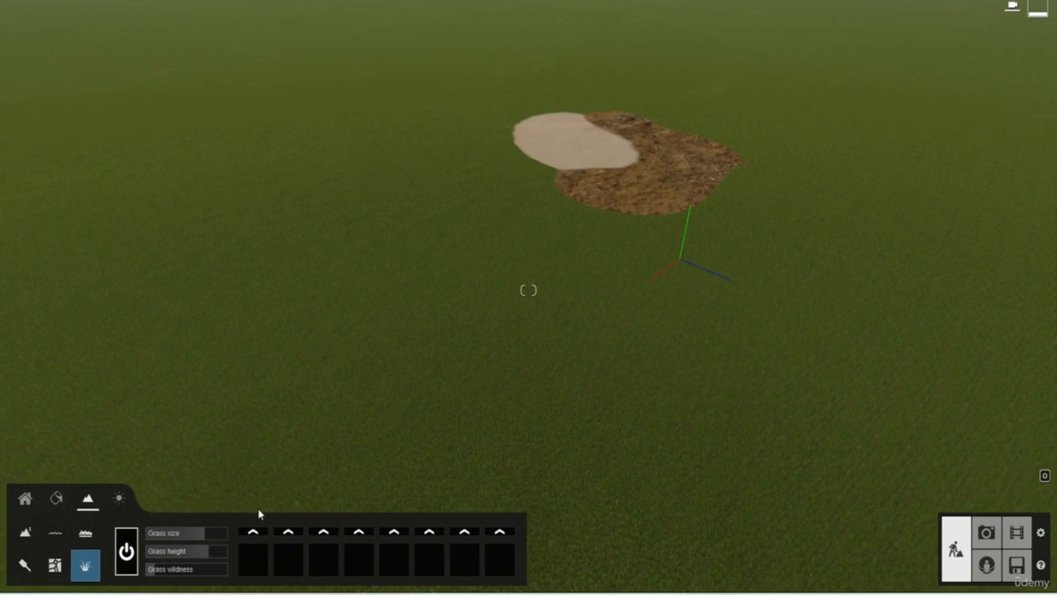
Enable Real Skies in the weather settings and apply the second sky of the Morning category
click(120, 500)
right_drag(392, 365, 393, 421)
right_drag(212, 476, 245, 419)
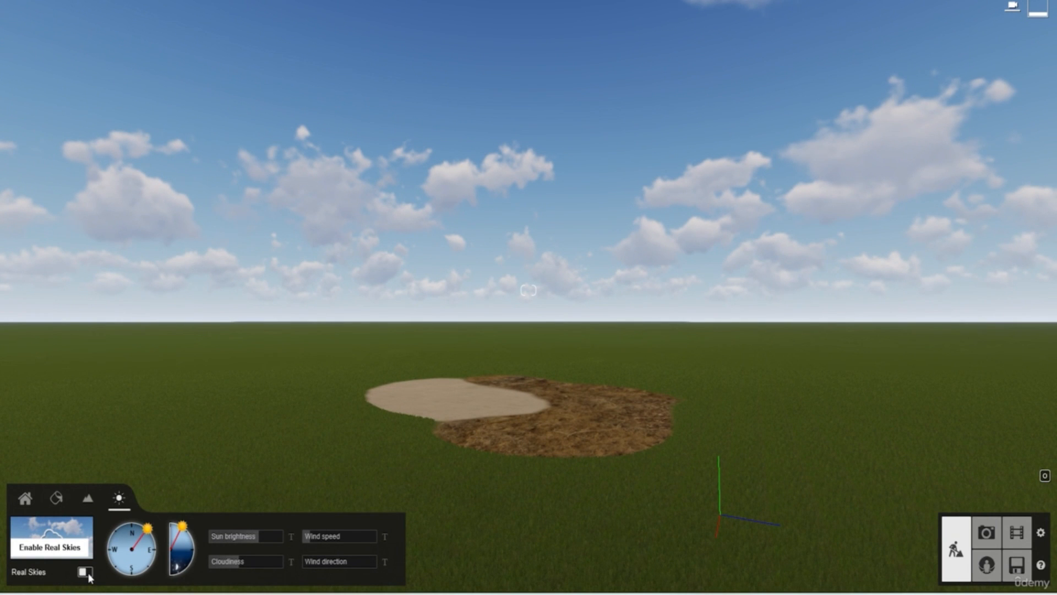
click(86, 572)
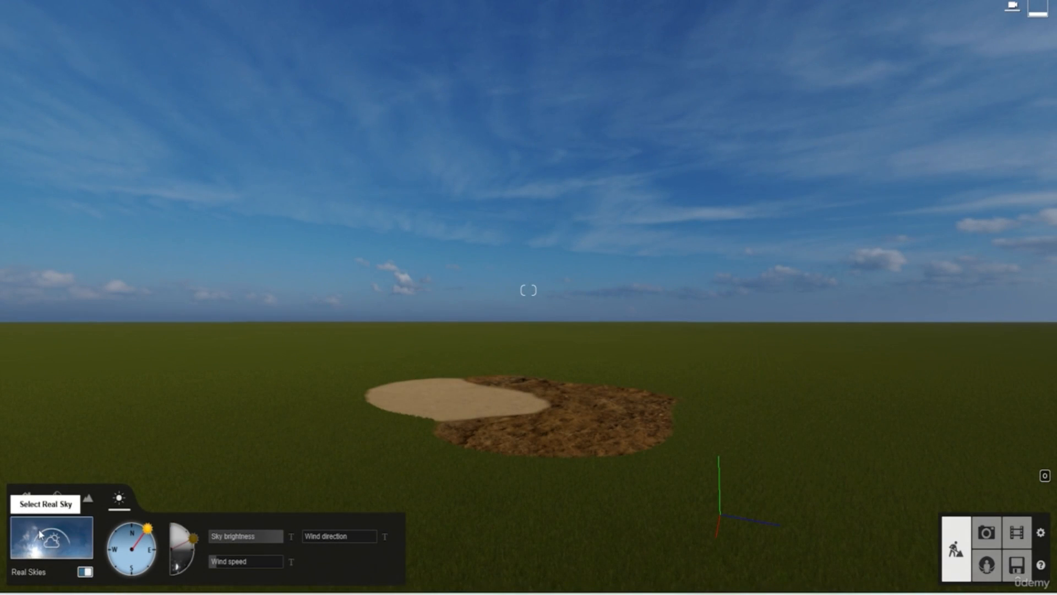
click(40, 533)
click(440, 93)
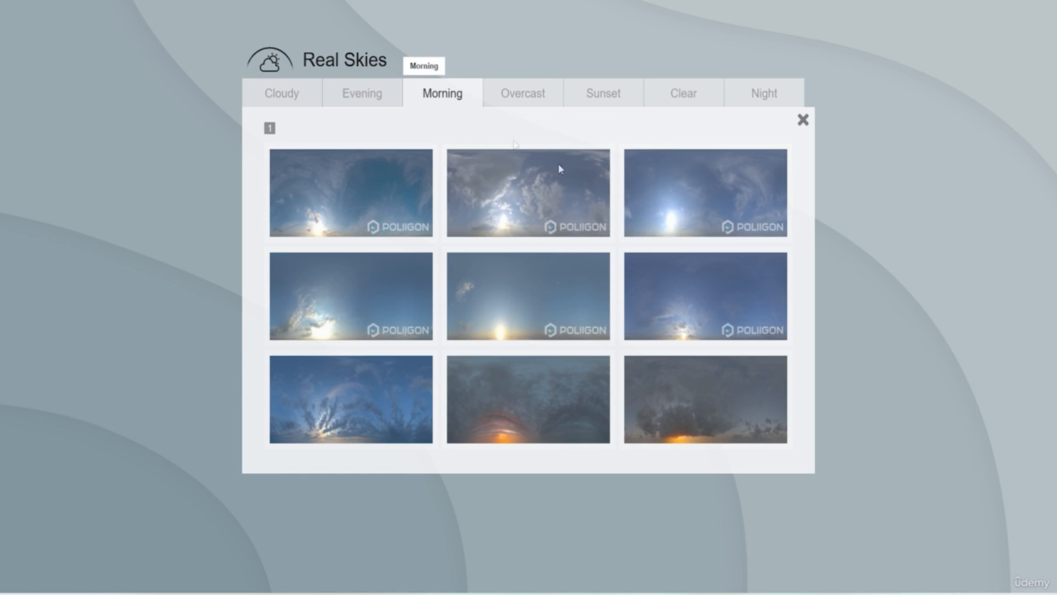
click(537, 187)
right_drag(693, 187, 613, 255)
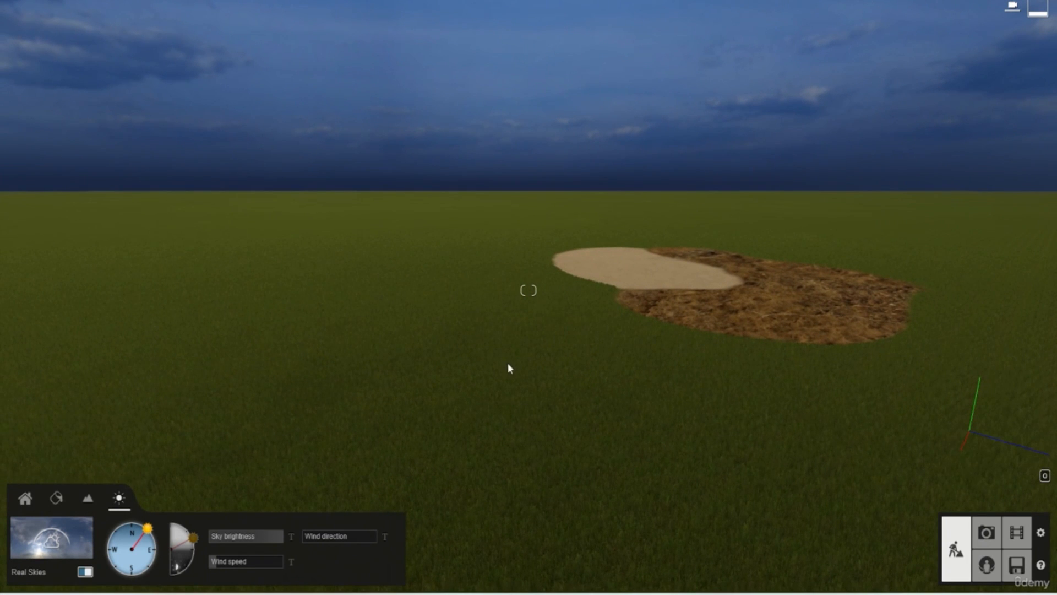
scroll(509, 368, up, 3)
Replace the sky with the second one of the Clear category and view the painted terrain under it
click(51, 537)
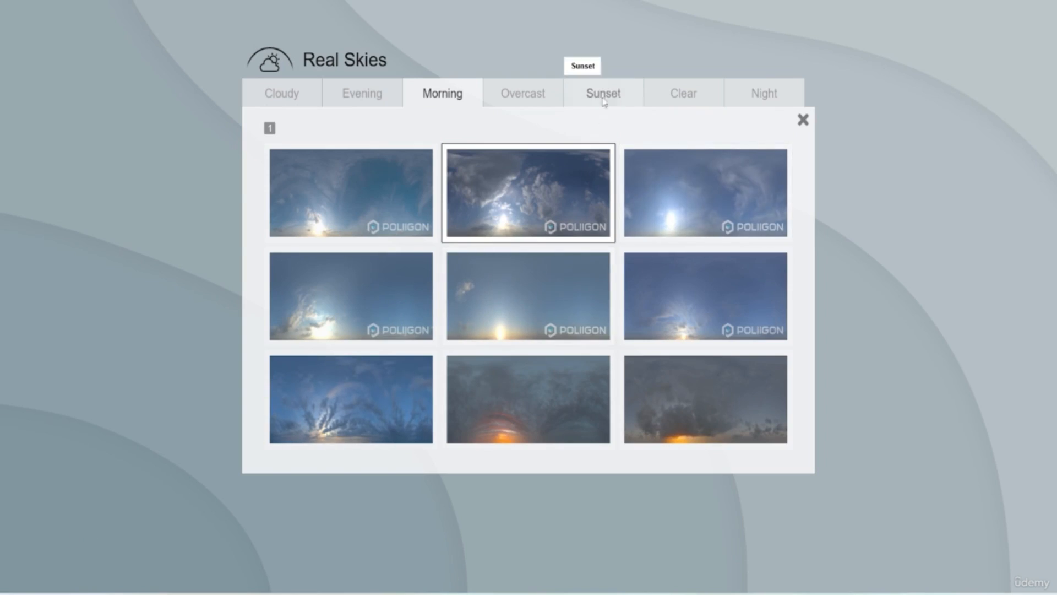
click(683, 94)
click(534, 197)
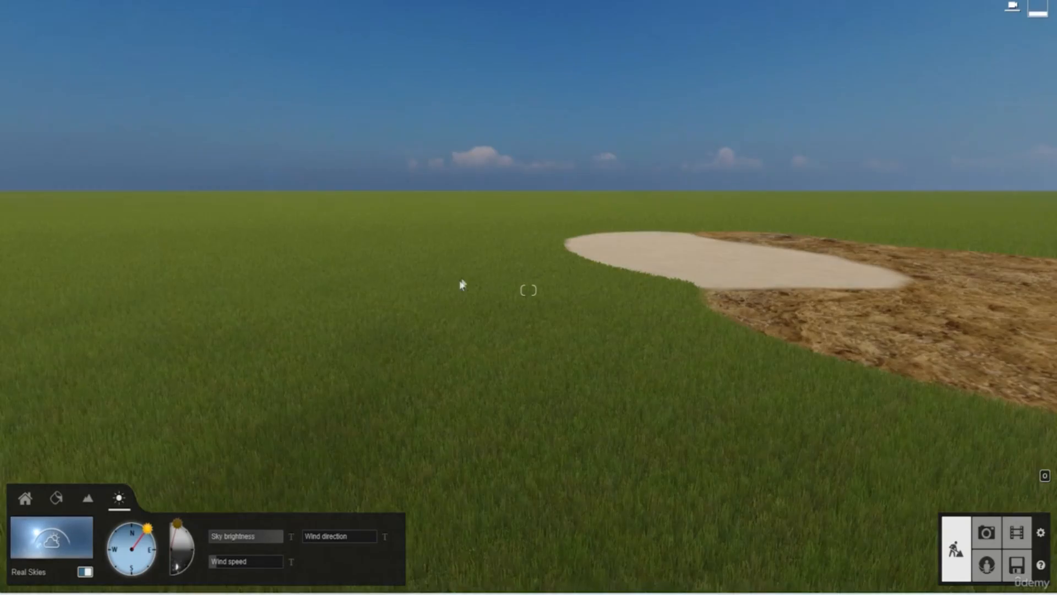
right_drag(461, 285, 525, 281)
scroll(477, 288, up, 3)
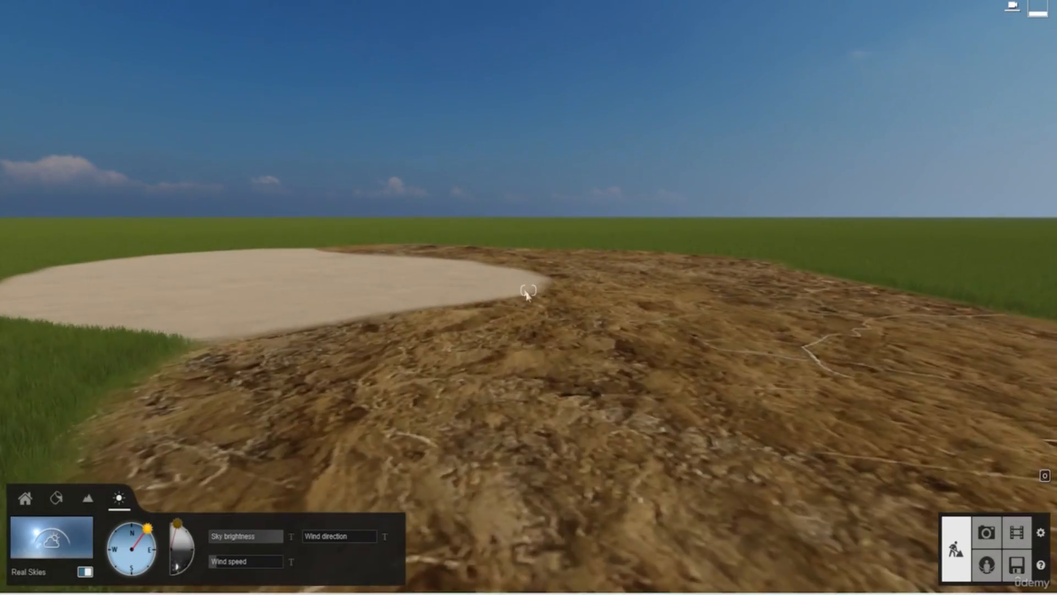
scroll(527, 293, down, 5)
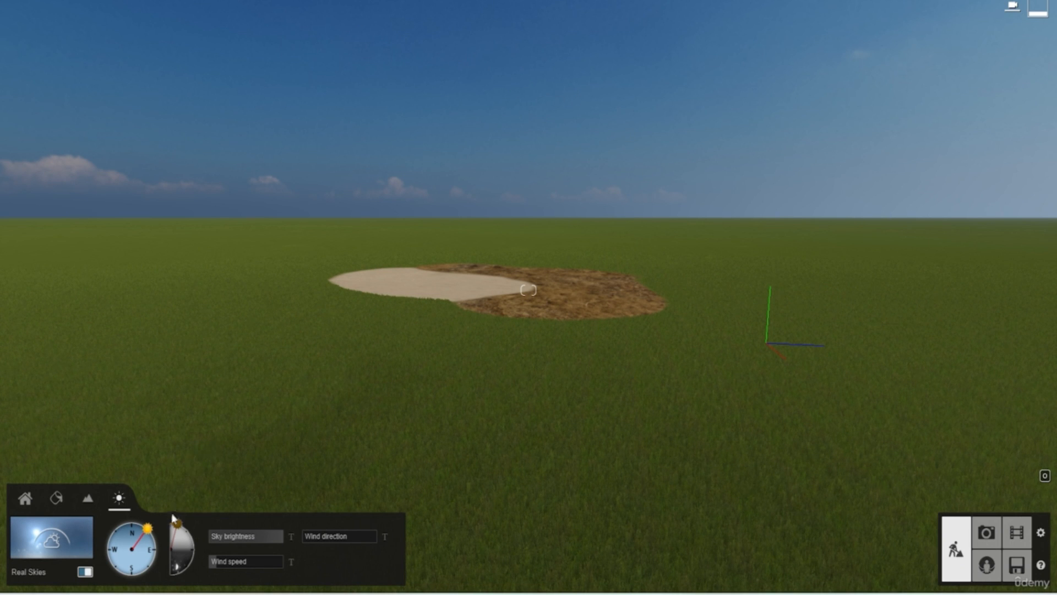
Turn the sun direction to due south and disable Real Skies
mouse_move(149, 530)
mouse_down()
mouse_move(157, 547)
mouse_move(146, 587)
mouse_move(130, 586)
mouse_up()
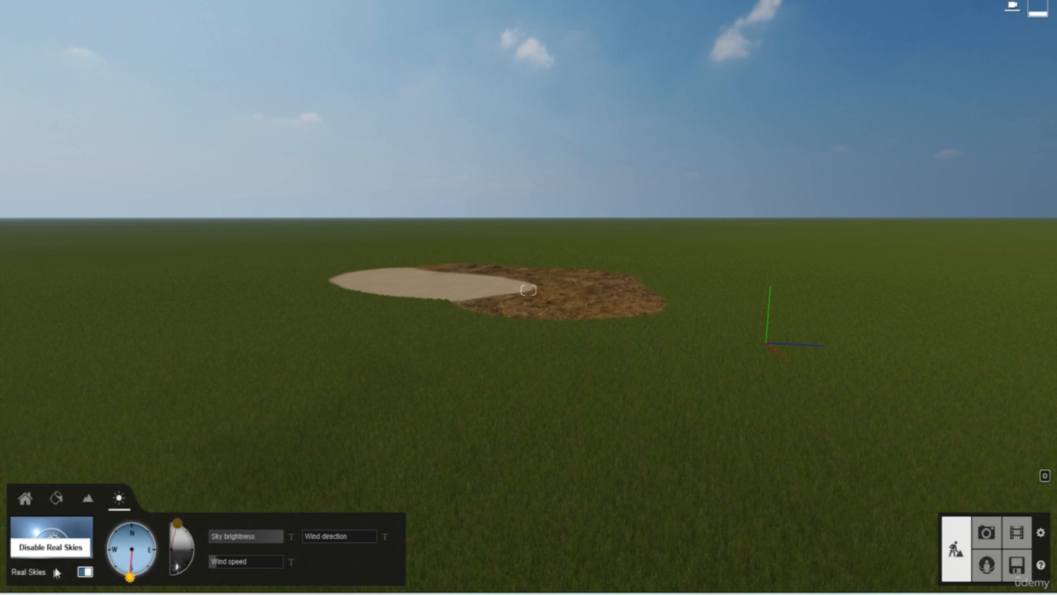
click(83, 572)
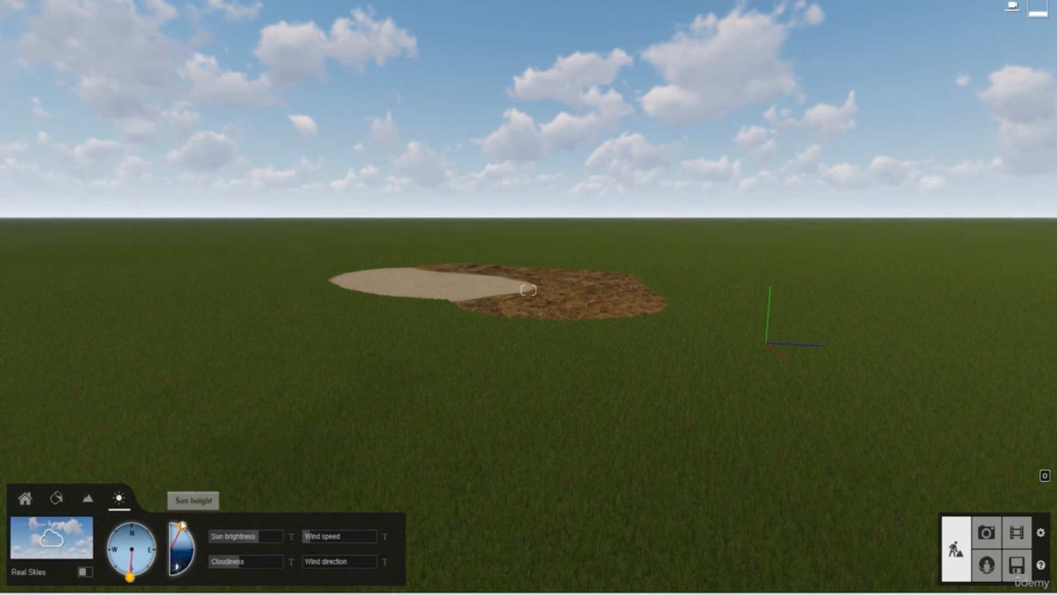
Lower the sun to the horizon for a dusk scene, and raise the sun brightness, cloudiness and wind speed
mouse_move(183, 527)
mouse_down()
mouse_move(195, 560)
mouse_move(185, 572)
mouse_move(196, 554)
mouse_up()
click(255, 538)
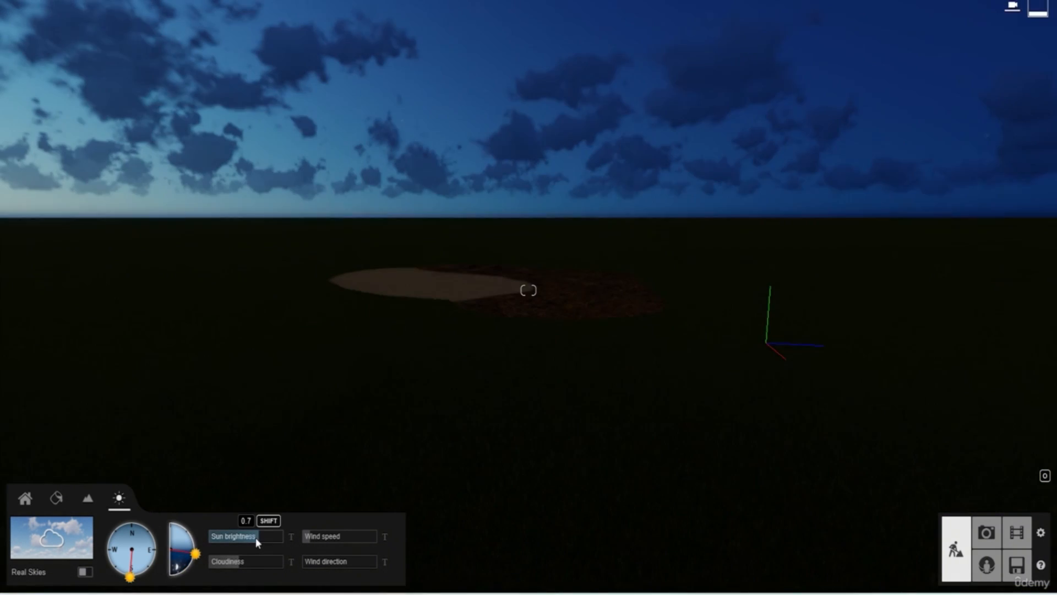
drag(255, 539, 249, 561)
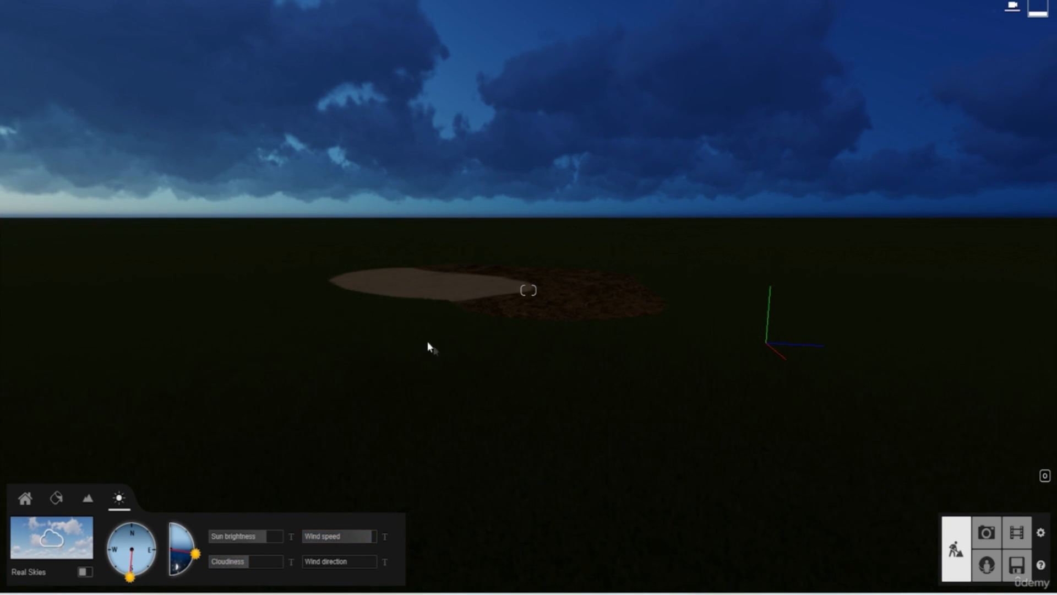
right_drag(488, 419, 479, 402)
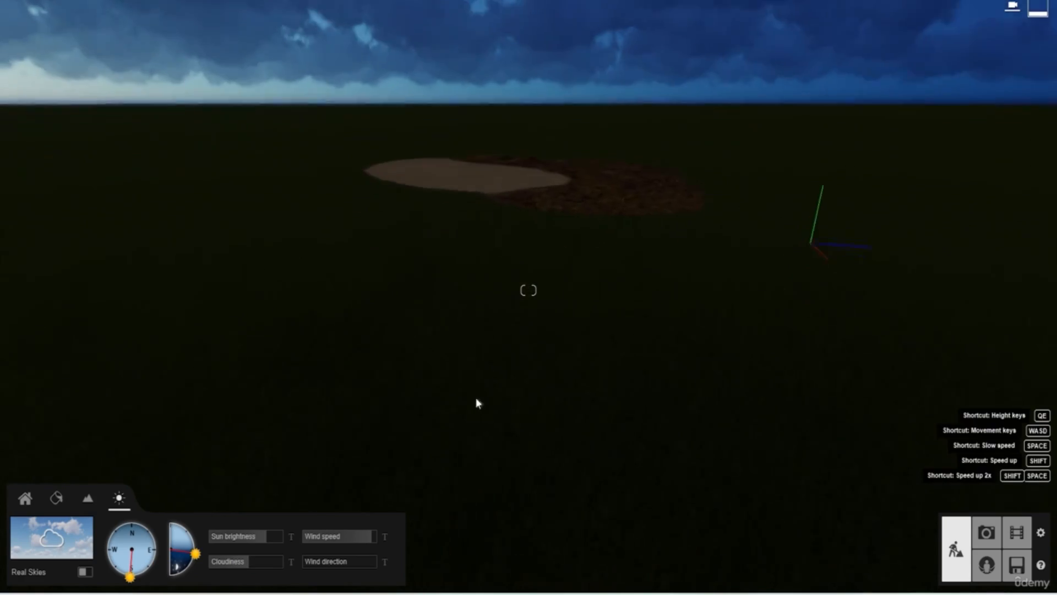
Raise the sun above the horizon for daylight and change the wind direction while viewing the grass up close
drag(196, 552, 199, 532)
scroll(510, 336, up, 3)
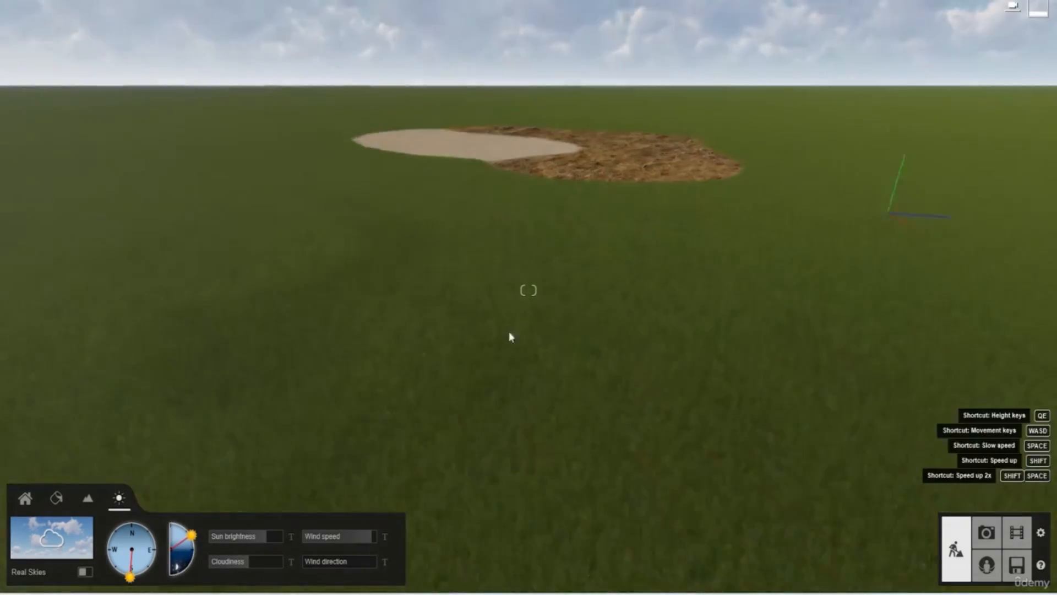
scroll(508, 391, up, 2)
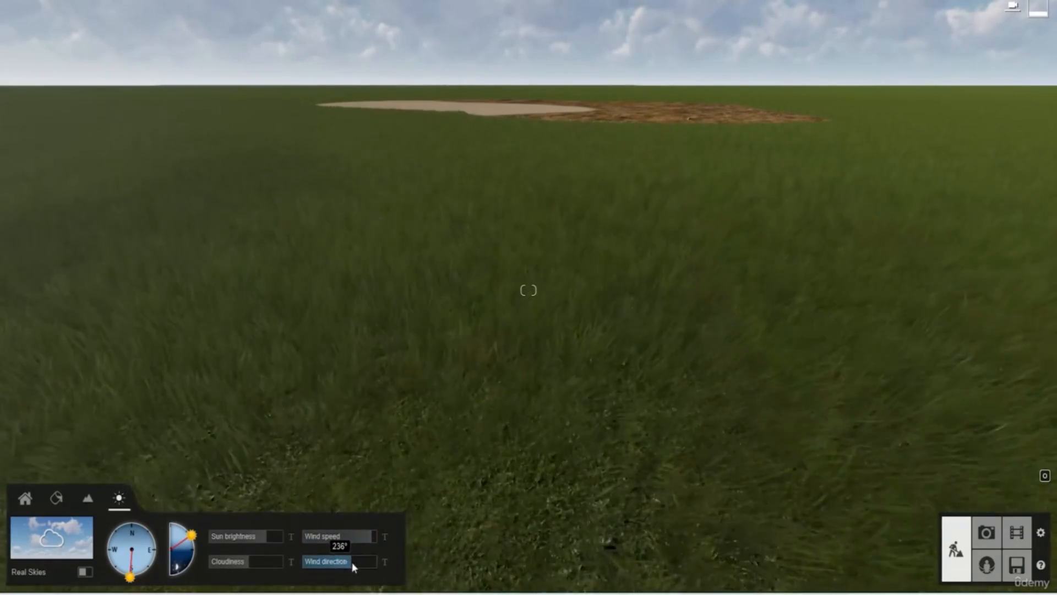
drag(309, 561, 361, 562)
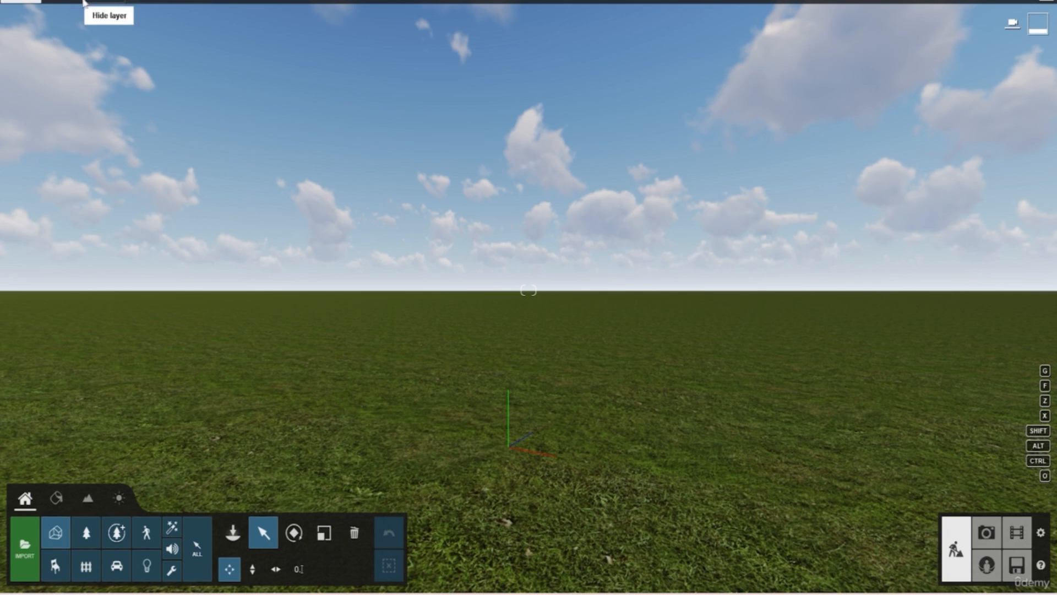
Activate the second layer, and switch the active layer to the sixth one
click(62, 2)
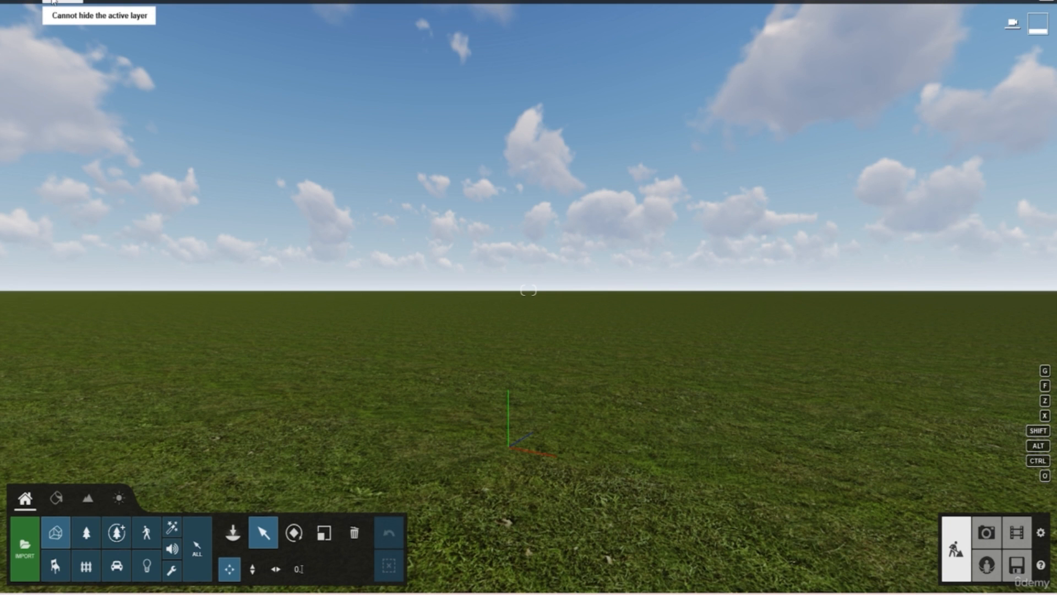
right_drag(504, 418, 514, 401)
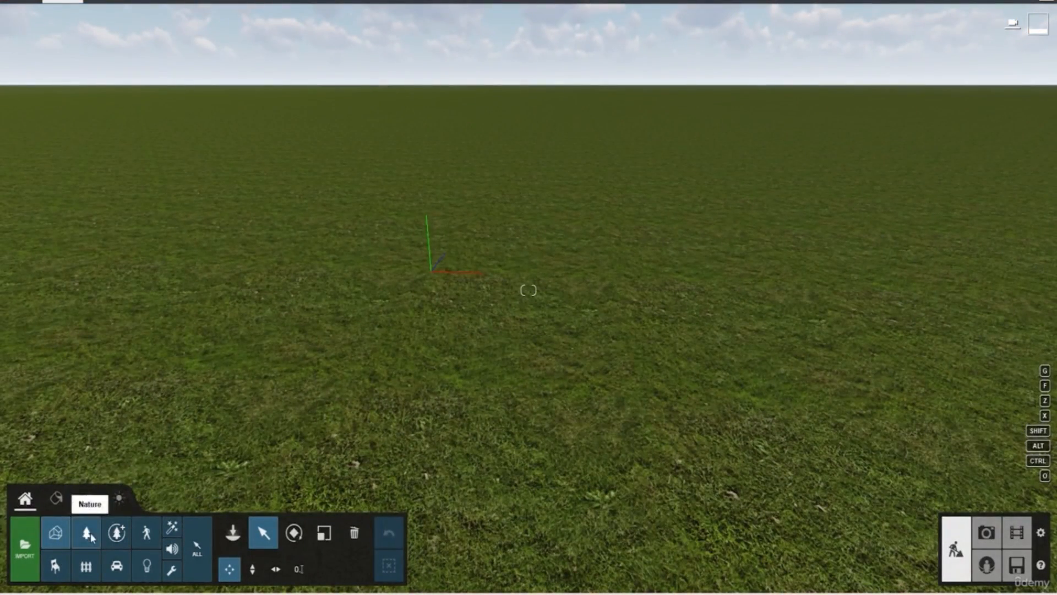
click(218, 2)
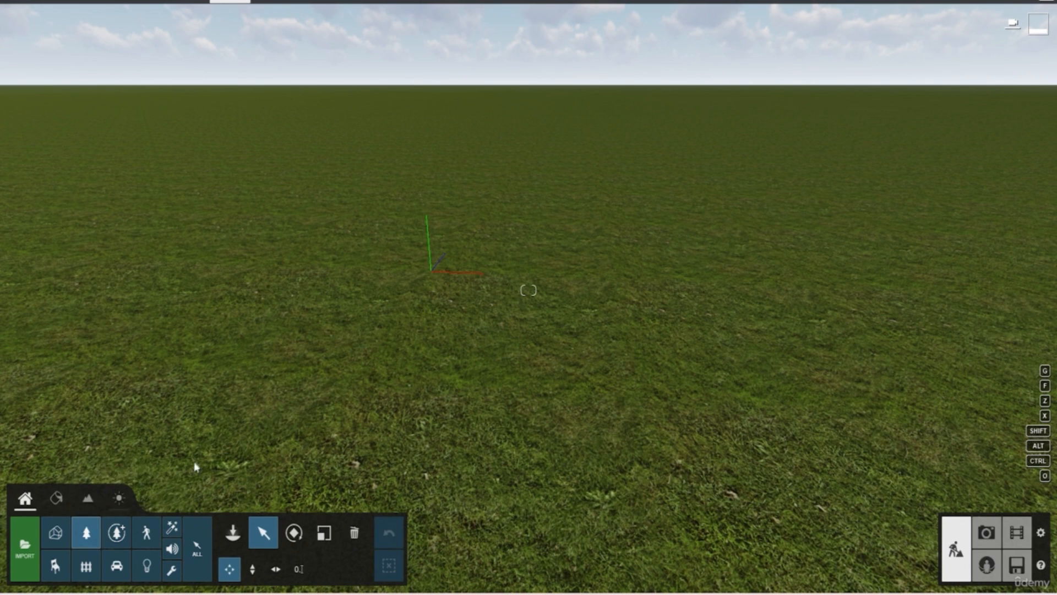
Place several AlmondTree M1 RT trees from the Nature library on the grass around the scene origin
click(100, 542)
click(182, 252)
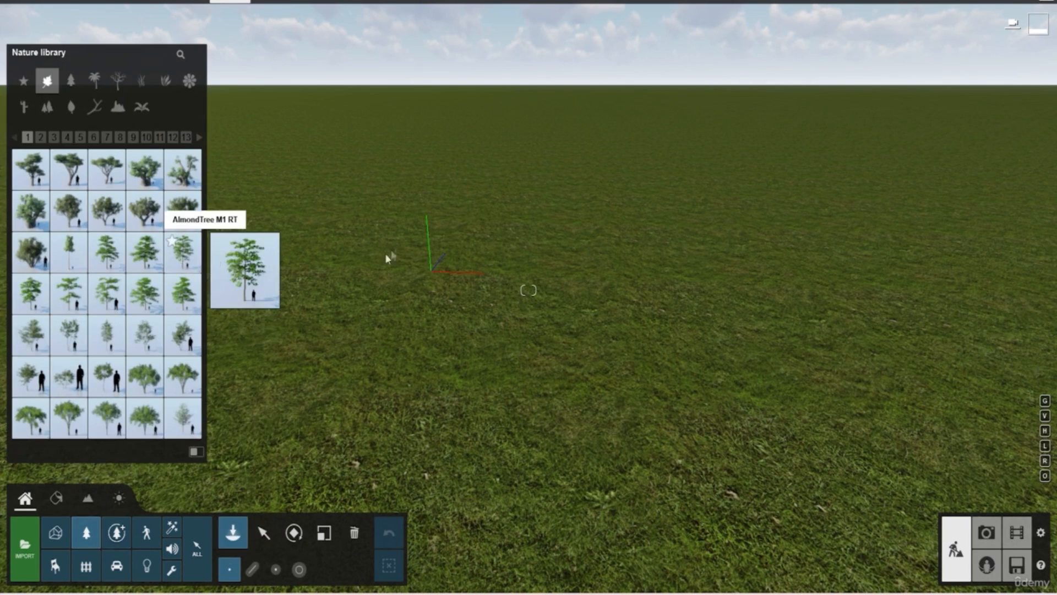
click(392, 227)
click(548, 159)
click(663, 115)
click(751, 117)
click(688, 196)
key(s)
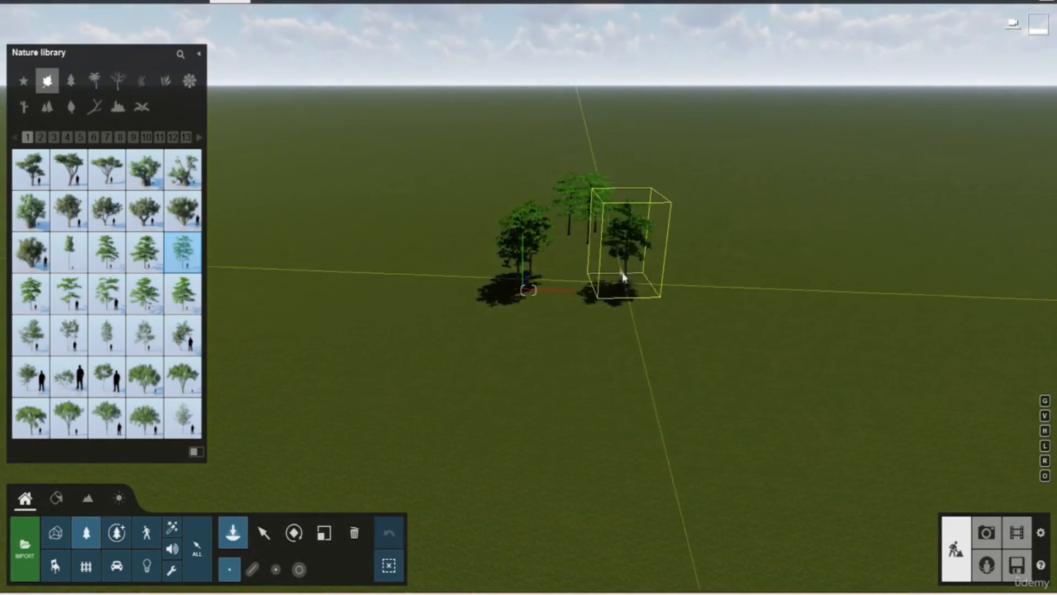
click(567, 336)
click(433, 310)
click(489, 222)
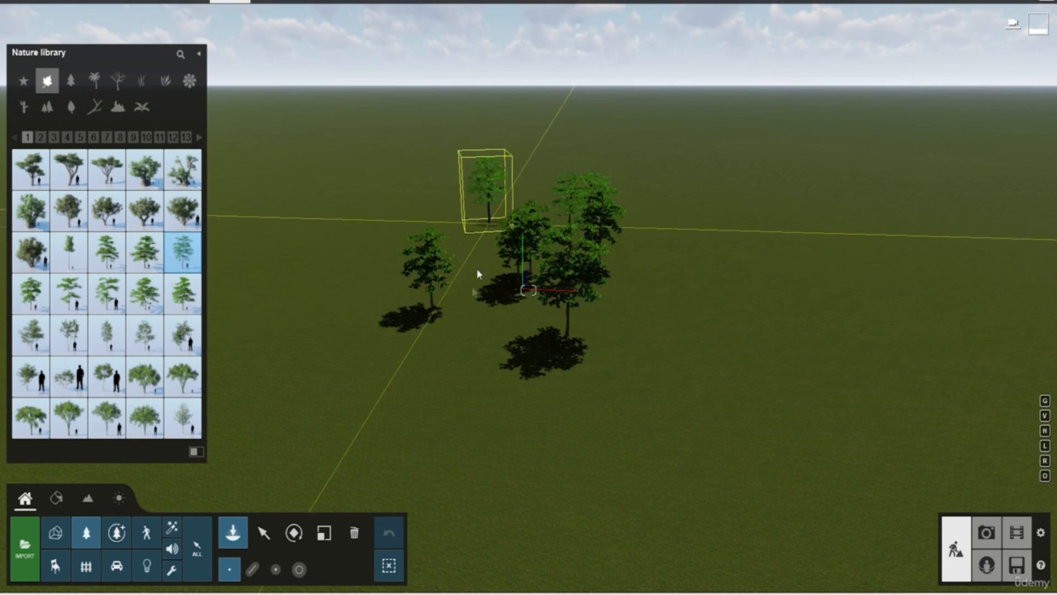
Place four more AlmondTree M1 RT trees around the existing cluster on the sixth layer
click(459, 336)
click(634, 346)
click(705, 273)
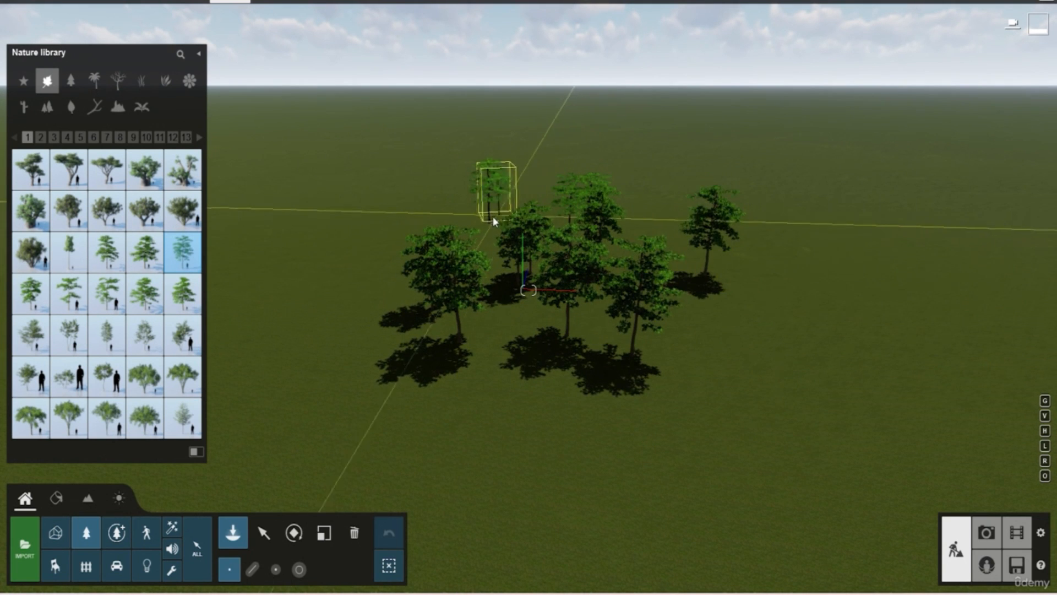
click(464, 254)
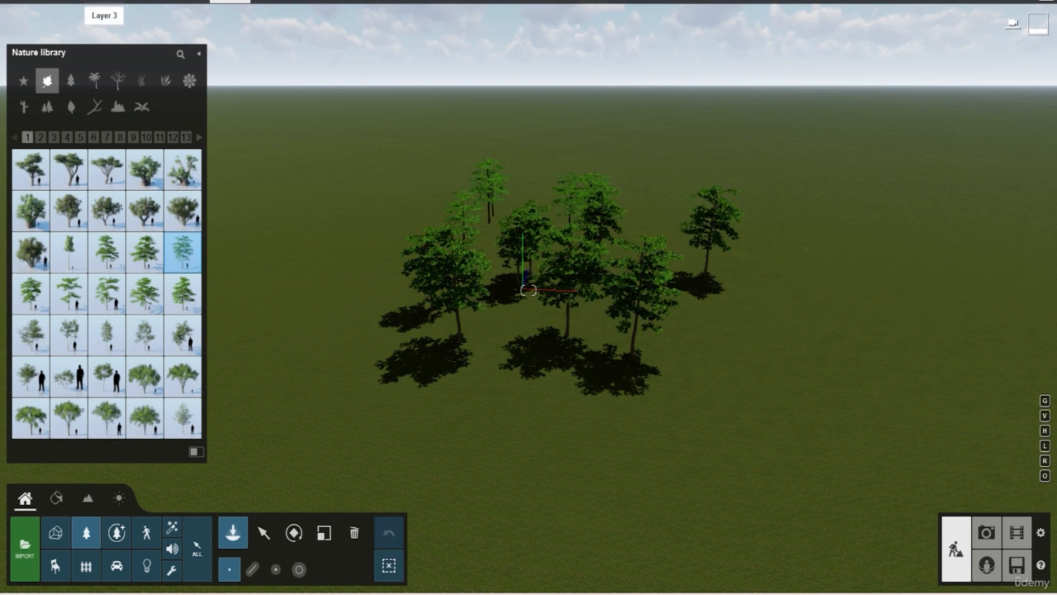
click(222, 2)
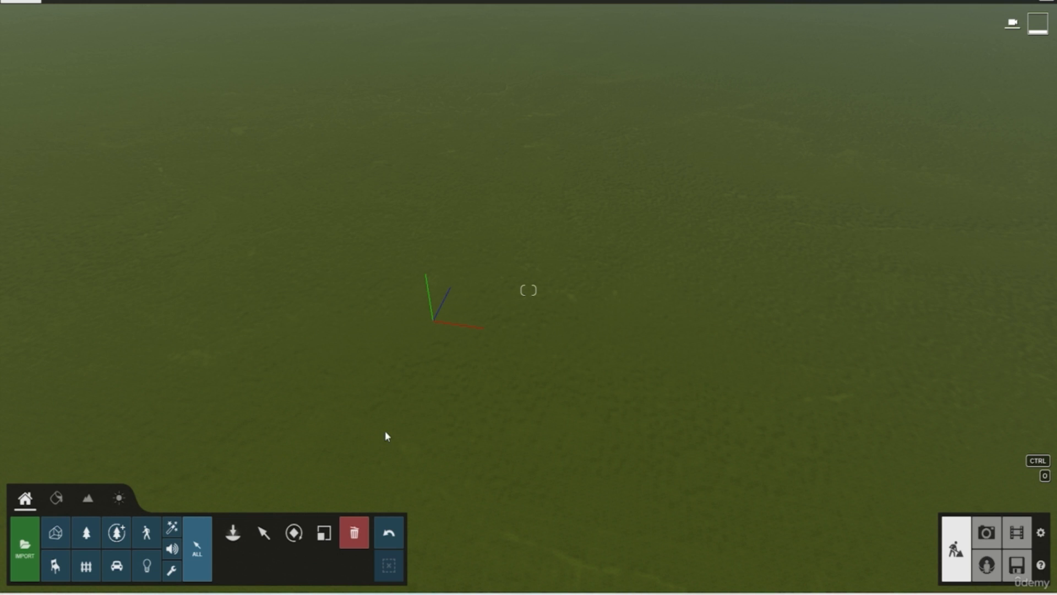
Place four AfricanOlive RT trees from the Nature library on the grass around the scene origin
click(85, 532)
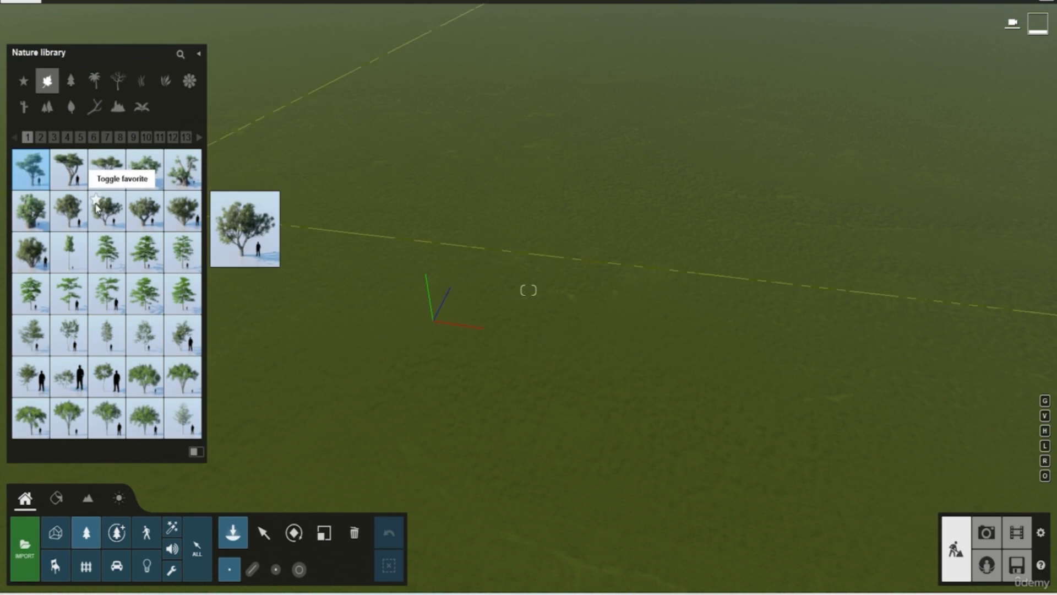
click(155, 216)
click(380, 266)
right_drag(567, 345, 472, 305)
click(514, 331)
key(w)
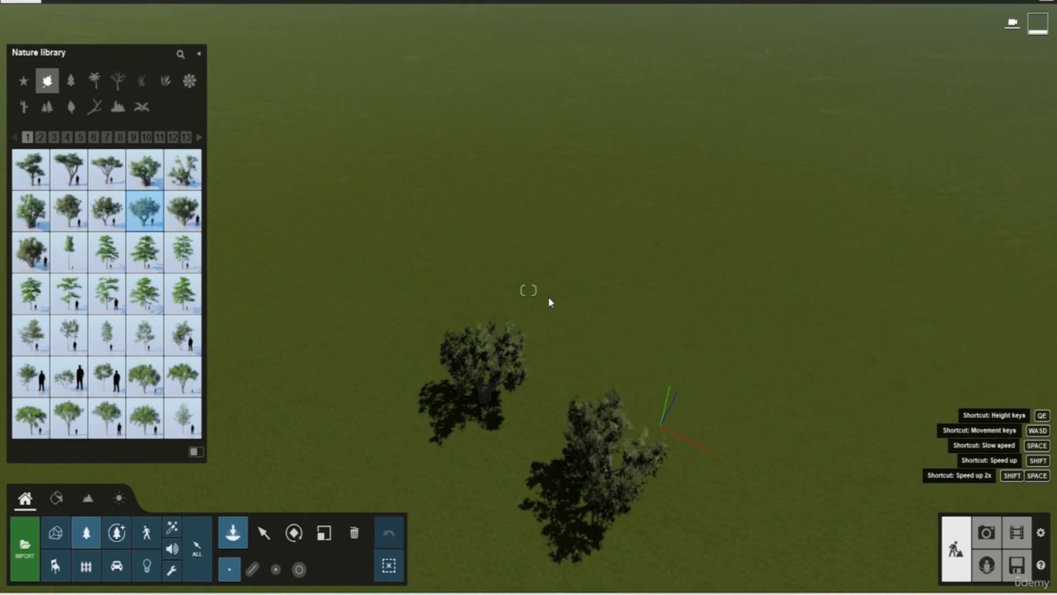
click(567, 322)
click(767, 368)
click(656, 469)
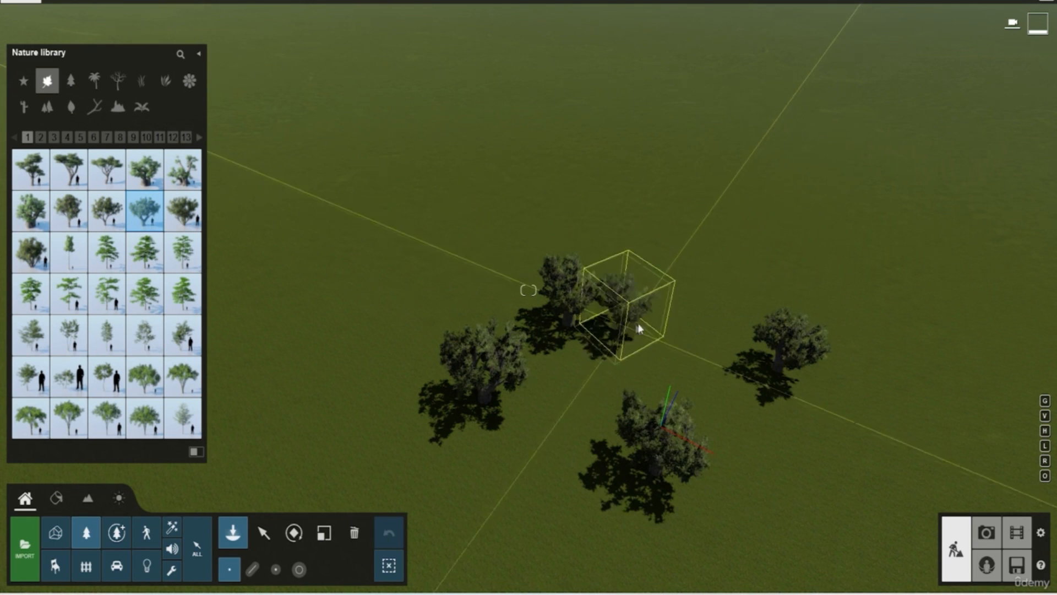
Place five more AfricanOlive RT trees spread beside and behind the first four
click(661, 319)
click(523, 212)
click(338, 300)
click(264, 425)
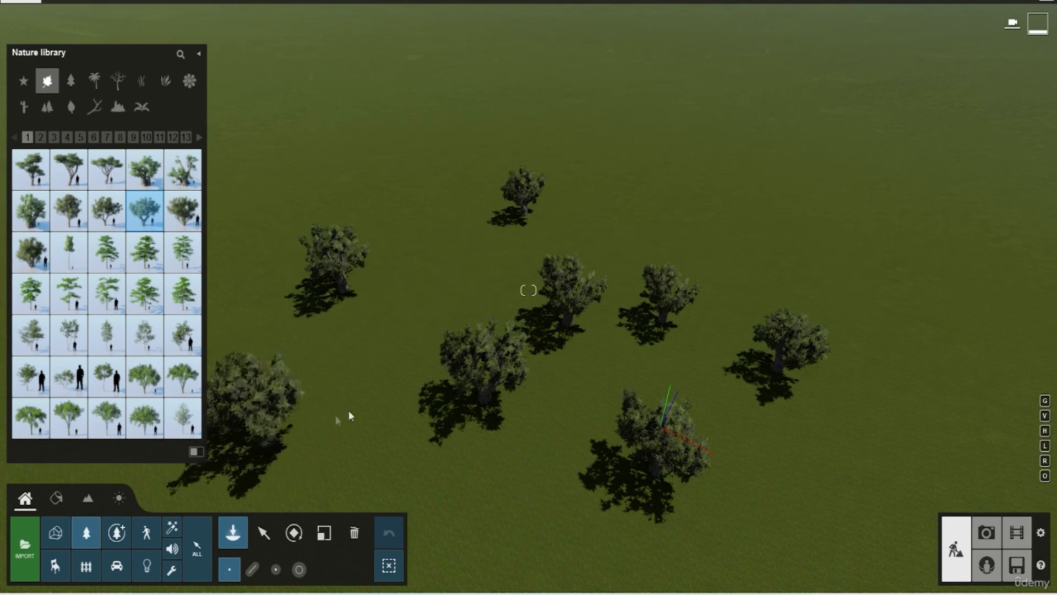
click(370, 355)
Place six AlmondTree XL1 RT trees from the Nature library in a wide arc behind the olive trees
click(145, 293)
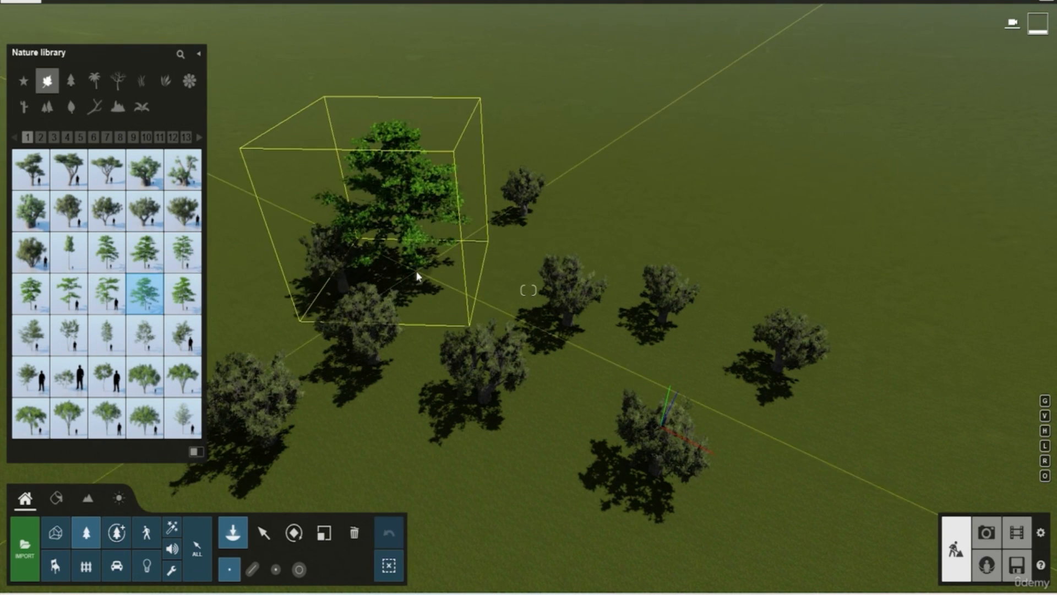
click(416, 271)
click(622, 146)
click(755, 224)
click(920, 197)
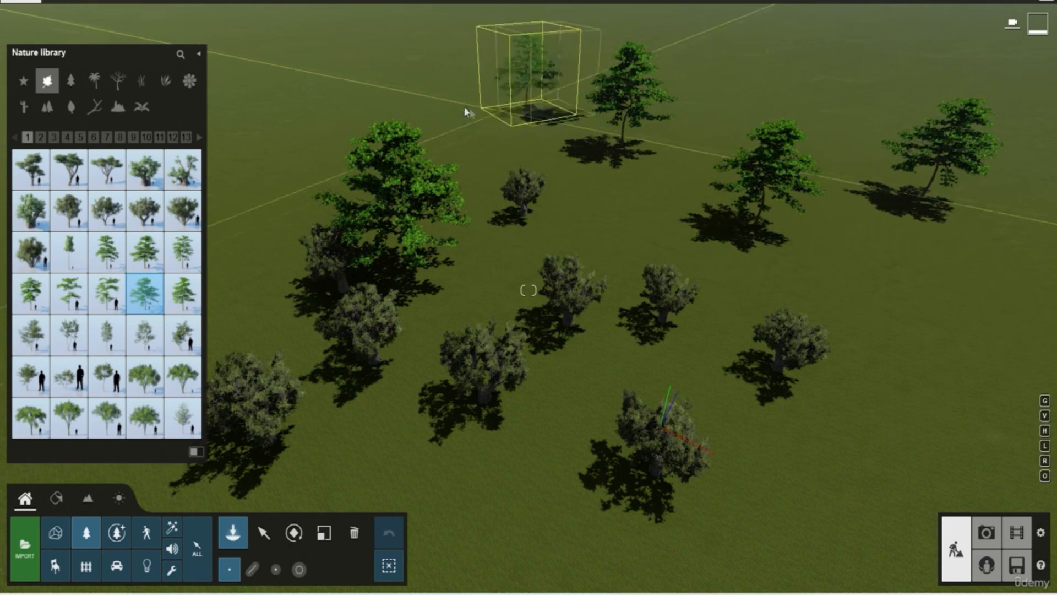
click(461, 100)
click(267, 80)
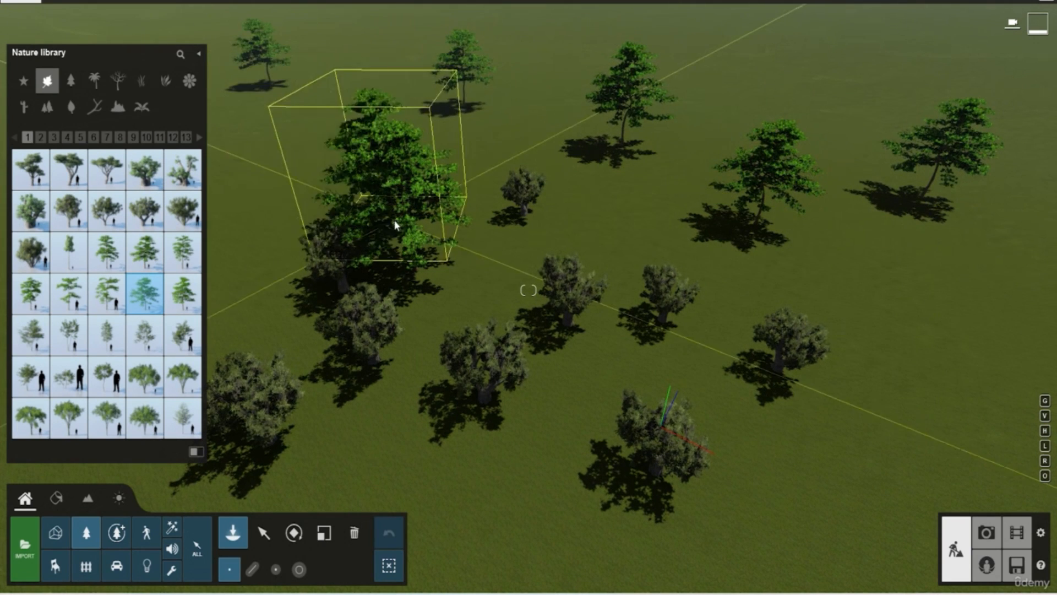
click(407, 190)
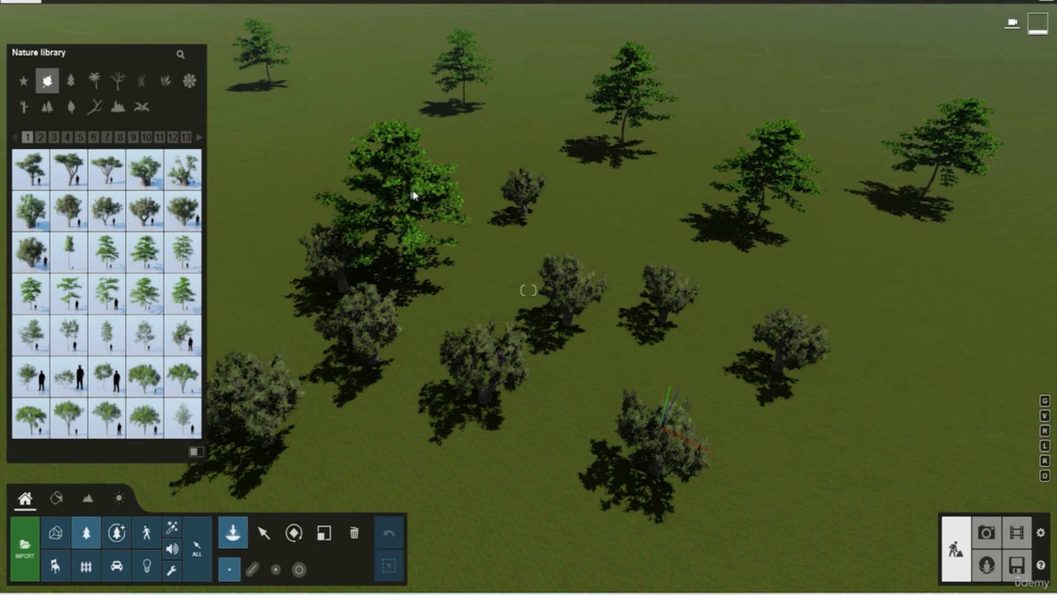
Select the AfricanOlive RT tree at the front centre and slightly raise its transparency and green selection hue
click(266, 536)
click(487, 400)
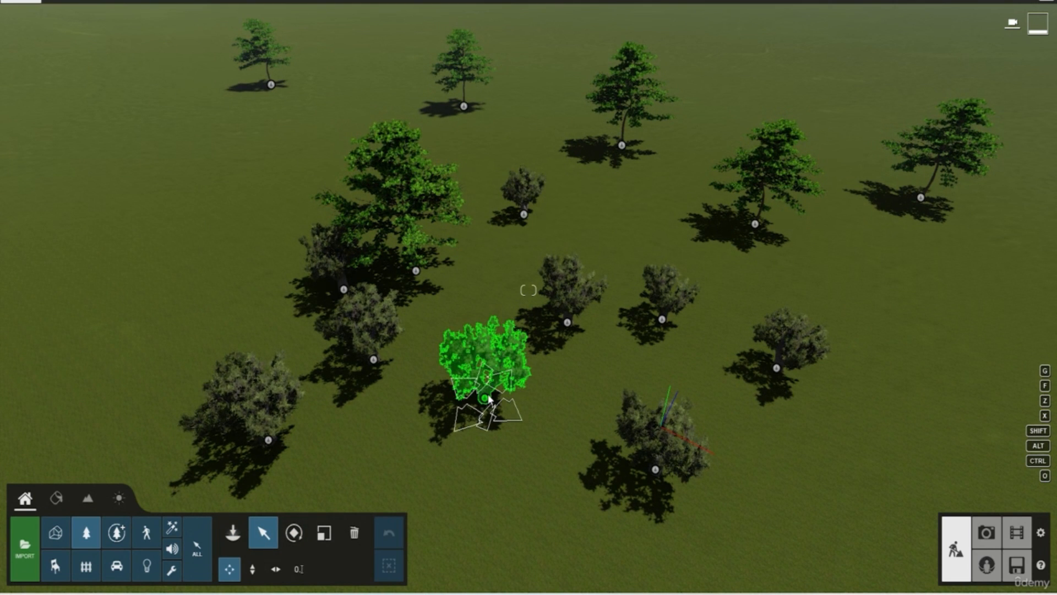
click(488, 399)
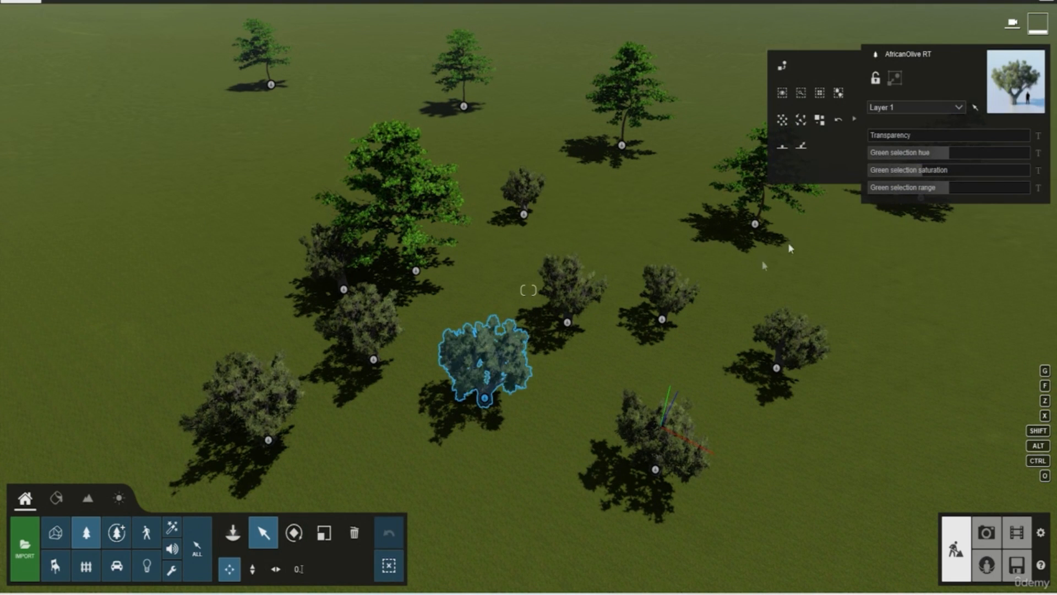
click(854, 118)
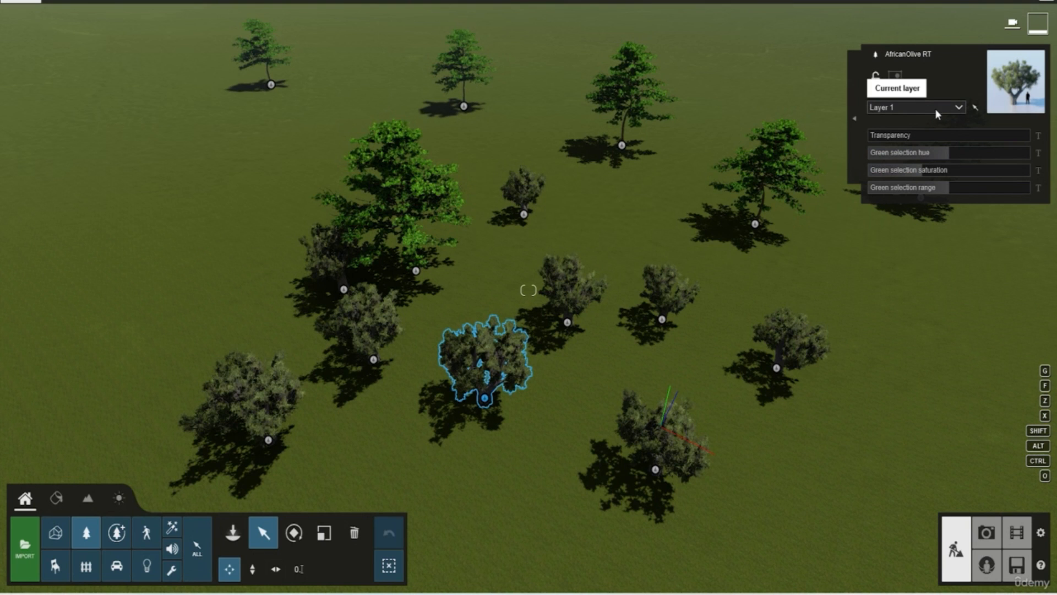
mouse_move(879, 138)
mouse_down()
mouse_move(969, 137)
mouse_move(869, 138)
mouse_up()
drag(950, 153, 975, 157)
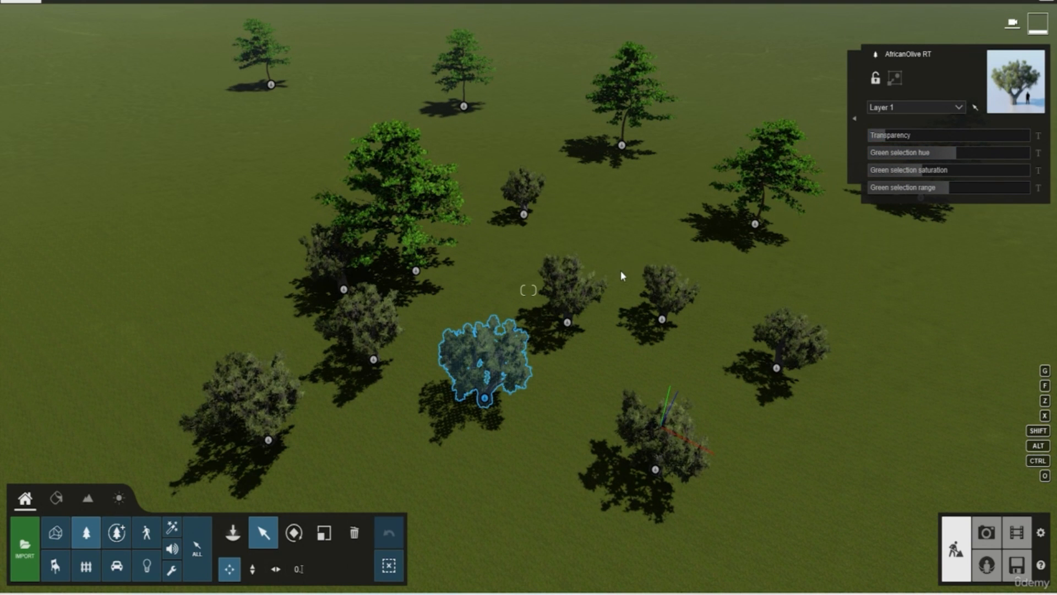
Add the six surrounding AfricanOlive RT trees to the selection and combine all seven into one group
ctrl+click(568, 323)
ctrl+click(662, 320)
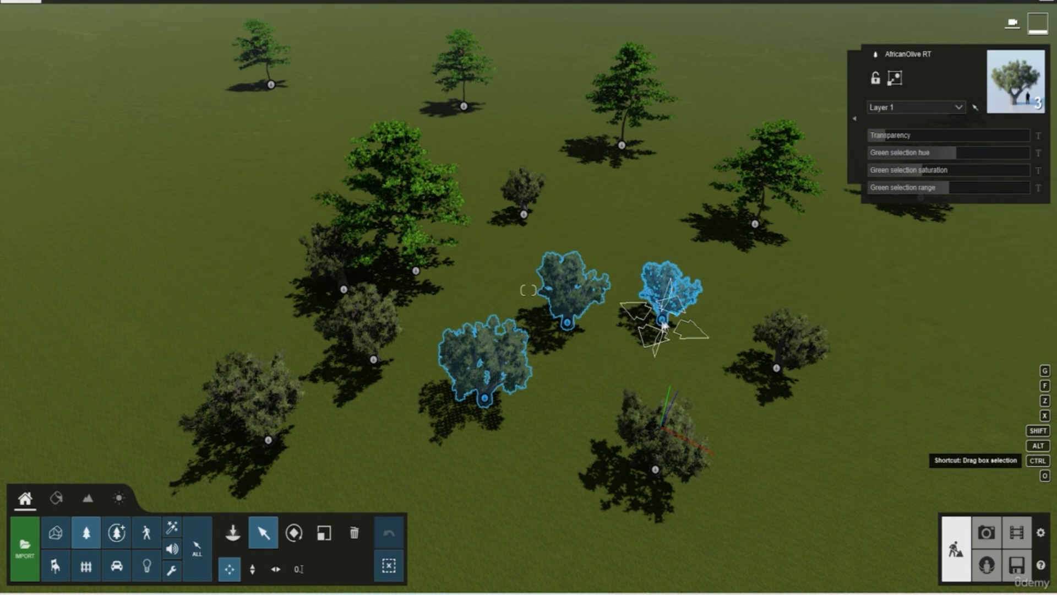
ctrl+click(777, 368)
ctrl+click(655, 468)
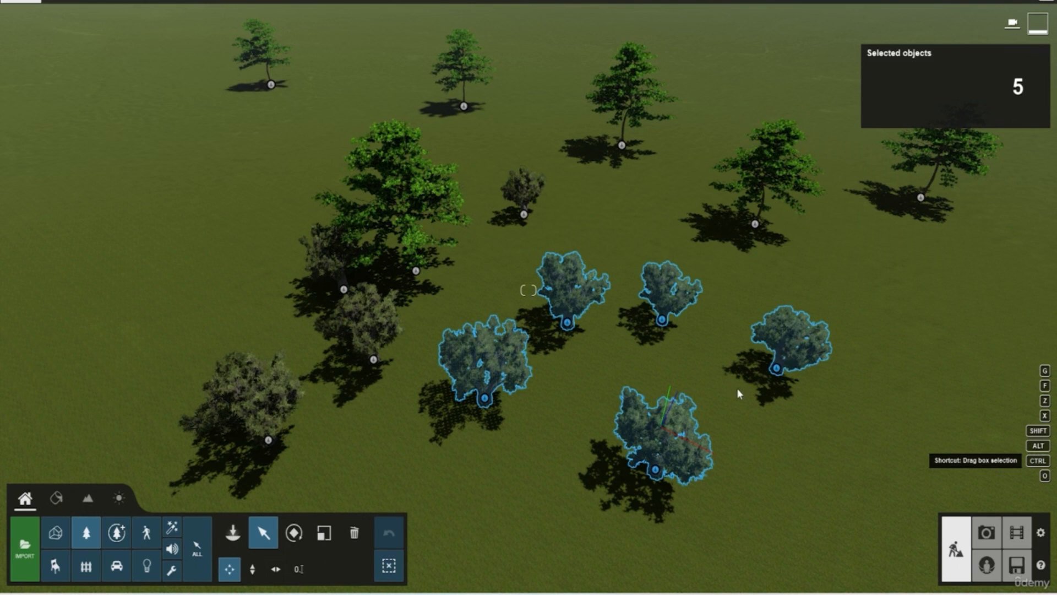
ctrl+click(373, 362)
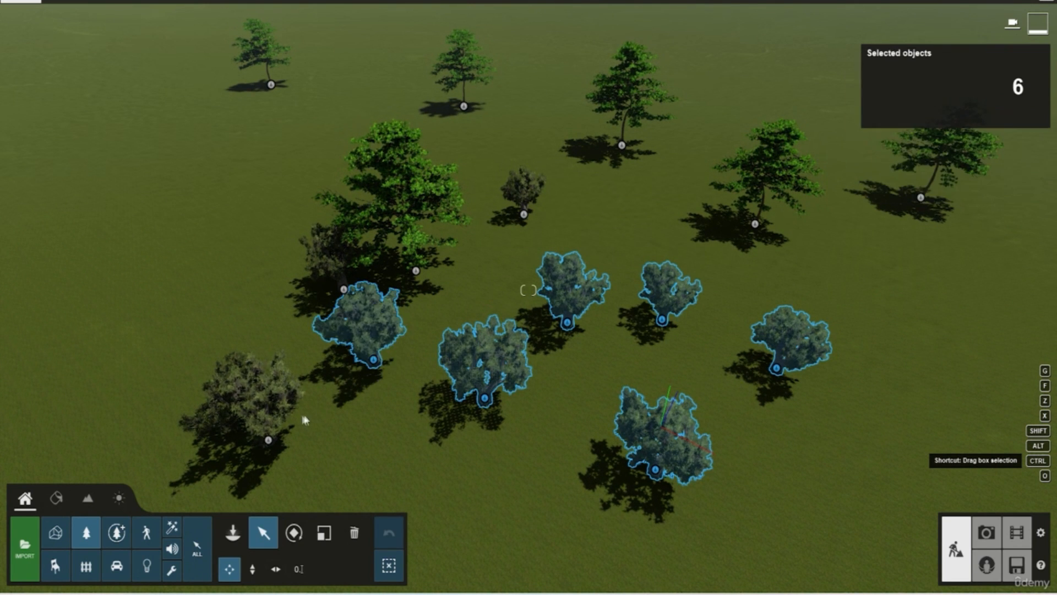
ctrl+click(266, 440)
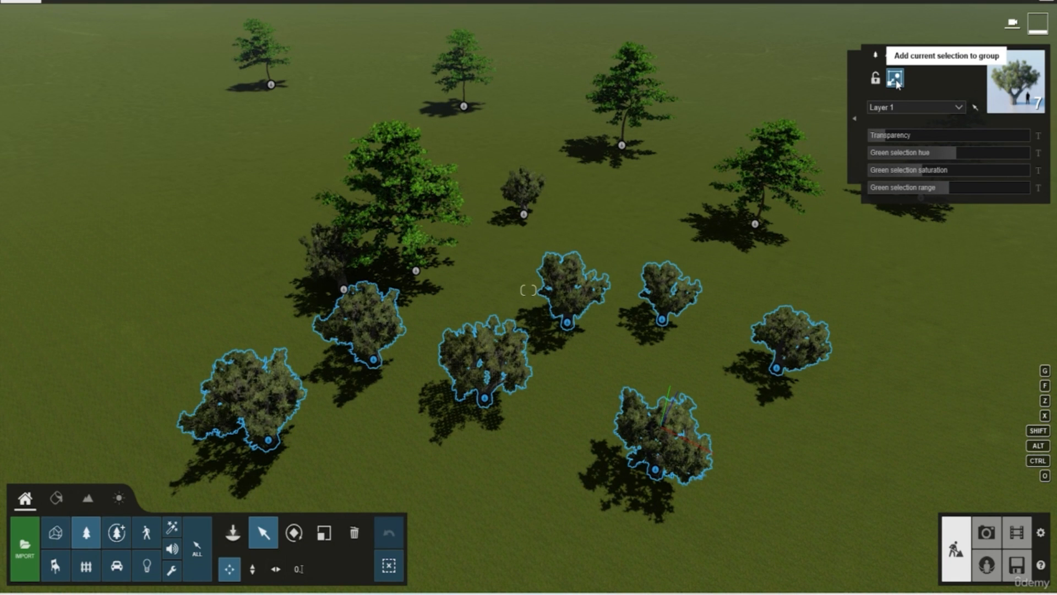
click(895, 78)
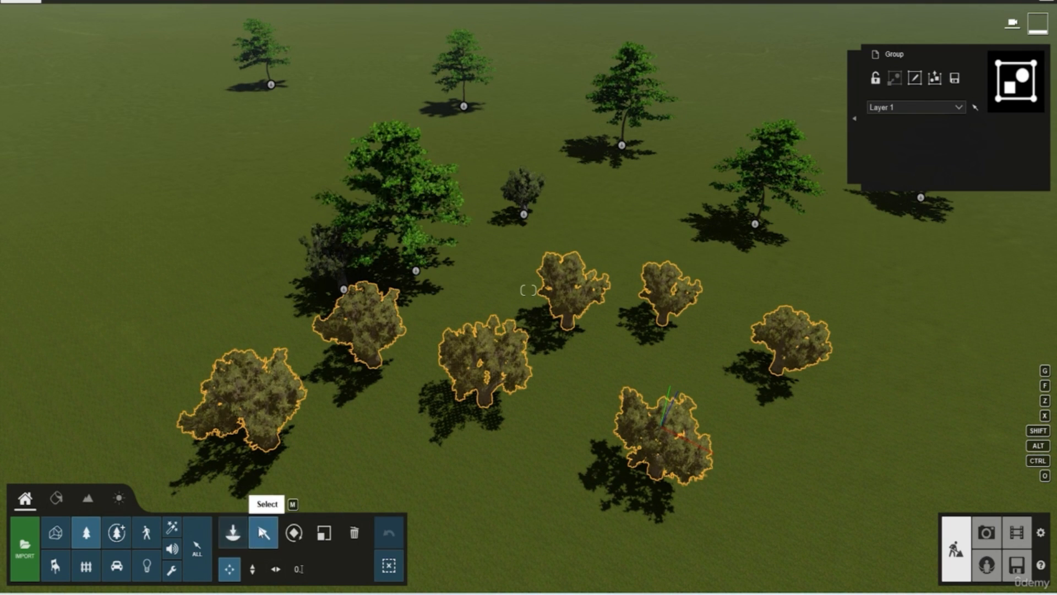
Select all six AlmondTree XL1 RT trees together with the small ungrouped olive tree standing among them
click(417, 278)
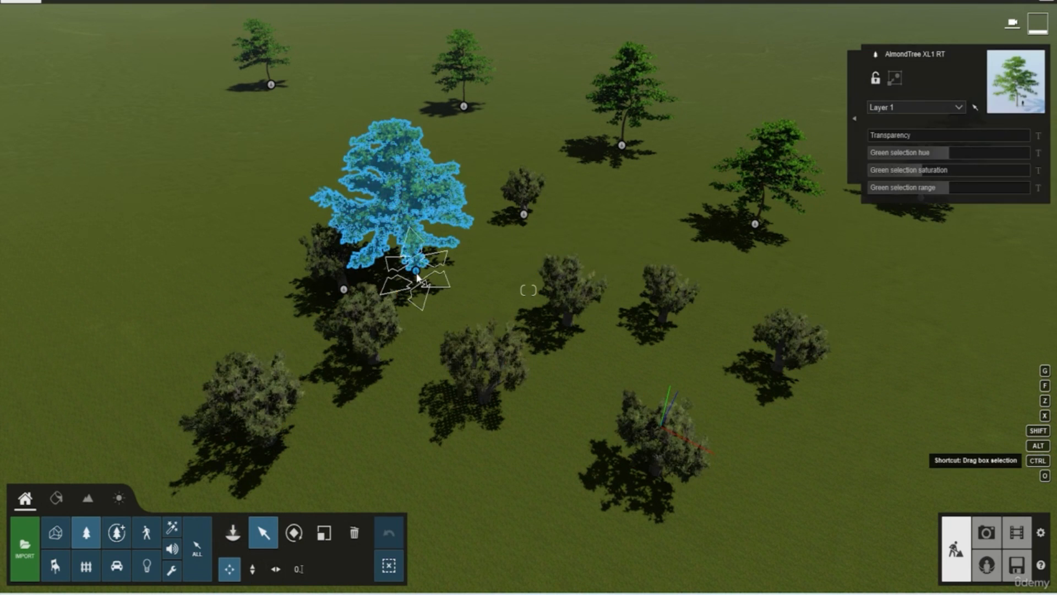
ctrl+click(524, 214)
ctrl+click(755, 223)
ctrl+click(621, 145)
ctrl+click(463, 106)
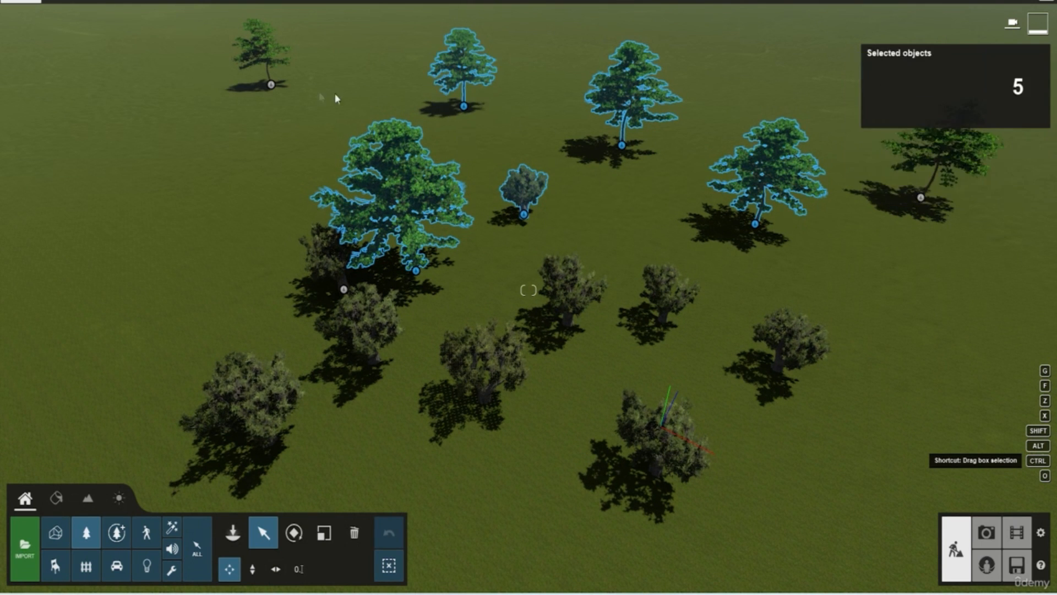
ctrl+click(270, 84)
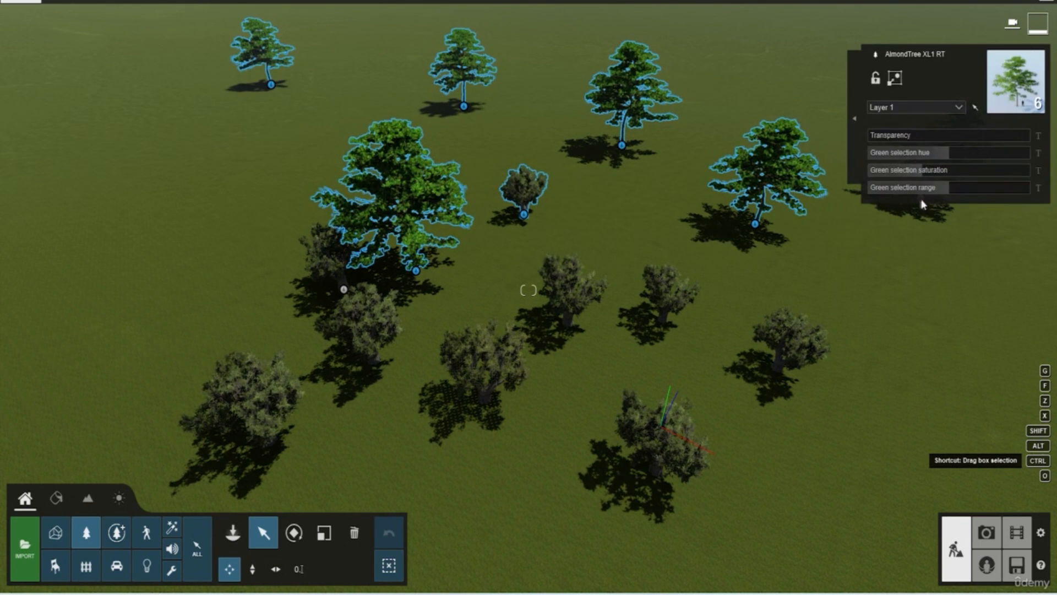
right_drag(751, 384, 718, 298)
ctrl+click(695, 258)
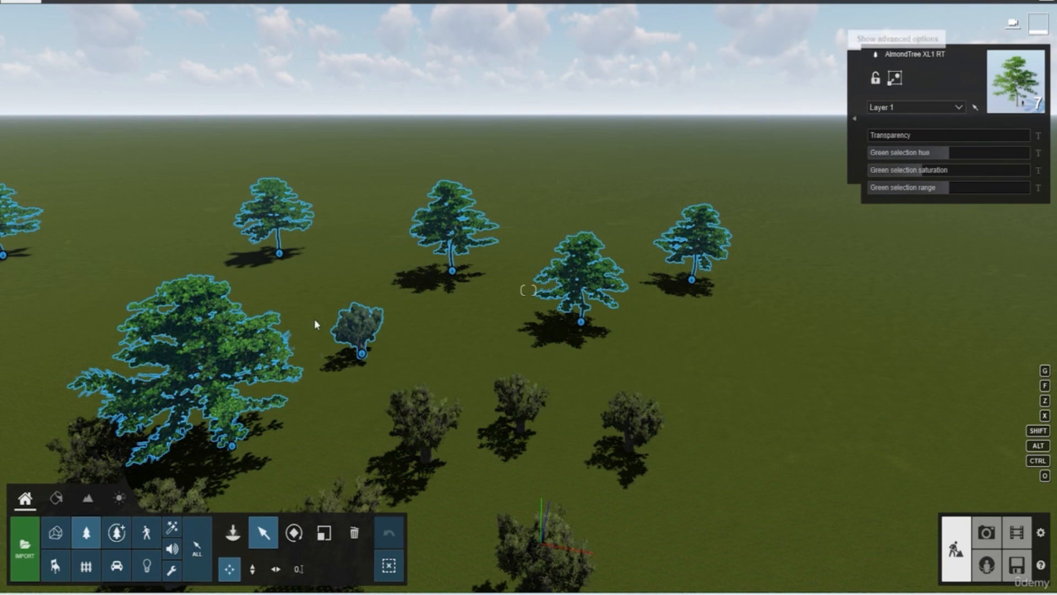
Replace the seven selected trees with AmericanBeech-S2 HQ from the Nature library
click(856, 120)
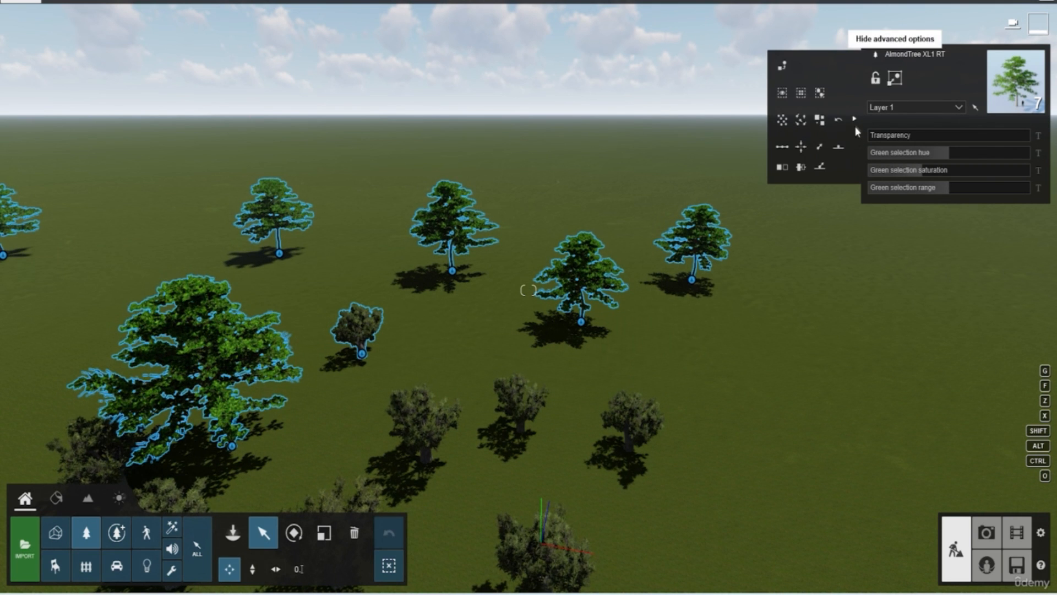
click(782, 66)
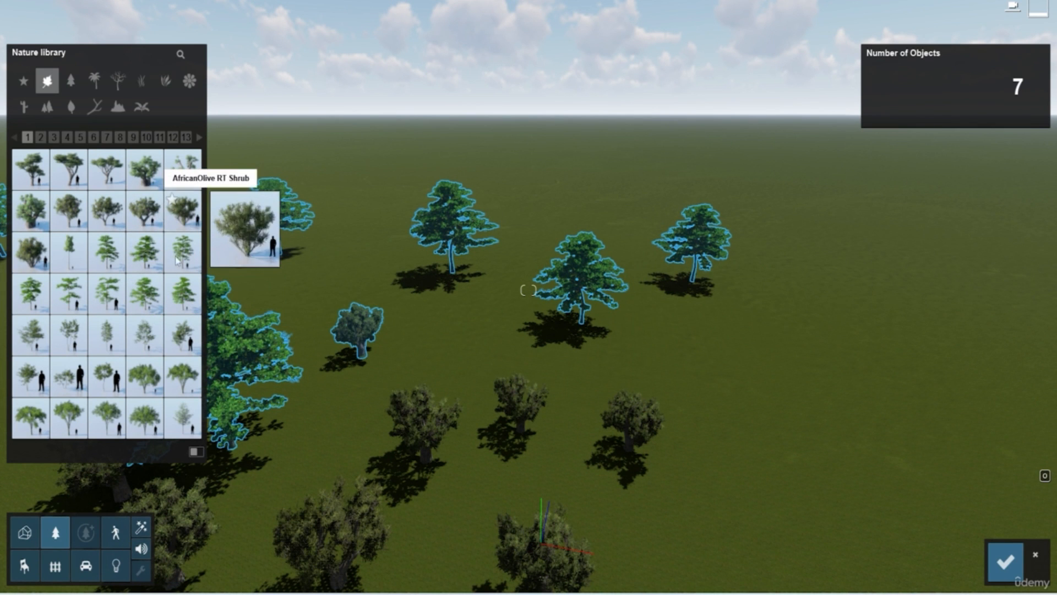
click(184, 337)
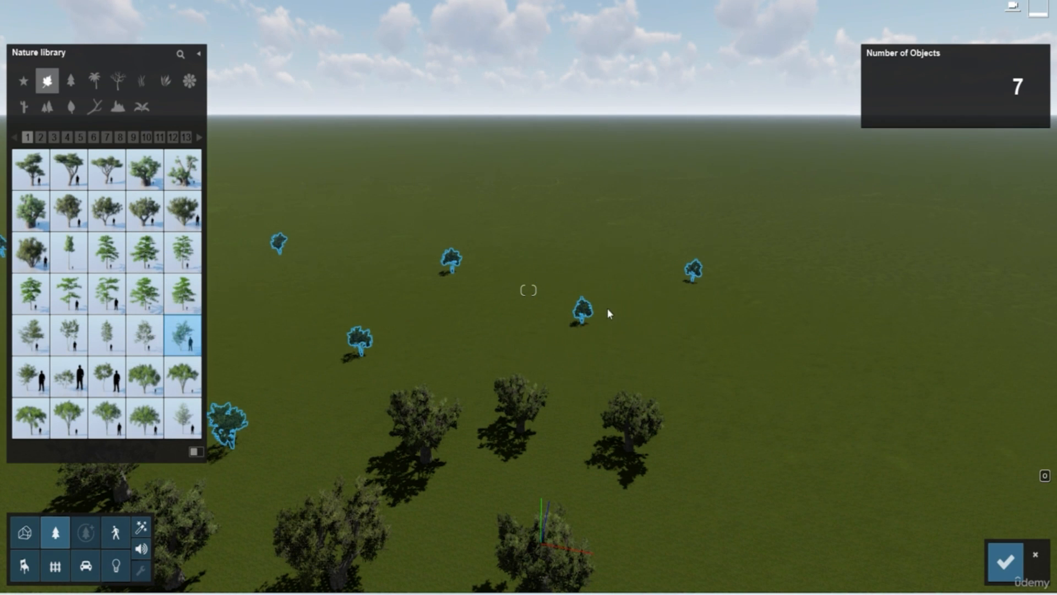
right_drag(529, 298, 455, 325)
key(w)
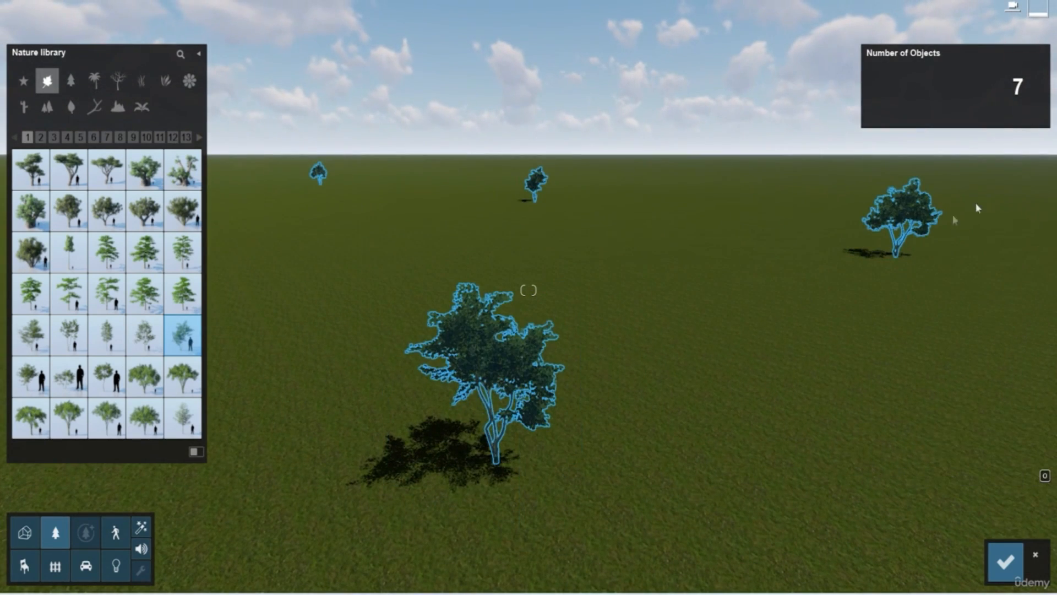
click(1012, 571)
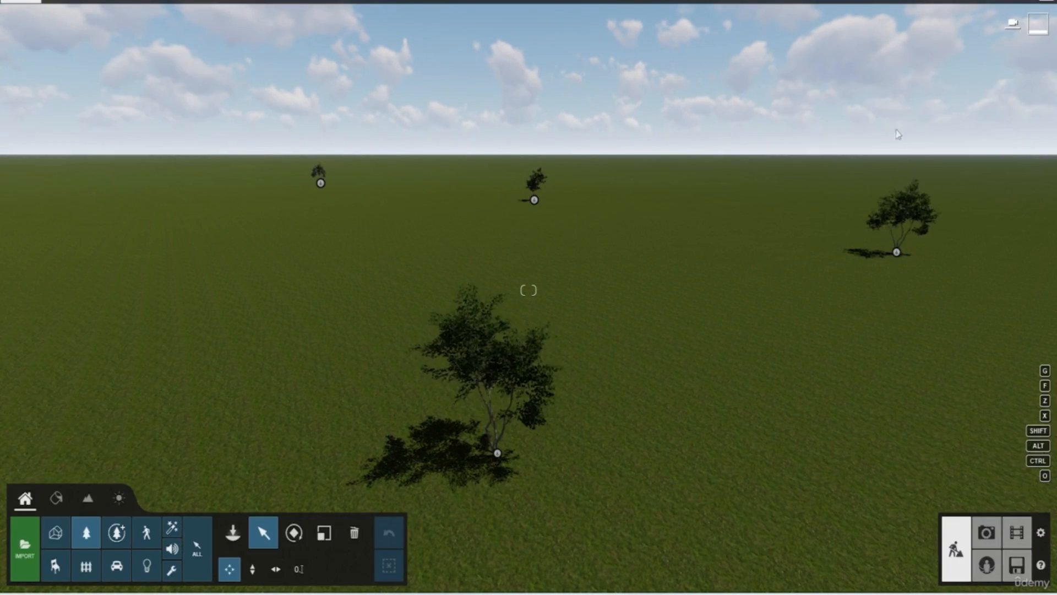
Select the two beech trees closest to the olive group and the remaining ungrouped olive tree beside them
click(492, 456)
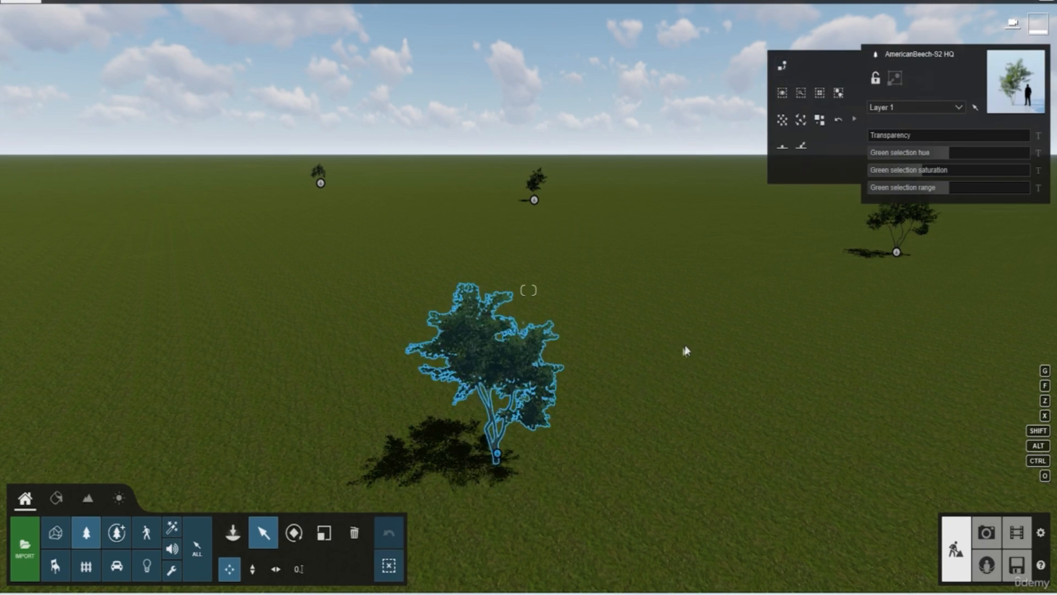
scroll(684, 345, down, 10)
right_drag(687, 344, 687, 485)
scroll(689, 344, down, 4)
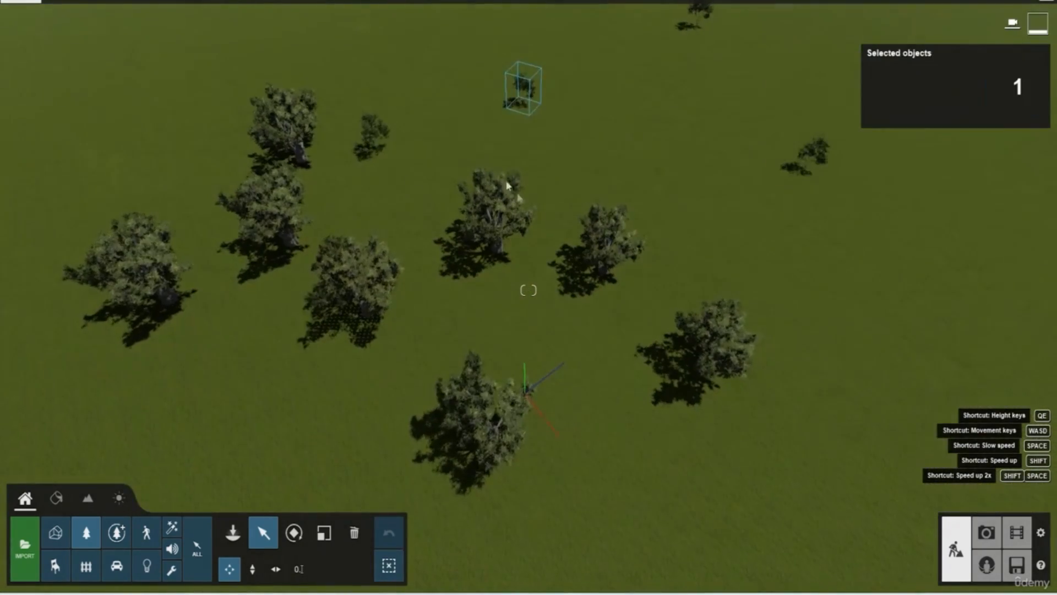
ctrl+click(375, 159)
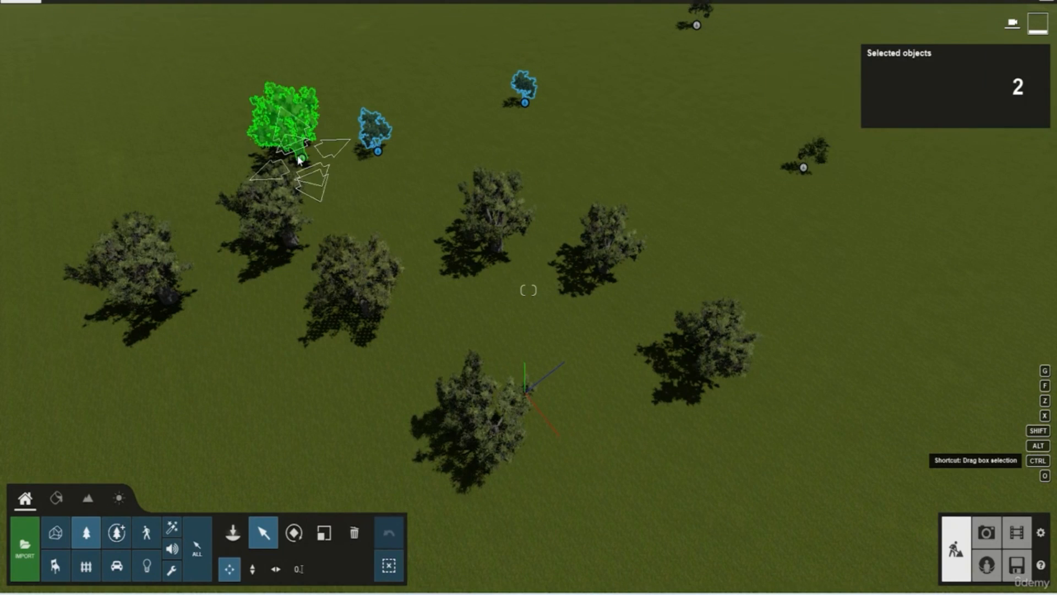
ctrl+click(300, 160)
Add the other five AmericanBeech-S2 HQ trees in the distance to the selection
scroll(619, 320, down, 3)
right_drag(619, 319, 567, 265)
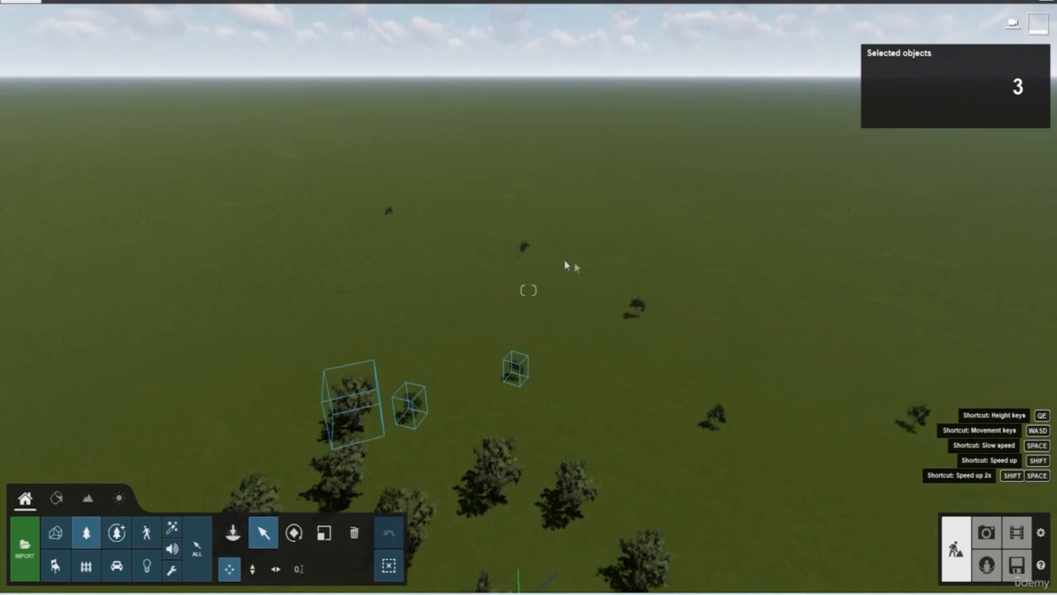
ctrl+click(523, 254)
ctrl+click(390, 216)
ctrl+click(636, 310)
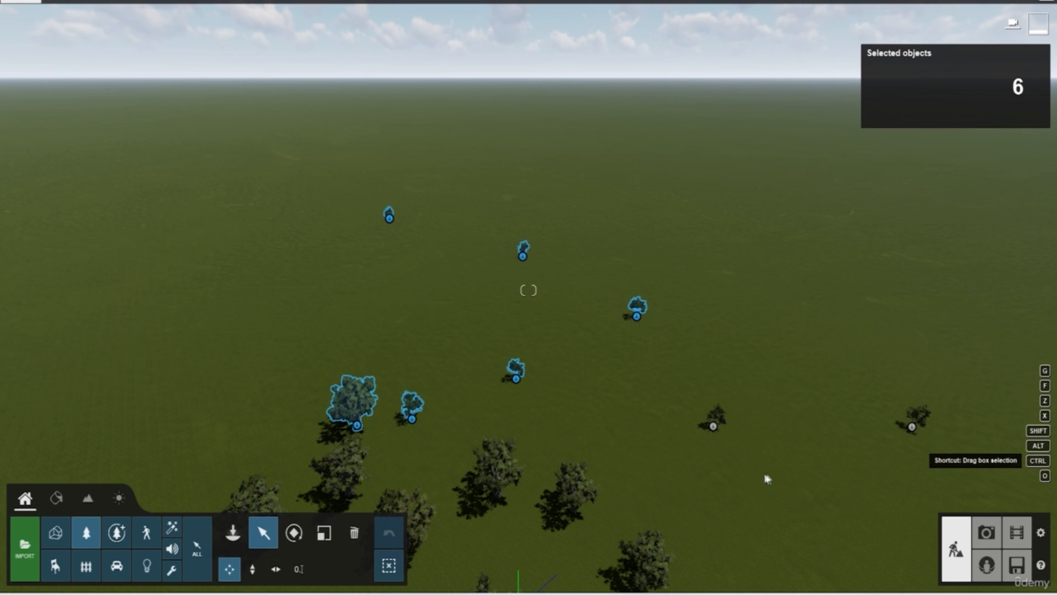
ctrl+click(715, 418)
ctrl+click(914, 421)
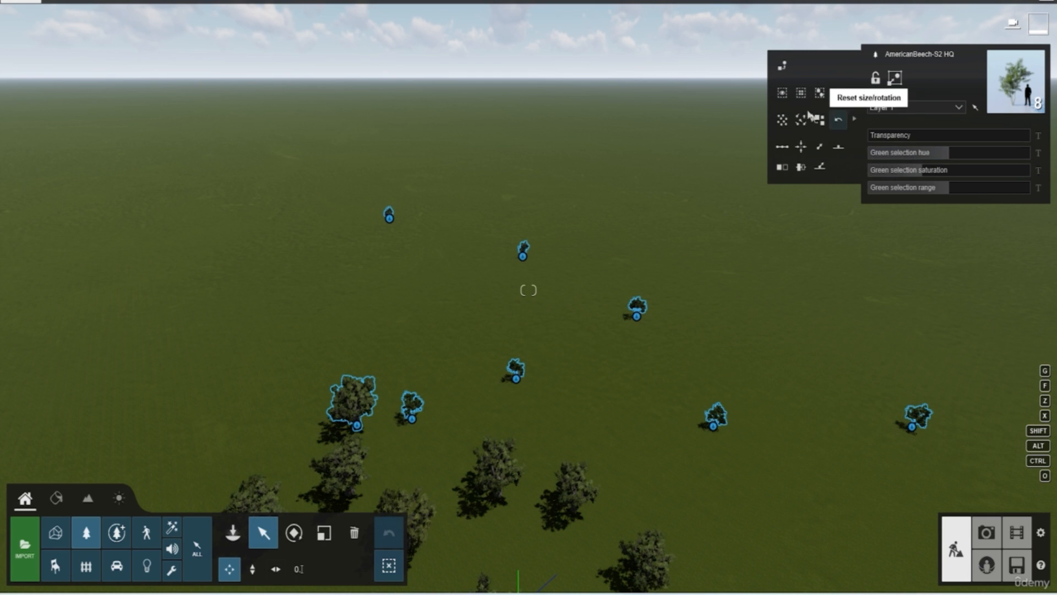
Replace the eight selected beech trees with AfricanBaobab RT from the Nature library
click(782, 93)
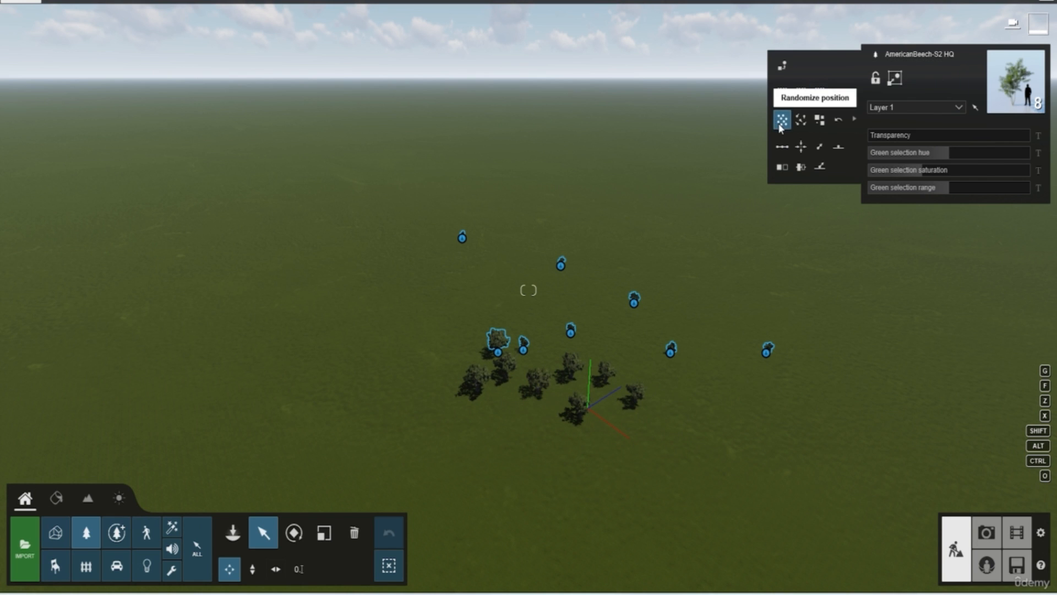
key(w)
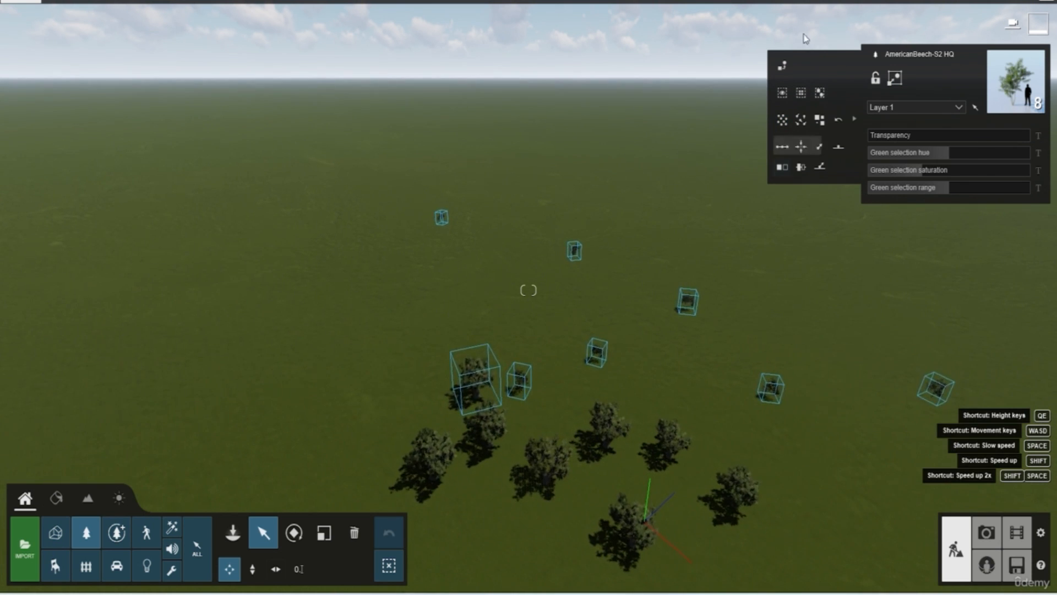
click(782, 65)
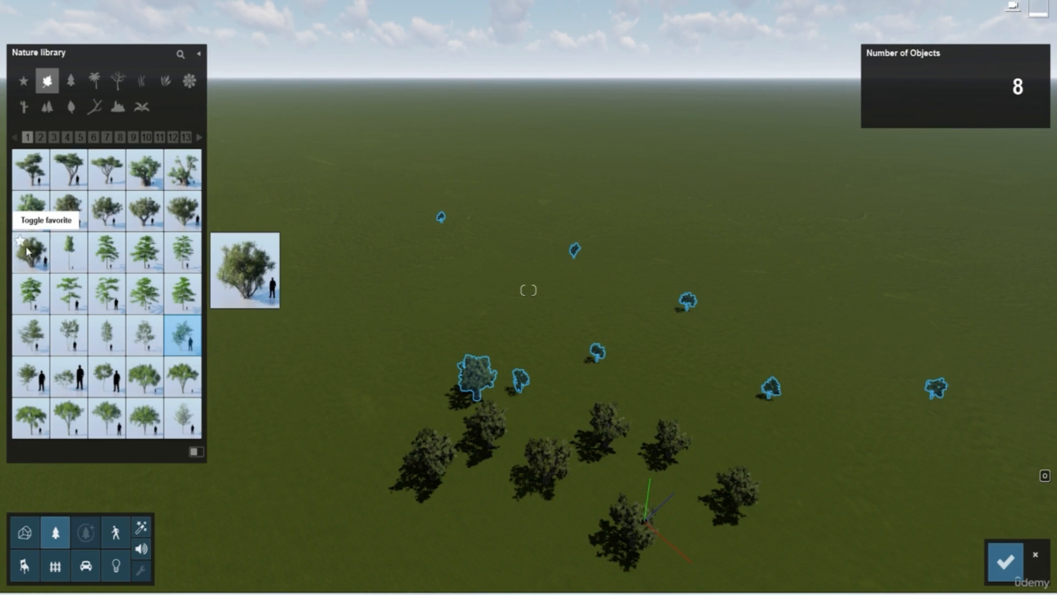
click(32, 218)
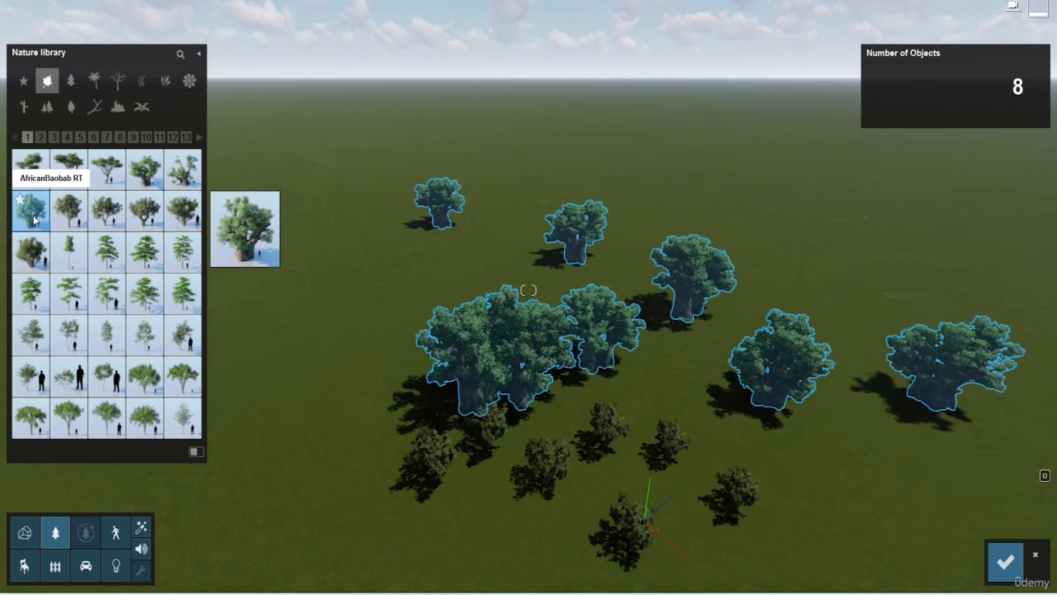
key(w)
click(1005, 561)
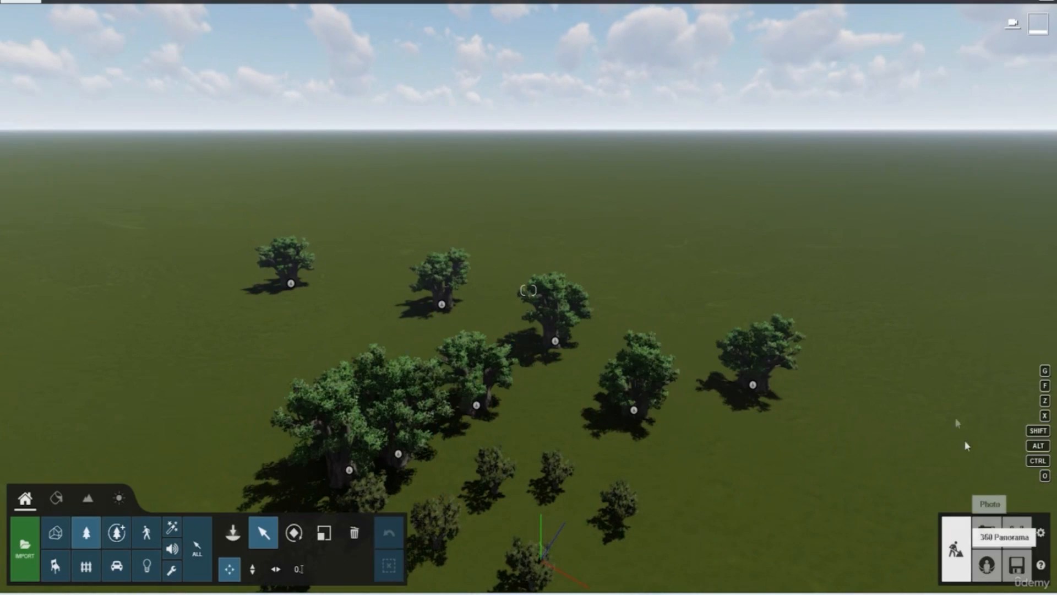
Select all eight AfricanBaobab RT trees together, leaving out the small olive trees
key(s)
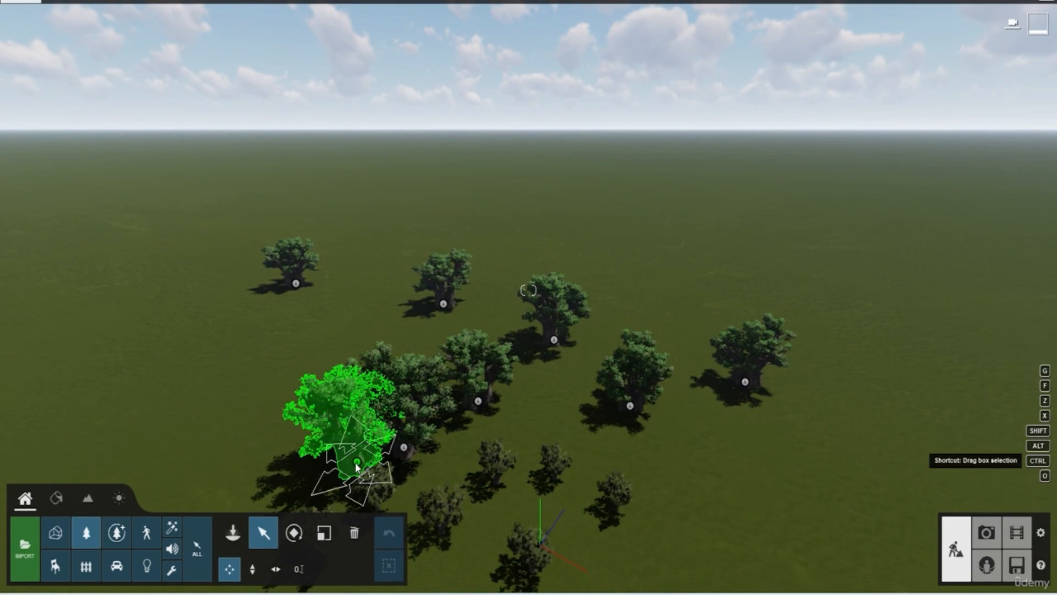
ctrl+click(355, 466)
ctrl+click(404, 448)
ctrl+click(474, 385)
ctrl+click(550, 311)
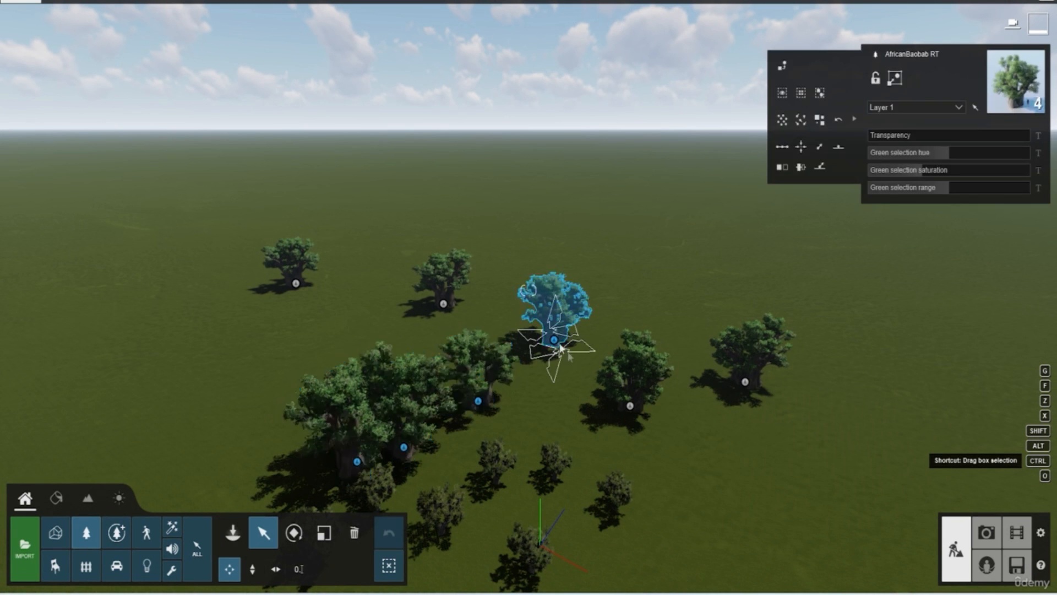
ctrl+click(632, 380)
ctrl+click(746, 380)
ctrl+click(443, 302)
ctrl+click(295, 284)
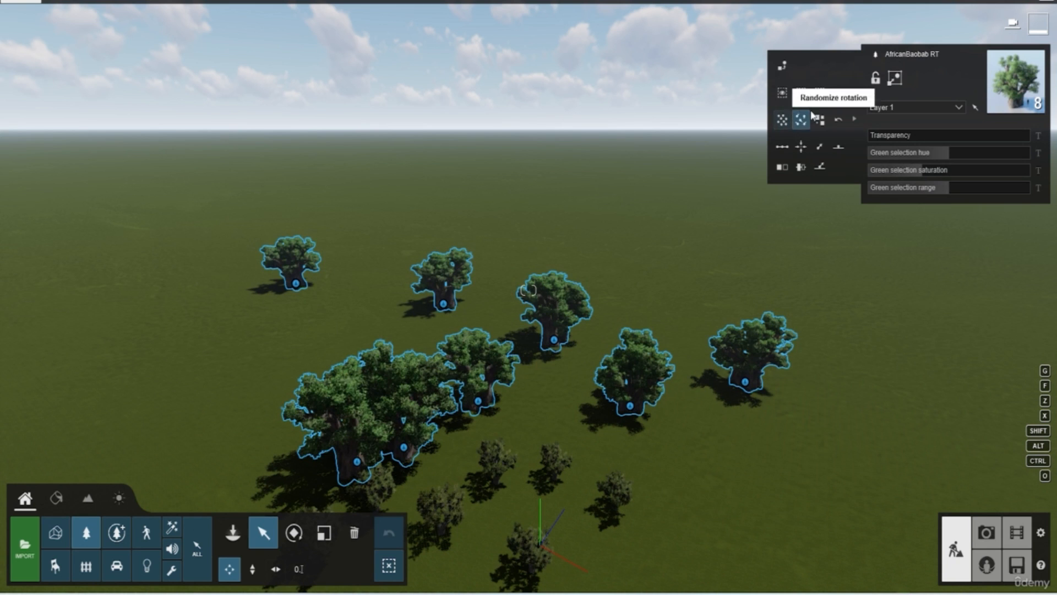
Randomize the position of the eight selected baobabs five times in a row
click(785, 125)
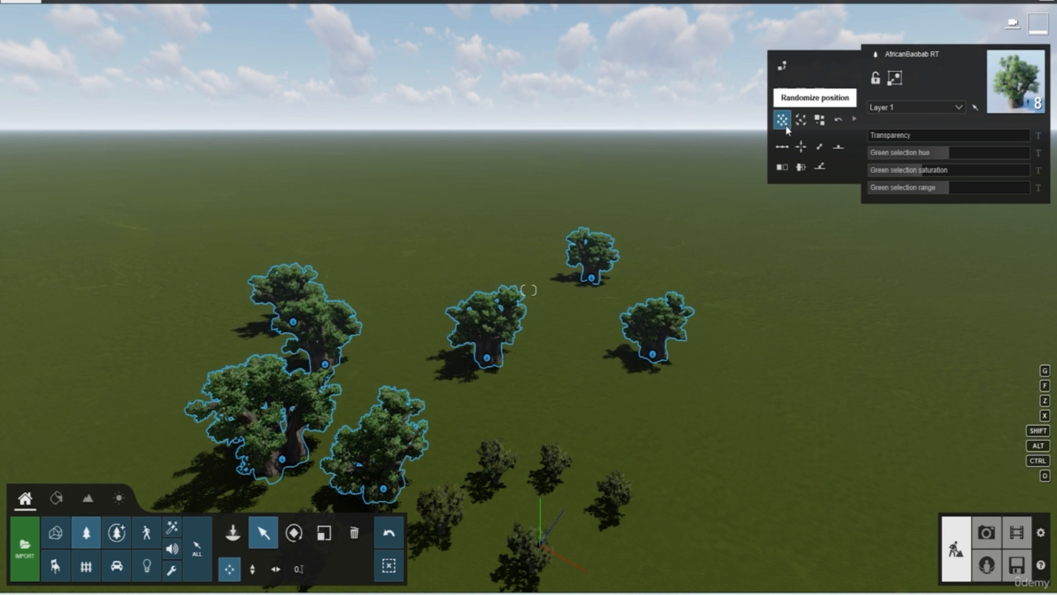
click(785, 125)
click(785, 124)
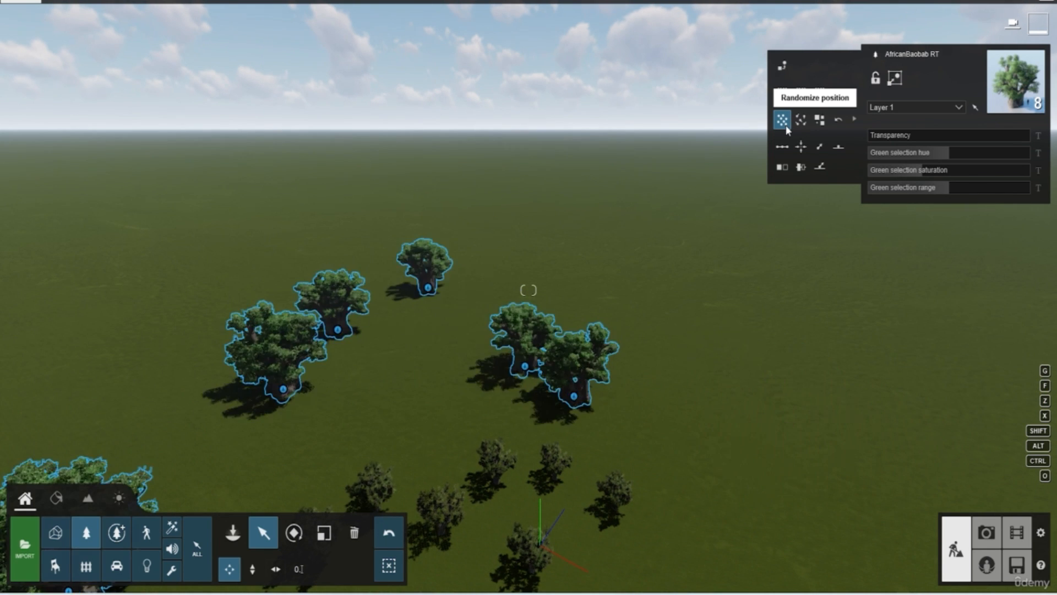
click(785, 125)
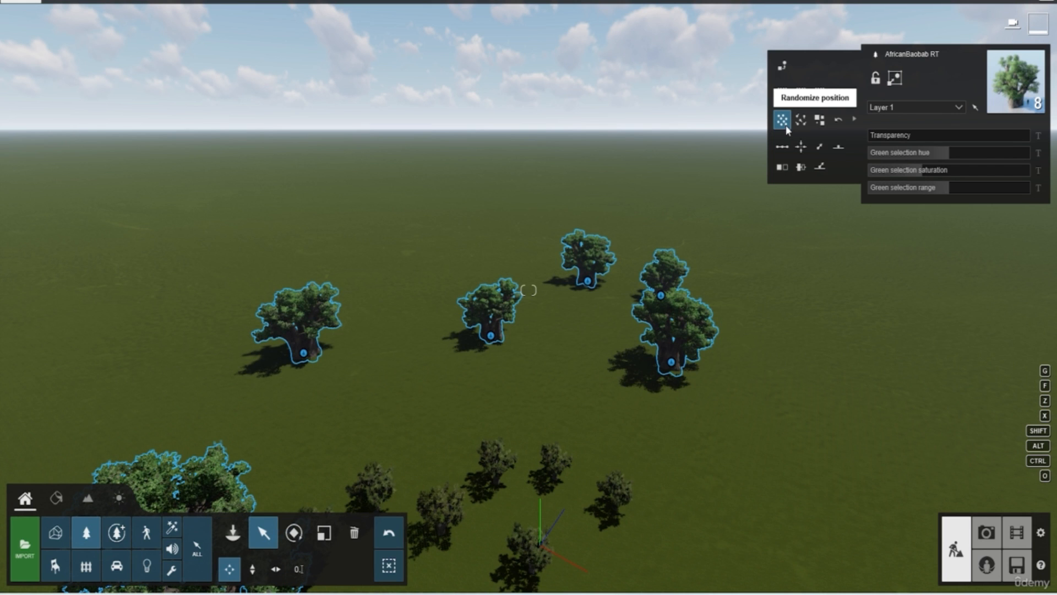
click(785, 124)
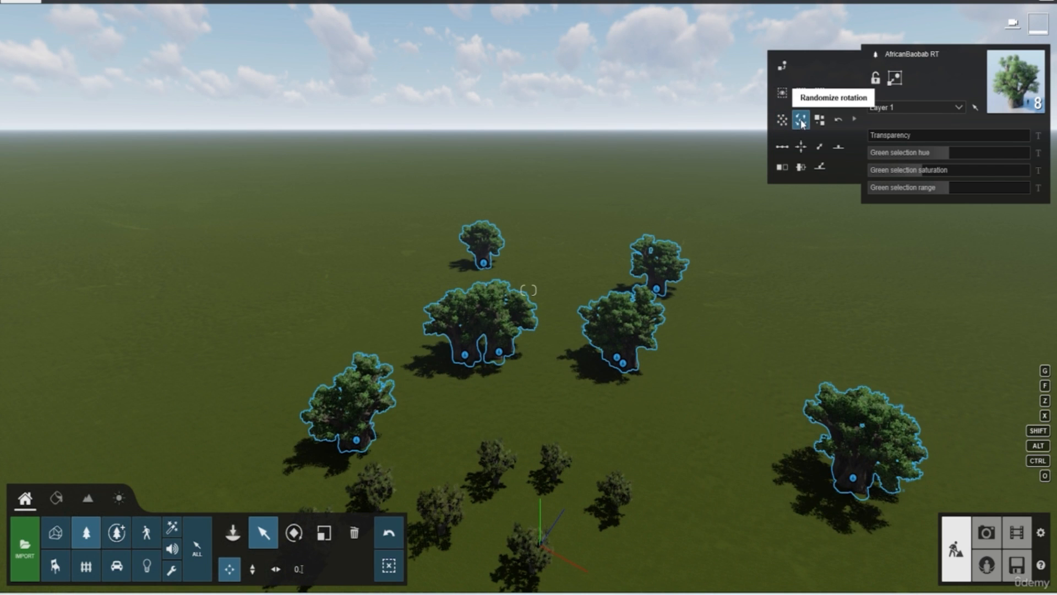
Randomize the rotation of the eight selected baobabs five times in a row
click(801, 120)
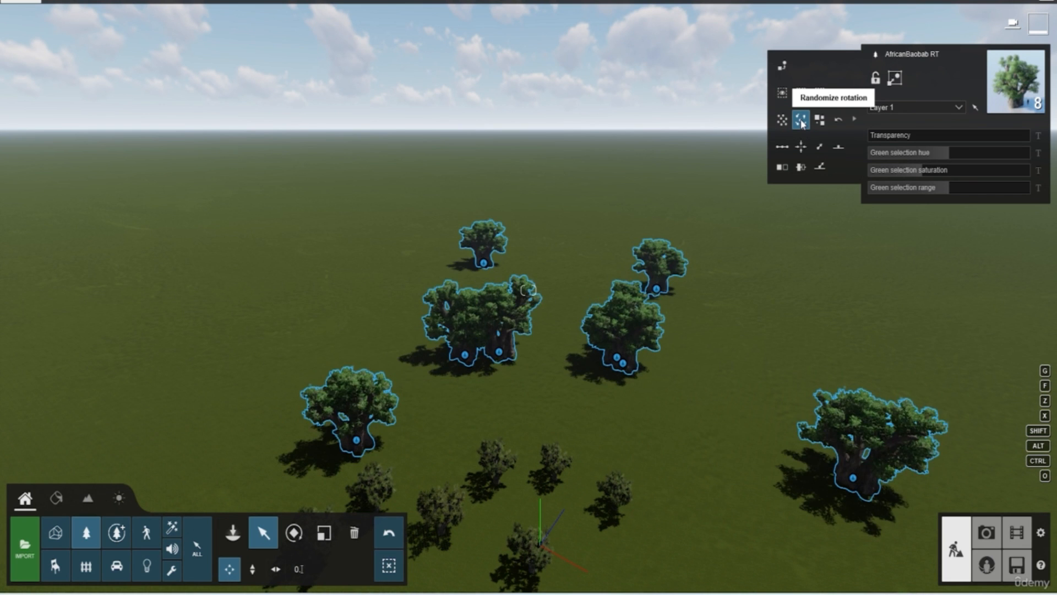
click(801, 120)
click(801, 120)
click(801, 120)
click(801, 120)
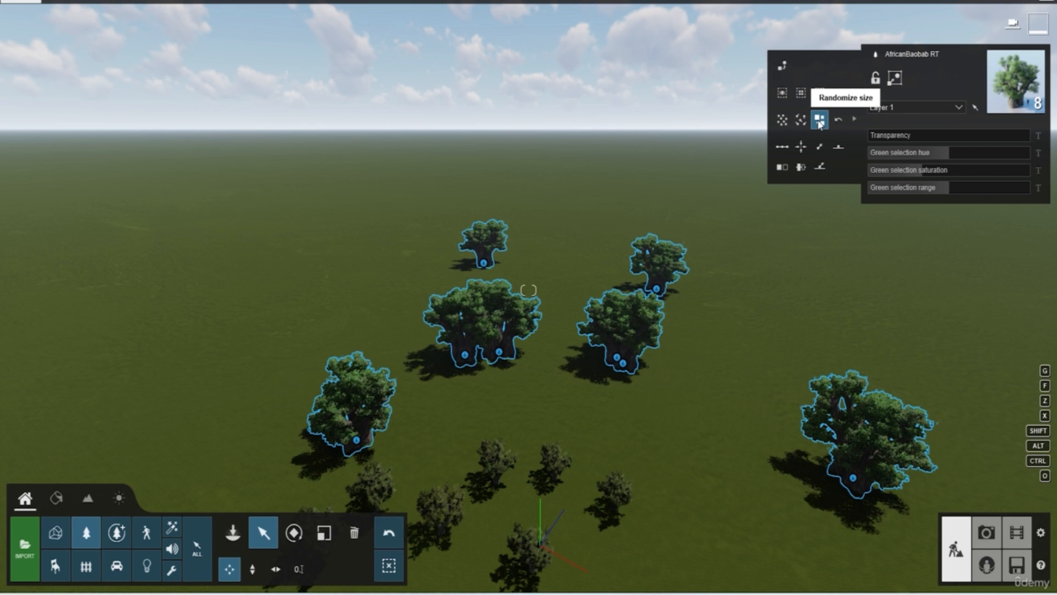
Randomize the size of the eight baobabs and reset their size and rotation
click(820, 121)
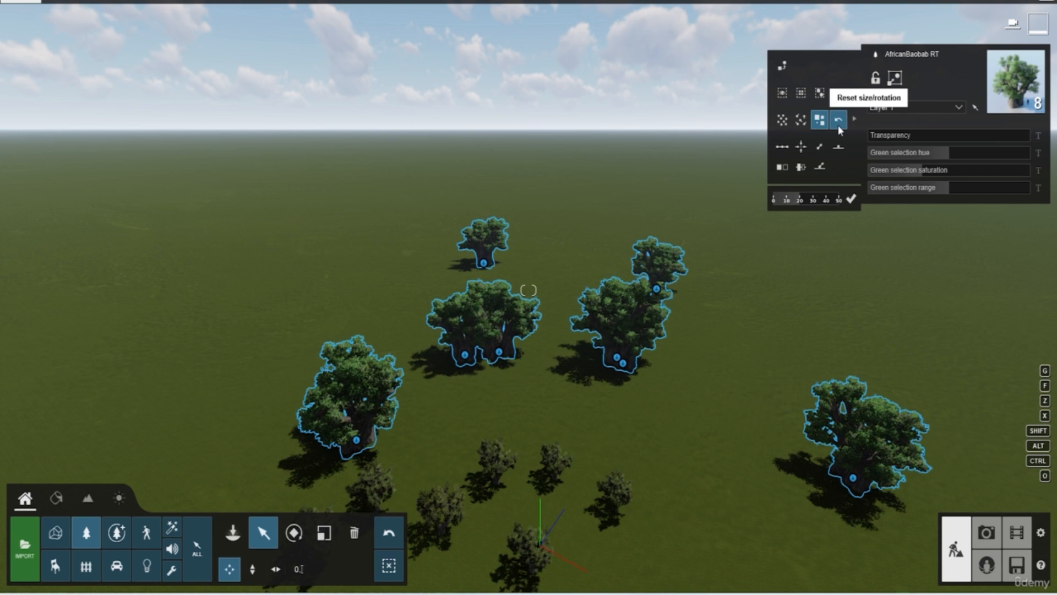
click(837, 119)
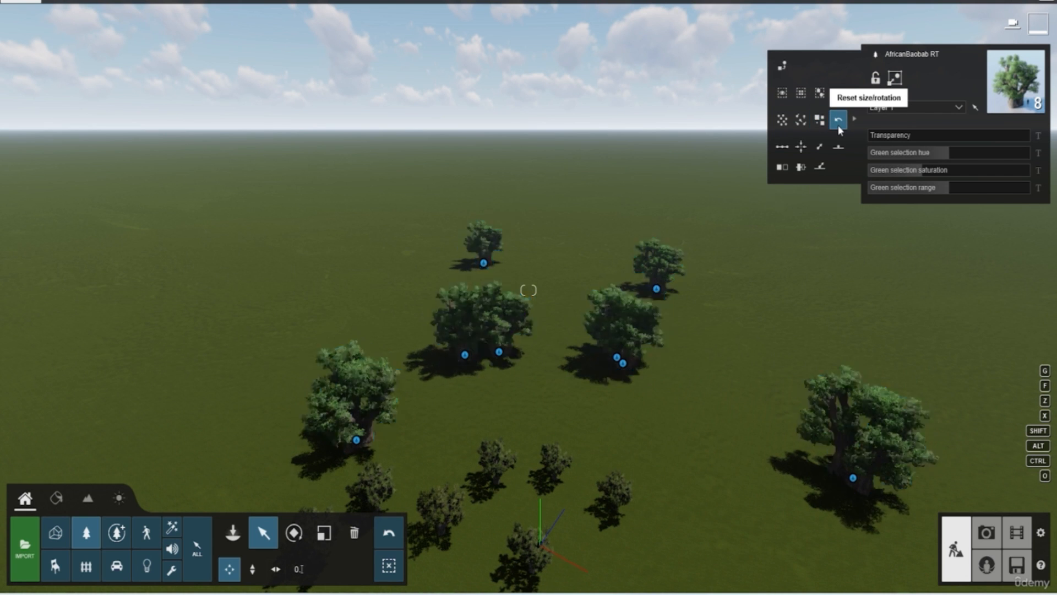
Space the eight baobabs evenly in a row and gather them at one point, randomizing their positions after each arrangement
click(787, 148)
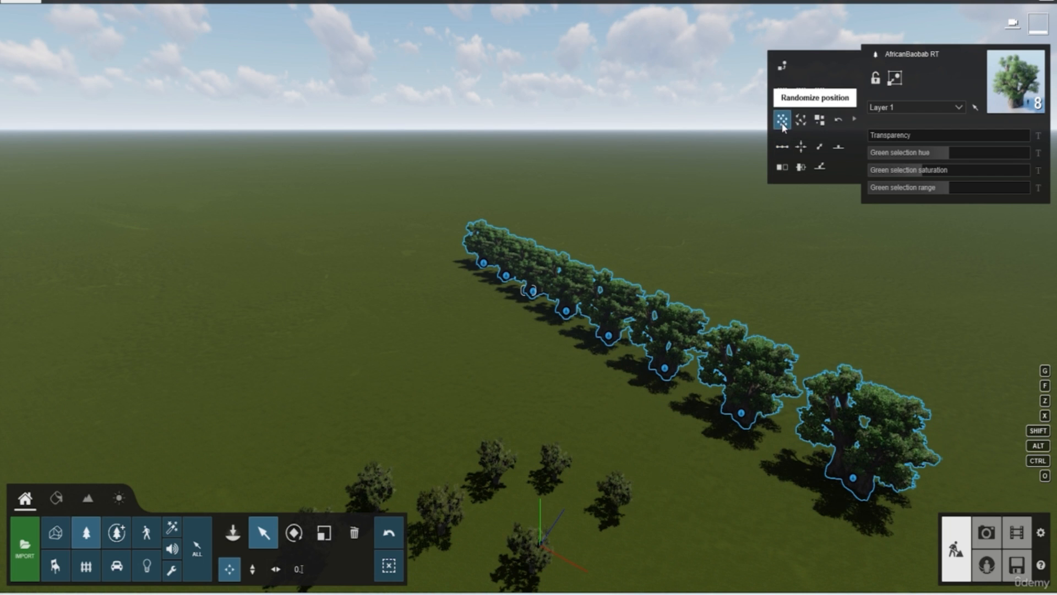
click(782, 120)
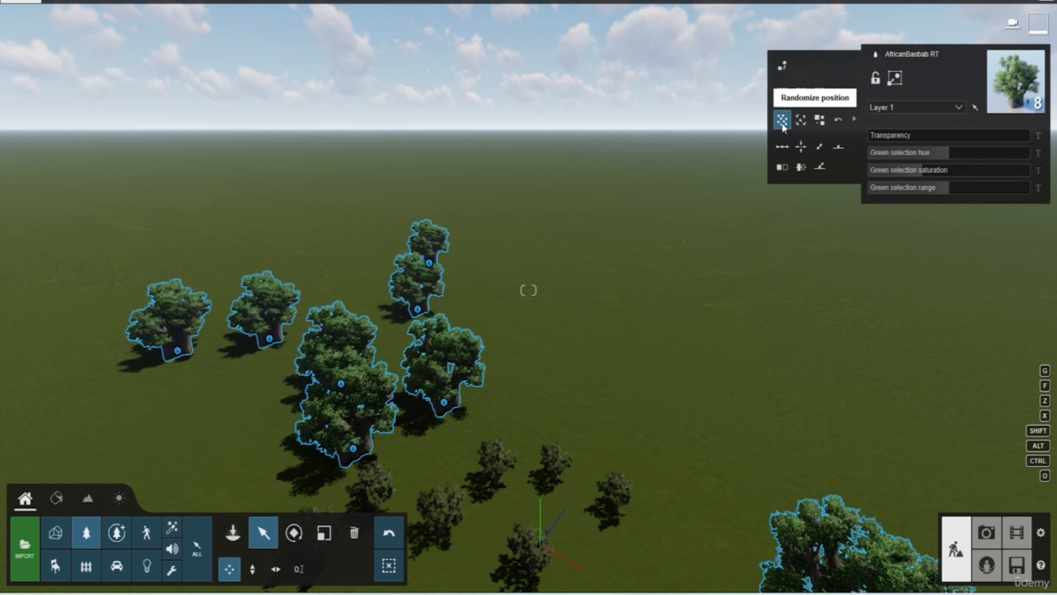
click(803, 148)
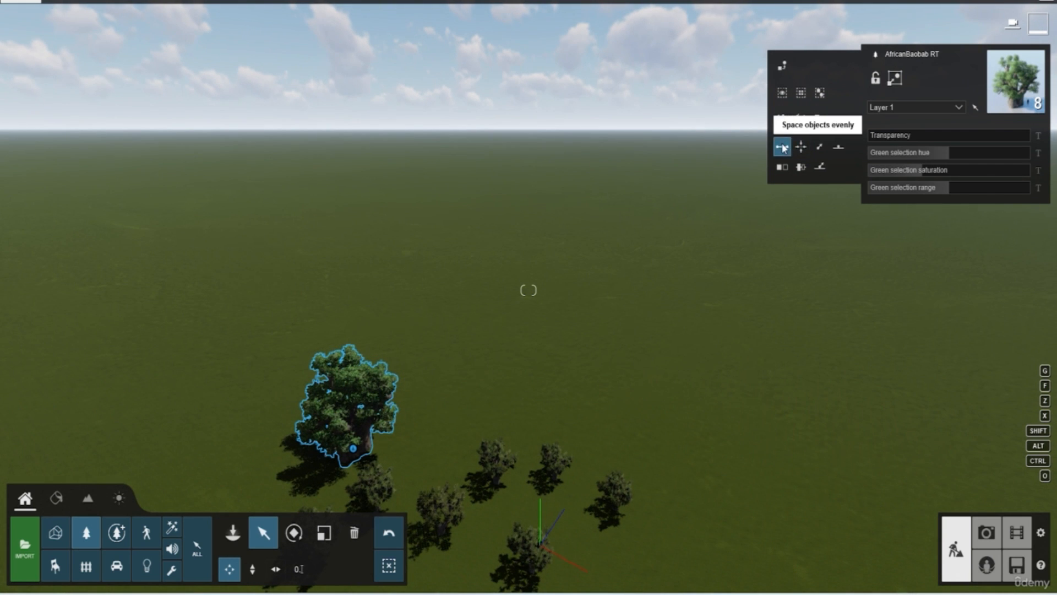
click(782, 120)
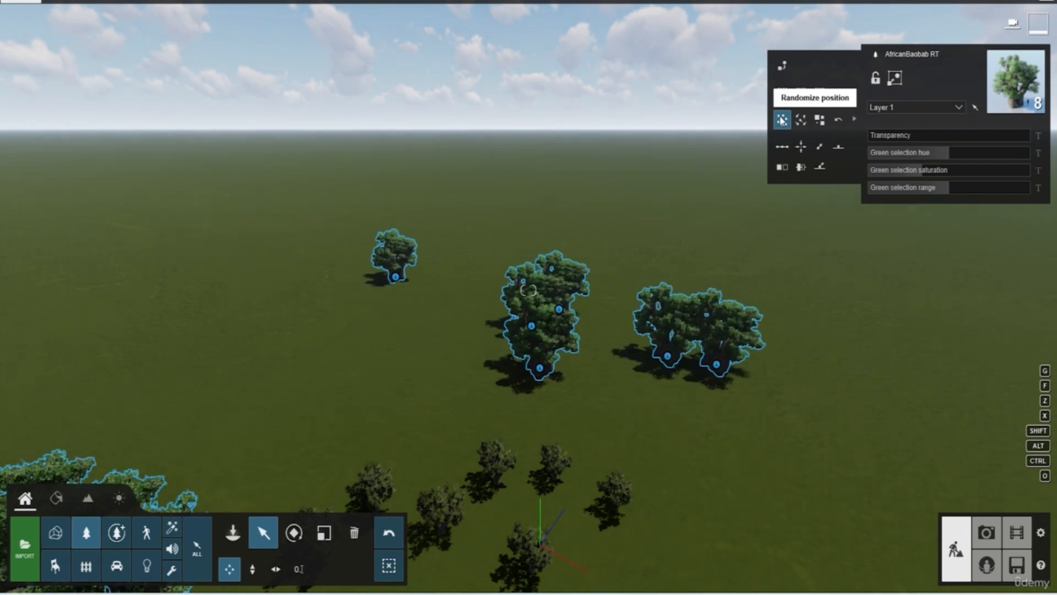
click(837, 148)
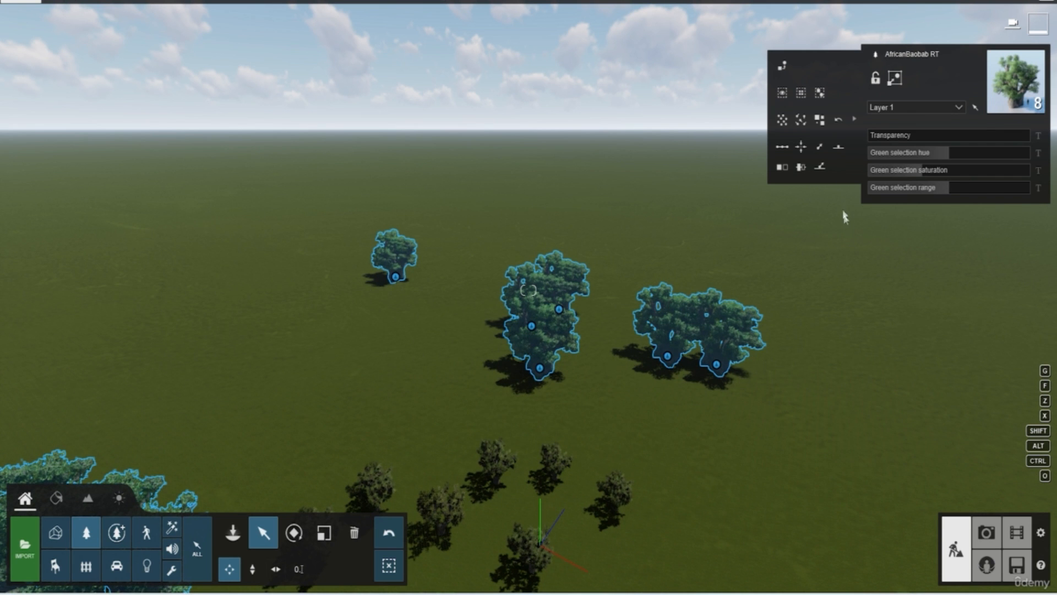
click(783, 167)
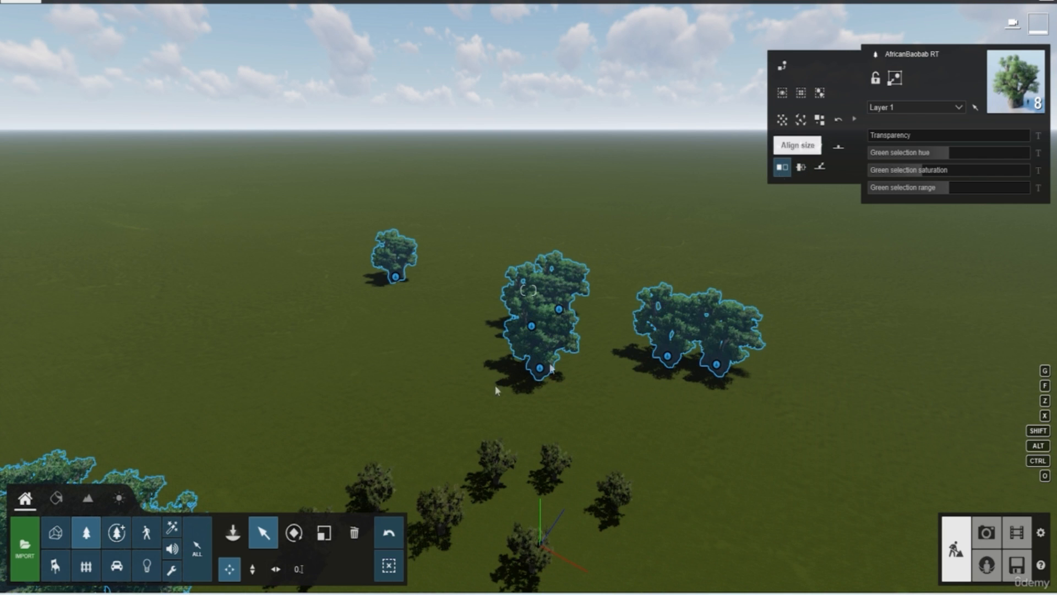
click(820, 169)
click(821, 168)
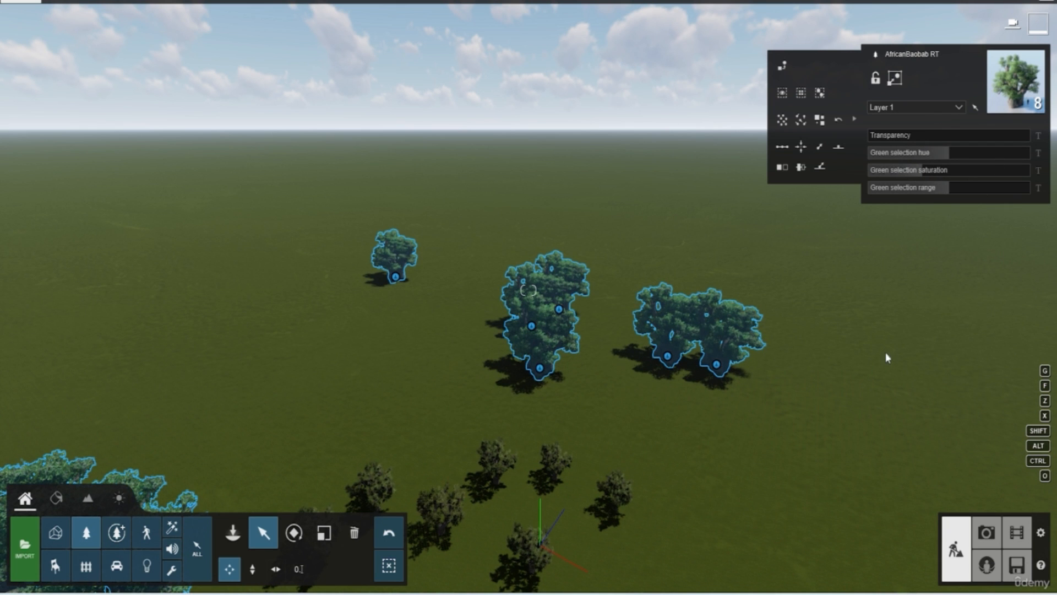
Collapse the transformation options and combine the eight selected baobabs into one group
click(855, 118)
scroll(649, 379, down, 5)
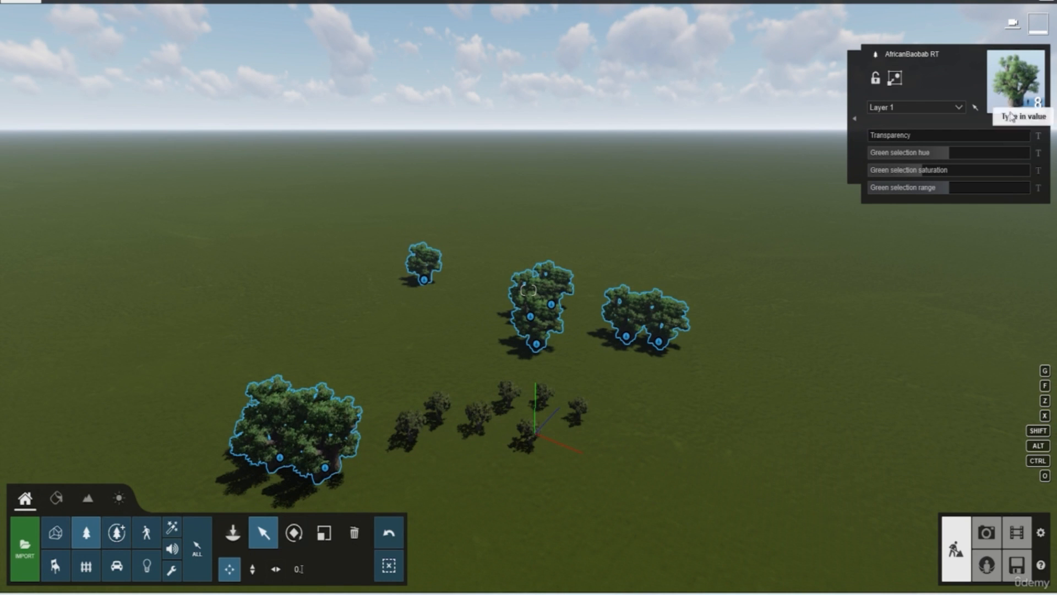
click(896, 78)
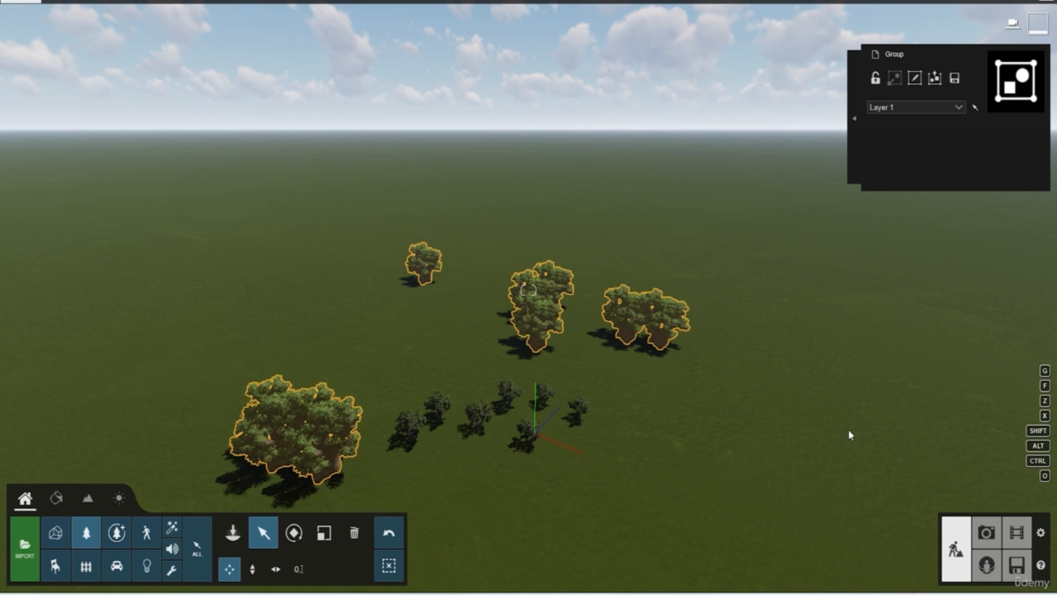
right_drag(583, 324, 588, 401)
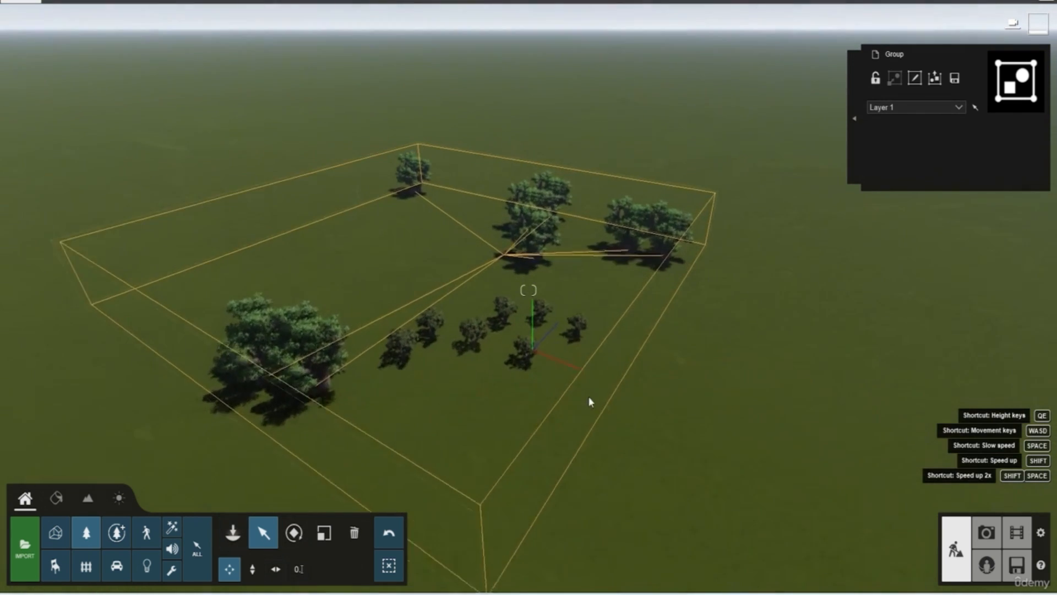
Allow selection across all object categories and move the olive tree group toward the foreground, farther from the baobabs
scroll(587, 400, up, 5)
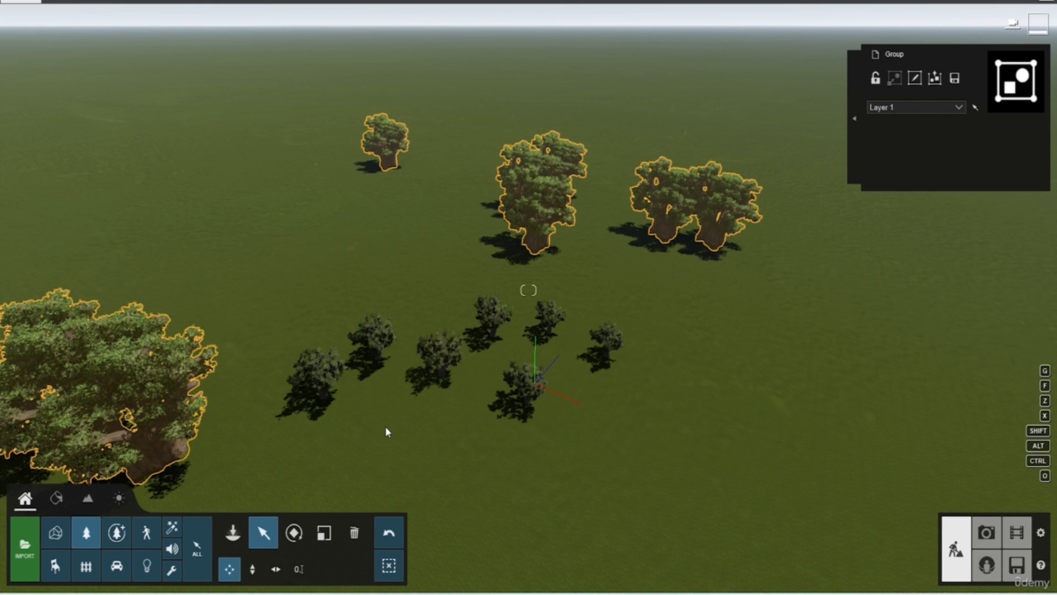
click(198, 549)
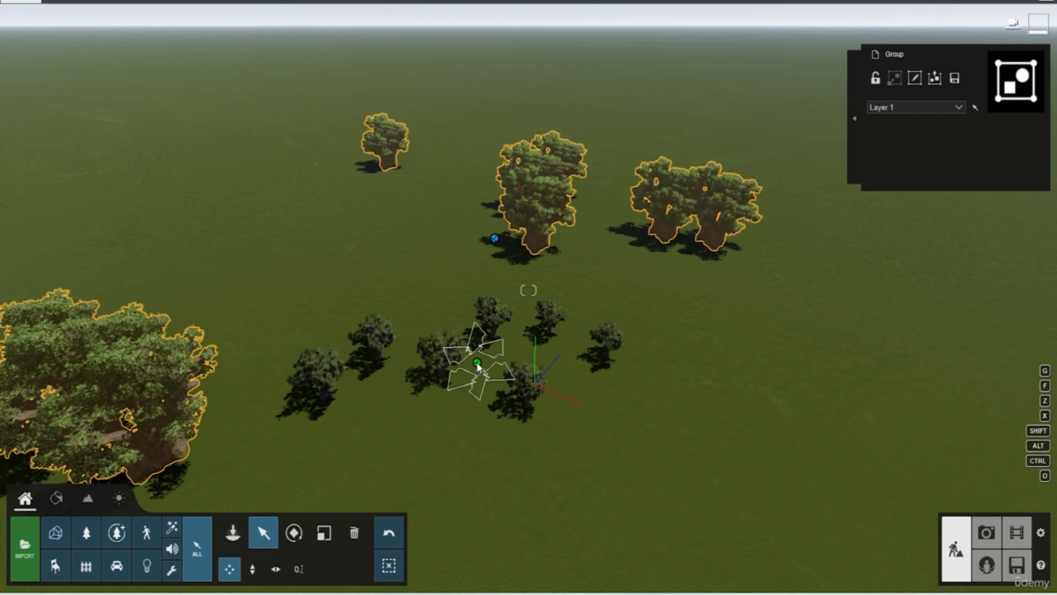
right_drag(474, 361, 464, 308)
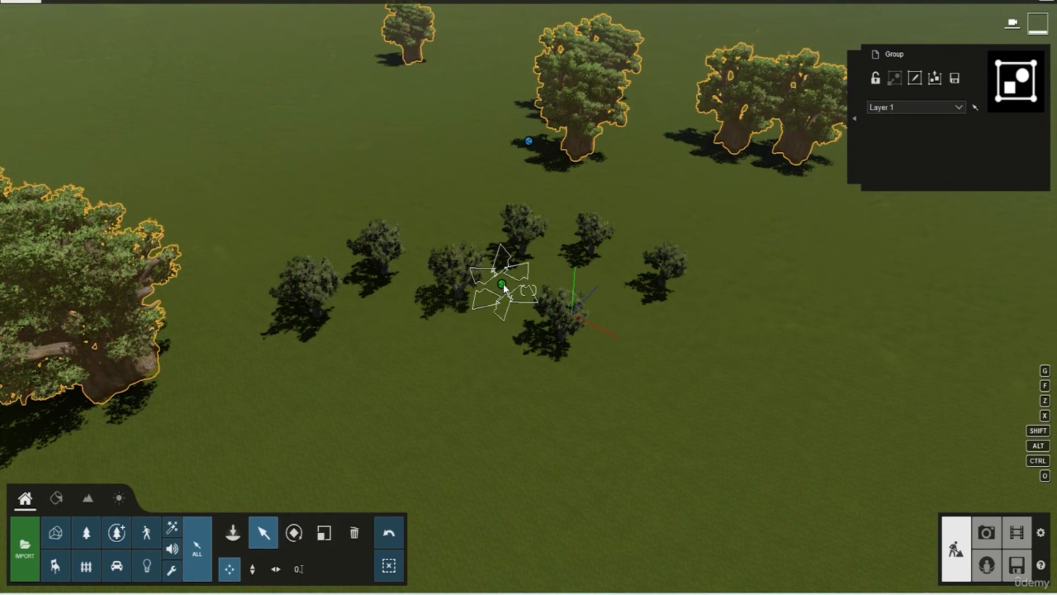
click(501, 284)
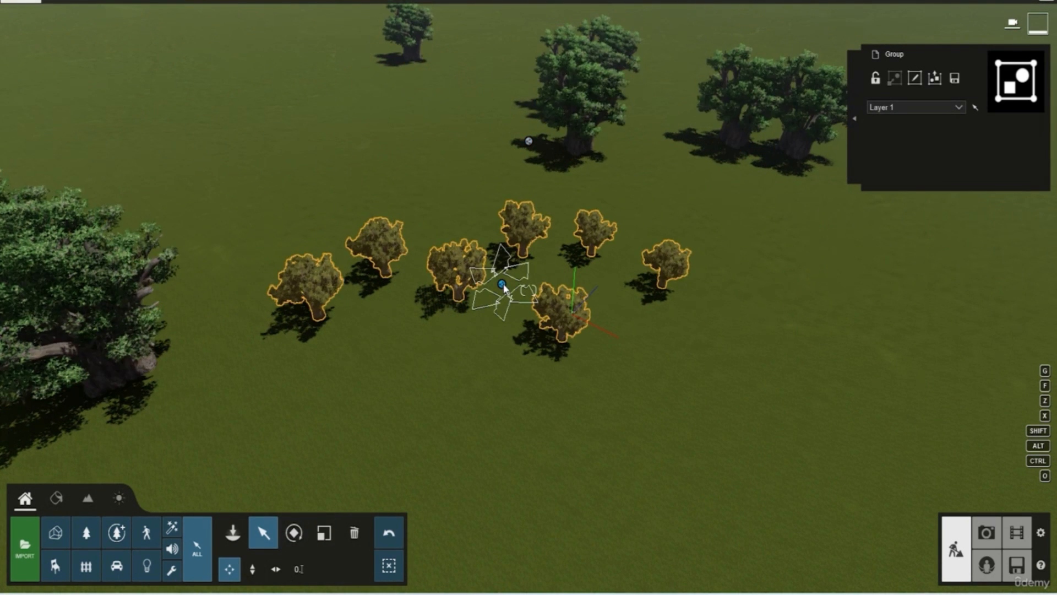
mouse_move(501, 285)
mouse_down()
mouse_move(494, 373)
mouse_move(642, 404)
mouse_move(803, 330)
mouse_move(502, 241)
mouse_move(705, 455)
mouse_move(627, 367)
mouse_up()
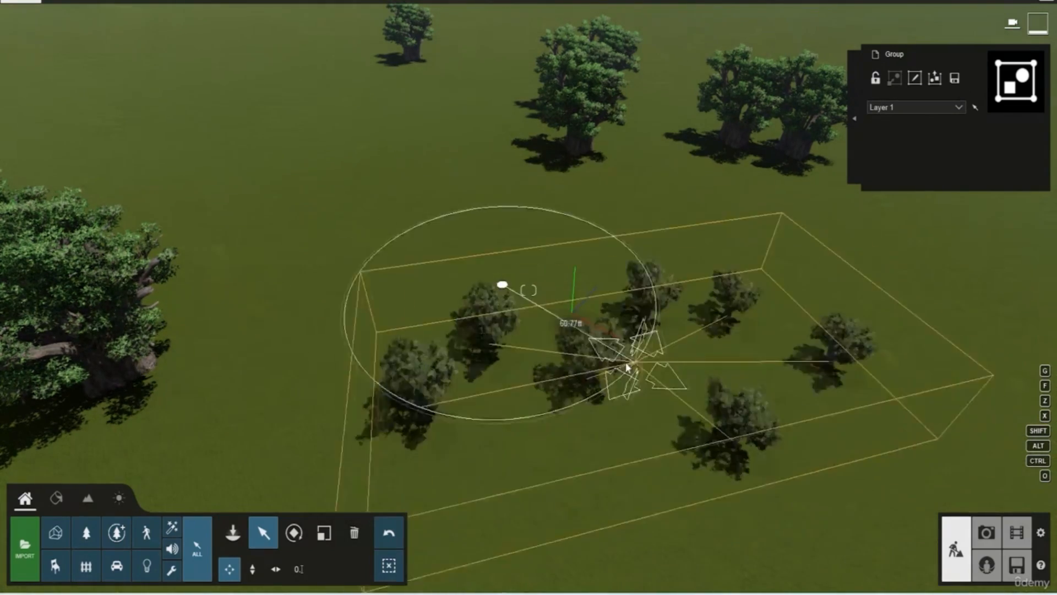
scroll(619, 385, down, 5)
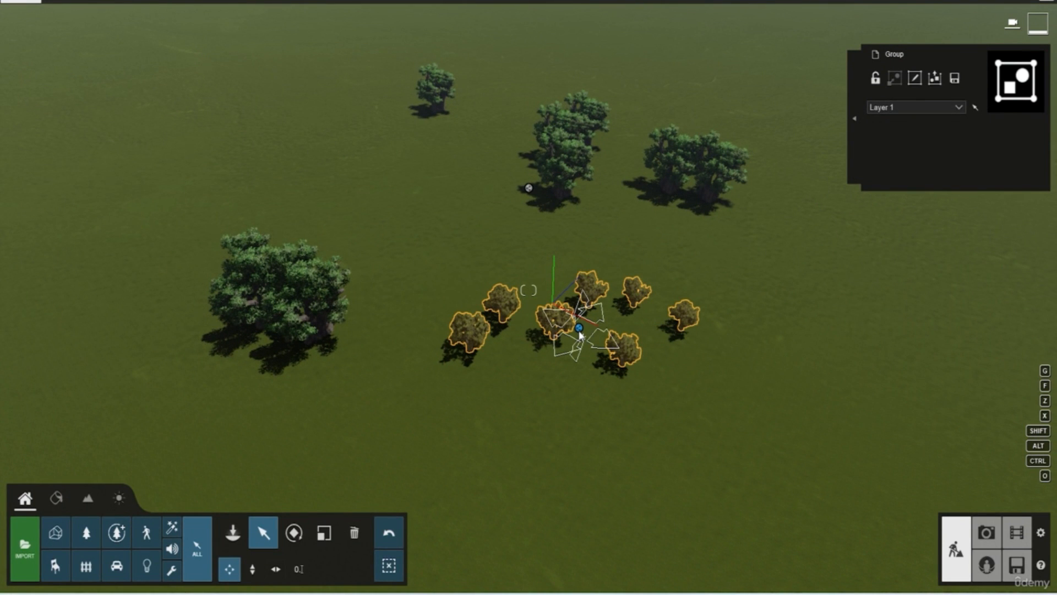
mouse_move(579, 329)
mouse_down()
mouse_move(549, 348)
mouse_move(601, 344)
mouse_up()
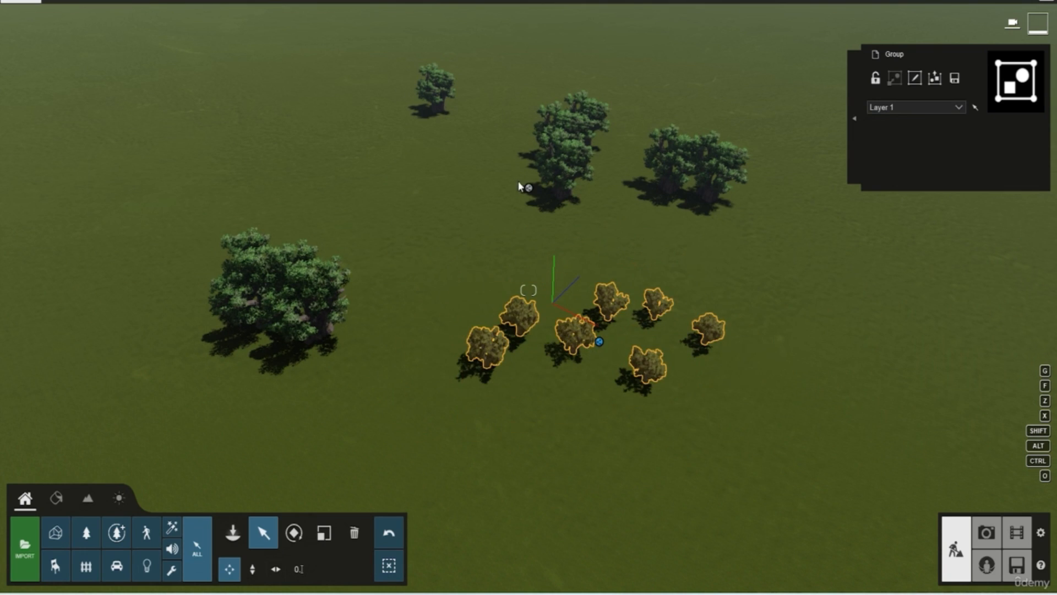
Move the baobab group toward the foreground so its trees stand closer to the olive group
mouse_move(528, 190)
mouse_down()
mouse_move(378, 176)
mouse_move(288, 224)
mouse_move(567, 349)
mouse_move(452, 316)
mouse_move(401, 274)
mouse_move(453, 293)
mouse_move(471, 267)
mouse_up()
scroll(481, 398, down, 3)
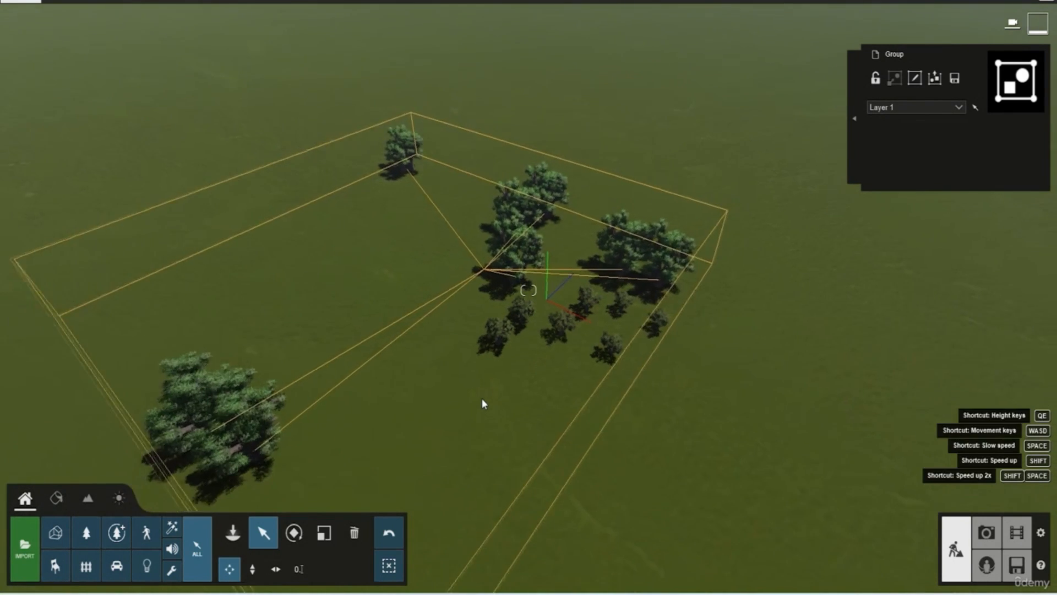
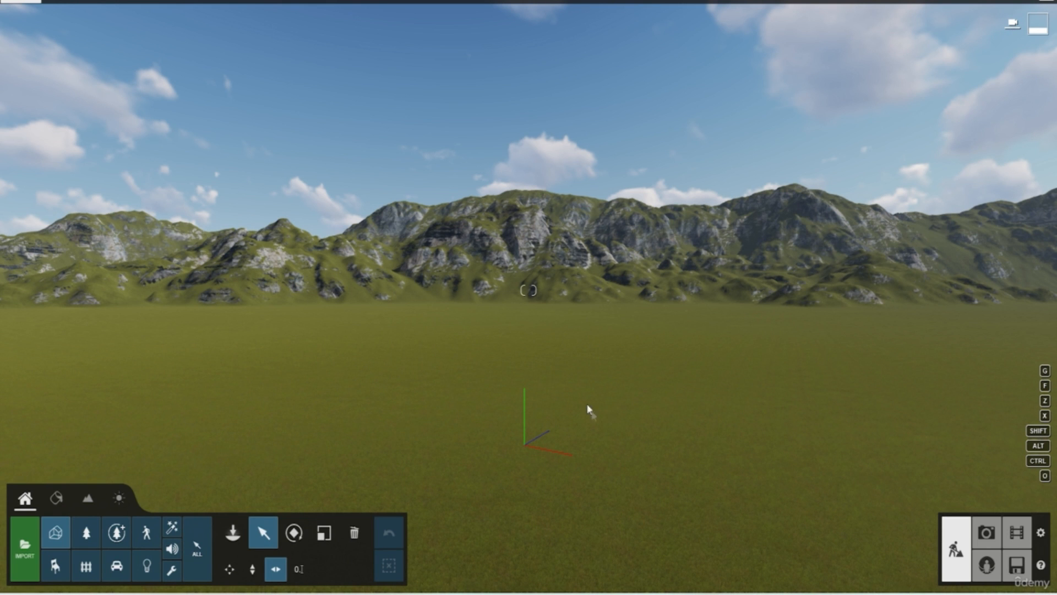
Import the SketchUp file V2.skp from the sketchup folder with the model name V22 and the Main (default) category
right_drag(566, 387, 562, 435)
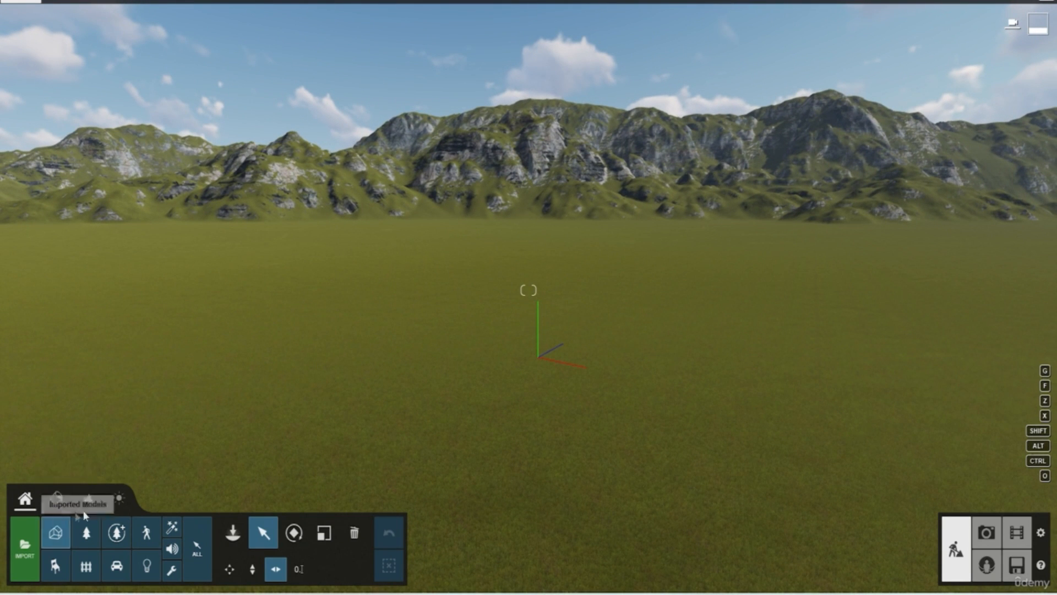
click(24, 544)
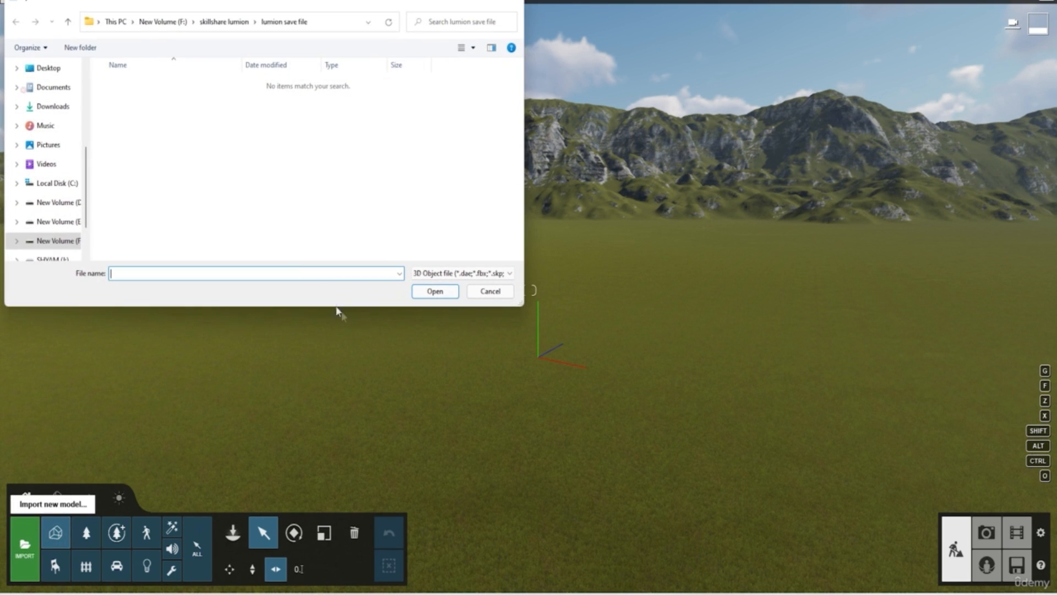
click(242, 22)
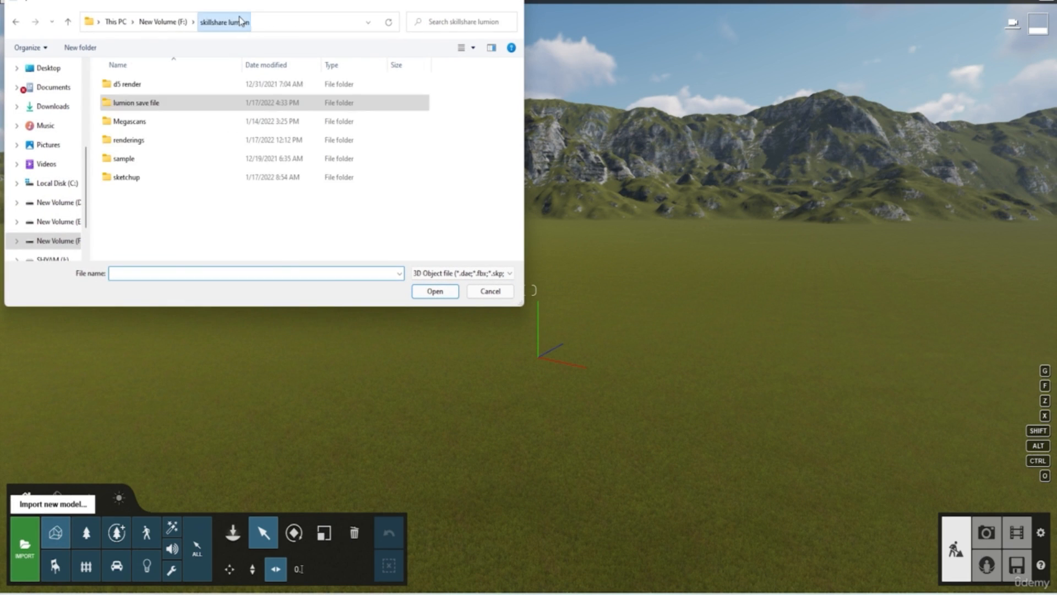
double_click(154, 178)
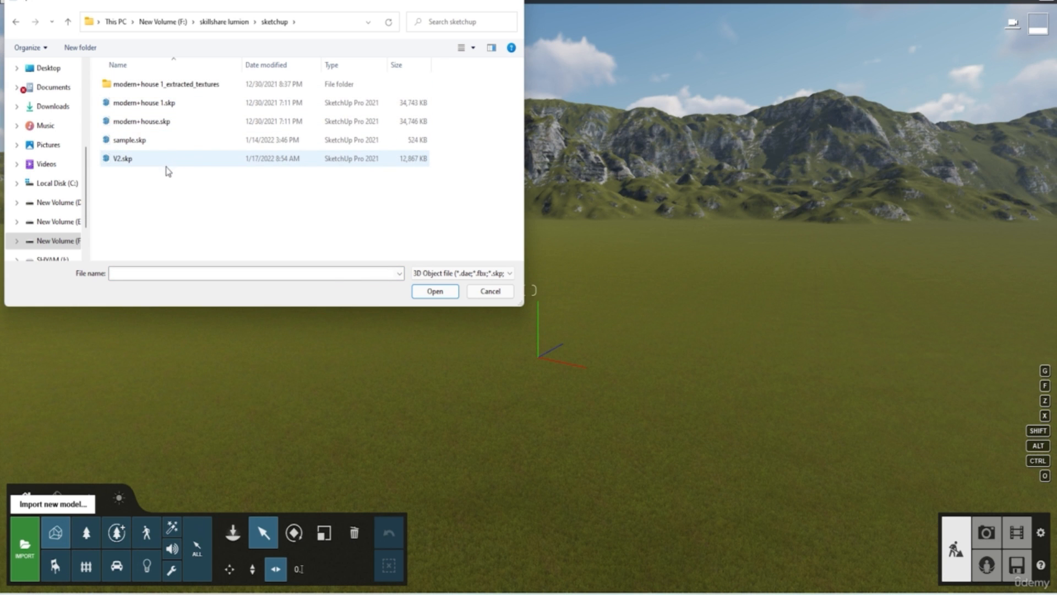
double_click(234, 164)
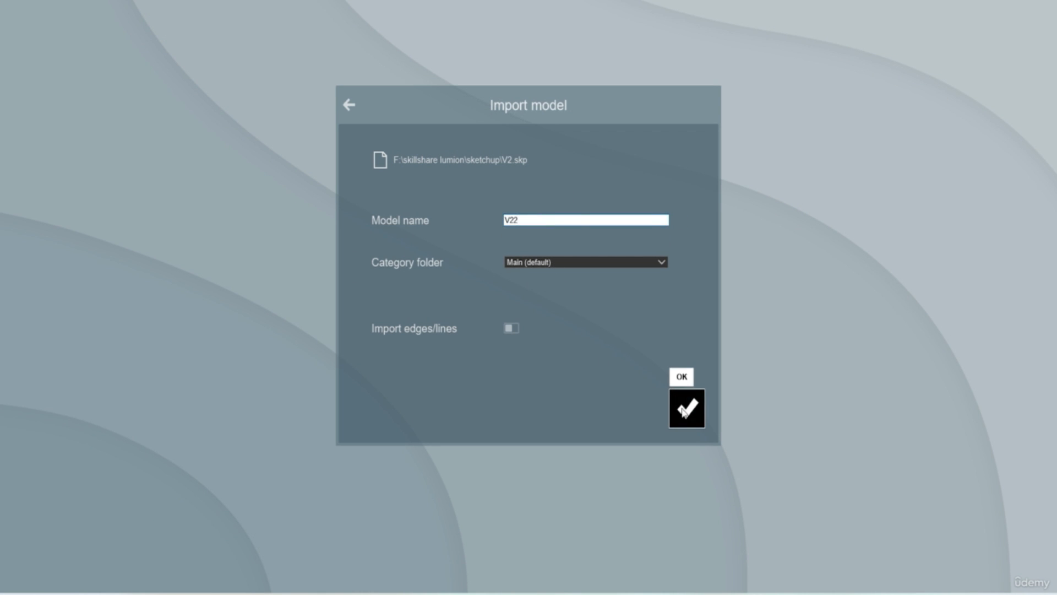
click(684, 406)
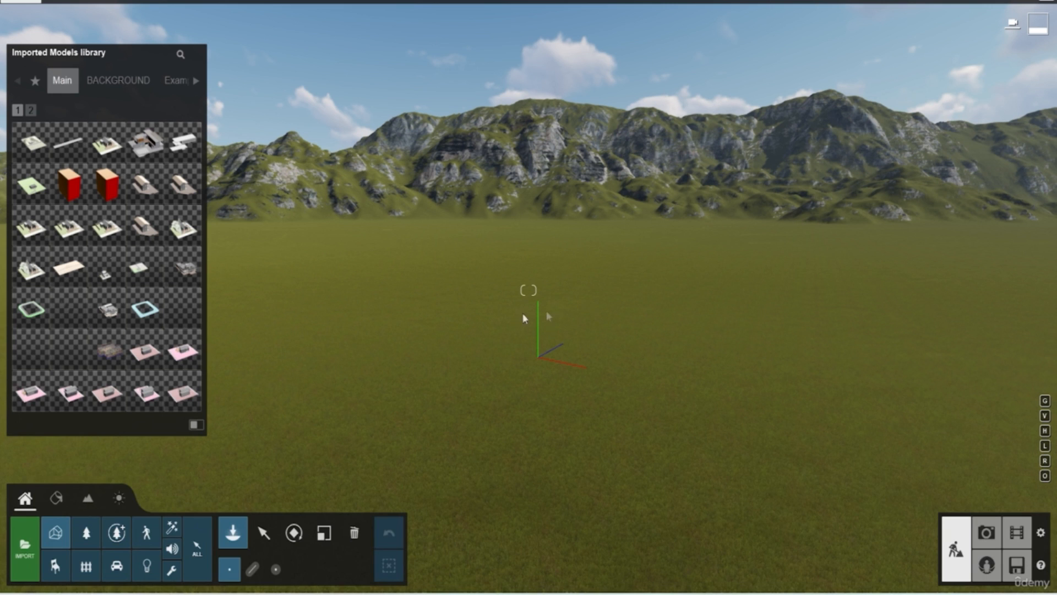
Place one V22 house model from the imported models on the grass near the scene's origin axes
click(34, 153)
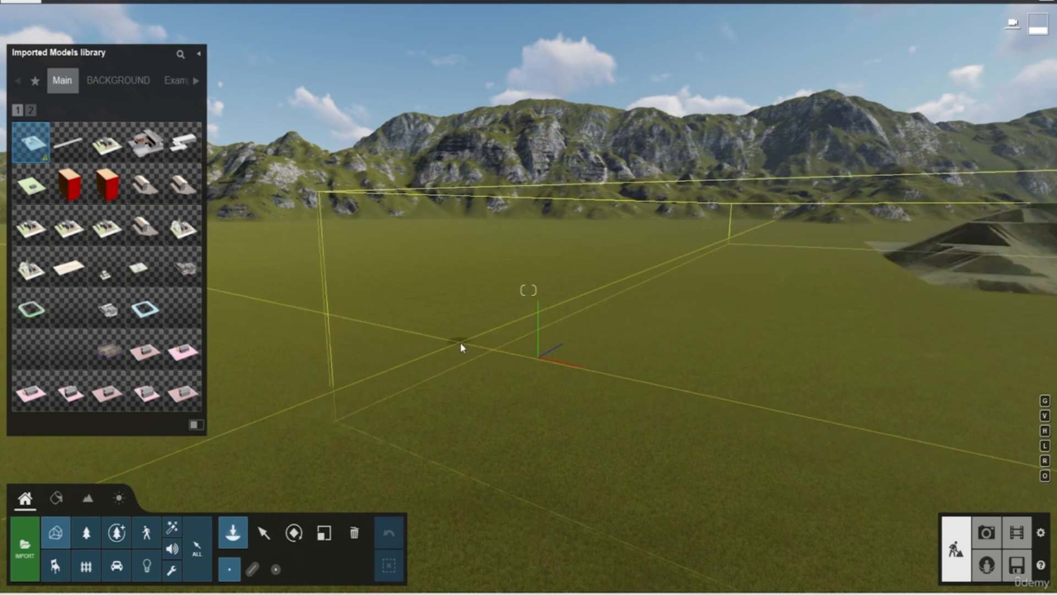
key(s)
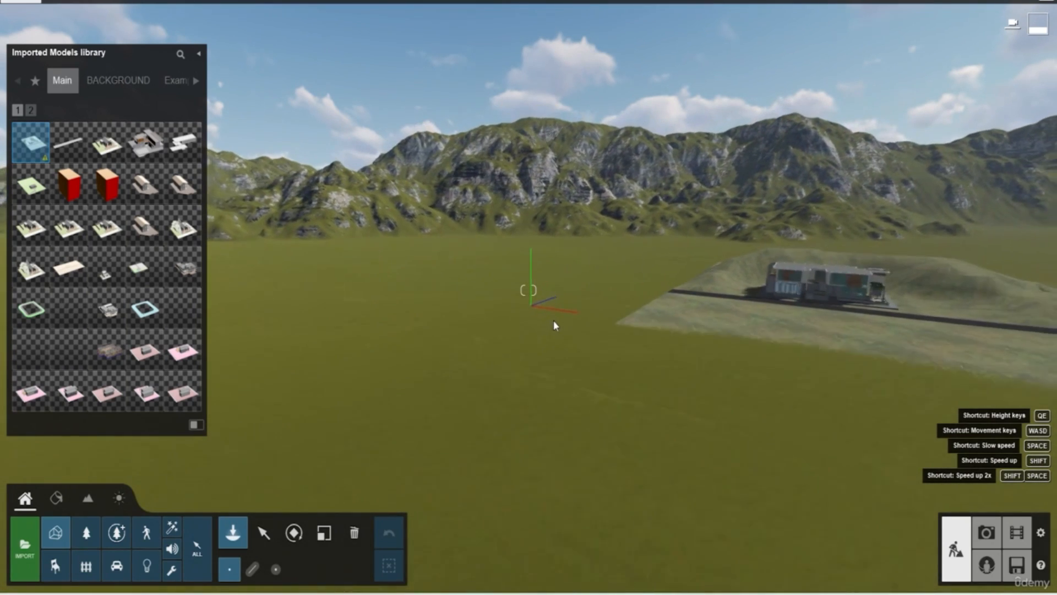
right_drag(629, 316, 706, 330)
click(339, 319)
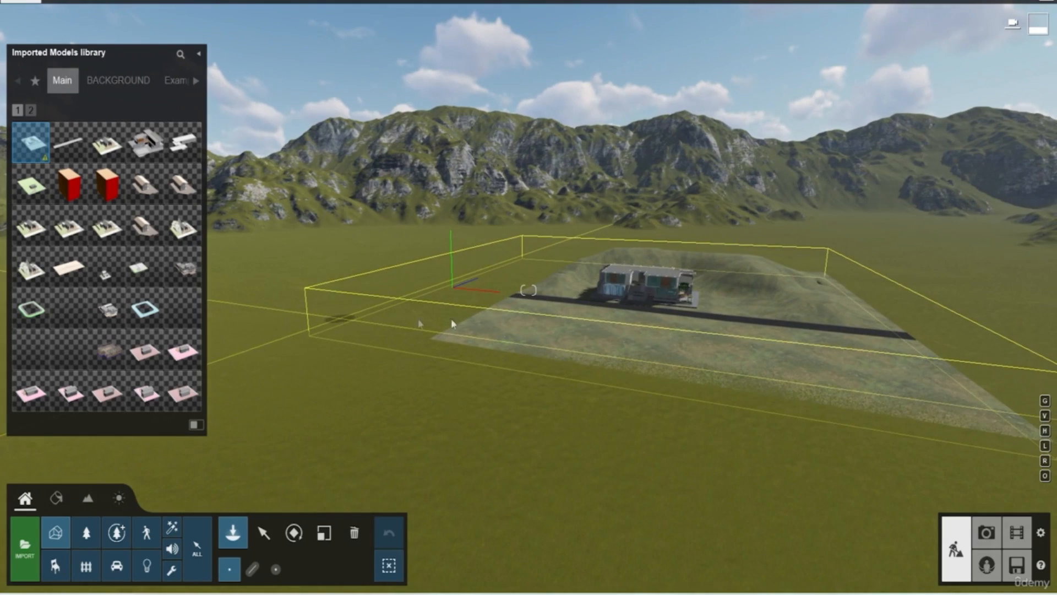
right_drag(503, 364, 490, 295)
key(w)
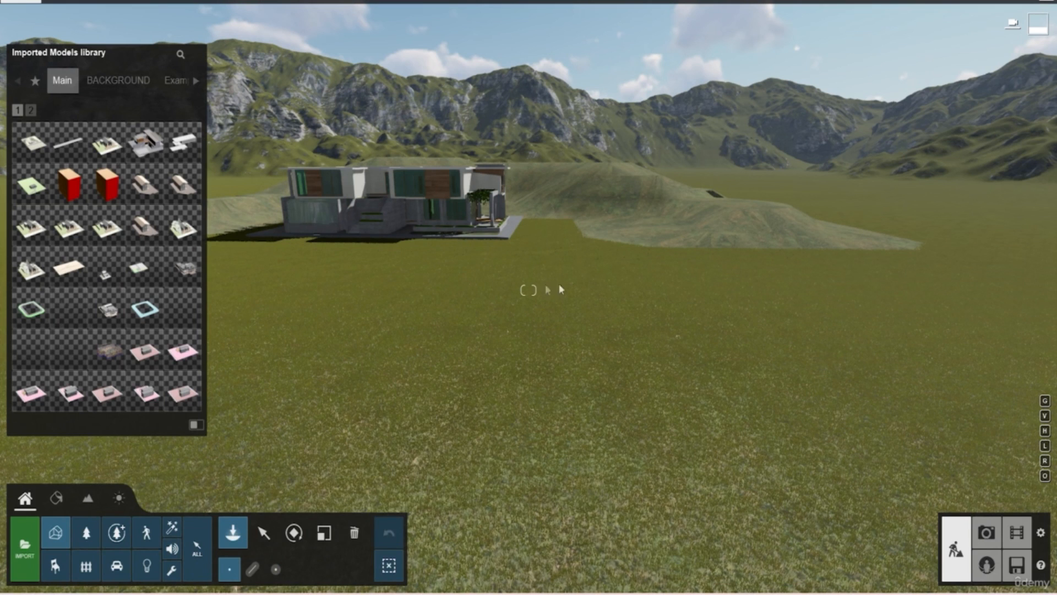
Raise the terrain into hills in the foreground and along both sides of the house site
click(88, 499)
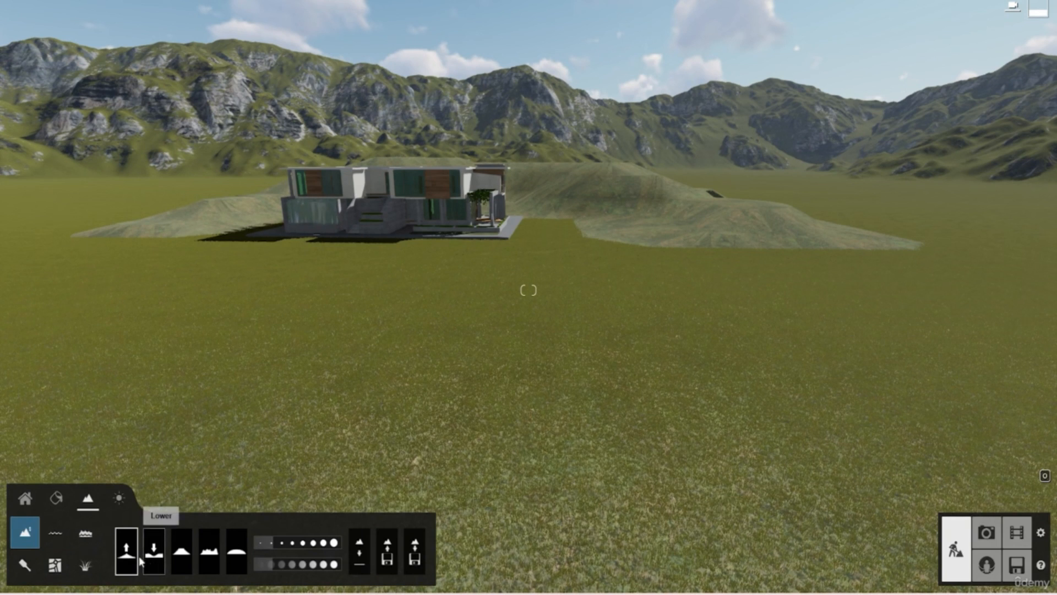
key(s)
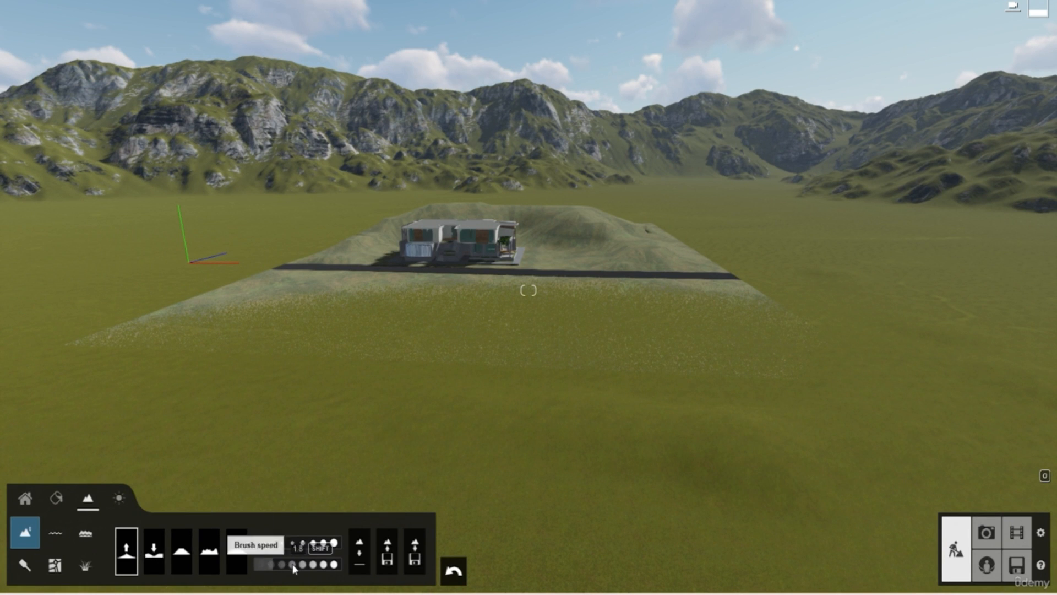
mouse_move(649, 448)
mouse_down()
mouse_move(514, 428)
mouse_move(946, 368)
mouse_up()
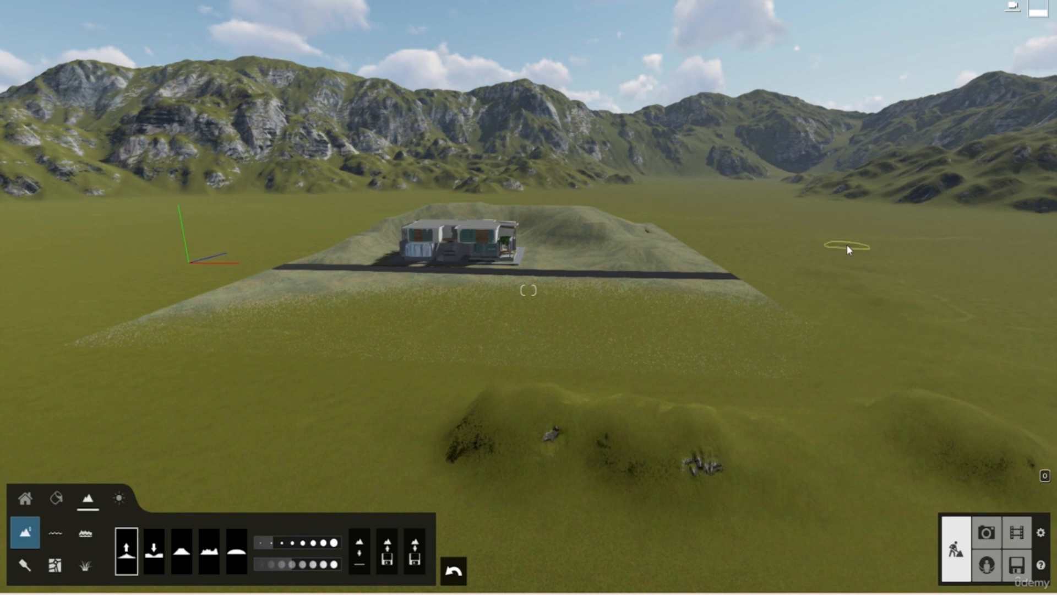
drag(78, 432, 134, 288)
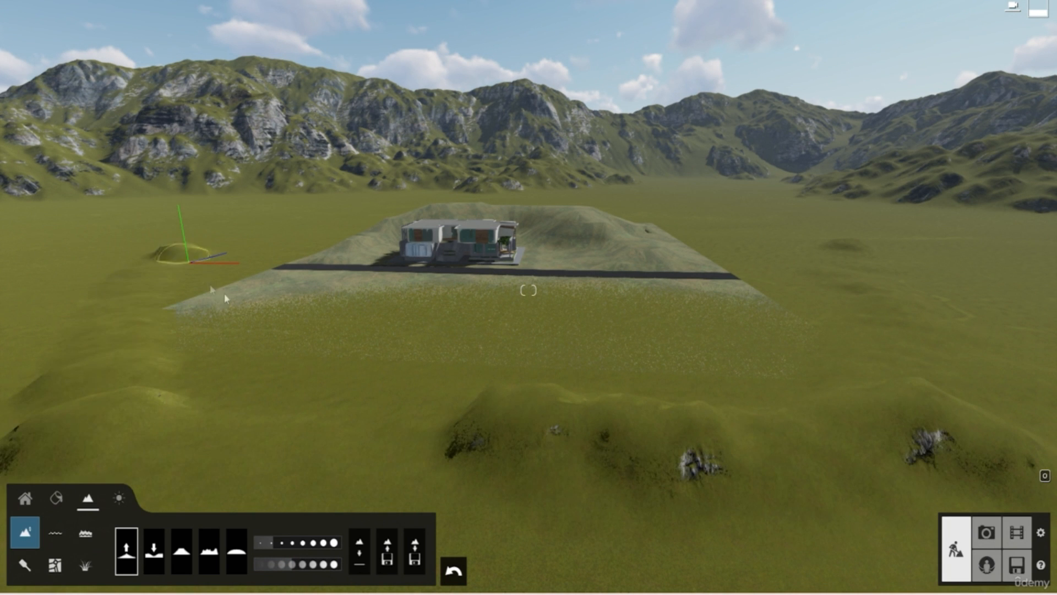
key(w)
right_drag(382, 287, 593, 407)
right_drag(532, 381, 336, 430)
key(s)
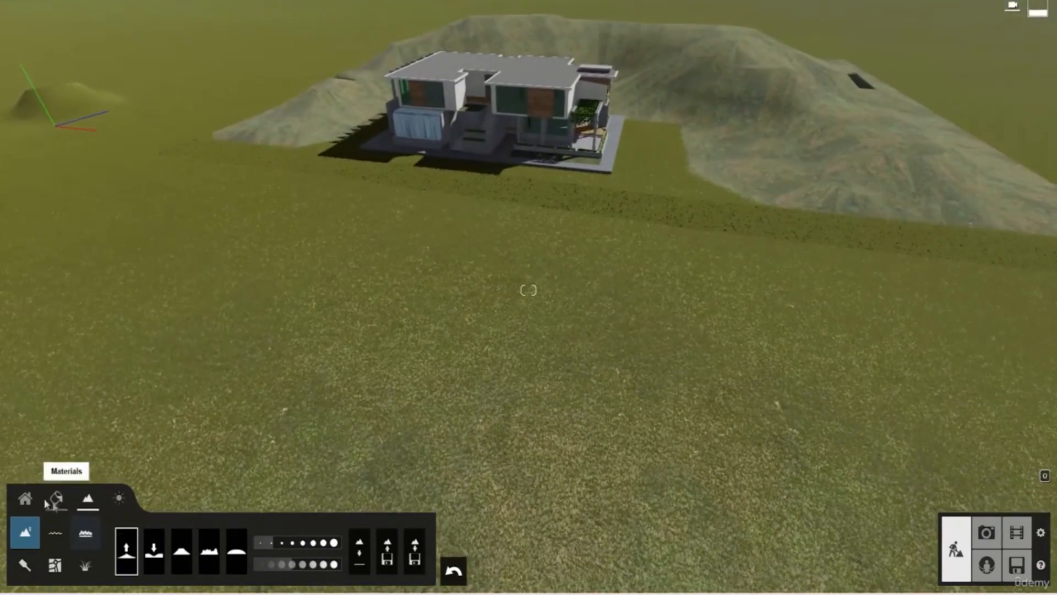
Check where terrain grass covers the V22 model's base, and raise the model vertically above the ground
click(24, 499)
click(264, 533)
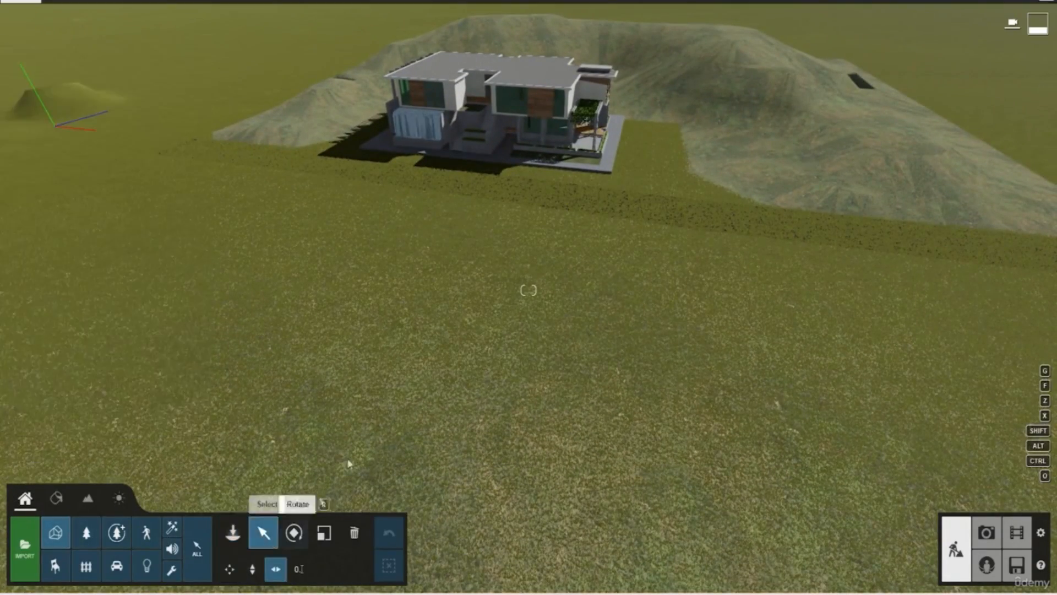
click(252, 570)
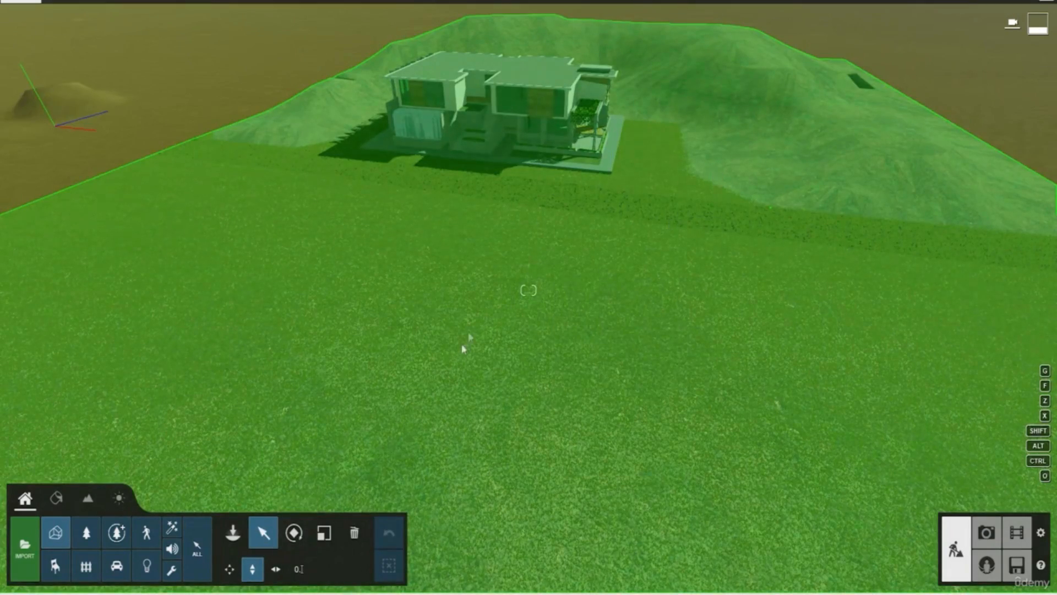
key(s)
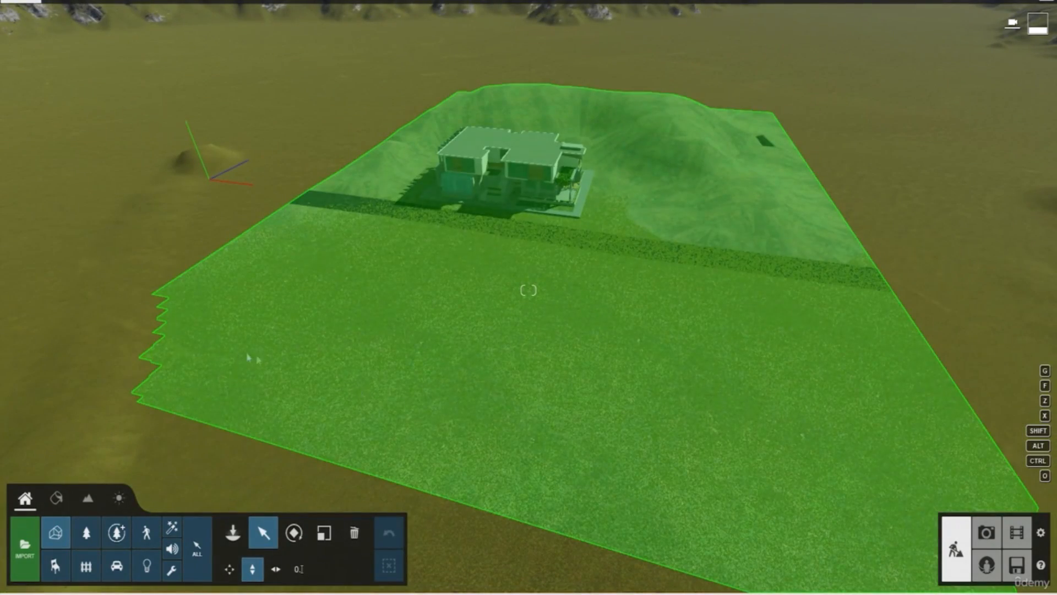
key(w)
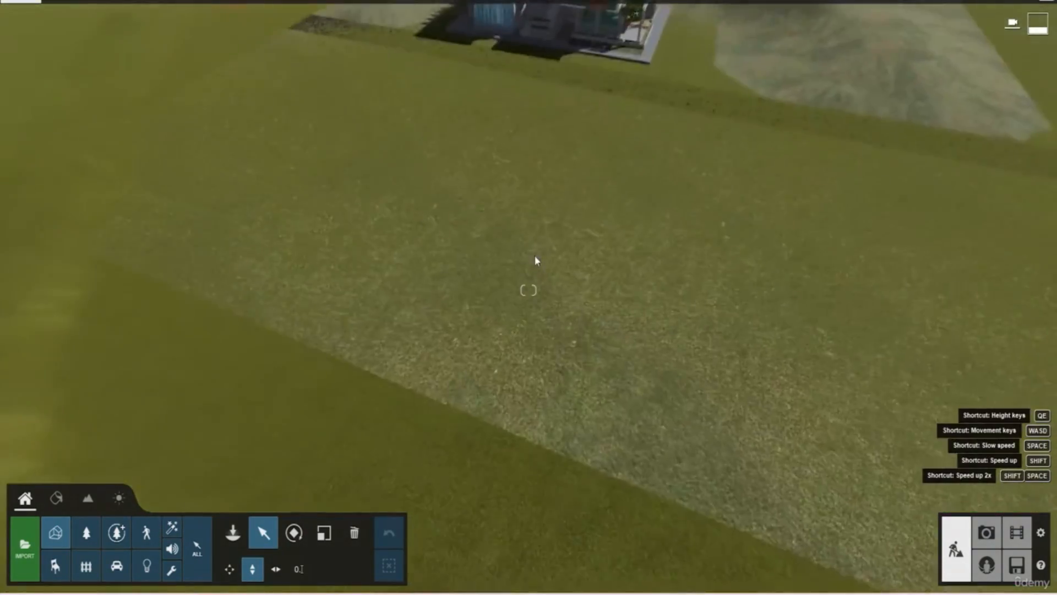
key(w)
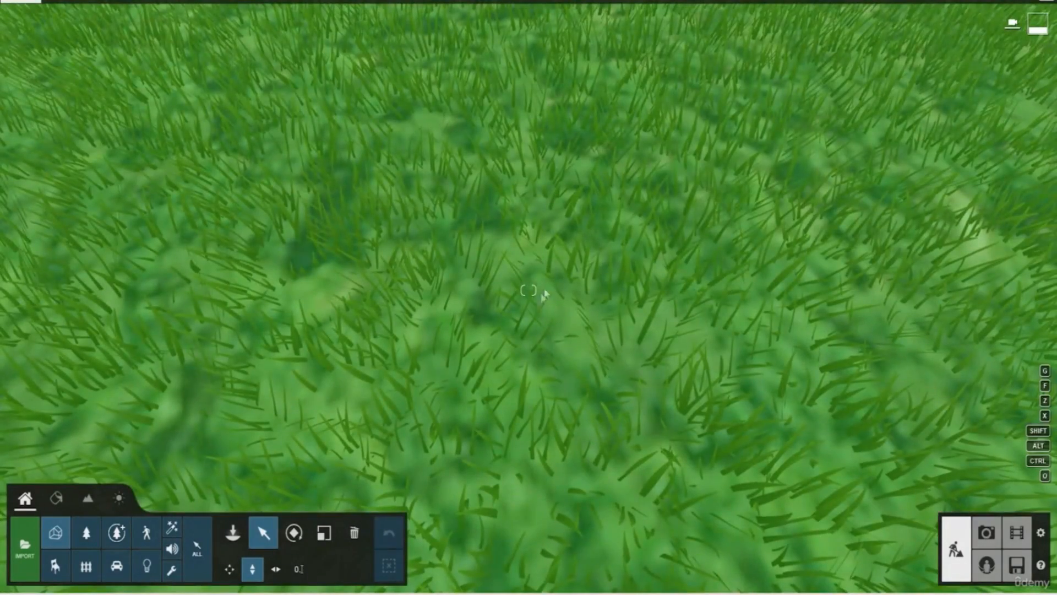
key(s)
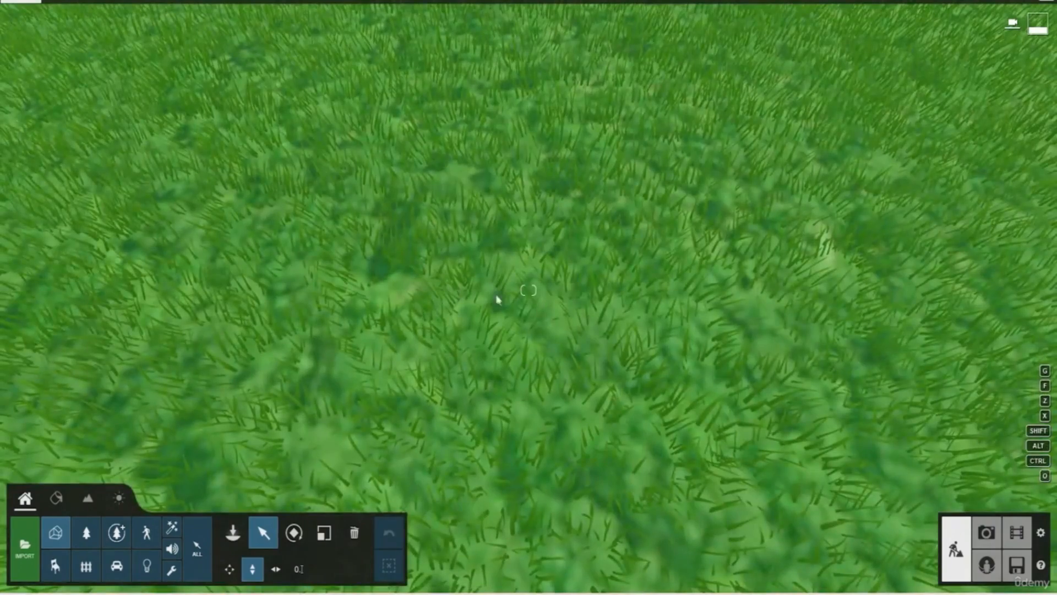
key(s)
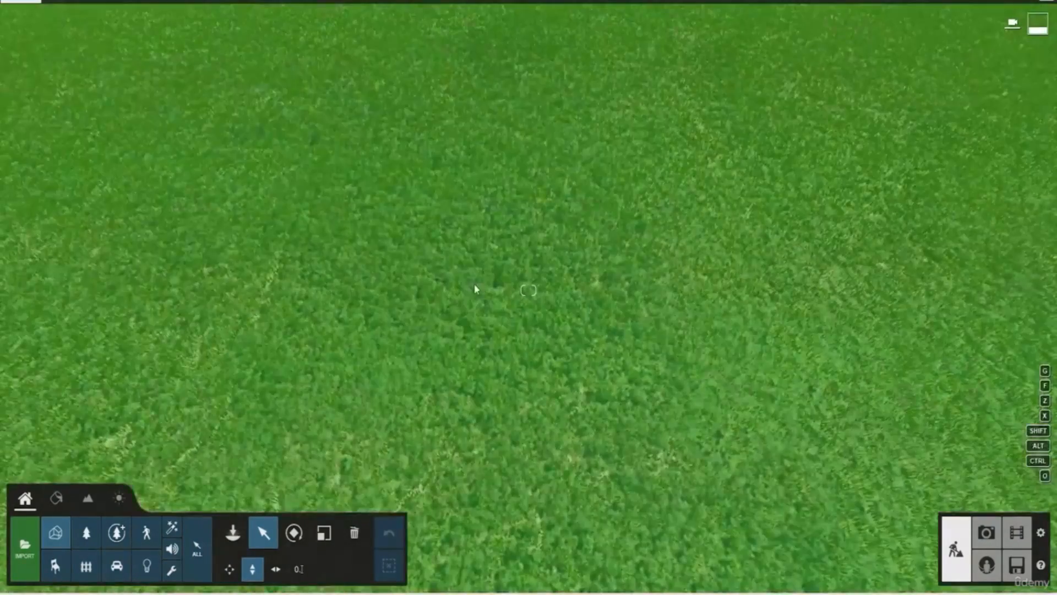
key(s)
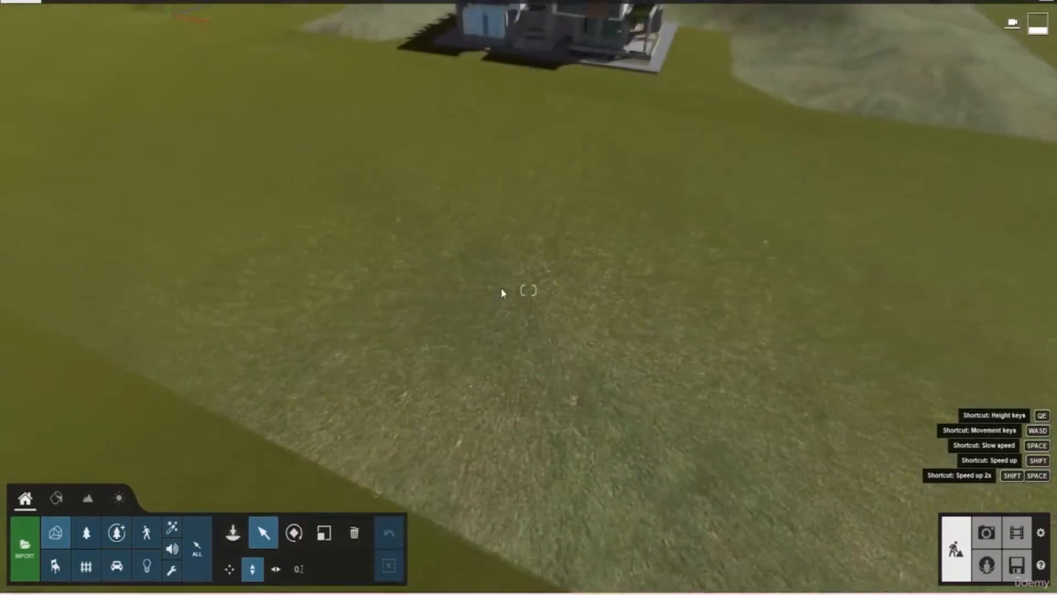
key(s)
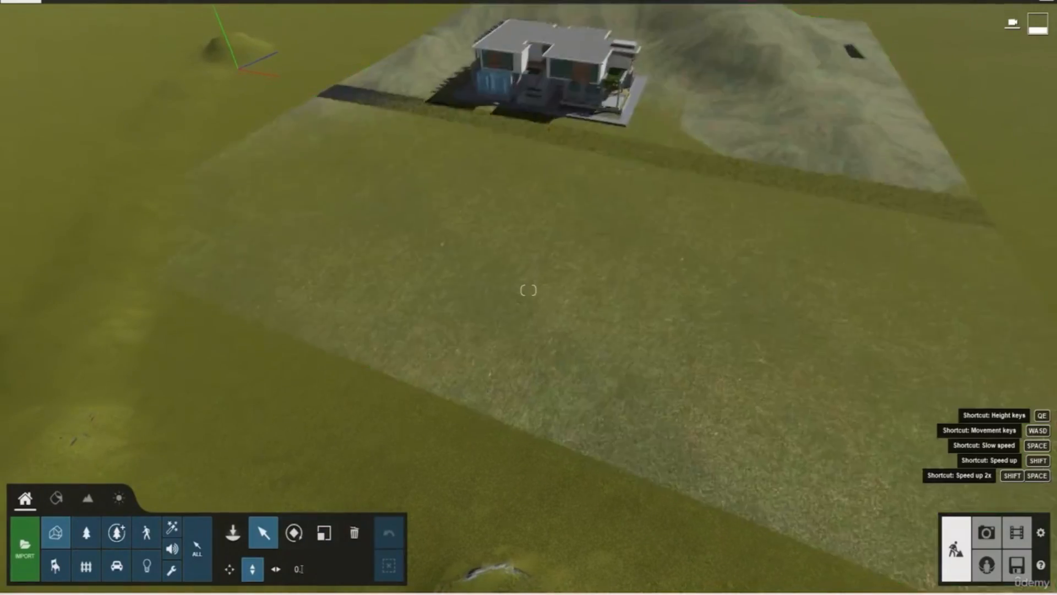
key(w)
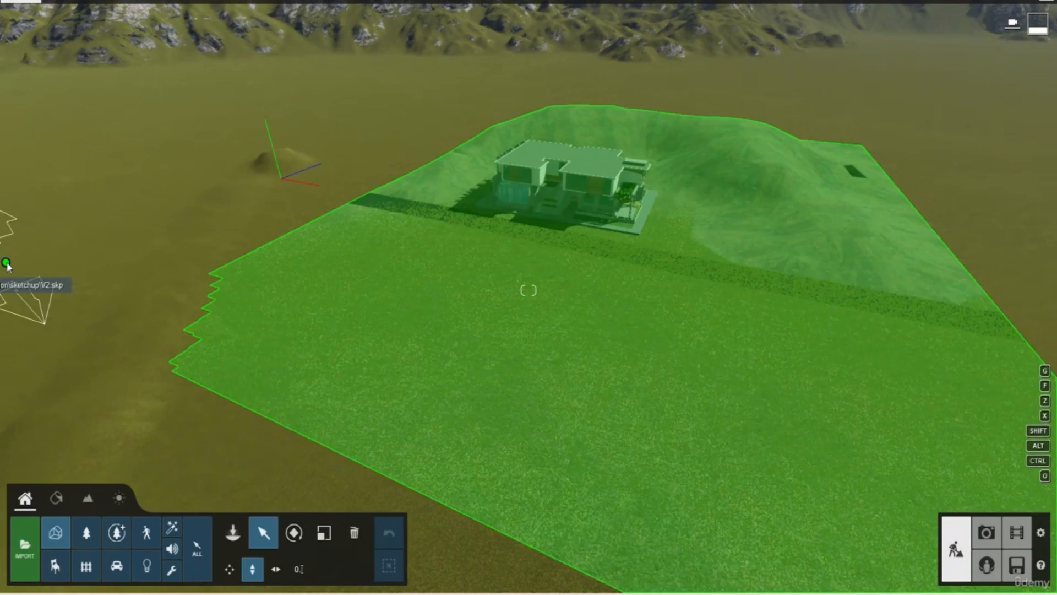
click(5, 264)
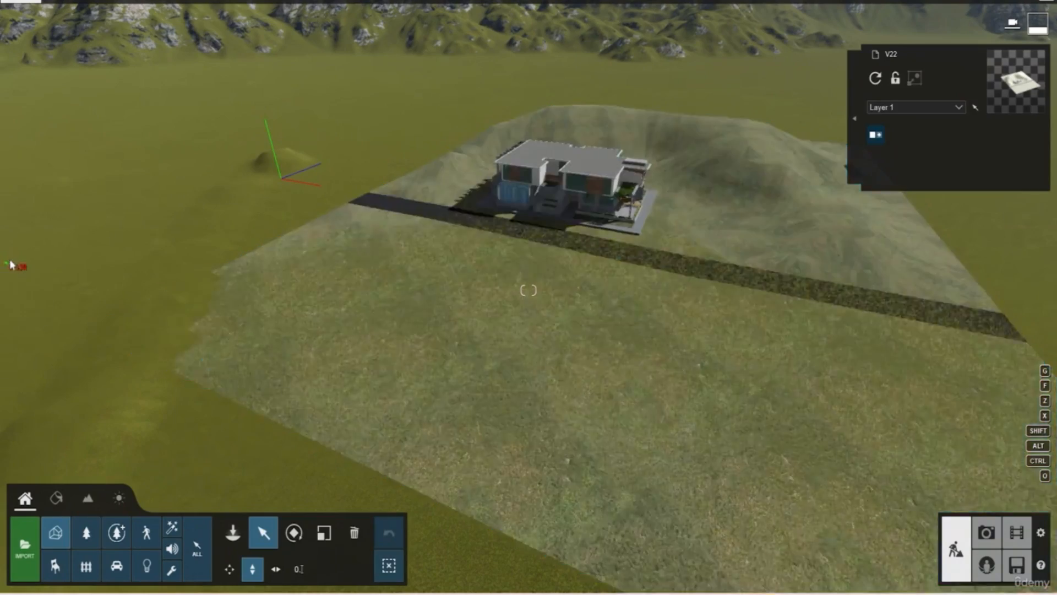
Examine the raised V22 house, its road and its ground surface up close and from farther away
key(w)
right_drag(517, 276, 540, 264)
key(w)
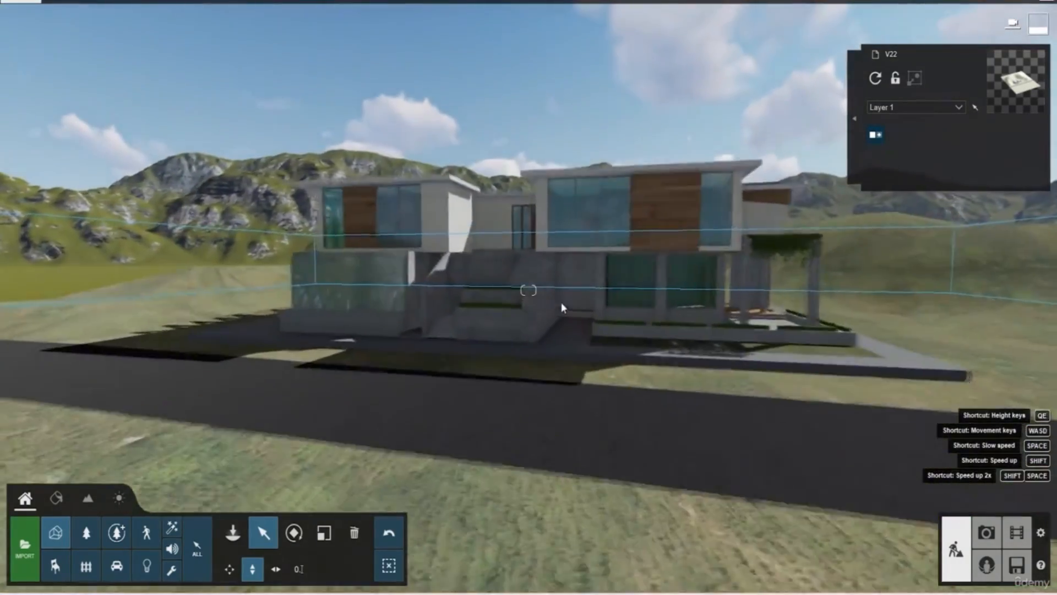
key(s)
key(d)
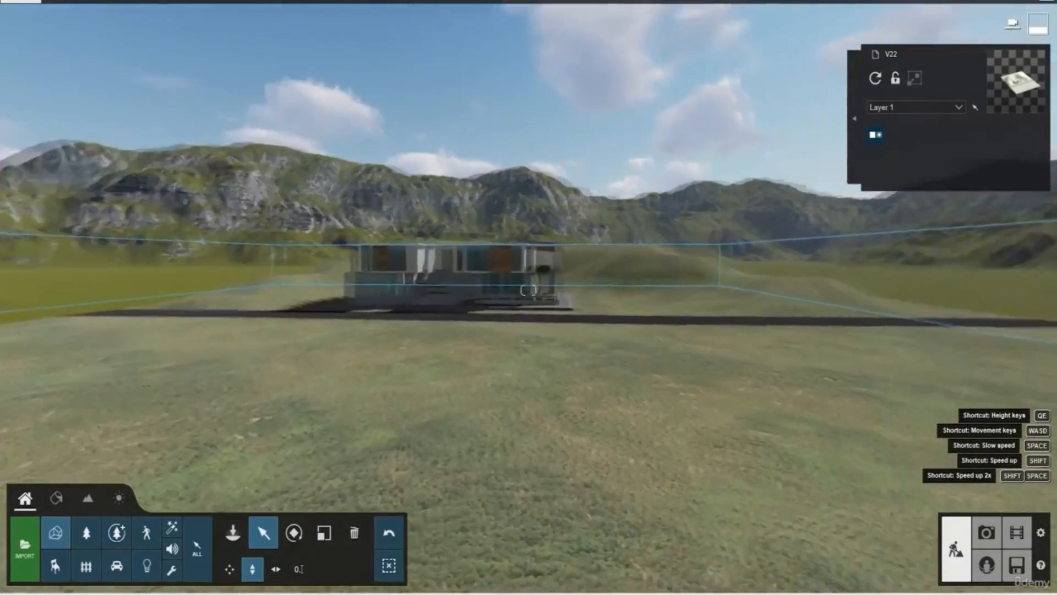
right_drag(354, 321, 394, 282)
scroll(396, 264, down, 10)
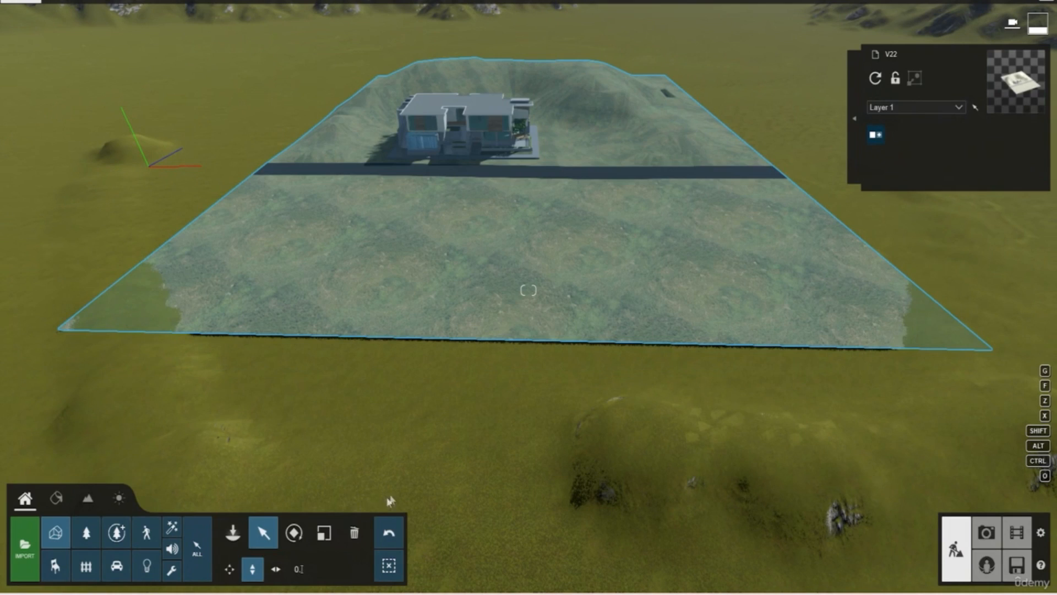
Delete the V22 house model from the scene
click(354, 532)
right_drag(526, 225, 359, 207)
click(247, 164)
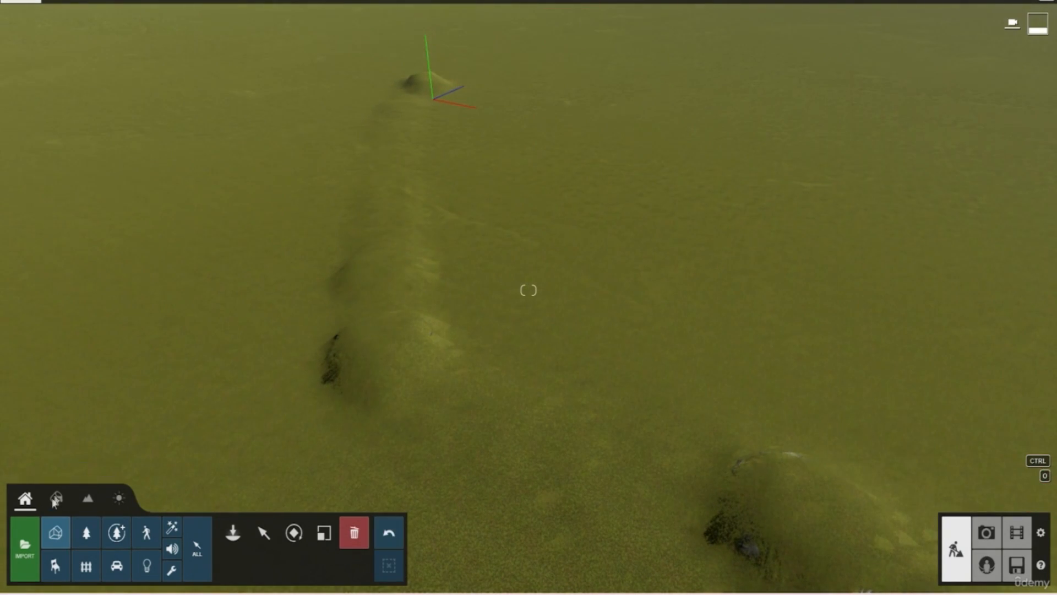
Place the imported model exterior house 05 on the open ground near the sculpted hills
click(55, 532)
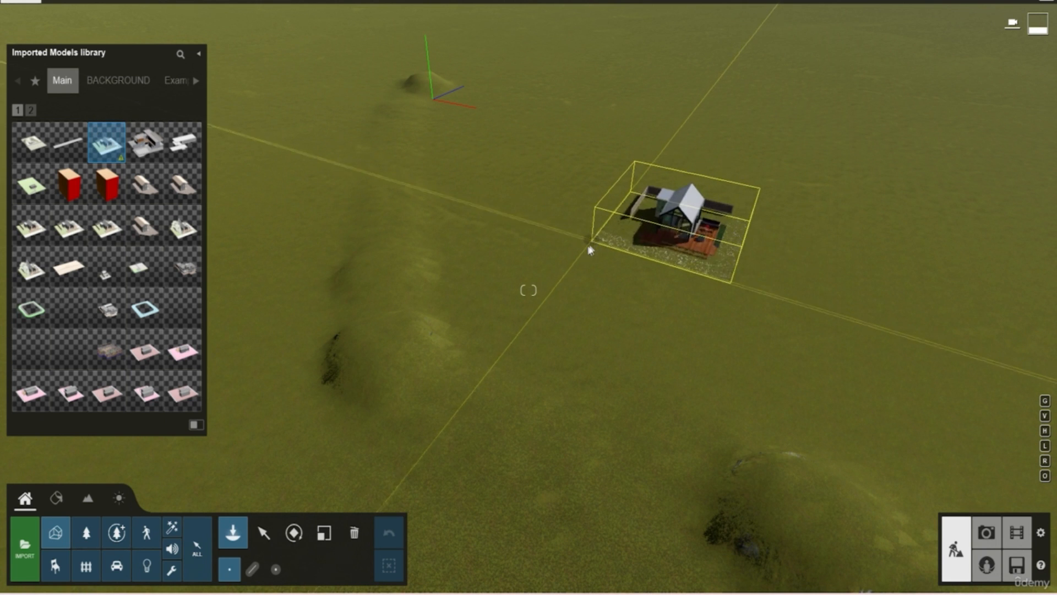
click(577, 224)
key(Escape)
right_drag(464, 355, 474, 373)
key(w)
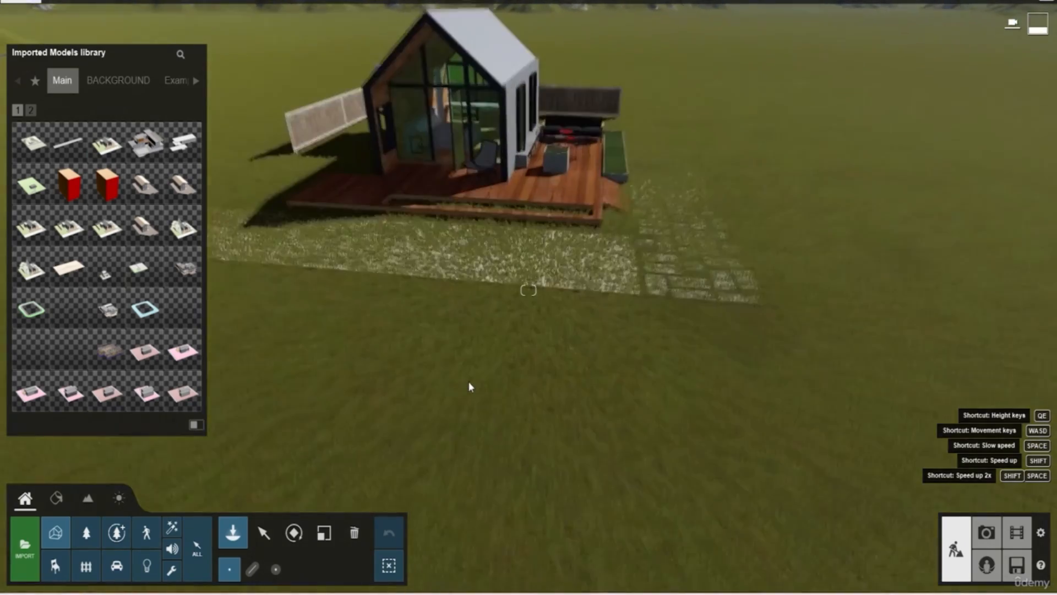
Raise exterior house 05 slightly so its paving clears the terrain grass, and inspect the house from the front
click(263, 533)
right_drag(375, 251, 394, 217)
key(s)
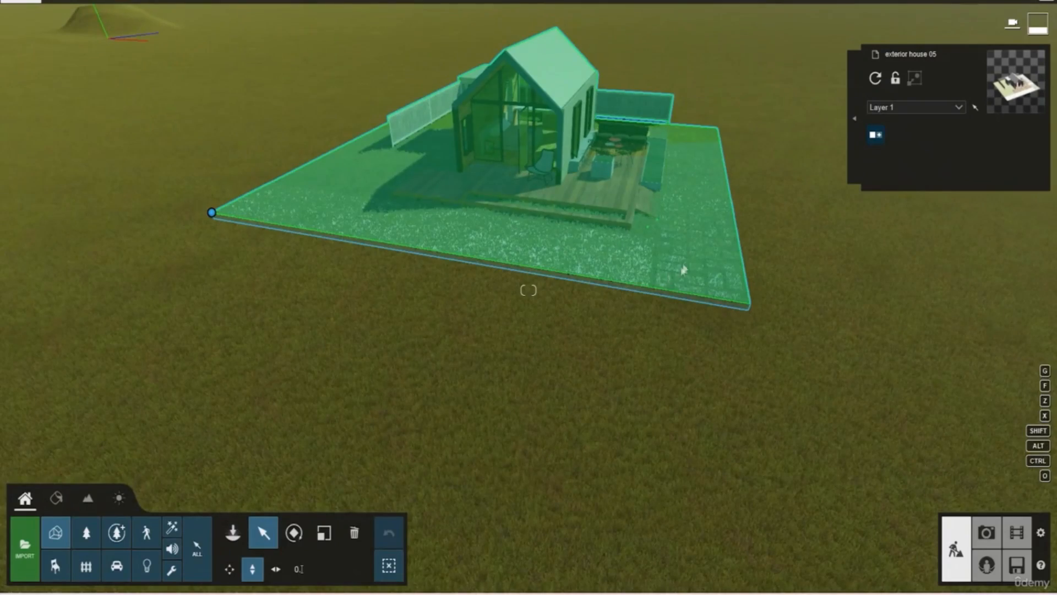
click(504, 227)
drag(296, 230, 298, 228)
key(w)
right_drag(572, 297, 579, 272)
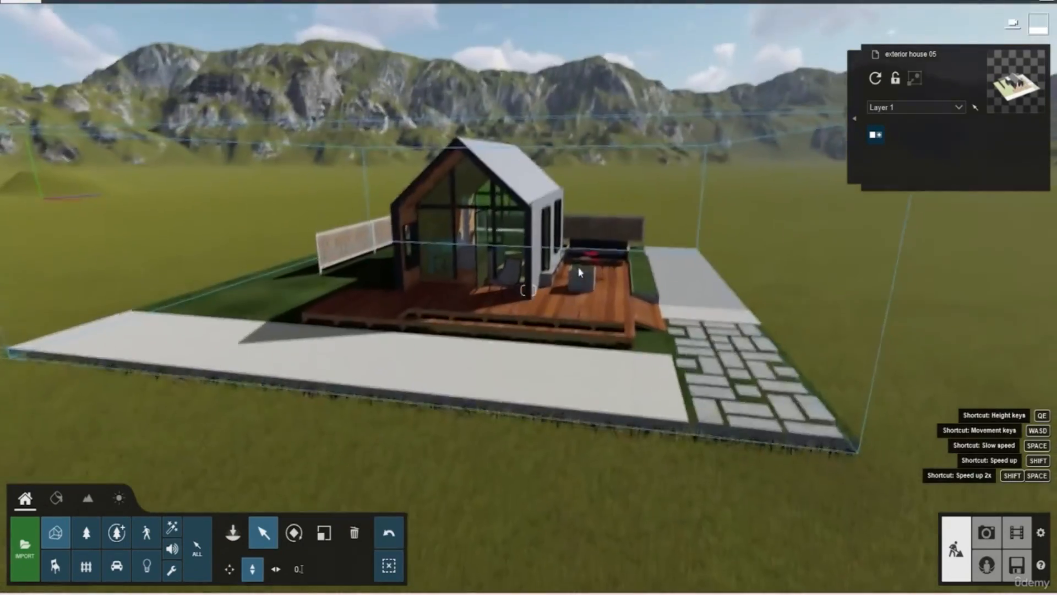
key(w)
right_drag(550, 406, 325, 328)
key(s)
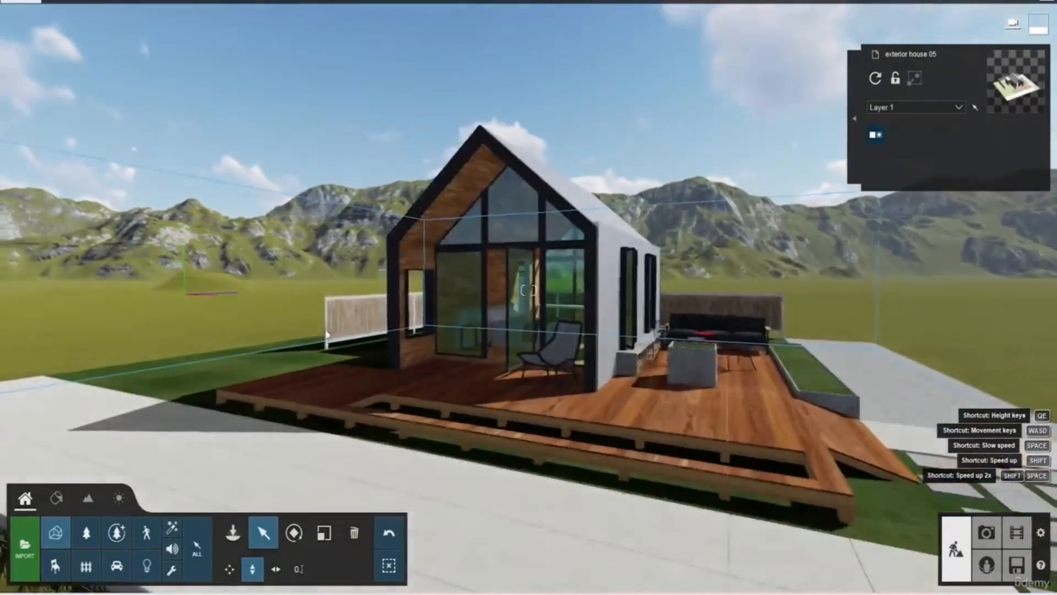
Examine exterior house 05's deck and paving, moving in close to the landscape grass along the paving edge
key(s)
key(d)
key(w)
right_drag(507, 444, 539, 441)
key(s)
key(w)
key(q)
key(s)
key(w)
right_drag(526, 398, 502, 422)
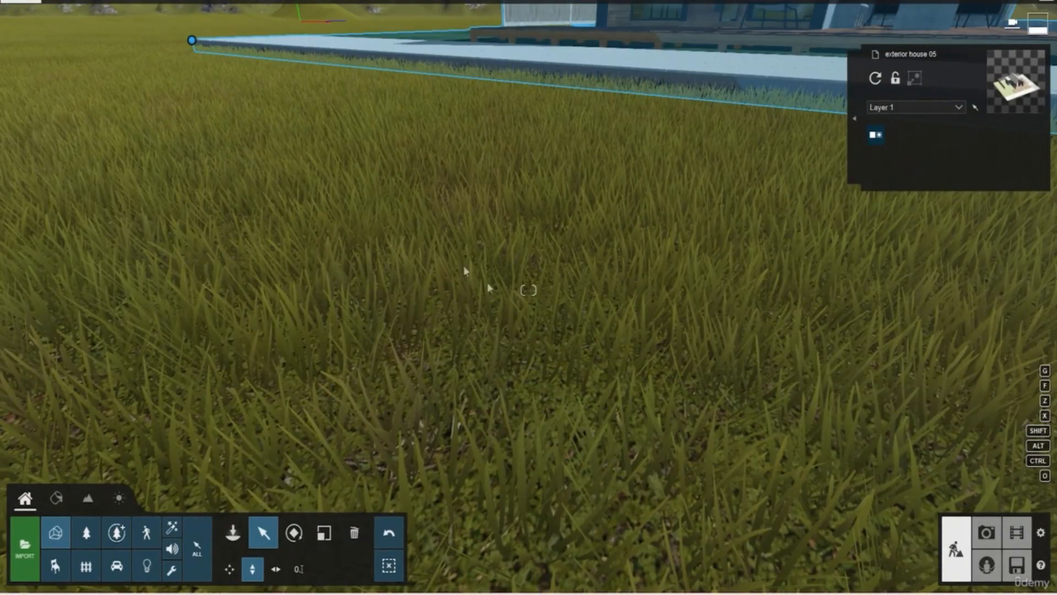
Turn off the landscape grass for the terrain
click(89, 504)
click(85, 565)
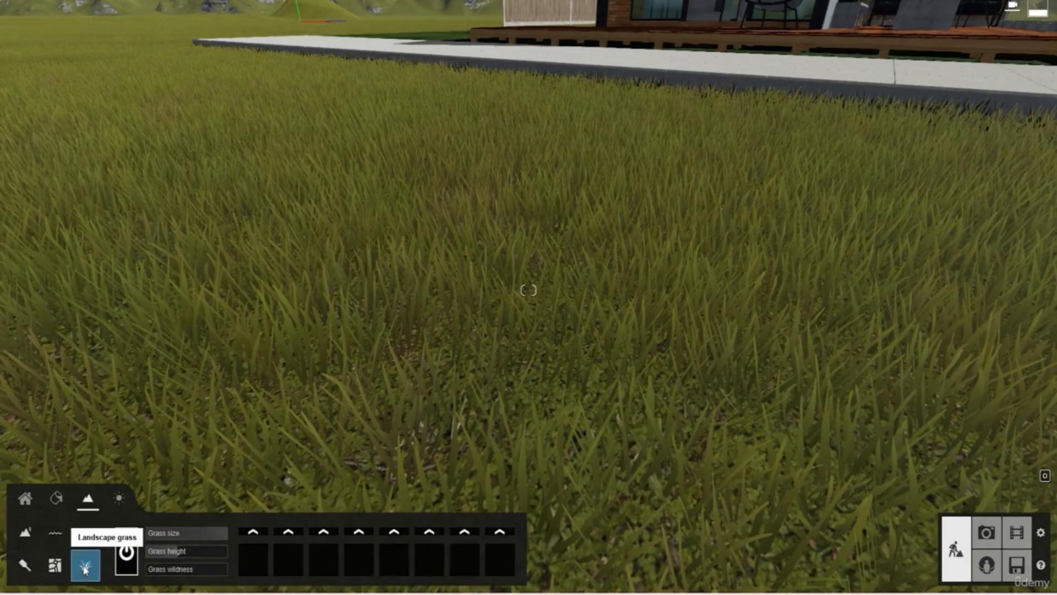
click(124, 556)
Examine the bare terrain and exterior house 05 from a low view, from farther away and from its front corner
key(s)
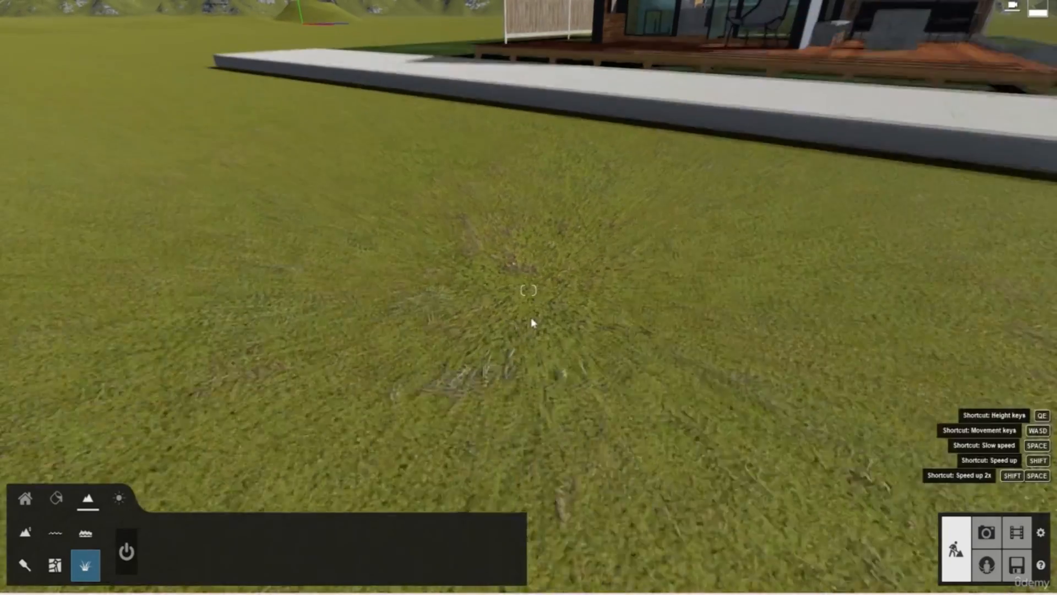
key(s)
key(q)
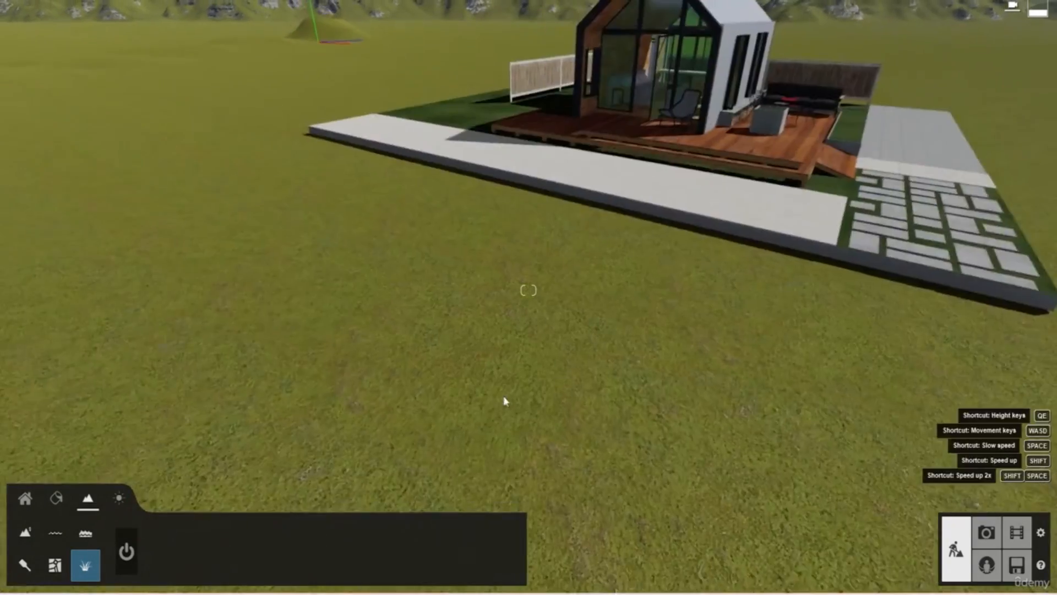
right_drag(490, 402, 519, 348)
key(w)
key(w)
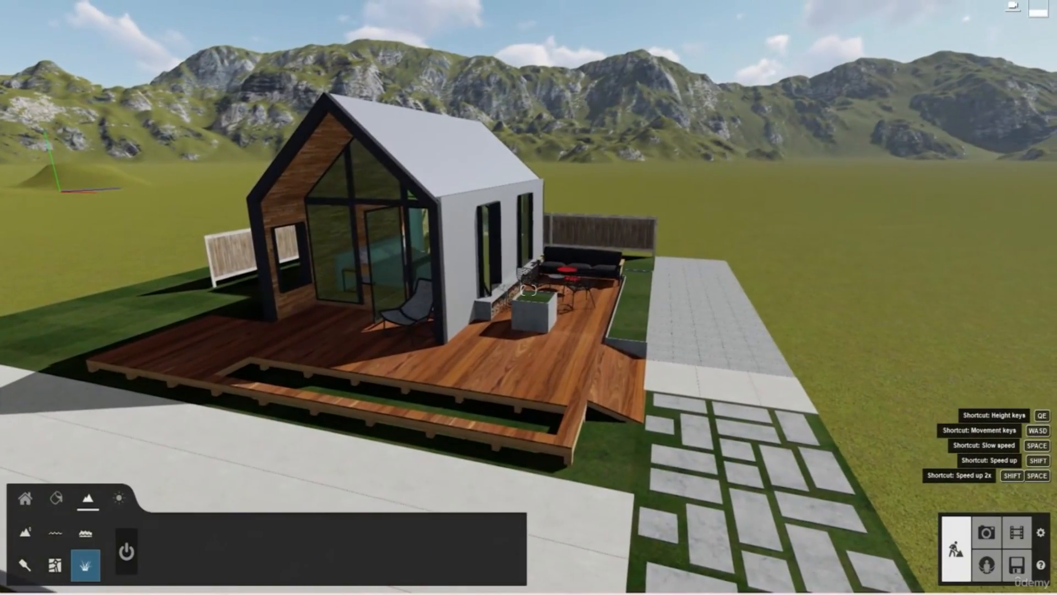
mouse_move(472, 393)
right_down()
mouse_move(538, 385)
mouse_move(486, 407)
right_up()
key(w)
key(s)
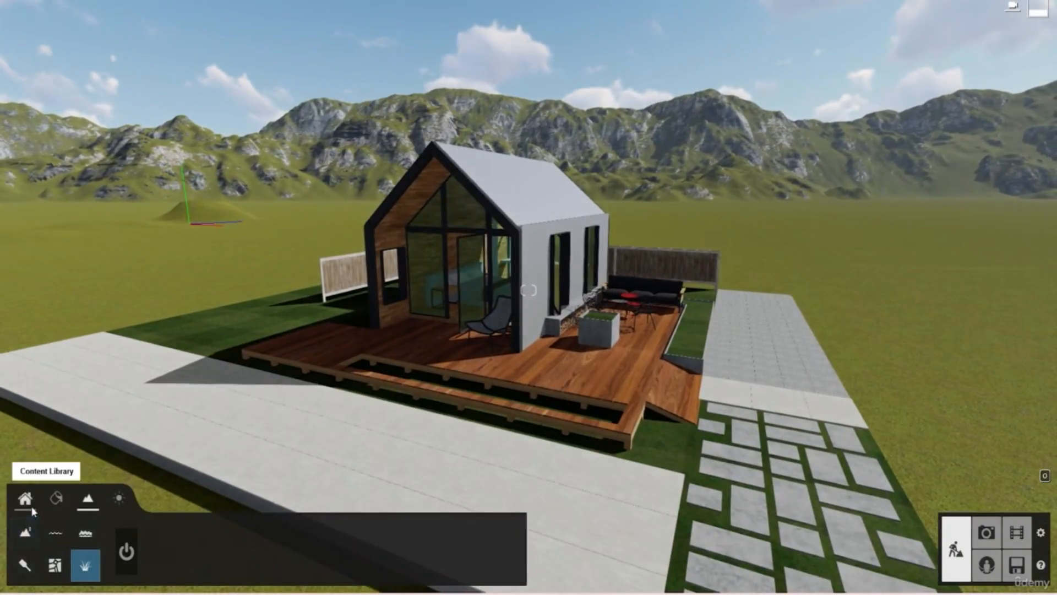
Place the imported two-storey house model Project1.0007 on the open ground beside exterior house 05
click(25, 498)
click(57, 538)
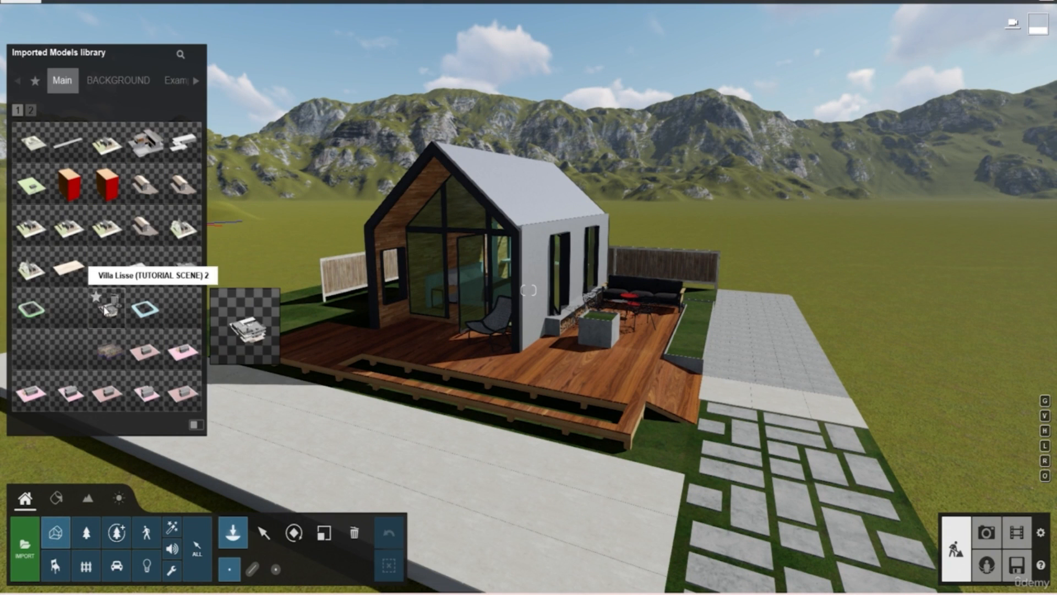
click(137, 234)
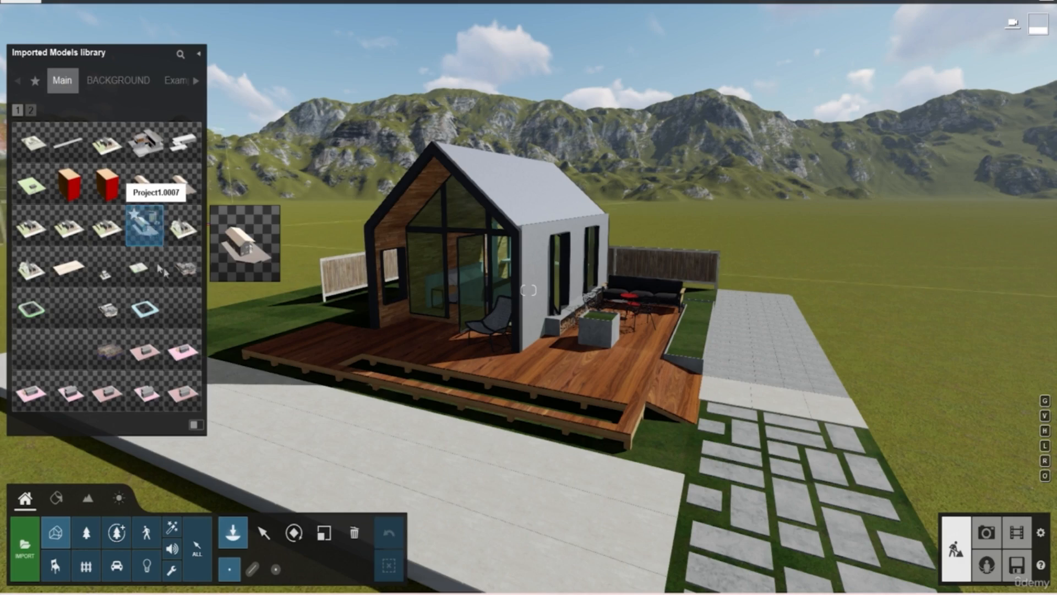
scroll(286, 346, down, 3)
key(s)
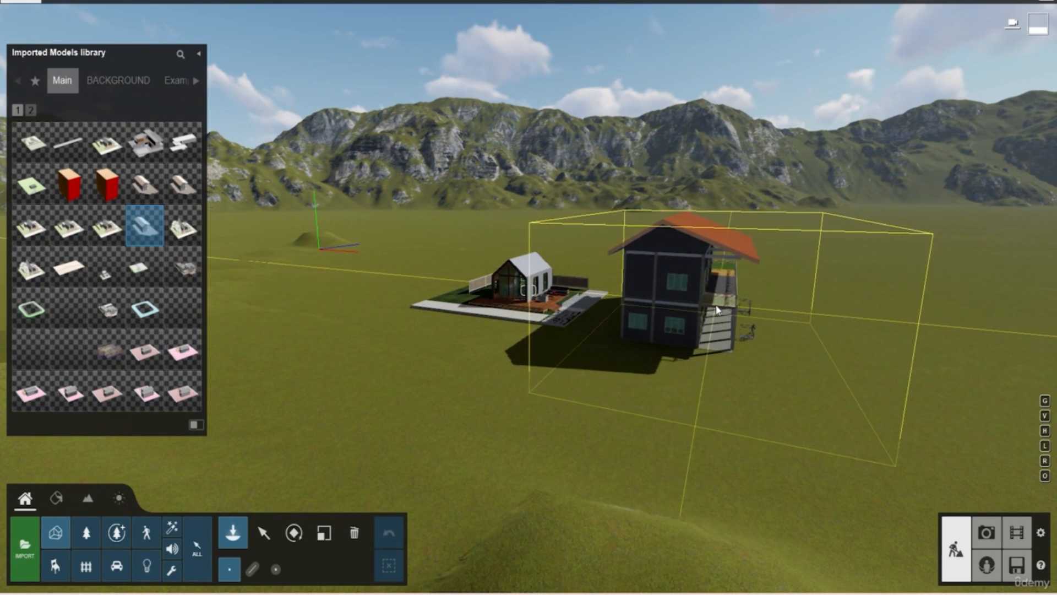
click(710, 309)
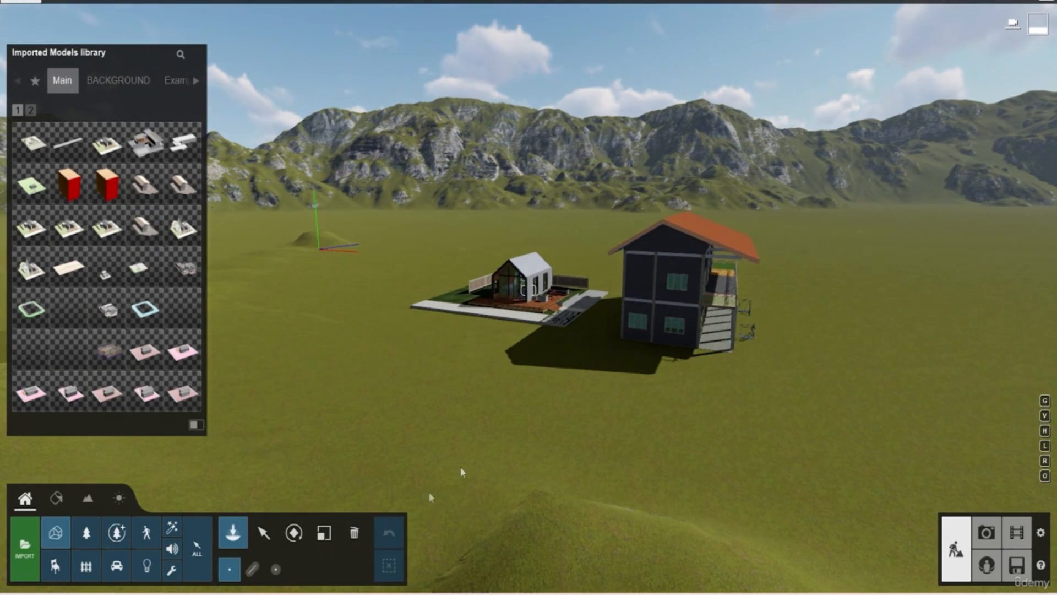
Rotate Project1.0007 so its long balcony front faces the same way as exterior house 05, and inspect both houses
click(303, 541)
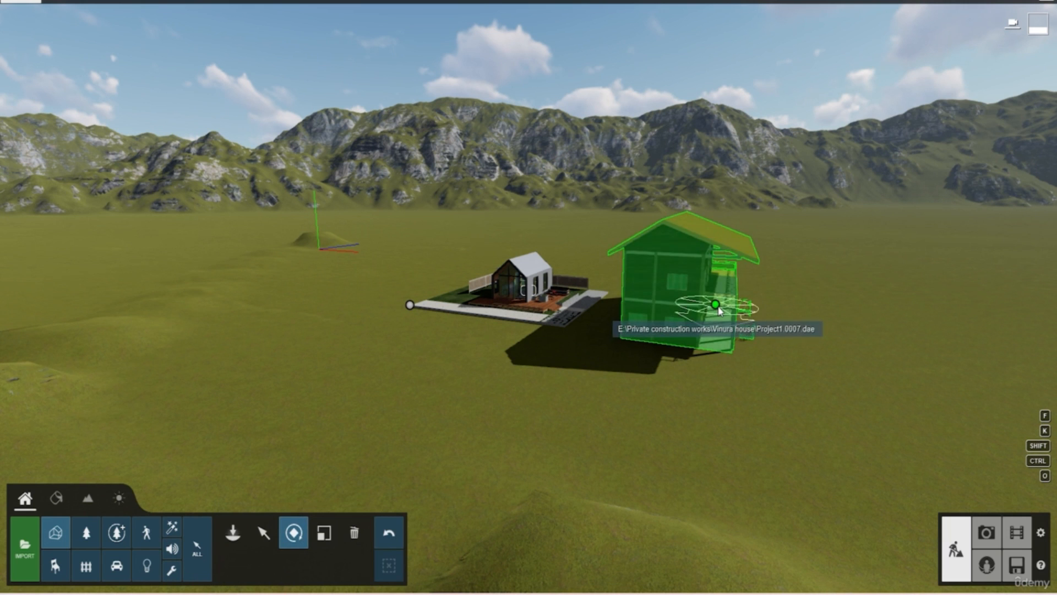
click(732, 318)
drag(731, 317, 553, 293)
key(w)
right_drag(495, 425, 515, 450)
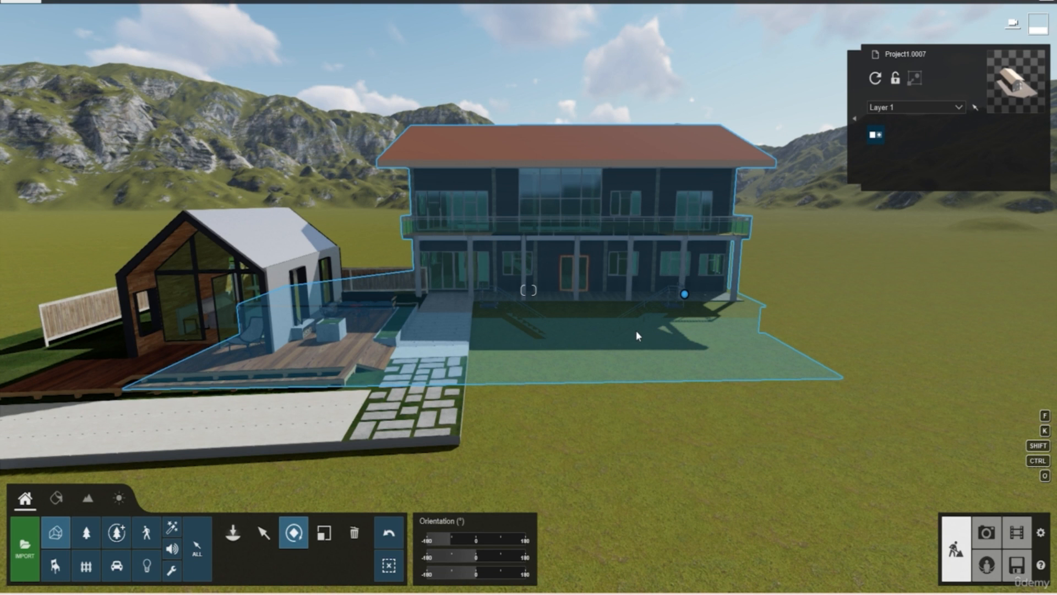
right_drag(574, 336, 587, 339)
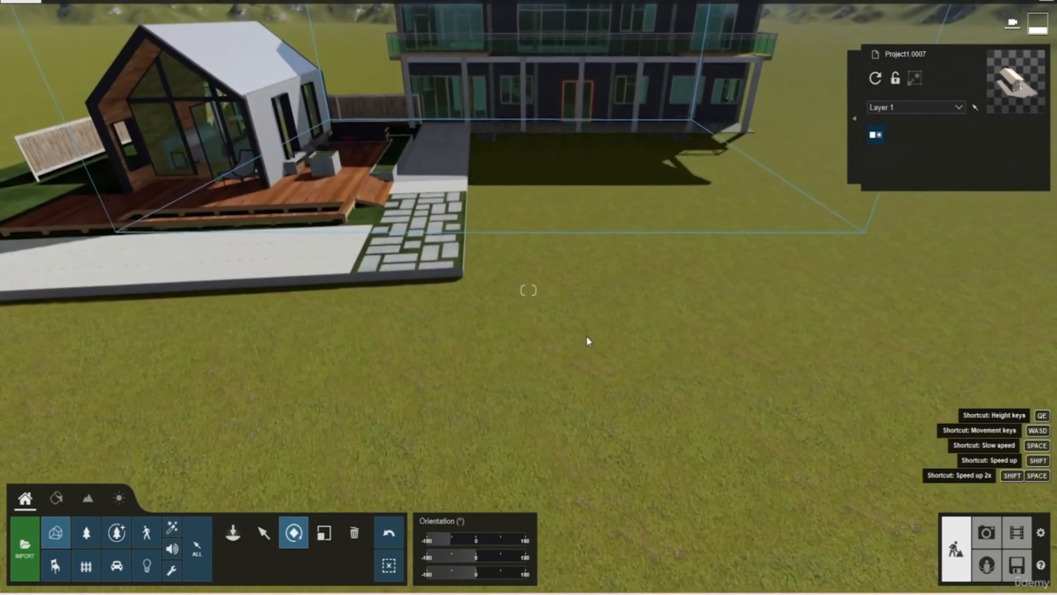
Move Project1.0007 horizontally forward so it stands next to exterior house 05's stone paving
click(258, 543)
click(276, 569)
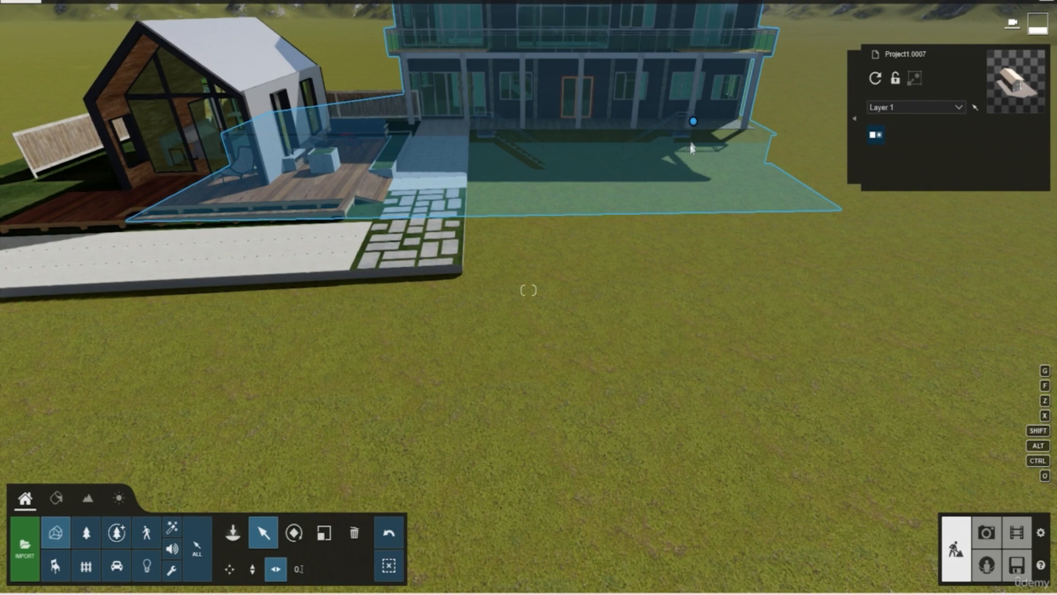
drag(694, 122, 1055, 239)
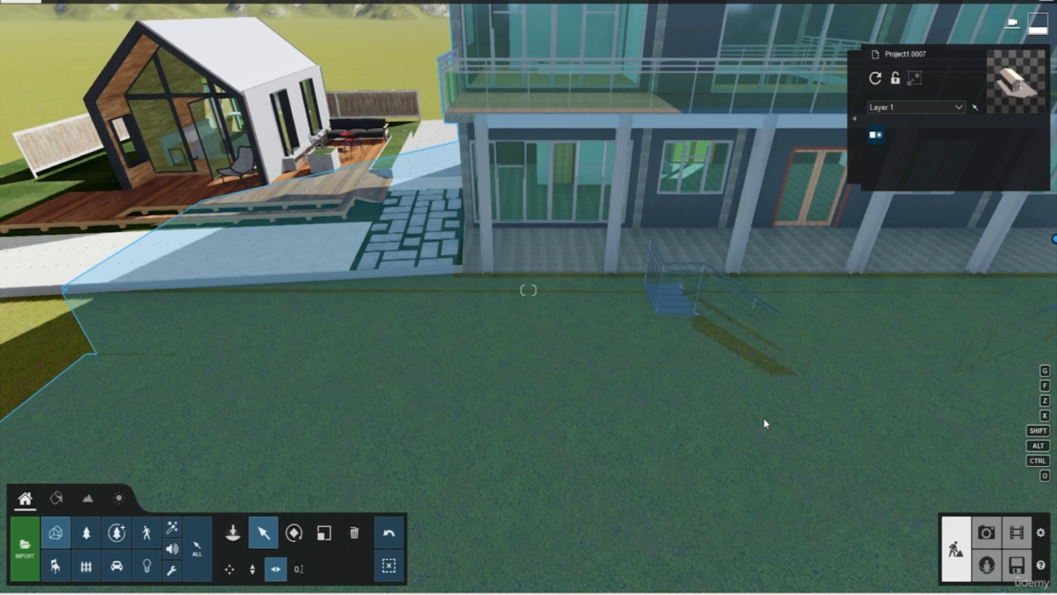
scroll(469, 340, down, 3)
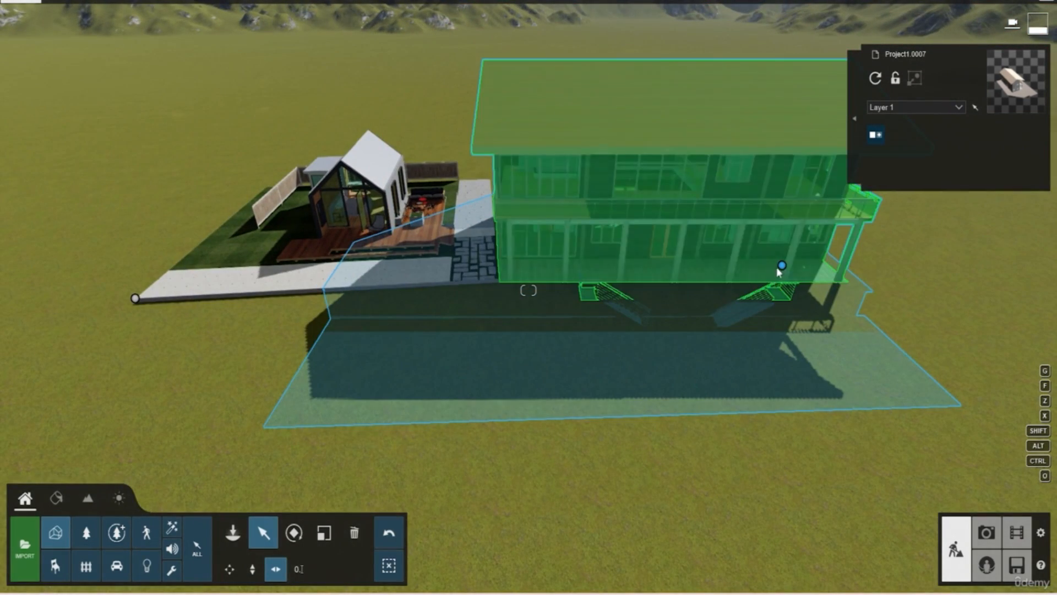
Set Project1.0007's heading to 90° and move it horizontally so it stands beside exterior house 05's paving
click(296, 539)
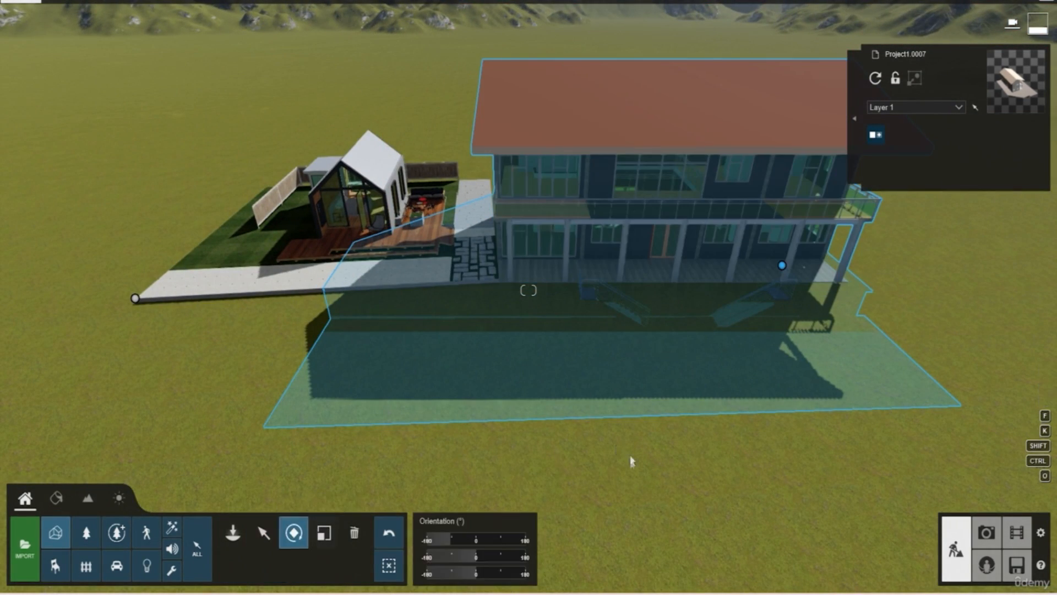
mouse_move(476, 558)
mouse_down()
mouse_move(465, 555)
mouse_move(475, 558)
mouse_up()
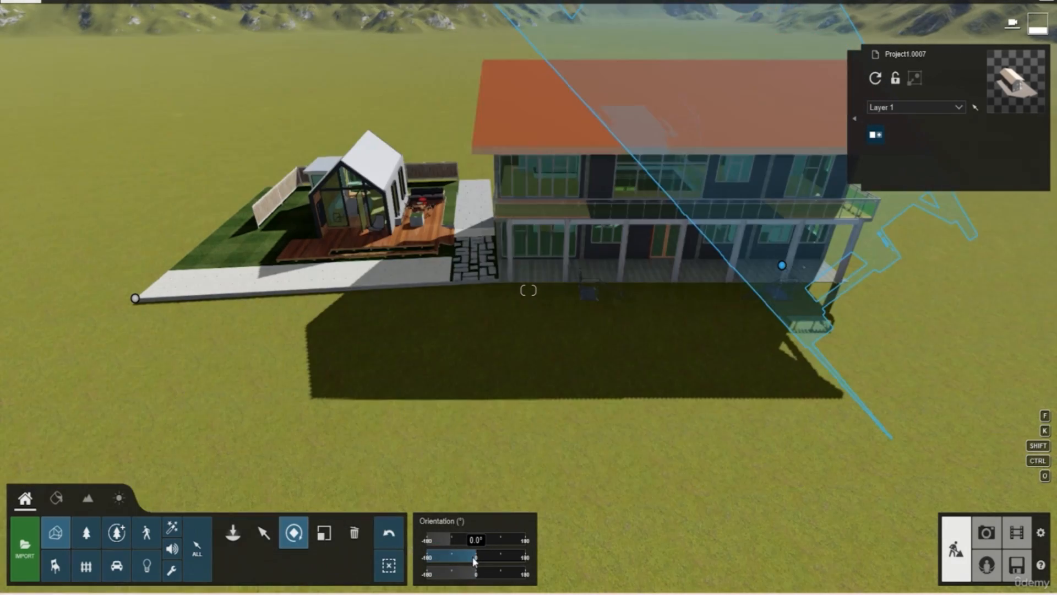
click(476, 542)
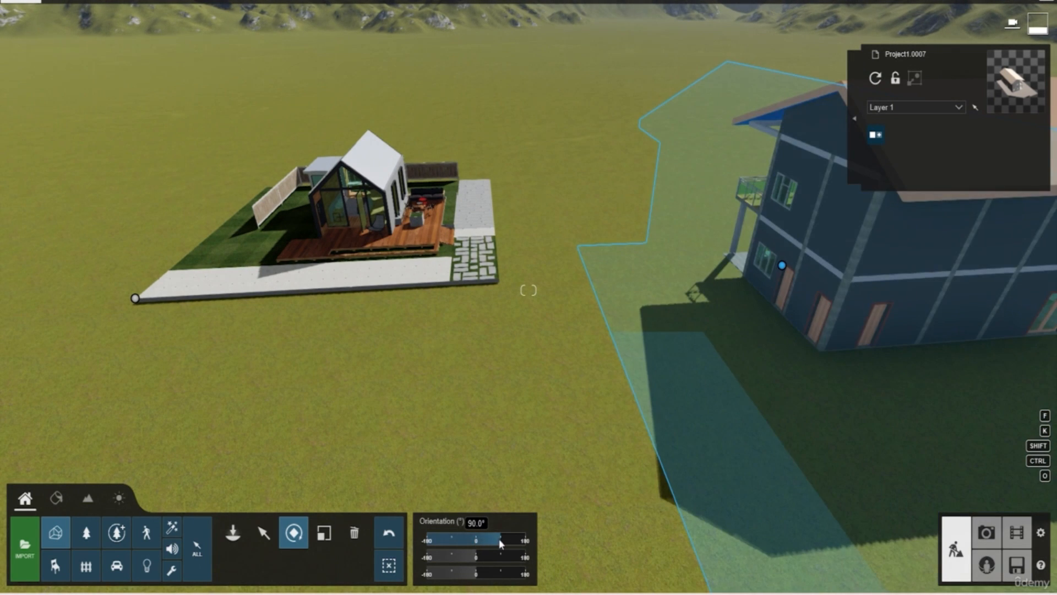
click(263, 533)
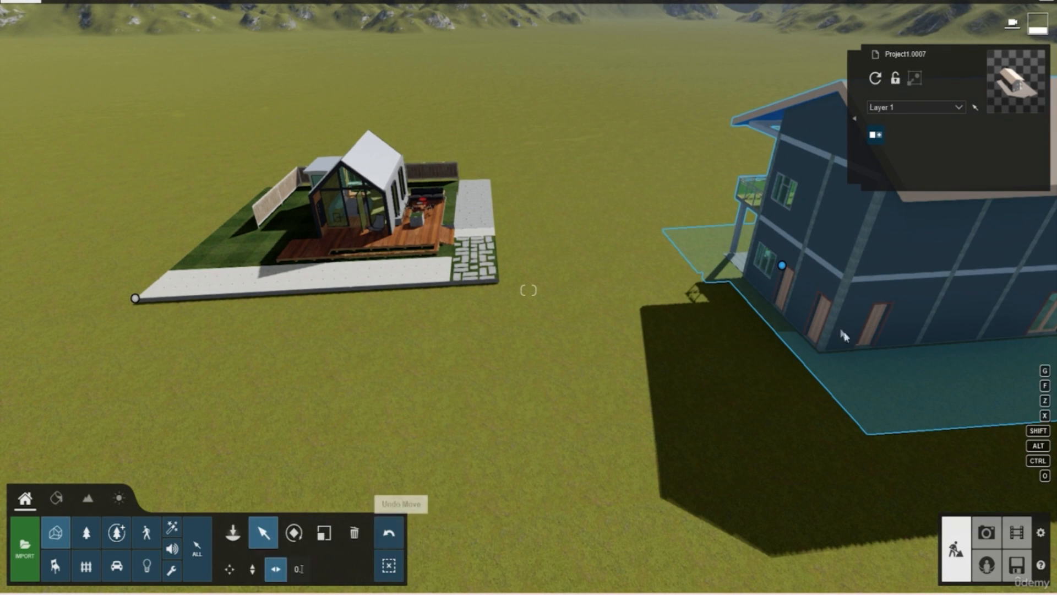
drag(782, 265, 564, 230)
Place the imported model Villa Cabrera on the other side of exterior house 05, adjoining its paving
click(56, 532)
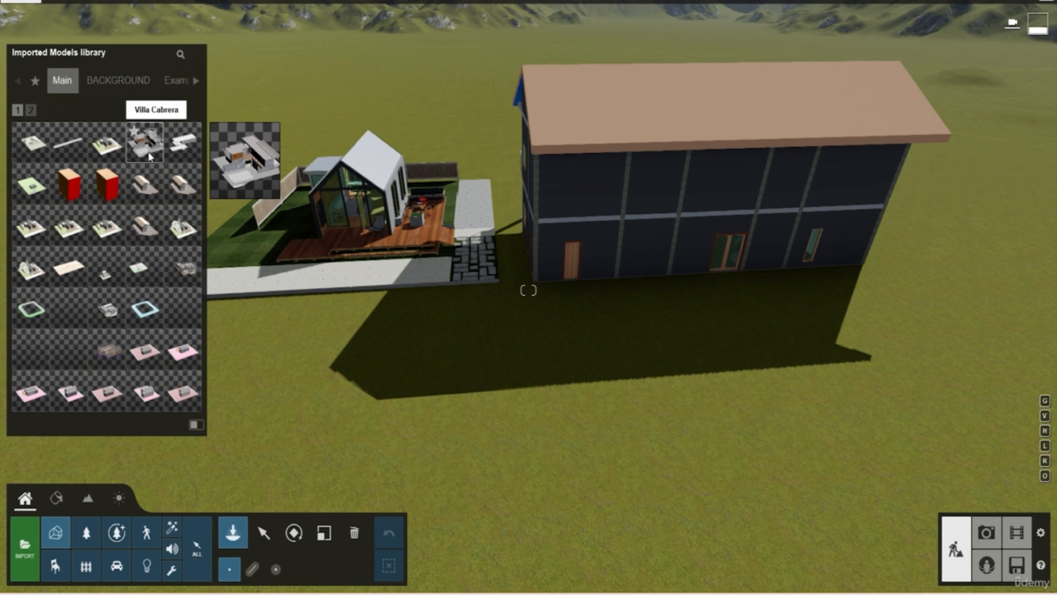
click(613, 325)
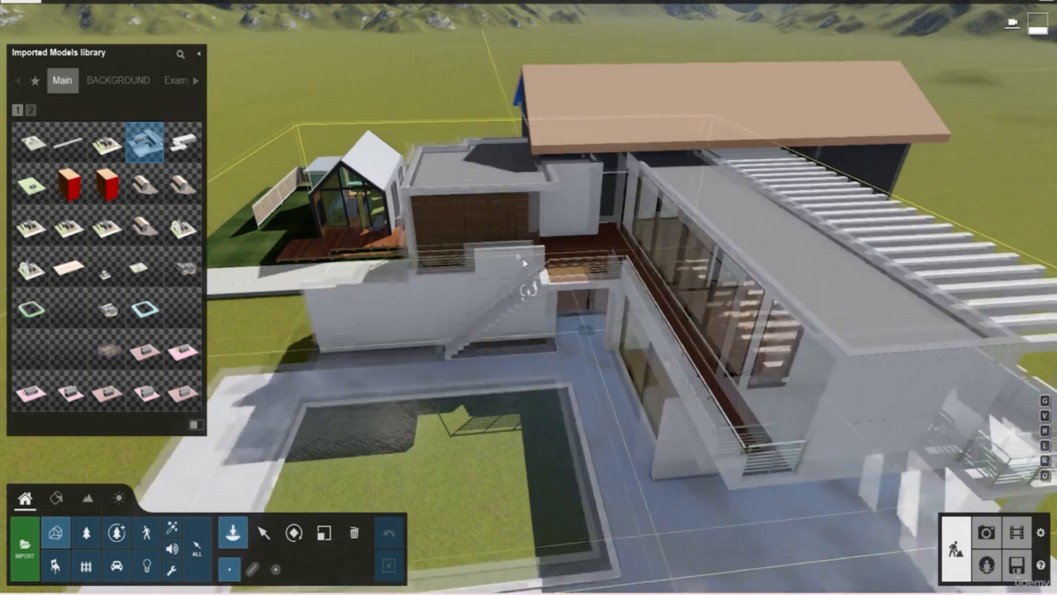
key(s)
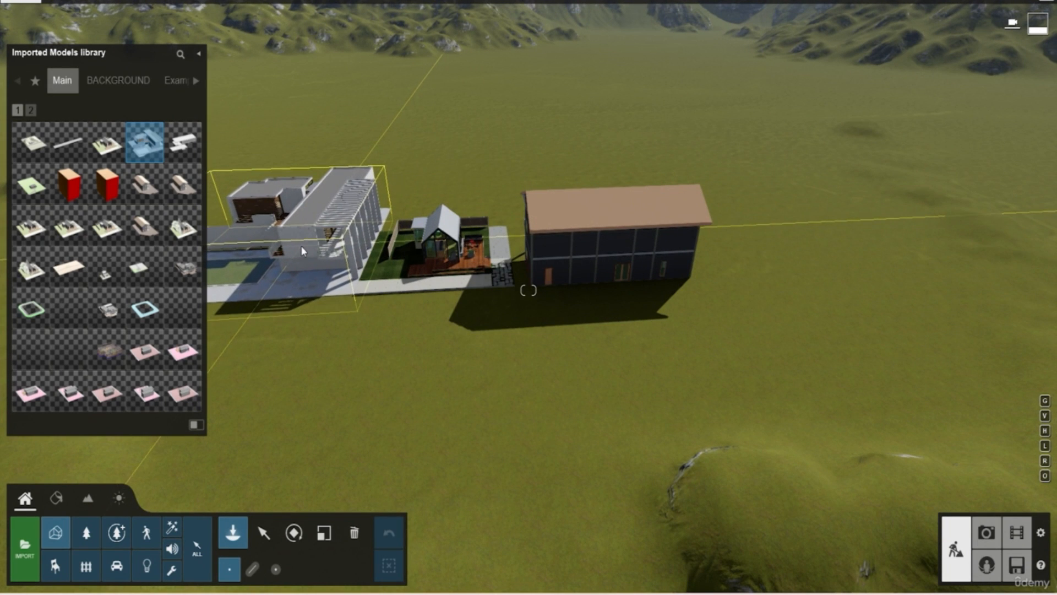
click(302, 251)
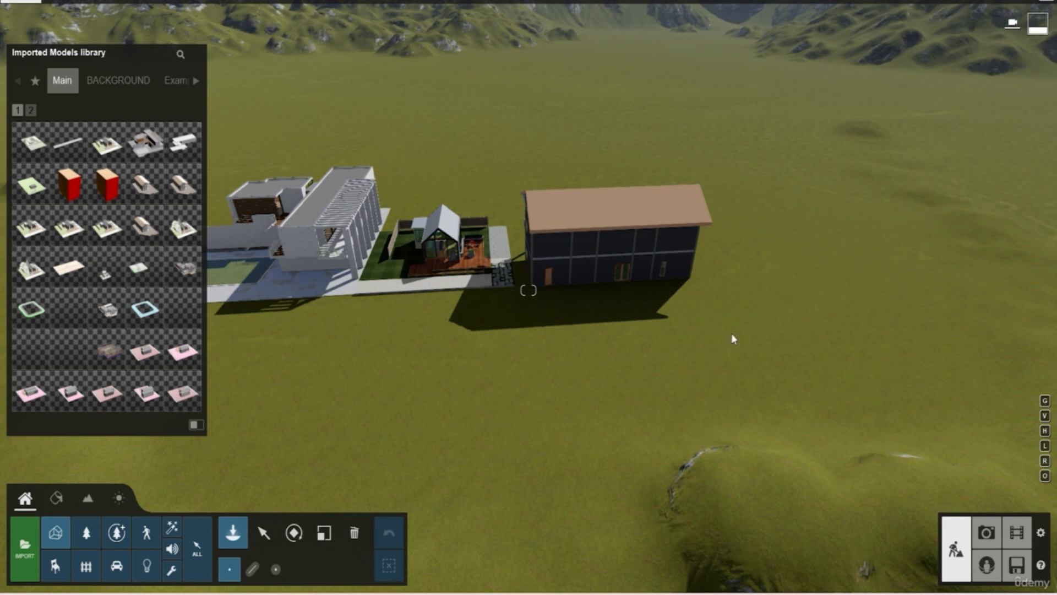
right_drag(585, 383, 286, 329)
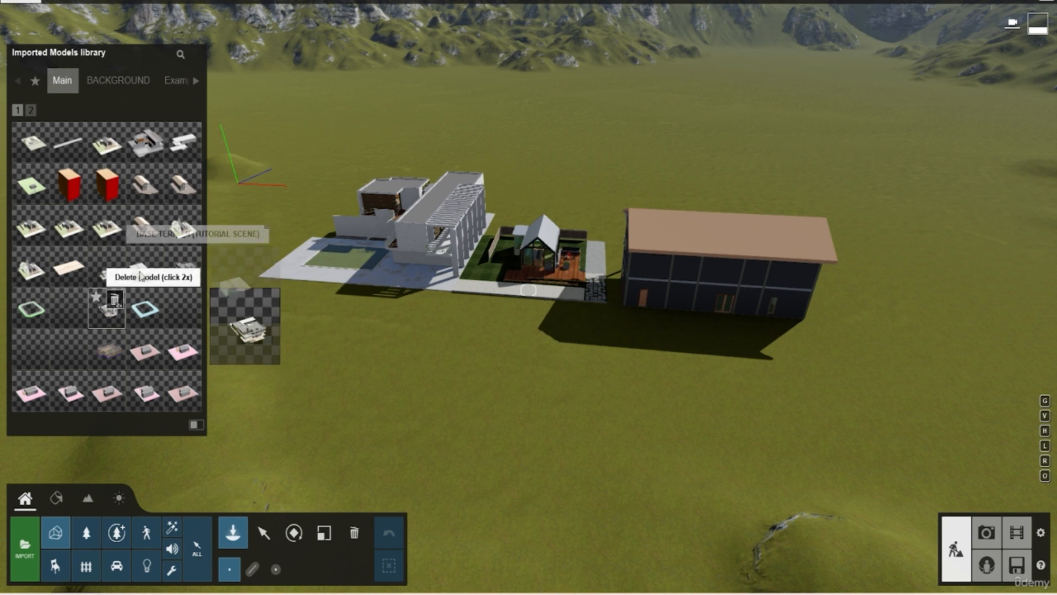
Look through the learning category of imported models and the sketchup folder of importable files, without importing anything
click(195, 82)
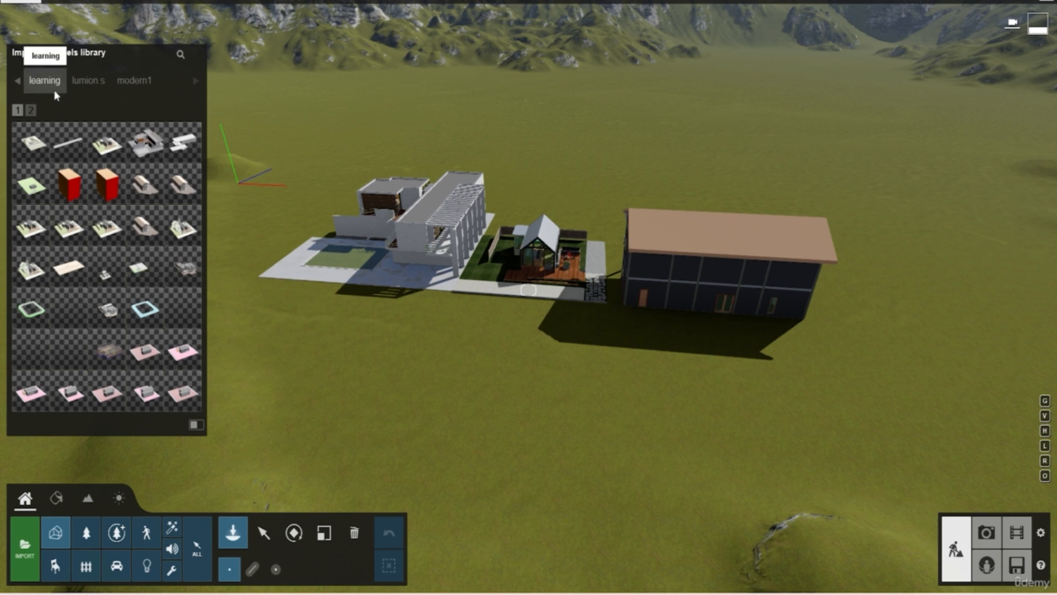
click(39, 90)
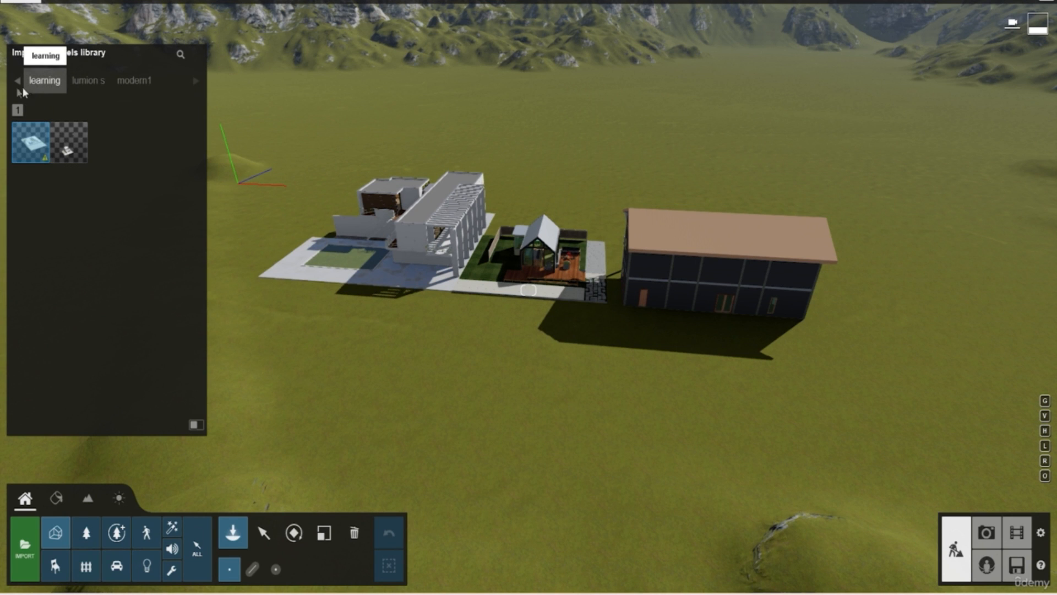
click(28, 547)
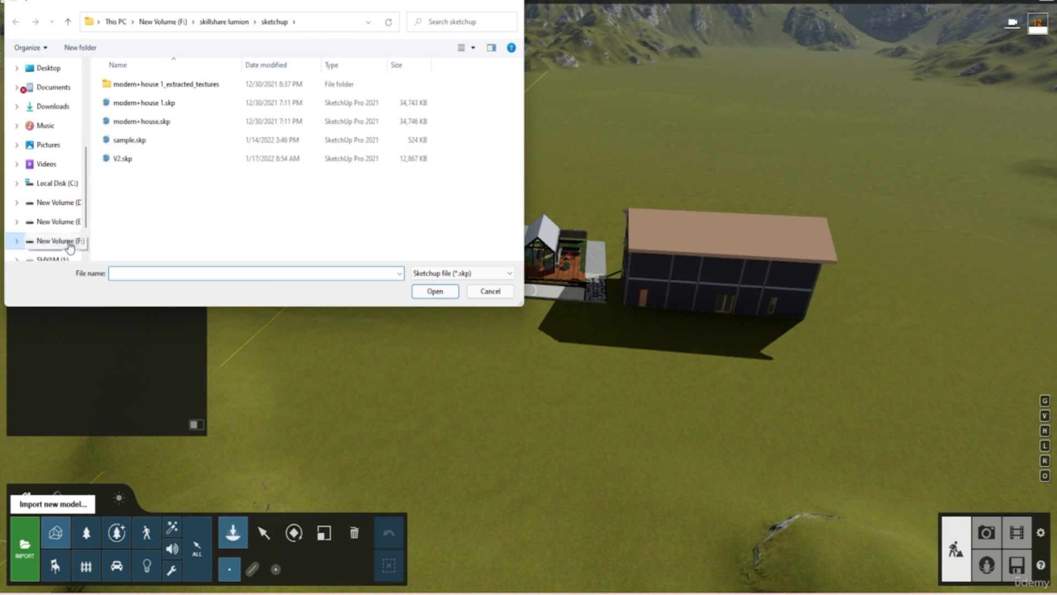
click(516, 3)
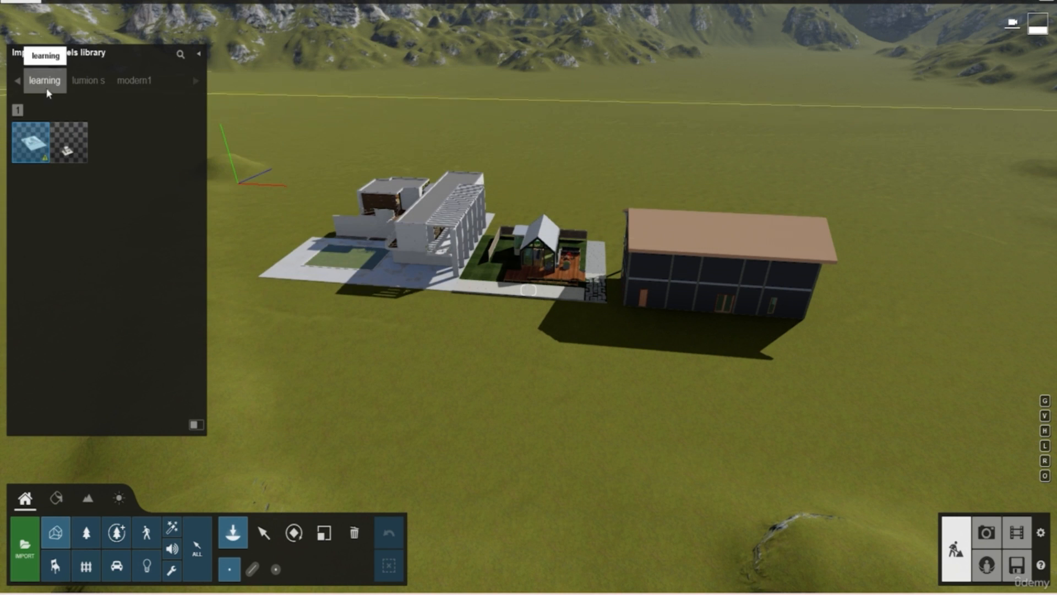
Place the road urban model from the Main category of imported models along the front of the three houses
click(18, 82)
click(20, 83)
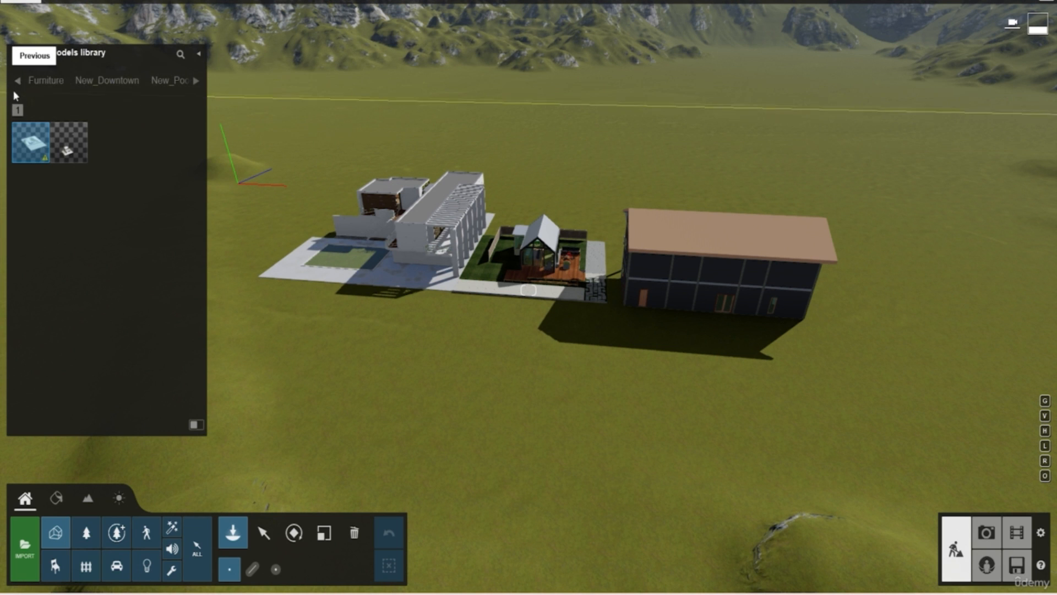
click(18, 84)
click(19, 85)
click(18, 84)
click(62, 80)
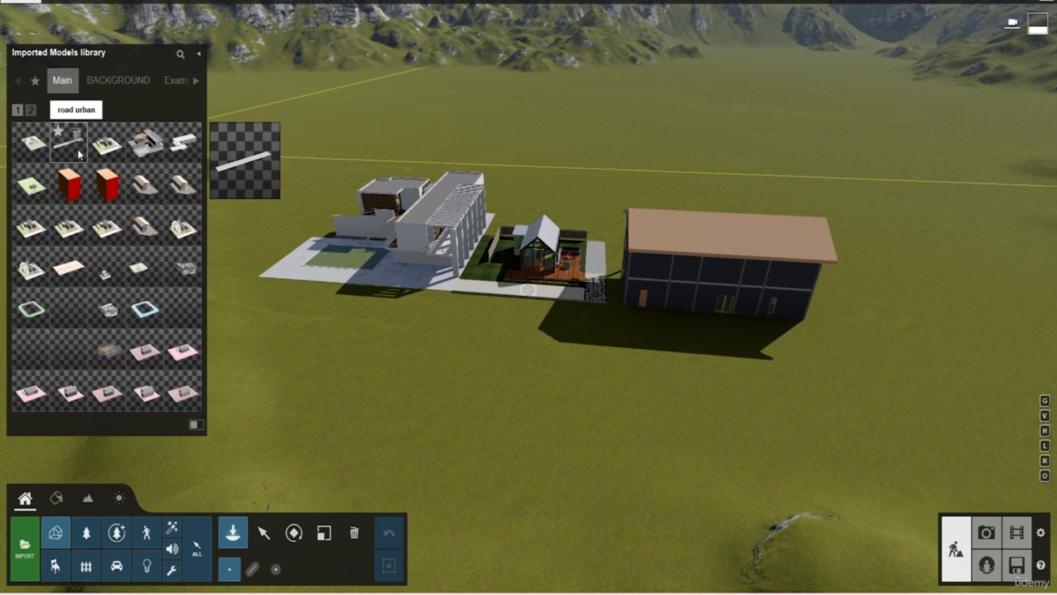
click(78, 140)
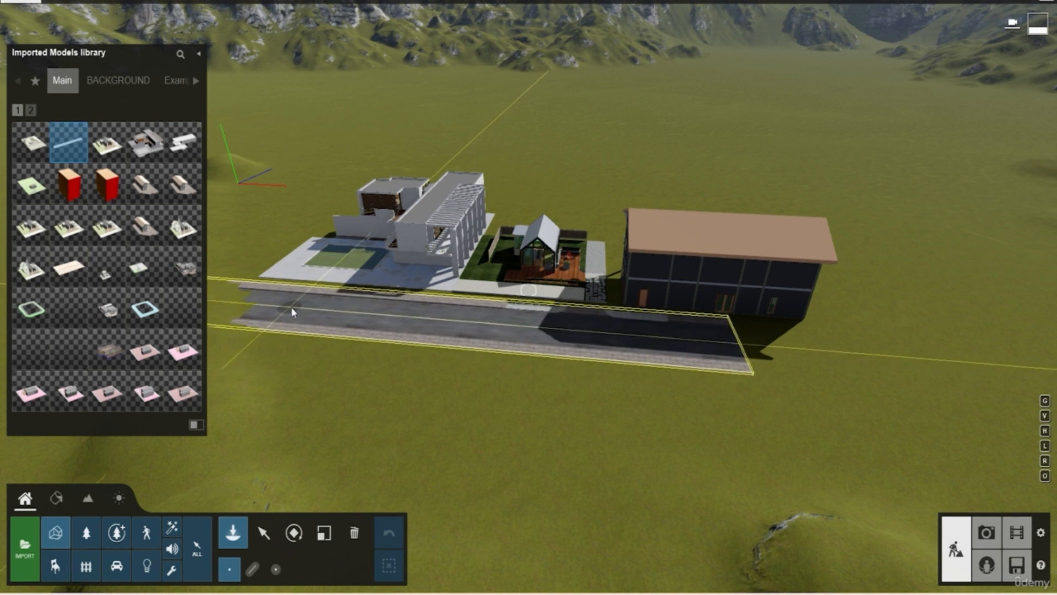
click(298, 304)
Examine the street and the three houses from above and from road level
right_click(432, 447)
key(d)
key(w)
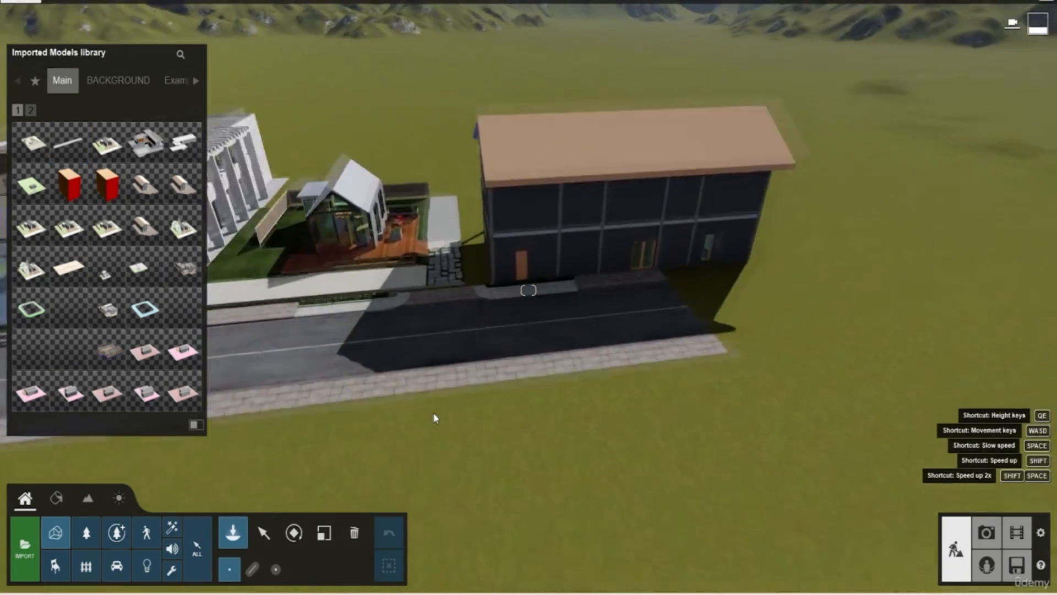
right_drag(451, 434, 352, 392)
right_drag(771, 474, 538, 487)
key(w)
right_drag(374, 319, 428, 372)
key(e)
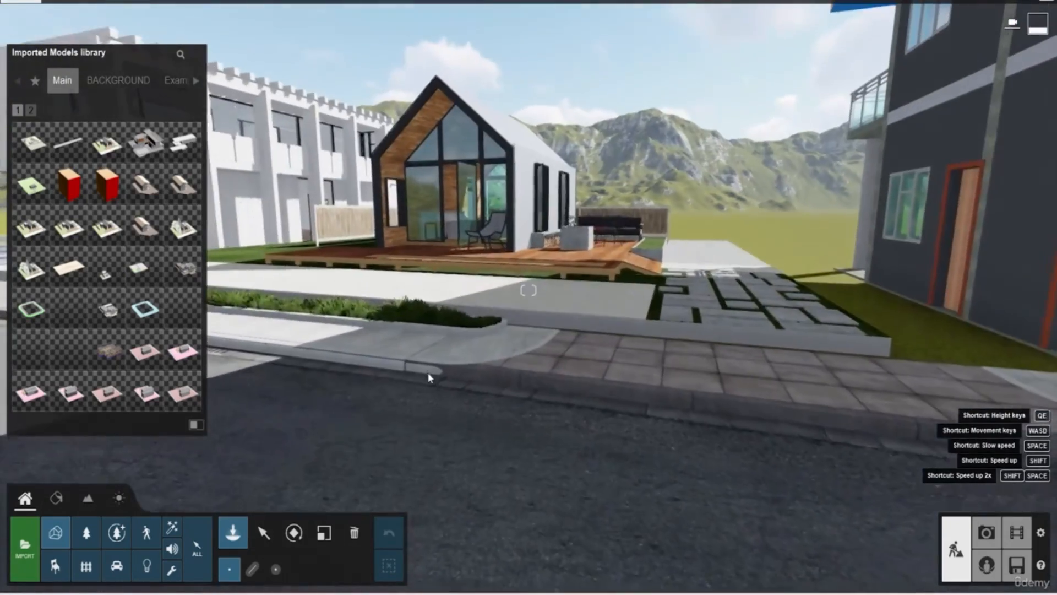
key(s)
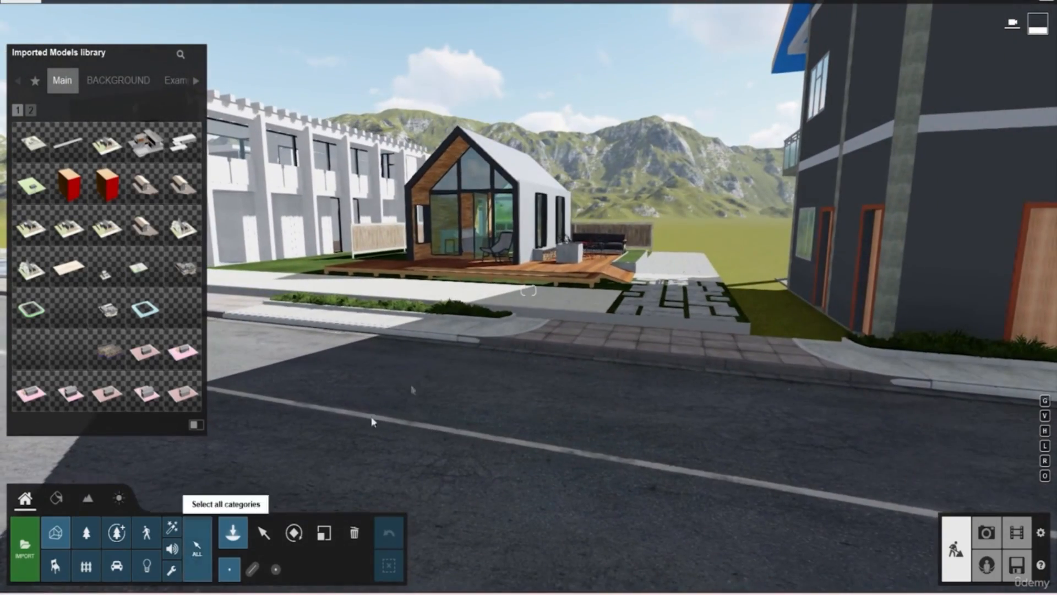
Select the road urban model and shift it slightly closer to the front of the houses
key(w)
right_drag(545, 423, 420, 285)
key(s)
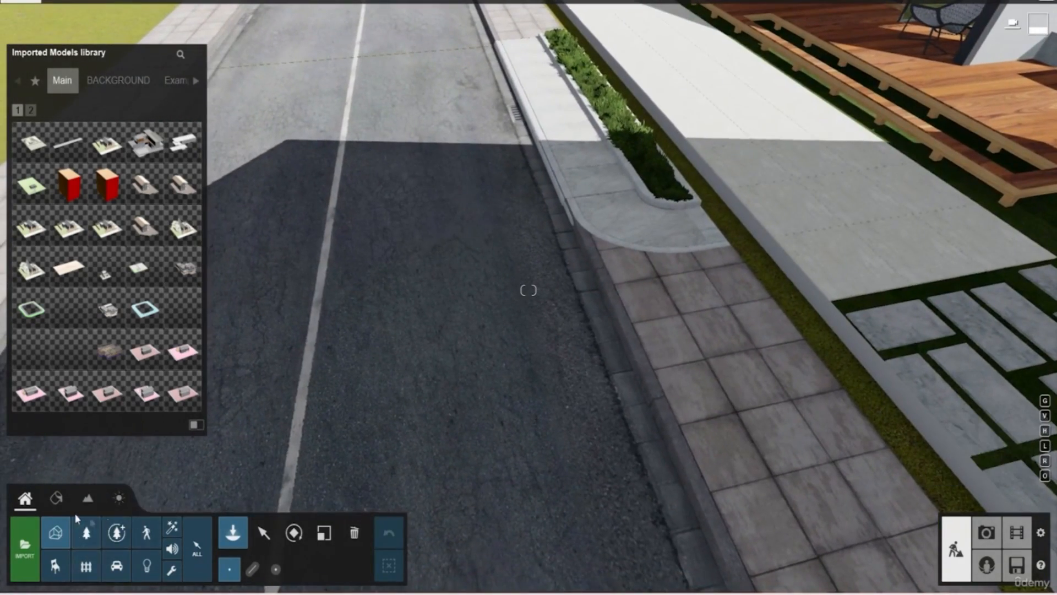
click(264, 534)
key(e)
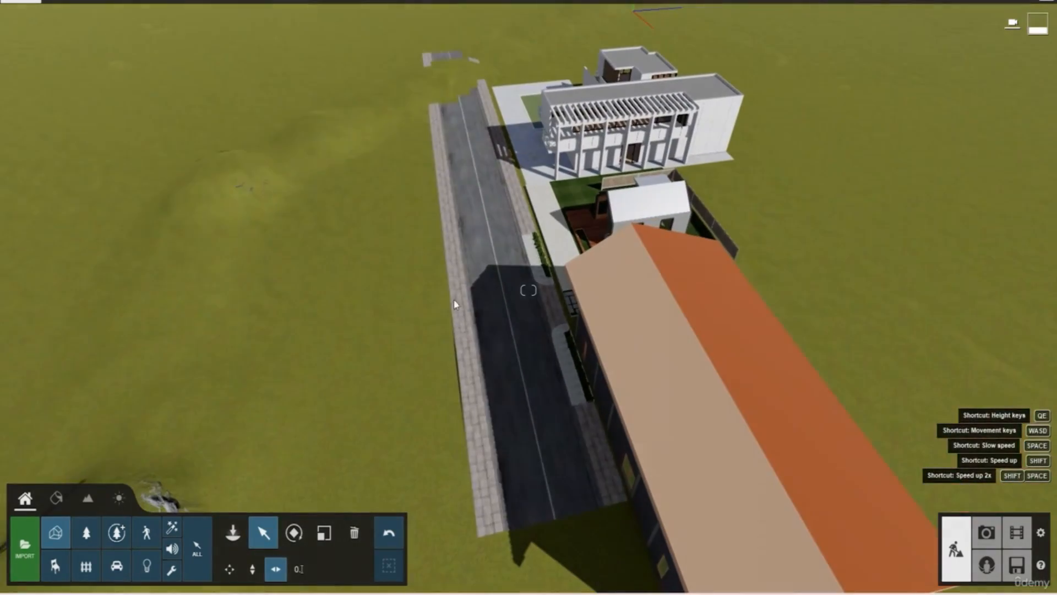
click(508, 323)
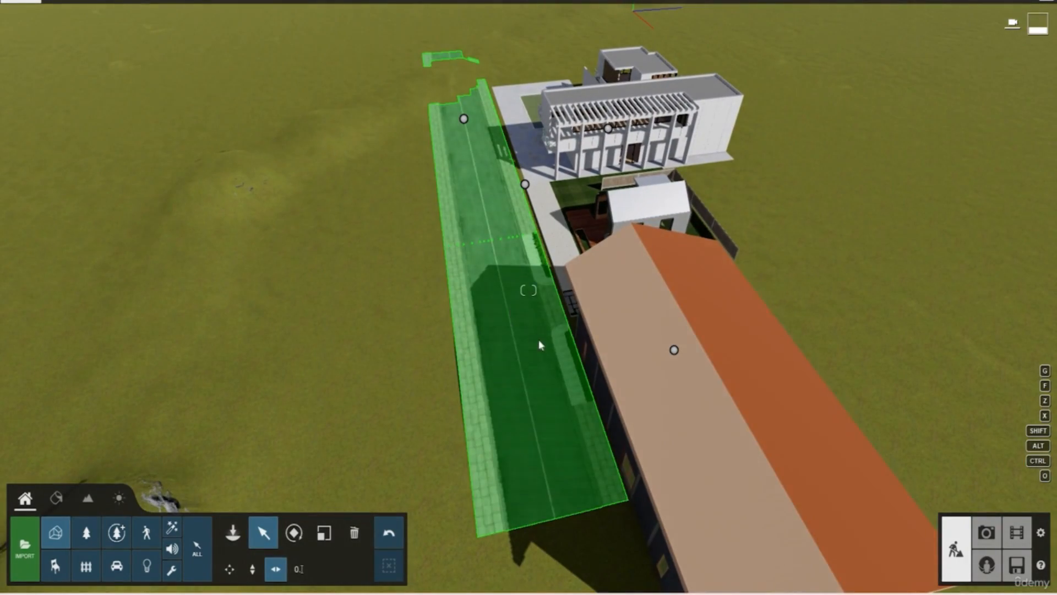
click(678, 342)
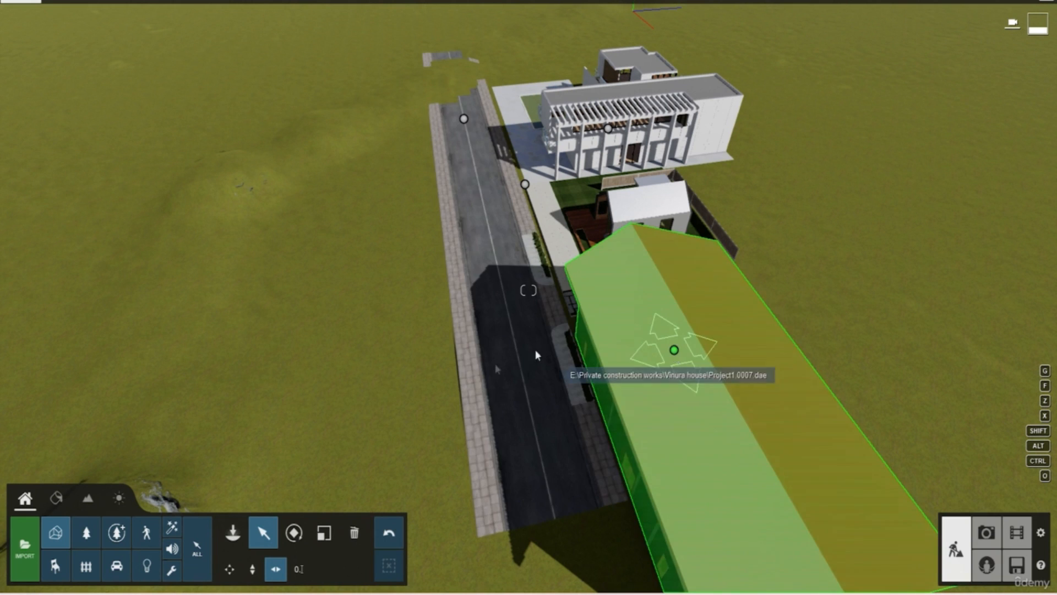
click(432, 254)
click(464, 119)
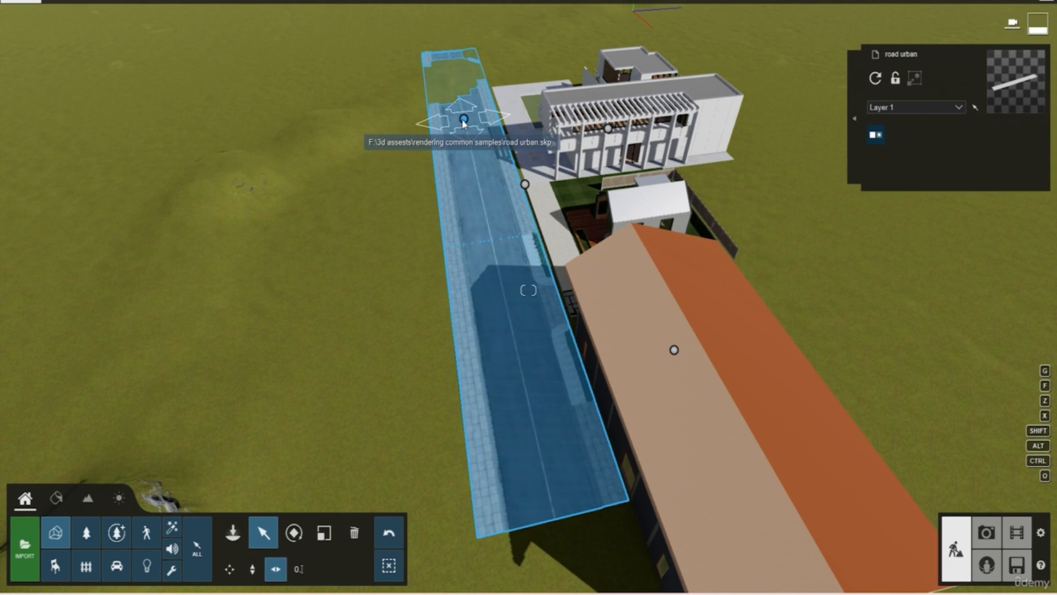
drag(466, 122, 469, 123)
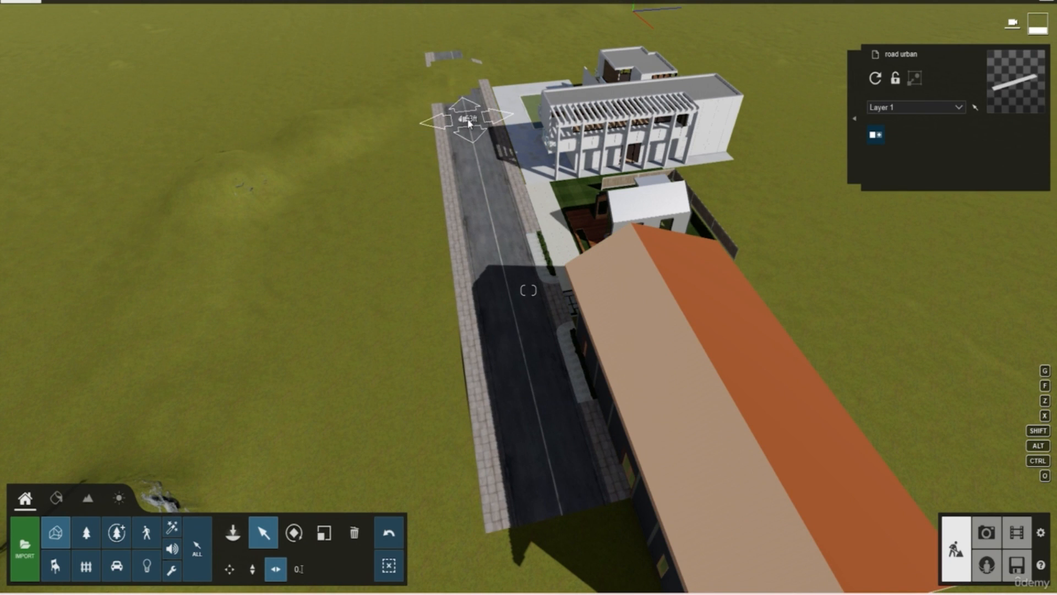
Activate vertical moving and select exterior house 05 by its corner point next to the road
key(w)
right_drag(540, 363, 508, 359)
key(s)
key(w)
key(s)
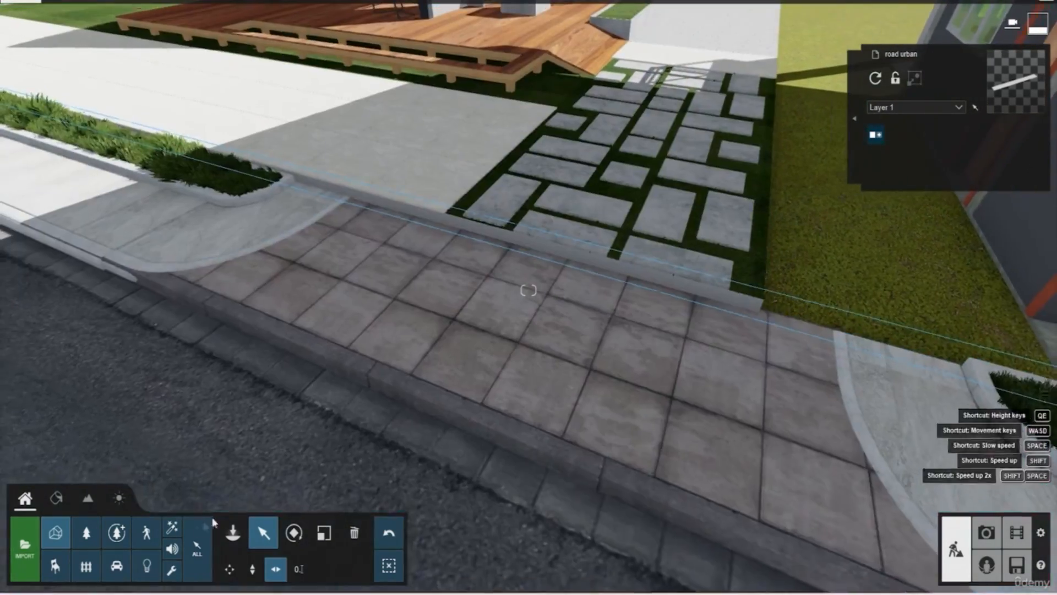
click(262, 571)
key(s)
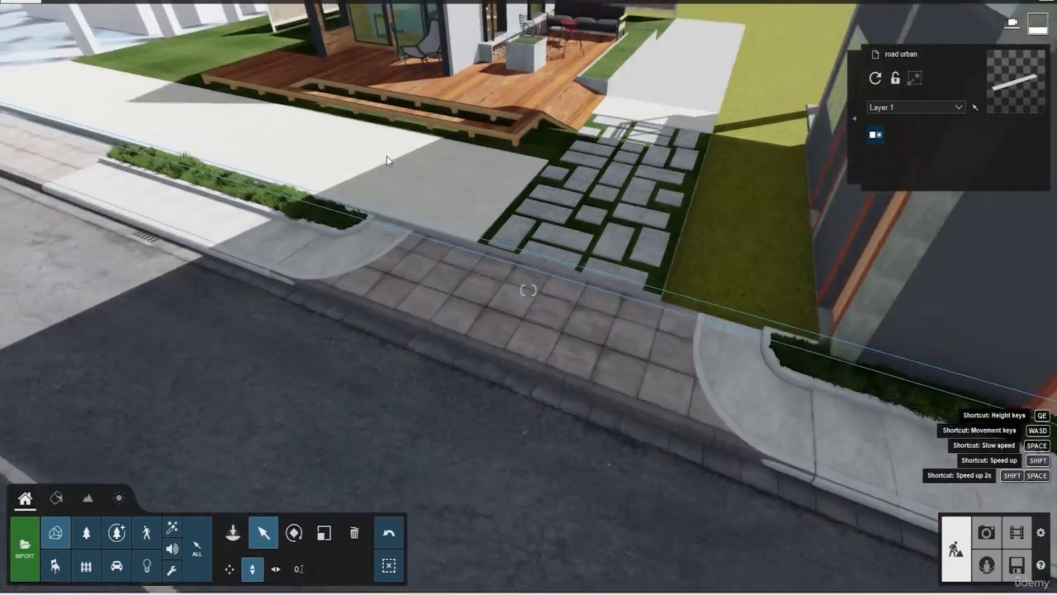
right_drag(396, 189, 366, 138)
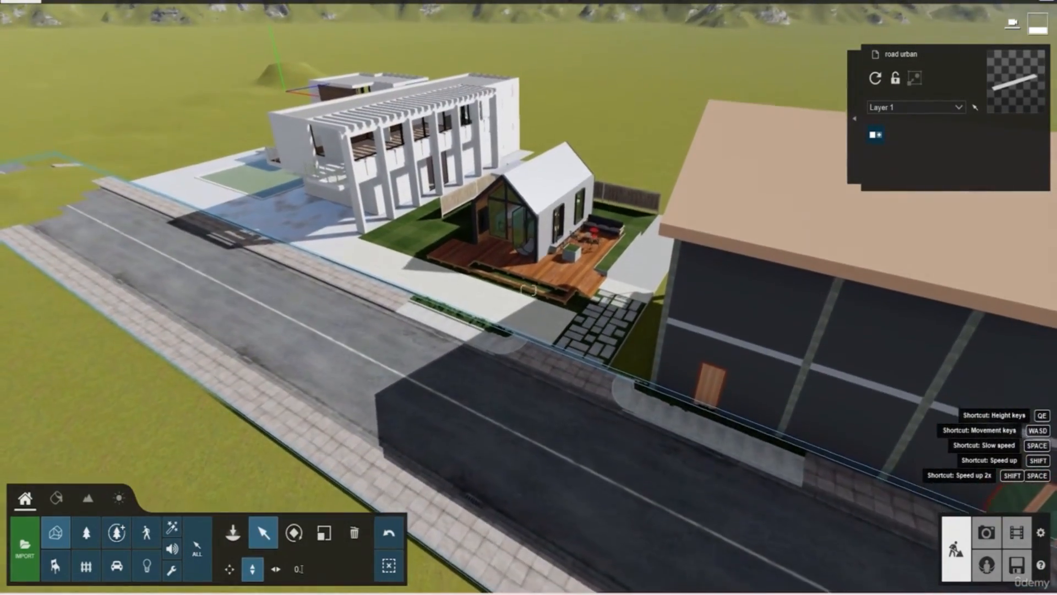
key(w)
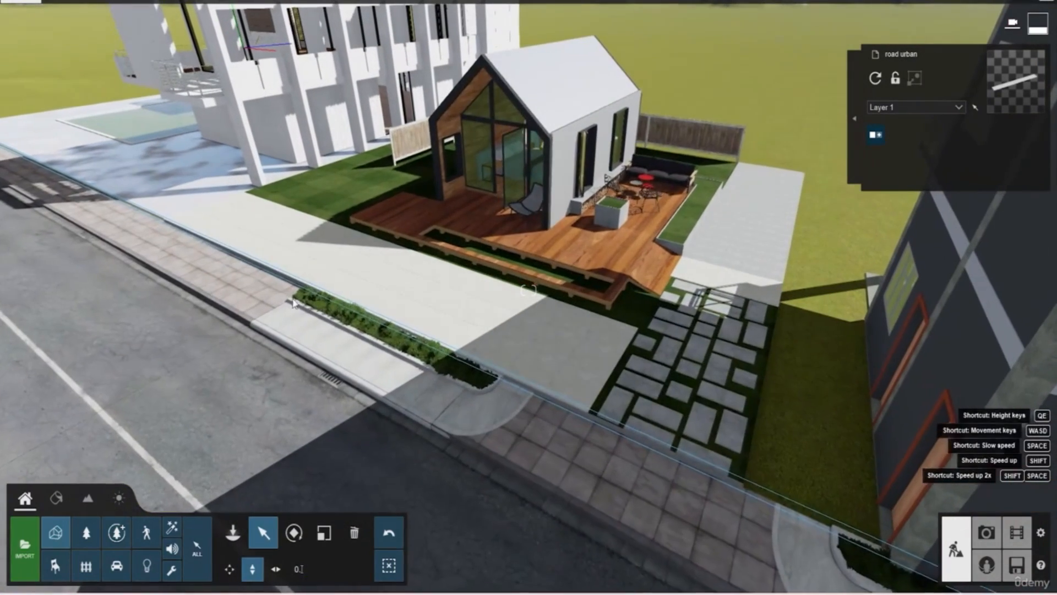
click(163, 219)
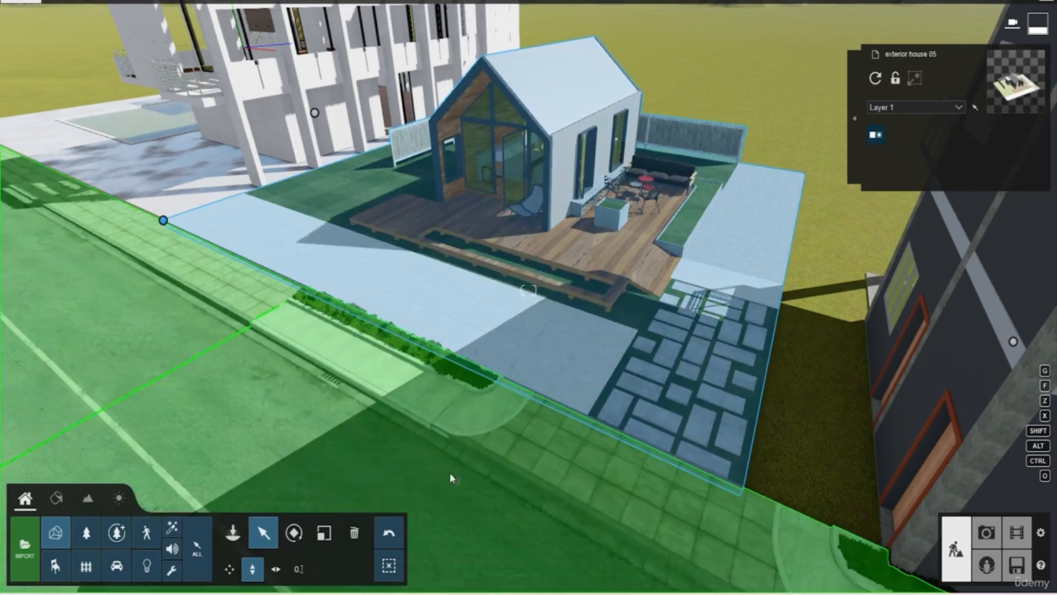
Examine how the houses and their paving meet the road from street level and from above
key(w)
right_drag(562, 334, 578, 265)
key(s)
key(s)
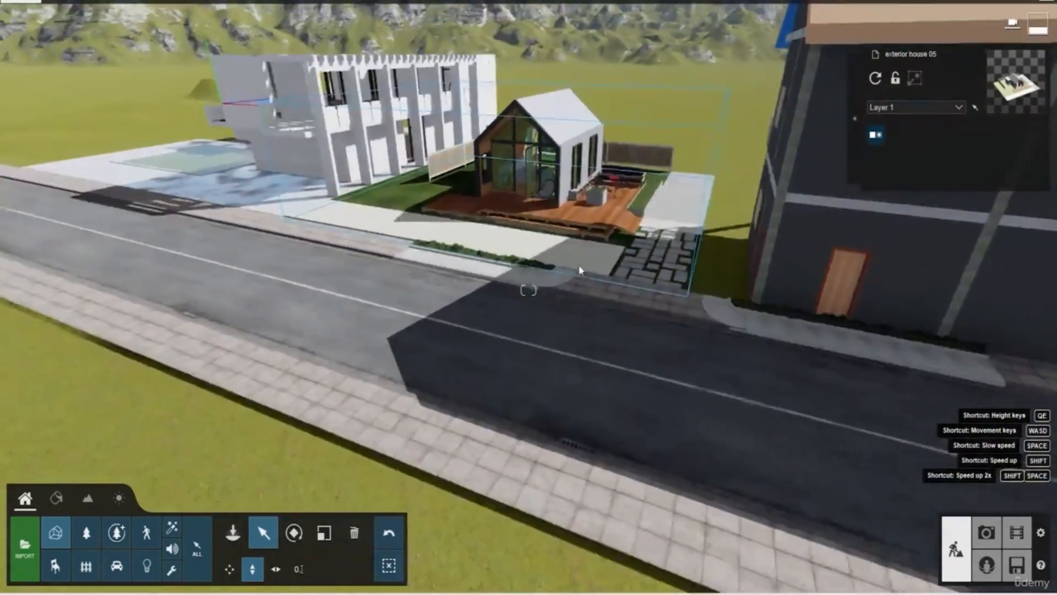
key(w)
click(579, 266)
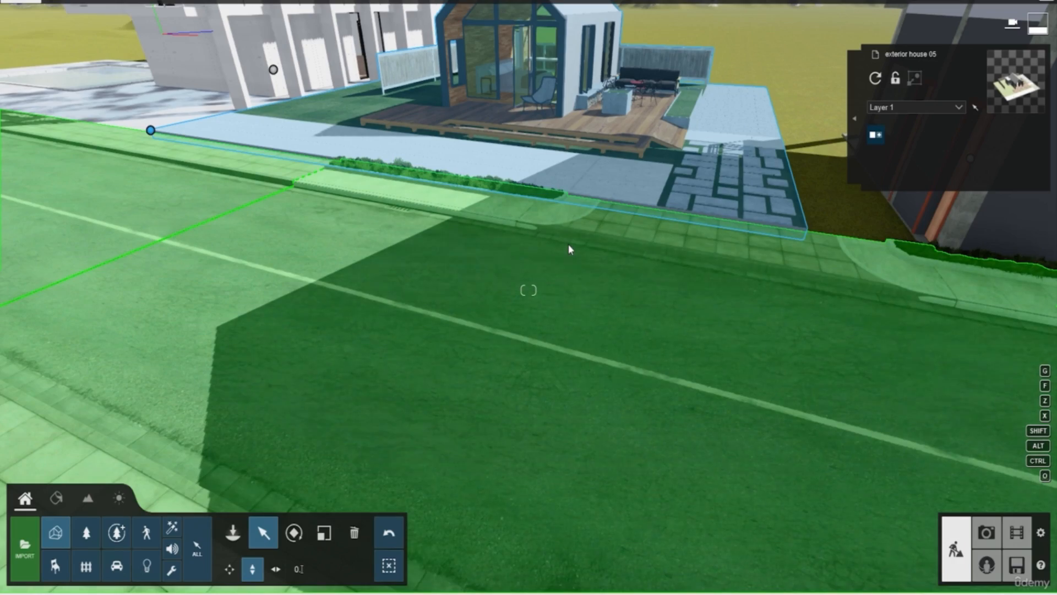
key(s)
right_drag(568, 244, 579, 232)
key(w)
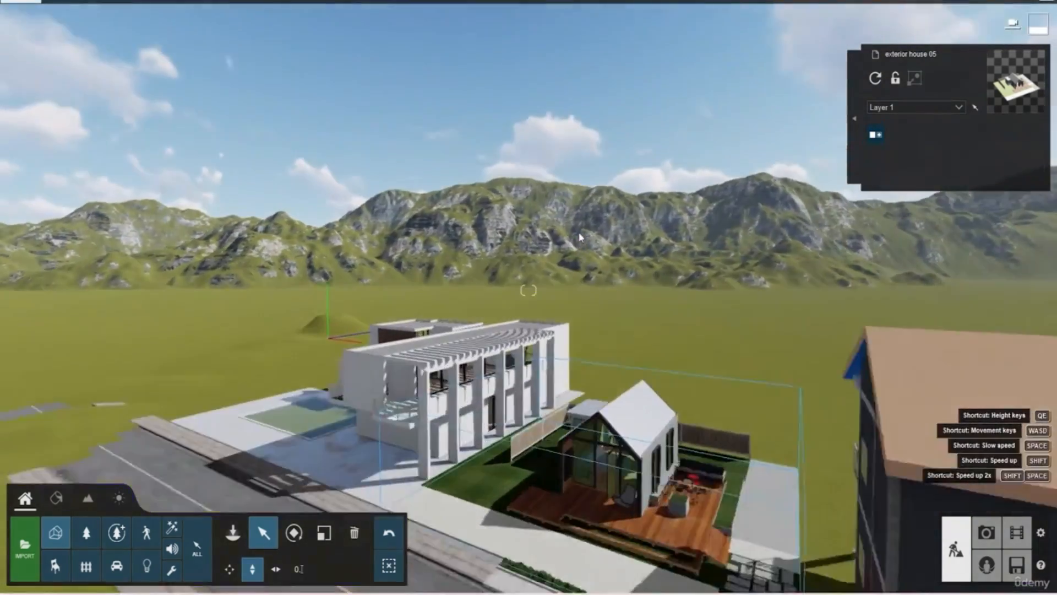
key(w)
right_drag(580, 285, 578, 330)
key(s)
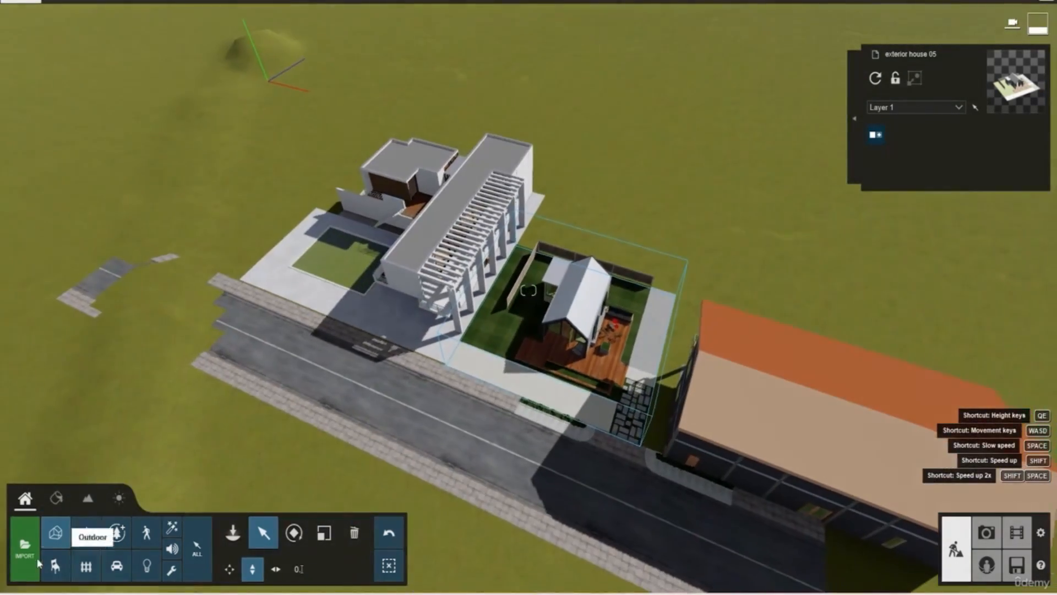
Raise a mound and hills on the landscape behind the houses, increasing the terrain brush speed to about 4.1
click(88, 498)
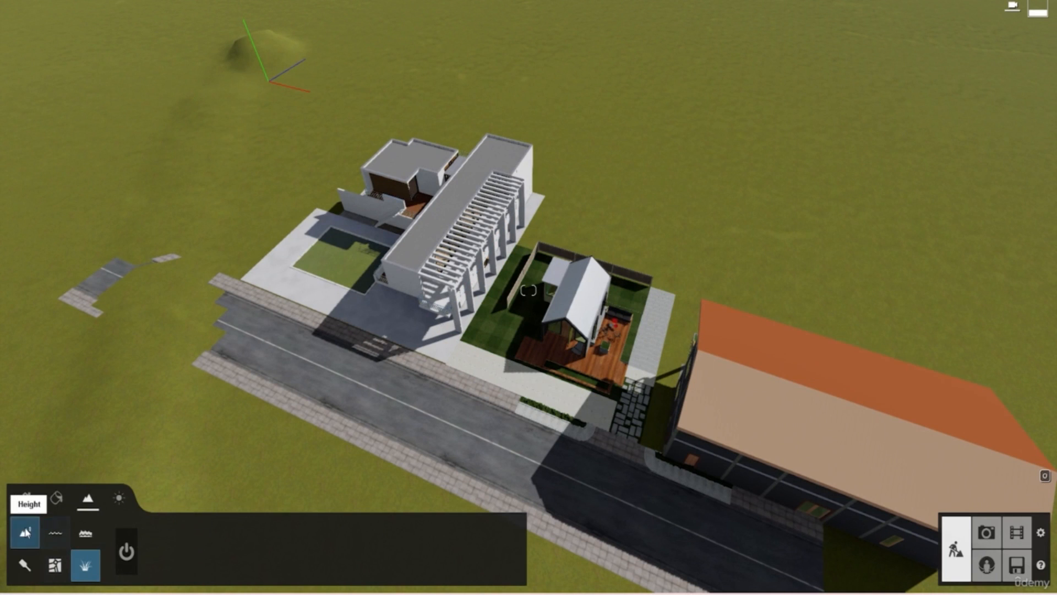
click(25, 532)
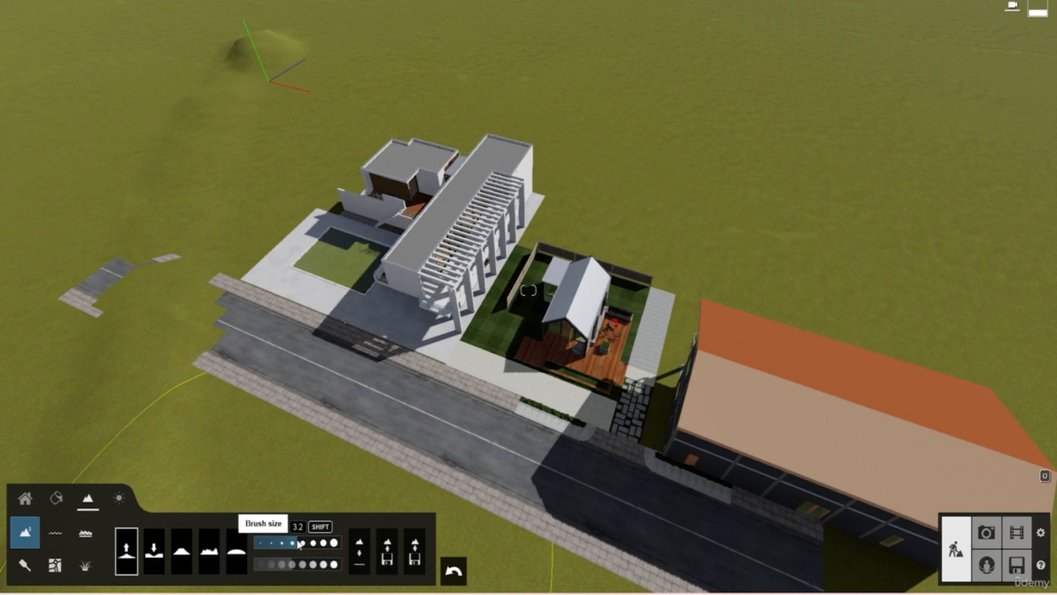
right_drag(193, 59, 258, 127)
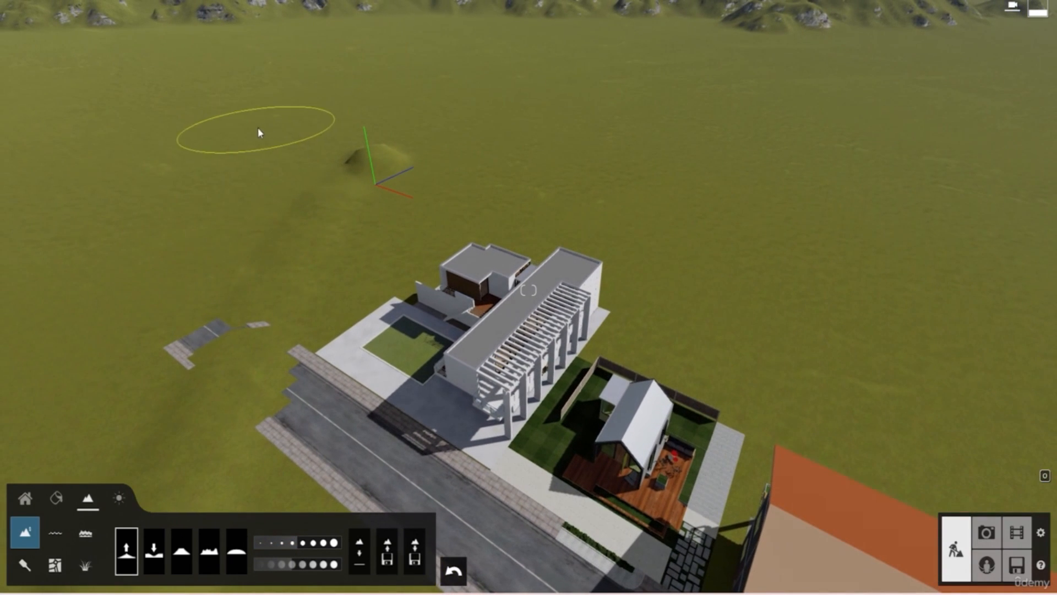
click(549, 171)
click(322, 564)
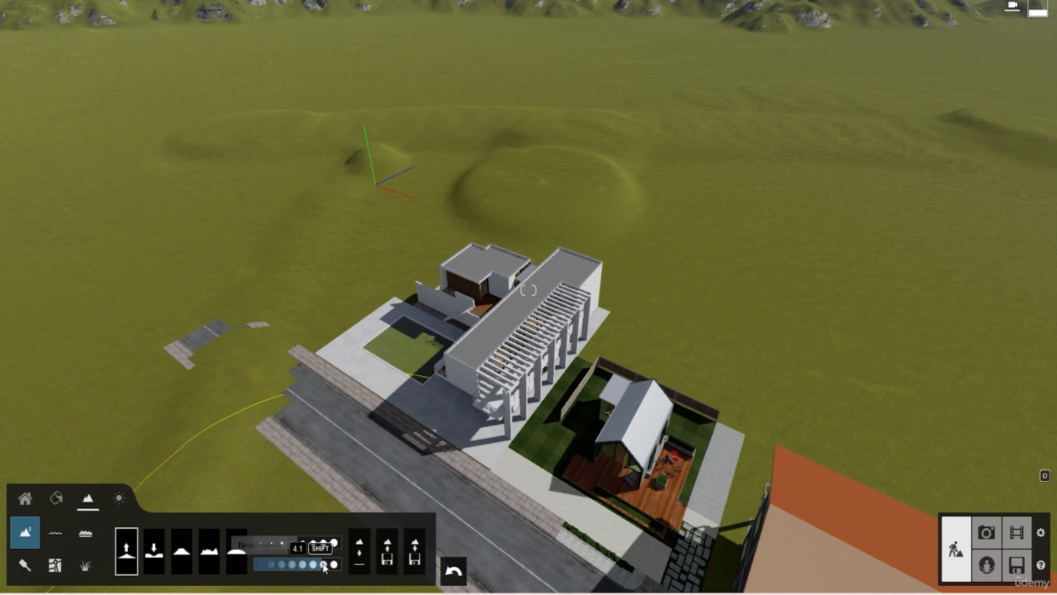
mouse_move(268, 124)
mouse_down()
mouse_move(760, 118)
mouse_move(991, 170)
mouse_move(402, 87)
mouse_move(633, 85)
mouse_move(887, 101)
mouse_move(160, 104)
mouse_move(239, 172)
mouse_move(857, 26)
mouse_move(439, 16)
mouse_move(805, 138)
mouse_move(633, 88)
mouse_up()
mouse_move(633, 88)
right_down()
mouse_move(716, 88)
mouse_move(645, 140)
right_up()
mouse_move(646, 140)
mouse_down()
mouse_move(943, 146)
mouse_move(567, 10)
mouse_move(627, 15)
mouse_up()
Check the raised hills behind the houses from street level and approach the wooden deck of exterior house 05
mouse_move(606, 107)
right_down()
mouse_move(540, 150)
mouse_move(573, 80)
mouse_move(562, 81)
mouse_move(580, 259)
mouse_move(622, 330)
mouse_move(669, 273)
mouse_move(669, 319)
mouse_move(662, 281)
right_up()
scroll(573, 80, up, 4)
scroll(668, 272, up, 3)
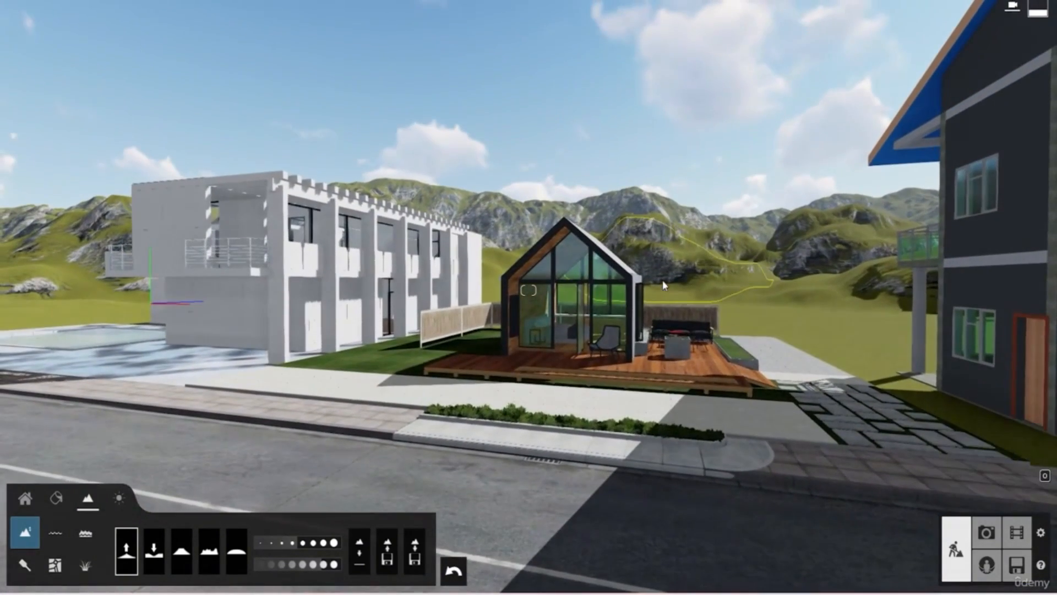
scroll(662, 286, down, 3)
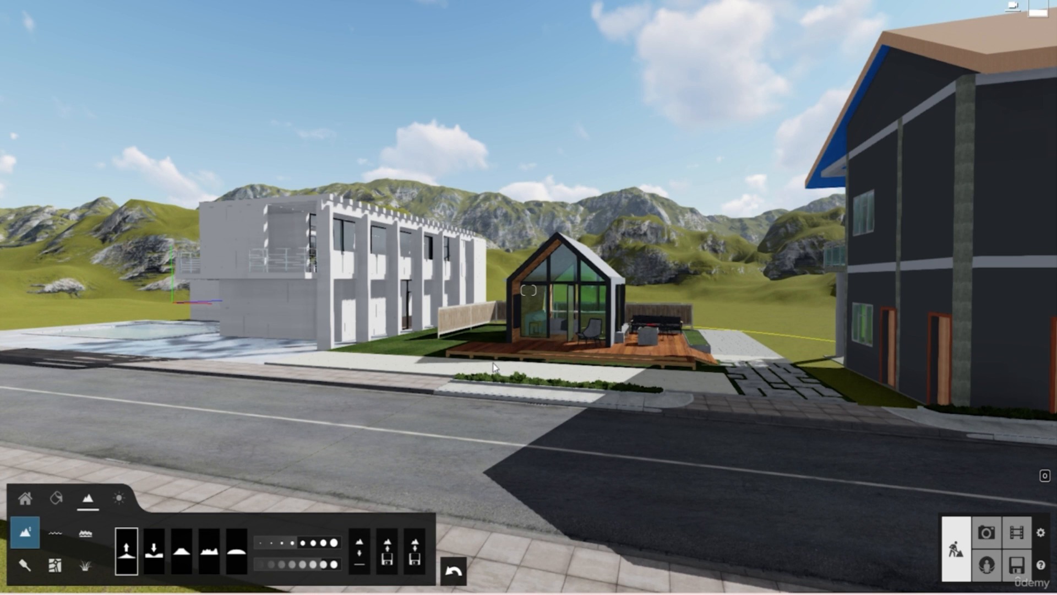
scroll(426, 354, up, 5)
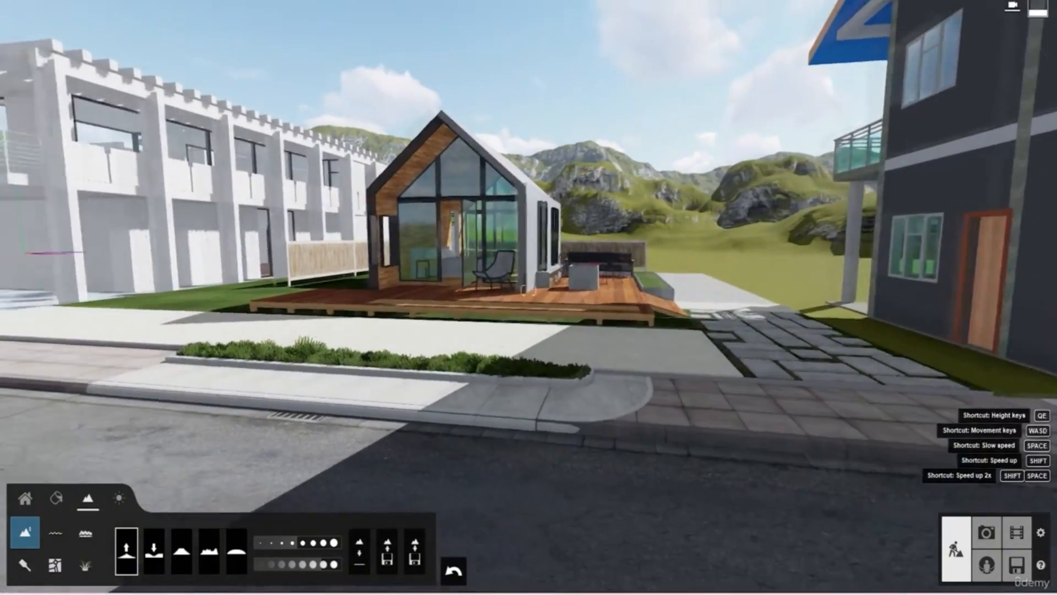
right_drag(600, 401, 556, 415)
key(w)
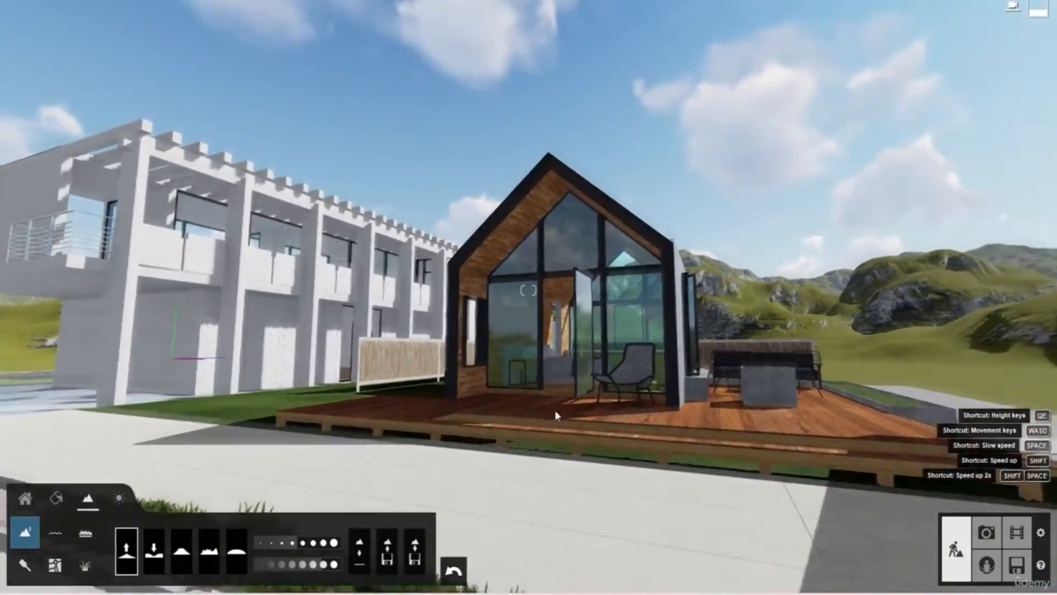
key(w)
right_drag(552, 352, 560, 418)
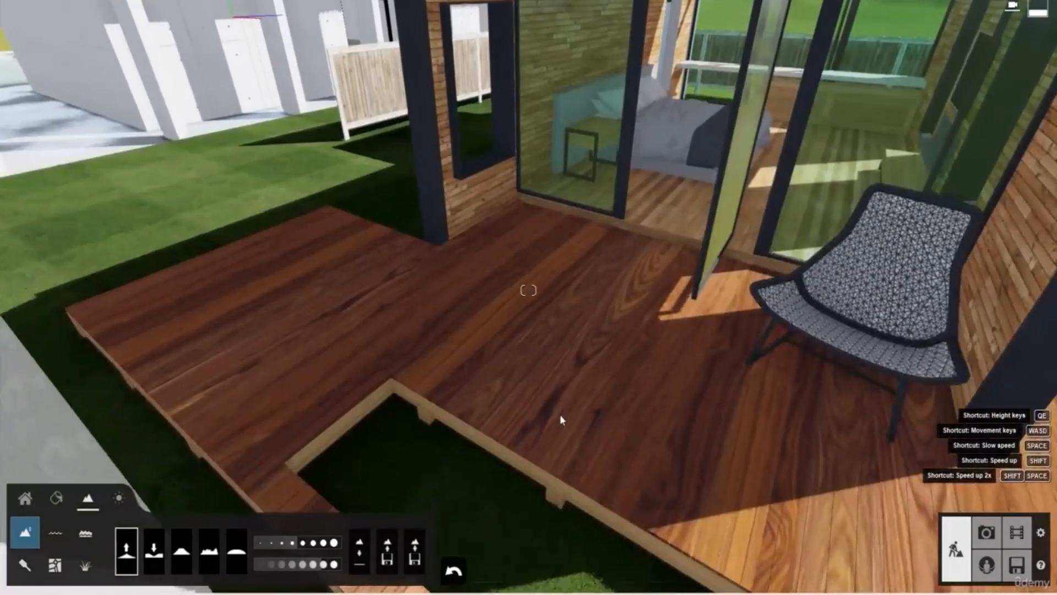
key(w)
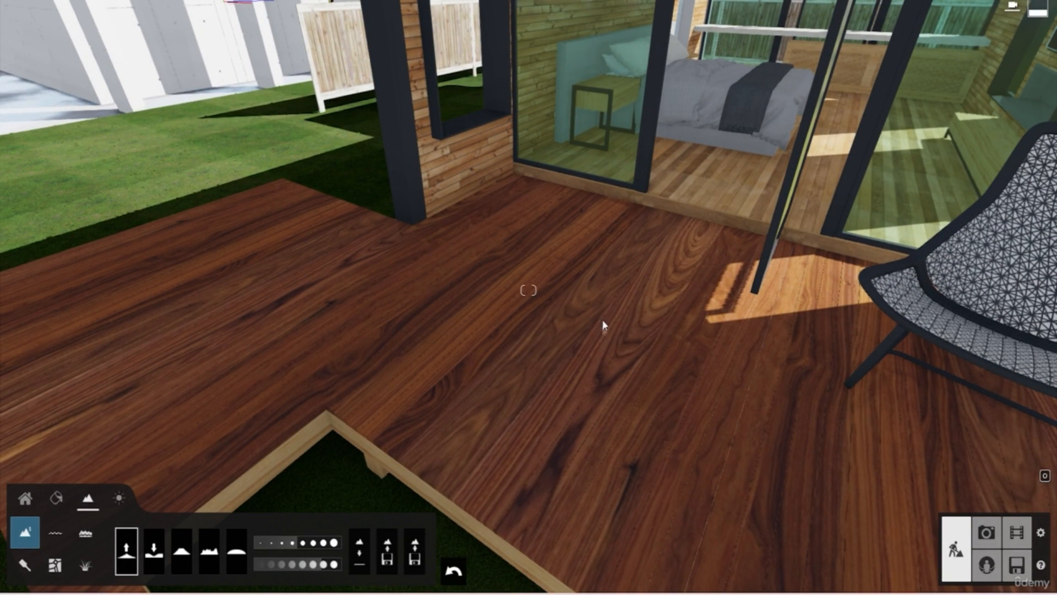
Replace the deck material of exterior house 05 with the reddish Wood 002 1024 from the outdoor wood materials
click(58, 500)
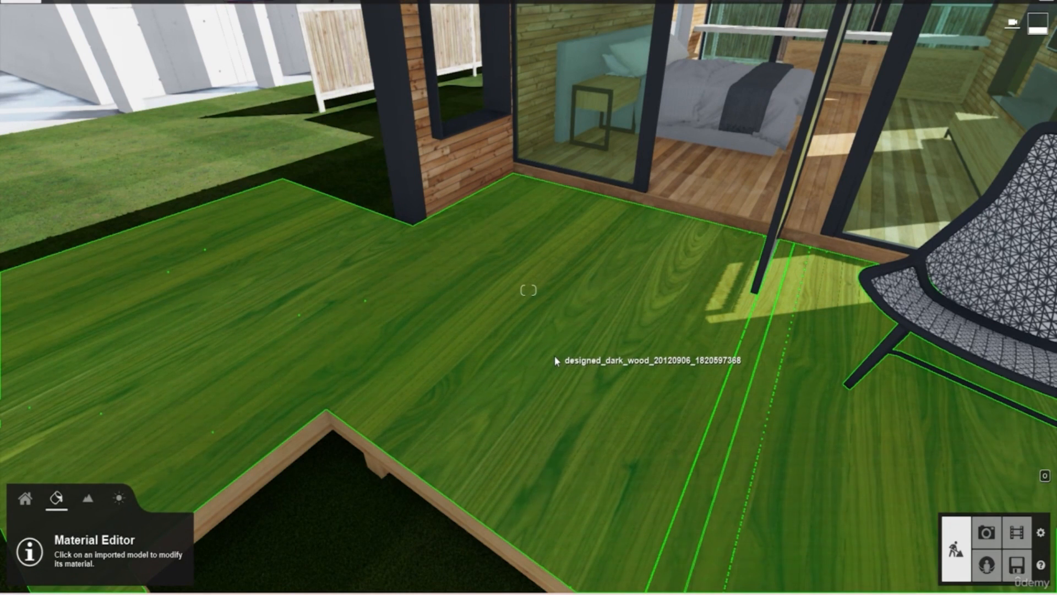
click(555, 361)
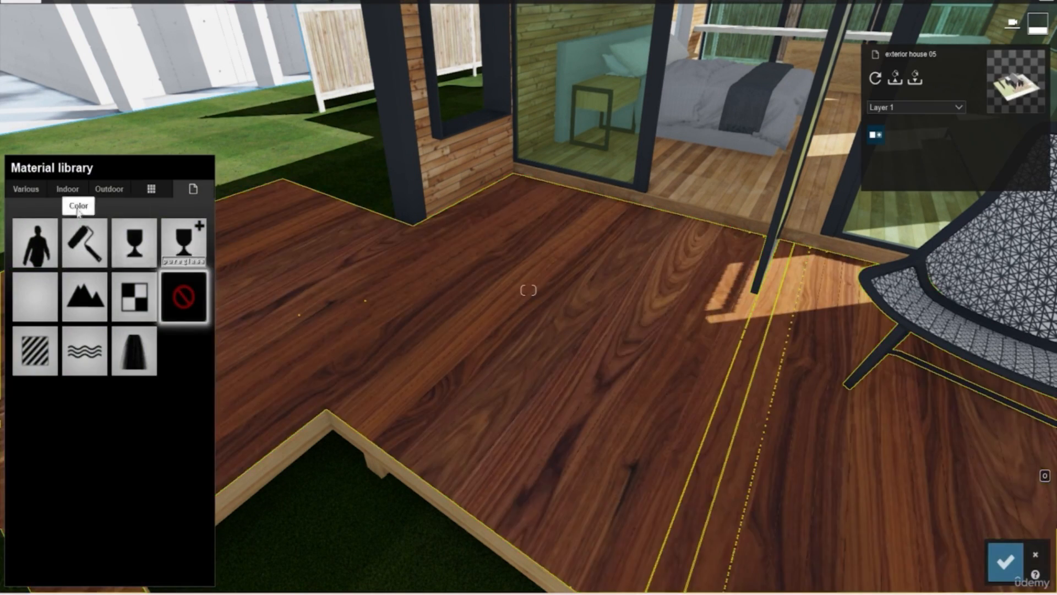
click(108, 191)
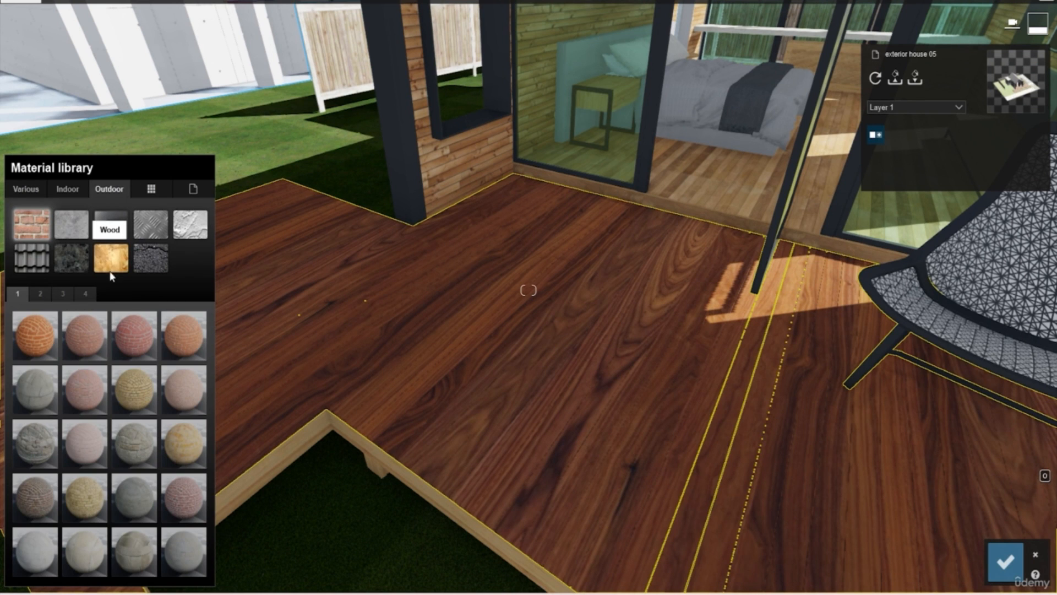
click(116, 256)
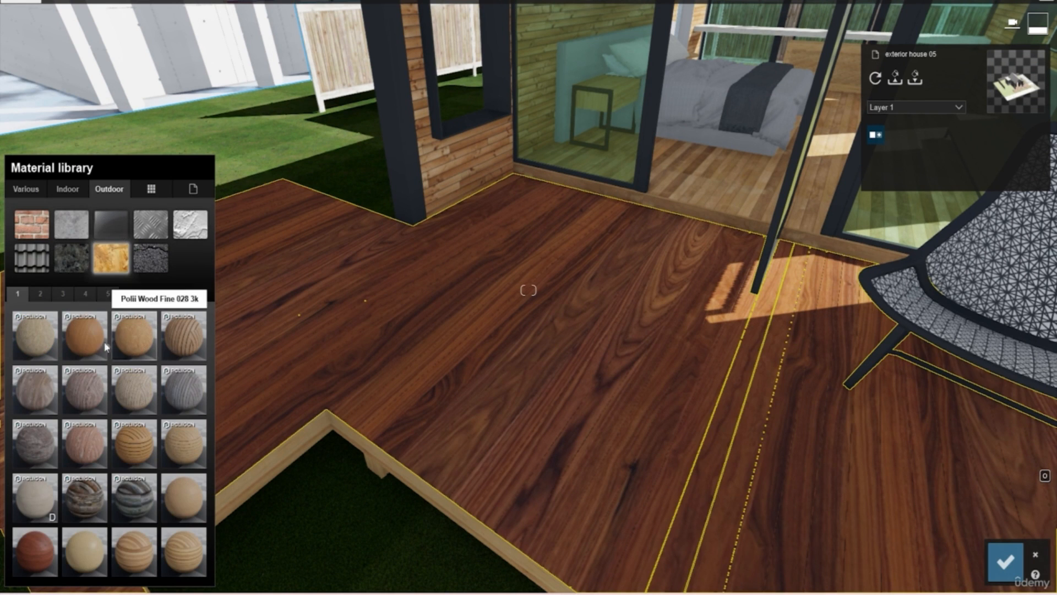
click(24, 553)
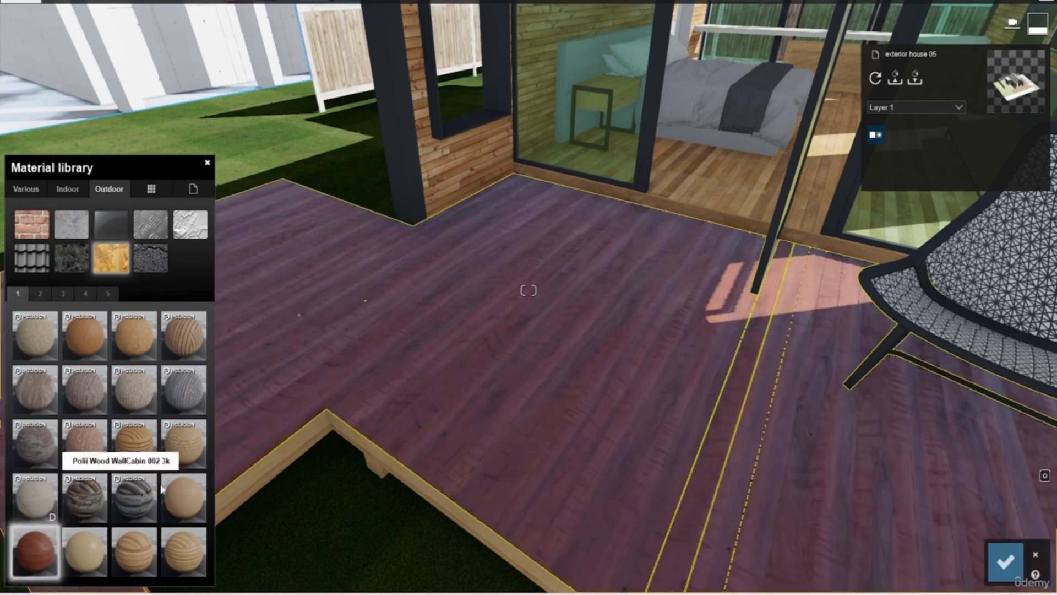
Reduce the deck wood's gloss to the minimum and adjust its map scale
right_drag(649, 323, 524, 379)
key(w)
key(w)
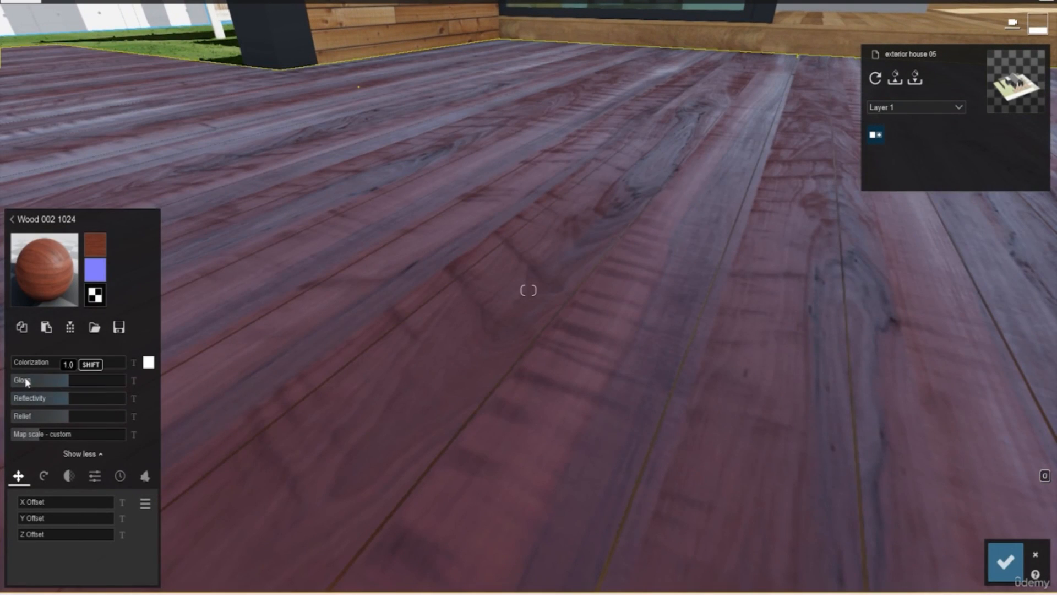
drag(26, 382, 18, 382)
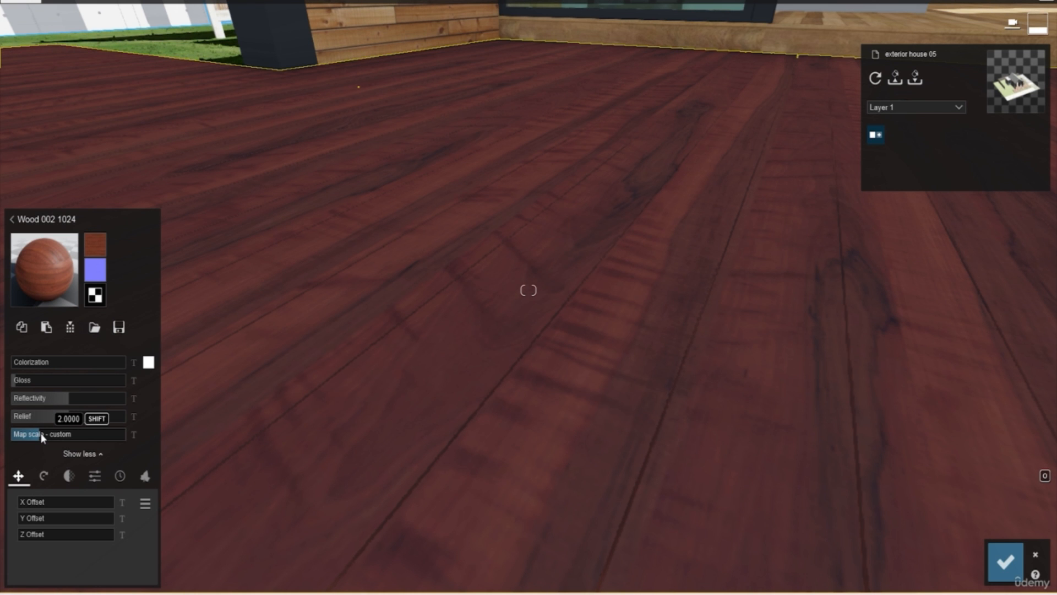
drag(41, 433, 115, 435)
drag(116, 435, 216, 434)
Assign the Standard material to the horizontal wood wall cladding beside the glass front and lower its gloss and reflectivity
key(s)
key(s)
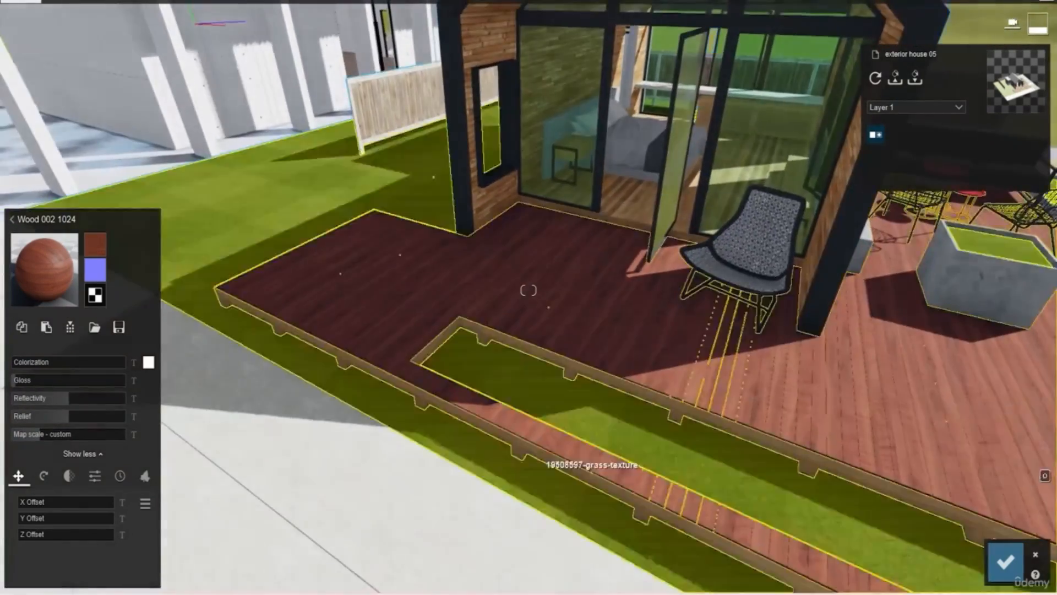
right_drag(535, 440, 540, 467)
key(w)
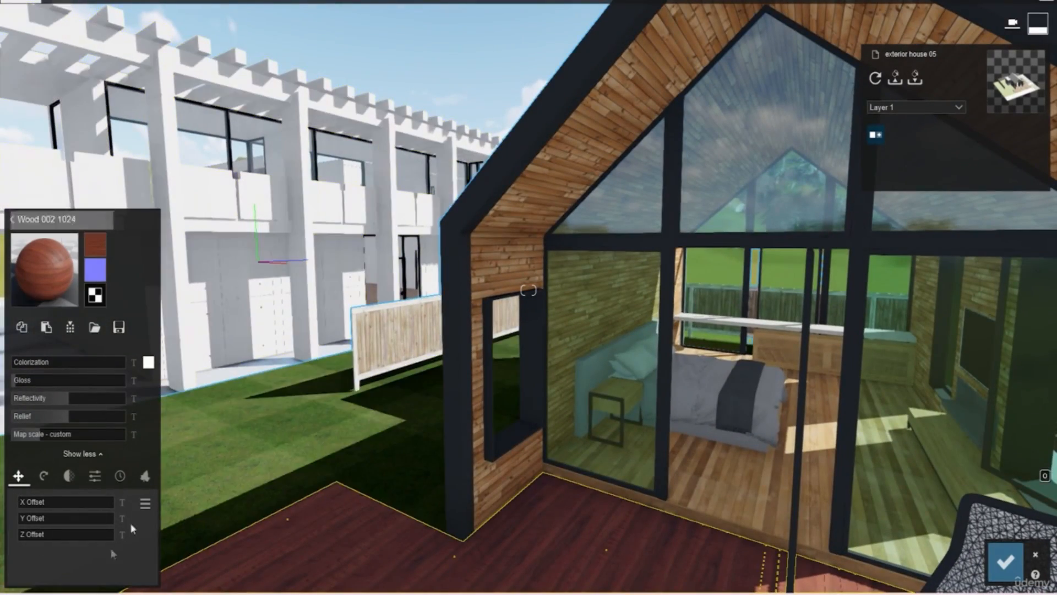
right_drag(366, 429, 390, 363)
key(w)
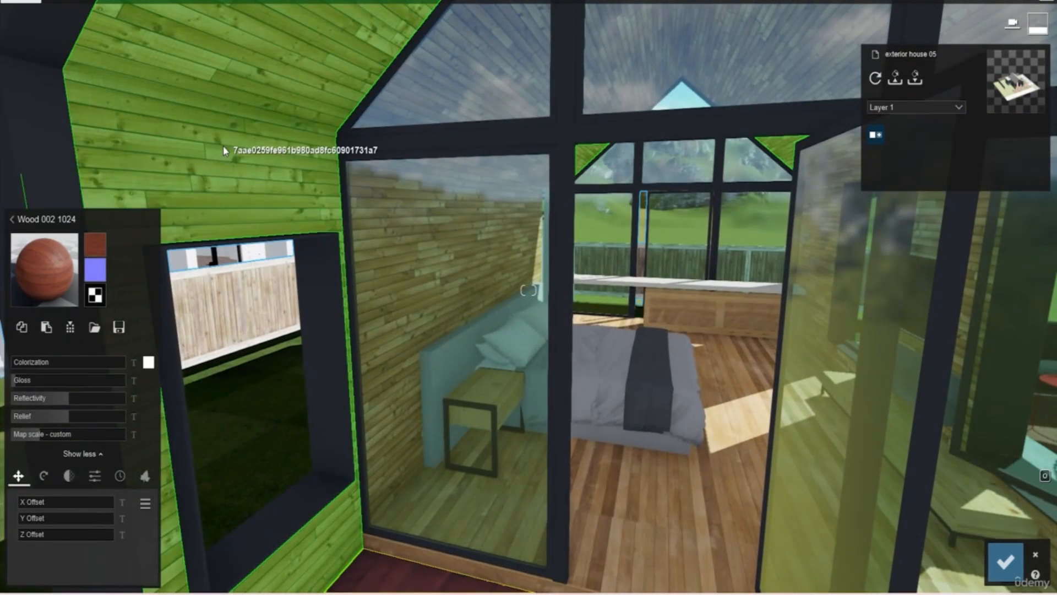
click(224, 150)
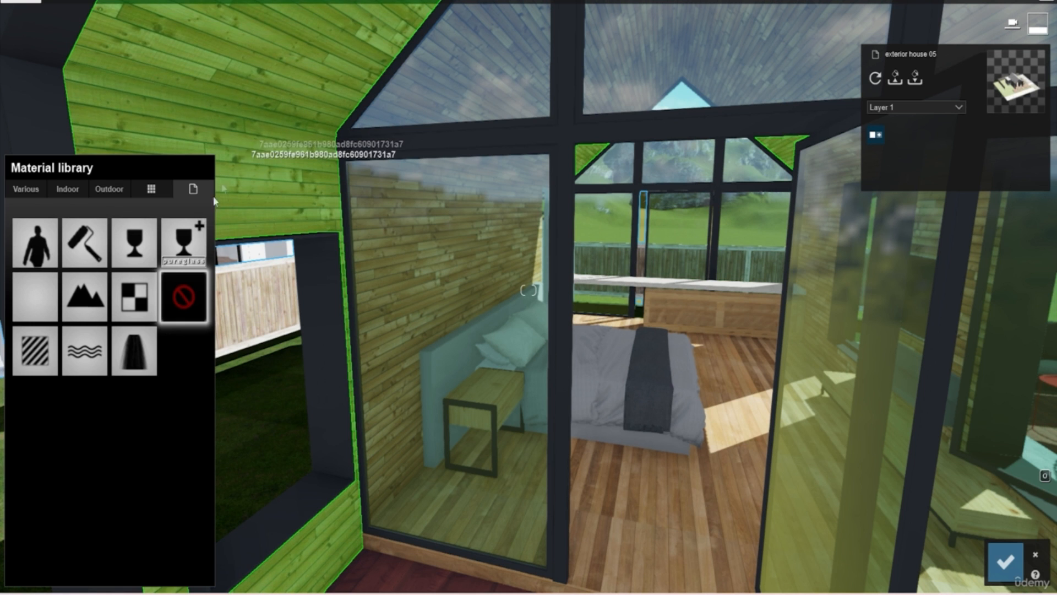
click(37, 373)
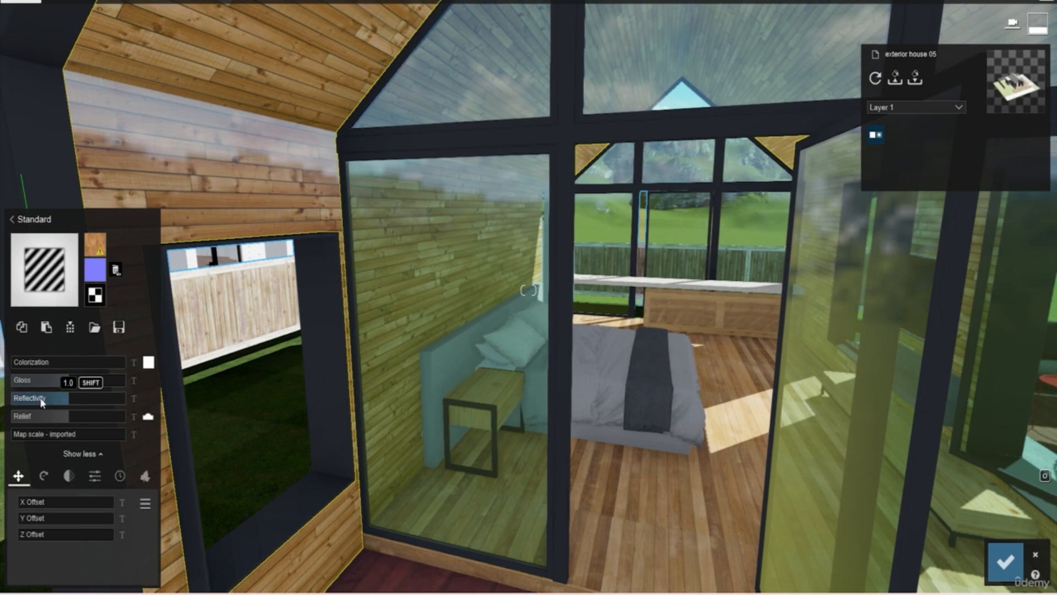
drag(69, 384, 18, 404)
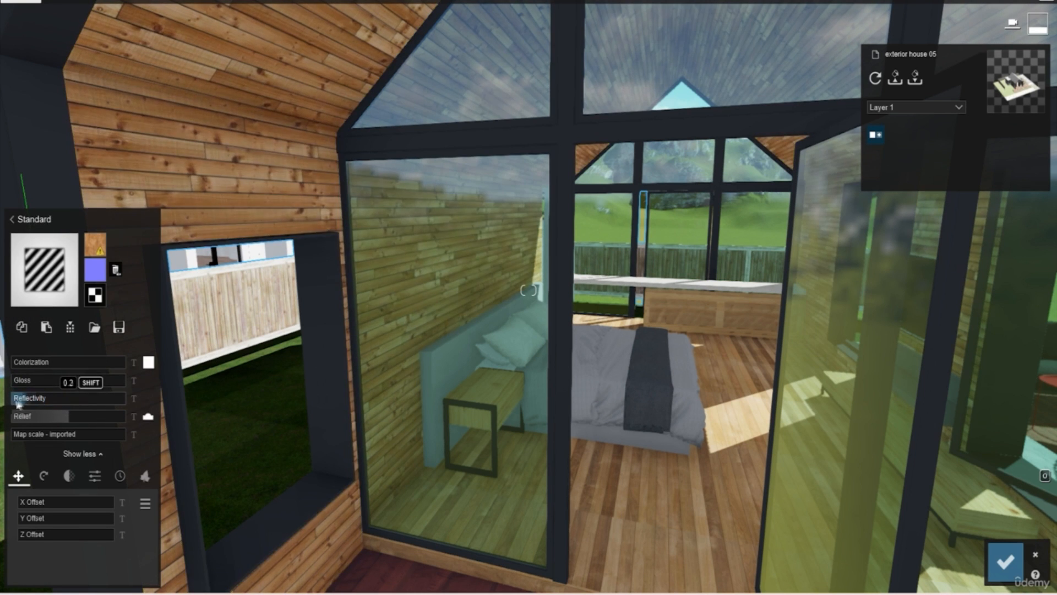
Replace the wall cladding material with Polii Wood Flooring 06 3k from the outdoor wood materials
key(s)
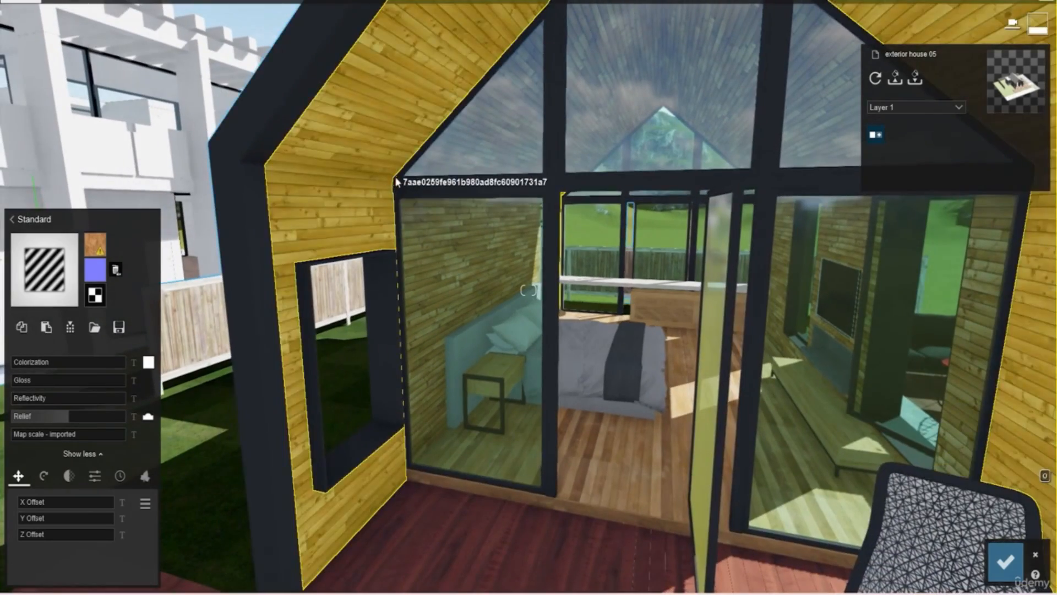
key(w)
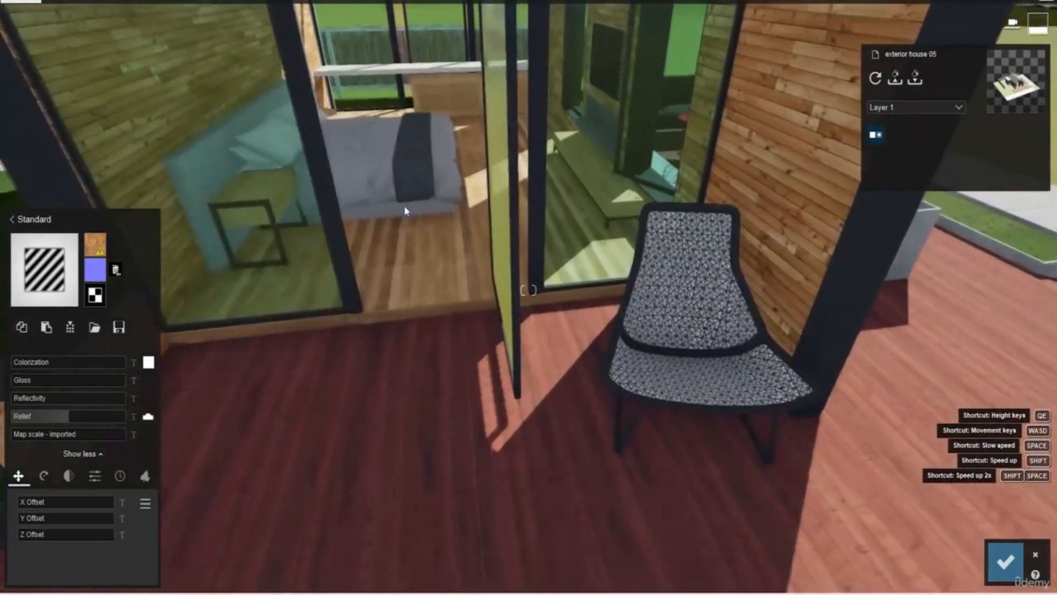
key(s)
right_drag(405, 210, 431, 429)
key(w)
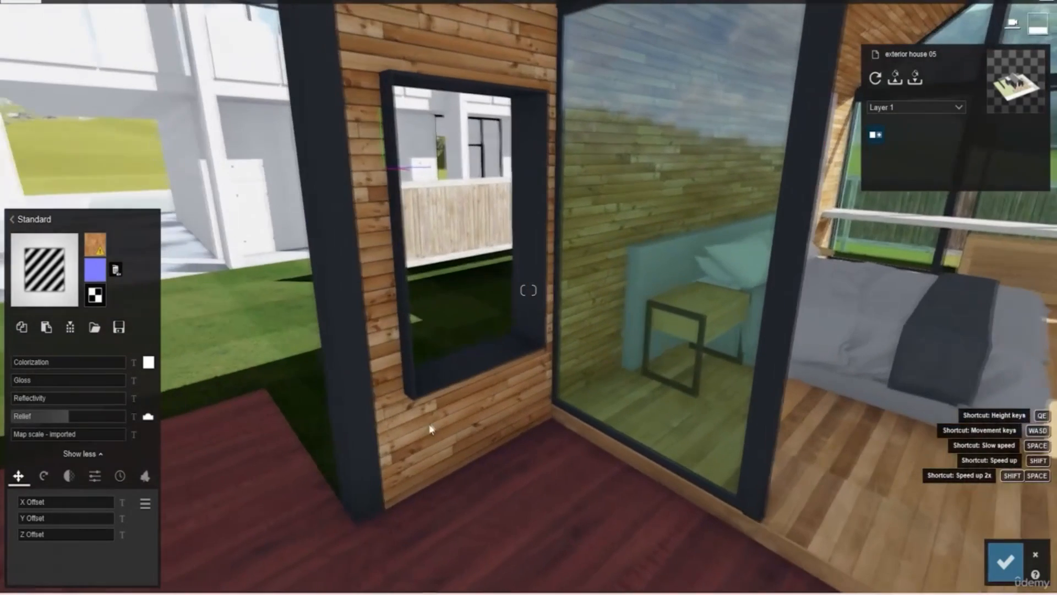
click(11, 219)
click(112, 189)
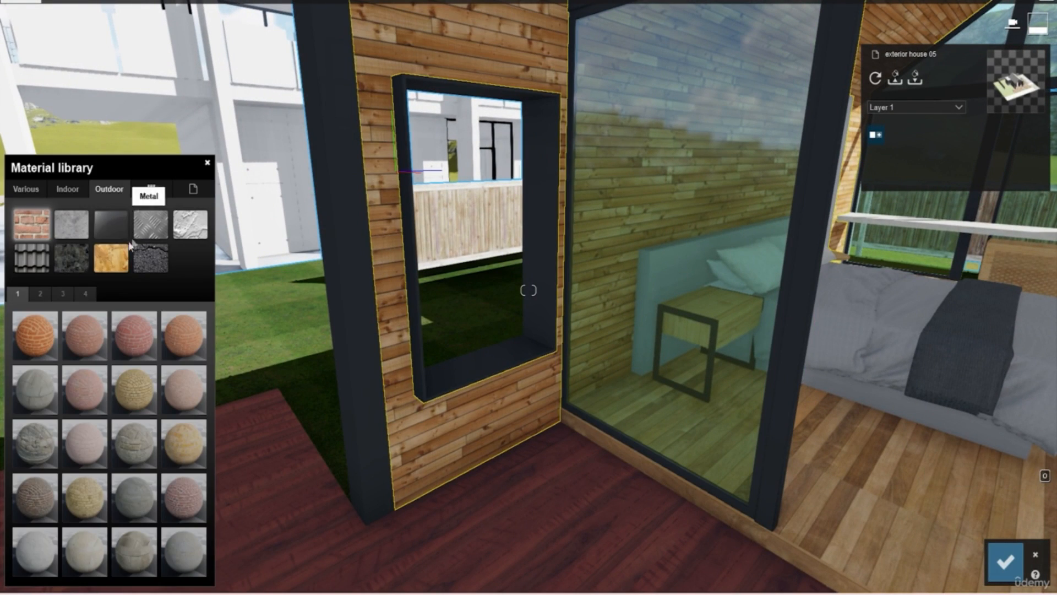
click(107, 267)
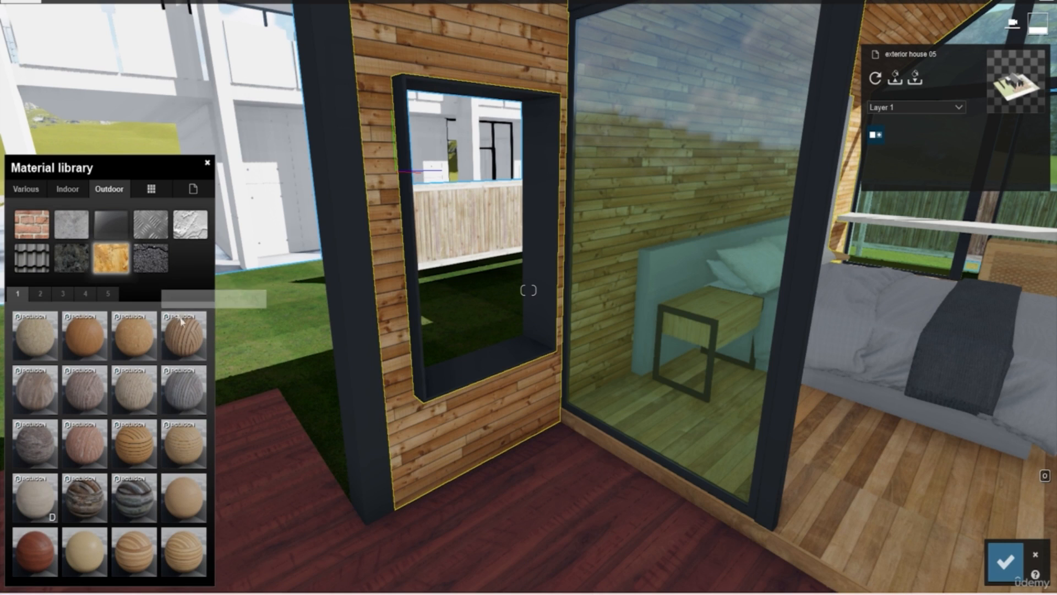
click(191, 344)
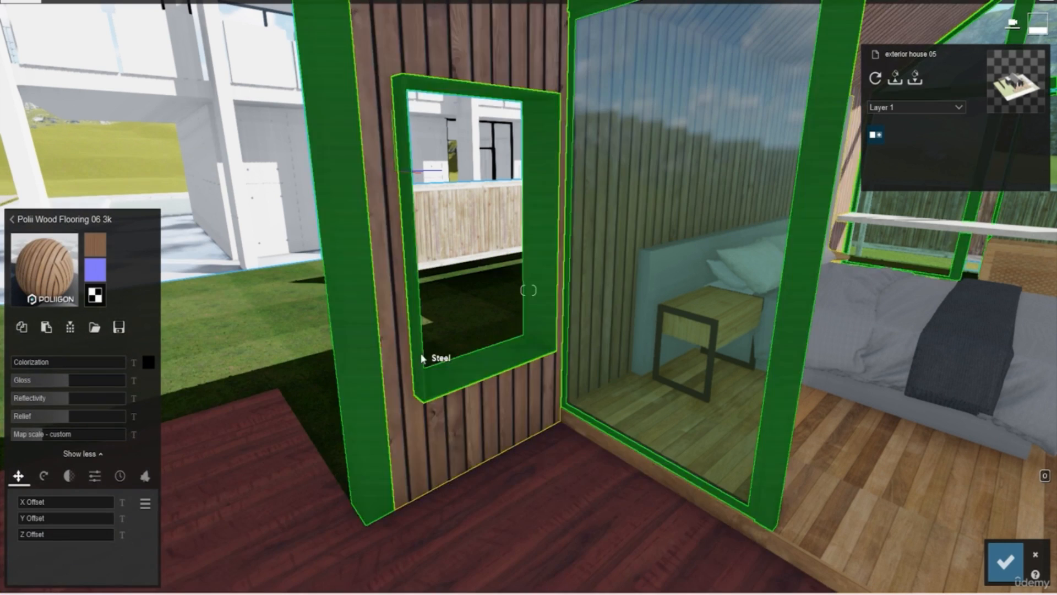
Set the cladding texture's pitch to 90, reduce its gloss and reflectivity, and set the map scale to about 1.9
right_drag(431, 441, 432, 236)
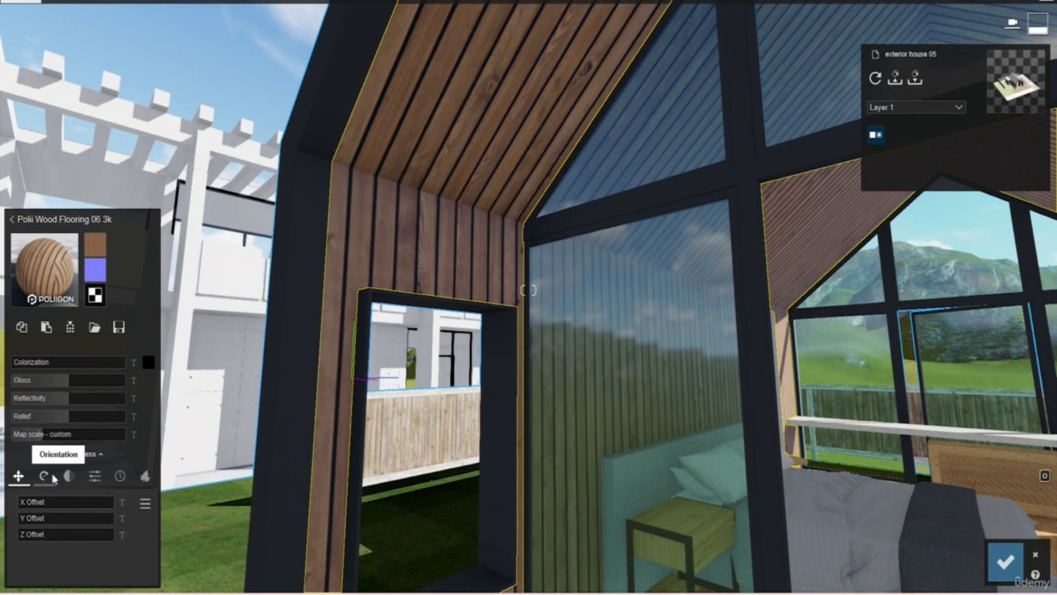
click(44, 476)
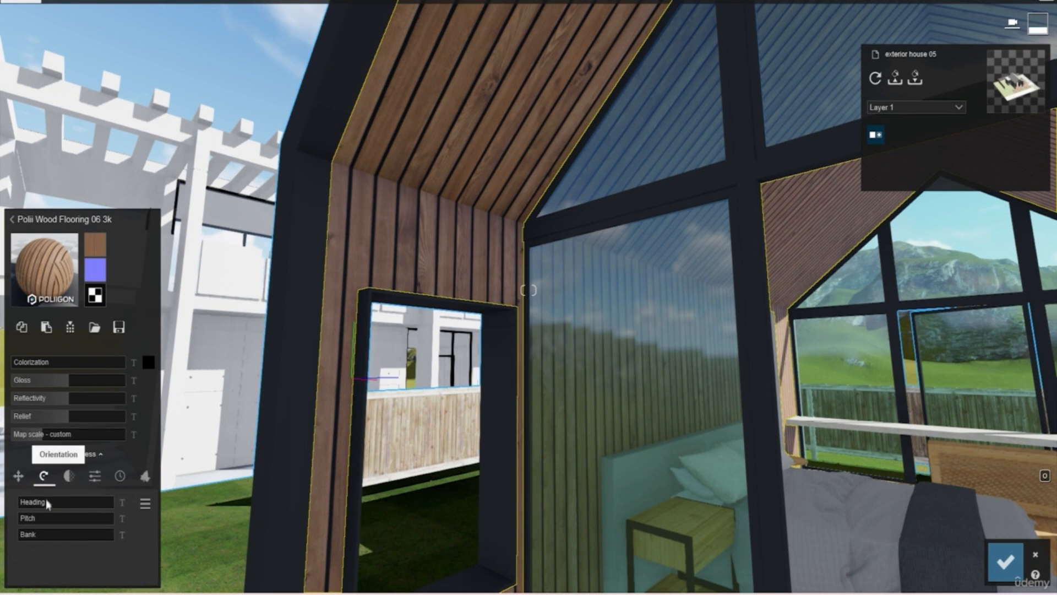
drag(21, 517, 42, 517)
click(120, 518)
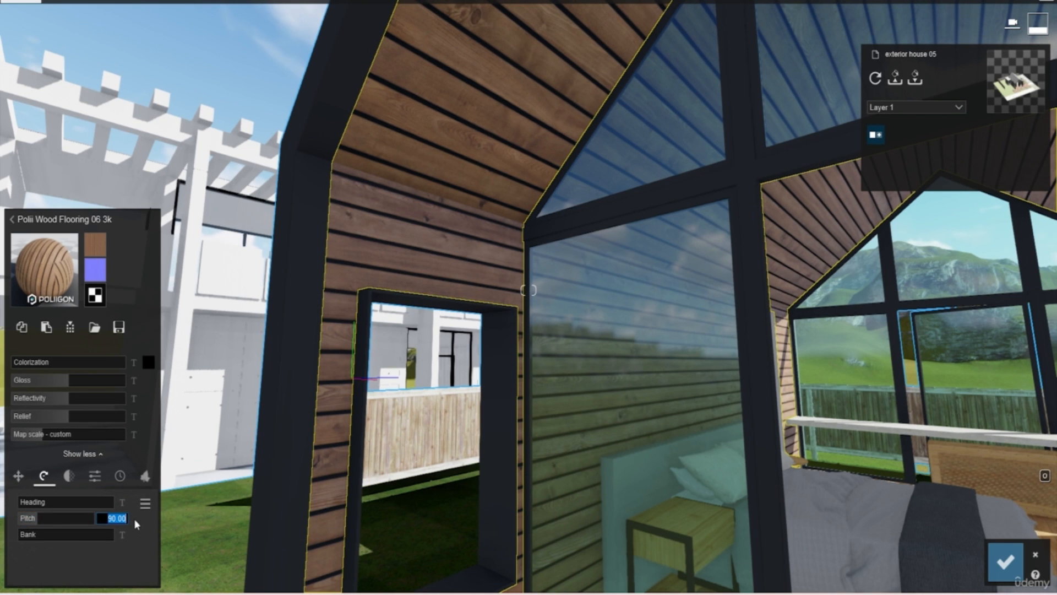
text(90)
key(Return)
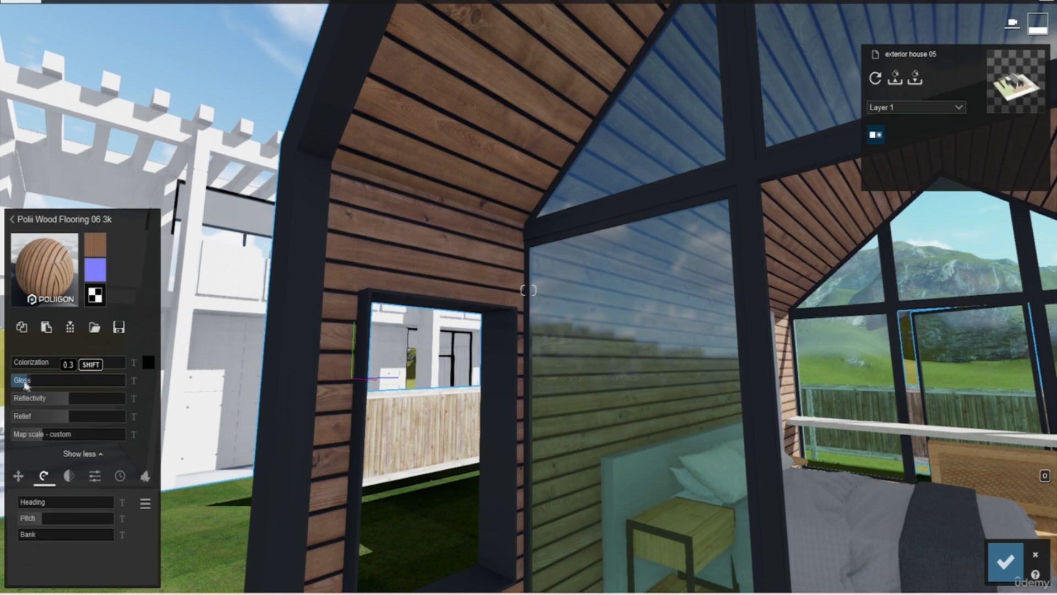
click(40, 436)
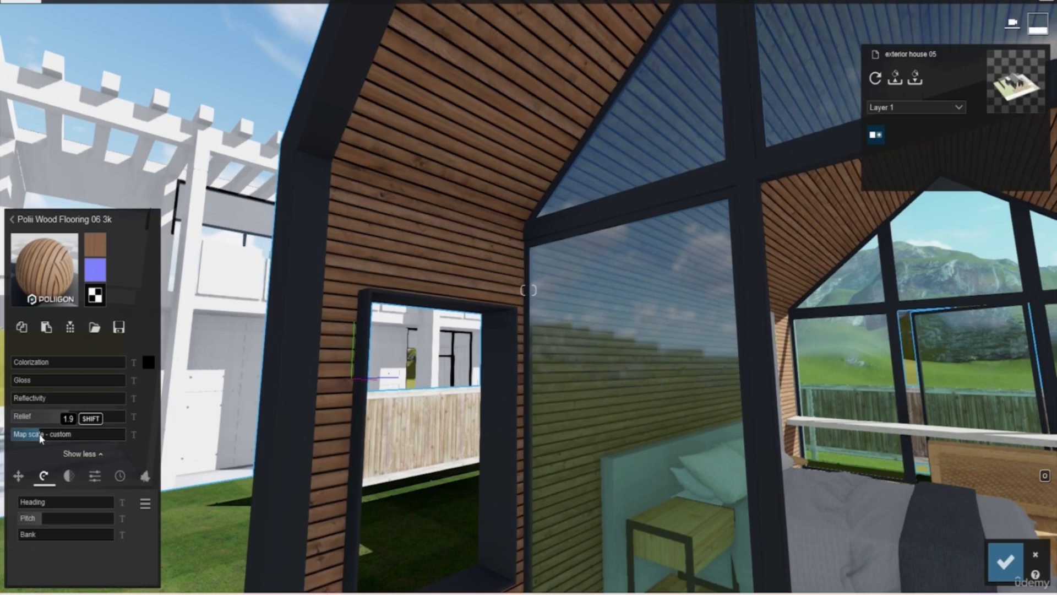
Replace the greenish glass of the front windows with Glass Panels 004 from the outdoor glass materials
key(s)
right_drag(297, 325, 347, 325)
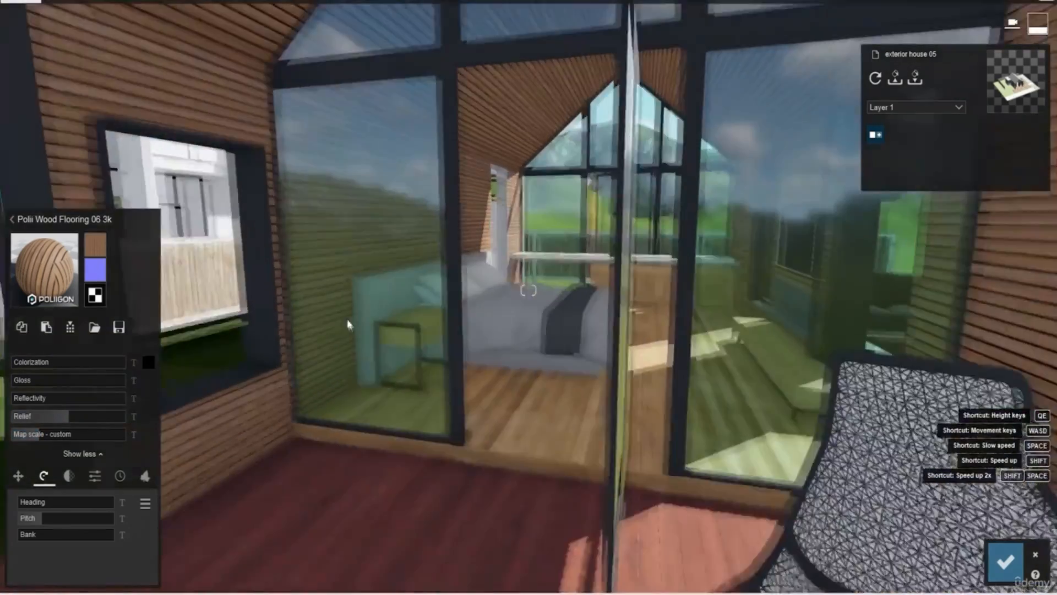
click(352, 239)
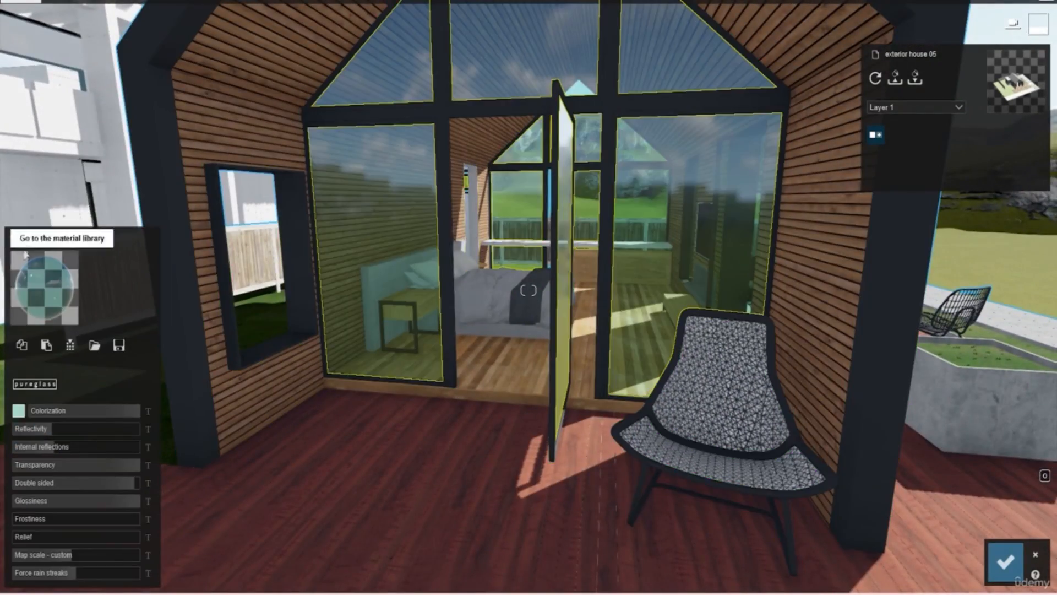
click(12, 239)
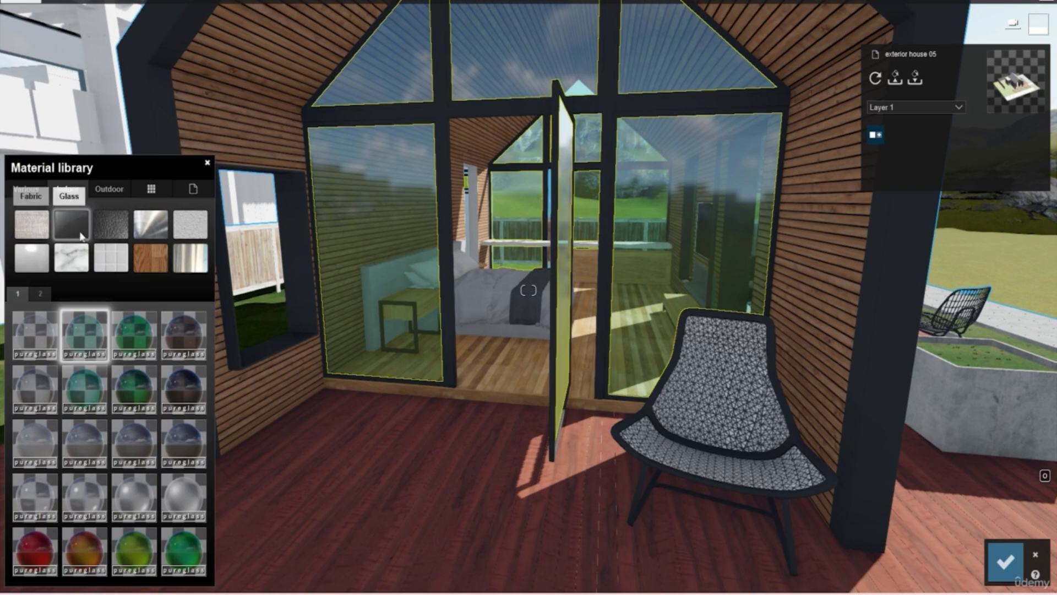
click(94, 187)
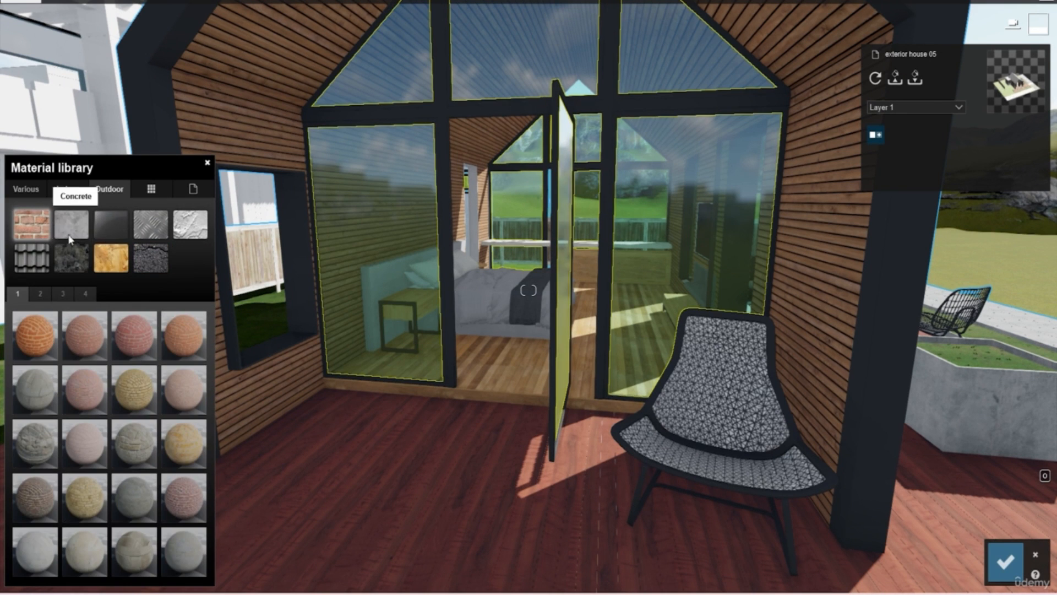
click(109, 226)
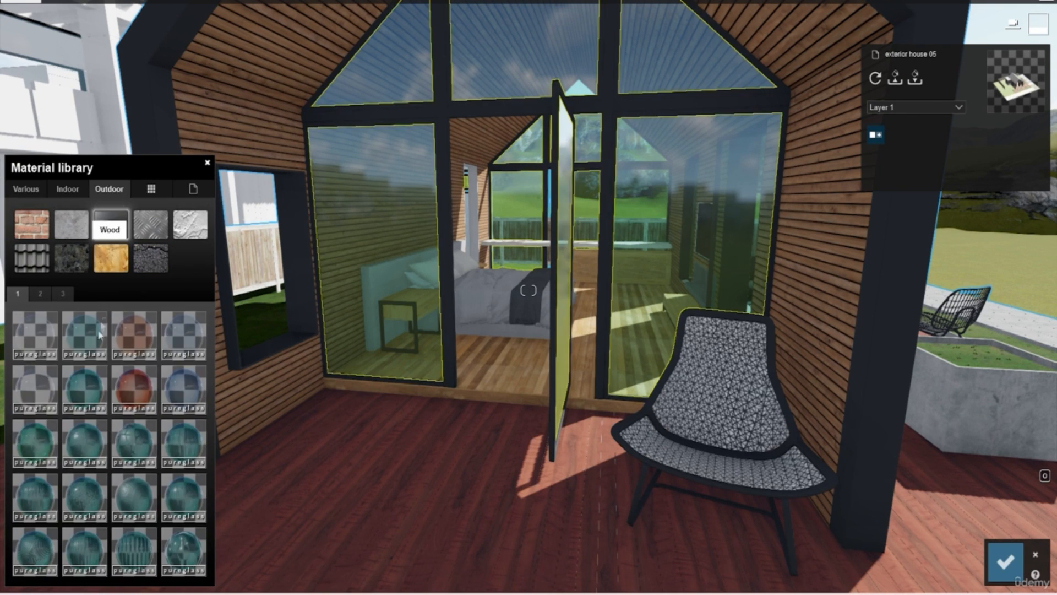
click(184, 338)
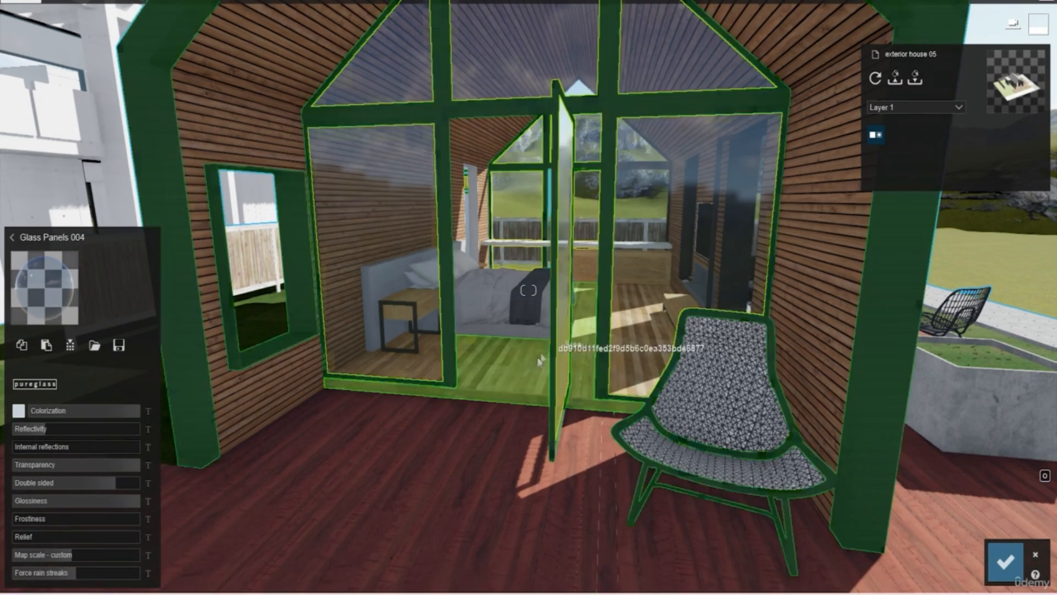
Assign Polii Wood Flooring 037 3k from the indoor wood materials to the bedroom floor
click(511, 374)
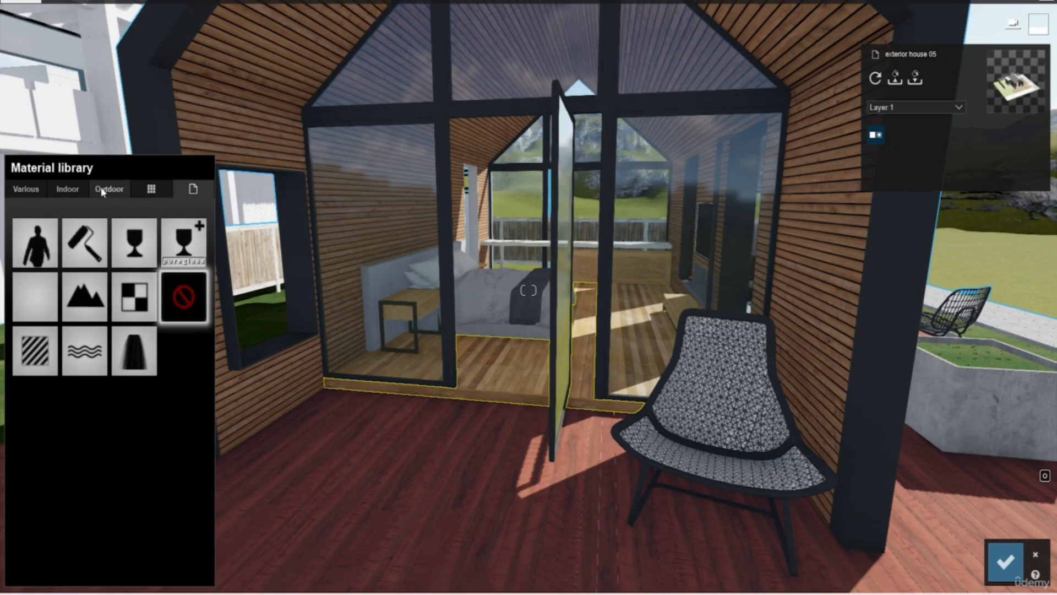
click(70, 191)
click(165, 266)
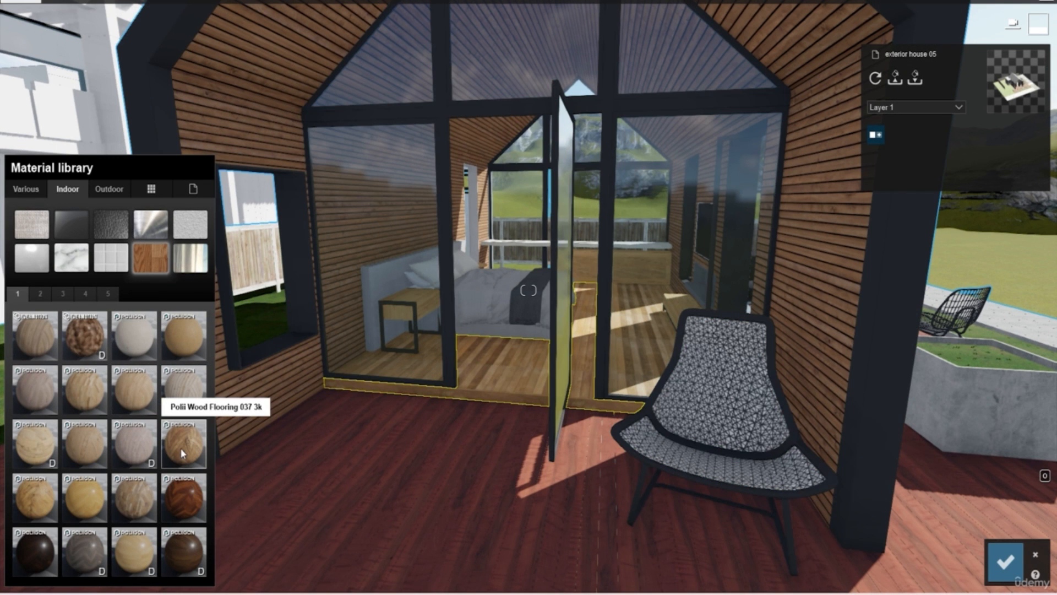
click(180, 447)
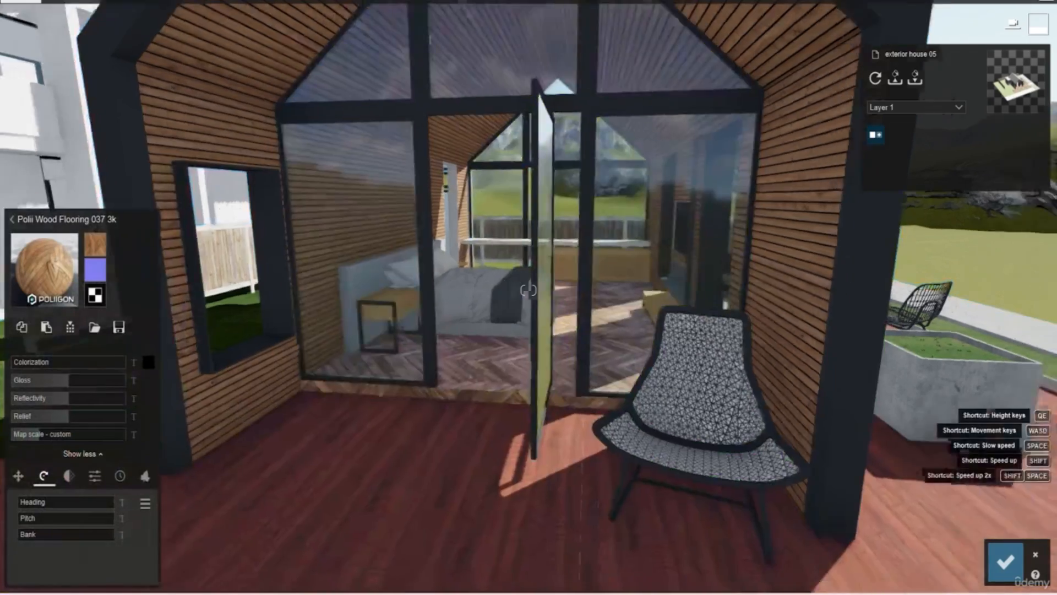
Reduce the gloss of the bedroom's herringbone floor to about 0.3 and lower its reflectivity
key(w)
key(d)
right_drag(427, 383, 394, 385)
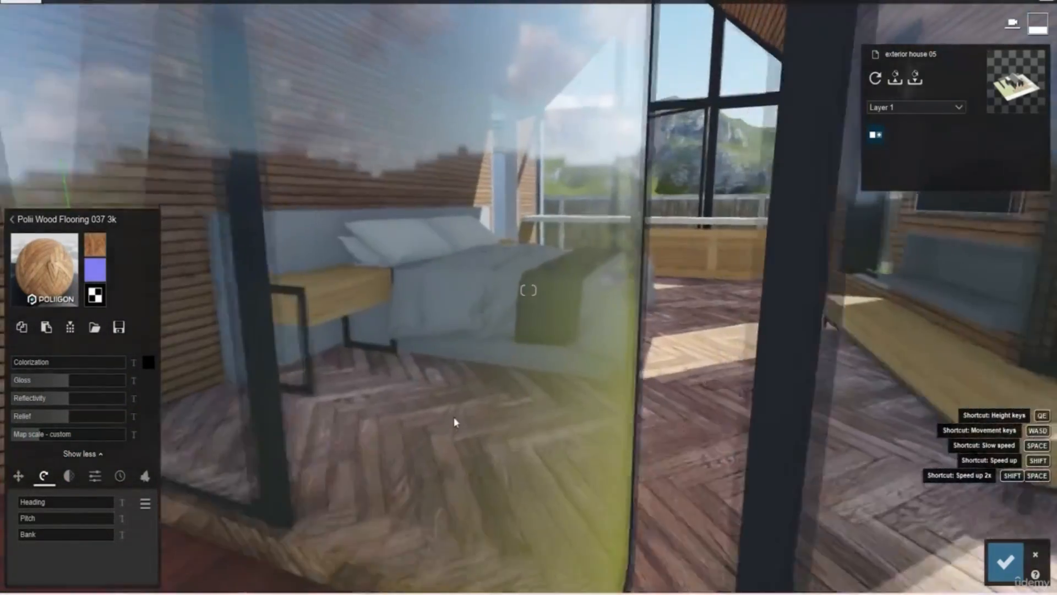
key(w)
right_drag(455, 420, 501, 428)
key(w)
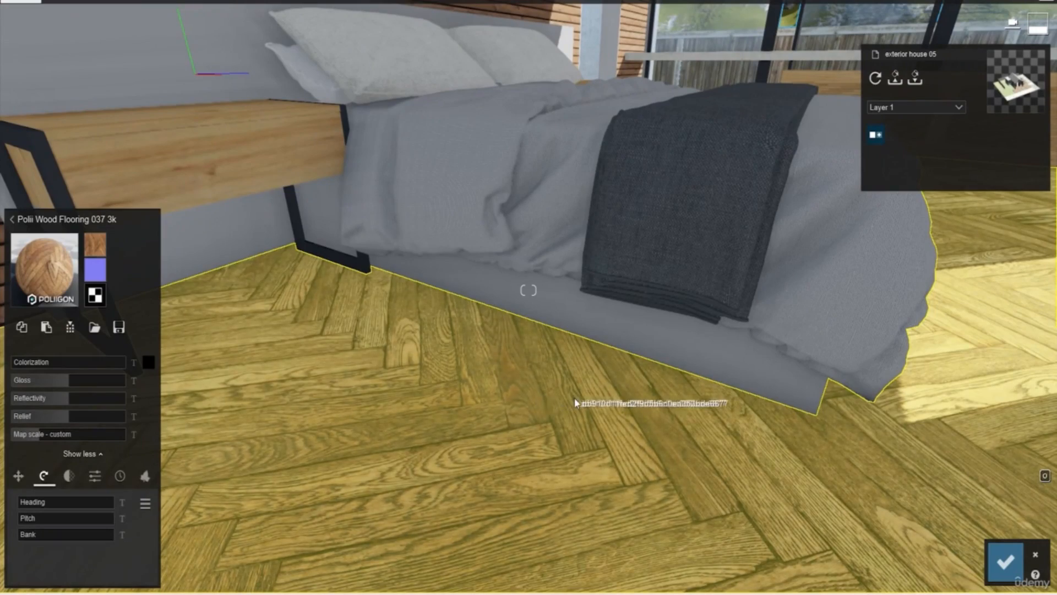
key(s)
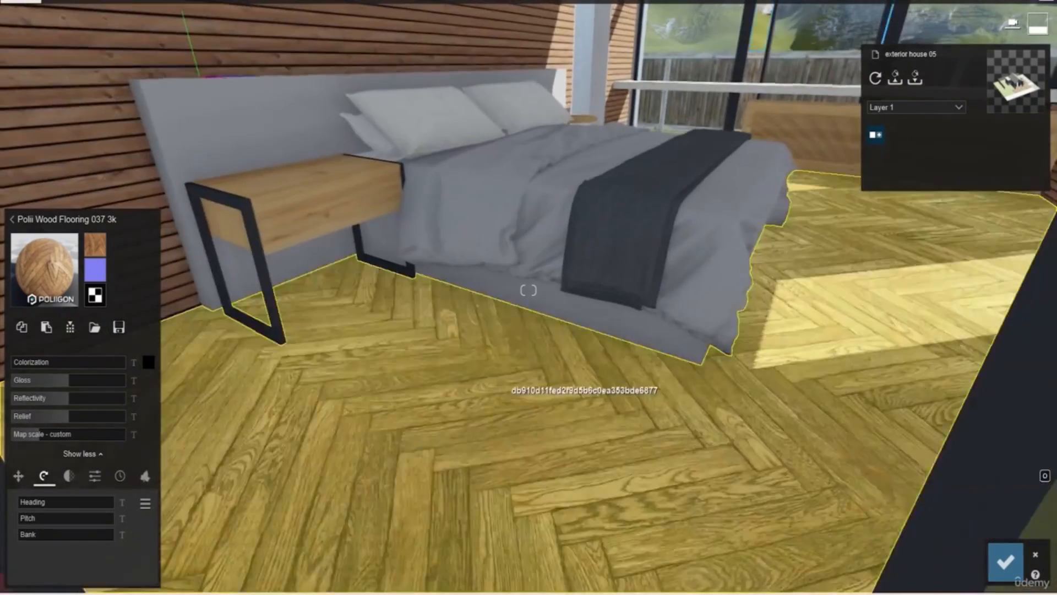
key(d)
key(s)
right_drag(446, 447, 517, 424)
key(s)
key(d)
key(w)
key(s)
click(29, 381)
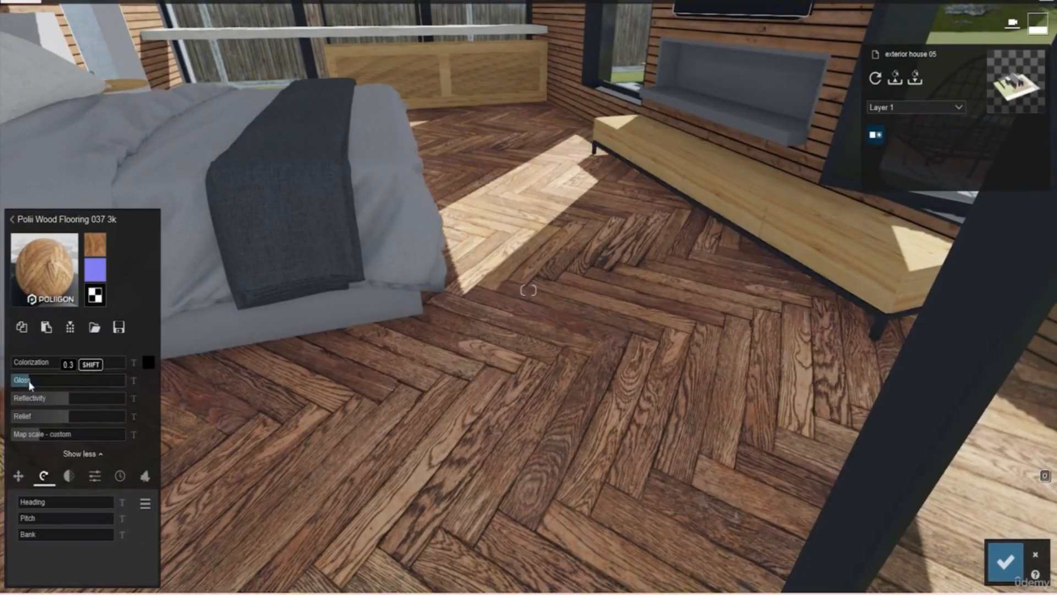
click(27, 403)
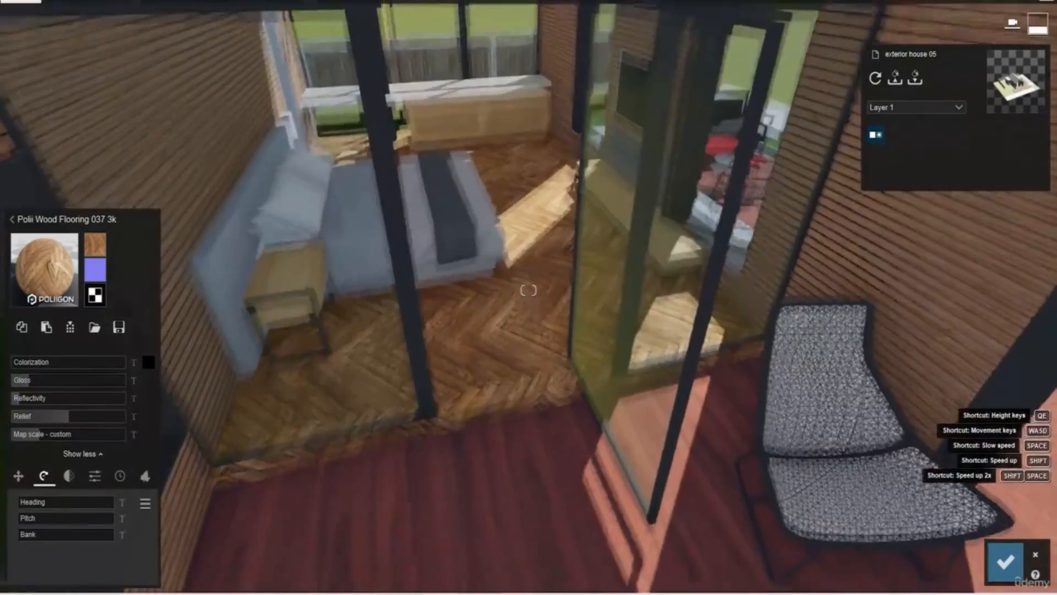
Examine the herringbone flooring in the bedroom up close and from different angles
key(w)
right_drag(528, 290, 523, 321)
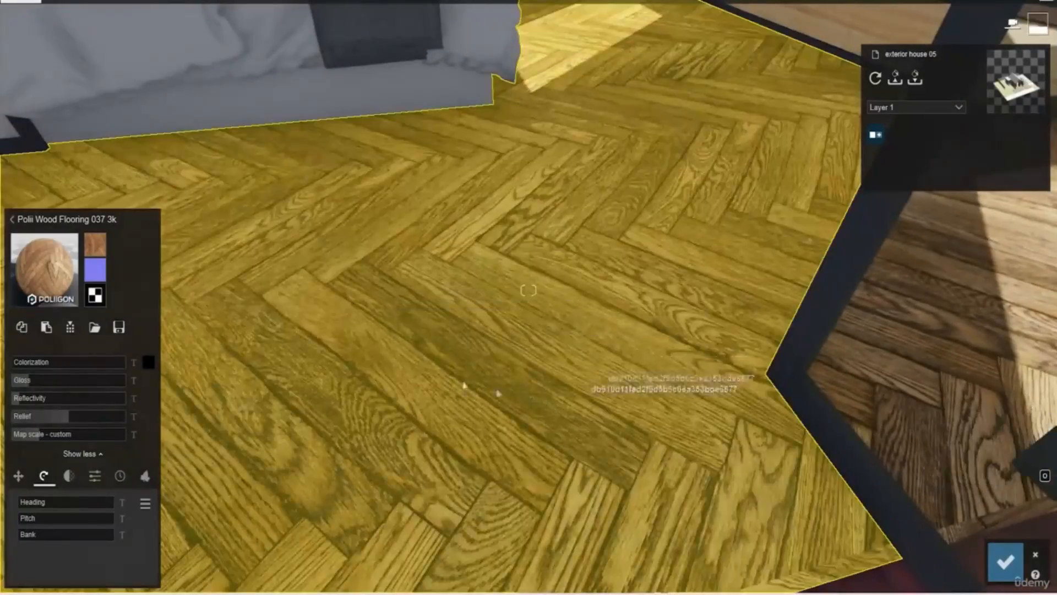
key(s)
right_drag(552, 393, 331, 231)
key(w)
key(s)
right_drag(683, 397, 534, 243)
key(w)
Assign Concrete 018 1024 from the outdoor concrete materials to the exterior side wall of the house
key(s)
key(d)
key(w)
key(w)
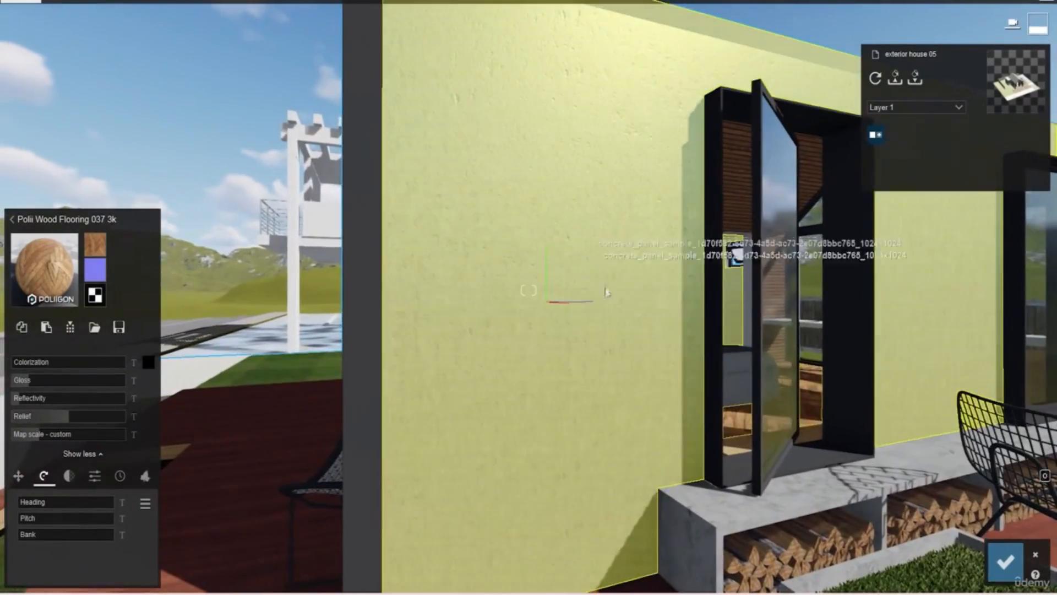
click(596, 313)
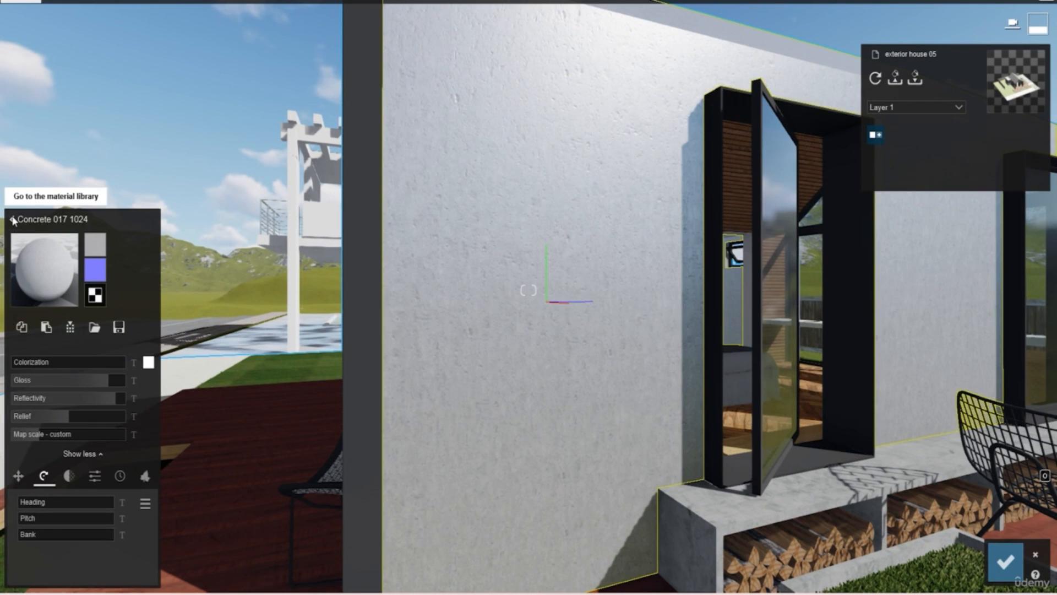
click(13, 219)
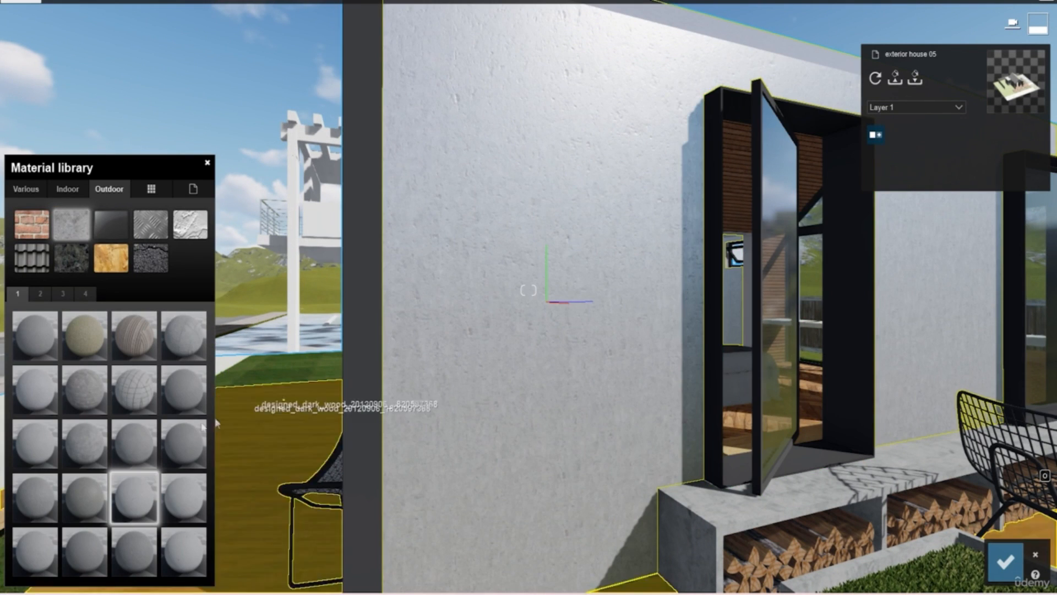
click(184, 498)
Tint the concrete side wall light grey with a colorization of about 0.5
right_drag(510, 316, 464, 338)
key(w)
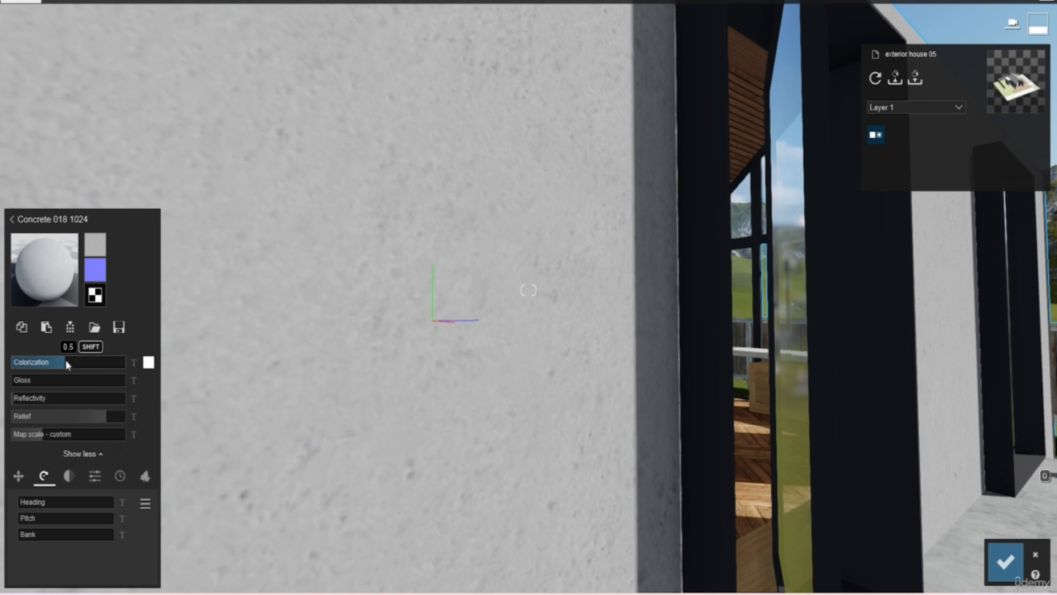
click(148, 362)
click(172, 388)
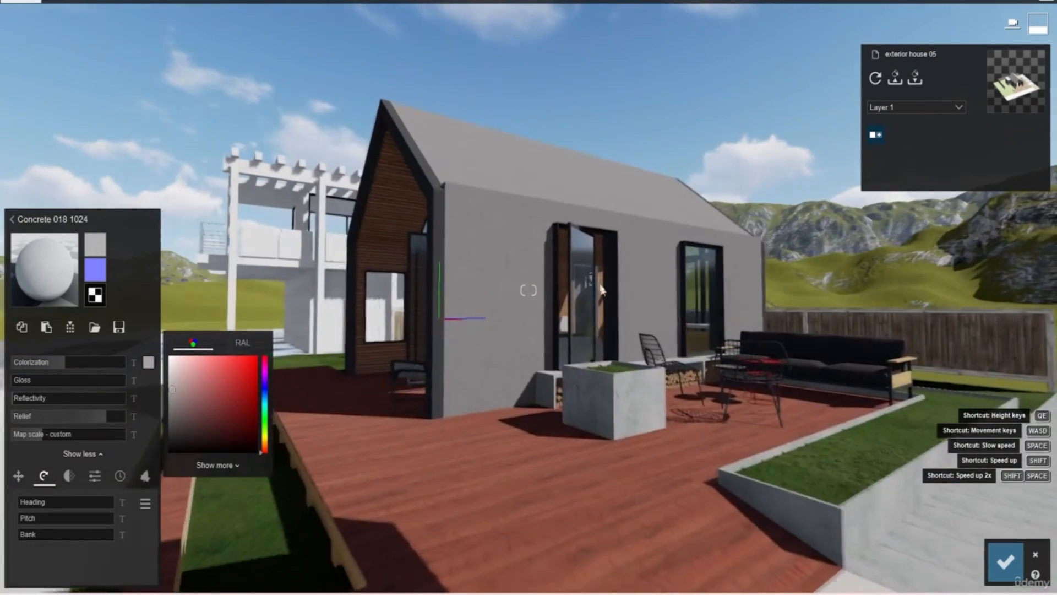
Assign Evermotion Cobblestone 004 2048 from the outdoor stone materials to the driveway in front of the deck
key(d)
key(s)
right_drag(529, 290, 528, 440)
key(w)
key(q)
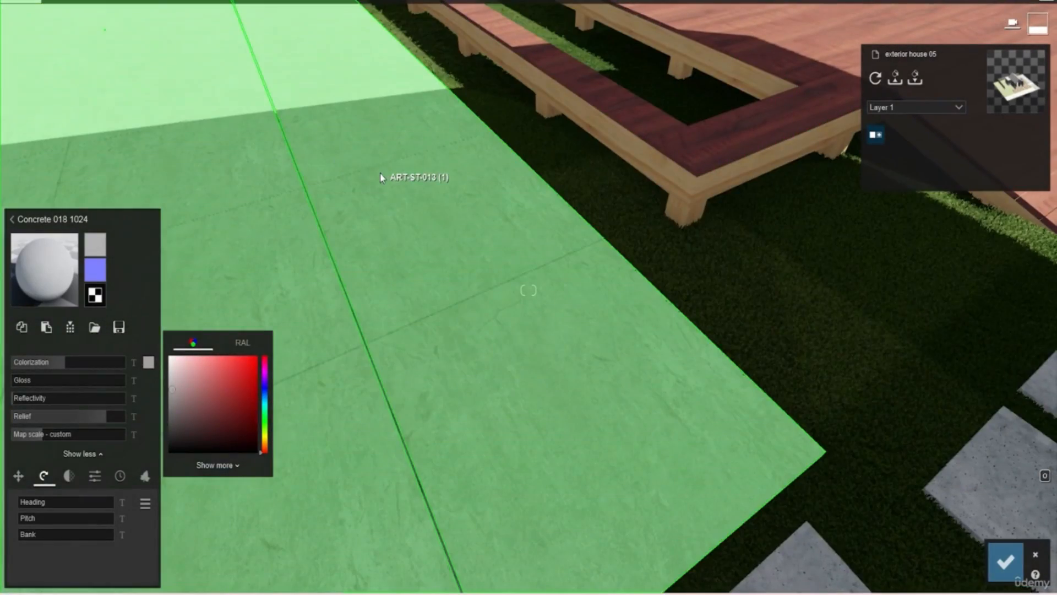
click(382, 177)
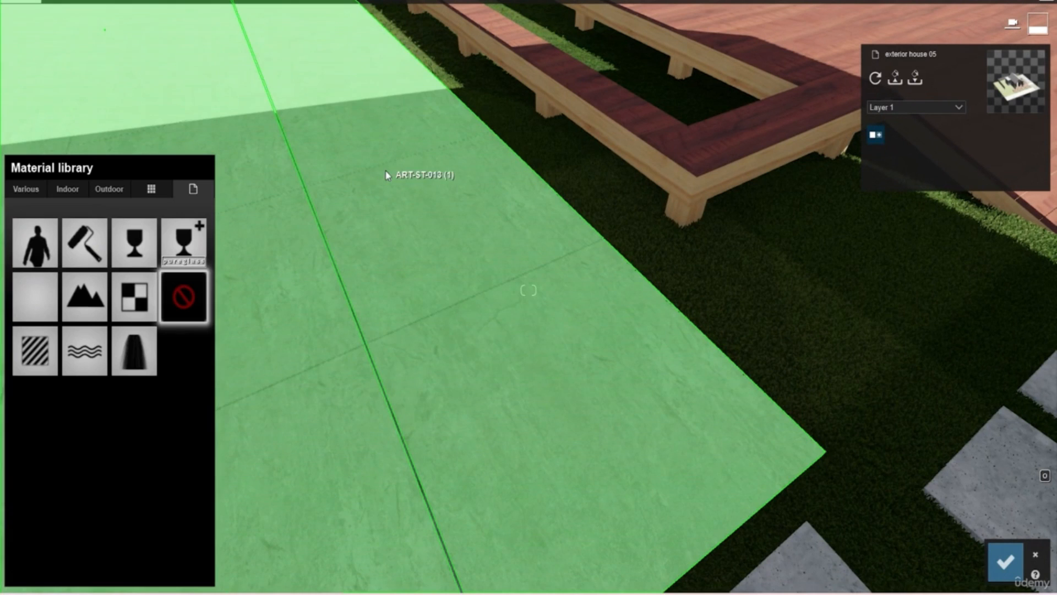
click(109, 188)
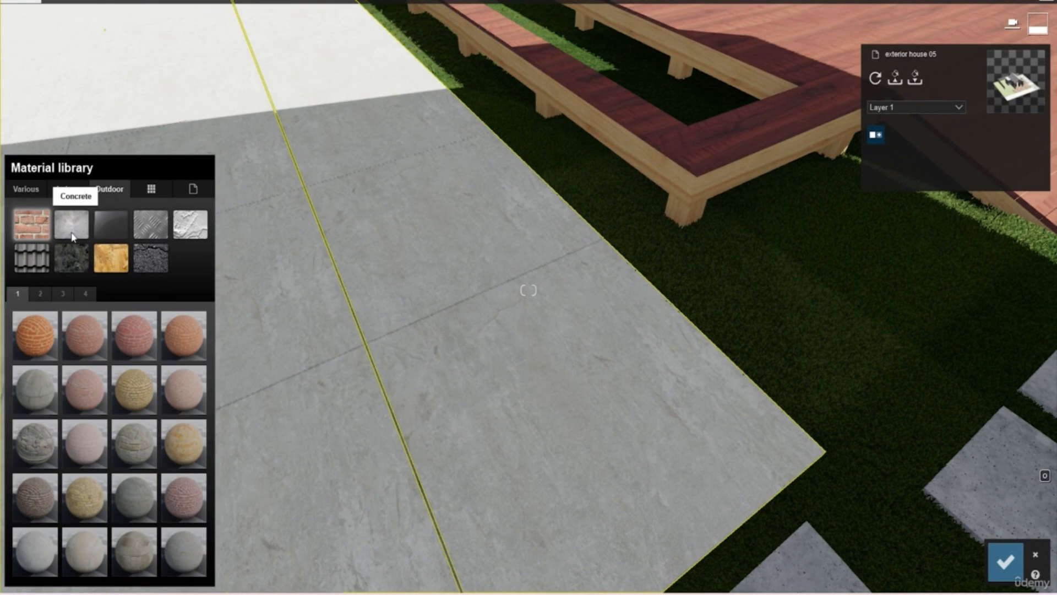
click(73, 256)
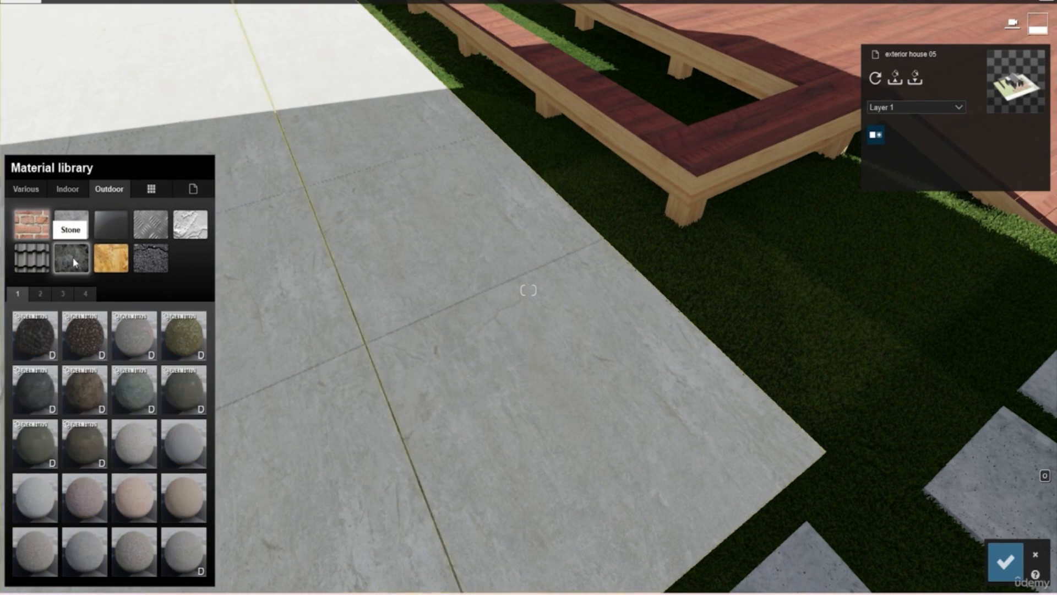
click(190, 343)
Adjust the driveway cobblestone's colorization to about 0.5
right_drag(429, 110, 386, 123)
right_drag(528, 290, 710, 319)
key(s)
key(a)
drag(69, 351, 122, 347)
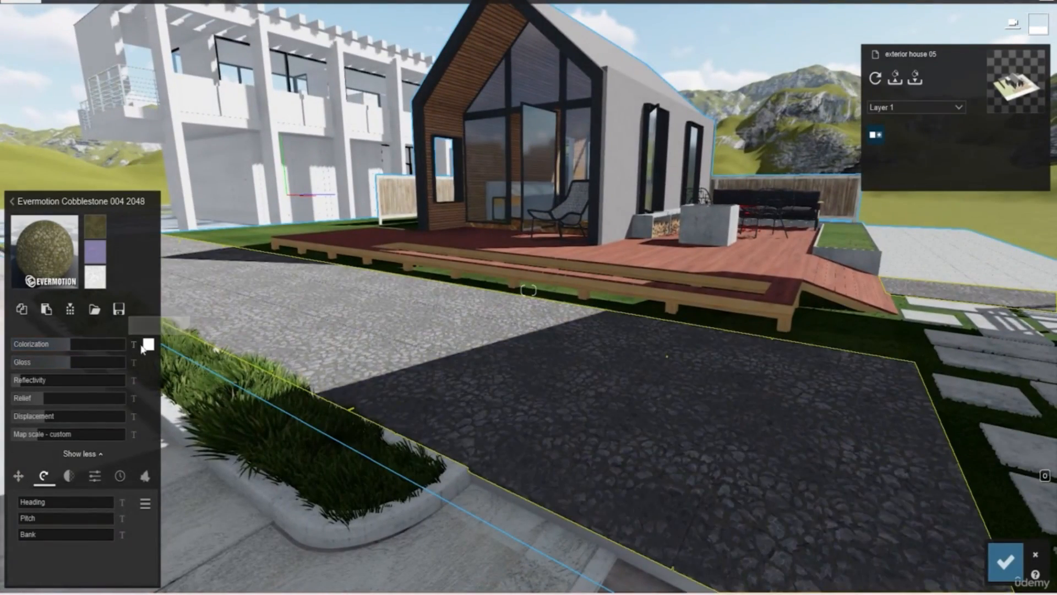
Replace the driveway's cobblestone with Pavement Stone 001 1024 from the outdoor stone materials
key(s)
key(w)
right_drag(585, 316, 604, 368)
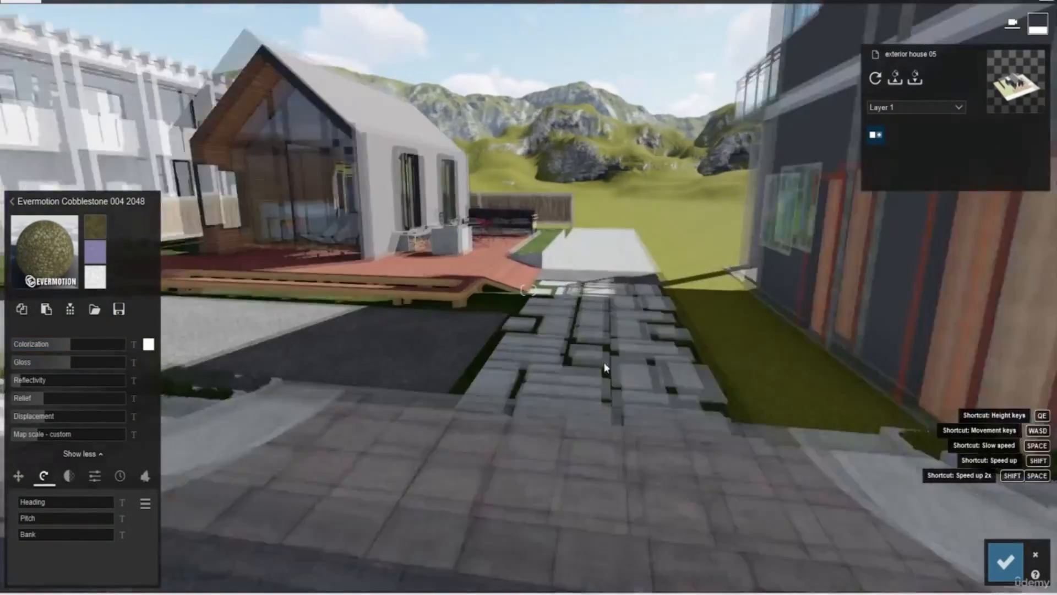
key(w)
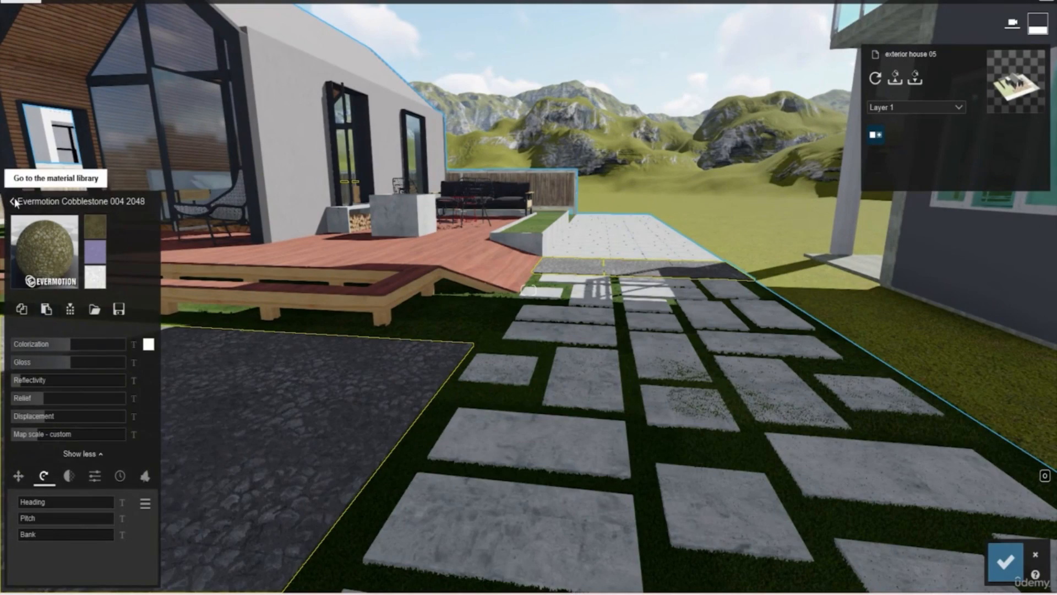
click(13, 201)
click(137, 445)
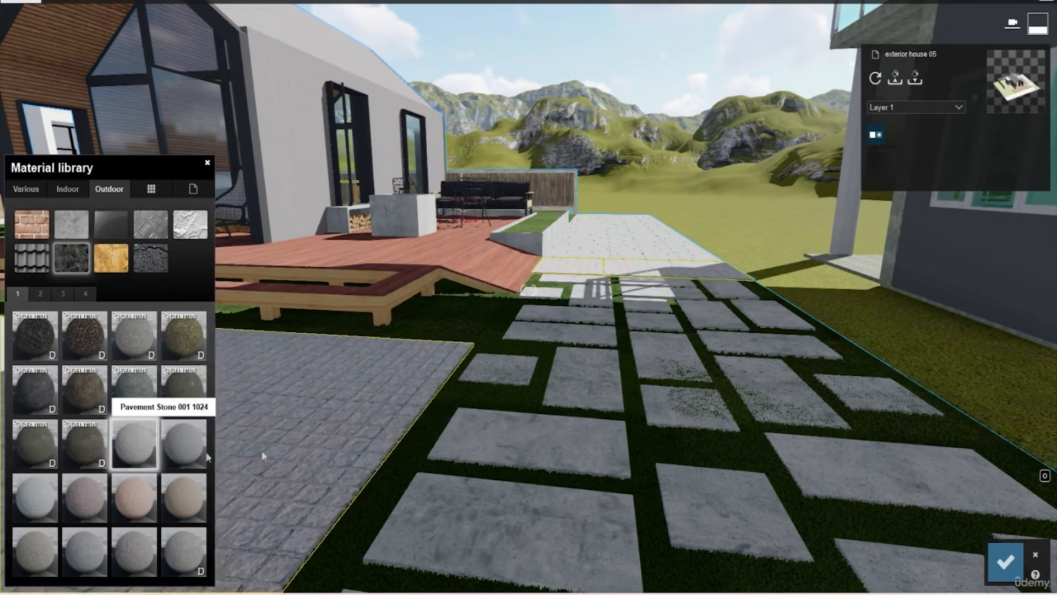
key(s)
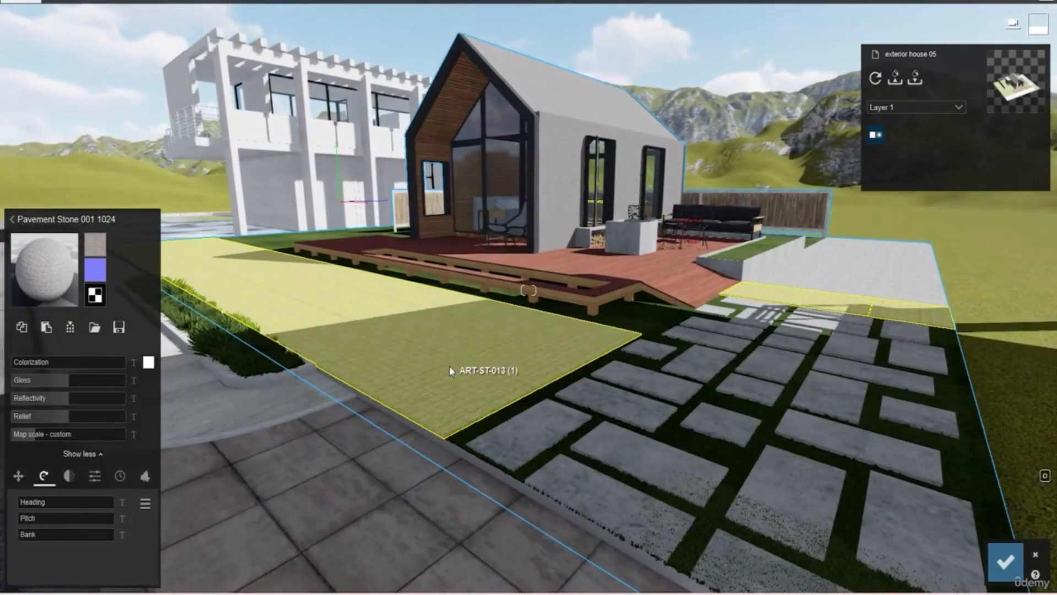
Change the driveway material to Pavement Stone 011 2048 and set its displacement to about 0.5
click(11, 234)
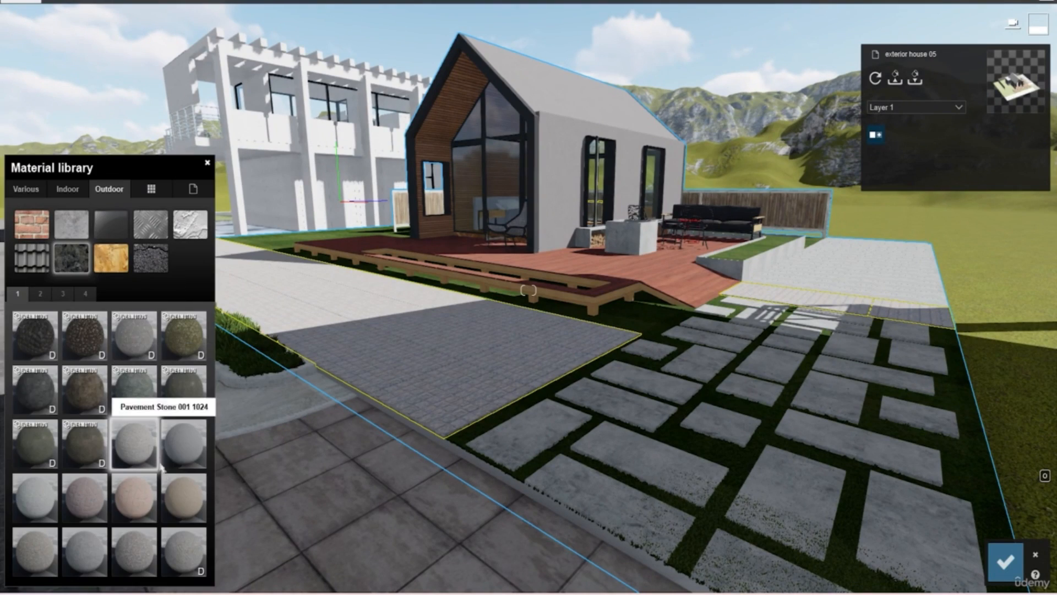
click(186, 547)
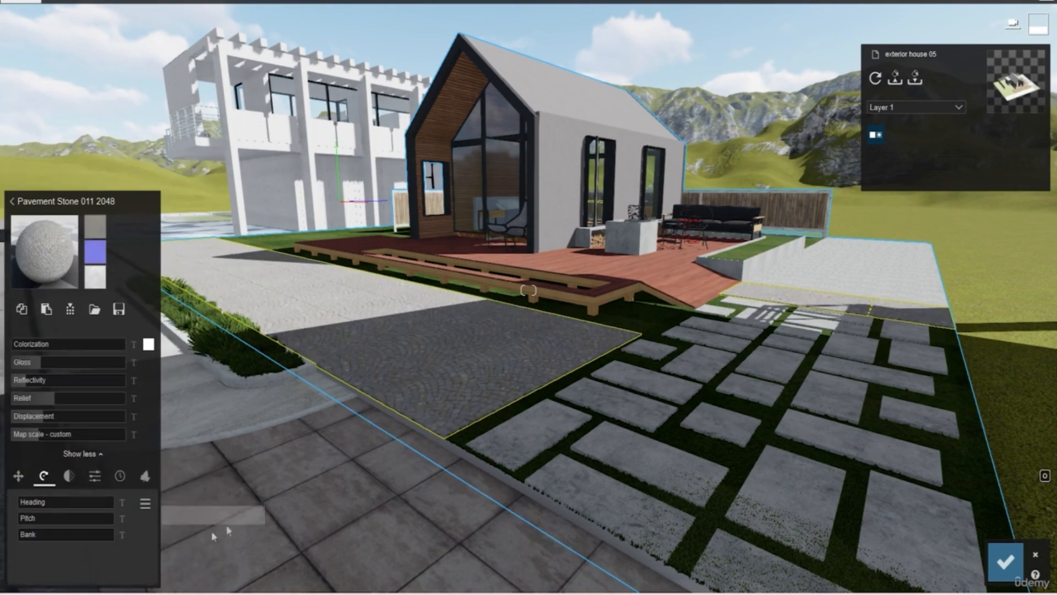
key(w)
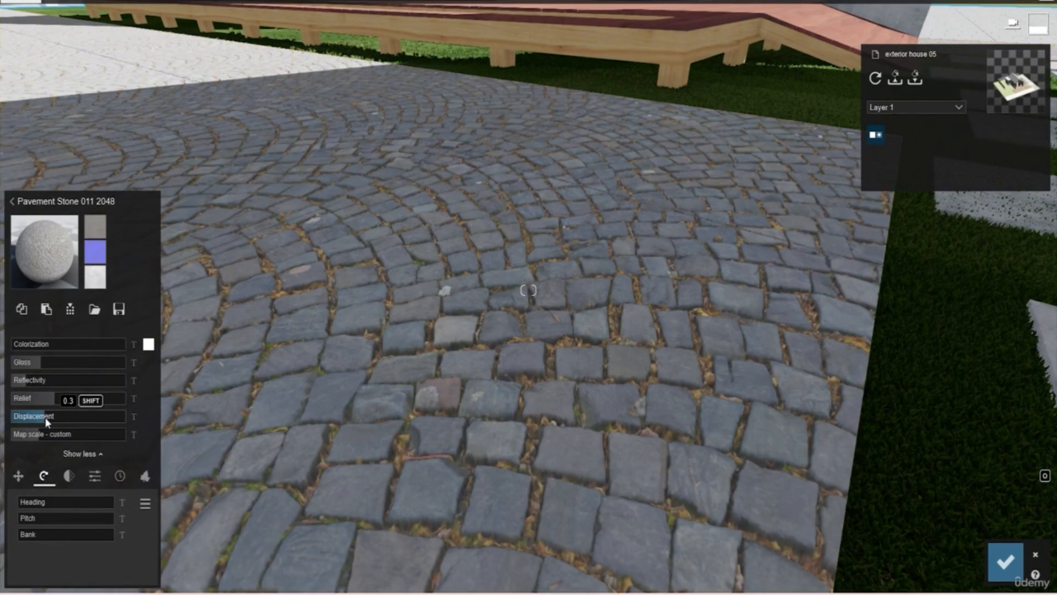
drag(57, 419, 121, 435)
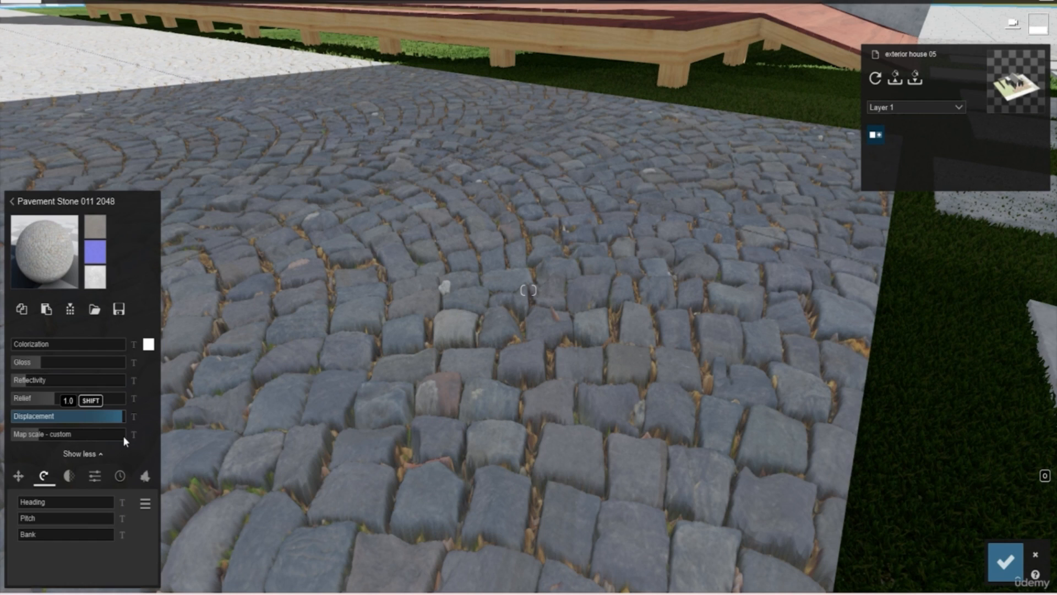
drag(123, 435, 82, 433)
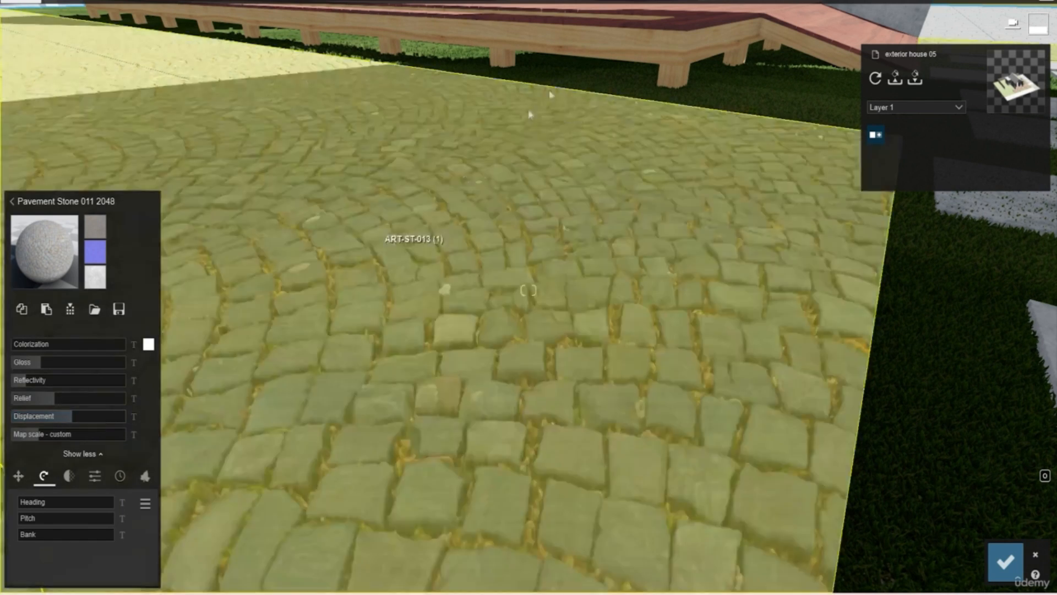
Examine the driveway paving and the house exterior from the street at several distances and angles
key(s)
key(w)
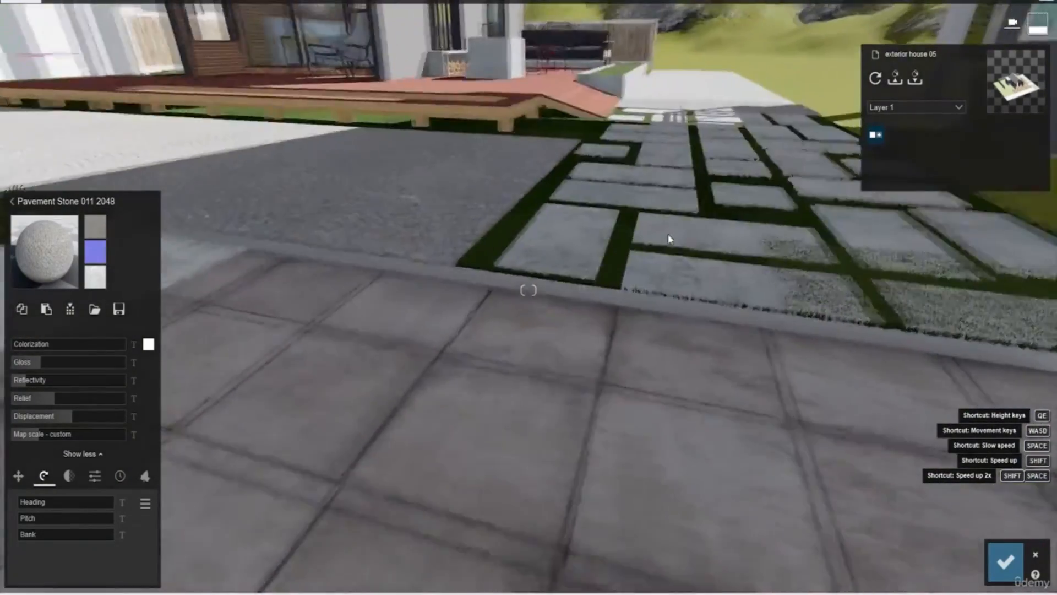
key(w)
right_drag(674, 375, 653, 339)
key(w)
right_drag(474, 342, 597, 409)
key(s)
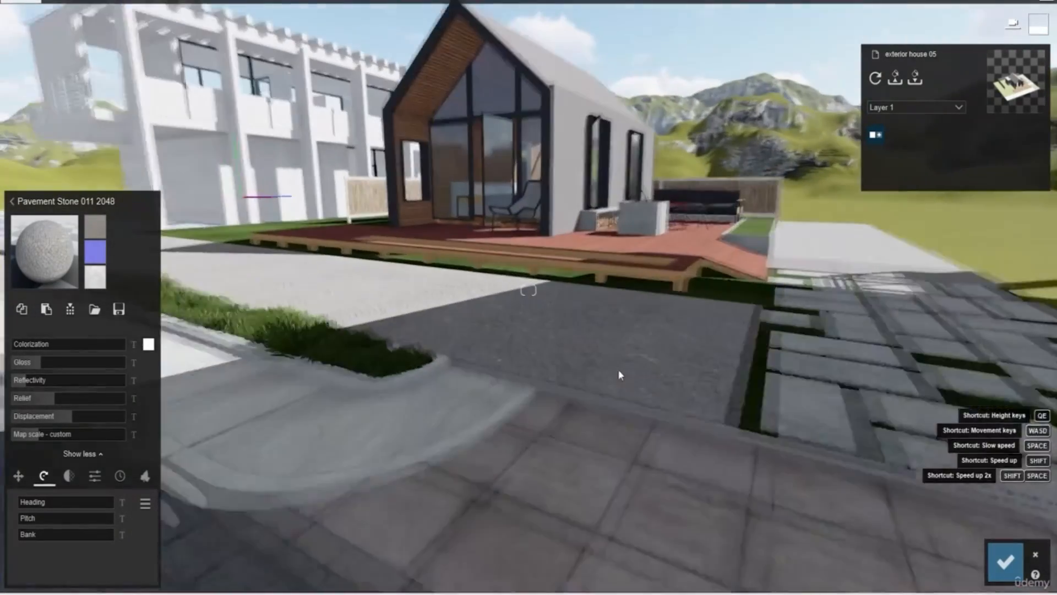
key(s)
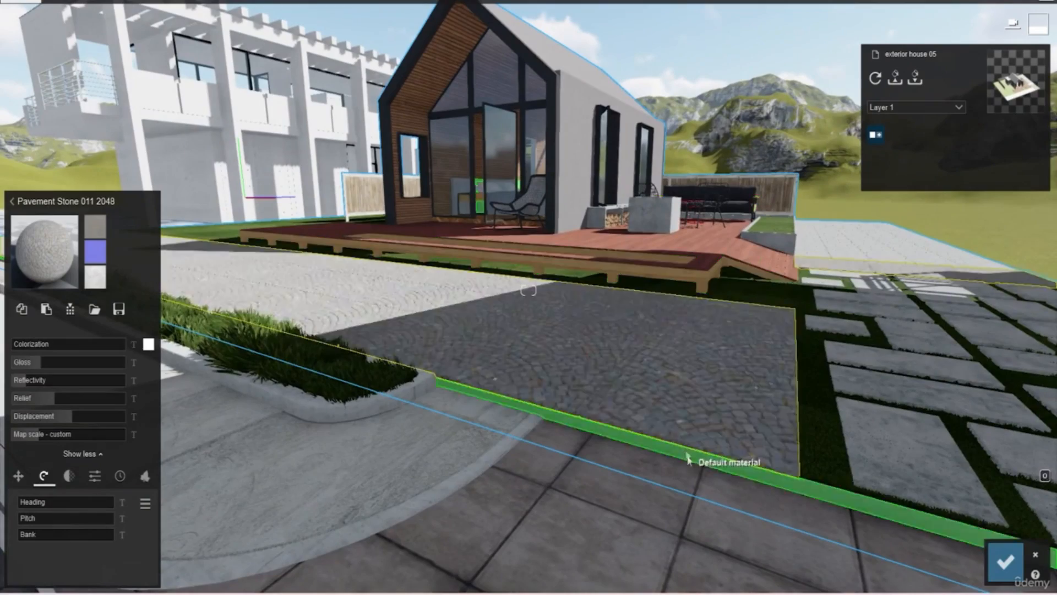
key(w)
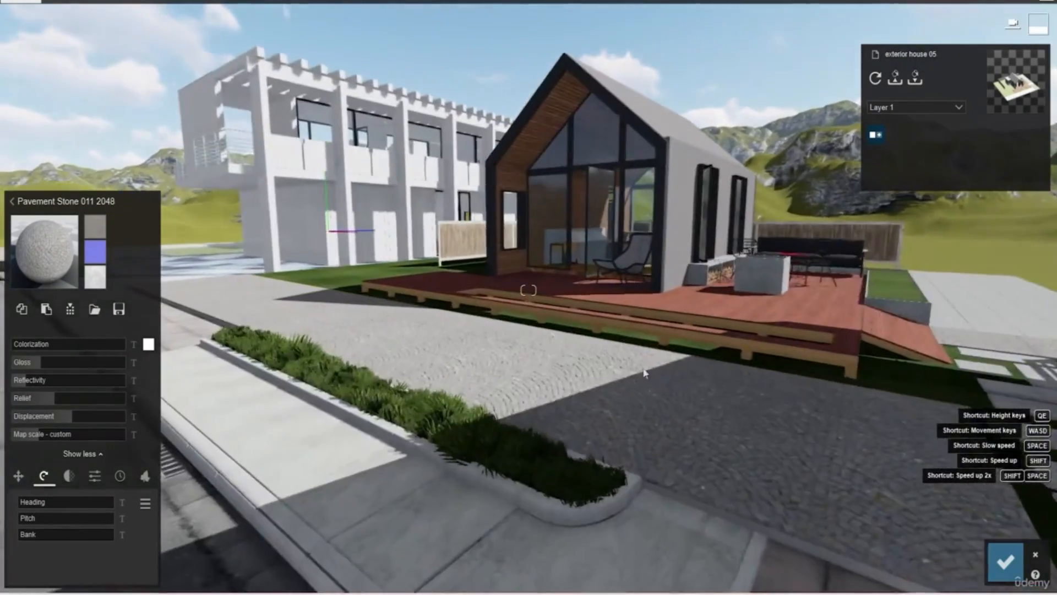
right_drag(644, 371, 444, 306)
key(s)
key(w)
right_drag(440, 365, 491, 384)
key(s)
key(d)
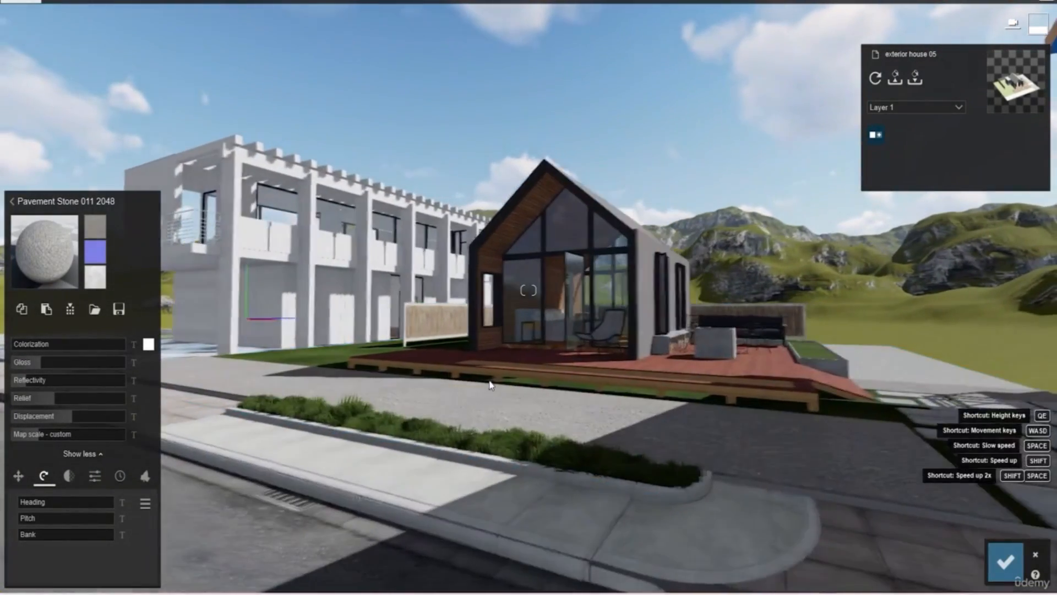
key(w)
key(s)
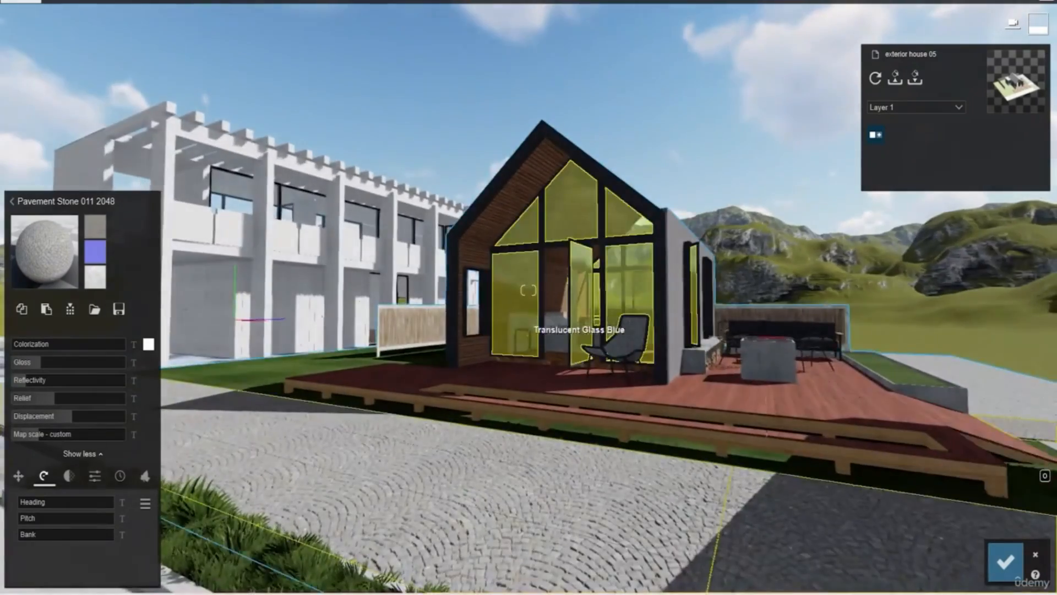
Assign Carpet 001 2048 from the indoor fabric materials to the duvet on the bedroom bed
key(w)
key(w)
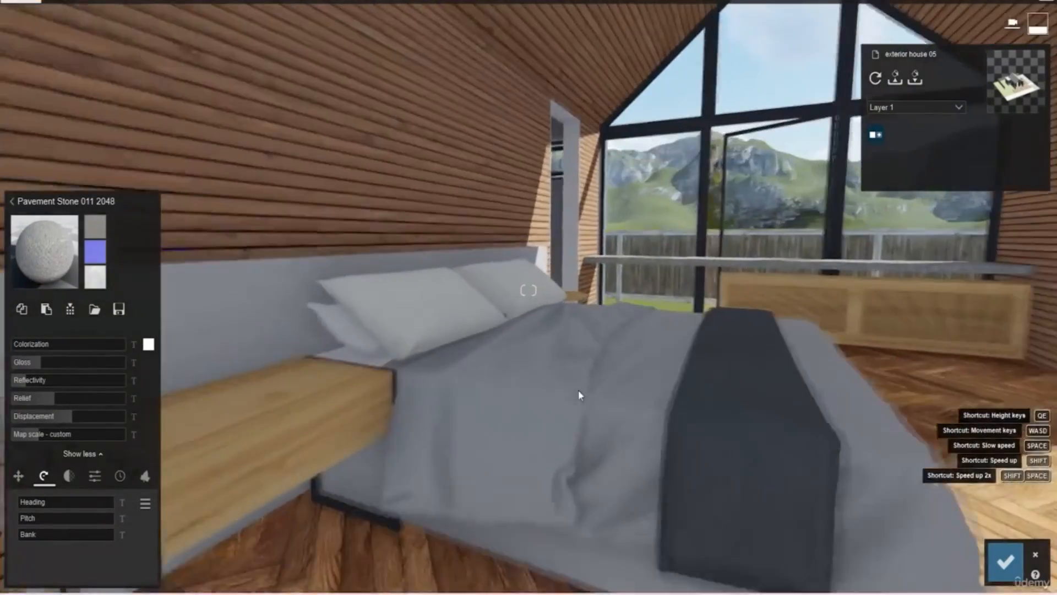
right_drag(578, 394, 644, 323)
click(628, 262)
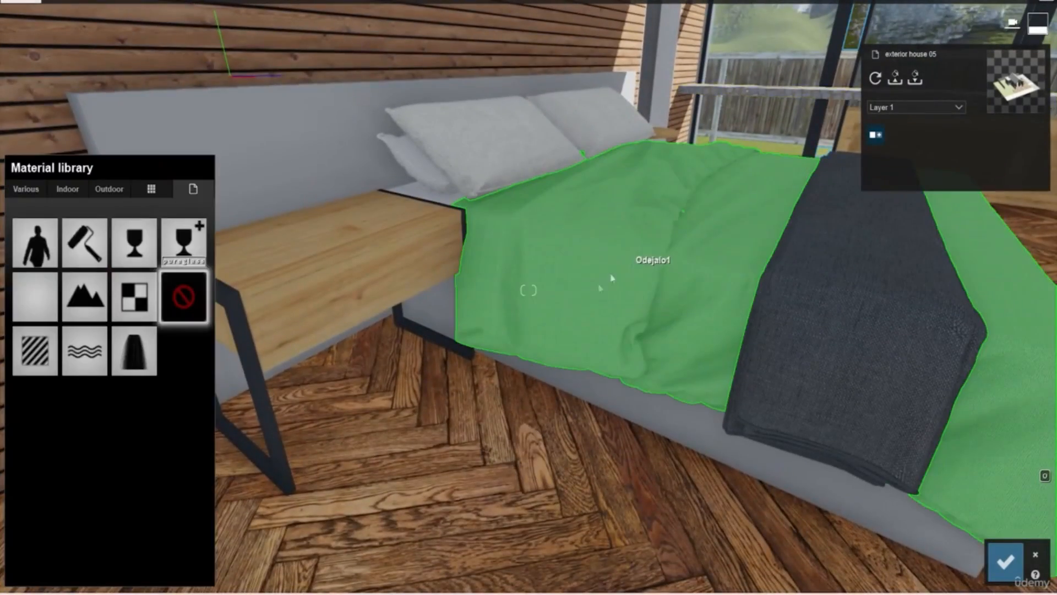
click(75, 189)
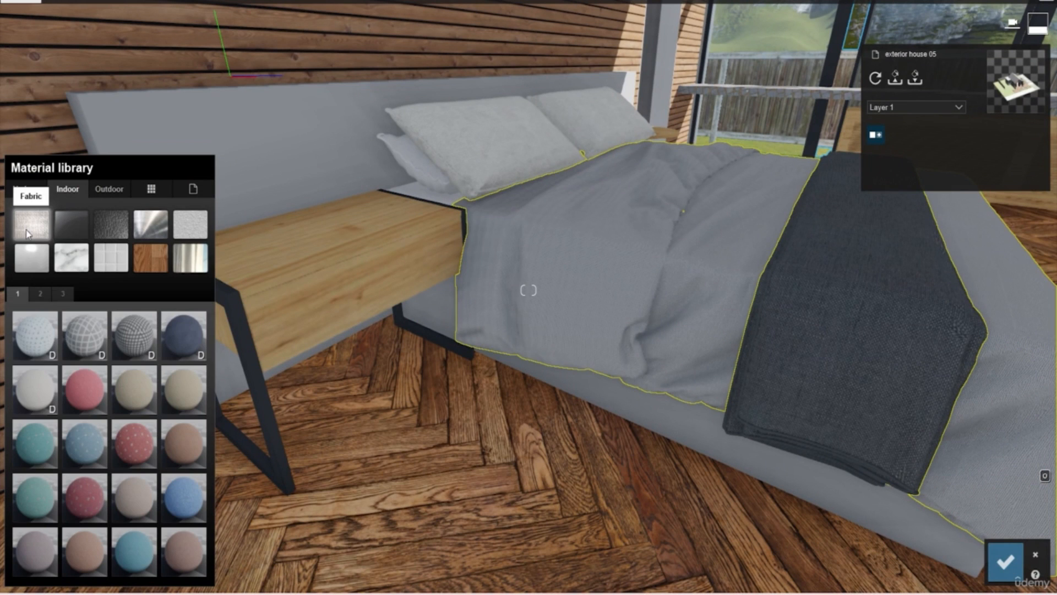
click(37, 356)
Reduce the duvet material's displacement to 0 and slightly rotate its texture heading
key(w)
right_drag(640, 243, 461, 328)
key(w)
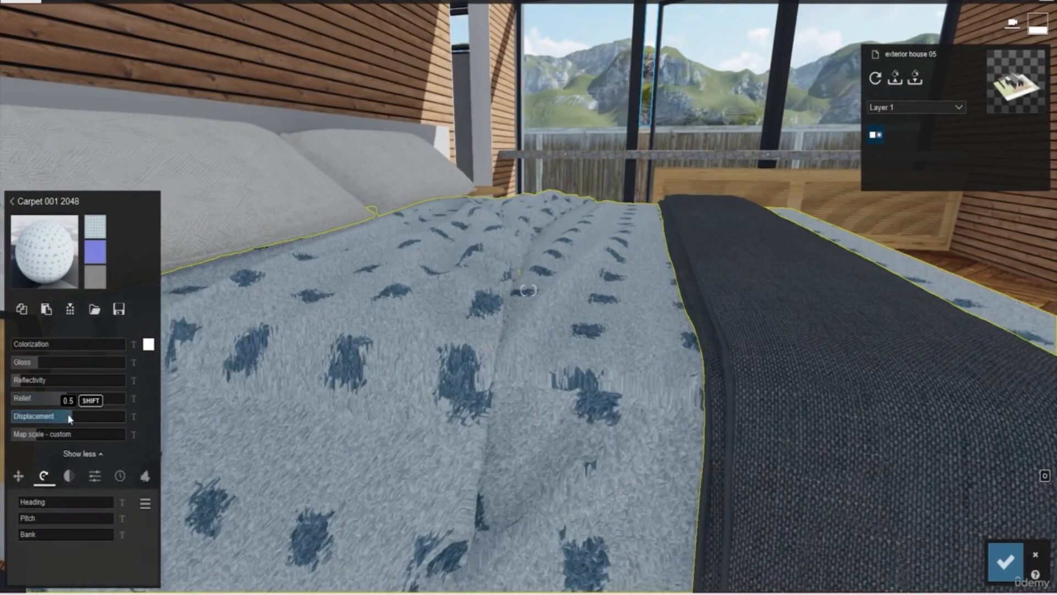
drag(70, 419, 6, 424)
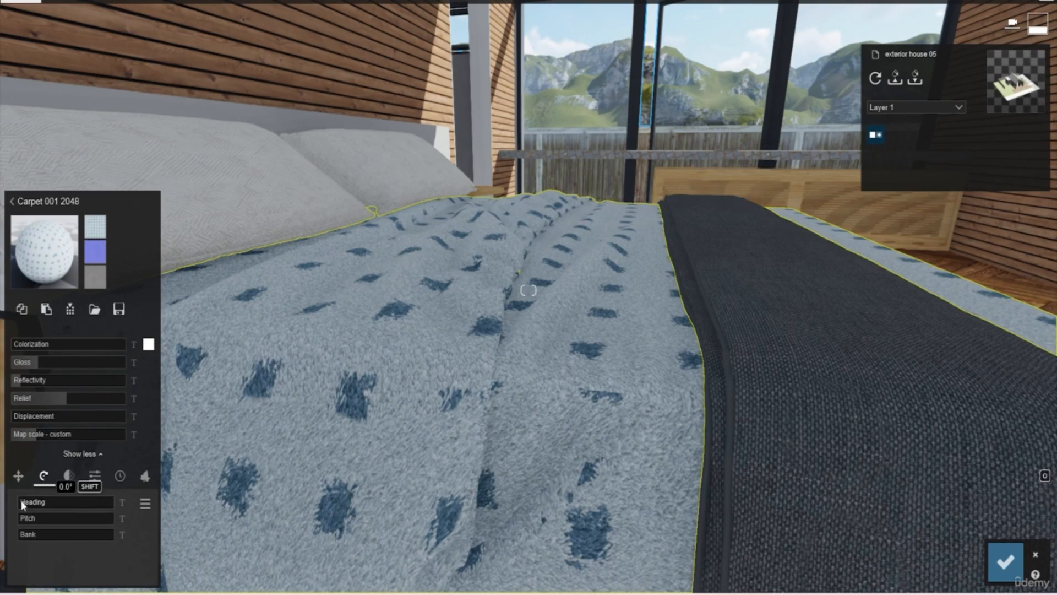
drag(28, 501, 32, 505)
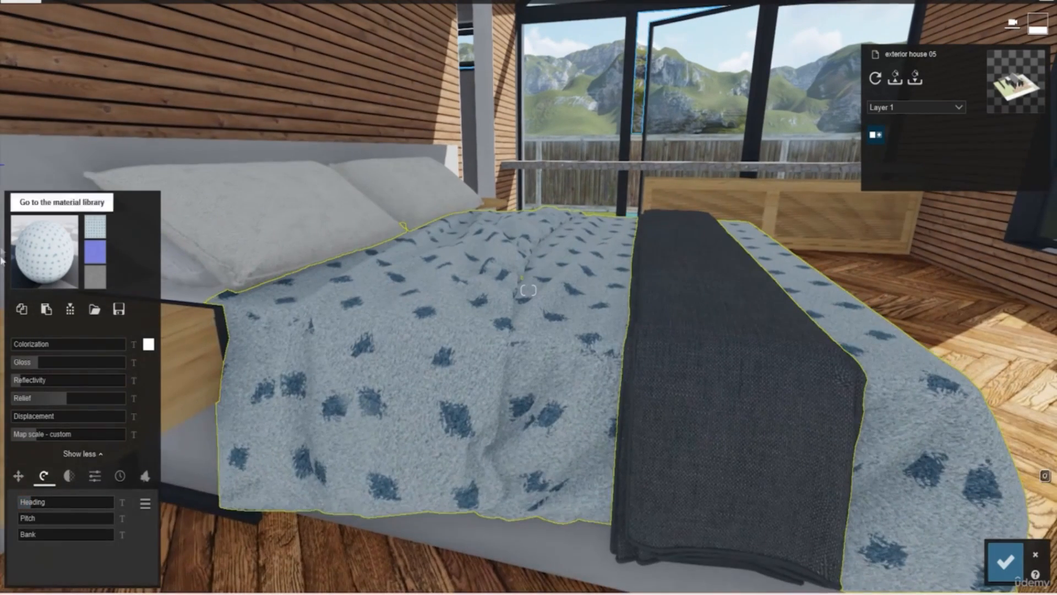
Assign Polii Fabric SuedePatchy 001 2K from the indoor fabric materials to the front pillows on the bed
click(26, 207)
drag(30, 214, 277, 237)
click(59, 193)
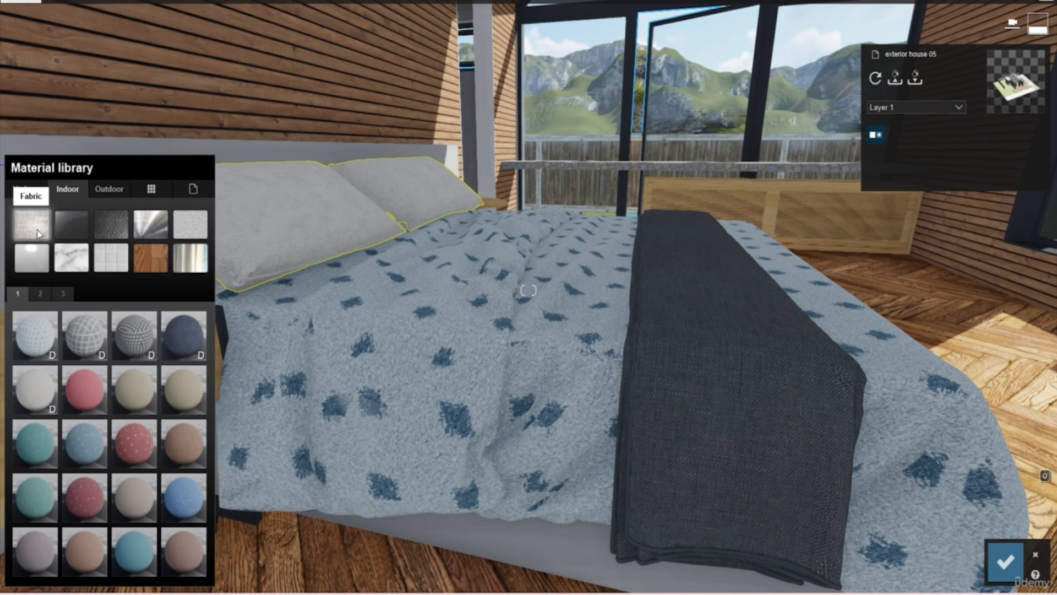
click(40, 295)
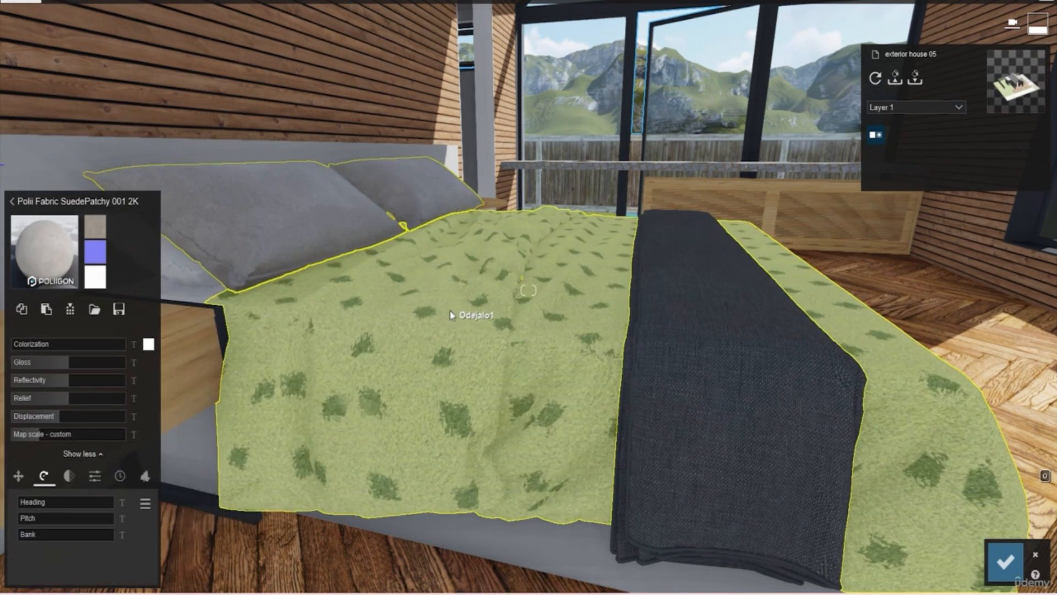
Whiten the front pillows by raising their white colorization to about 0.9
mouse_move(450, 314)
right_down()
mouse_move(523, 294)
mouse_move(444, 329)
right_up()
drag(65, 344, 119, 345)
scroll(366, 270, down, 2)
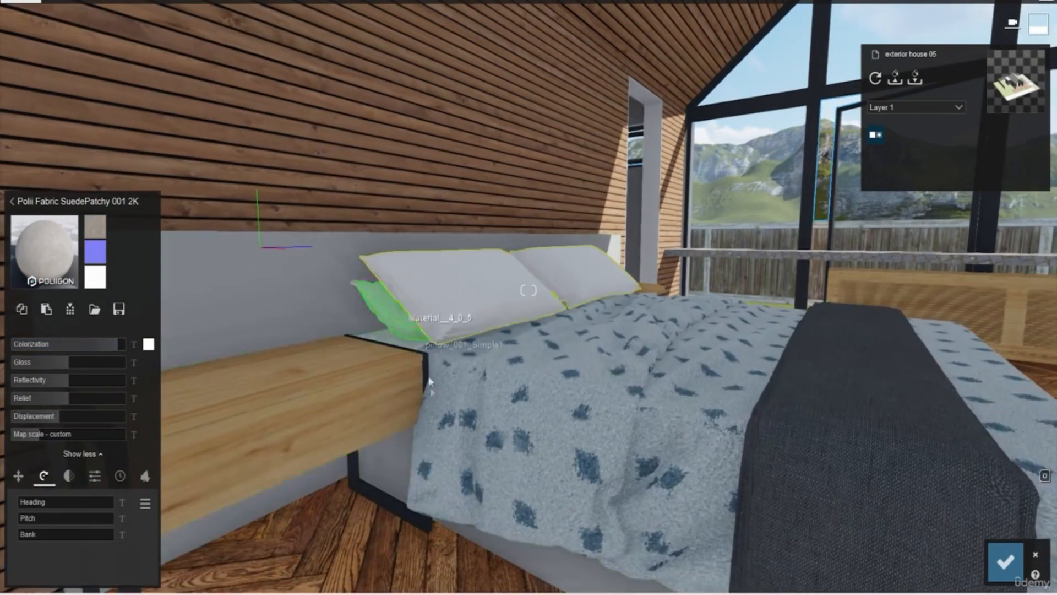
Copy the front pillows' suede fabric material and paste it onto the bed's headboard, base and rear pillows
click(386, 466)
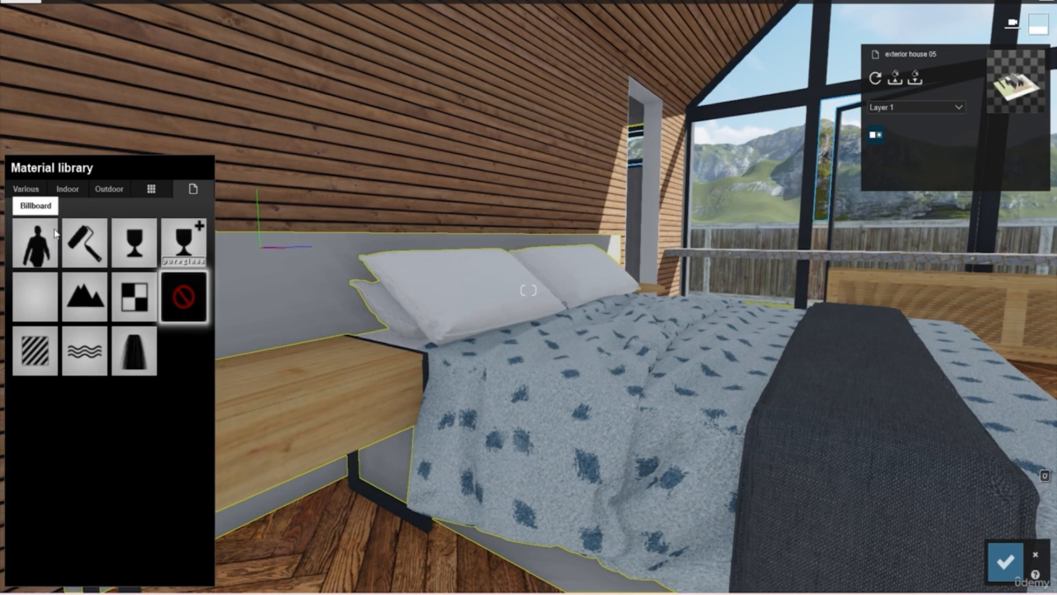
click(435, 286)
click(21, 309)
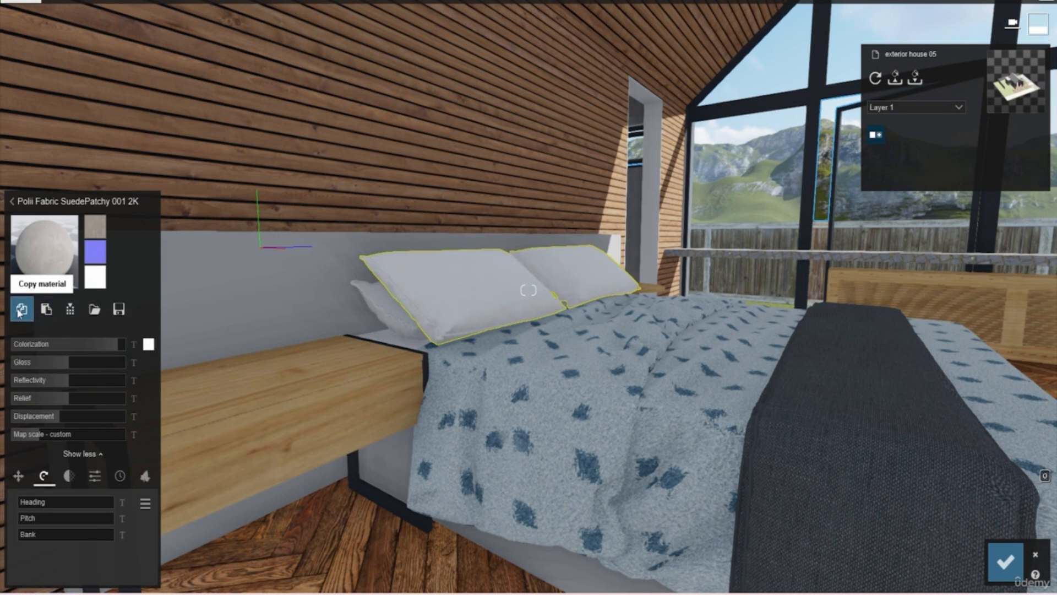
click(385, 461)
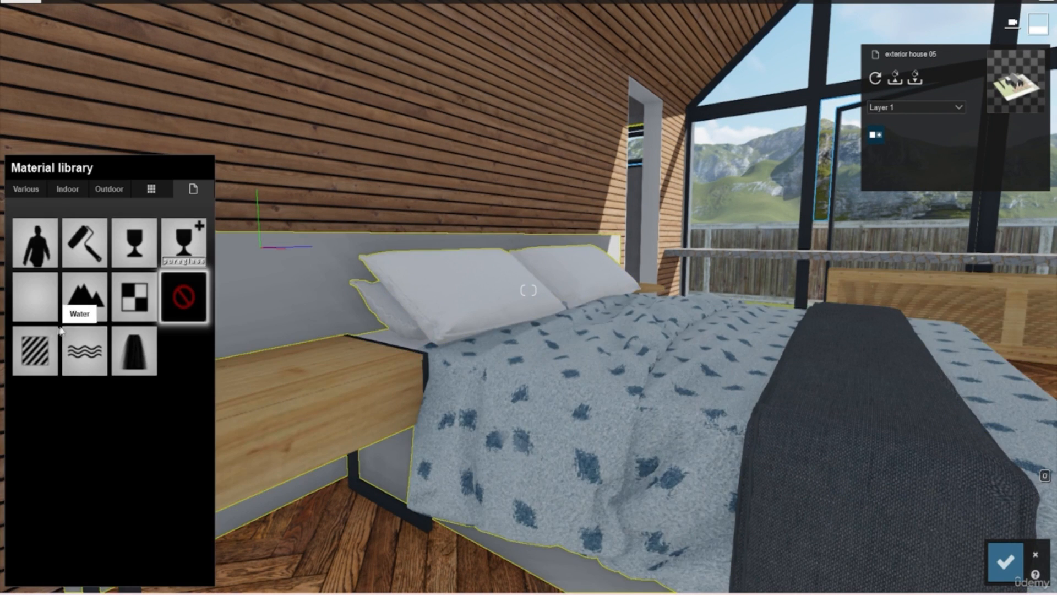
click(49, 354)
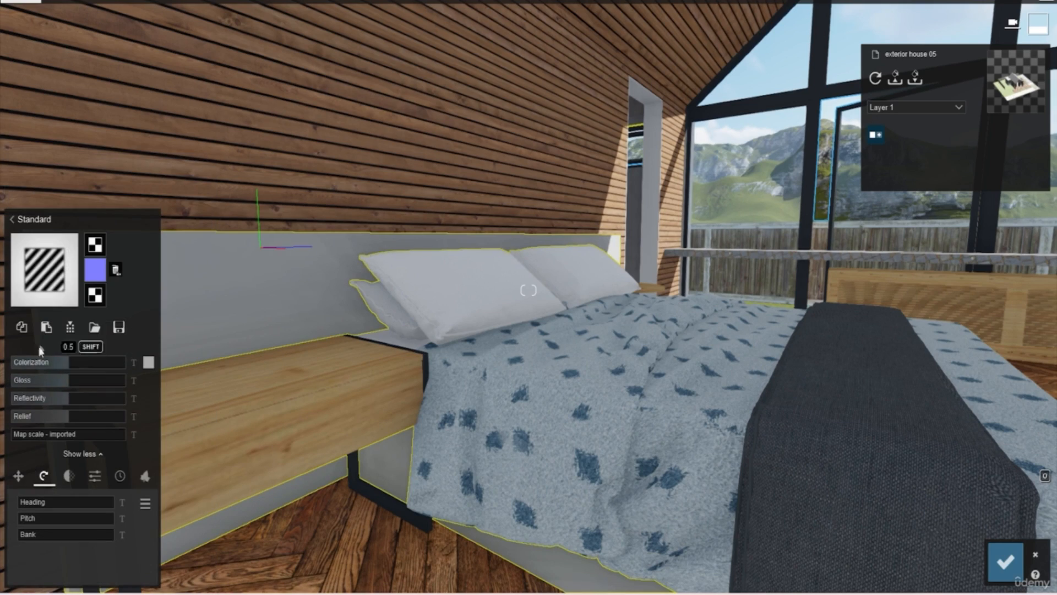
click(46, 327)
Paste the copied white suede fabric material onto the dark throw lying across the bed
key(s)
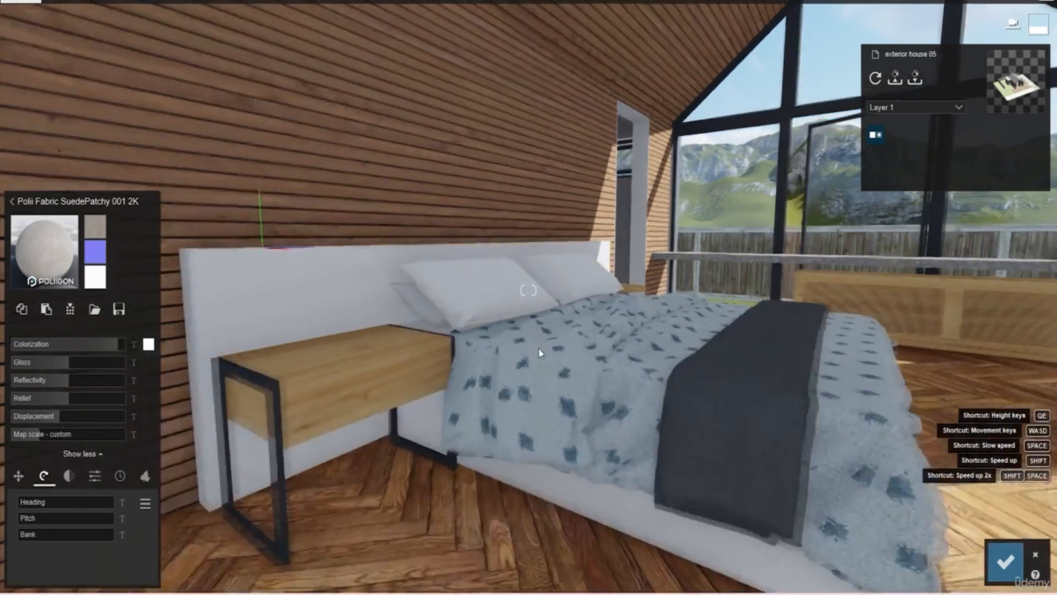
key(s)
key(d)
right_drag(538, 368, 535, 364)
key(w)
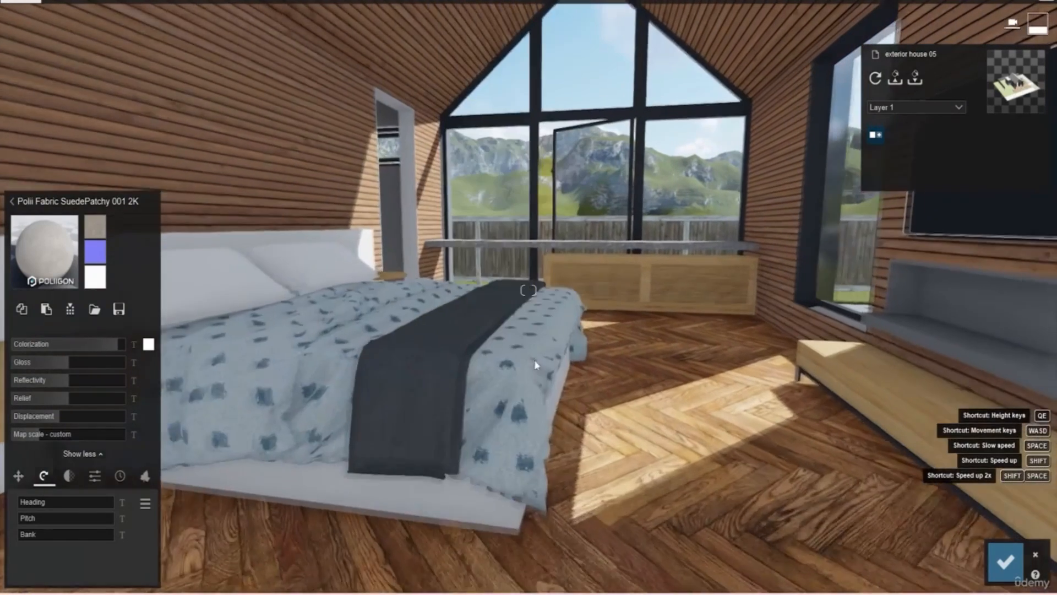
click(438, 364)
click(42, 367)
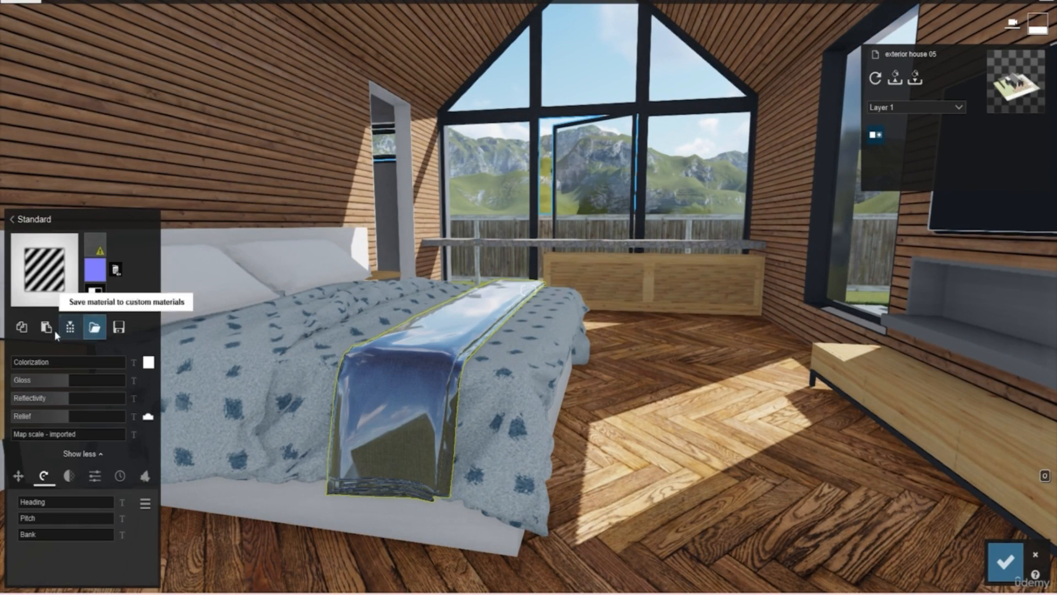
click(469, 365)
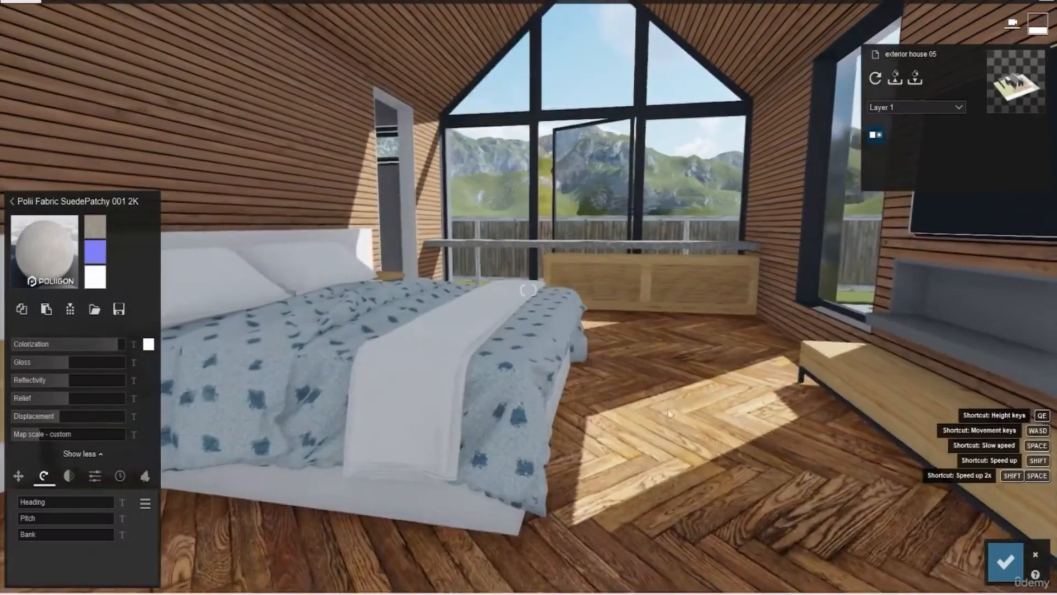
Assign Polii Wood Flooring 041 2k from the indoor wood materials to the light wood nightstand beside the bed
right_drag(669, 413, 633, 385)
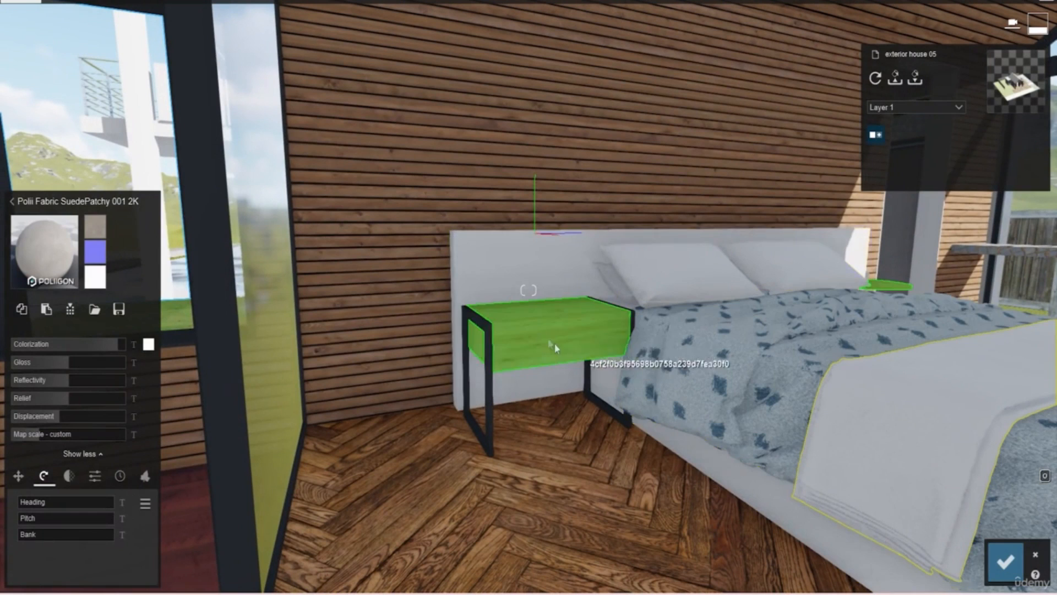
click(12, 201)
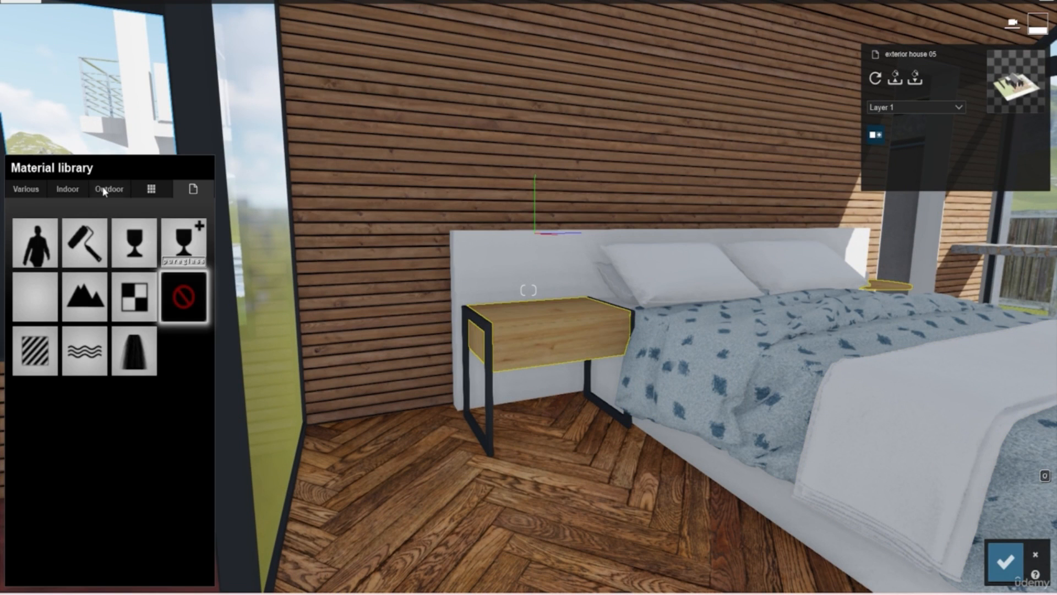
click(71, 191)
click(161, 264)
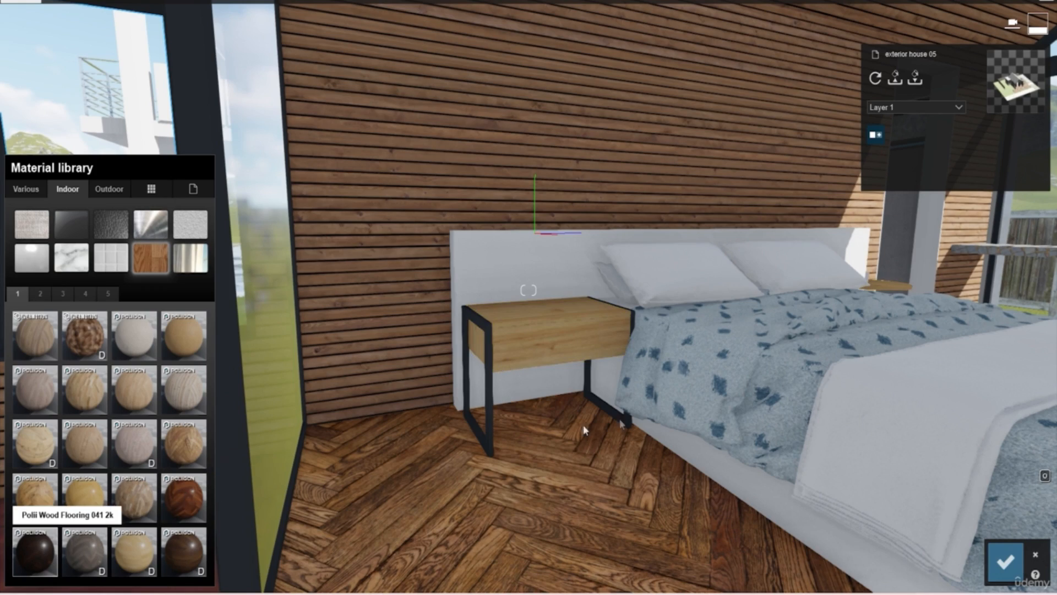
Reduce the gloss of the nightstand's dark wood material to 0.5
right_drag(540, 360, 675, 457)
key(w)
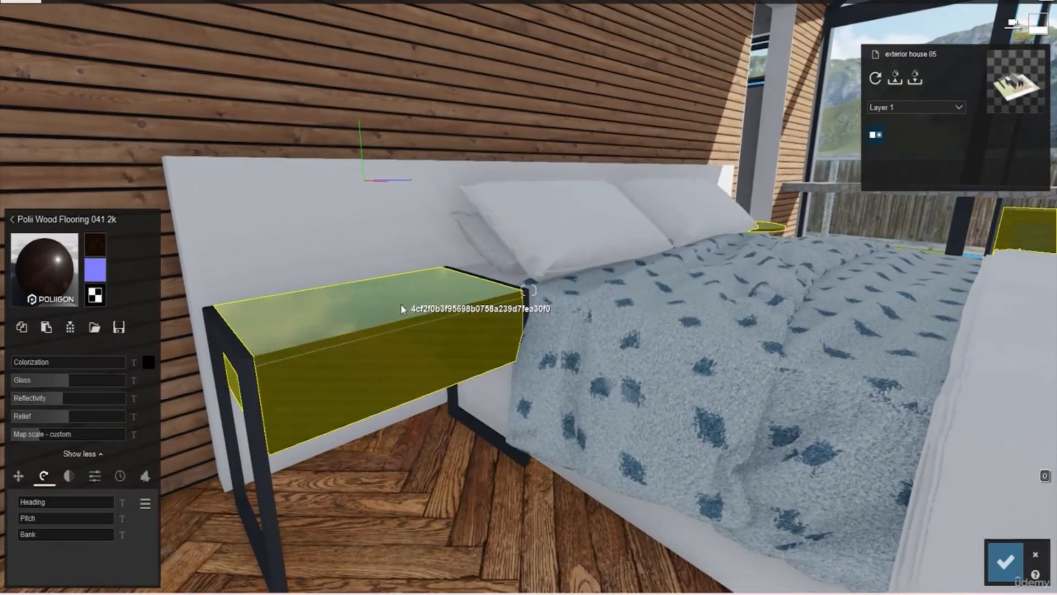
drag(50, 383, 42, 387)
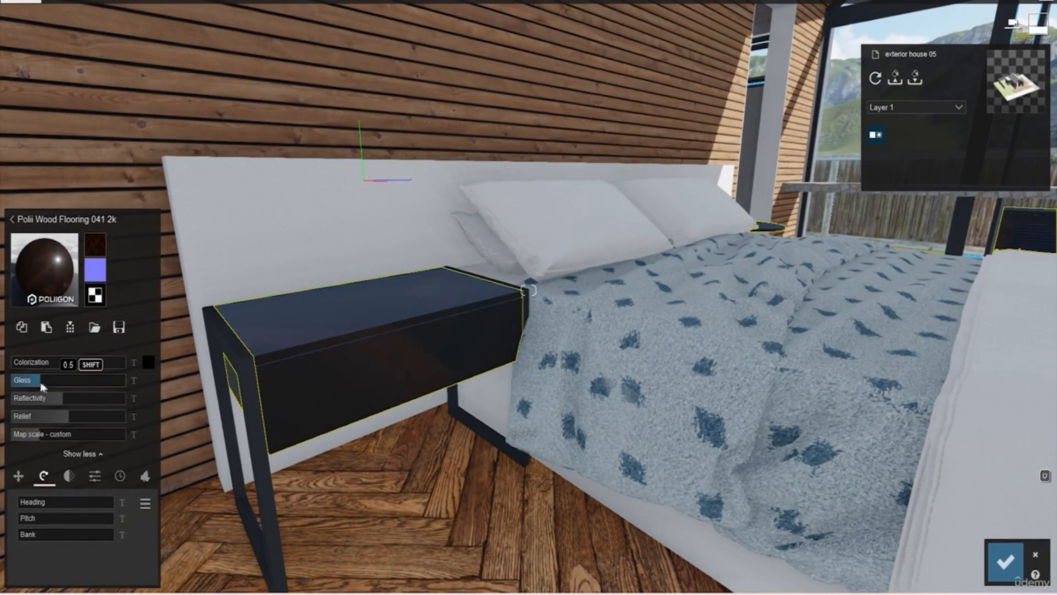
key(shift+s)
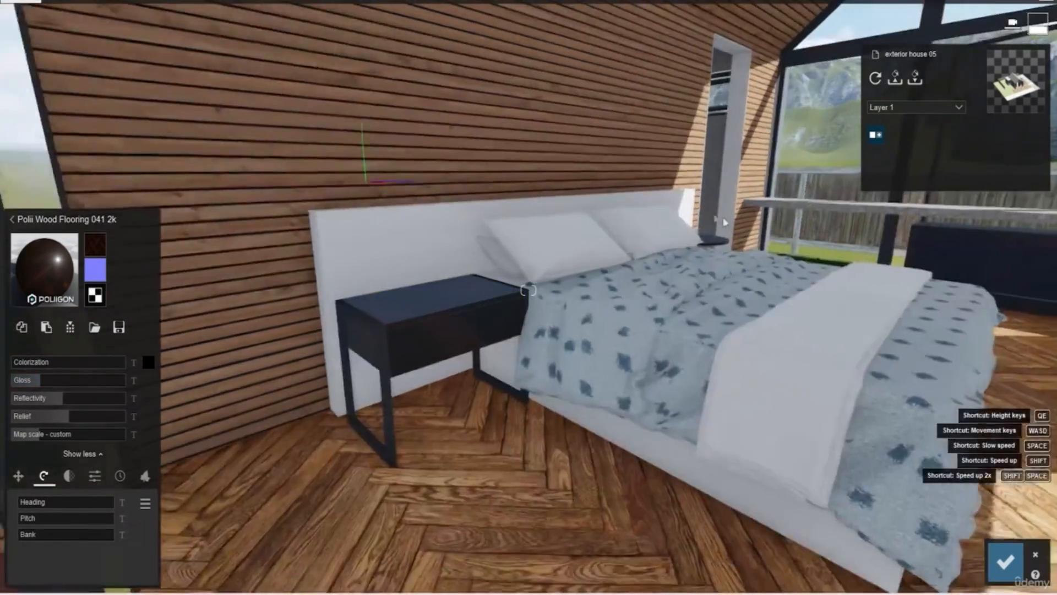
Add weathering of about half strength to the Concrete 018 1024 material on the house's exterior wall and roof
key(w)
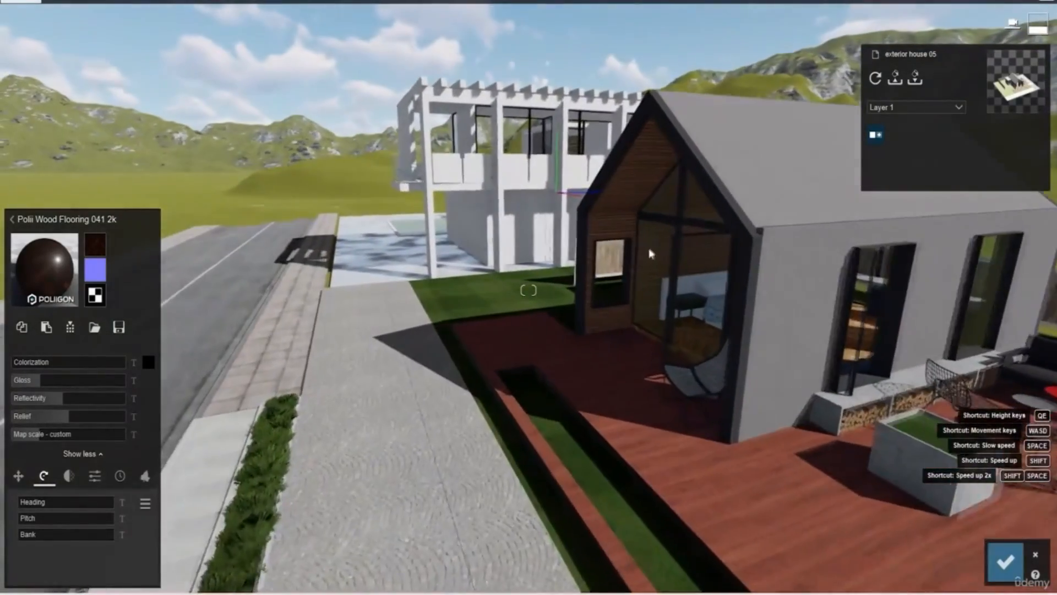
right_drag(688, 246, 504, 296)
key(w)
key(s)
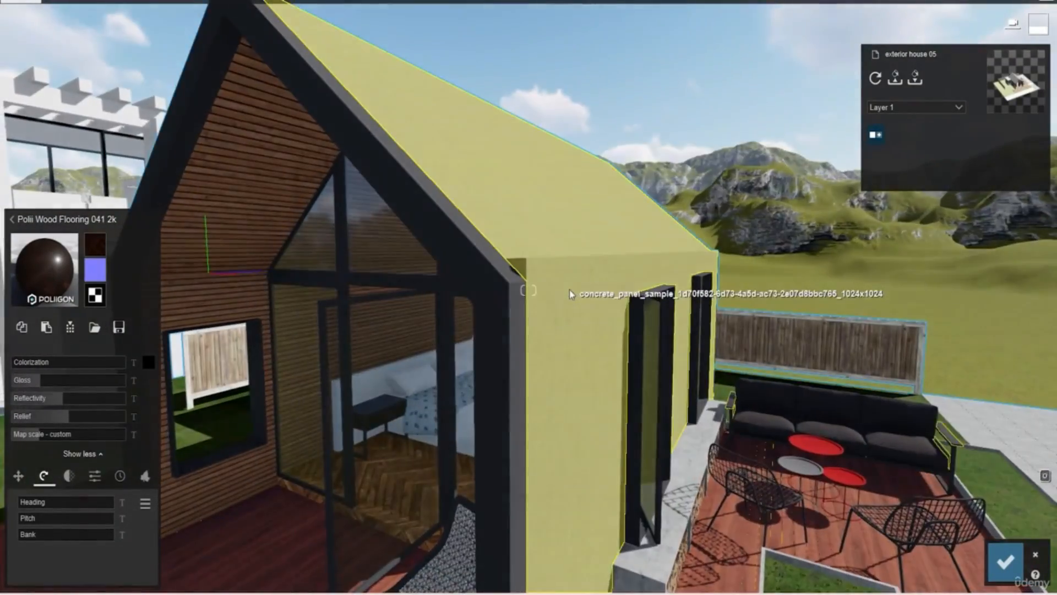
click(570, 290)
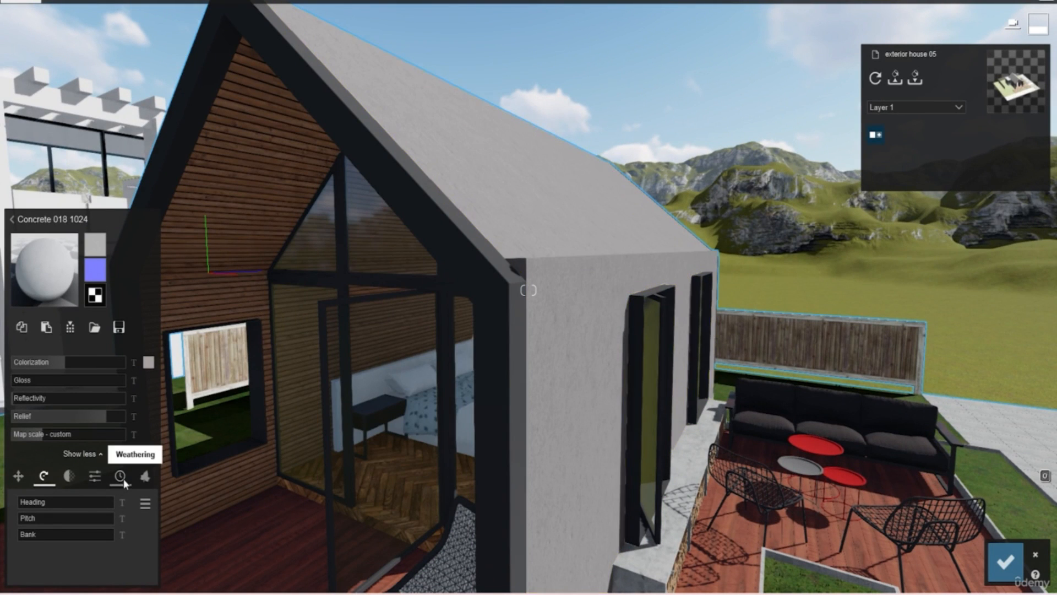
click(122, 477)
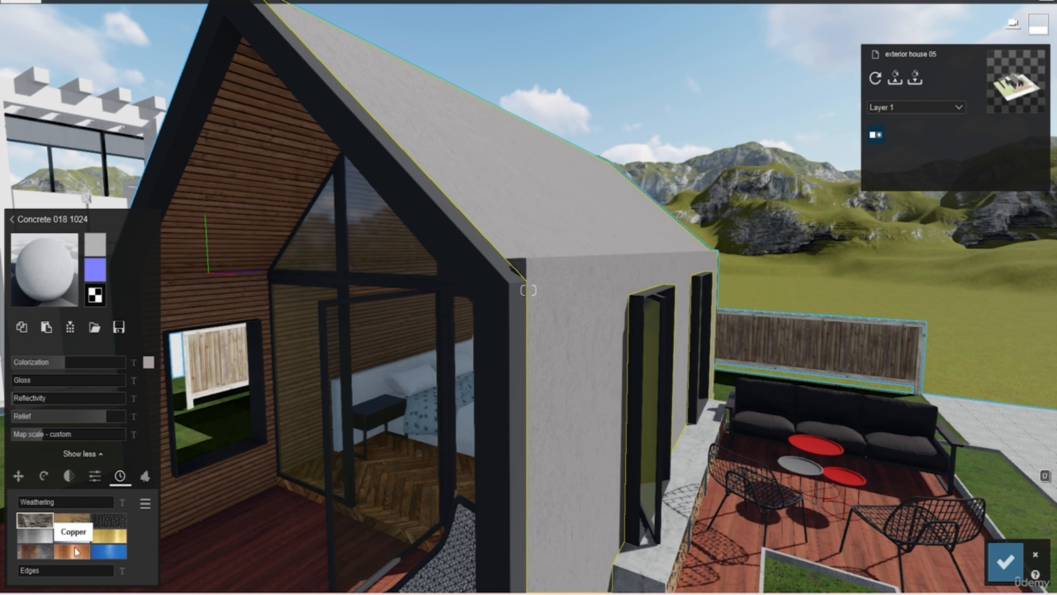
drag(23, 502, 65, 512)
Reduce the black exterior frame material's gloss to 0 and its reflectivity to 0.3
key(s)
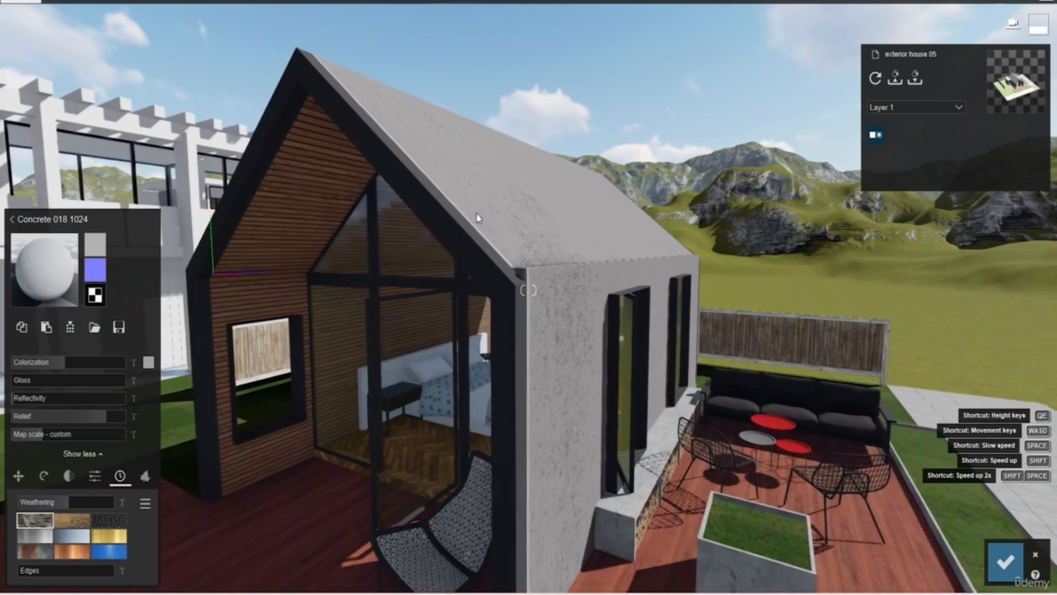
click(305, 223)
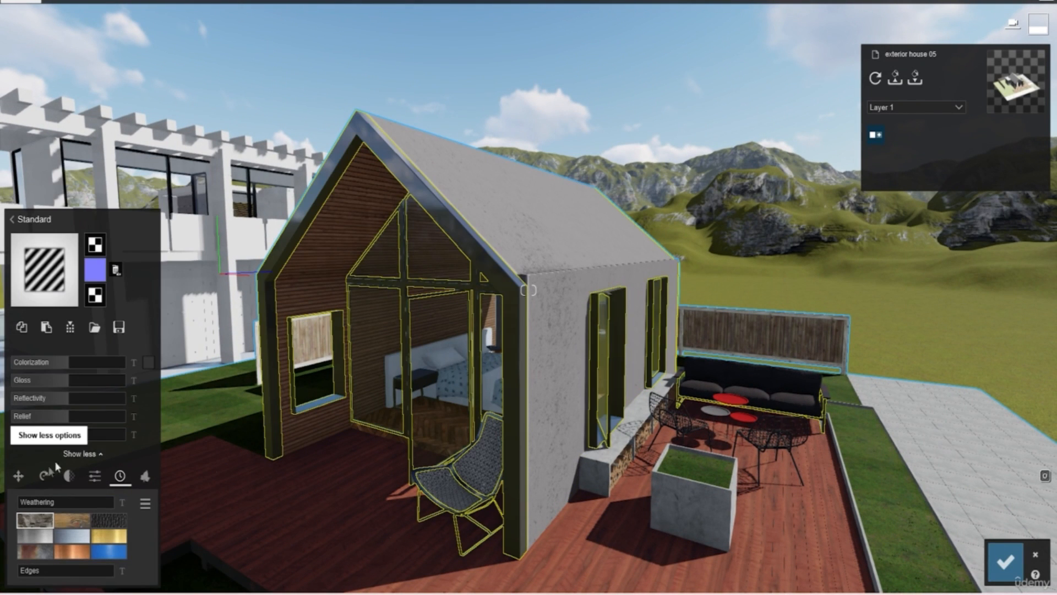
drag(40, 396, 30, 401)
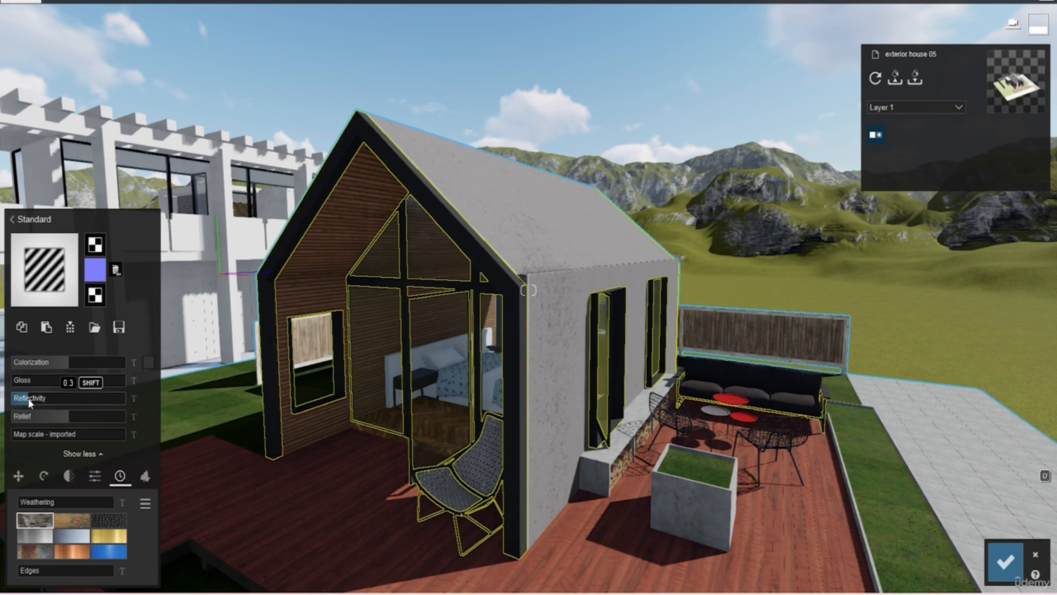
Give the black frame material a slight amount of weathering in the rusty metal style next to Copper
click(36, 557)
key(w)
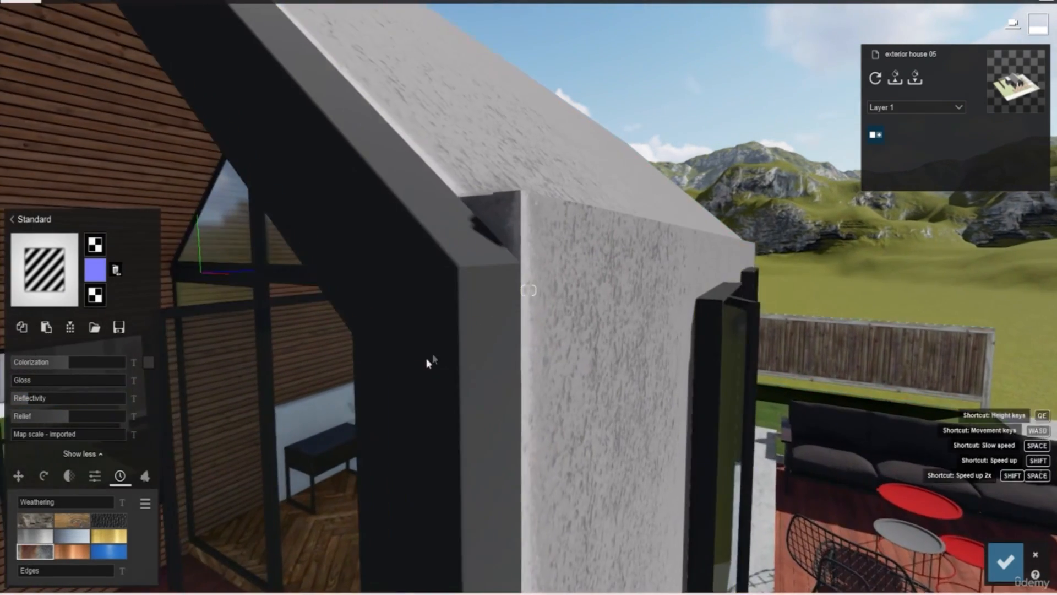
right_drag(427, 360, 435, 349)
mouse_move(34, 501)
mouse_down()
mouse_move(66, 507)
mouse_move(24, 504)
mouse_up()
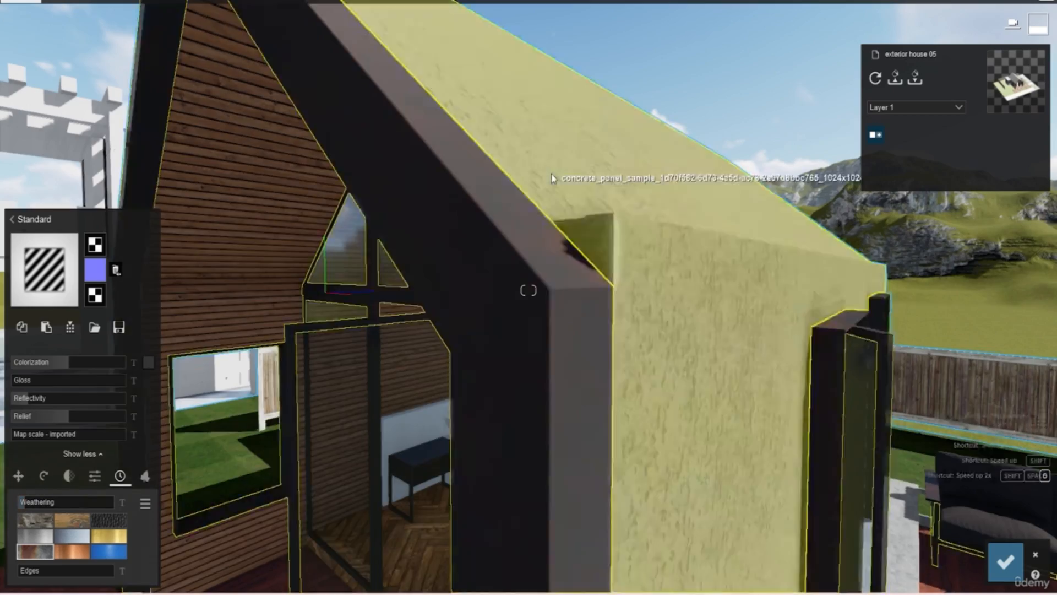
Examine the textured house, wooden deck, paving and surrounding terrain from the street and from the patio side
key(s)
key(s)
right_drag(551, 174, 500, 34)
key(w)
key(s)
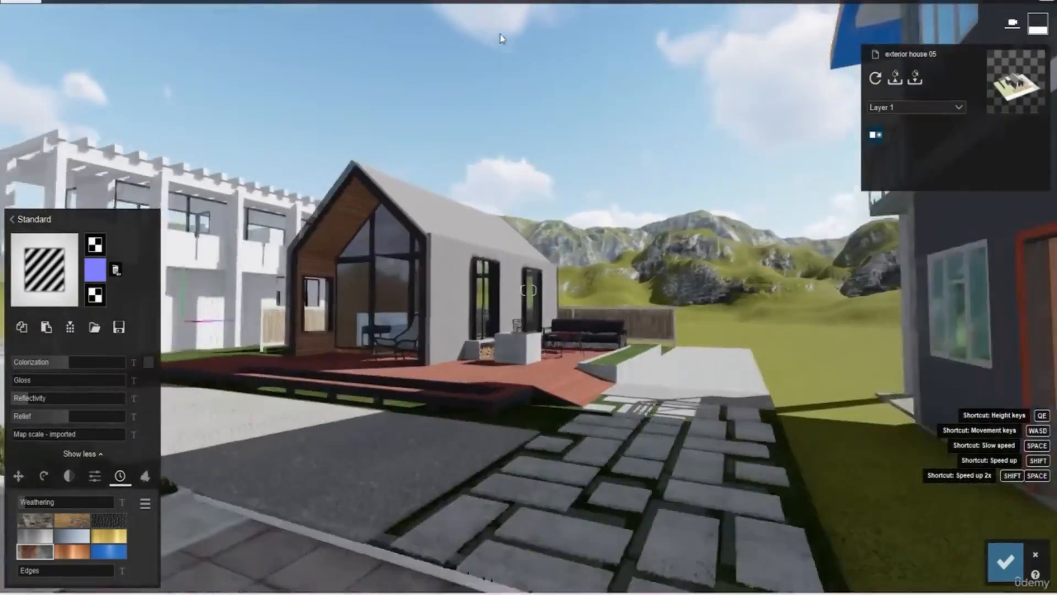
key(a)
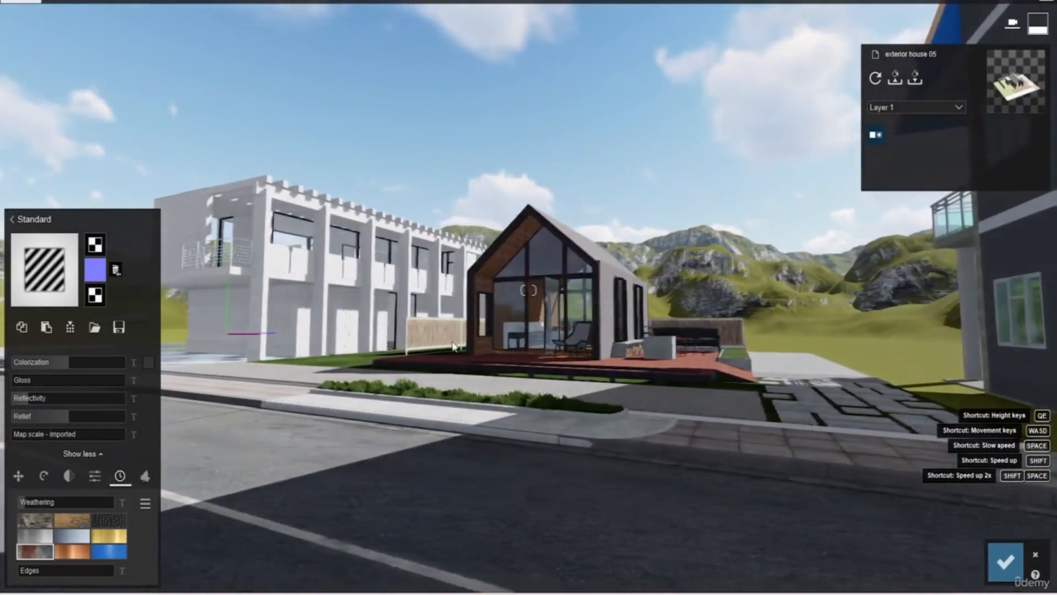
right_drag(495, 76, 617, 144)
key(a)
right_drag(529, 290, 308, 286)
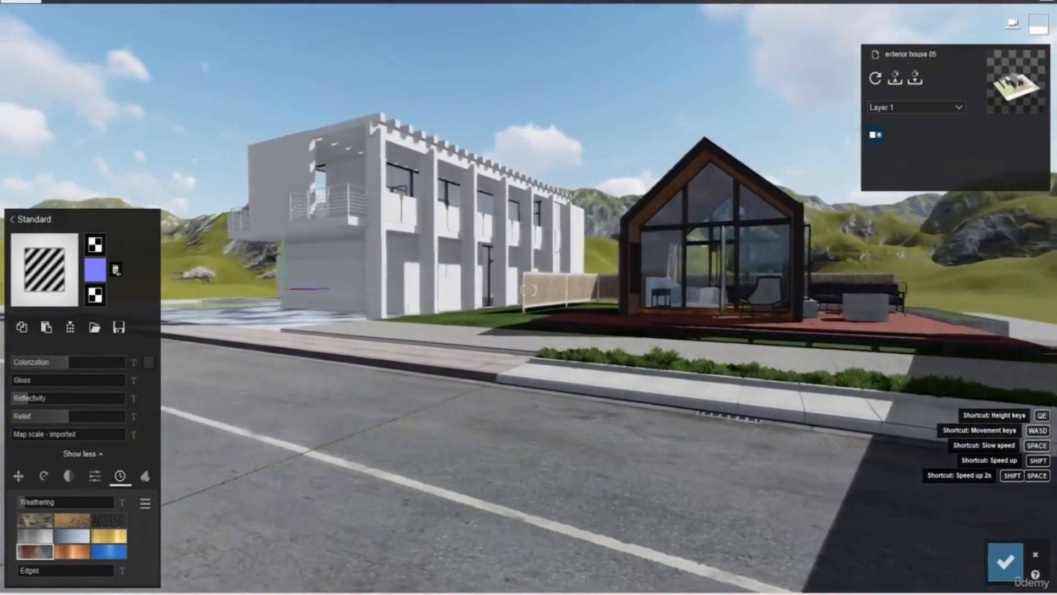
key(d)
key(d)
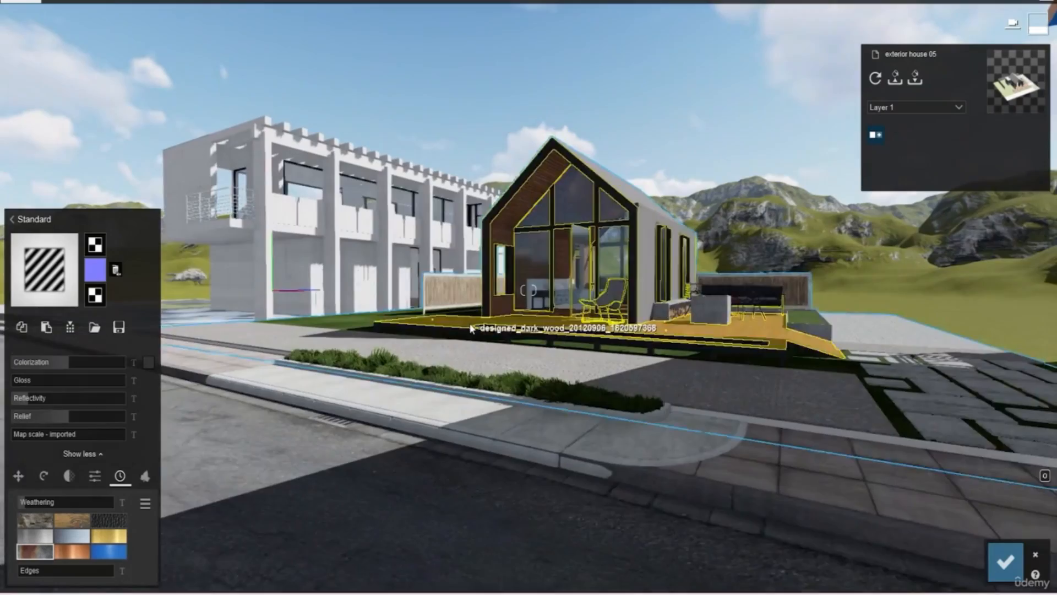
key(d)
key(w)
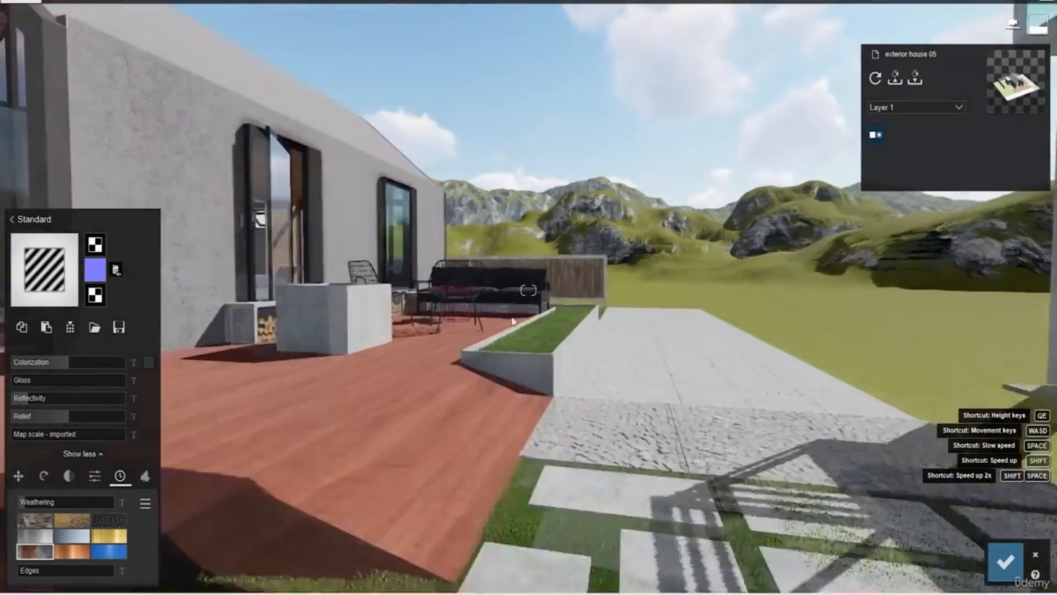
right_drag(470, 324, 470, 275)
right_drag(528, 290, 529, 257)
key(s)
key(w)
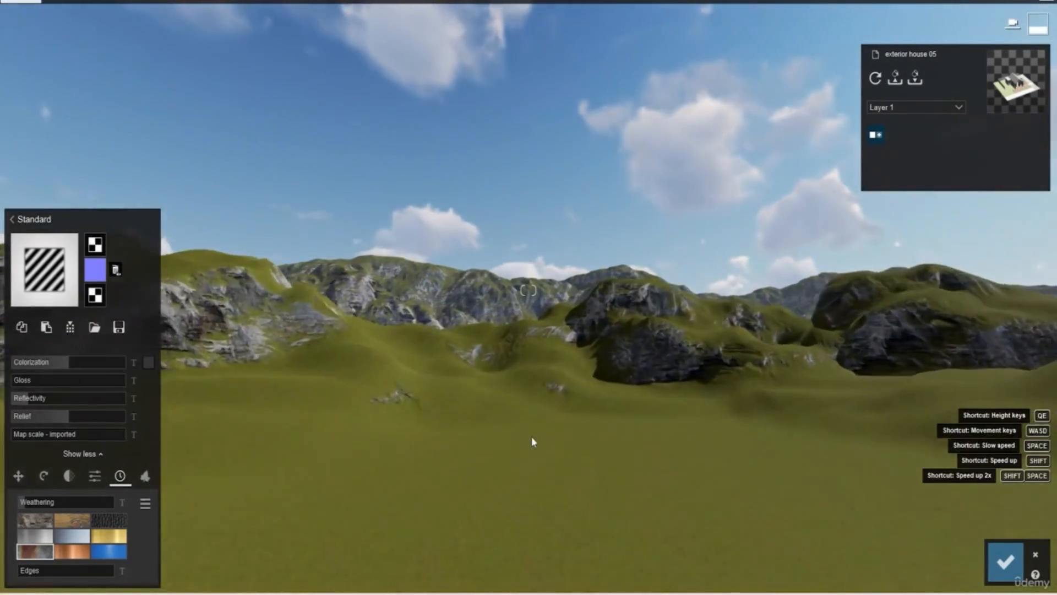
Assign Carpet 005 2048 from the indoor fabric materials to the black cushions of the patio sofa
key(s)
key(s)
click(537, 389)
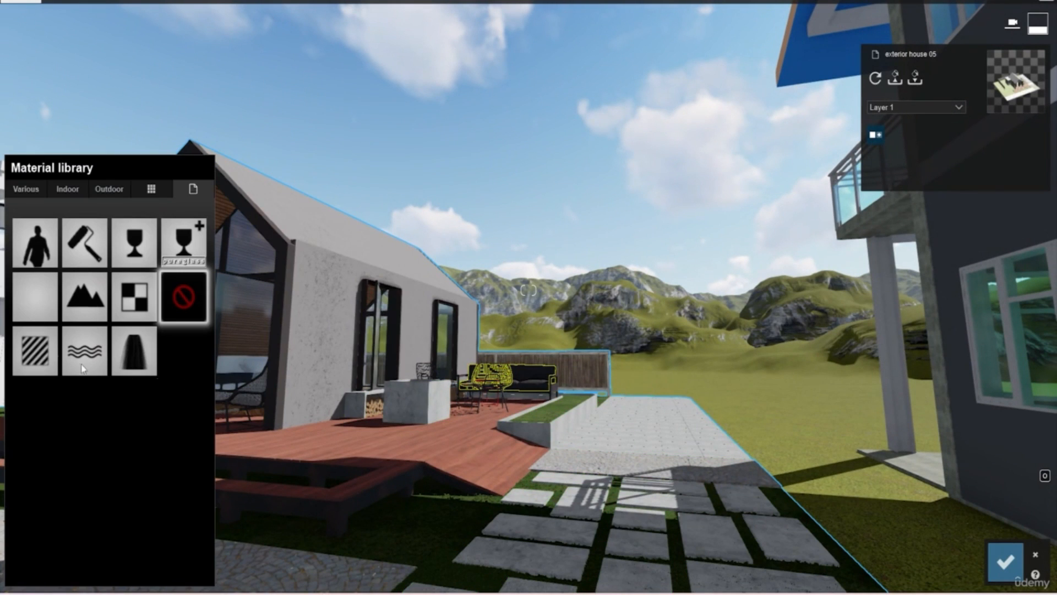
click(67, 190)
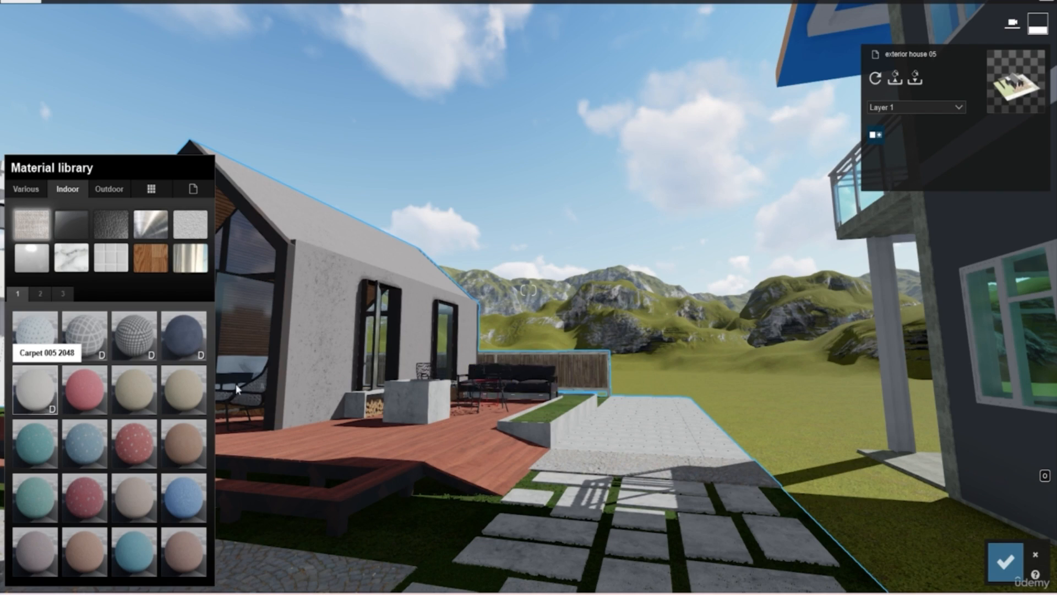
Inspect the patio sofa's cushion fabric up close and from the front
right_drag(460, 429, 736, 433)
key(w)
key(s)
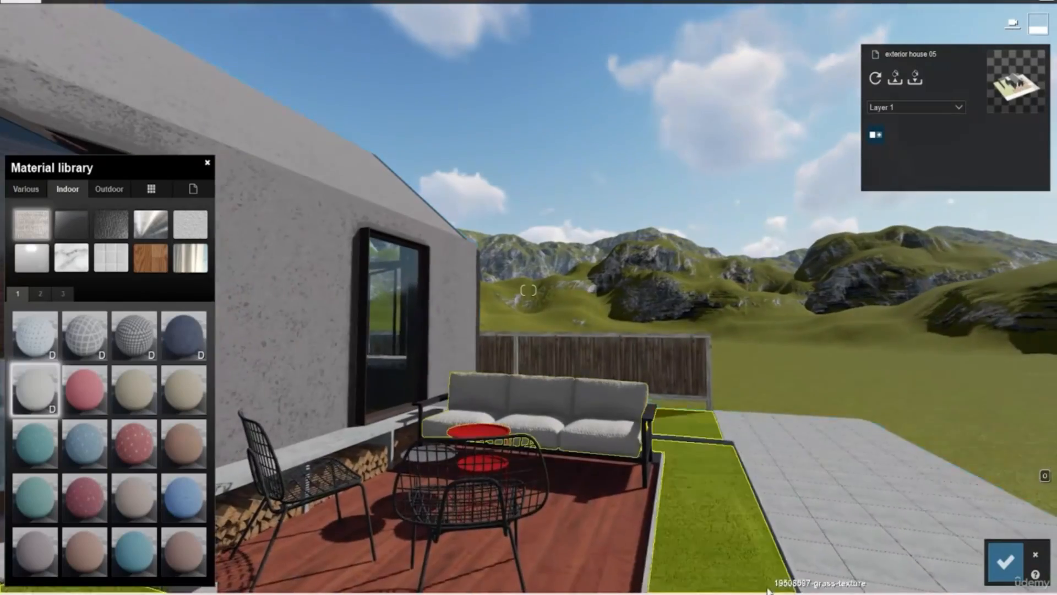
key(w)
right_drag(760, 531, 697, 515)
key(w)
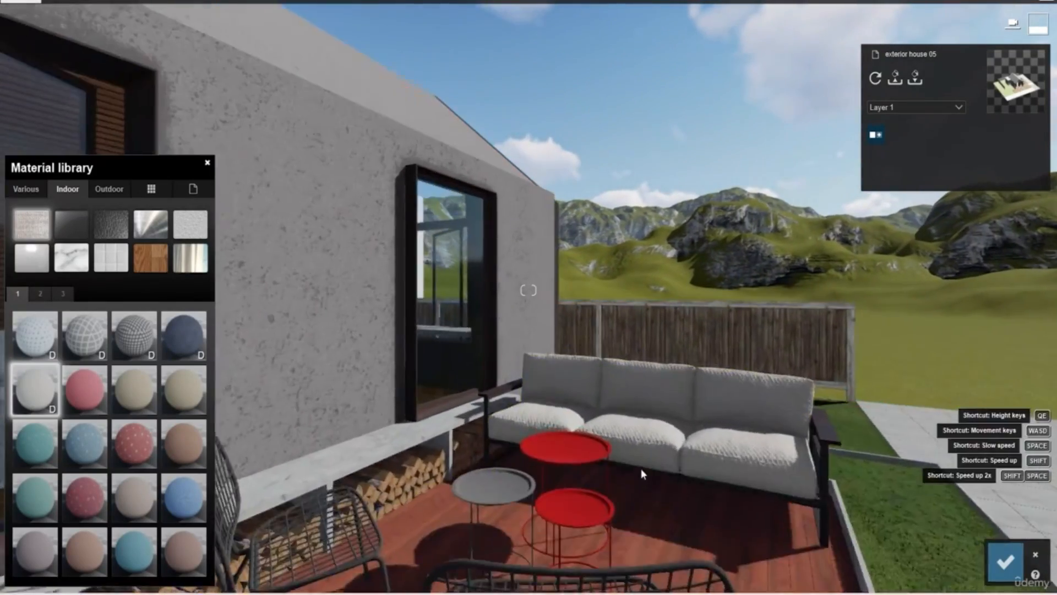
key(w)
right_drag(602, 463, 567, 401)
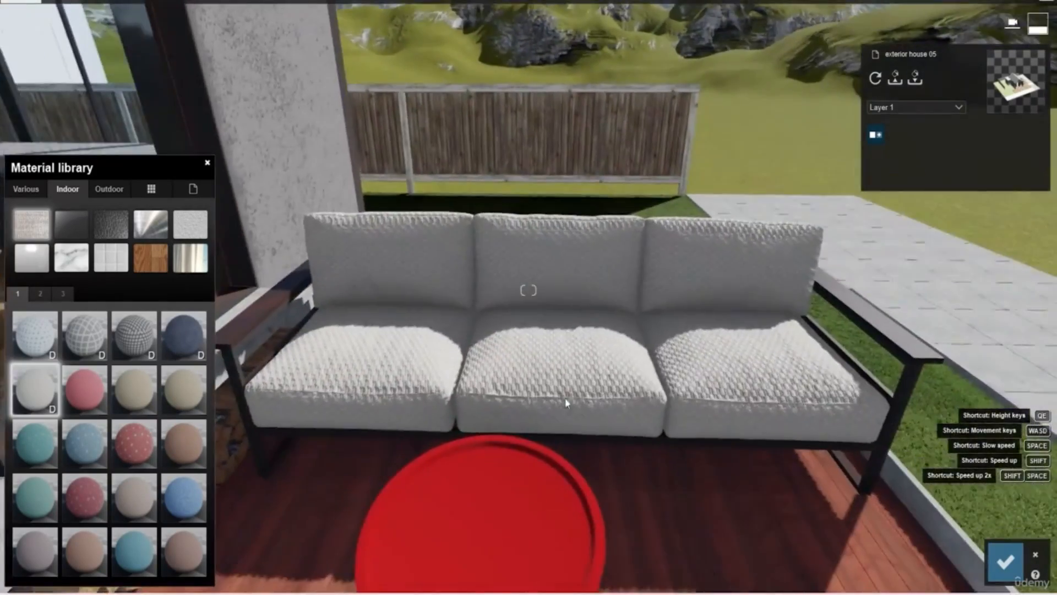
key(s)
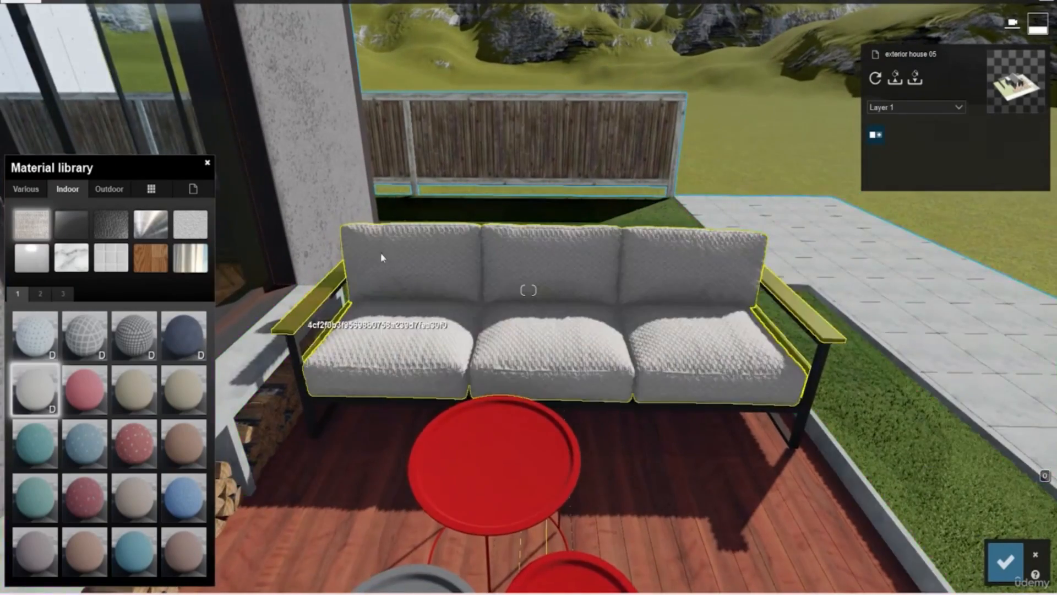
Examine the textured house, patio furniture, deck and paving from the patio, the front and the street
key(s)
key(s)
right_drag(471, 242, 619, 325)
key(w)
key(q)
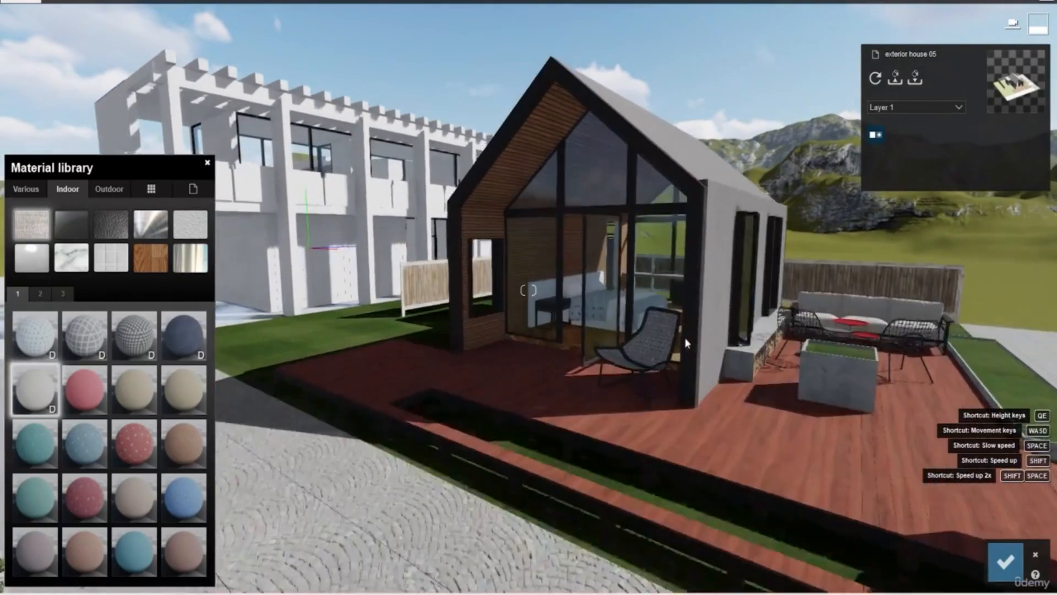
click(431, 275)
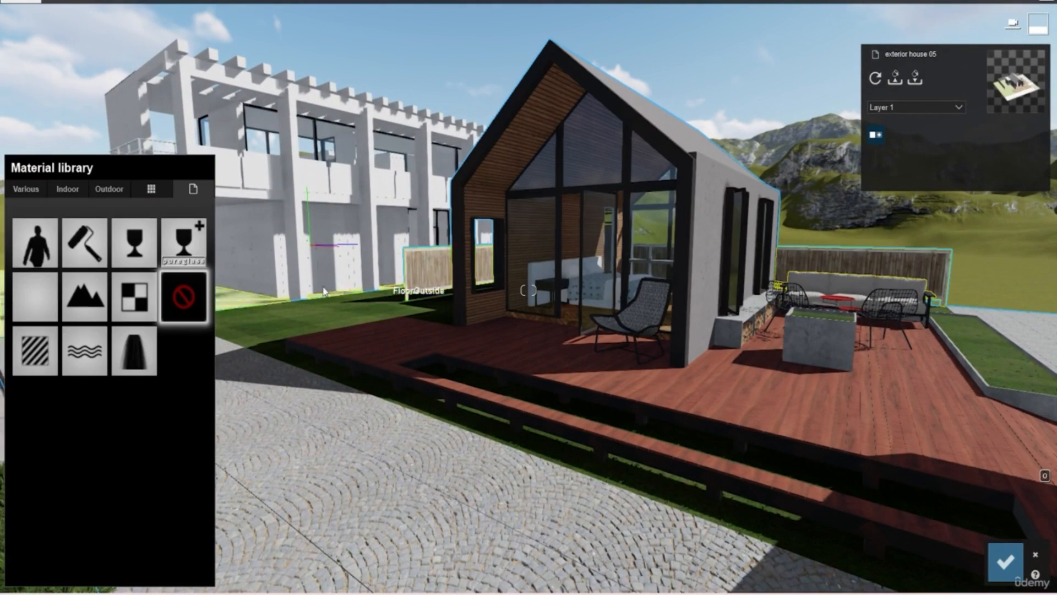
key(s)
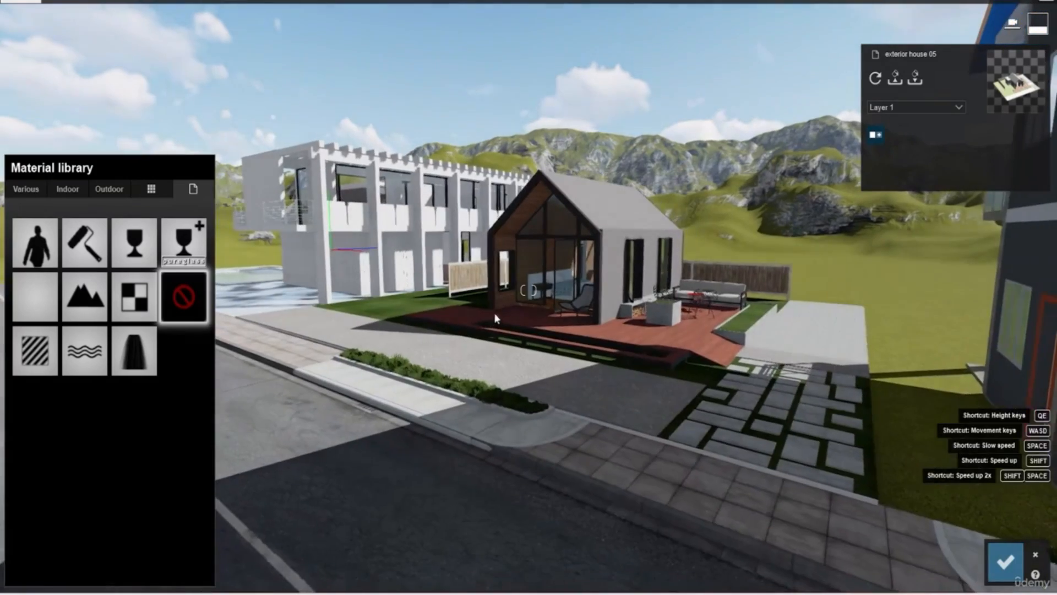
key(s)
right_drag(547, 367, 471, 380)
key(w)
key(a)
key(a)
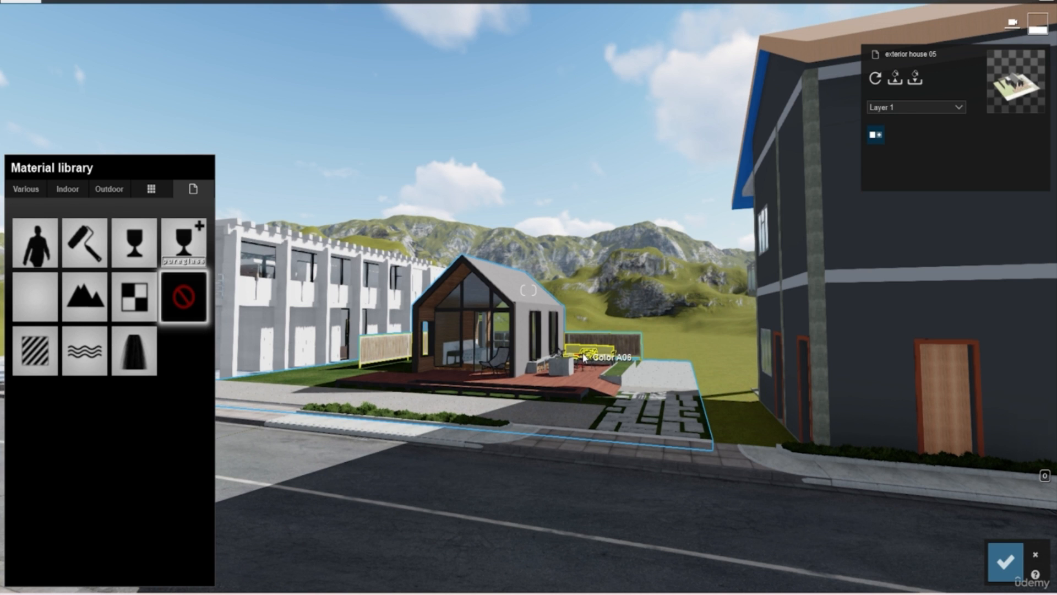
Save the material changes on exterior house 05 and switch from material editing to object placement
click(1007, 573)
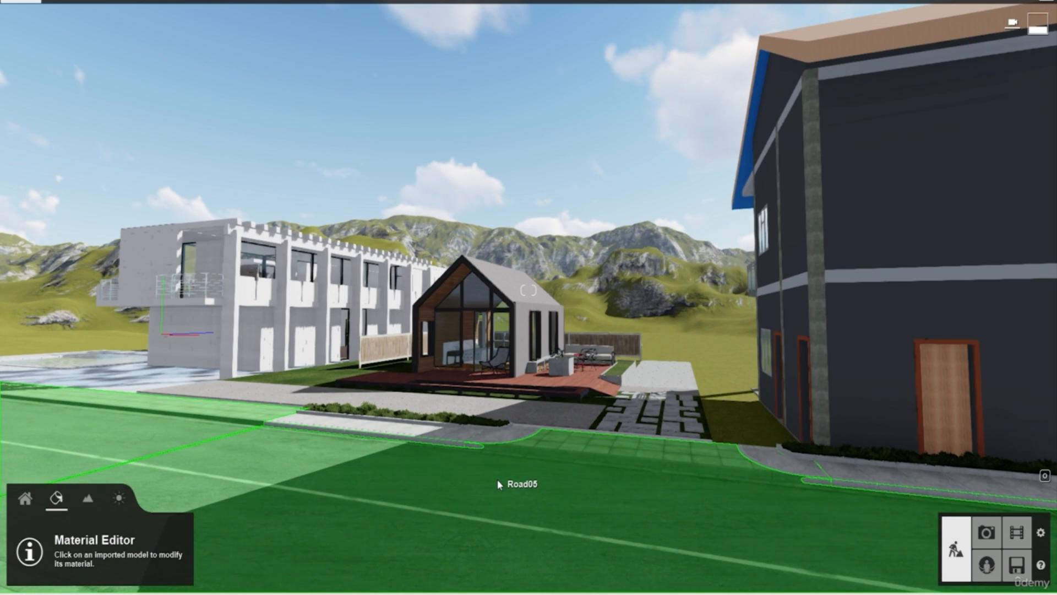
right_drag(491, 472, 487, 384)
key(w)
key(s)
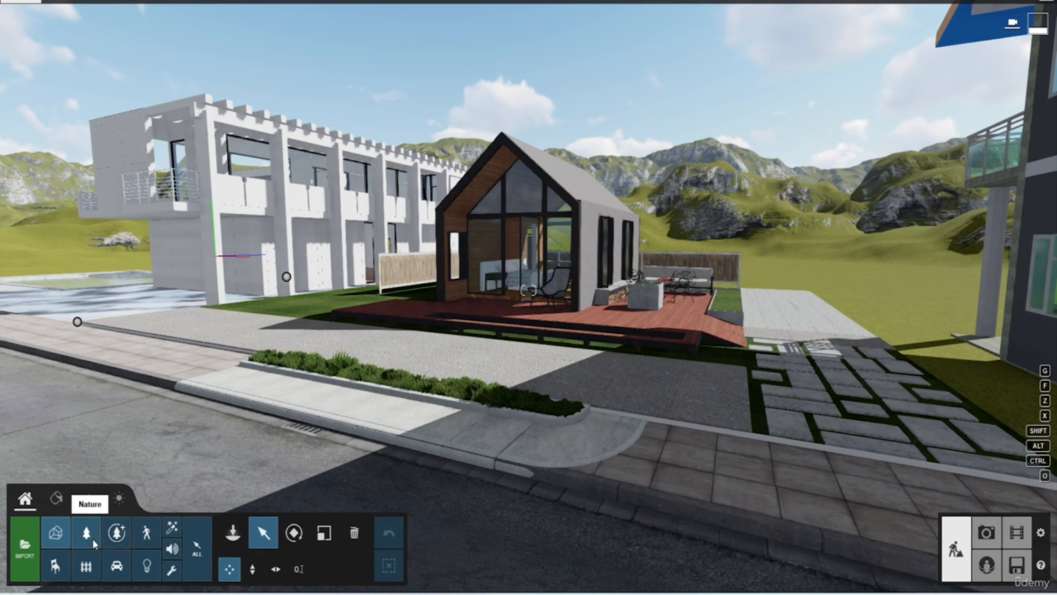
Place a sweet chestnut 001 from the second fine-detail nature page on the grass between the white building and the deck
click(116, 532)
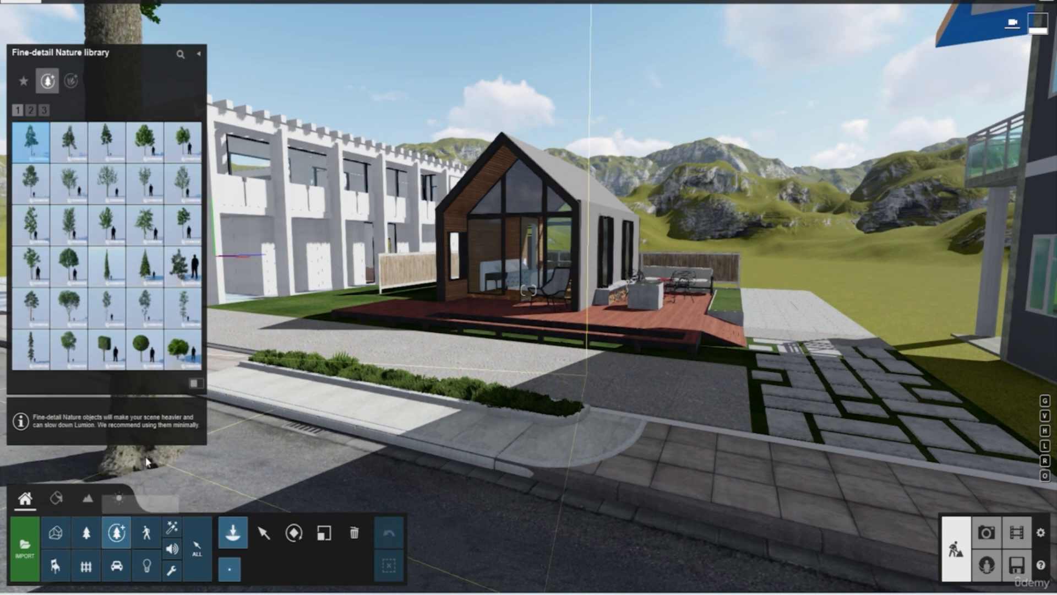
click(31, 111)
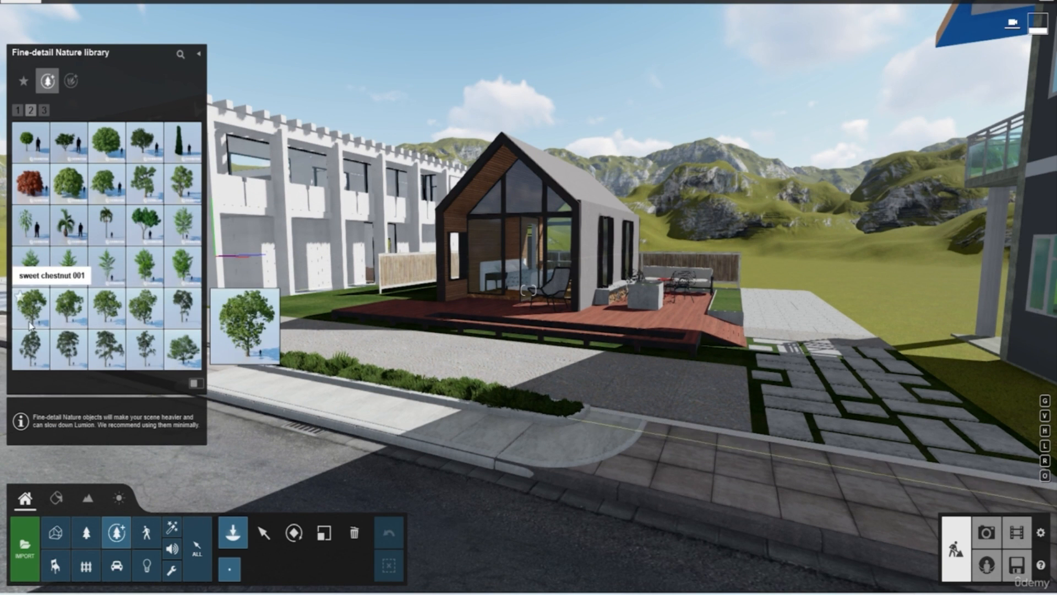
click(30, 326)
click(311, 314)
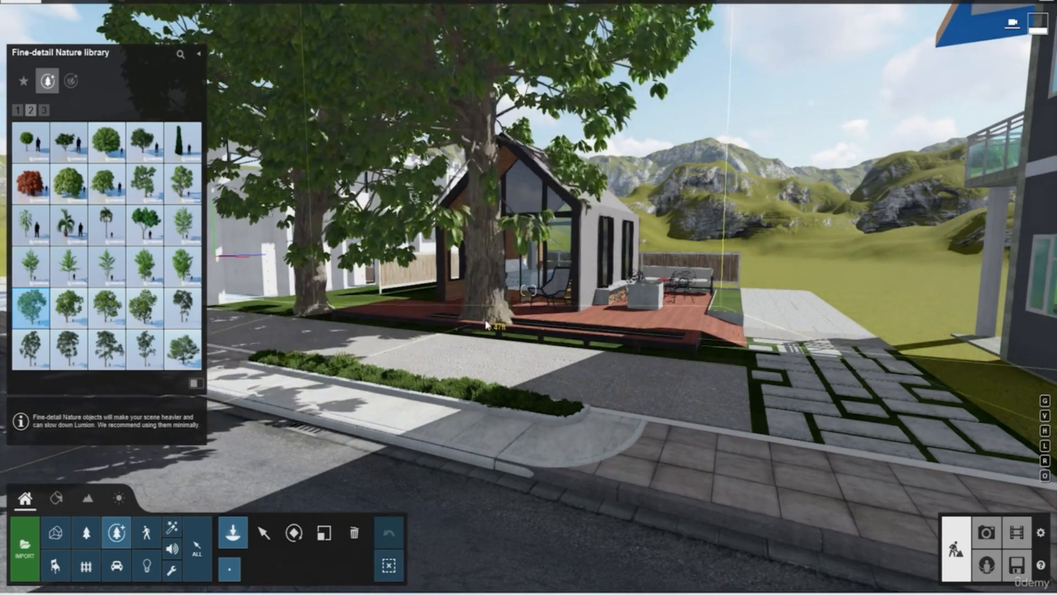
Inspect the sweet chestnut's bark, branches and leaves up close and its size against the small house
right_drag(484, 321, 451, 306)
right_drag(527, 290, 638, 367)
key(w)
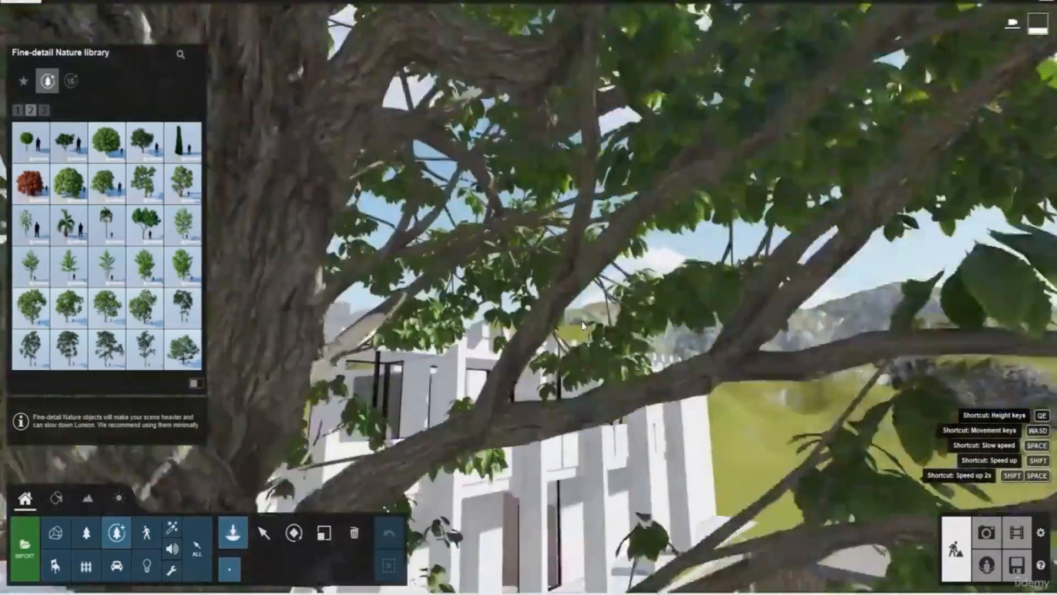
key(s)
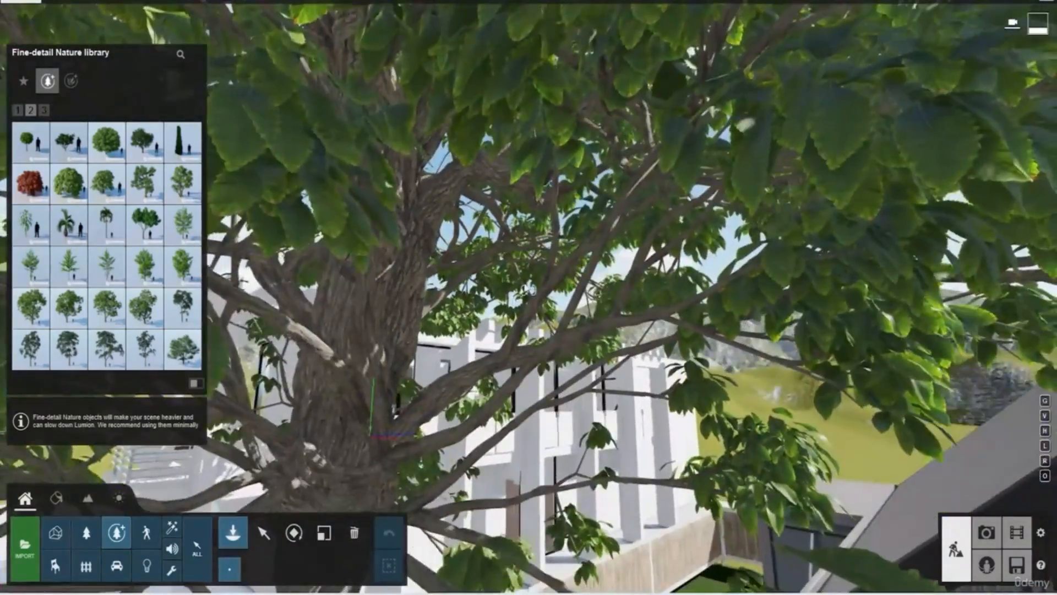
right_drag(525, 287, 625, 223)
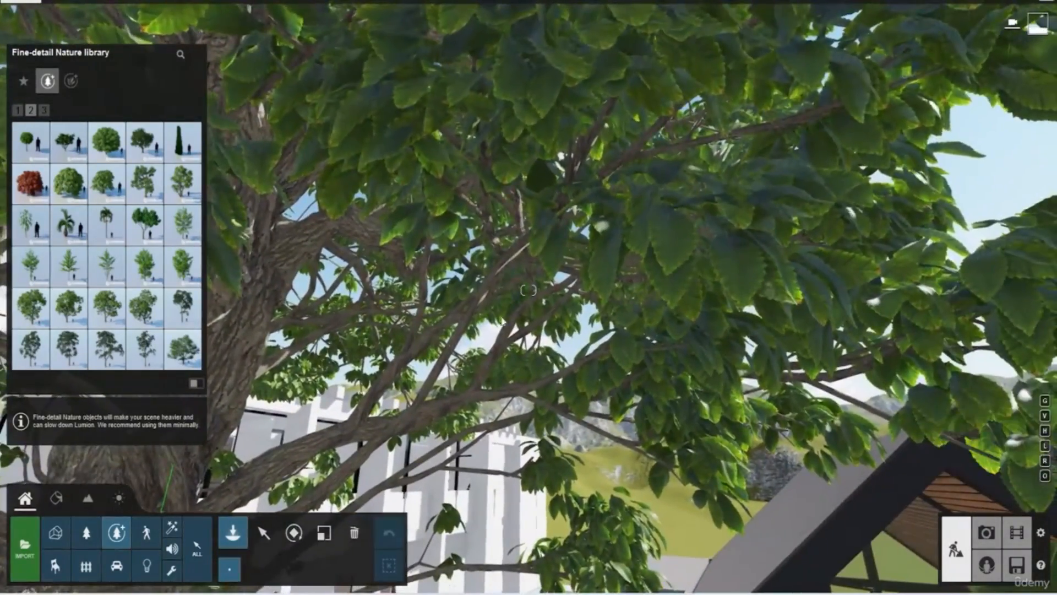
key(s)
key(s)
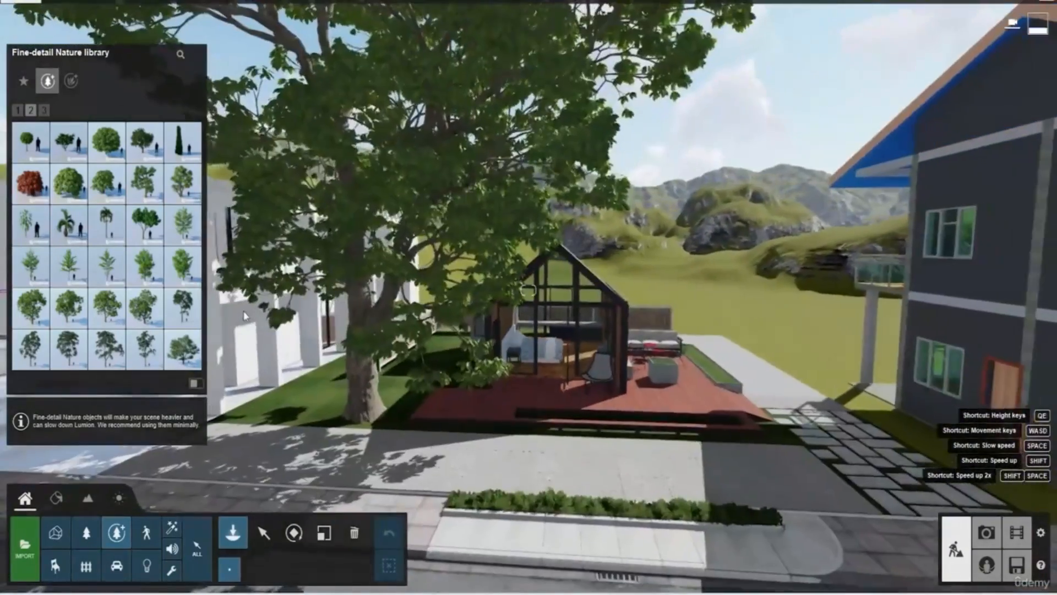
key(d)
right_drag(243, 315, 407, 325)
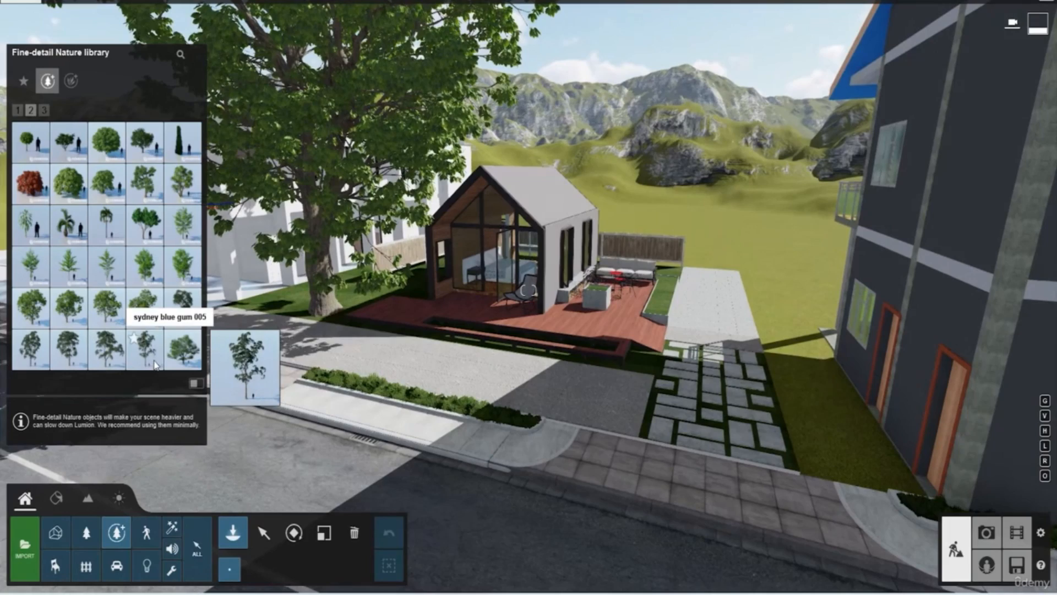
Place a sydney blue gum 005 at the deck corner beside the stepping-stone paving and scale it down
click(156, 365)
click(643, 359)
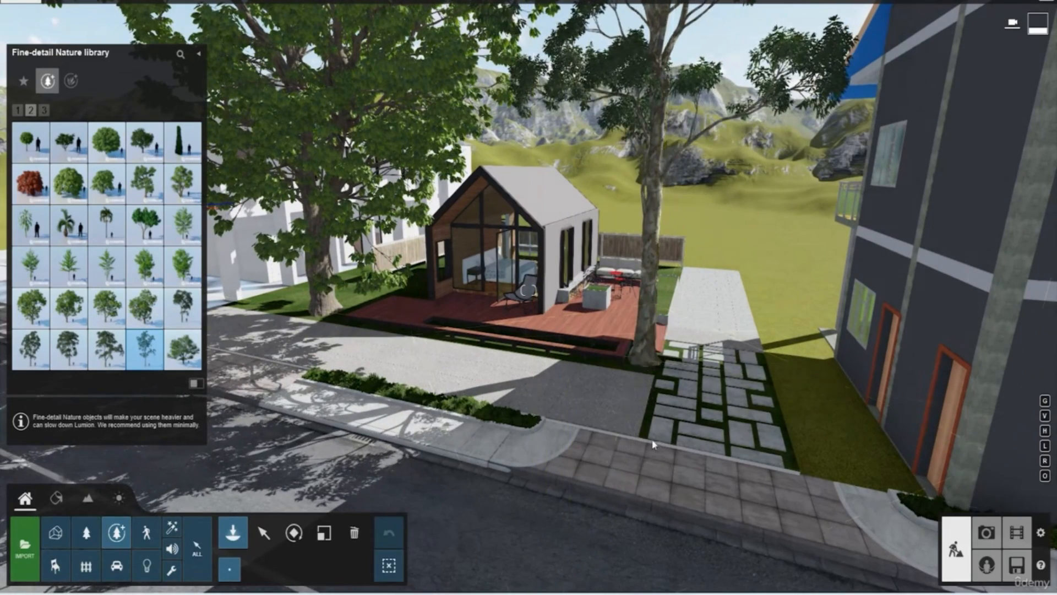
key(Escape)
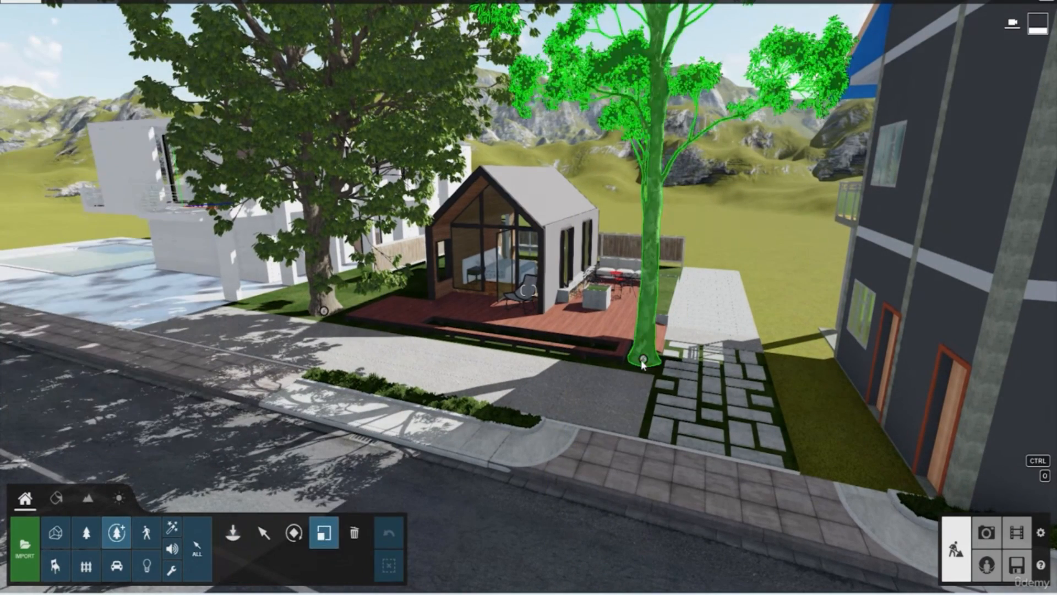
drag(641, 360, 642, 381)
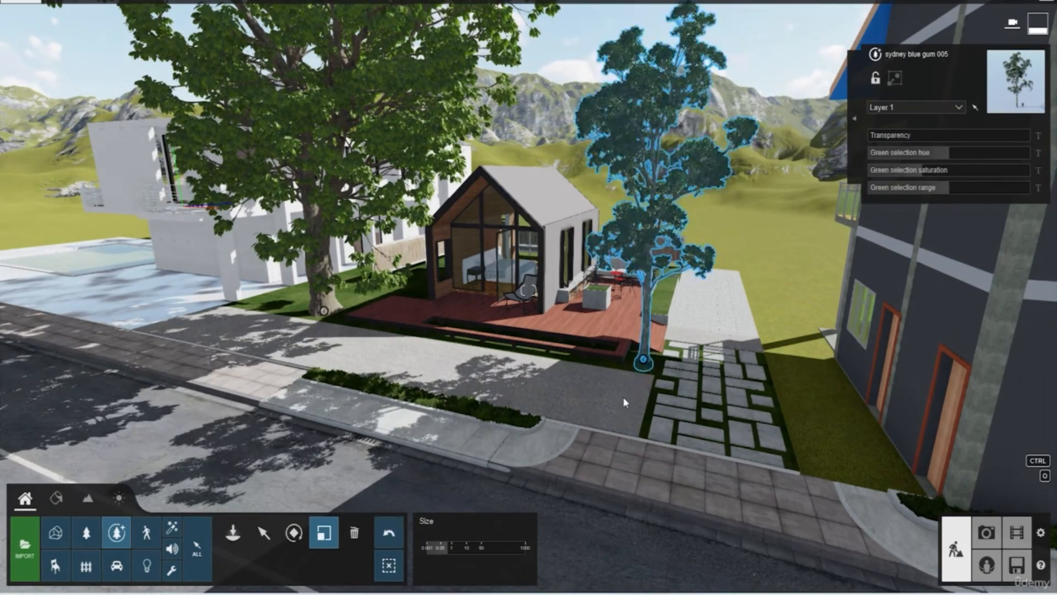
Place the last tree of the second fine-detail nature page on the grass behind the patio's concrete path
key(w)
right_drag(623, 401, 587, 380)
key(w)
key(s)
key(ctrl+0)
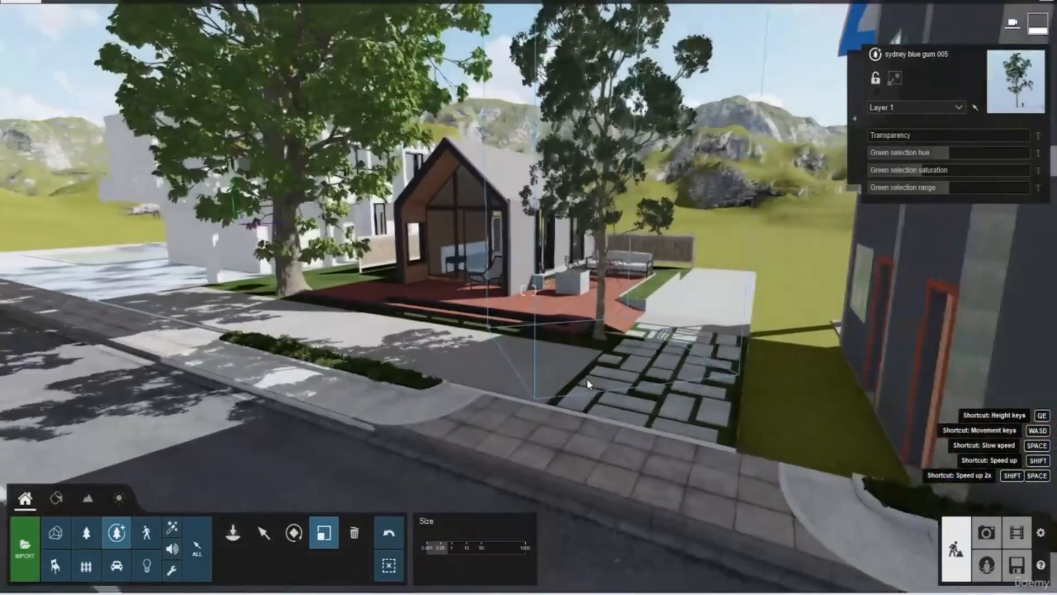
click(116, 533)
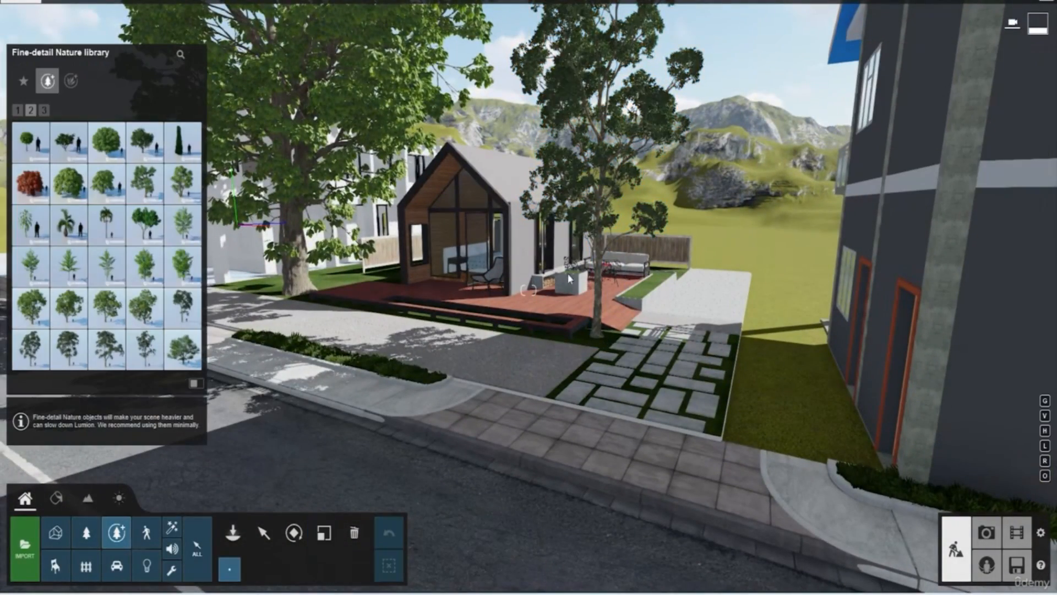
click(155, 234)
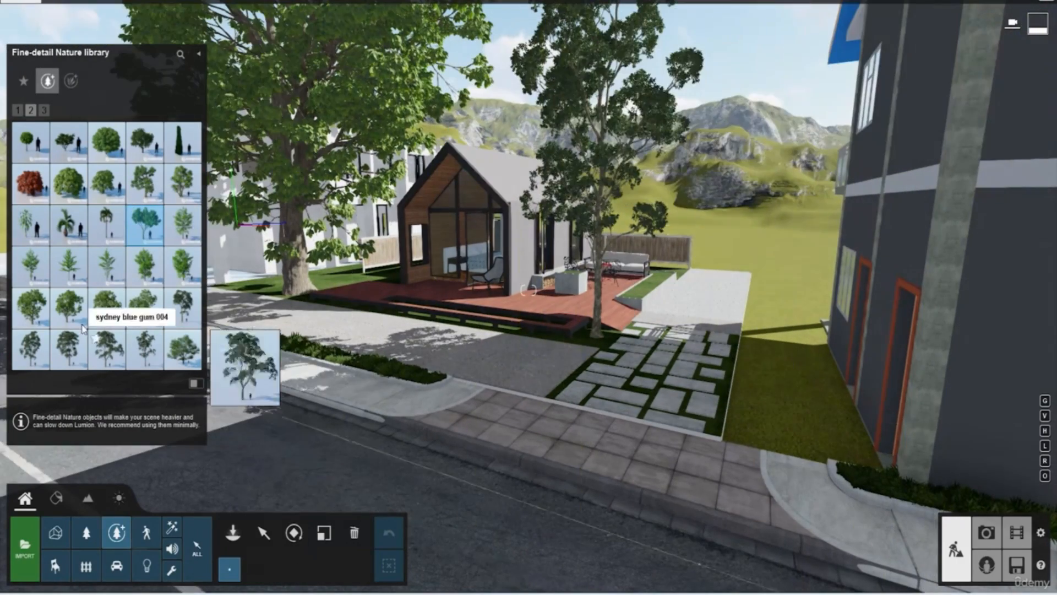
click(183, 349)
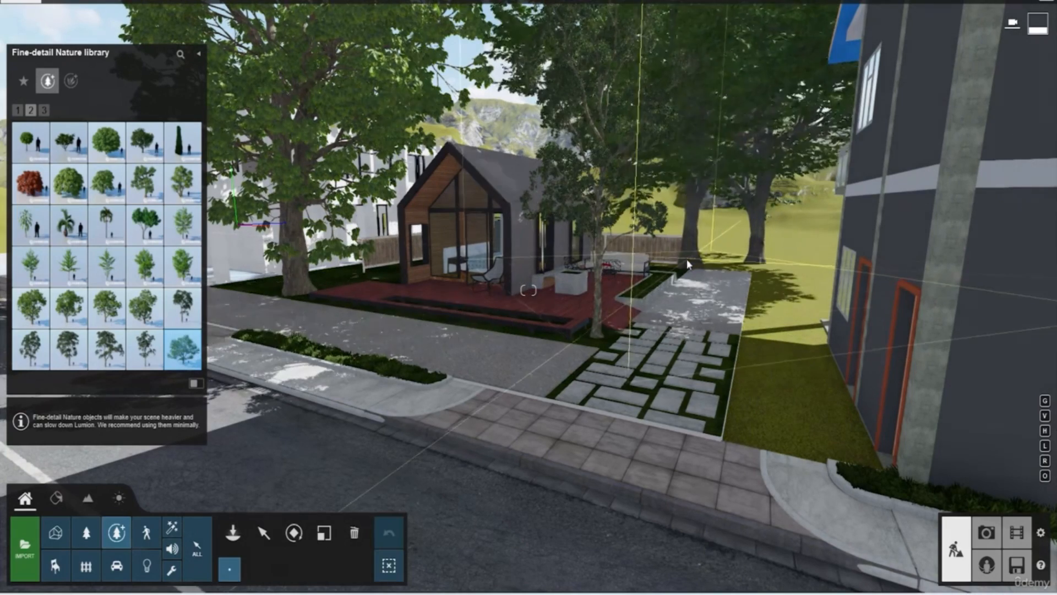
key(Escape)
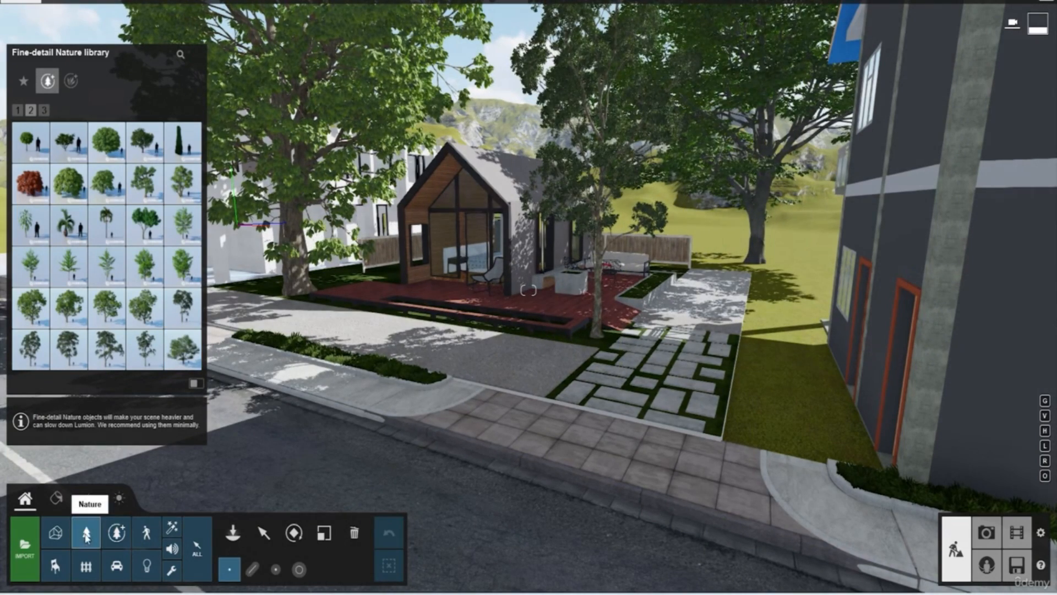
Paint an arc of broadleaf trees behind the buildings with paint placement at about half density, using the last row's second Nature library tree
click(86, 537)
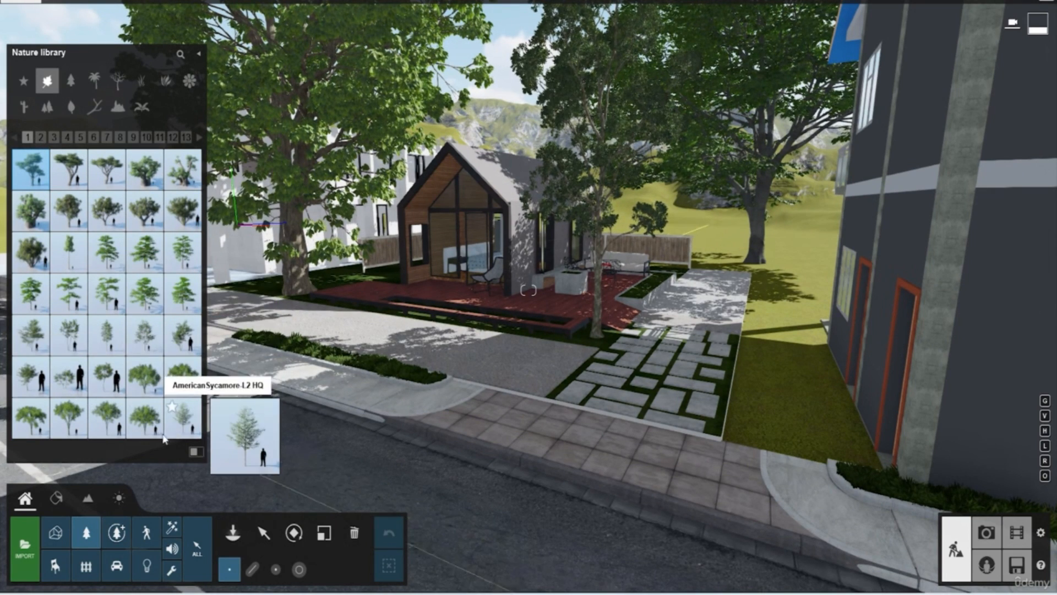
click(72, 429)
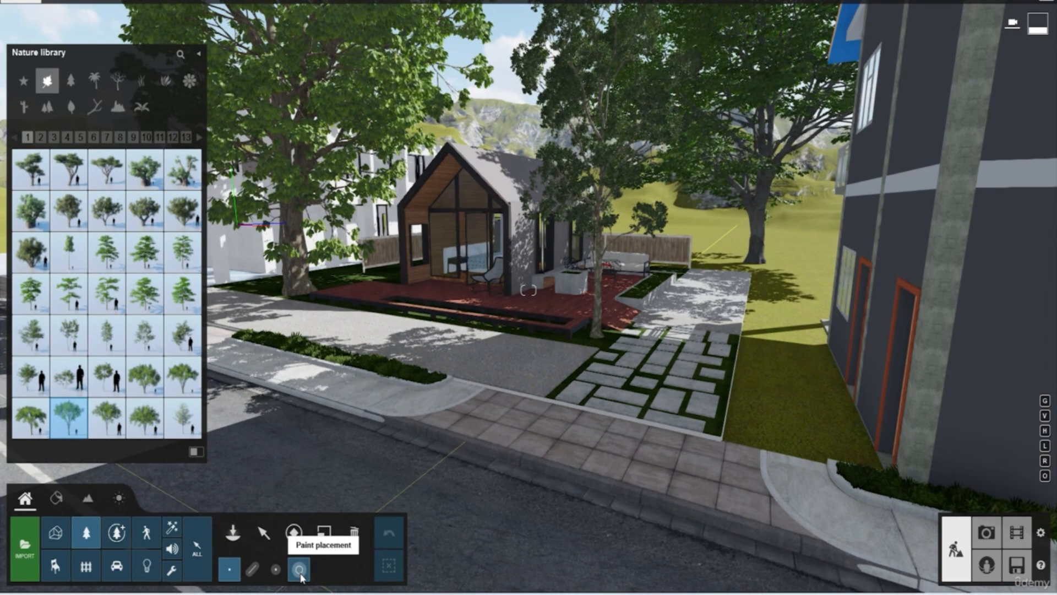
key(q)
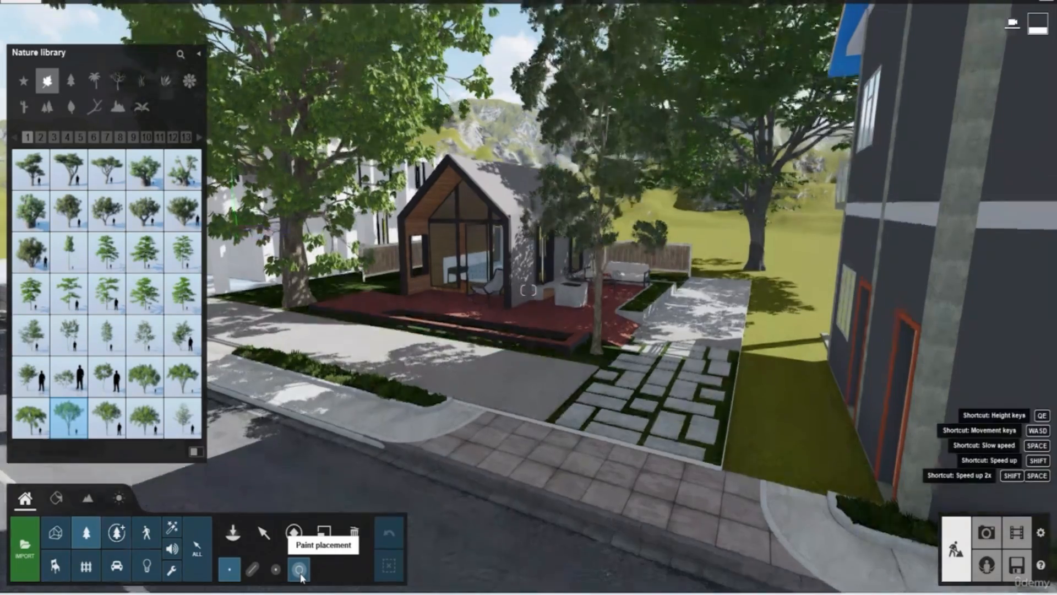
key(w)
key(q)
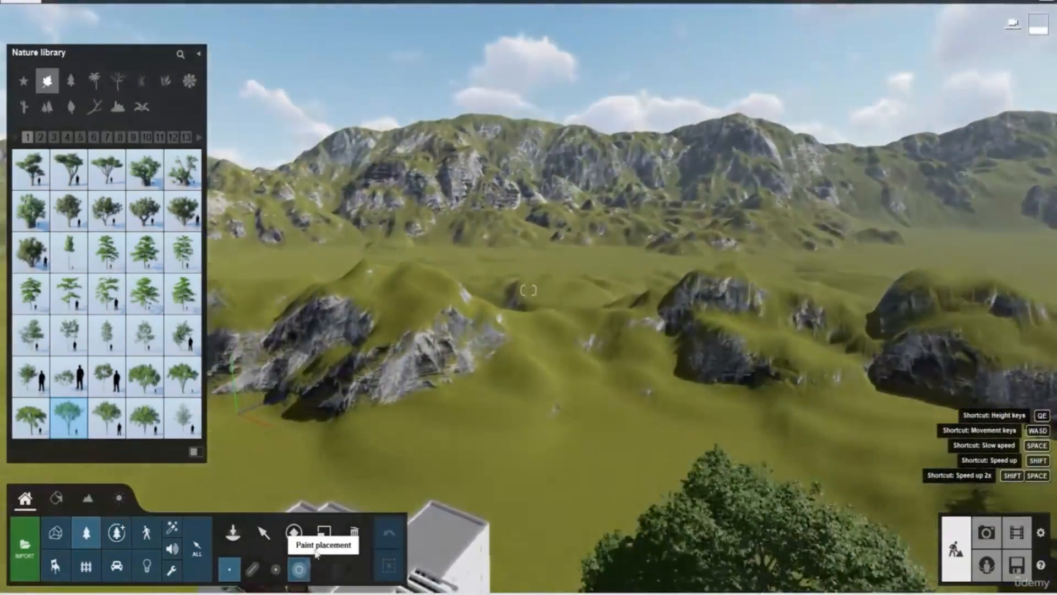
right_drag(553, 193, 566, 332)
right_drag(501, 296, 496, 440)
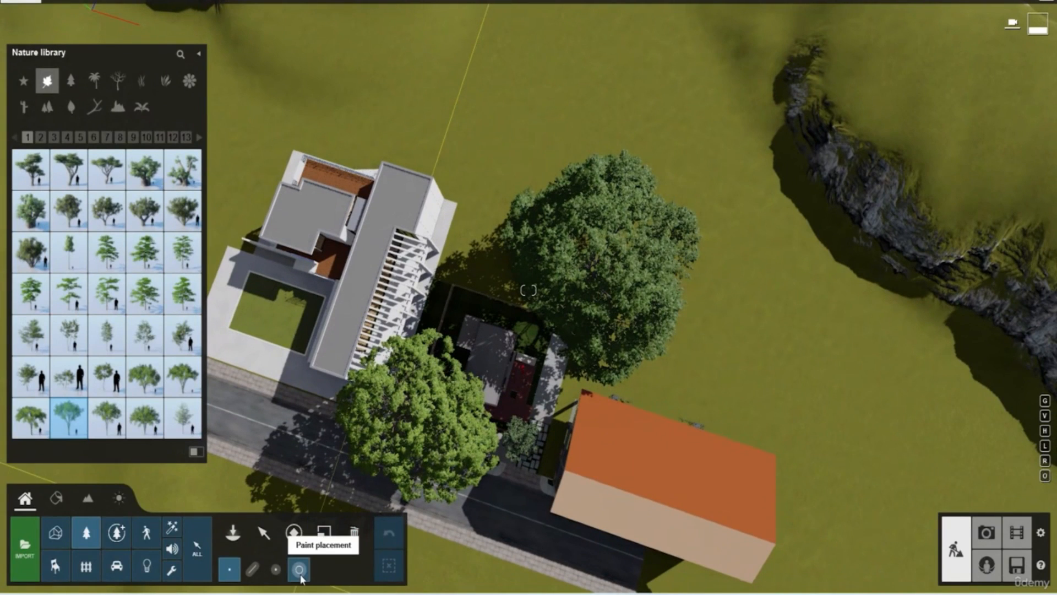
click(299, 572)
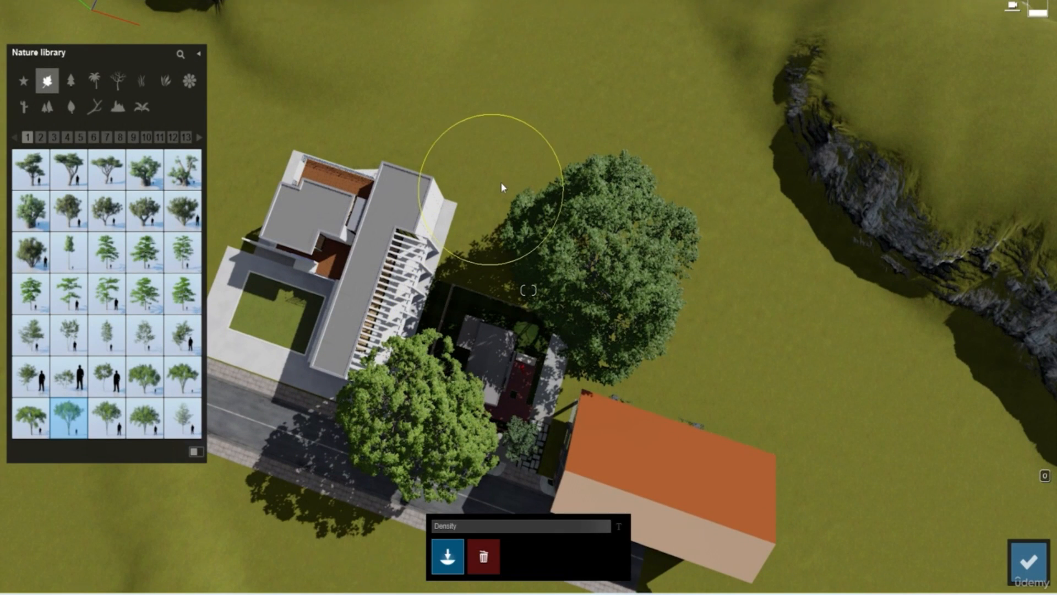
mouse_move(526, 165)
right_down()
mouse_move(496, 99)
mouse_move(395, 127)
right_up()
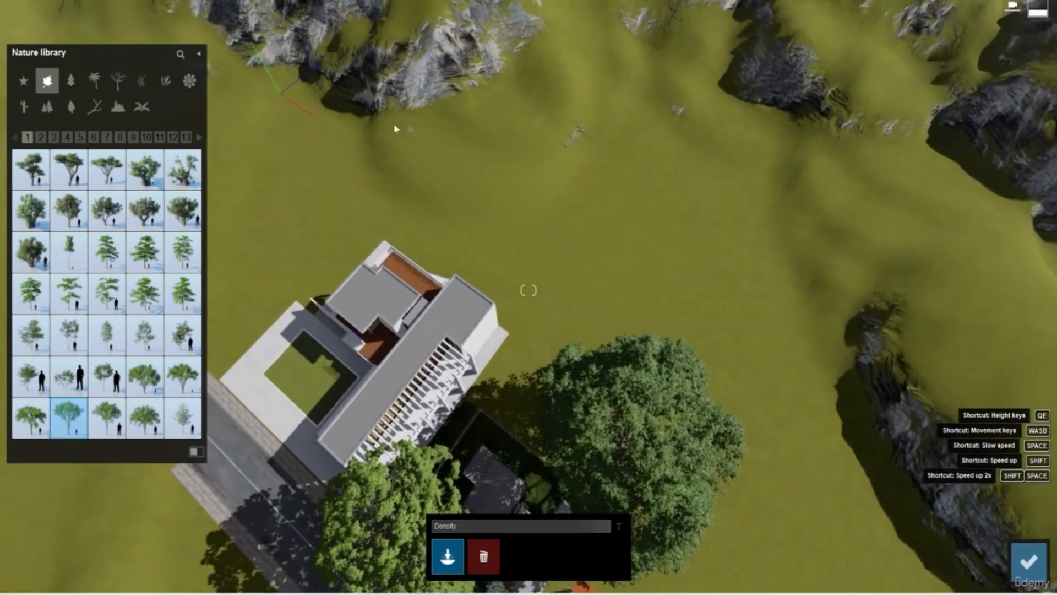
right_drag(648, 264, 649, 261)
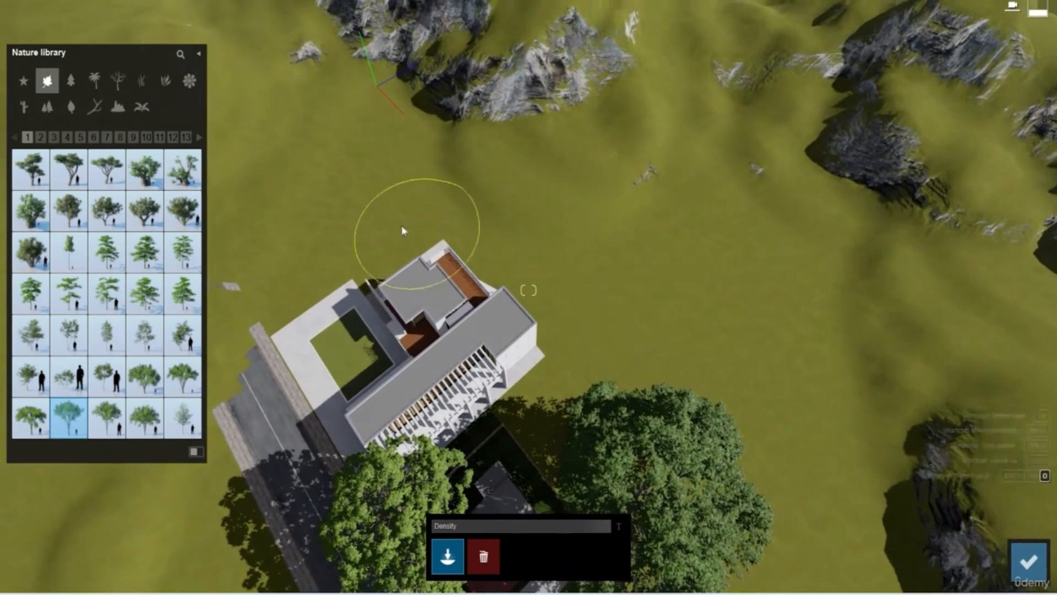
mouse_move(330, 206)
mouse_down()
mouse_move(642, 181)
mouse_move(871, 322)
mouse_move(677, 405)
mouse_up()
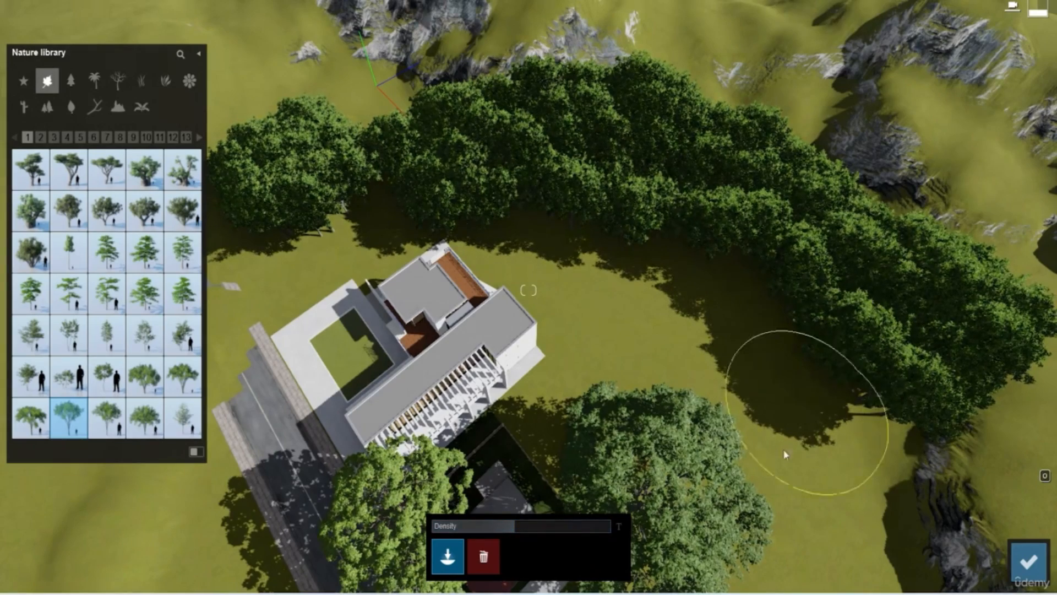
Erase parts of the painted tree belt behind the white building and repaint it with the same broadleaf tree
click(485, 561)
mouse_move(991, 394)
mouse_down()
mouse_move(477, 173)
mouse_move(282, 239)
mouse_up()
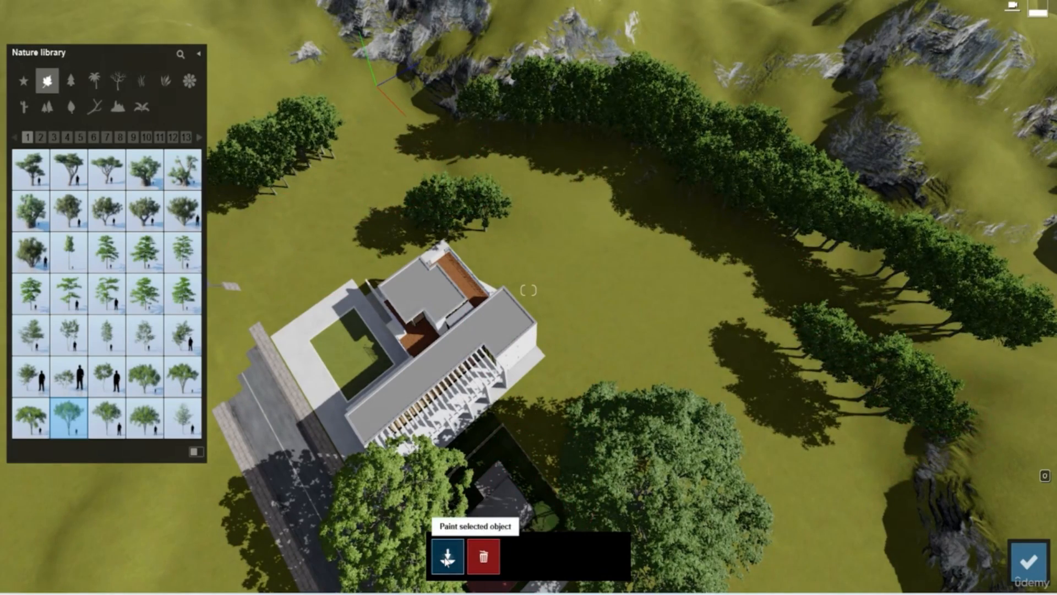
click(447, 559)
mouse_move(221, 242)
mouse_down()
mouse_move(515, 161)
mouse_move(877, 396)
mouse_move(711, 313)
mouse_up()
Thicken the painted tree belt and extend it around the back of the white building toward the end of the road
right_drag(711, 313, 731, 237)
mouse_move(731, 236)
mouse_down()
mouse_move(903, 199)
mouse_move(827, 217)
mouse_up()
right_drag(827, 217, 642, 238)
drag(642, 238, 800, 229)
right_drag(800, 229, 492, 239)
click(500, 231)
mouse_move(550, 223)
right_down()
mouse_move(509, 198)
mouse_move(453, 196)
right_up()
click(454, 199)
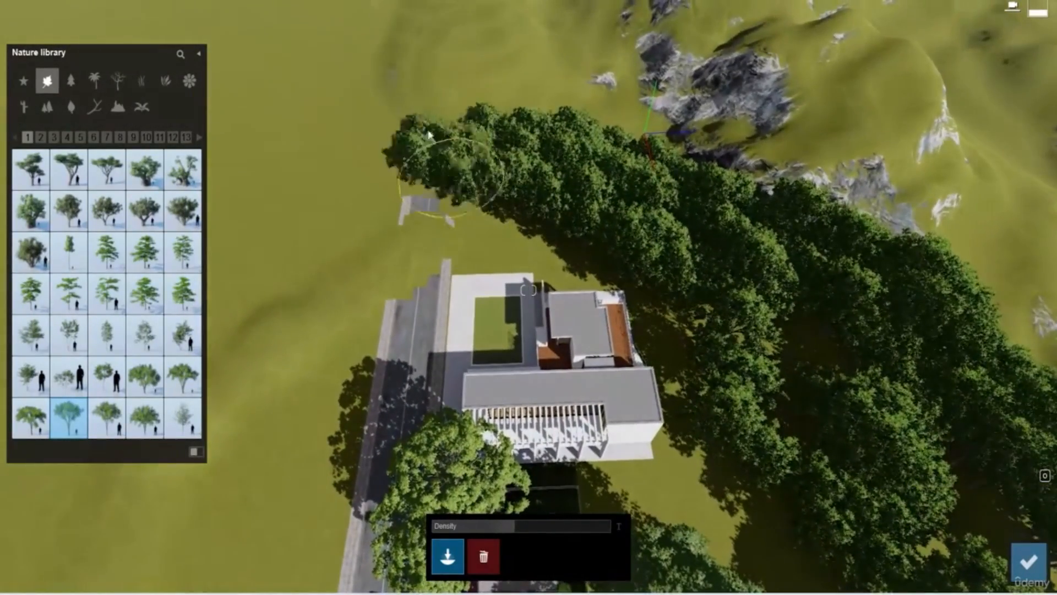
Paint the fifth row's fourth broadleaf tree into the clearing between the white building and the tree belt behind it
right_drag(630, 204, 580, 344)
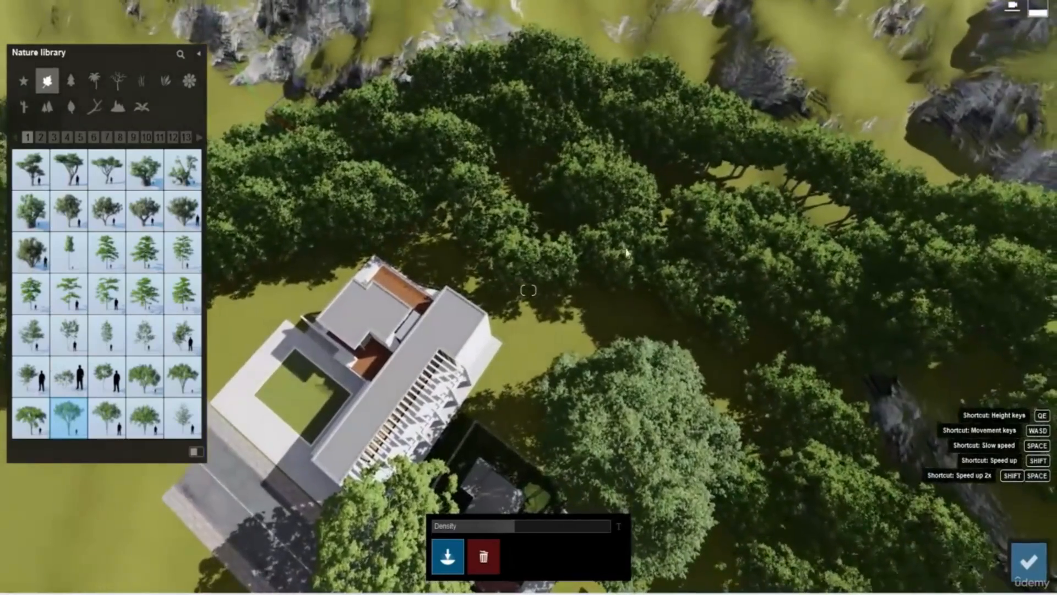
click(149, 351)
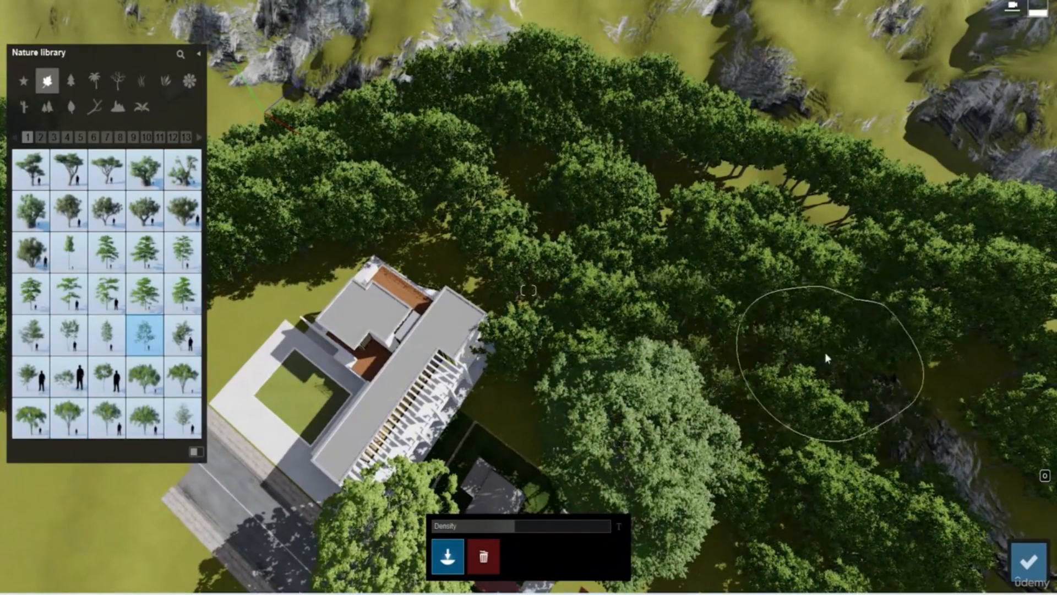
right_drag(571, 196, 578, 200)
Examine the painted tree belt from above and from the street in front of the small house
key(s)
right_drag(692, 152, 540, 222)
key(a)
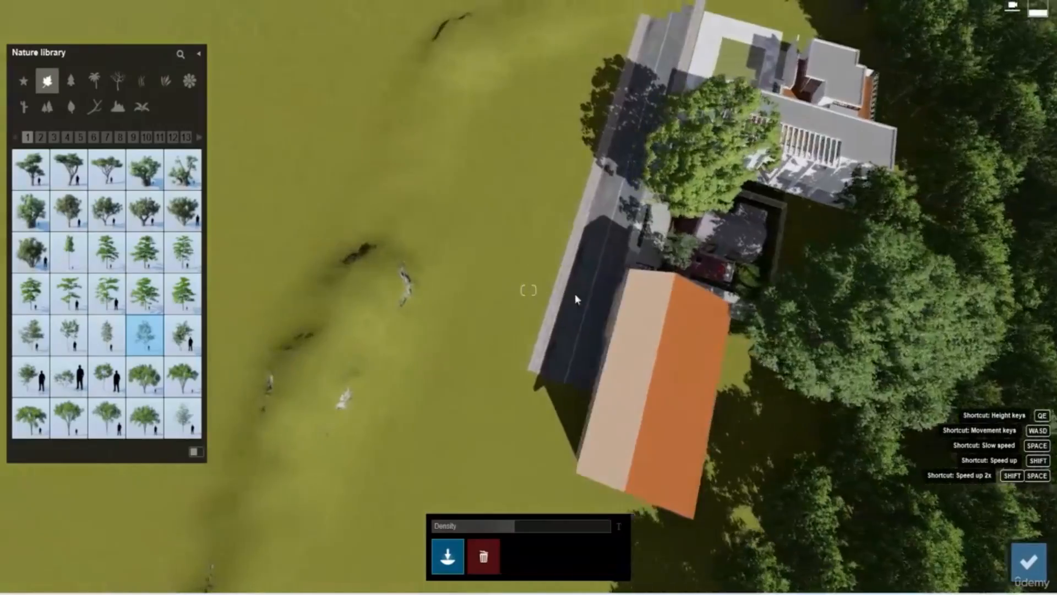
scroll(575, 293, up, 5)
scroll(569, 309, down, 2)
right_drag(569, 309, 461, 462)
key(w)
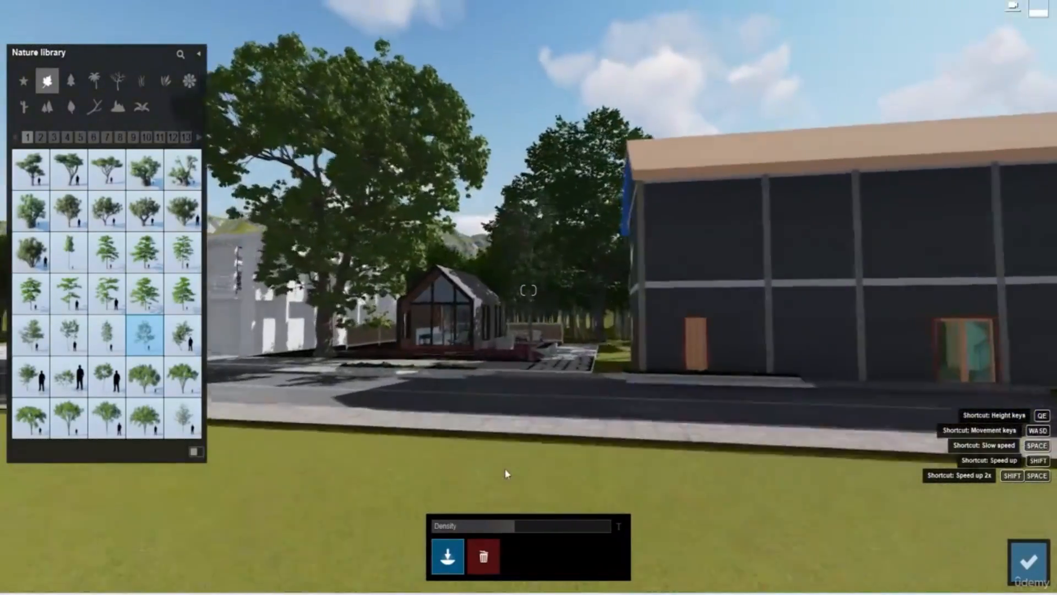
key(s)
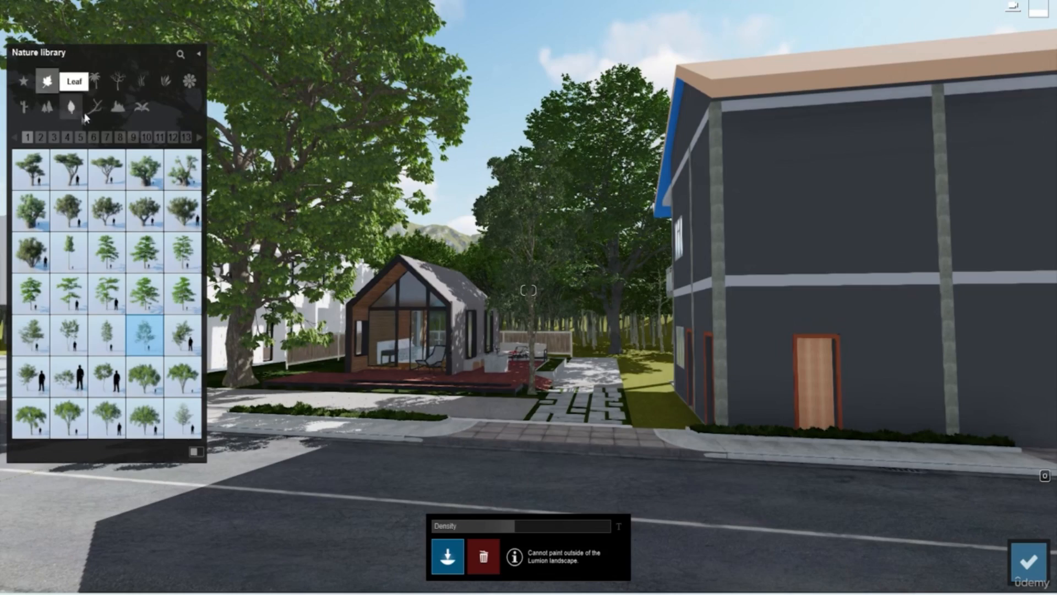
Paint the first row's fourth grass plant on the ground beneath the trees behind the patio fence
click(165, 80)
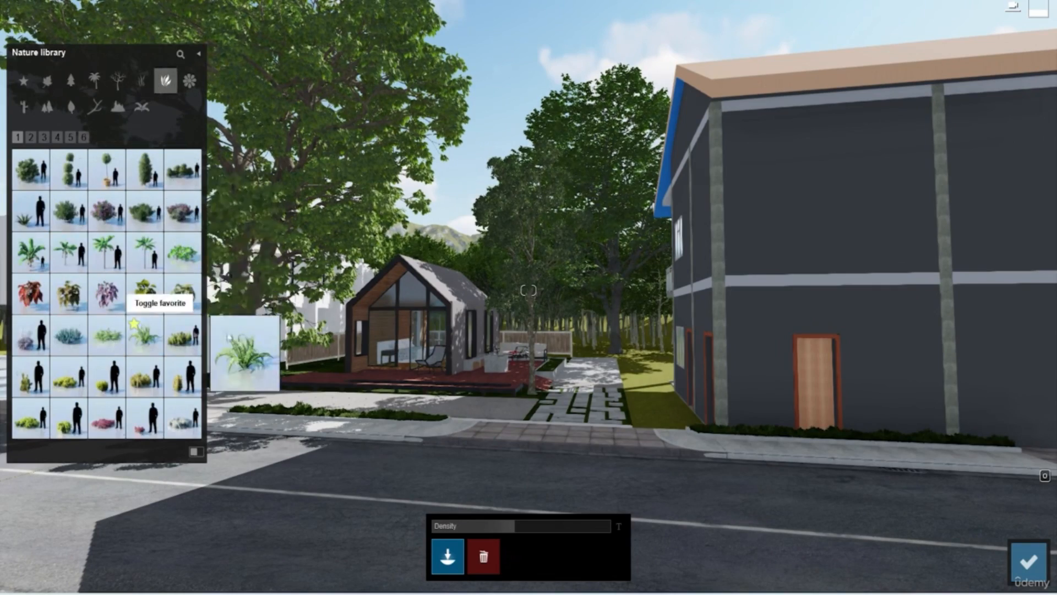
key(shift+w)
key(s)
right_drag(461, 415, 461, 495)
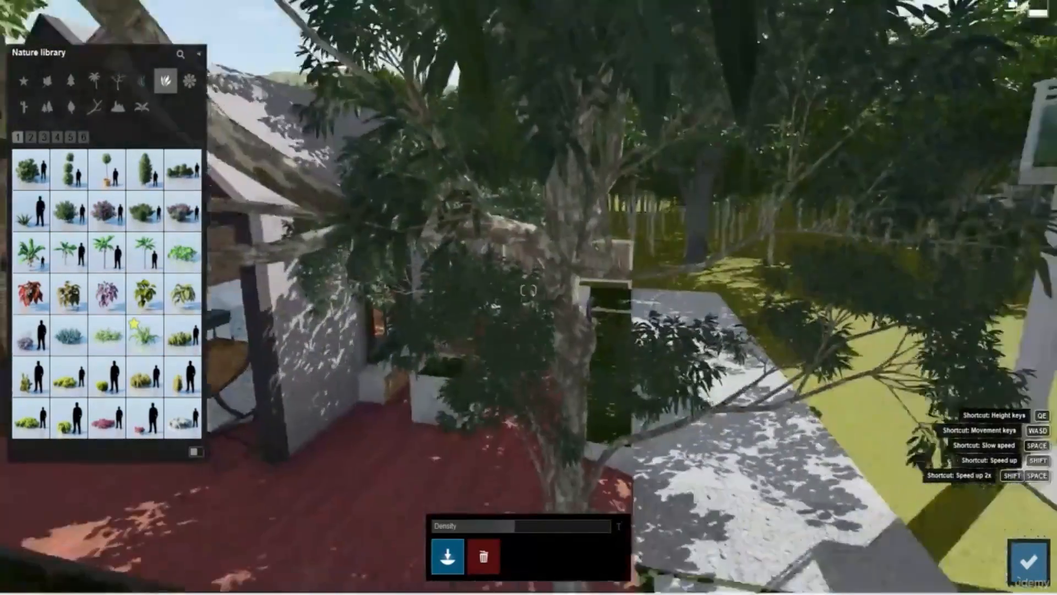
right_drag(494, 238, 620, 284)
key(w)
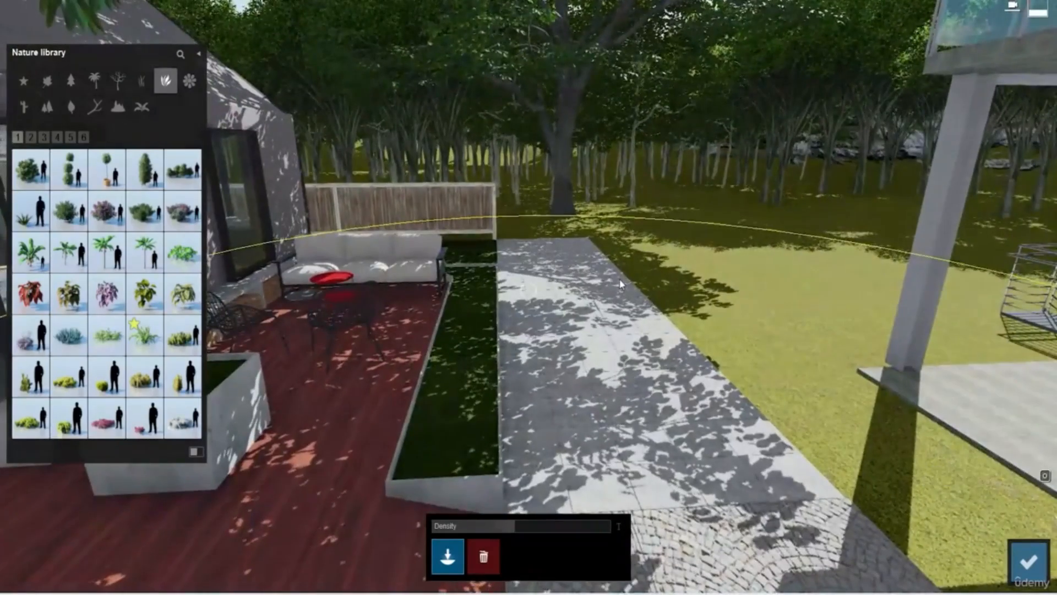
key(q)
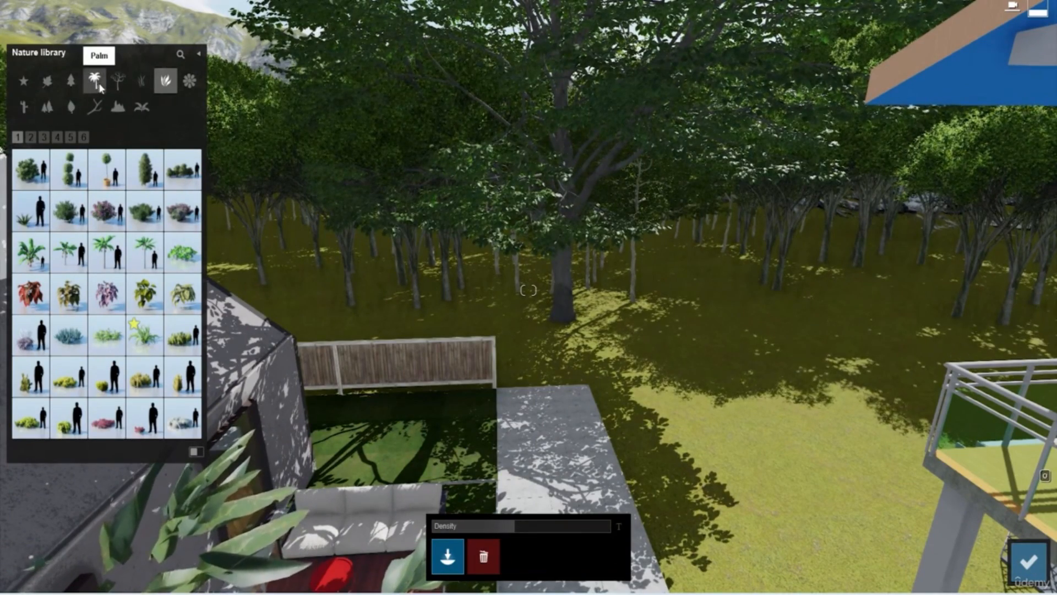
click(140, 84)
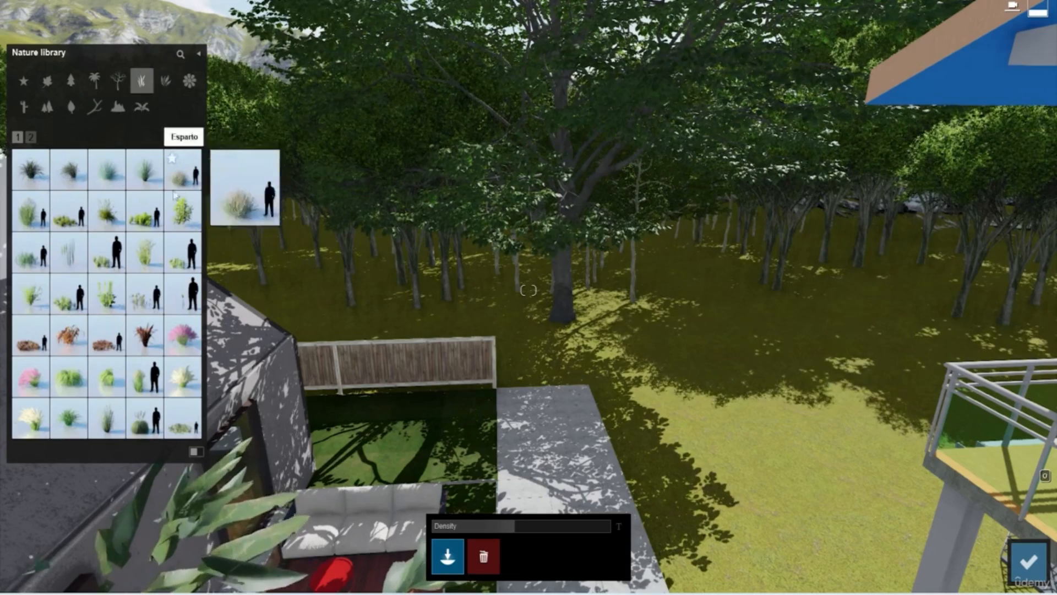
click(145, 170)
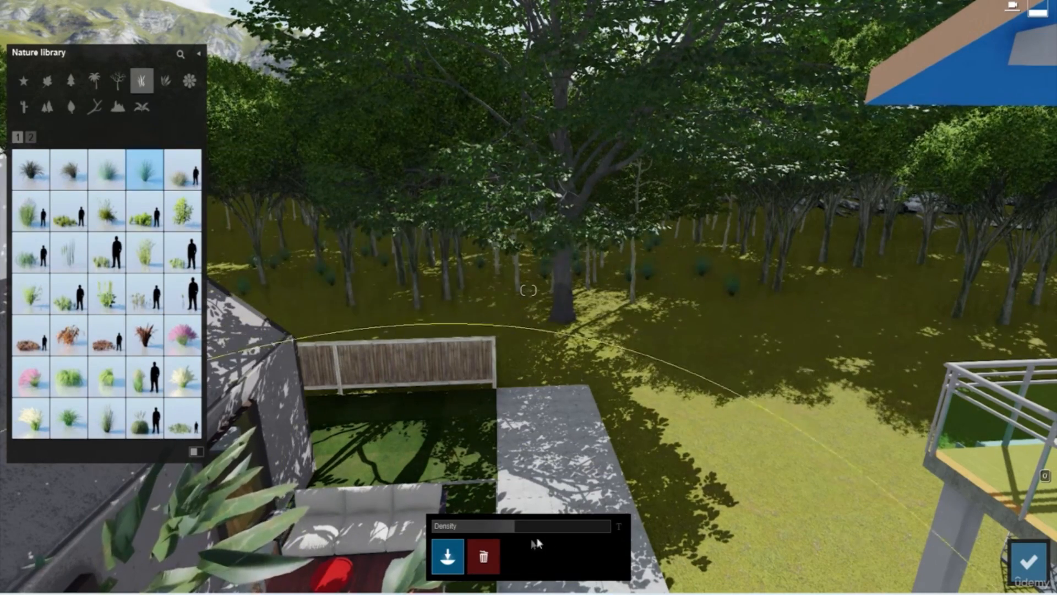
Raise the paint density to nearly full and paint Gulf Muhly Round beneath the trees behind the patio fence
click(597, 526)
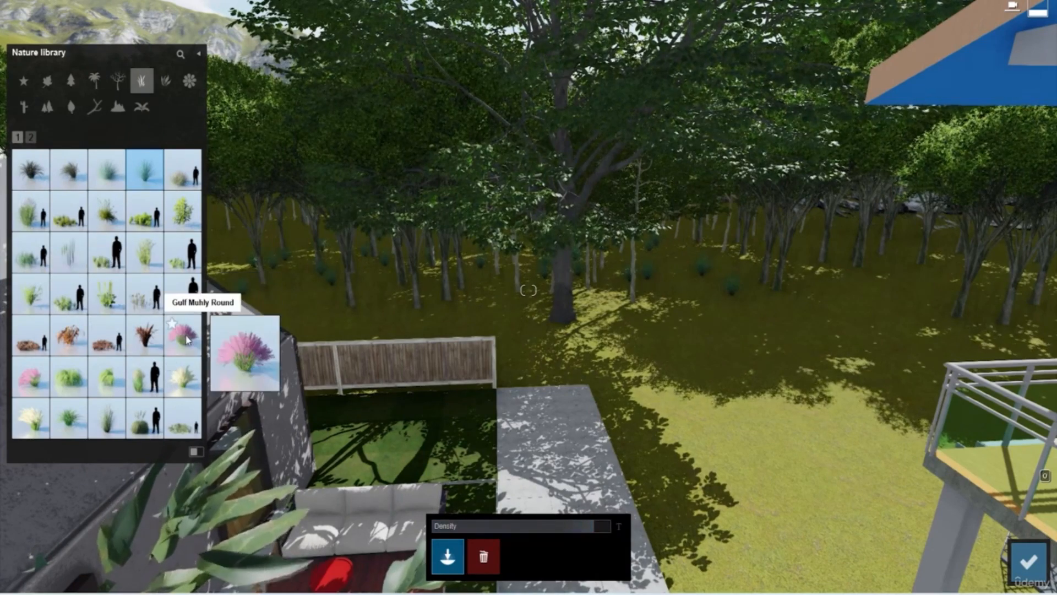
click(182, 334)
mouse_move(746, 316)
mouse_down()
mouse_move(699, 255)
mouse_move(400, 256)
mouse_up()
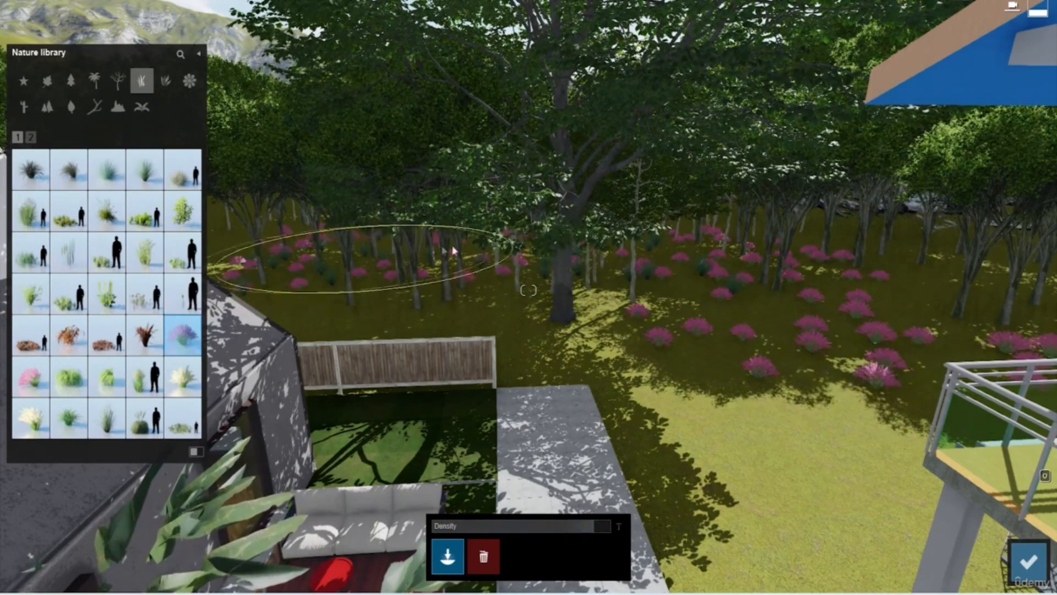
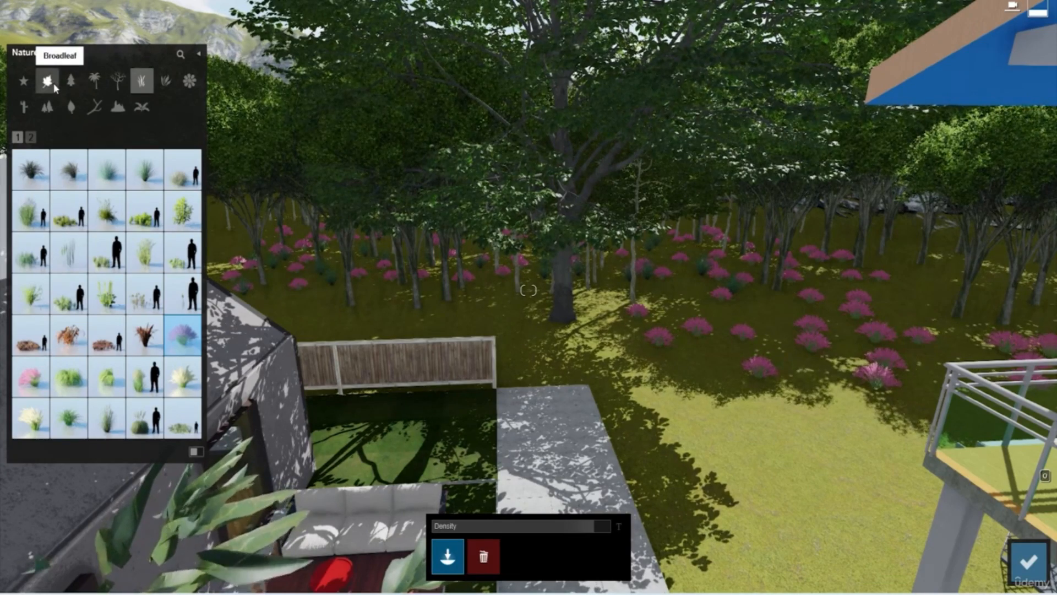
Paint the second row's fourth tree from broadleaf page 2 among the pink grasses behind the patio fence
click(53, 83)
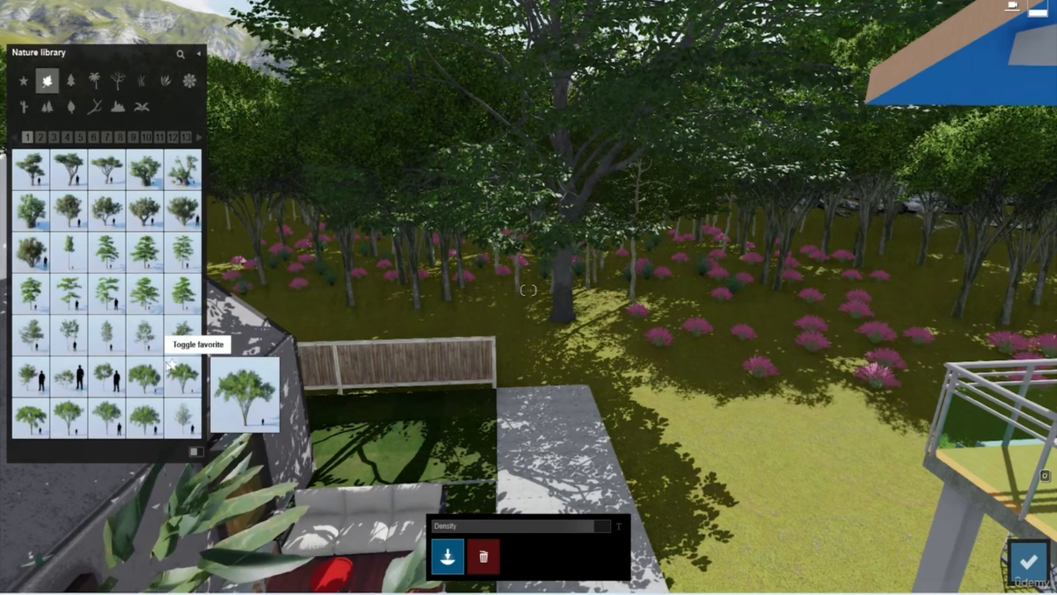
key(s)
key(s)
key(e)
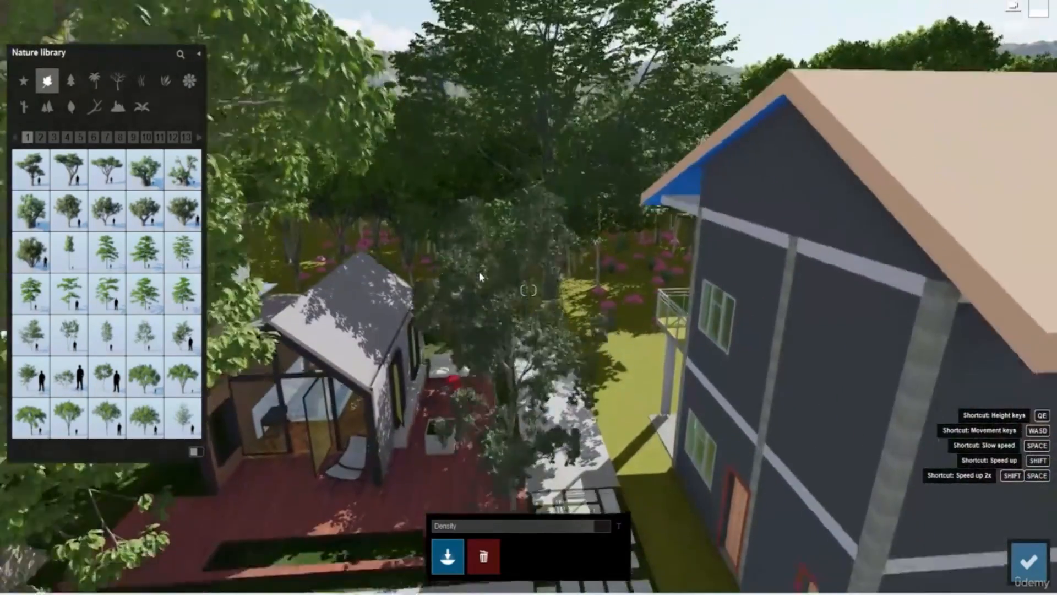
key(e)
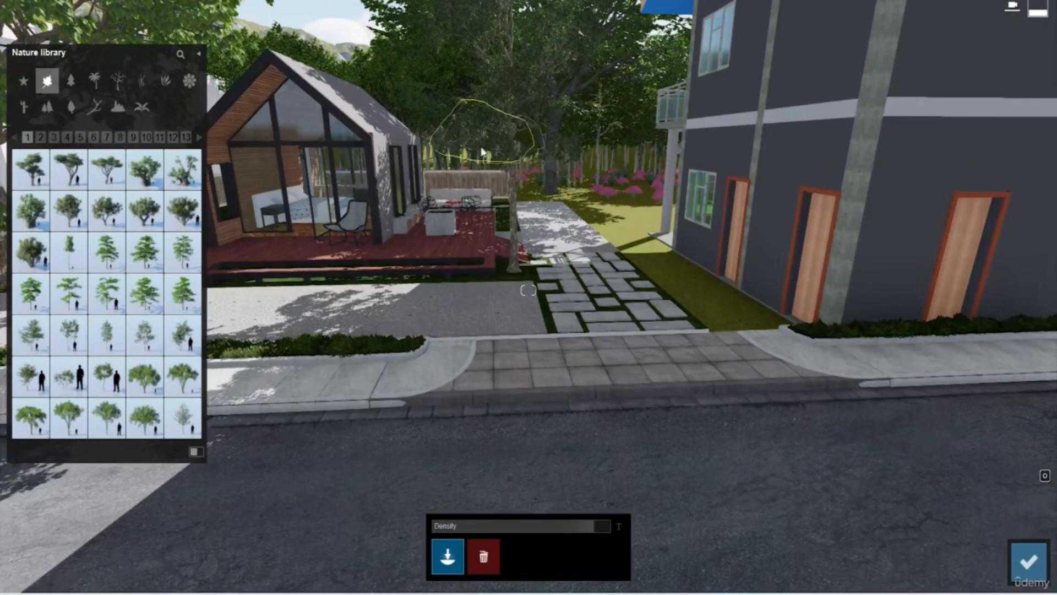
key(q)
key(w)
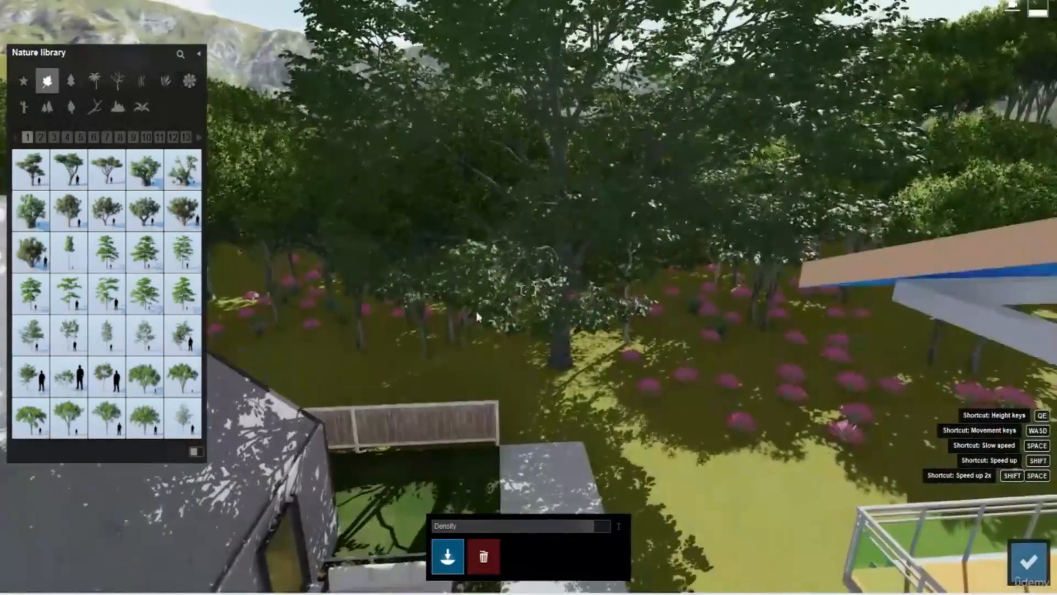
right_drag(477, 317, 517, 308)
mouse_move(151, 306)
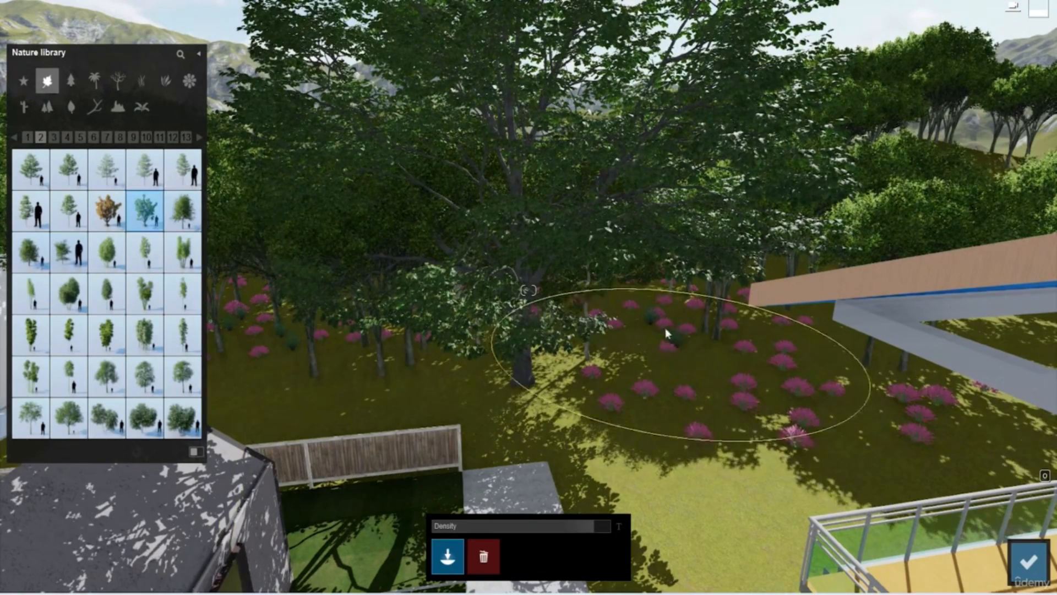
drag(665, 328, 428, 330)
mouse_move(574, 302)
right_down()
mouse_move(546, 289)
mouse_move(526, 317)
mouse_move(572, 346)
mouse_move(583, 388)
mouse_move(681, 413)
right_up()
click(564, 325)
click(701, 354)
Examine the planted backyard from above and from the street in front of the small house
key(s)
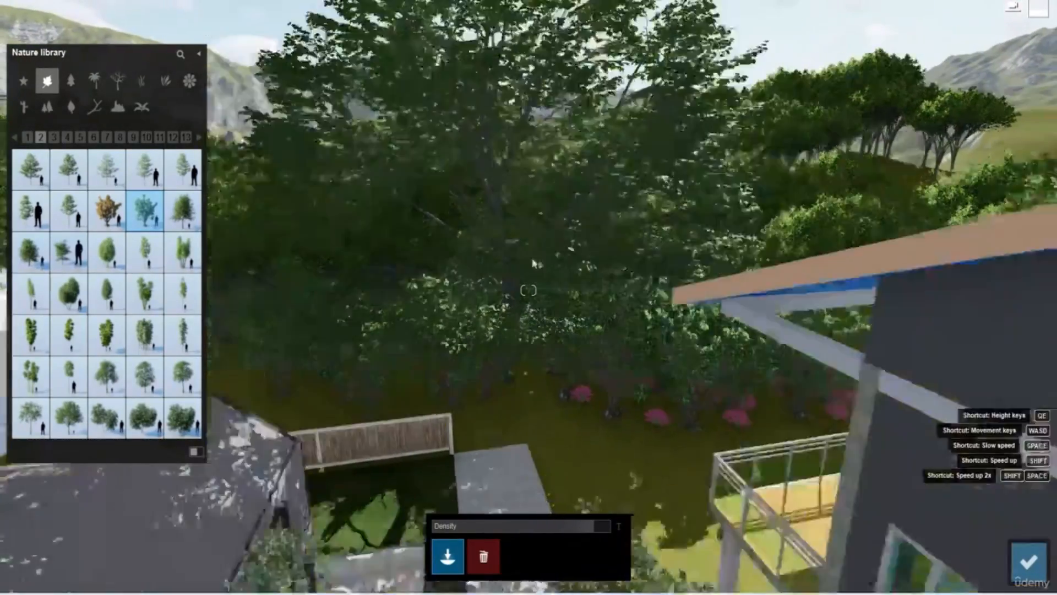
key(w)
key(q)
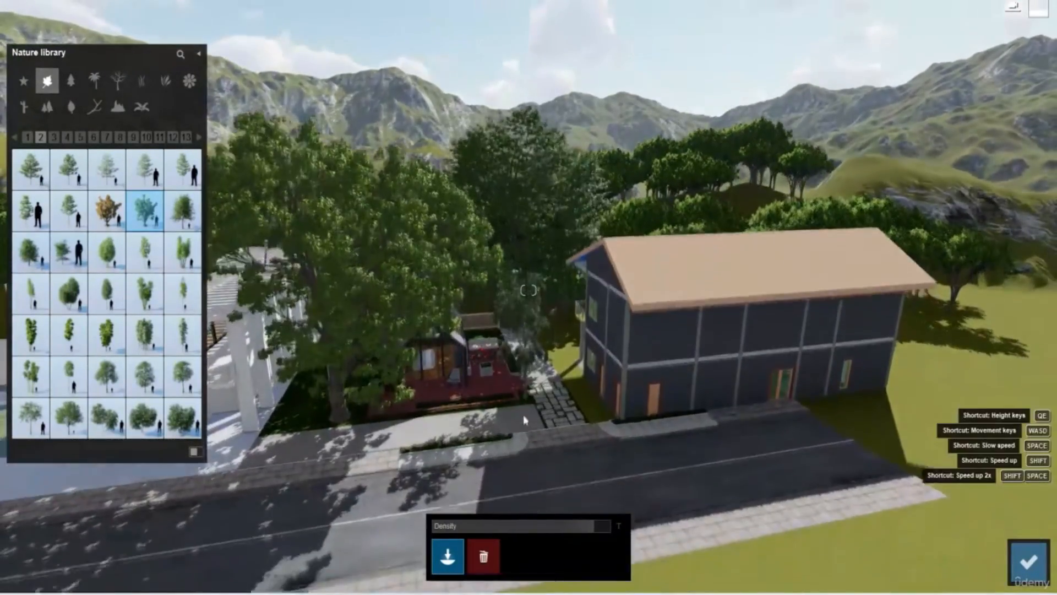
key(s)
key(w)
key(q)
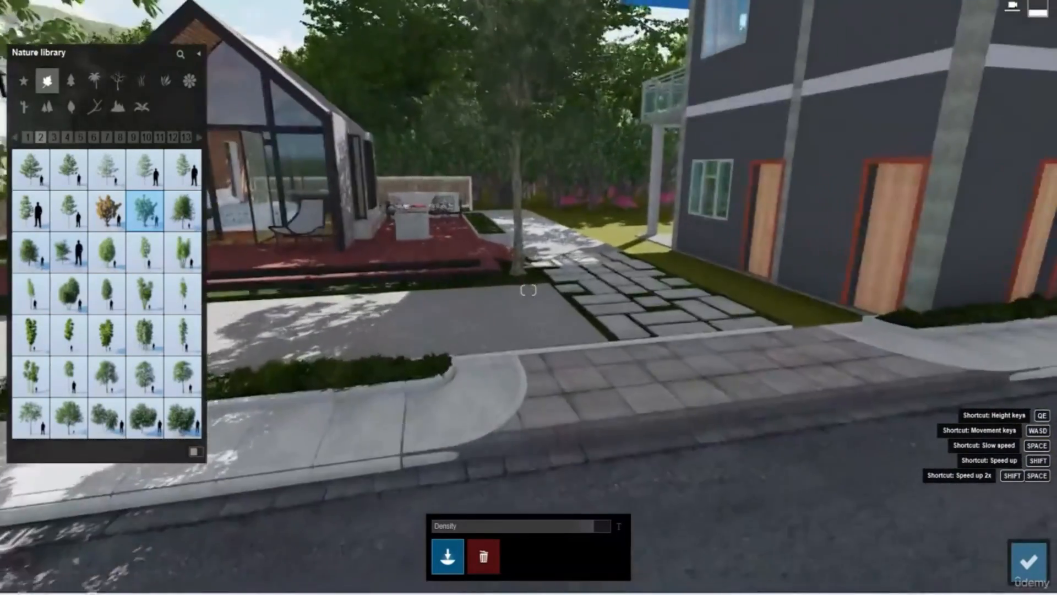
right_drag(552, 346, 474, 308)
right_drag(521, 345, 527, 346)
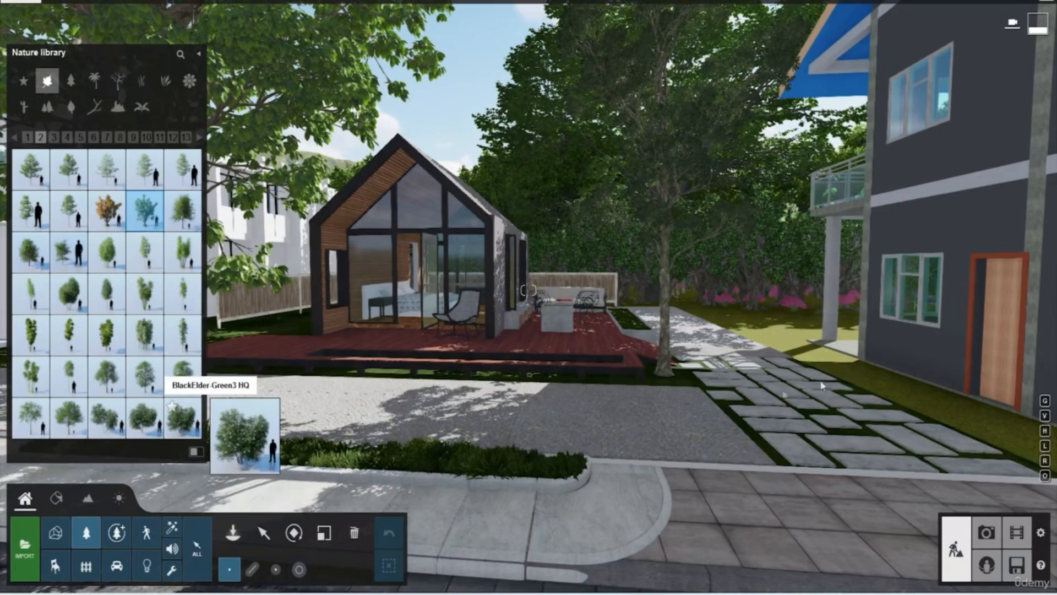
Place individual BlackElder-Green3 HQ shrubs near the large front tree and on the grass strip between the stepping-stone path and dark building
click(181, 419)
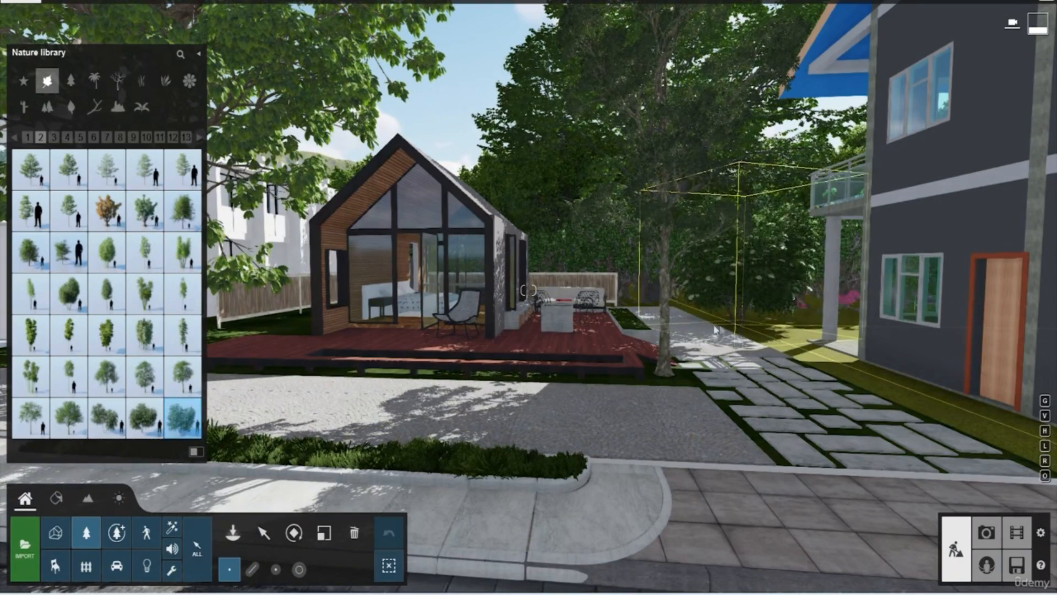
right_drag(347, 330, 316, 328)
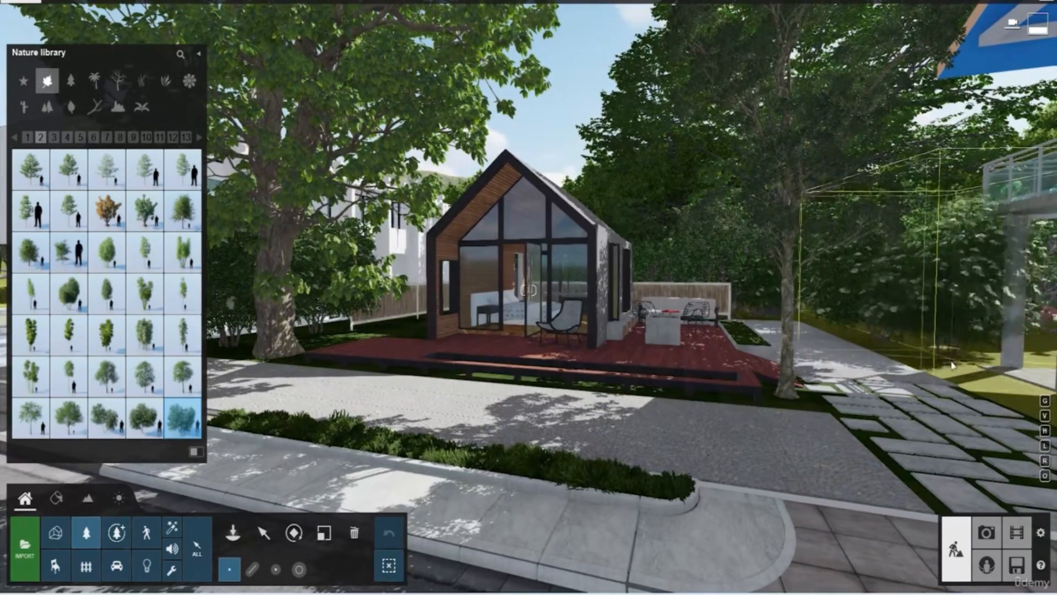
key(s)
key(s)
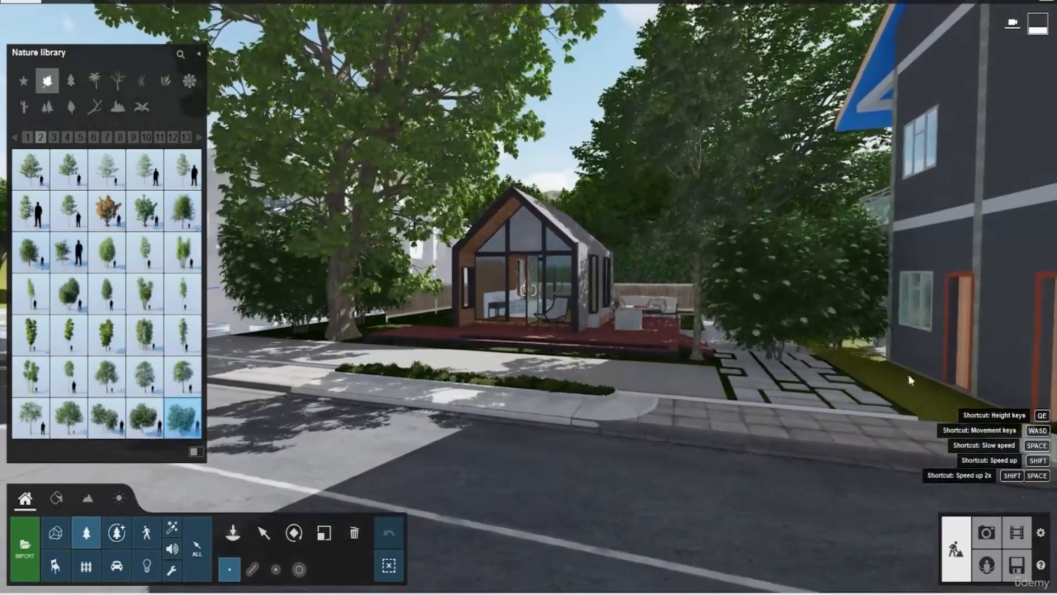
click(918, 393)
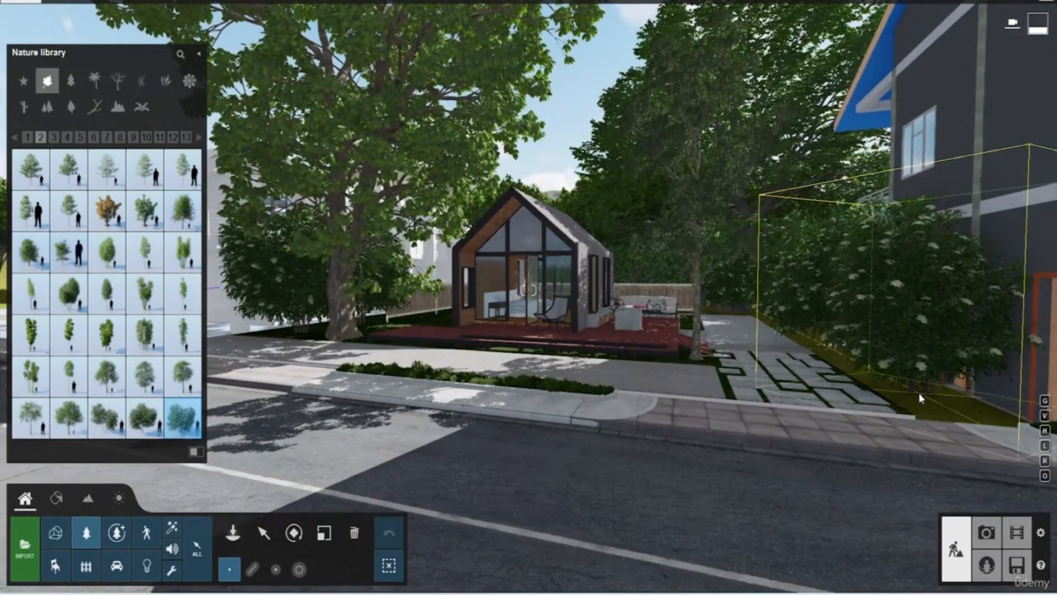
click(928, 405)
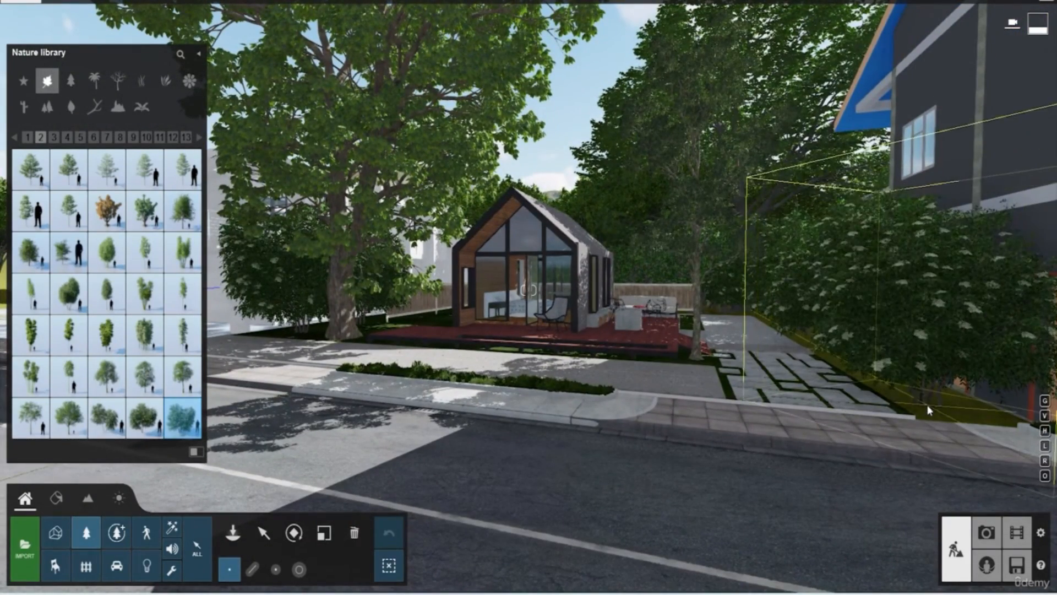
click(698, 364)
key(w)
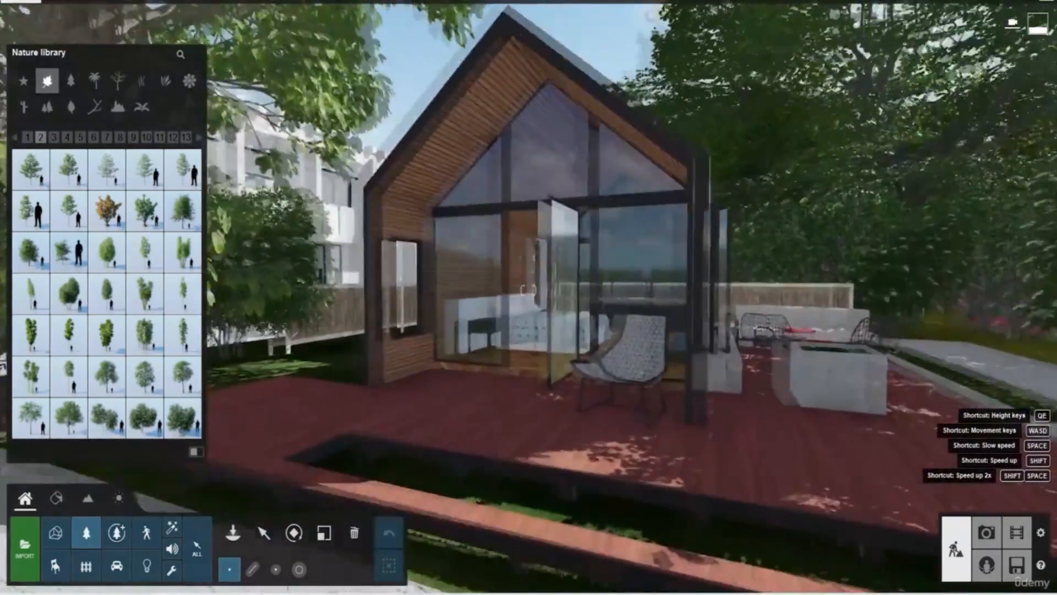
Browse the nature library's plants category and try a bush in the deck's front planting bed
mouse_move(528, 290)
right_down()
mouse_move(601, 347)
mouse_move(543, 306)
right_up()
key(w)
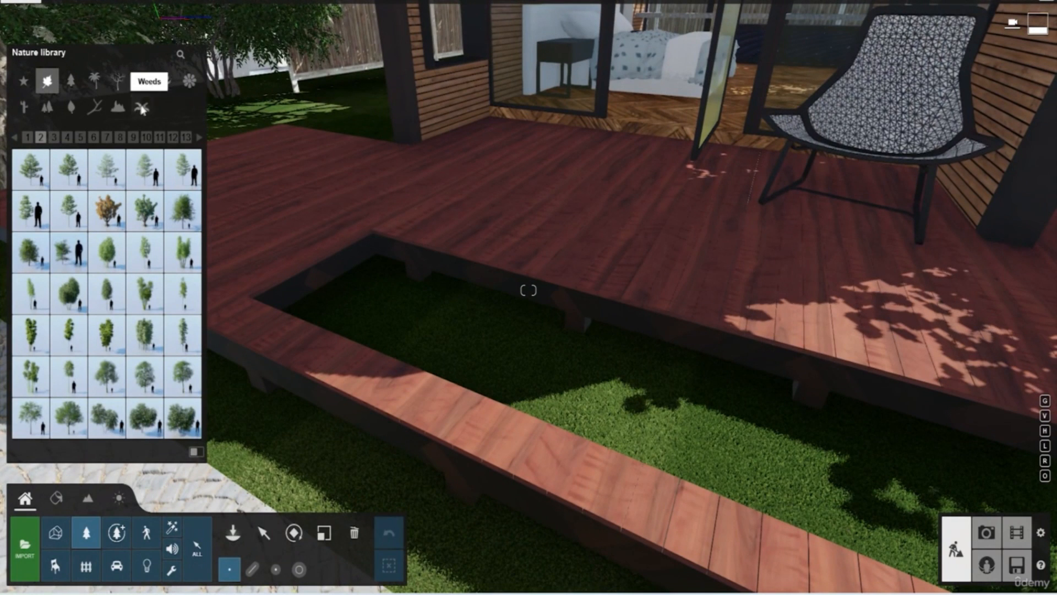
click(163, 81)
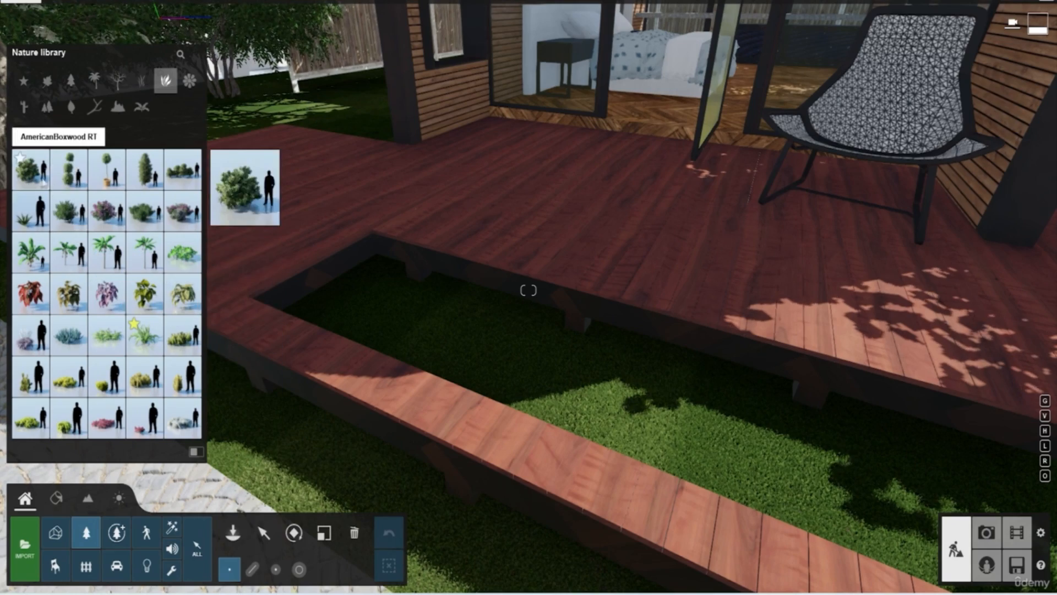
click(72, 217)
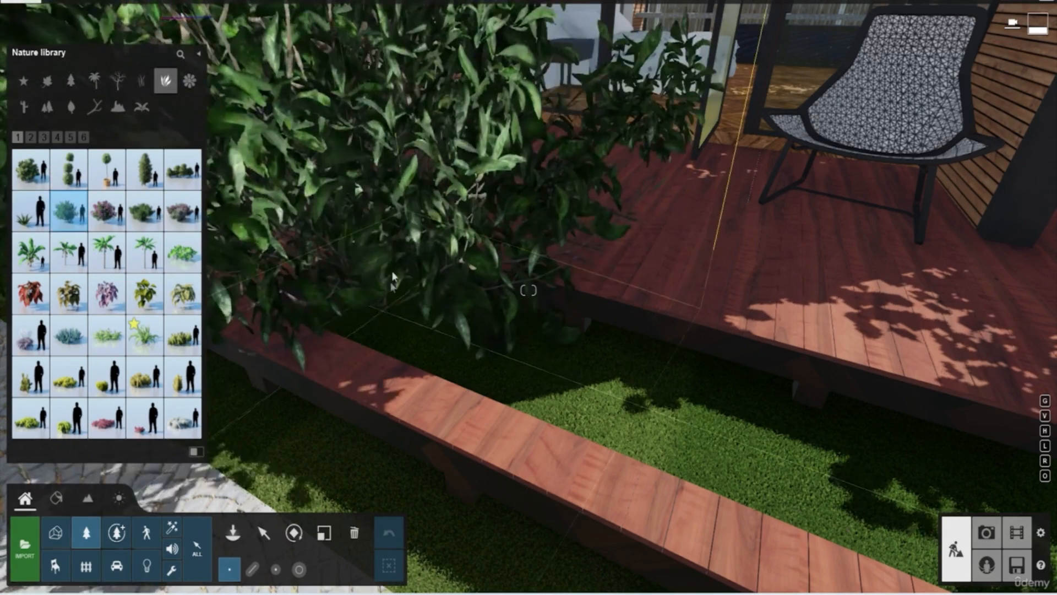
key(s)
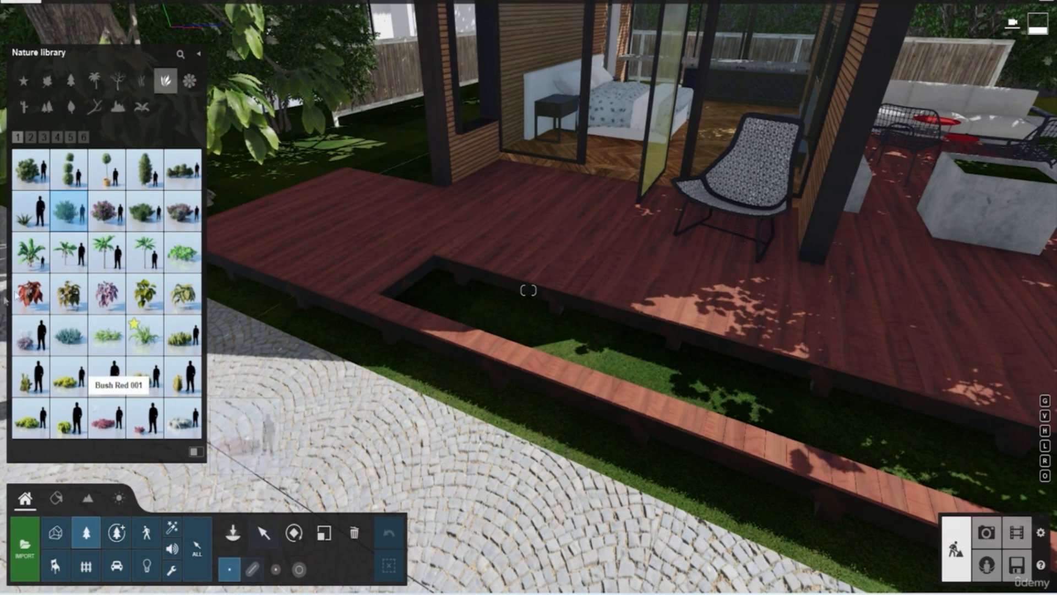
Lay a mass-placement line of ornamental grass along the full length of the deck's front planting bed
click(31, 137)
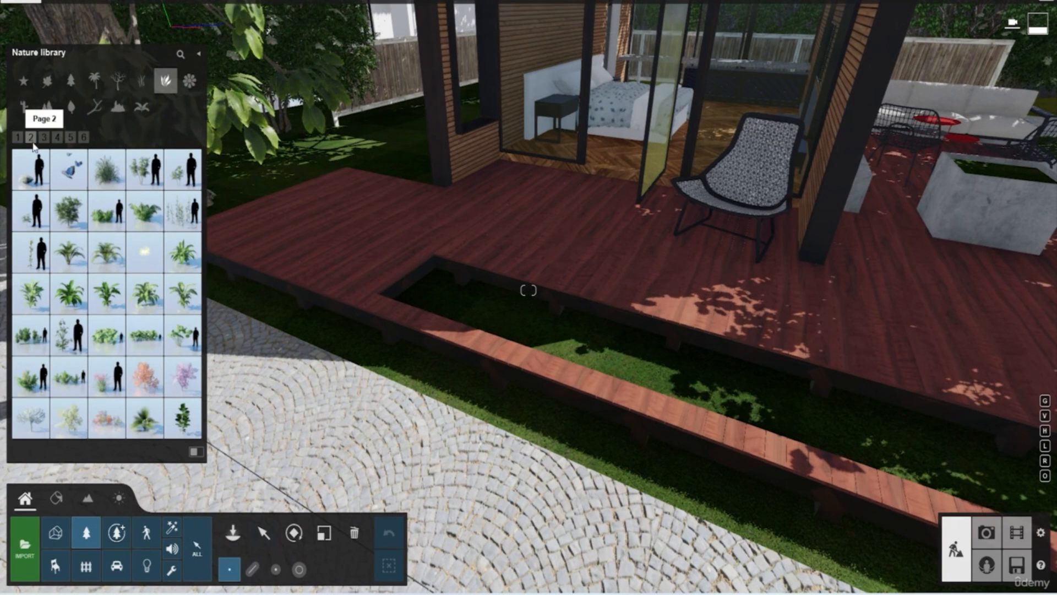
click(432, 299)
right_drag(433, 298, 358, 336)
key(w)
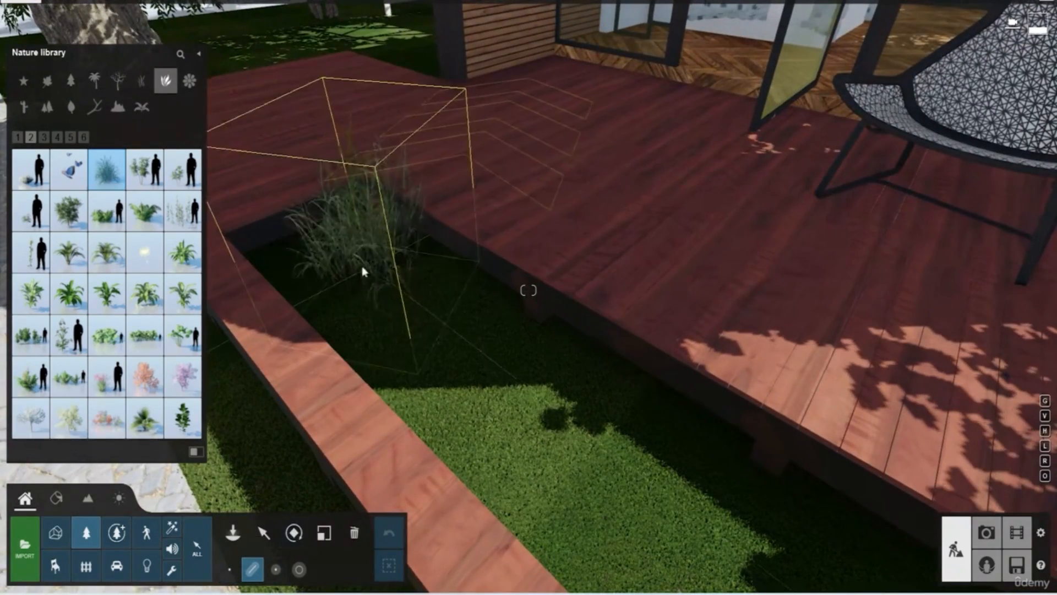
click(348, 266)
scroll(378, 285, down, 4)
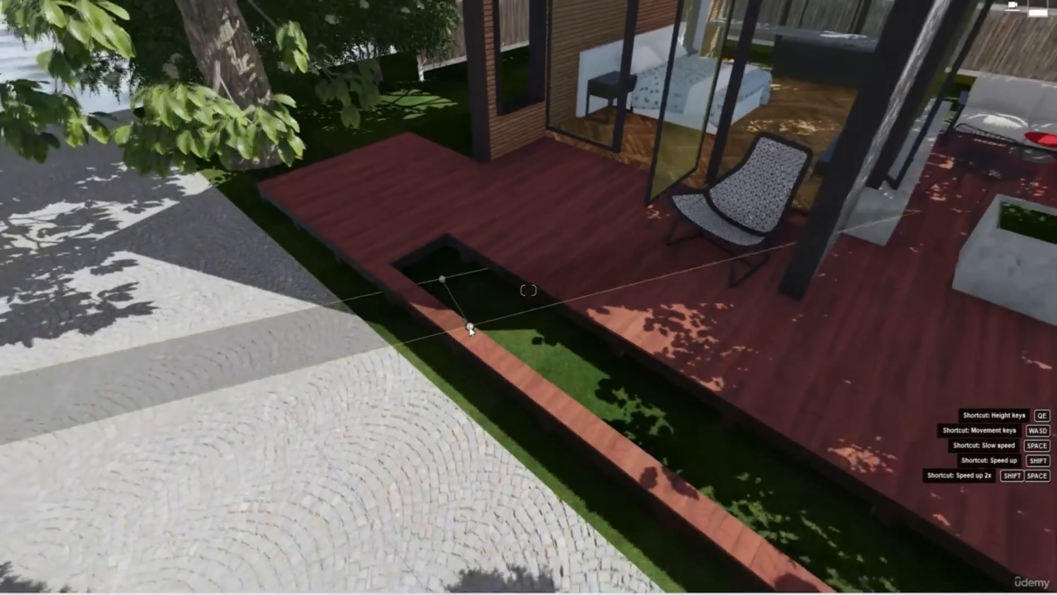
right_drag(470, 330, 545, 340)
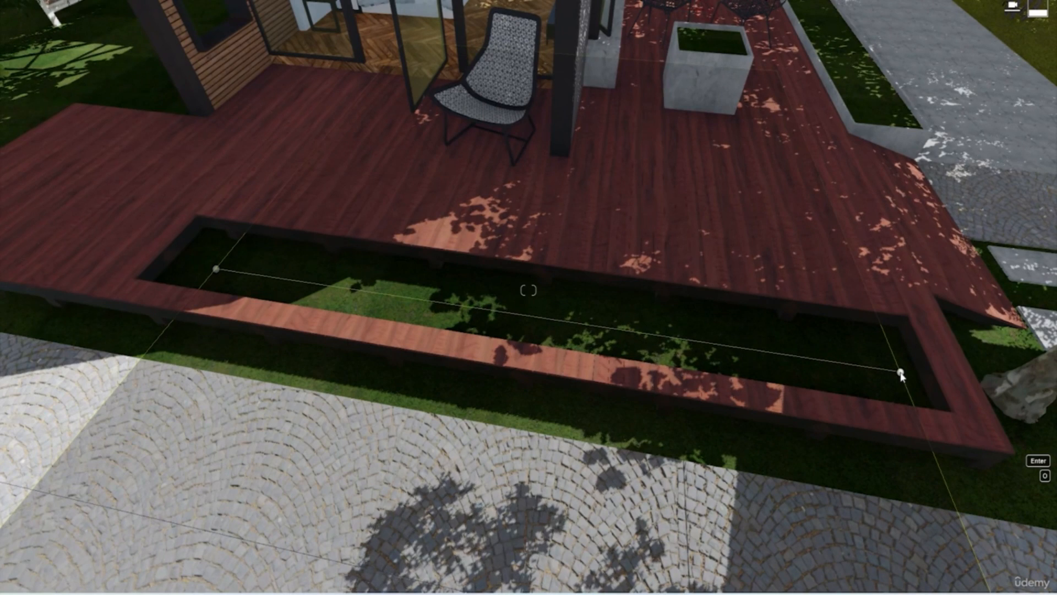
click(901, 373)
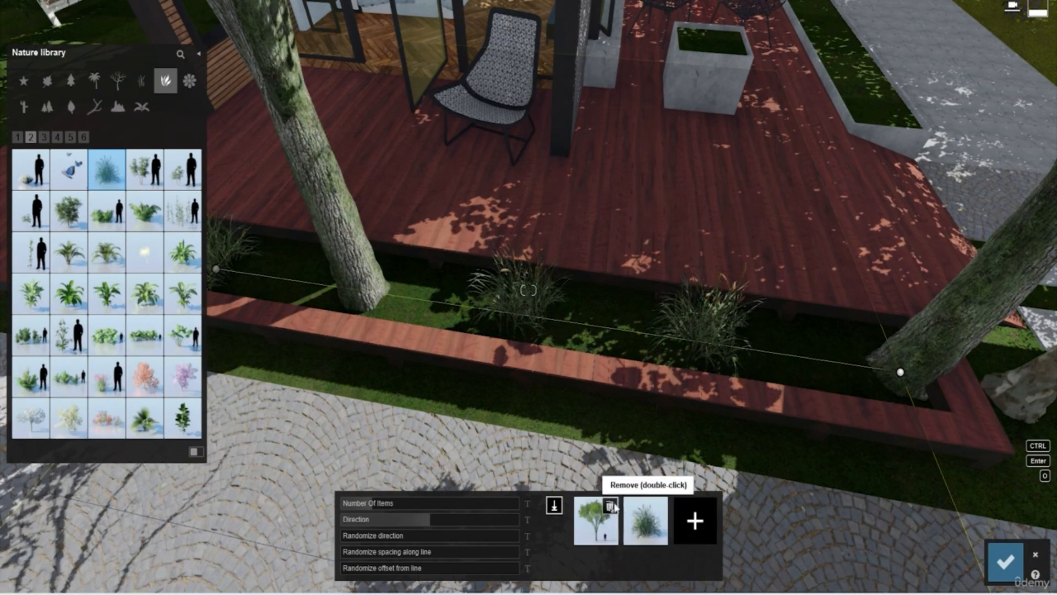
Remove the tree from the planting line's mix so that only the ornamental grass is used
scroll(516, 257, down, 3)
right_drag(732, 353, 696, 265)
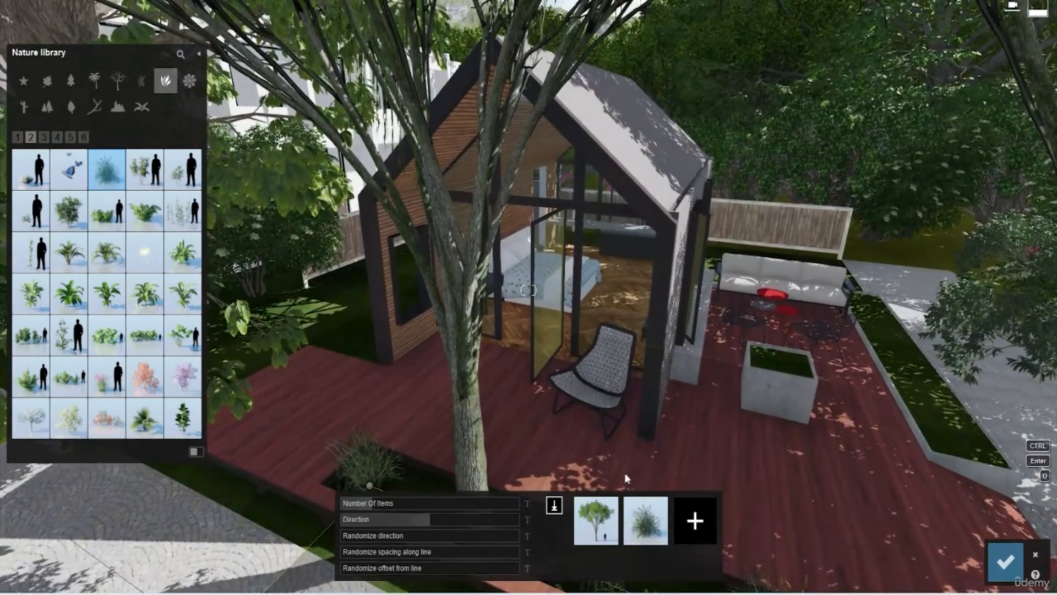
right_drag(627, 478, 611, 486)
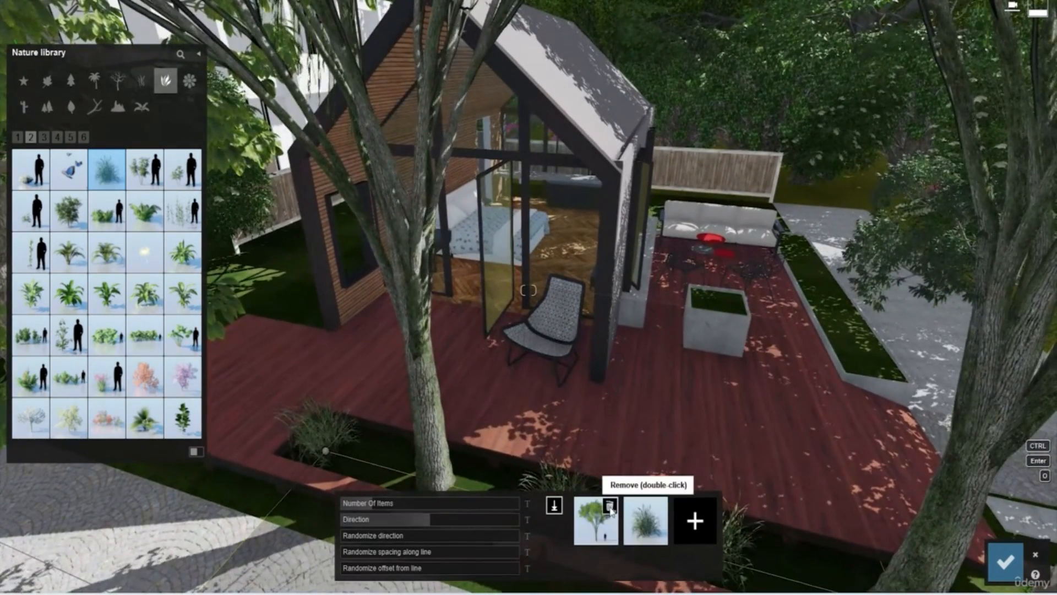
double_click(609, 506)
Set the number of grass items along the planting line to 21
key(s)
right_drag(516, 408, 490, 377)
key(w)
key(w)
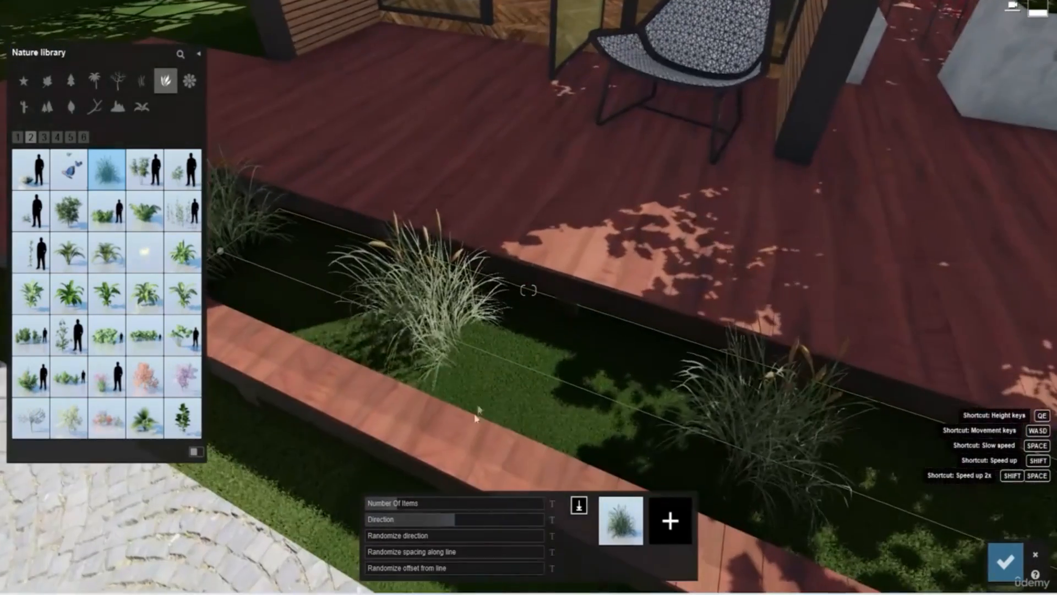
right_drag(579, 334, 605, 275)
right_drag(847, 397, 739, 401)
key(s)
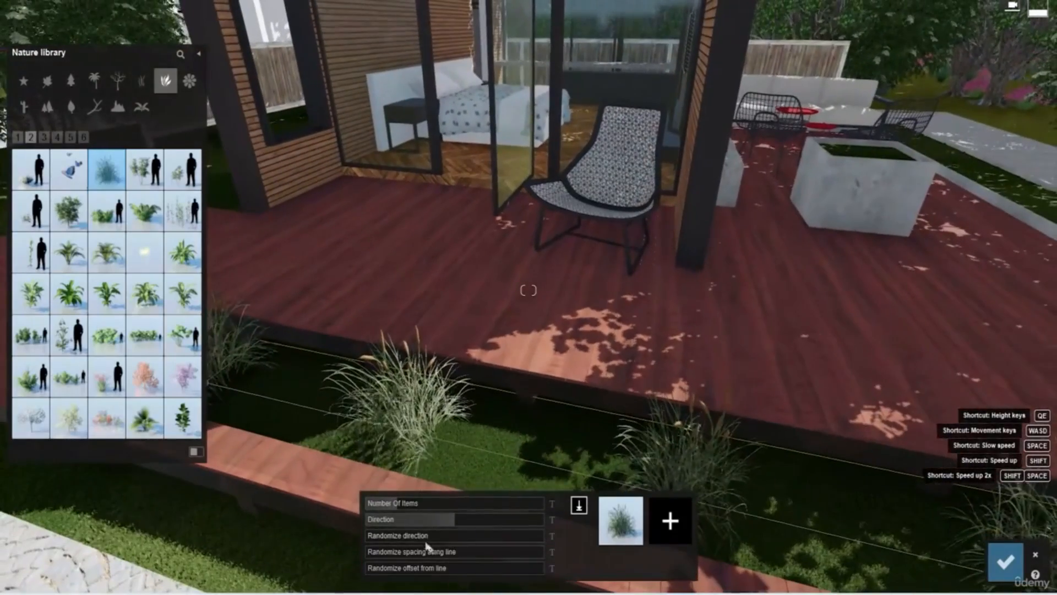
drag(402, 507, 443, 511)
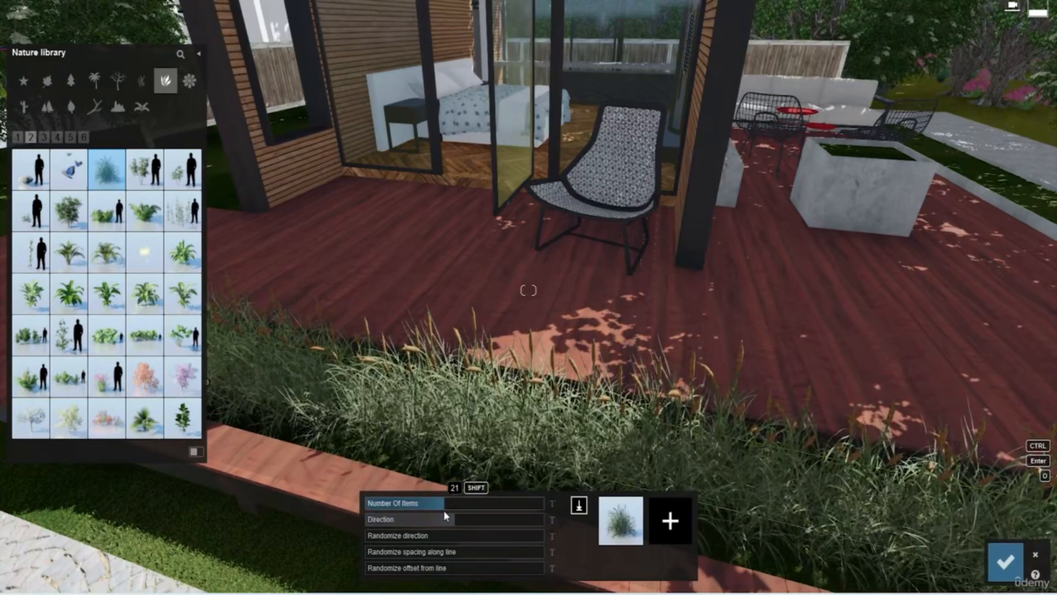
Randomize the grasses' direction, their spacing along the line and their offset from it
drag(394, 541, 451, 542)
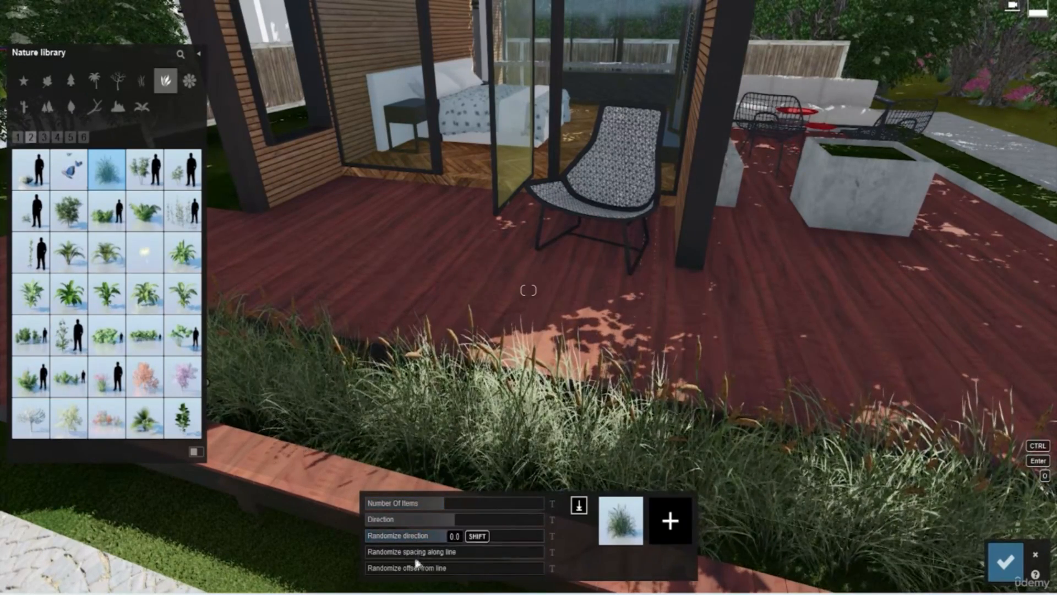
drag(369, 552, 443, 553)
drag(367, 568, 388, 569)
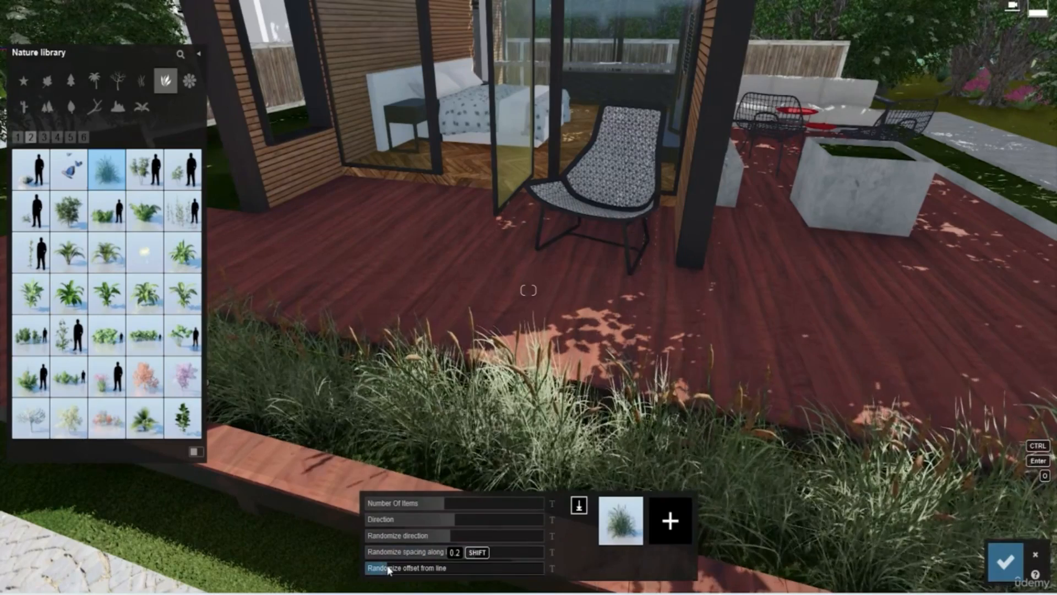
Add a broad-leaved green plant to the front bed's planting line alongside the grass
key(s)
key(s)
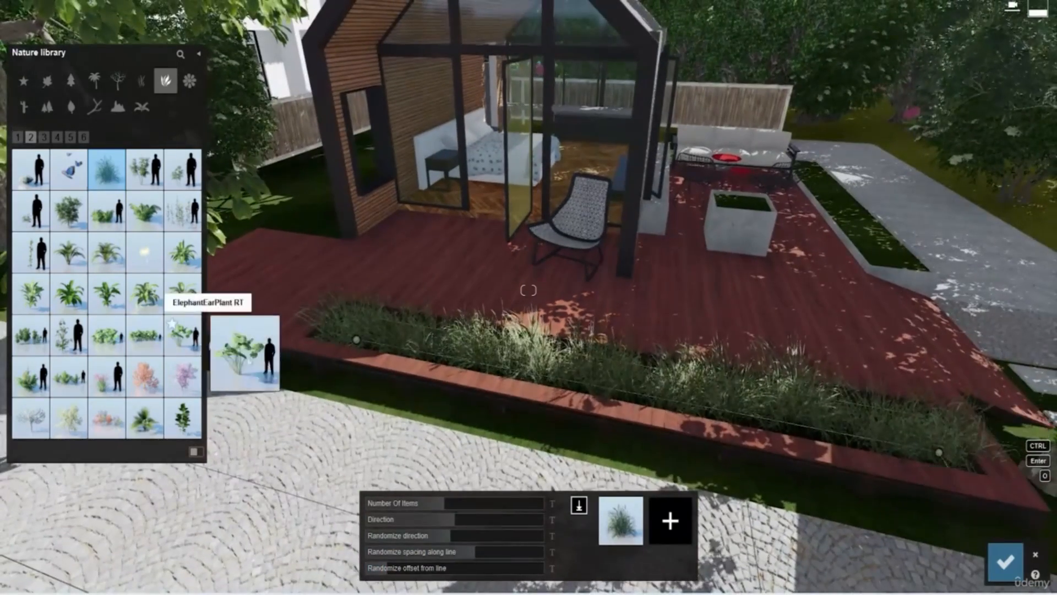
key(w)
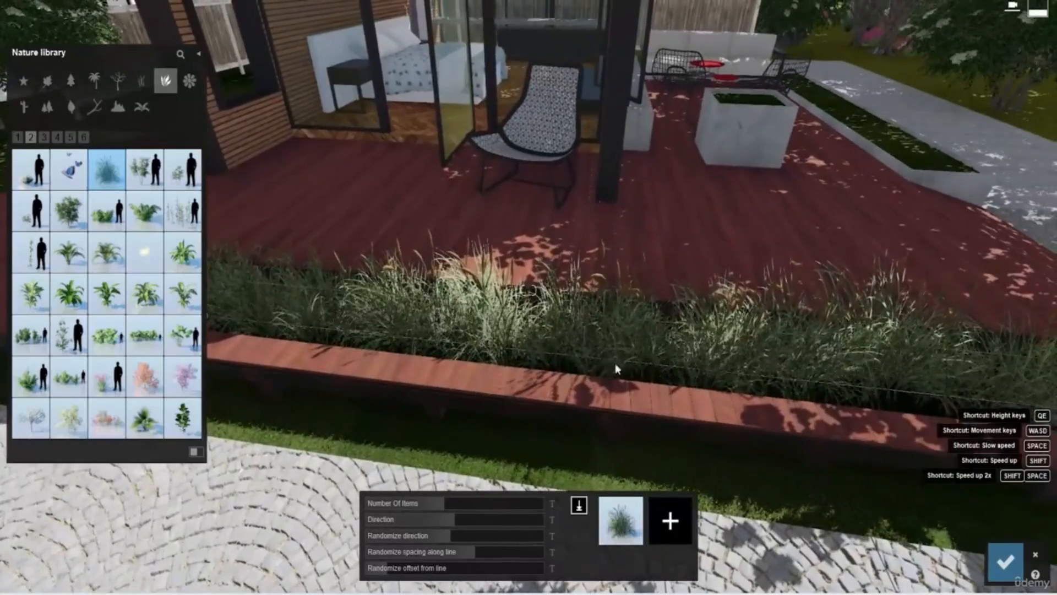
right_drag(616, 364, 566, 363)
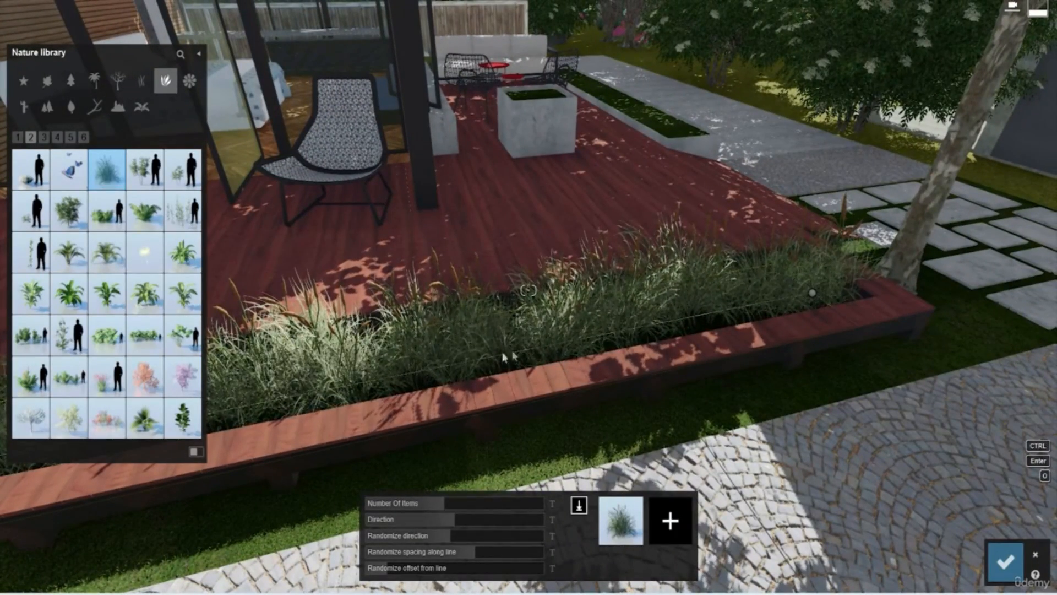
click(186, 261)
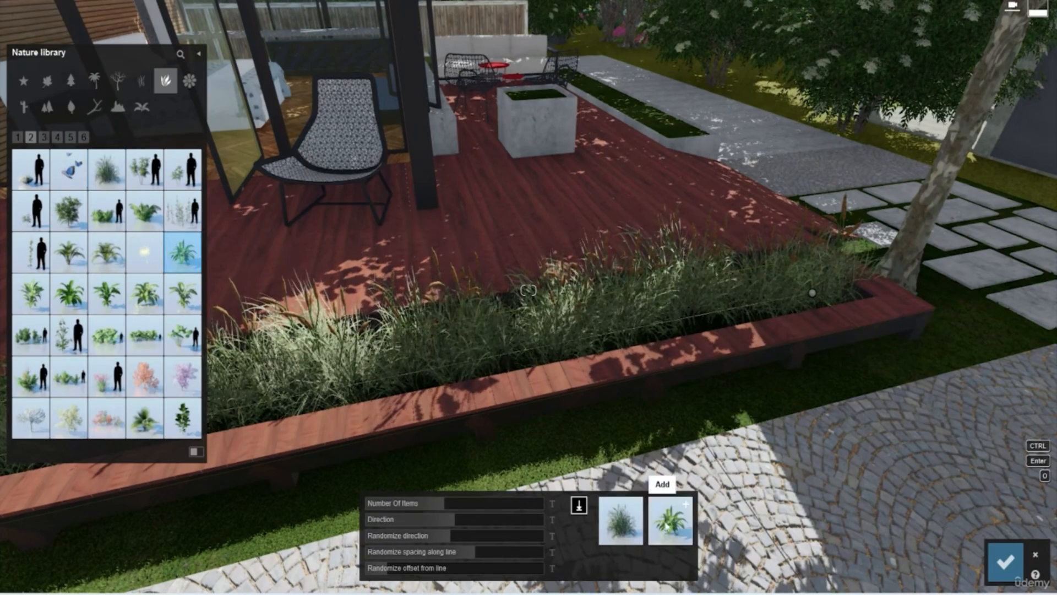
click(670, 517)
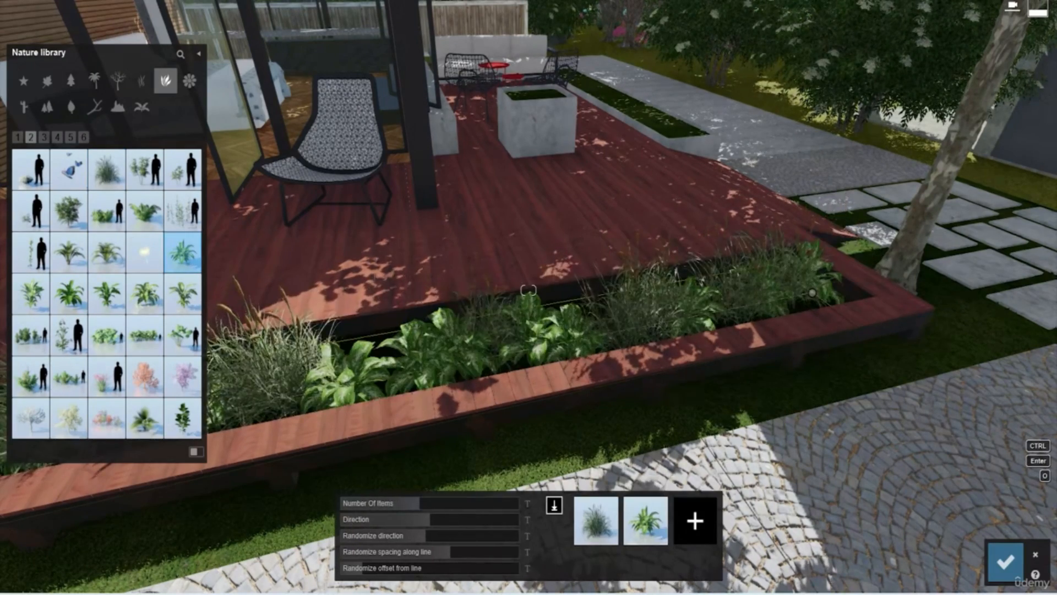
Add Dieffenbachia 005 as the third plant in the front bed's mix and confirm the planting line
right_drag(812, 429, 670, 367)
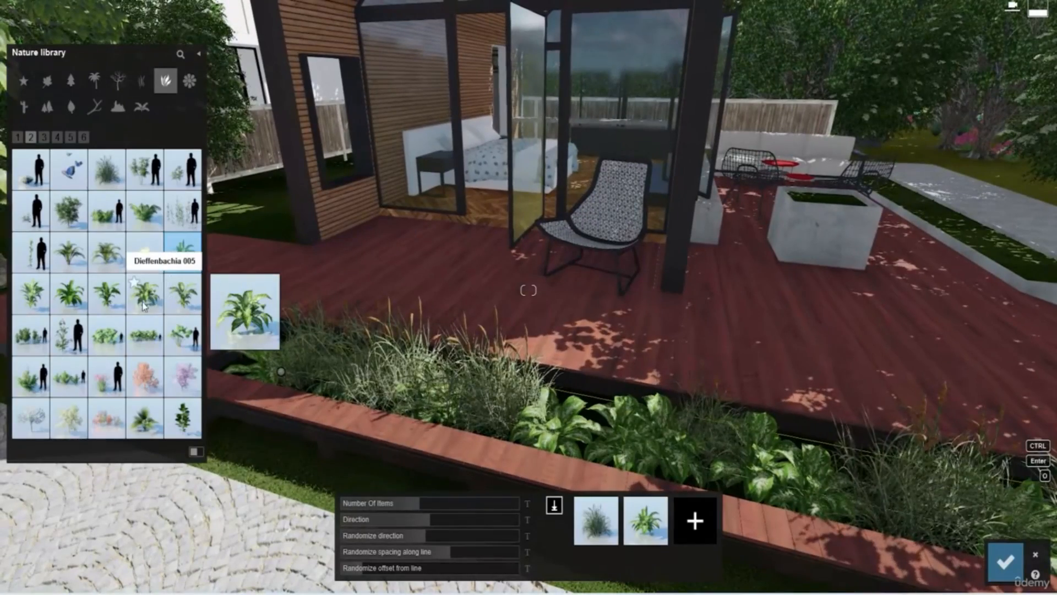
click(142, 305)
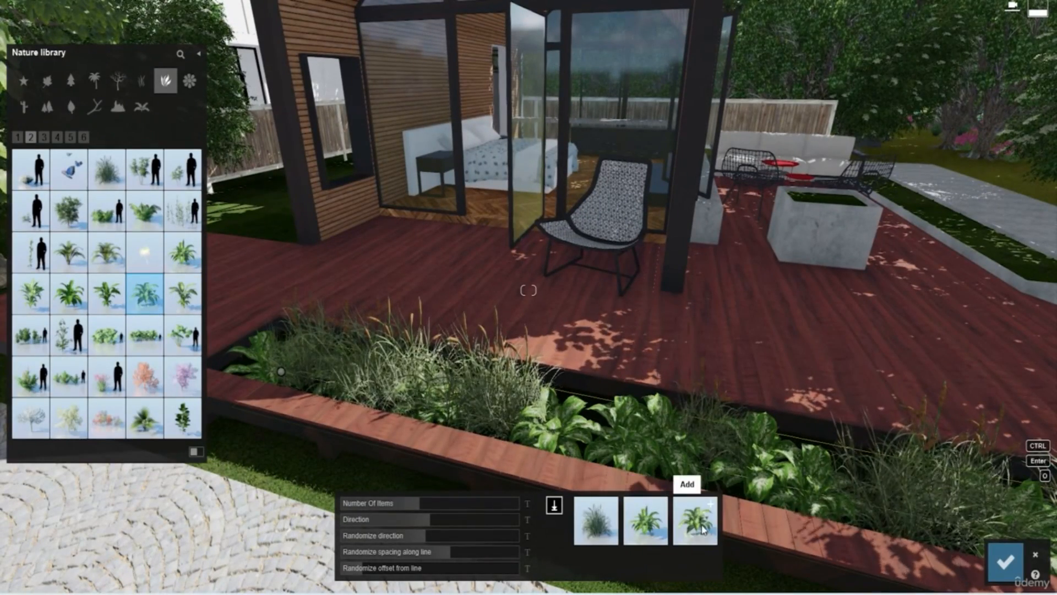
click(688, 531)
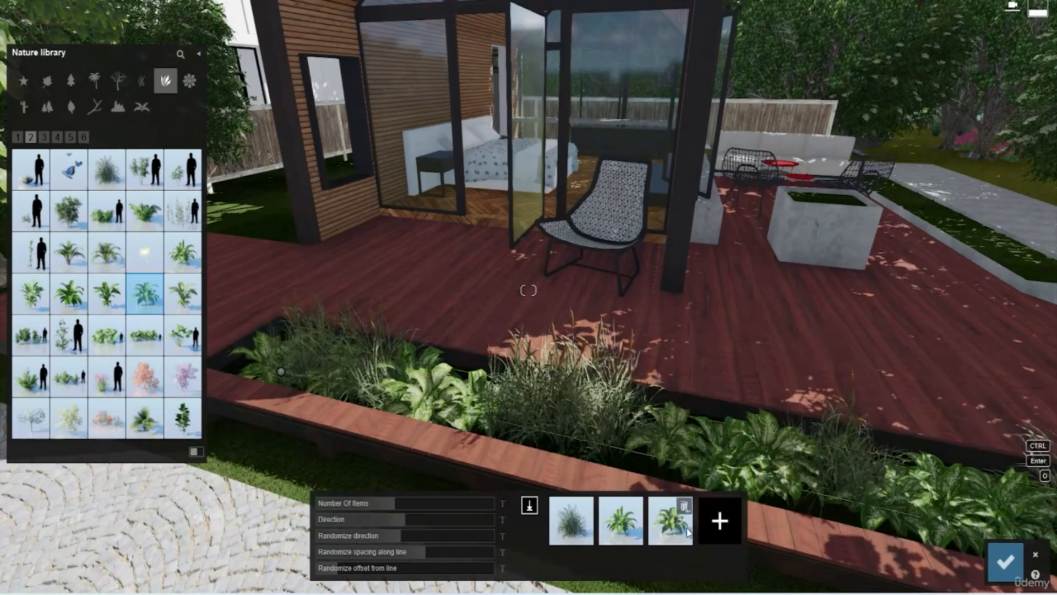
key(s)
key(q)
right_drag(441, 368, 487, 401)
key(w)
key(w)
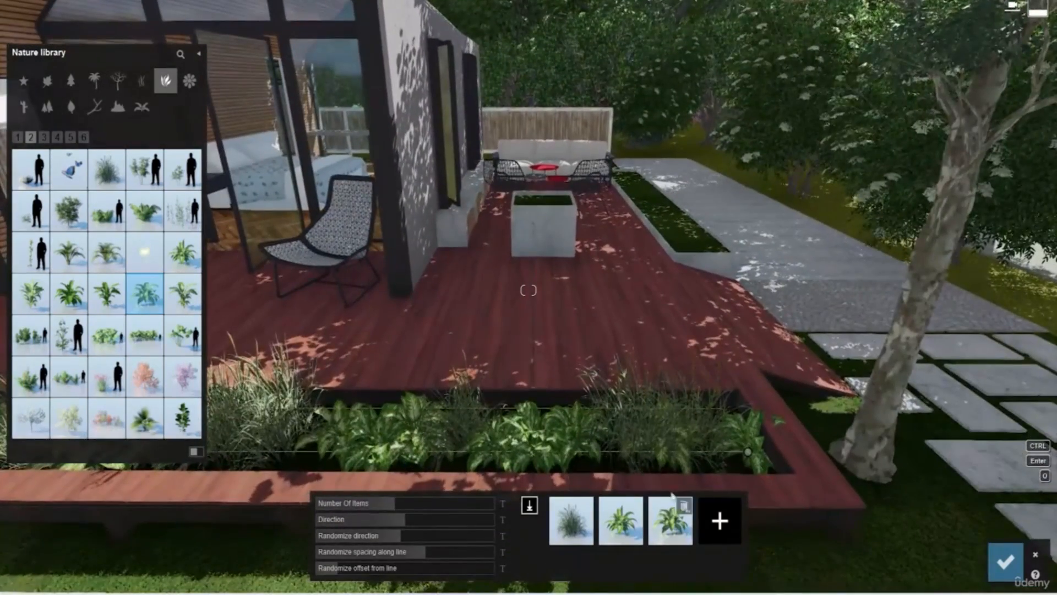
right_drag(510, 438, 457, 418)
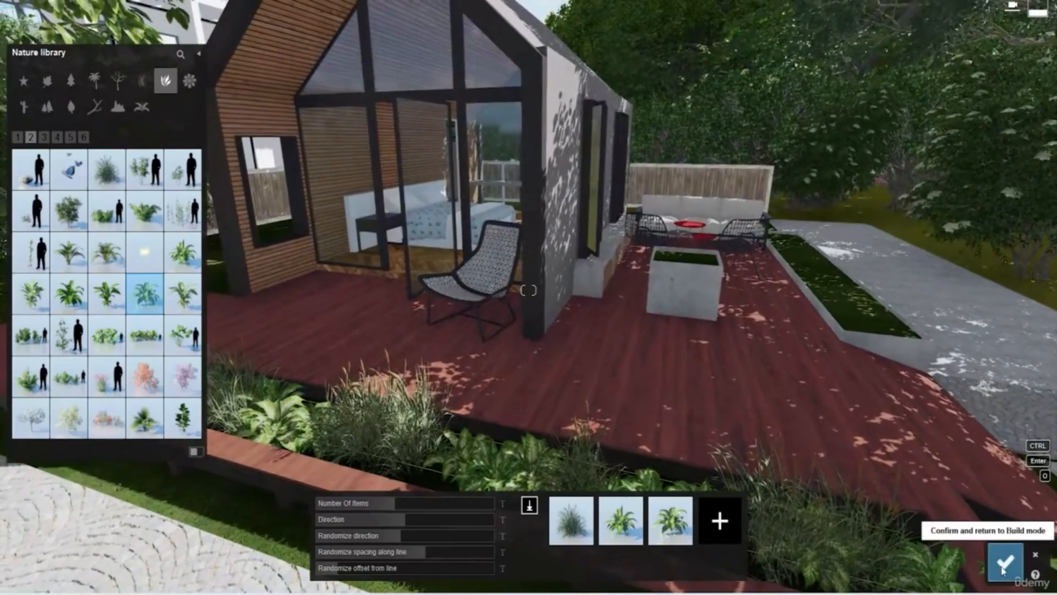
click(1005, 561)
Plant a line of two leafy plants and ornamental grass along the long planter beside the walkway and confirm it
click(633, 353)
right_drag(545, 375, 625, 379)
key(w)
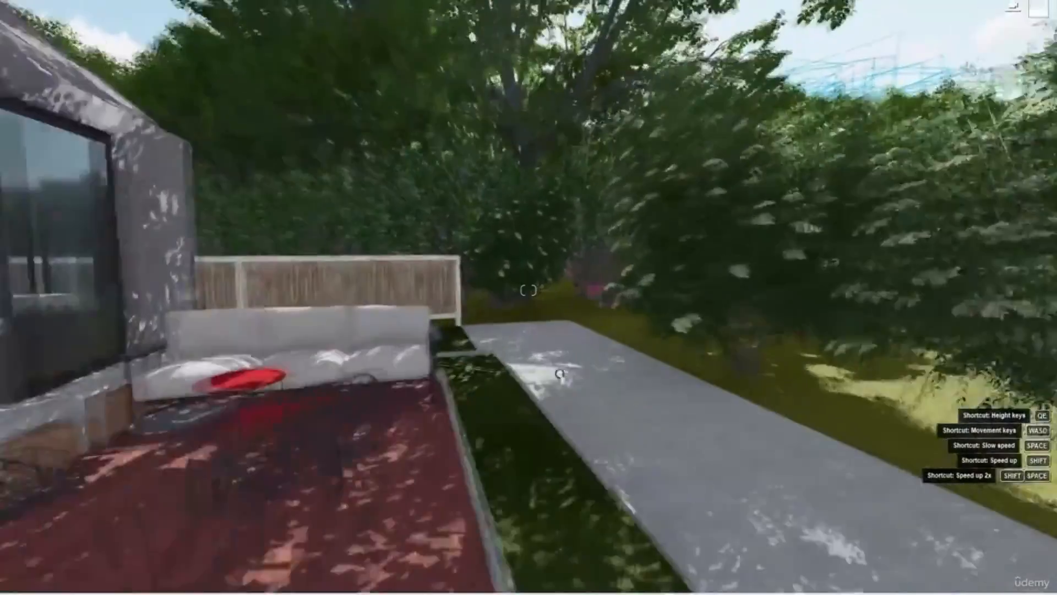
key(w)
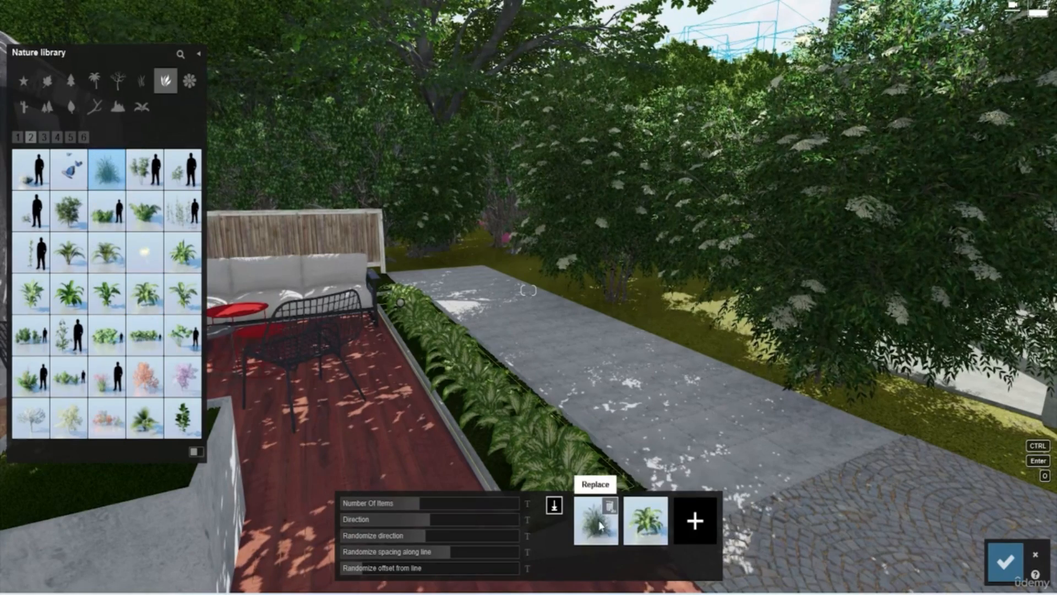
click(698, 527)
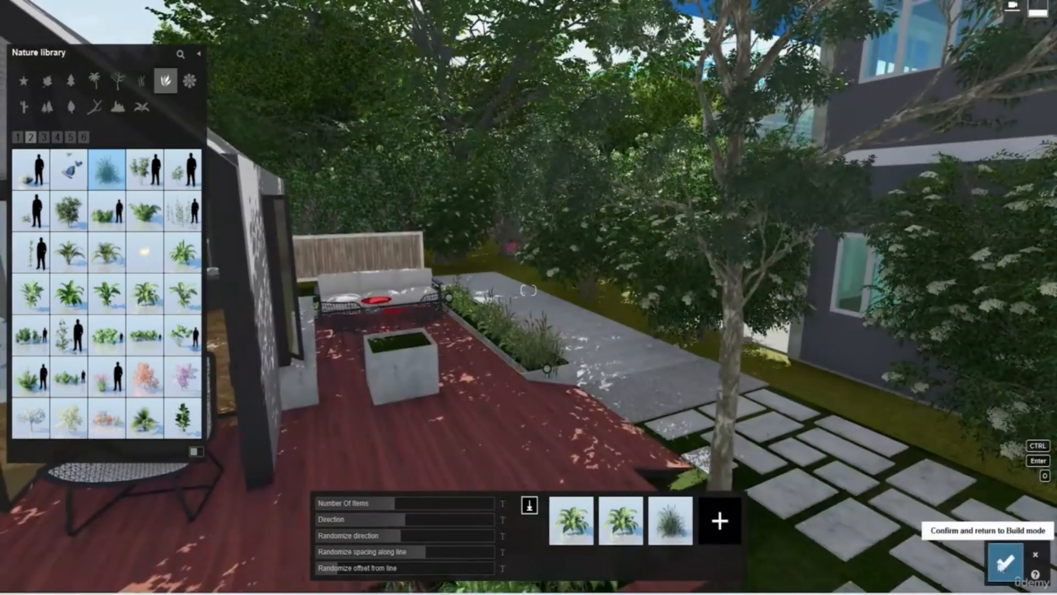
click(1003, 561)
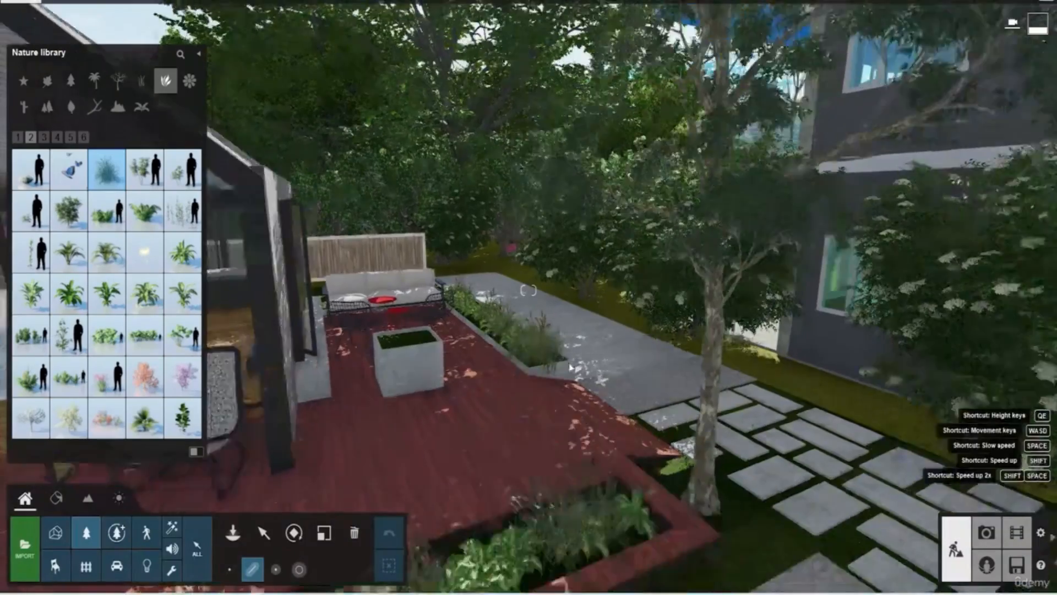
Place a fine-detail broadleaf tree in the square concrete planter on the deck
key(s)
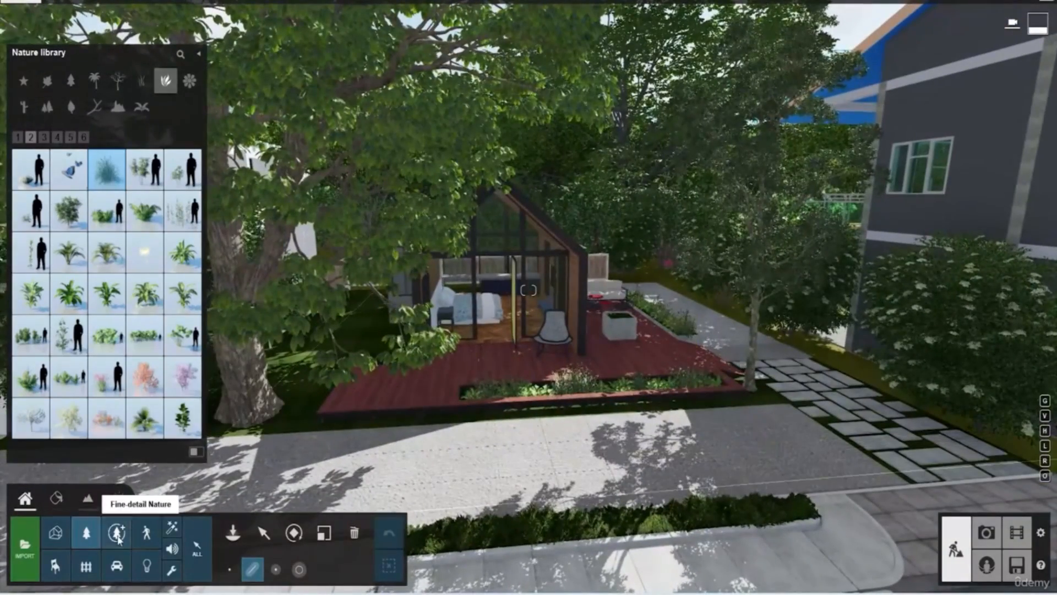
click(117, 535)
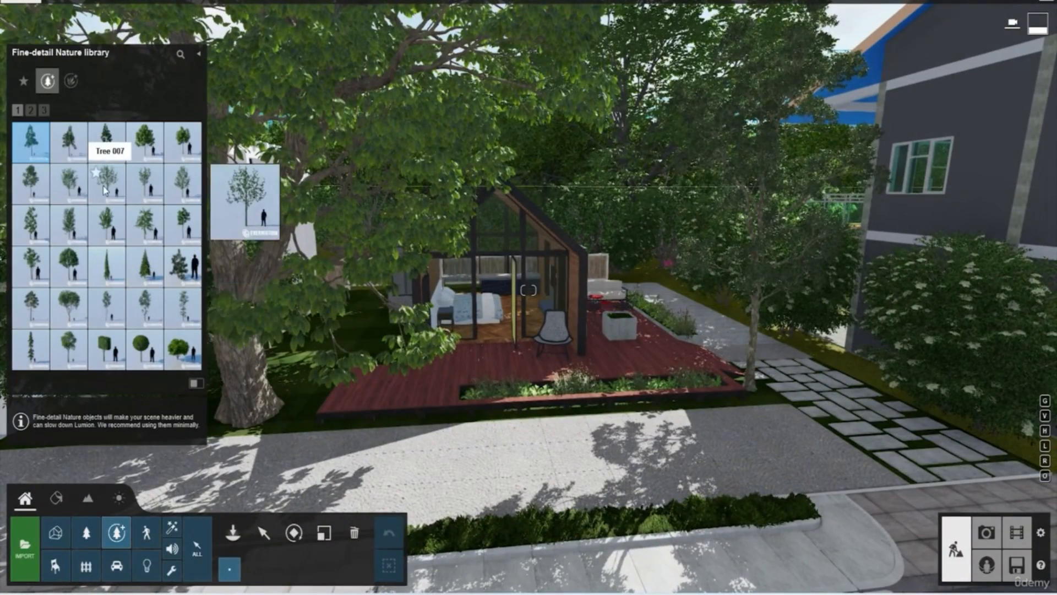
click(147, 150)
key(w)
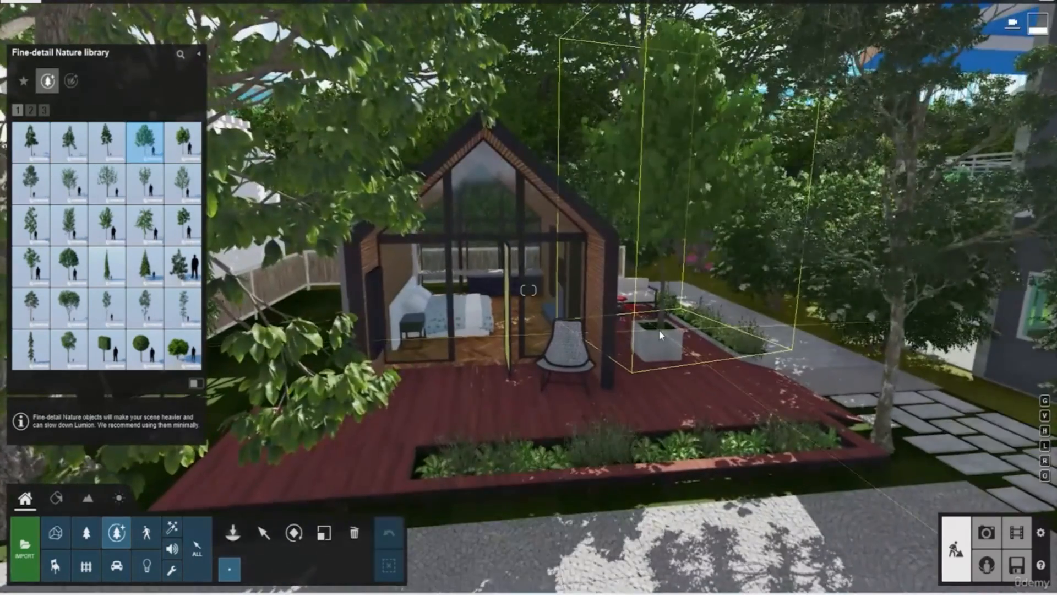
click(657, 330)
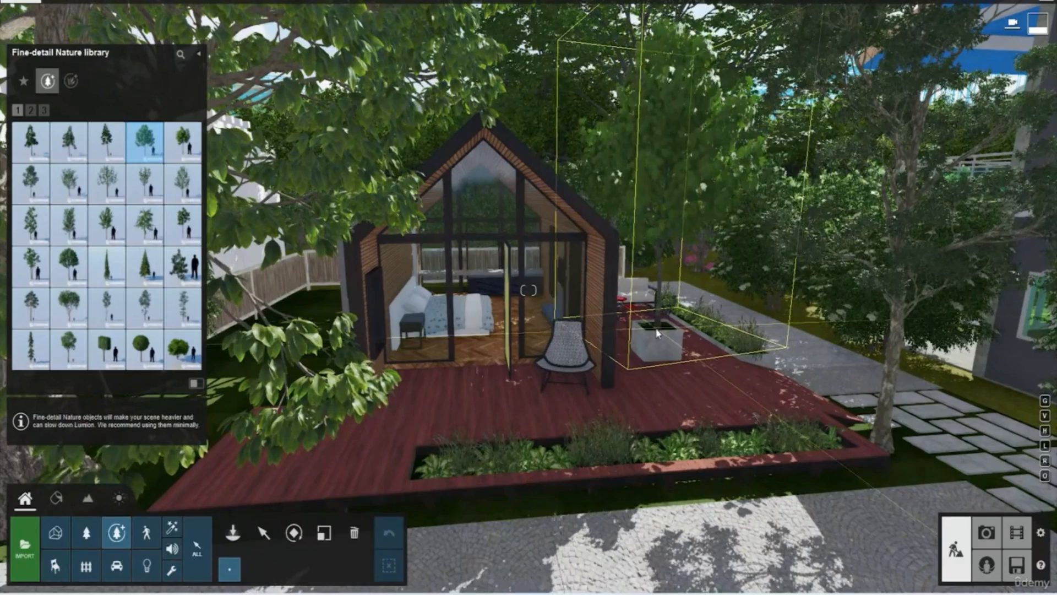
key(Escape)
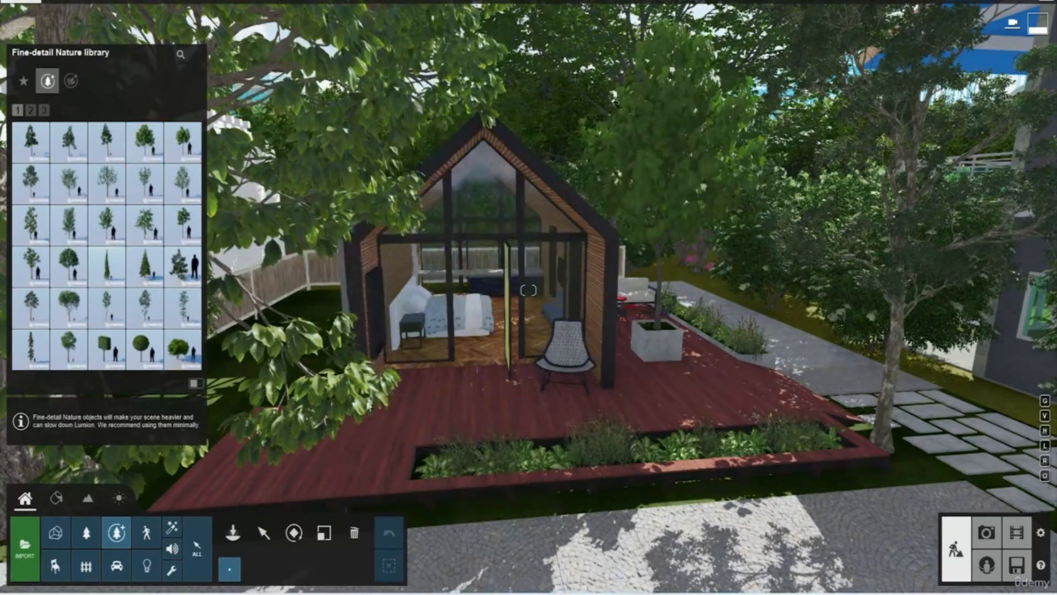
Plant a fine-detail broadleaf tree on the lawn between the house's side wall and the wooden fence
key(s)
key(w)
mouse_move(559, 432)
right_down()
mouse_move(512, 333)
mouse_move(560, 432)
right_up()
key(w)
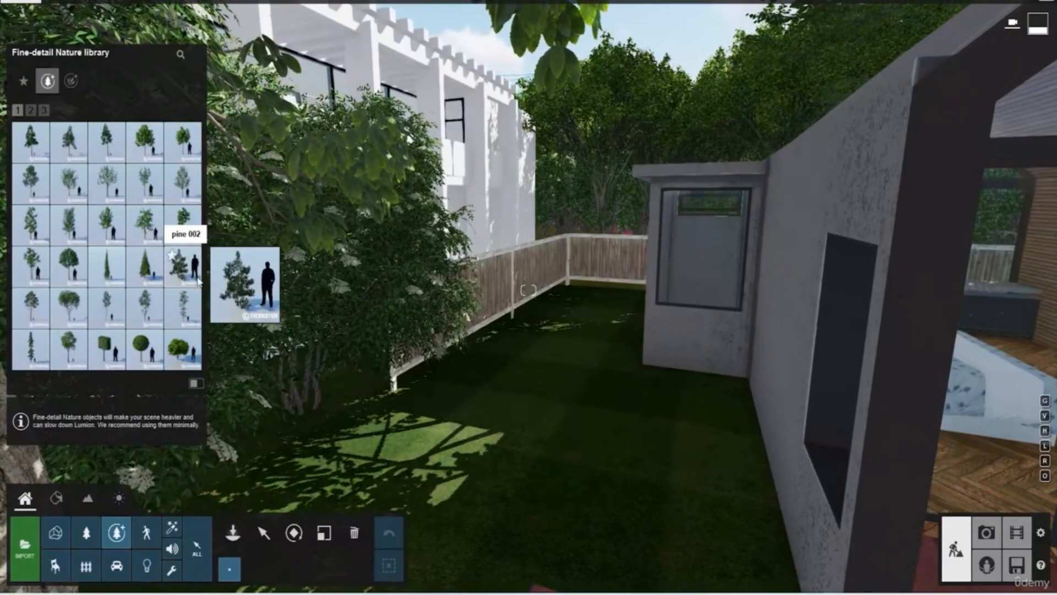
click(43, 111)
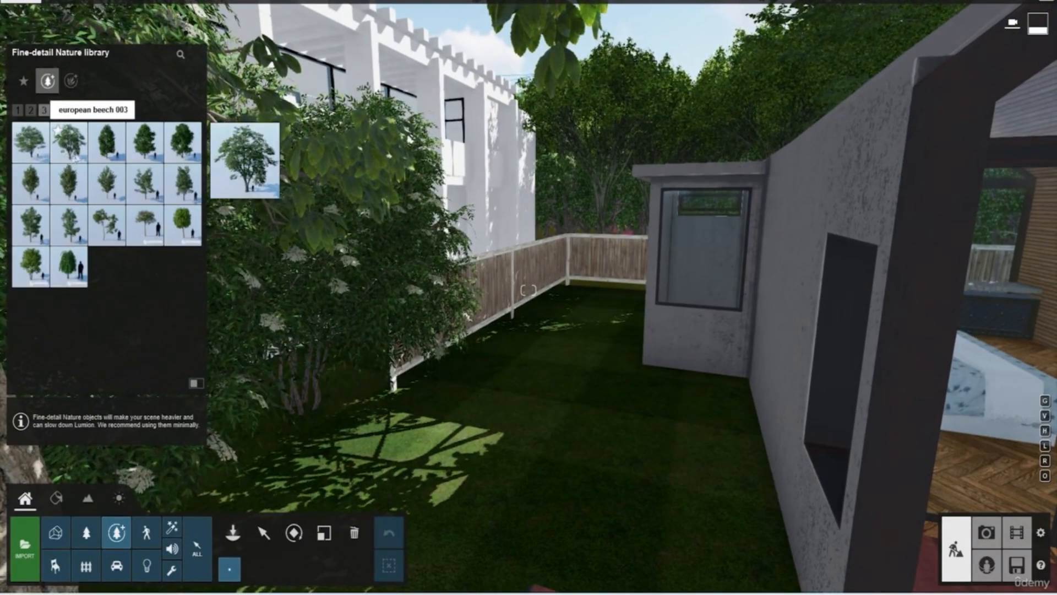
click(107, 142)
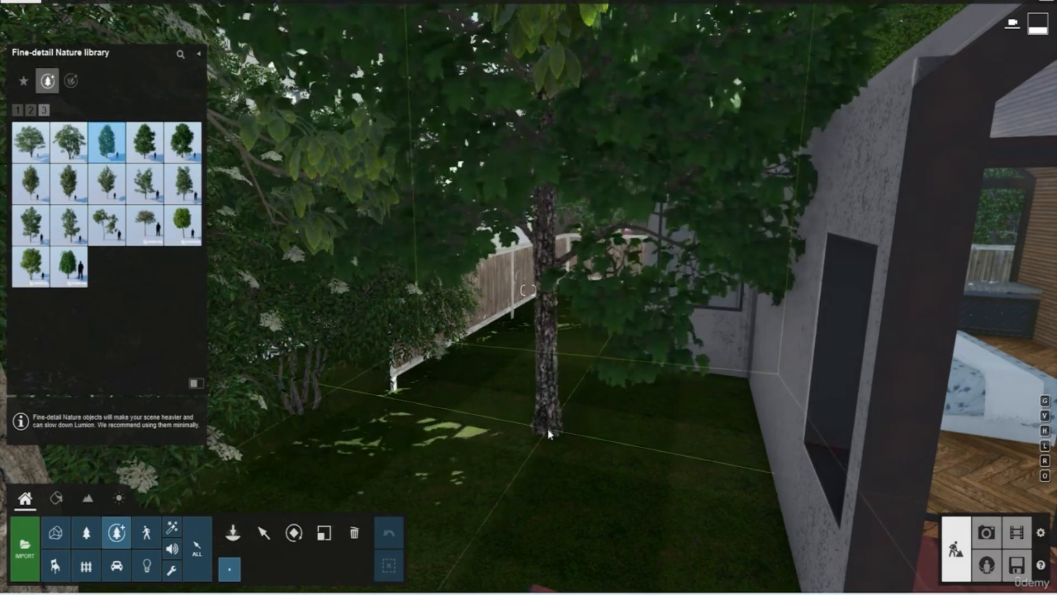
click(538, 427)
Scatter patches of fallen orange leaves from the Nature library's leaves category over the cobbled driveway in front of the deck
key(shift+s)
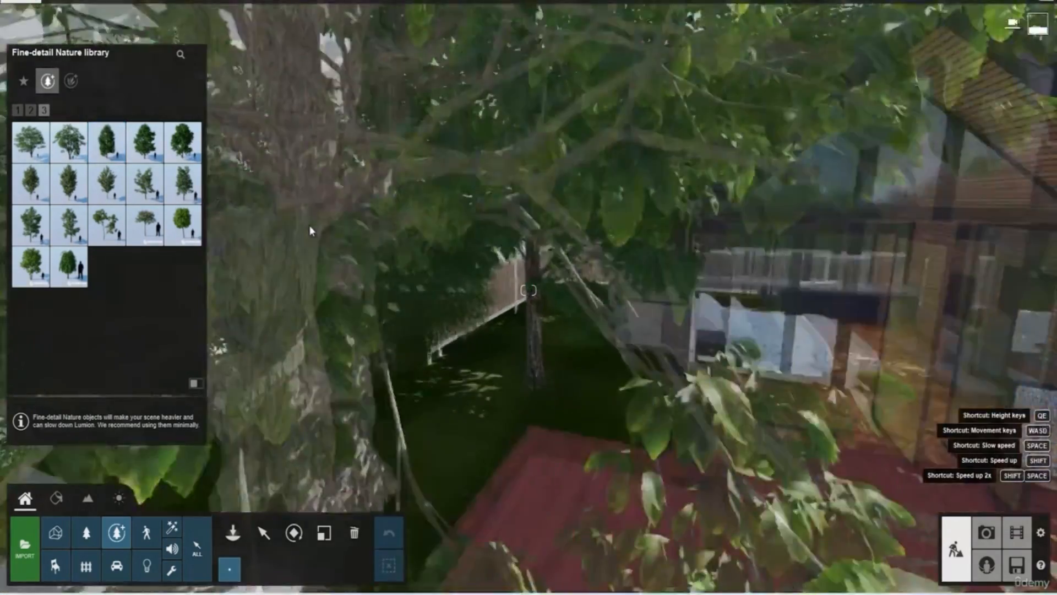
right_drag(310, 231, 380, 316)
key(shift+w)
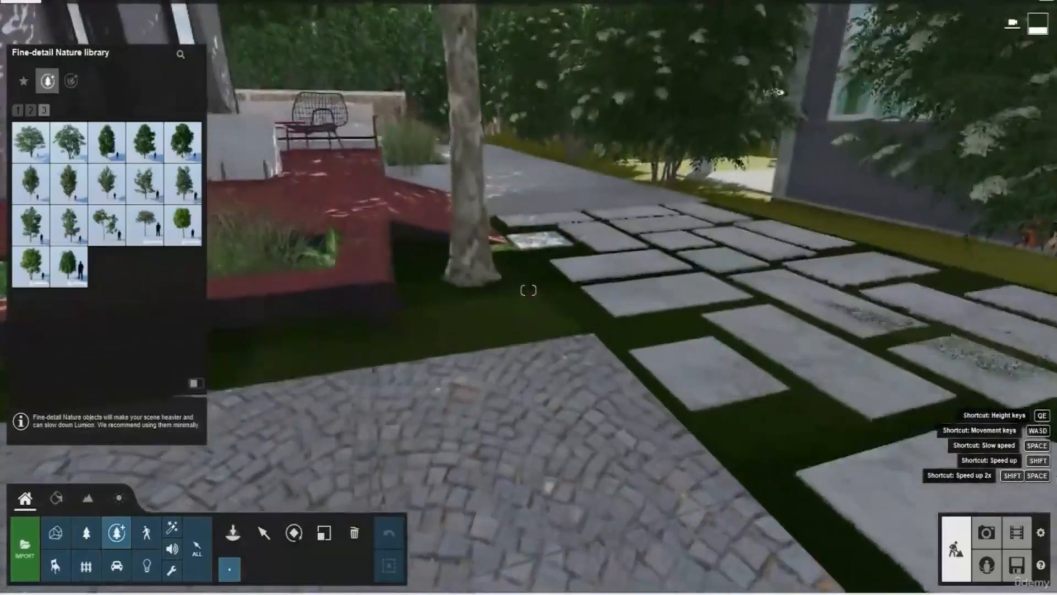
key(s)
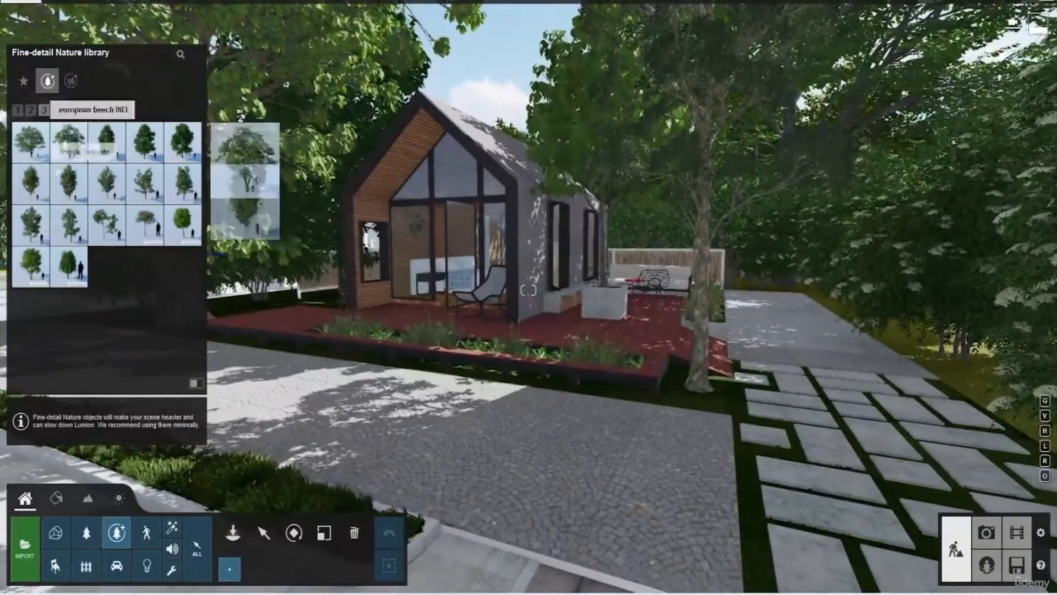
click(70, 83)
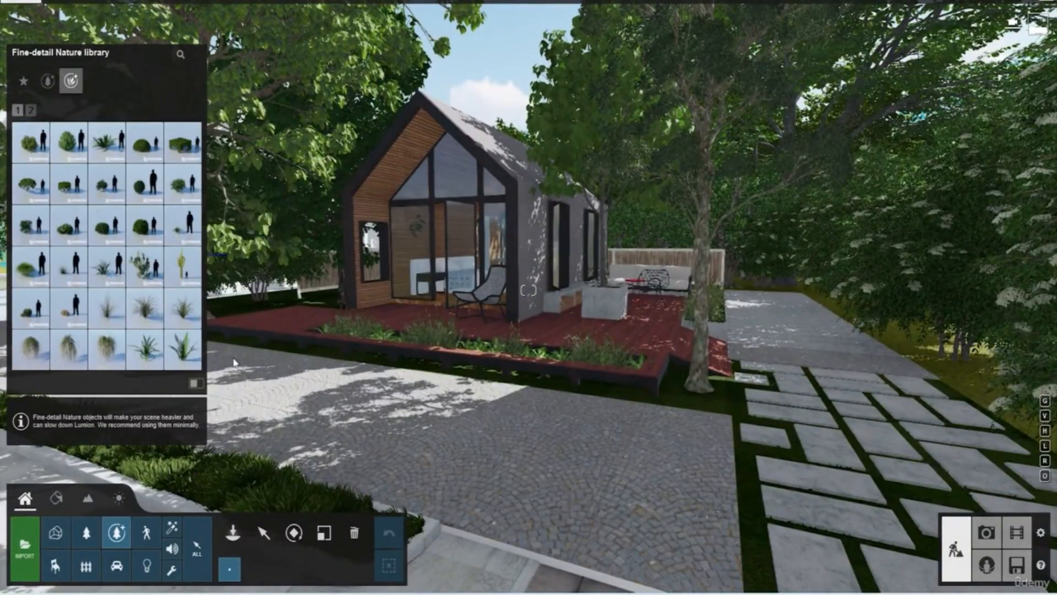
click(86, 535)
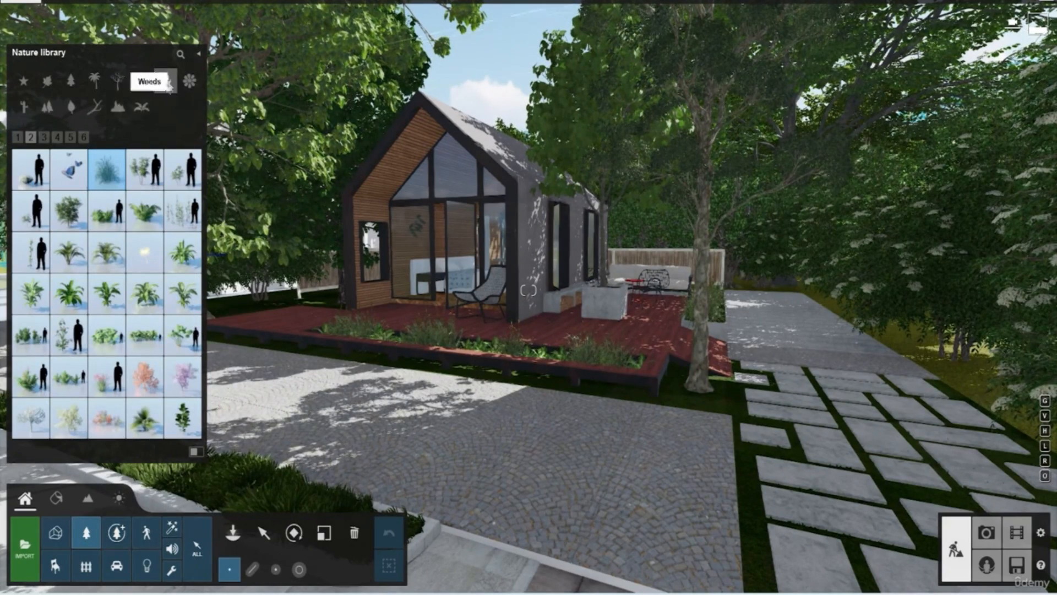
click(68, 108)
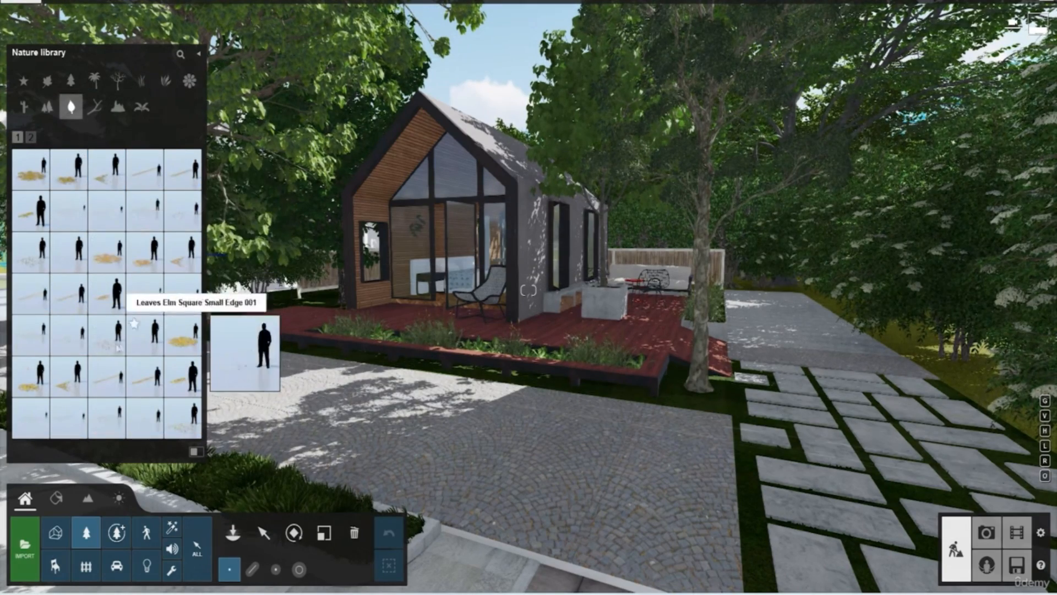
click(110, 336)
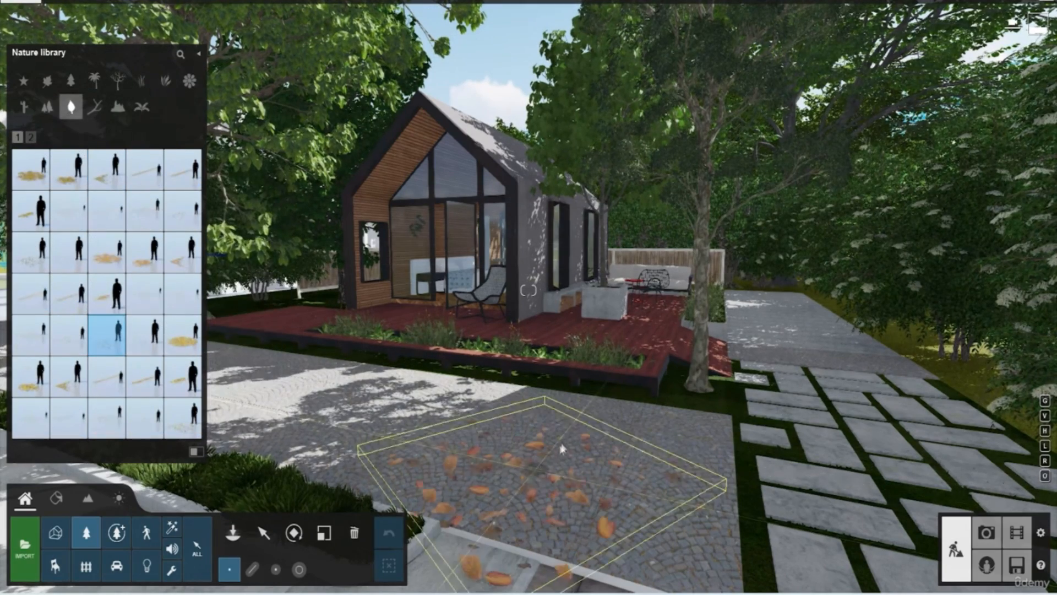
click(604, 434)
click(483, 416)
Spread more fallen leaves over the stepping-stone path and the cobbled paving near the trees, using a second leaf type too
right_drag(483, 416, 331, 340)
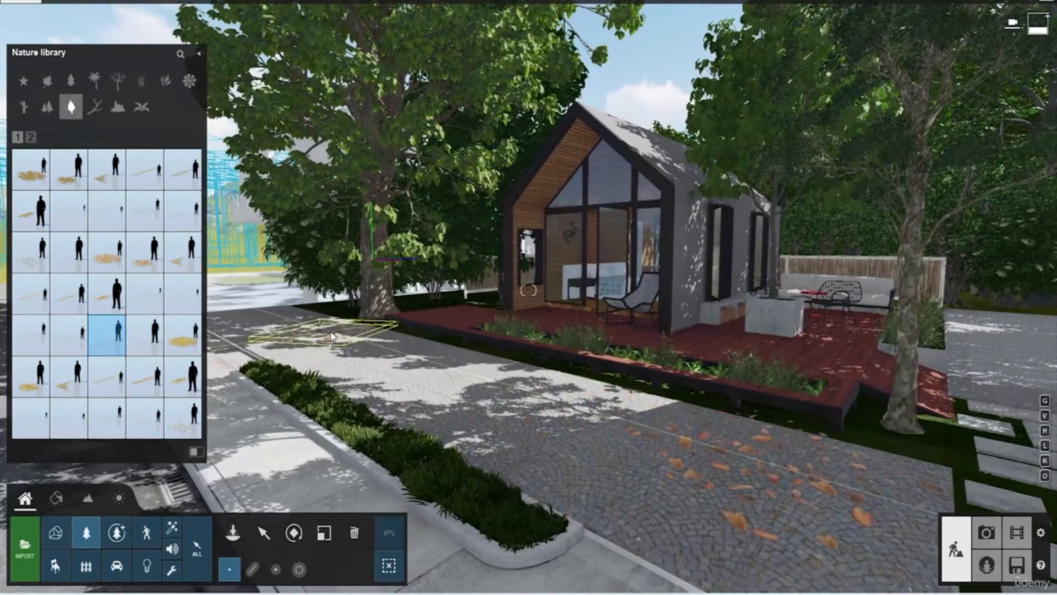
right_drag(508, 399, 772, 348)
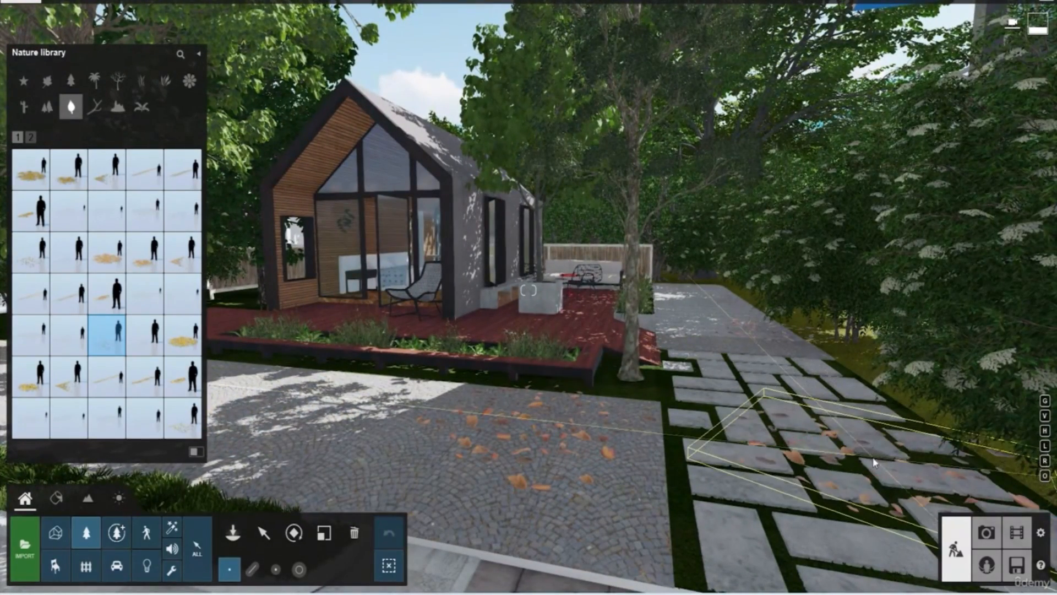
click(873, 461)
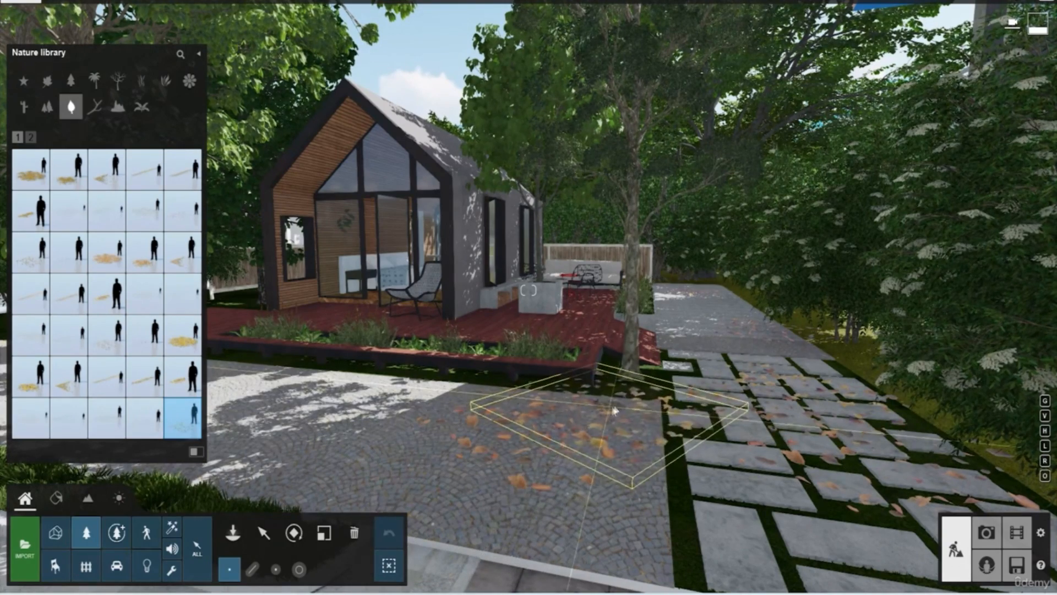
click(499, 510)
right_drag(498, 509, 382, 355)
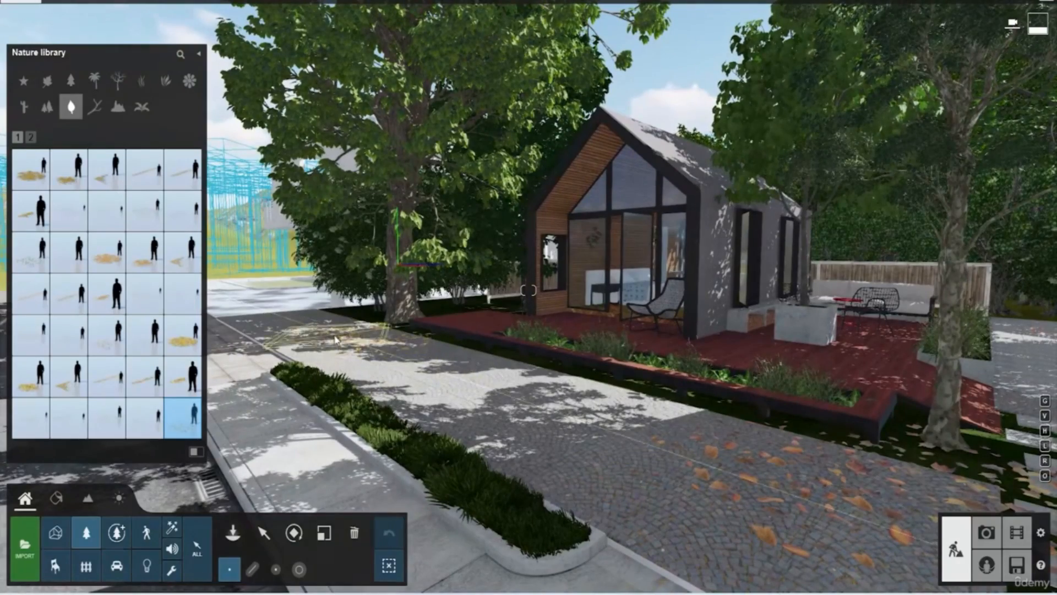
Examine the house, deck planting and scattered leaves from the street and from close in front of the deck
key(s)
right_drag(372, 431, 433, 433)
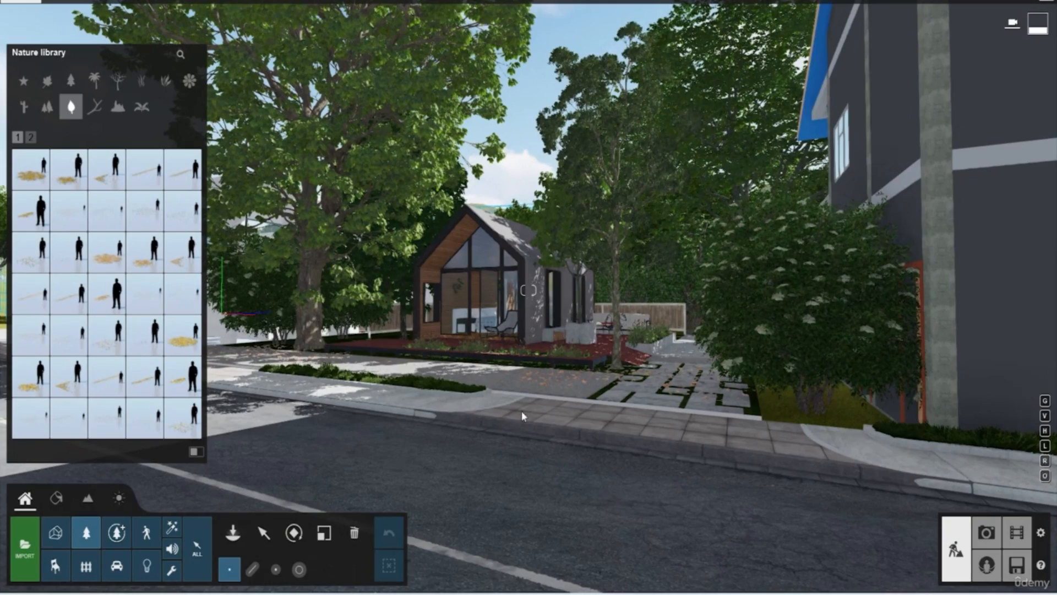
key(w)
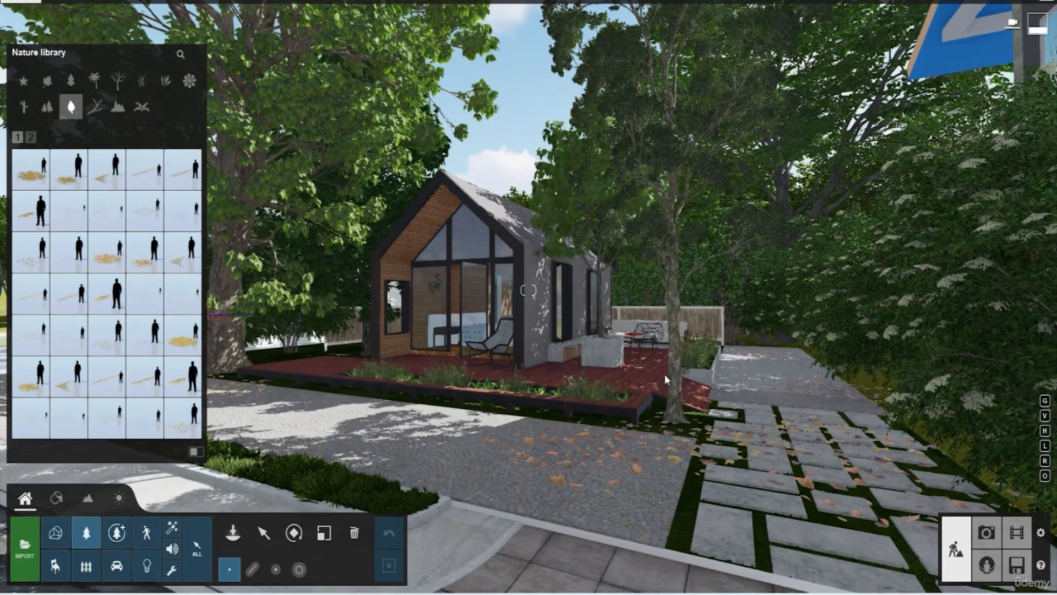
right_drag(634, 434, 667, 406)
key(w)
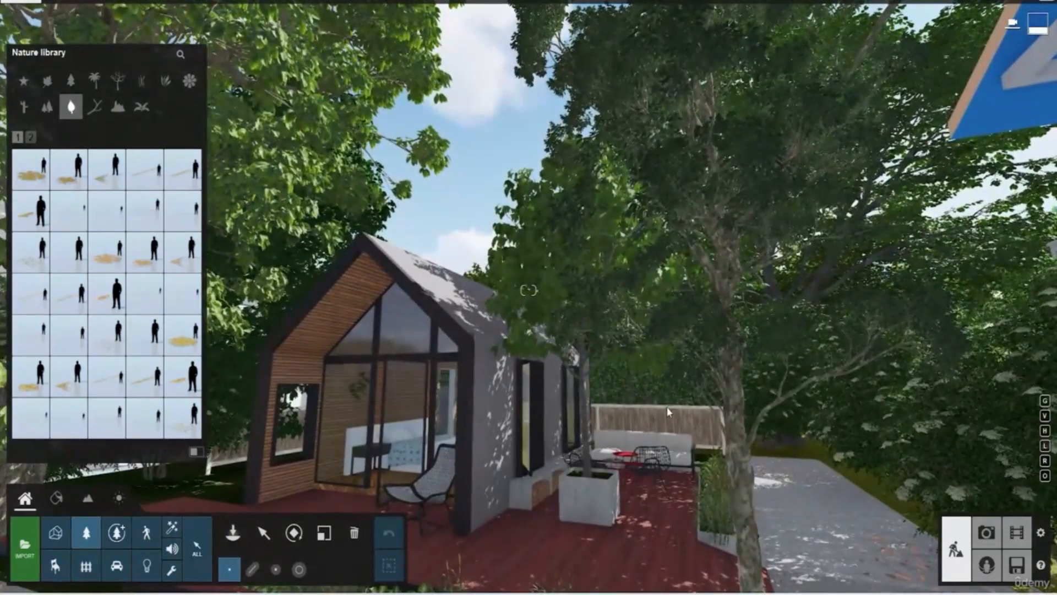
key(s)
key(s)
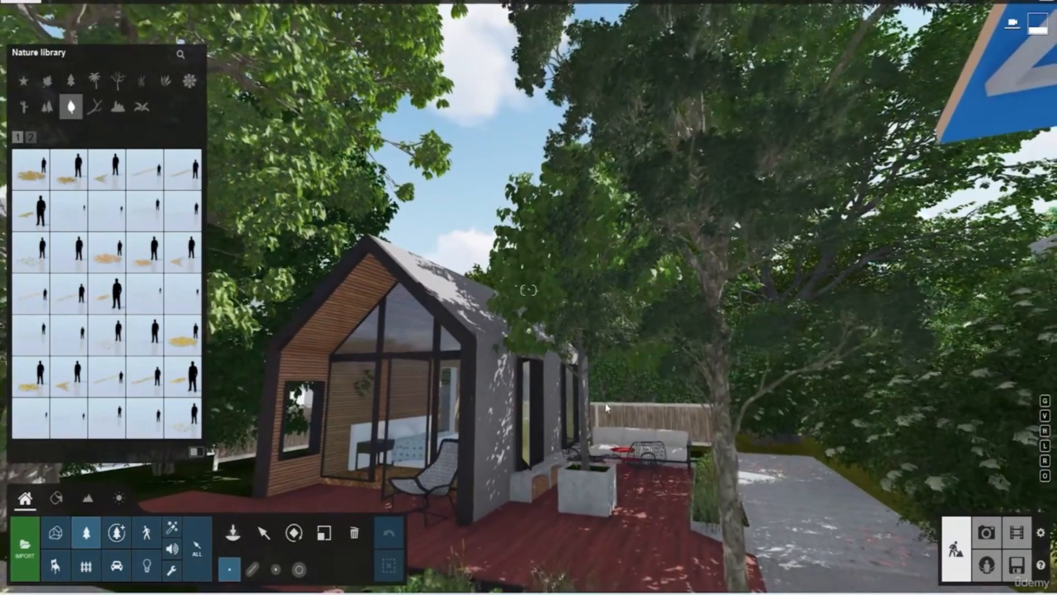
key(s)
right_drag(539, 449, 541, 441)
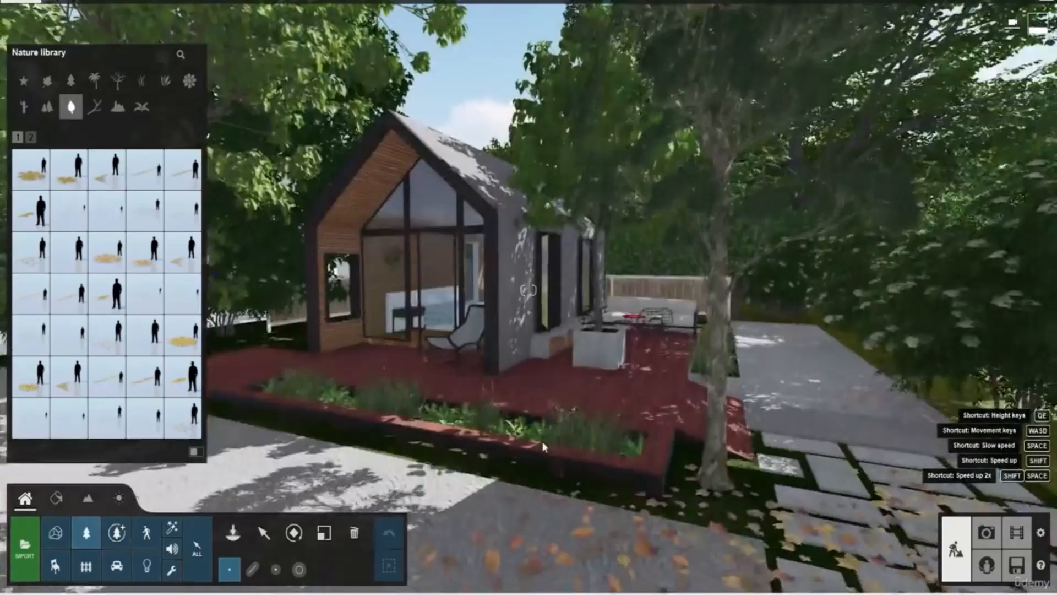
key(s)
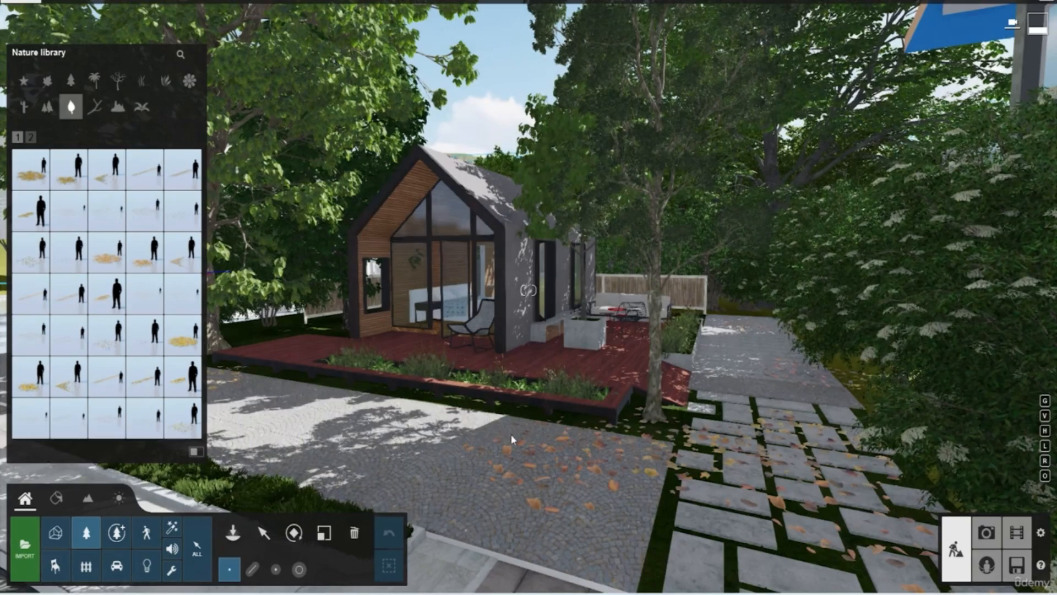
scroll(511, 439, down, 3)
right_drag(479, 436, 479, 425)
scroll(479, 426, up, 3)
key(s)
right_drag(547, 406, 598, 388)
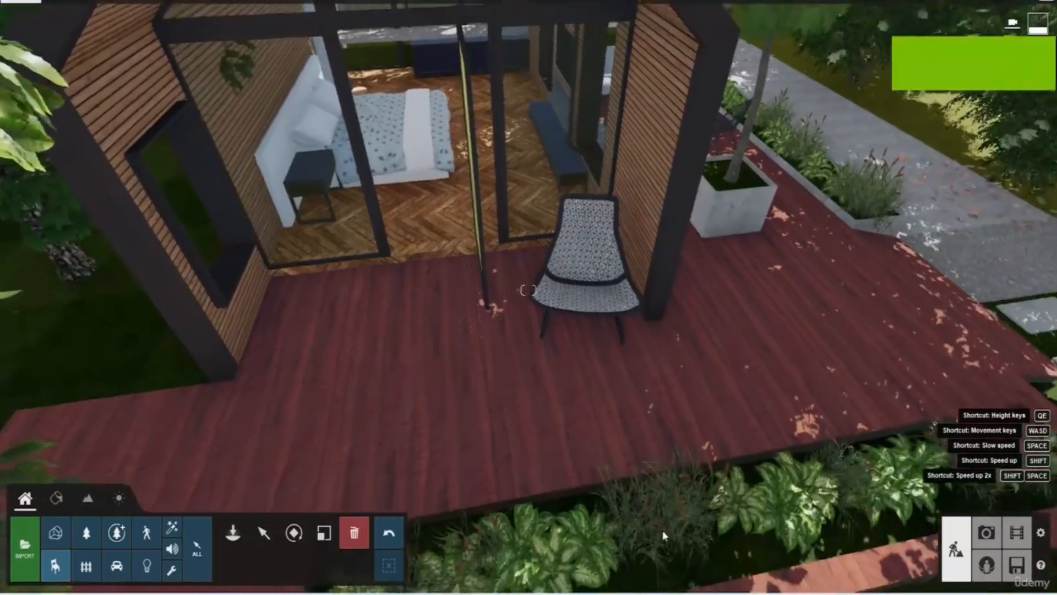
key(w)
right_drag(594, 404, 540, 403)
key(s)
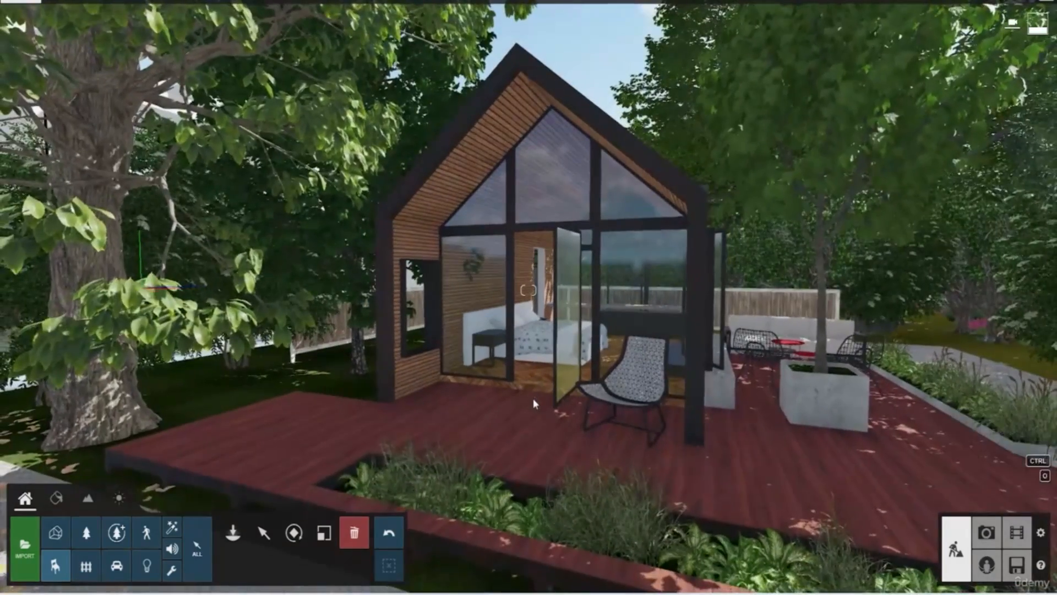
key(w)
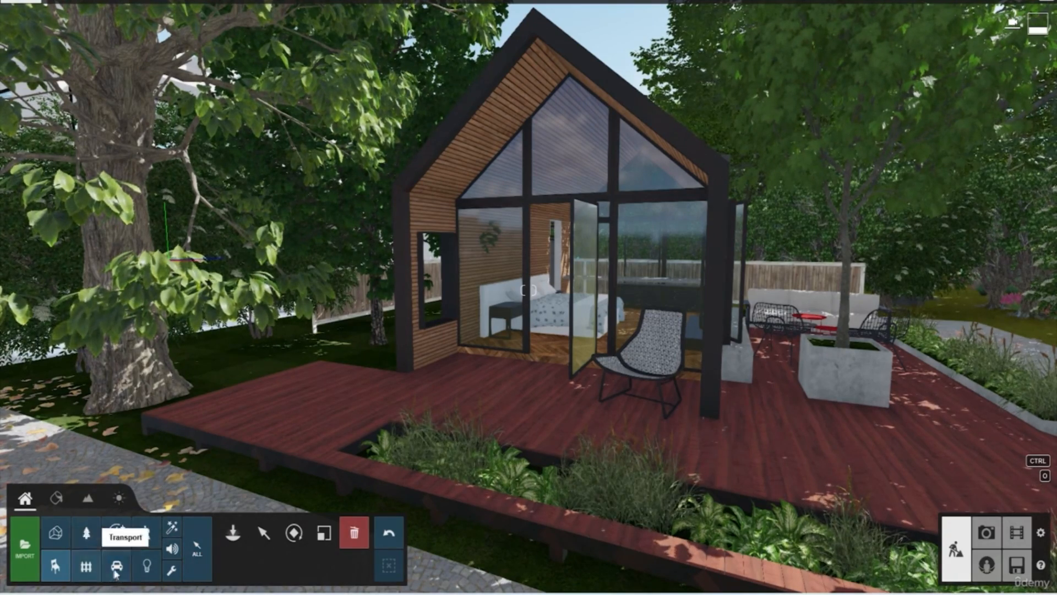
Hang a three-blade ceiling fan with a downrod from the ridge of the bedroom's wood-slatted ceiling
click(55, 566)
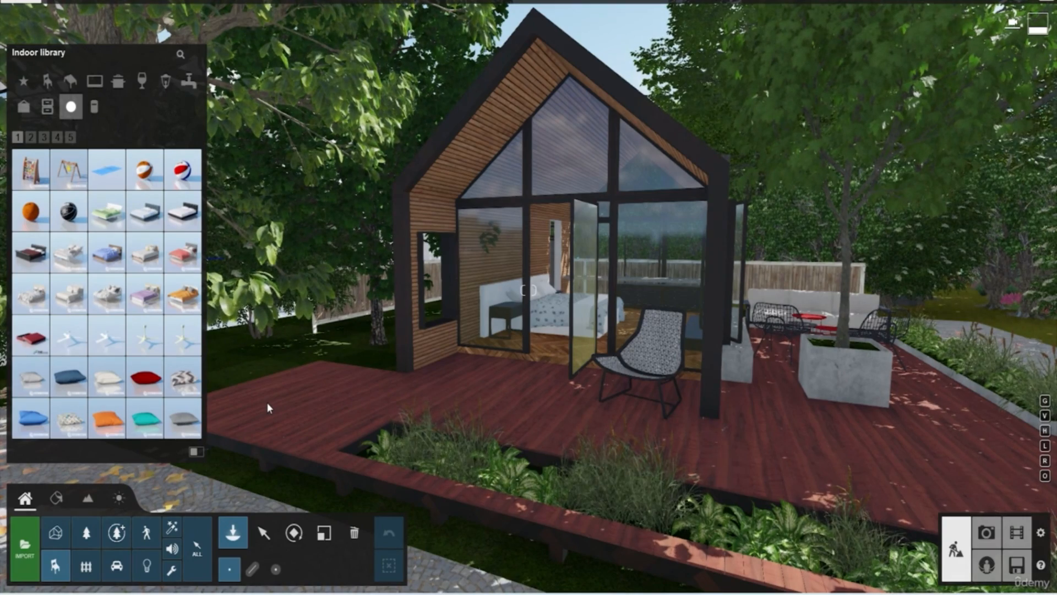
key(w)
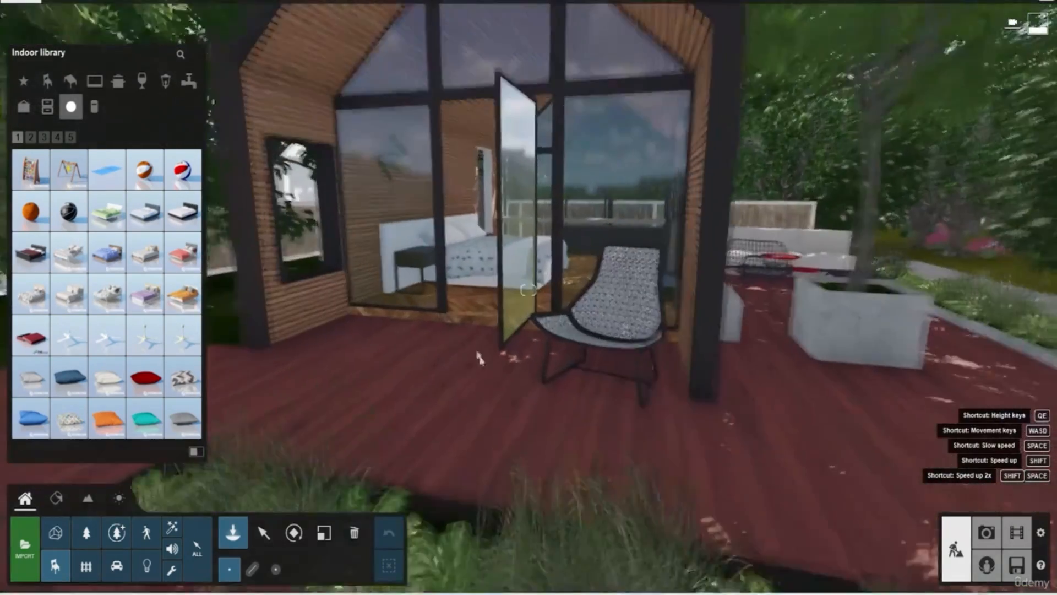
key(w)
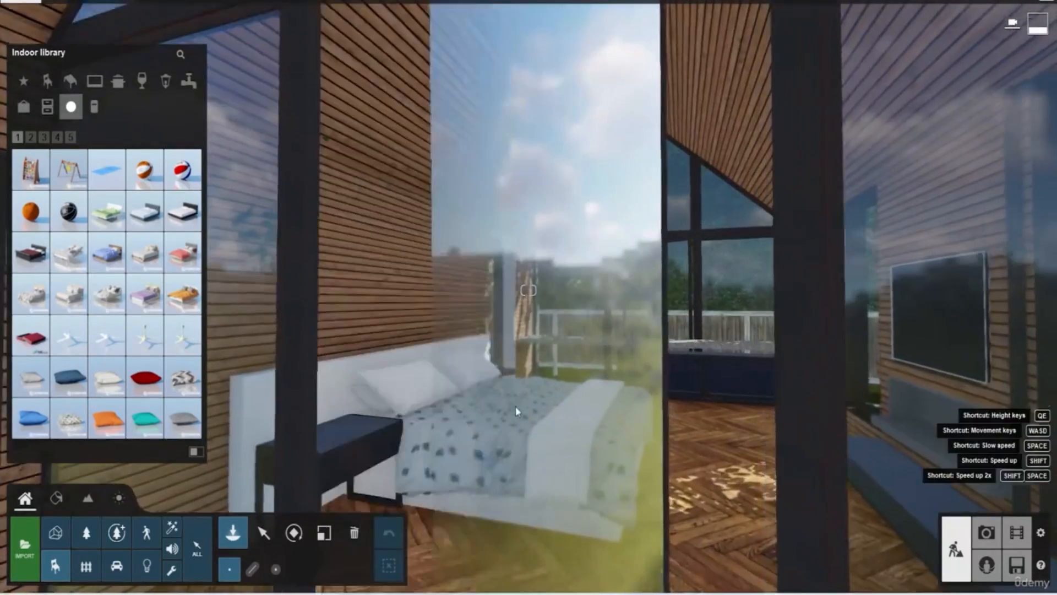
right_drag(518, 412, 600, 484)
key(w)
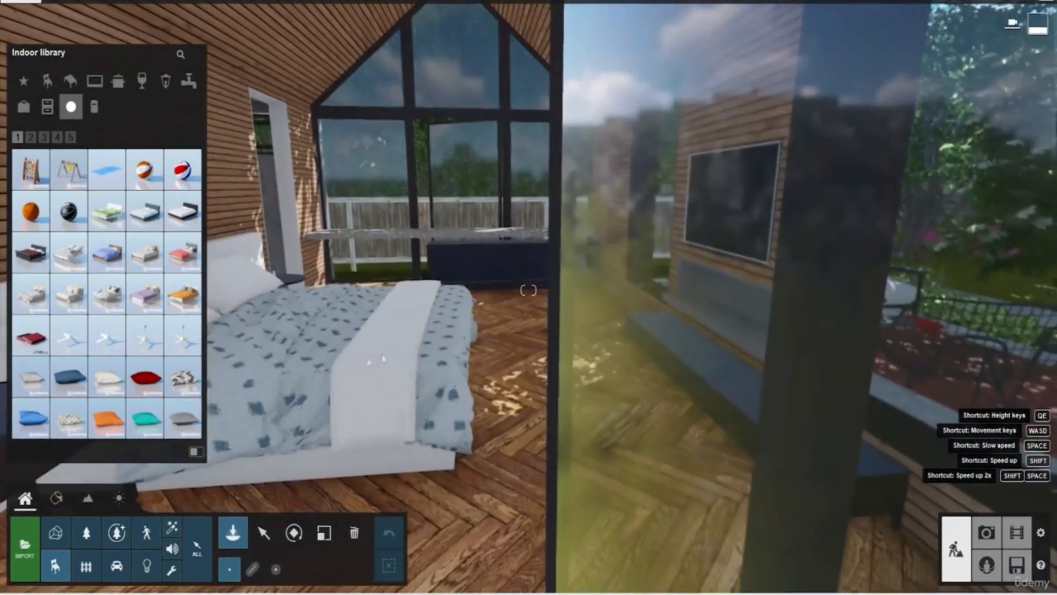
click(109, 336)
right_drag(435, 367, 380, 367)
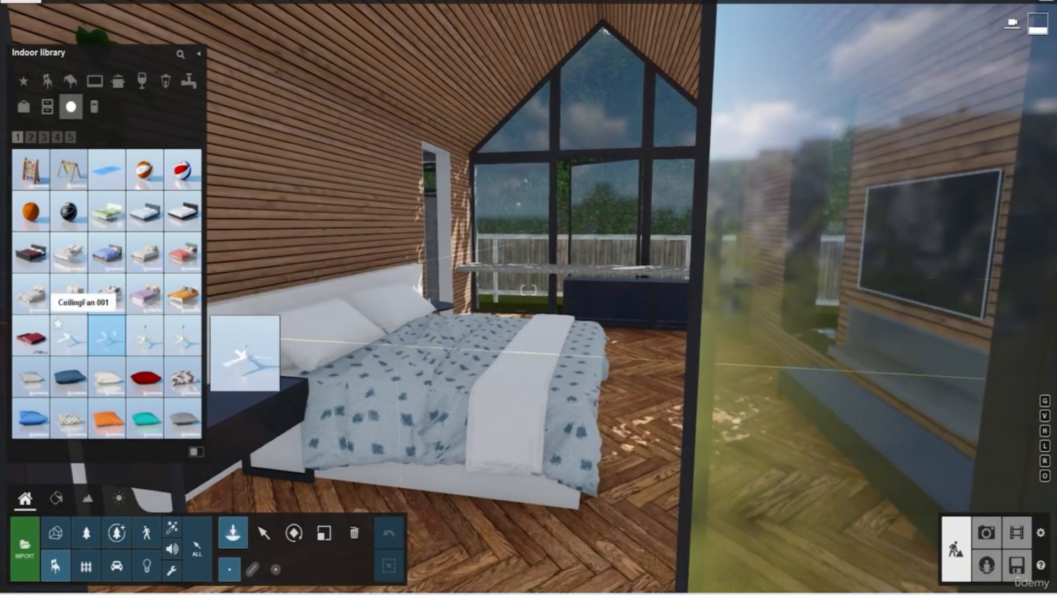
click(144, 336)
key(w)
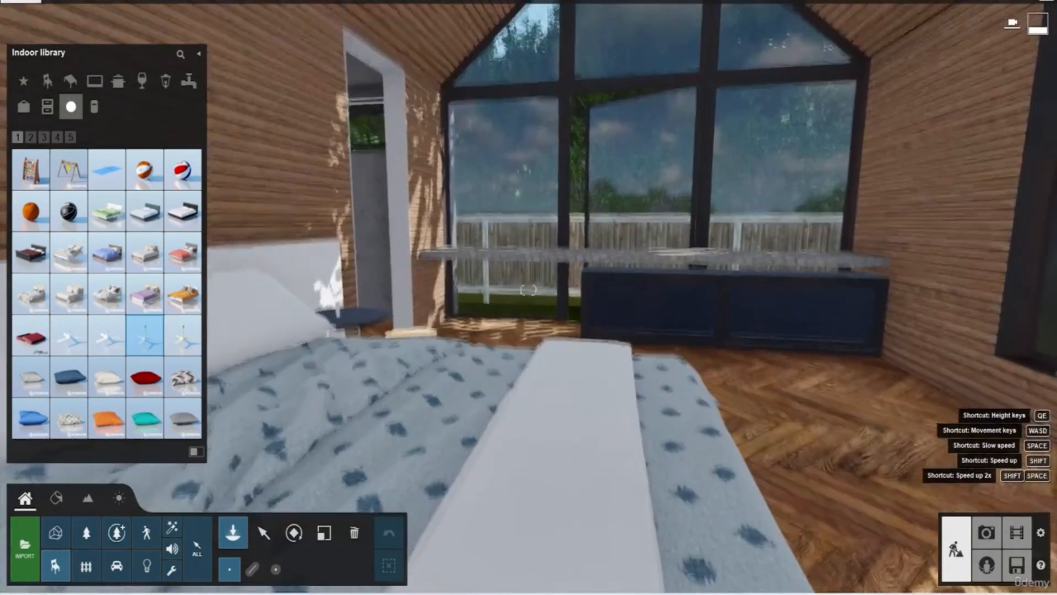
key(s)
right_drag(527, 392, 519, 81)
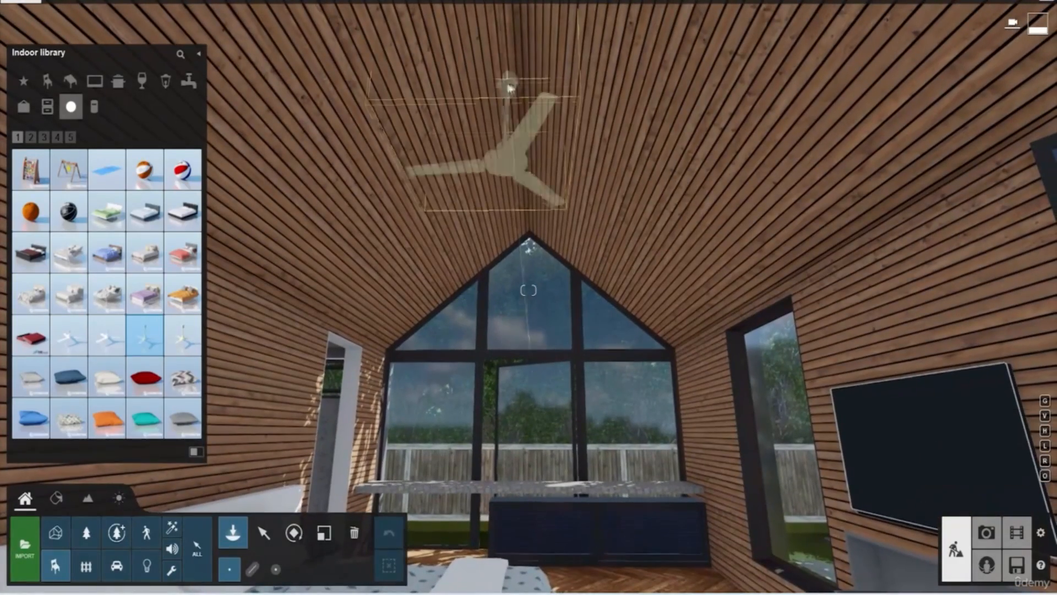
key(Escape)
Move the Tulip Tree 001 growing close to the house horizontally across the lawn, away from the wall and towards the fence
right_drag(514, 319, 369, 255)
key(w)
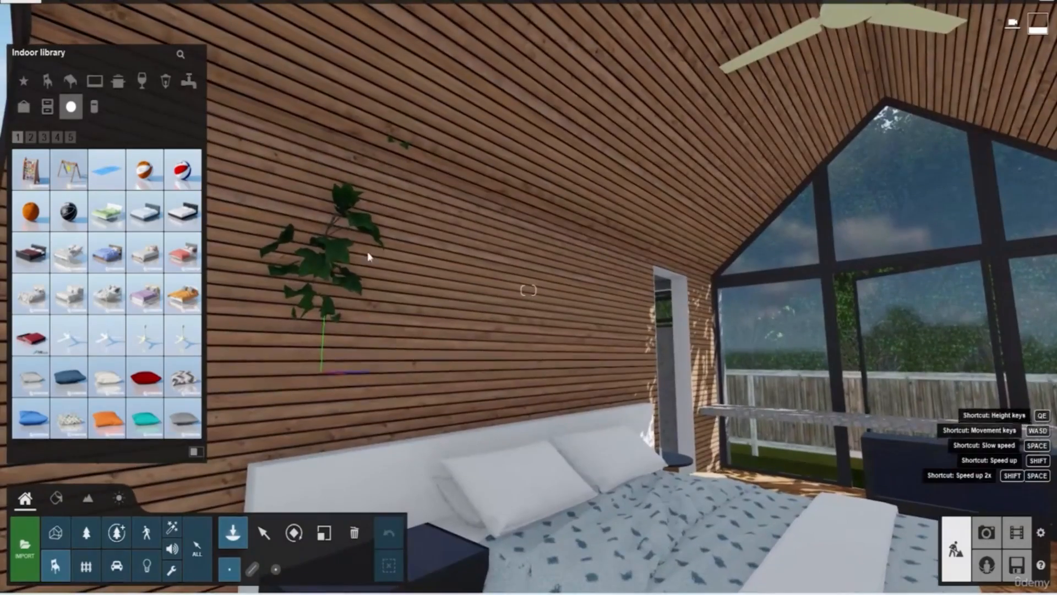
key(a)
key(a)
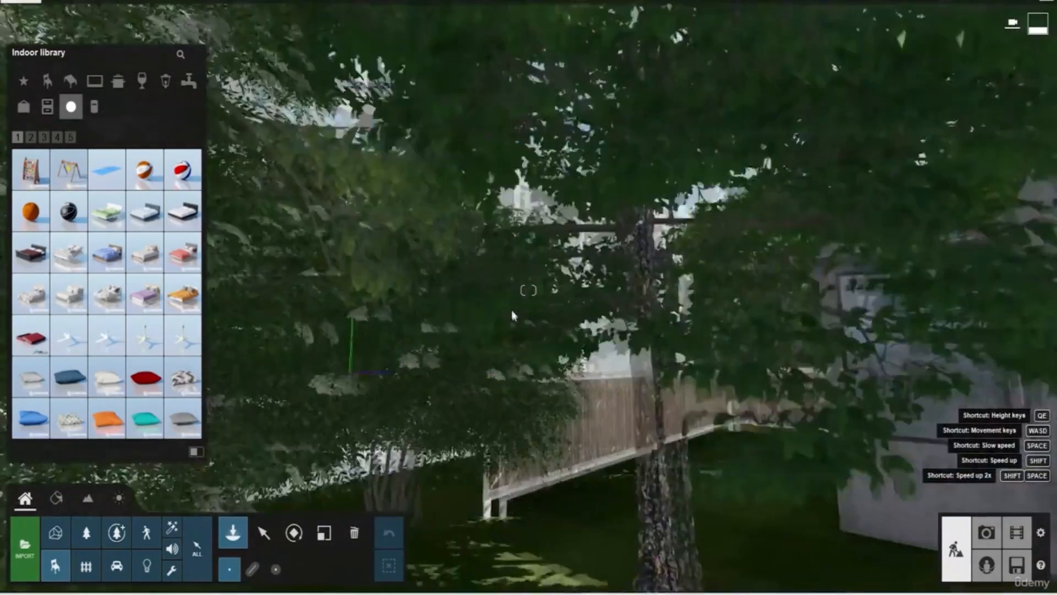
right_drag(511, 309, 510, 429)
click(84, 535)
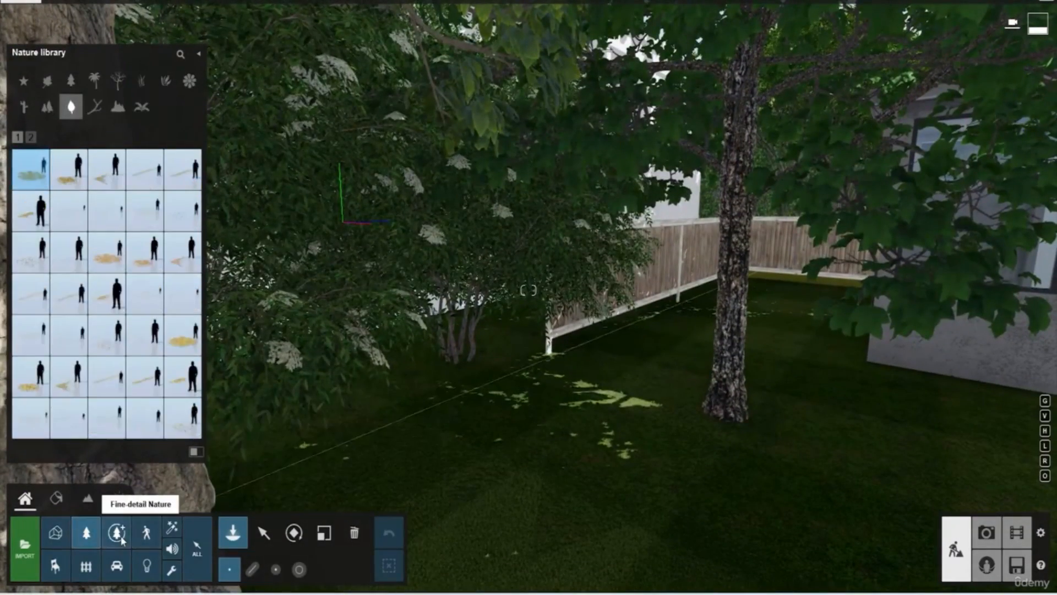
click(116, 532)
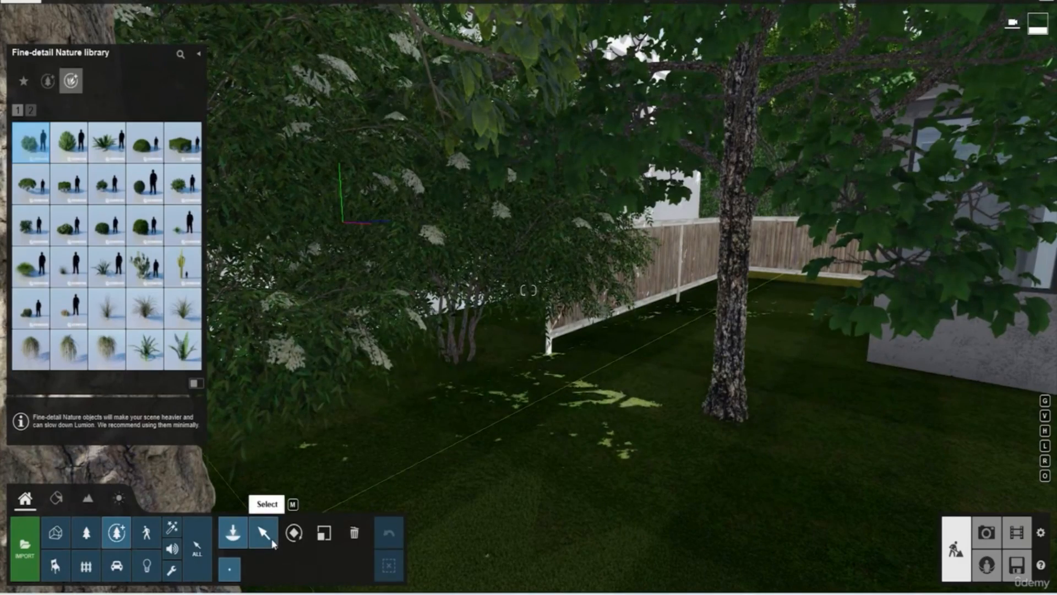
click(263, 533)
click(275, 569)
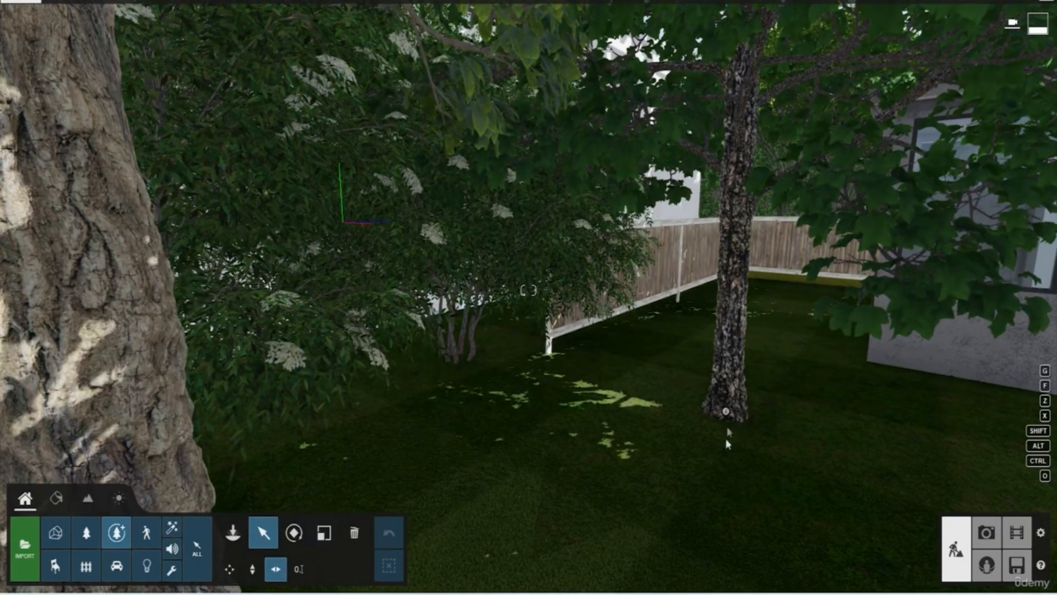
drag(726, 412, 561, 393)
Place the brown loungechair 056 on the bedroom floor in front of the window counter and rotate it towards the bed
right_drag(559, 393, 507, 396)
key(w)
key(w)
key(s)
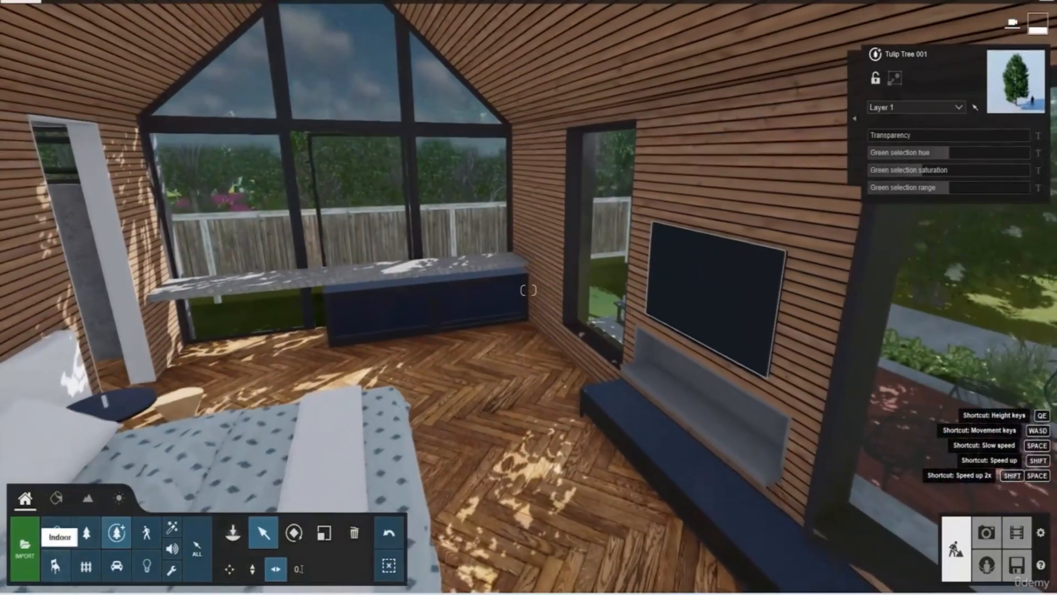
click(55, 565)
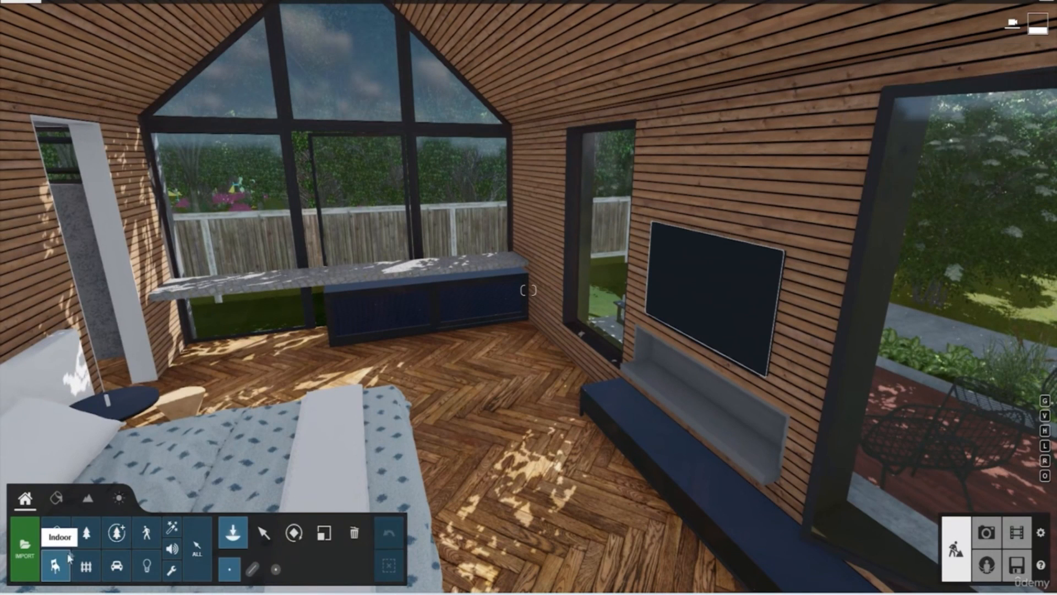
click(47, 81)
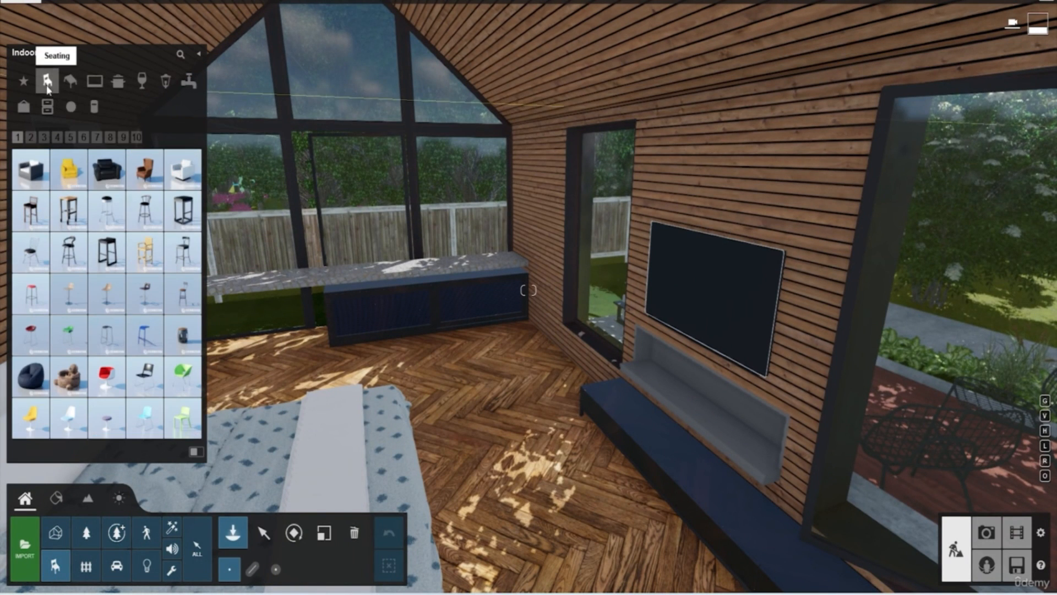
click(84, 136)
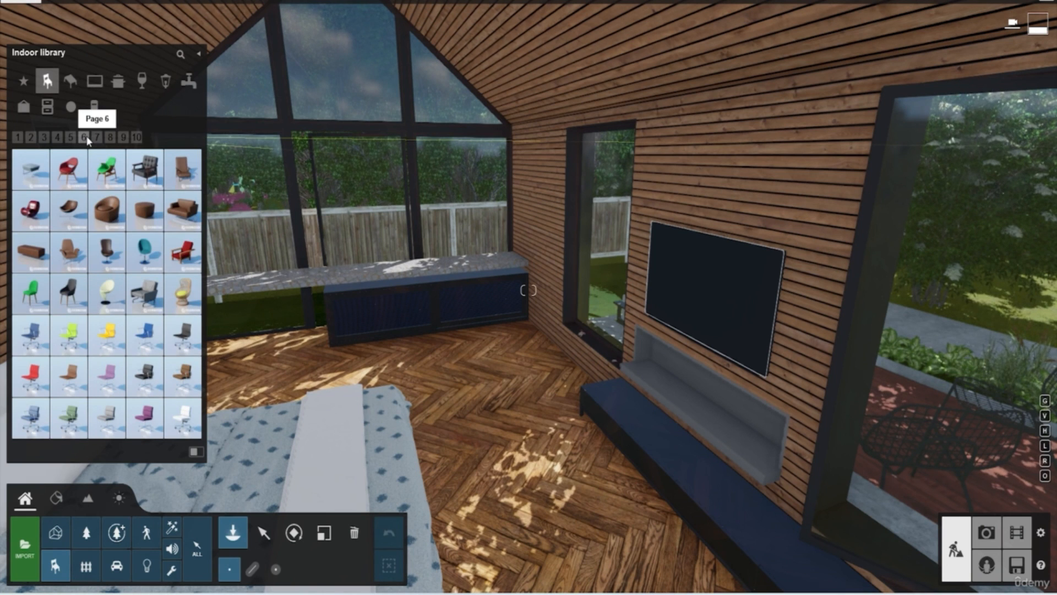
mouse_move(186, 224)
right_drag(488, 371, 375, 353)
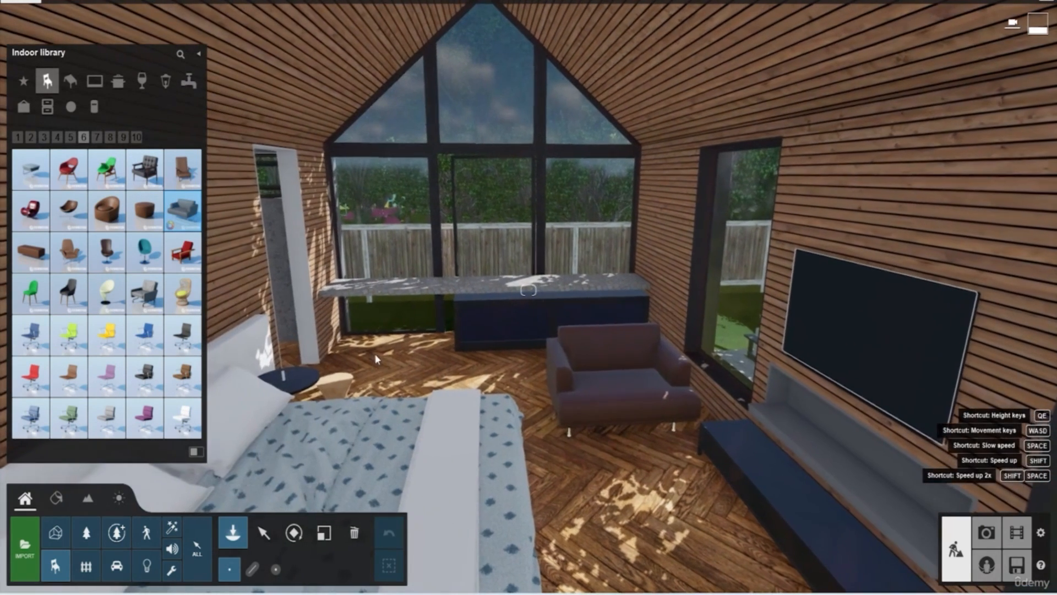
click(596, 381)
click(294, 533)
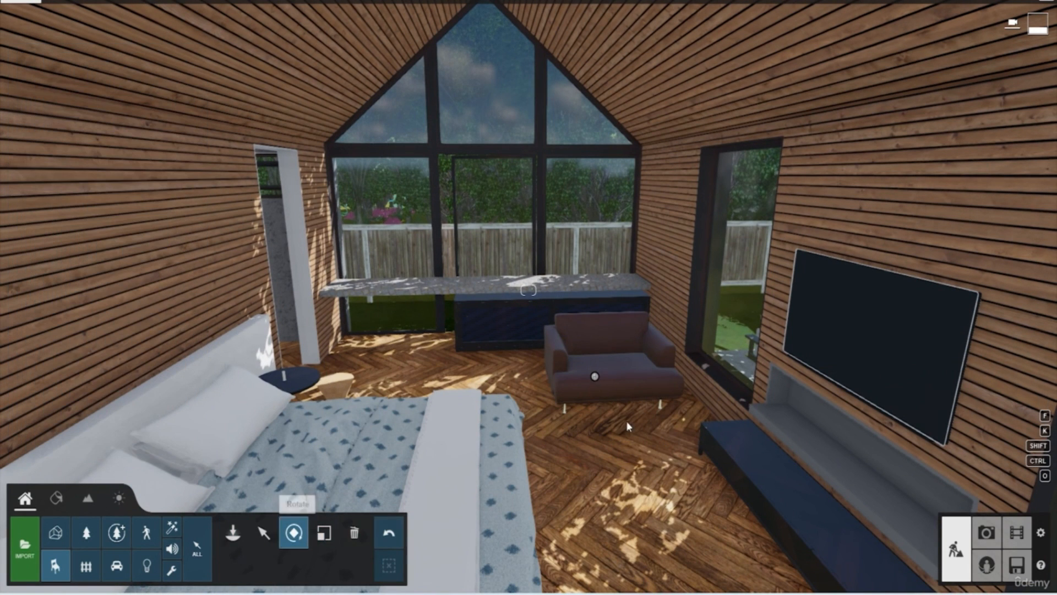
drag(594, 376, 550, 404)
Hang the HangingTowel 003 on the slatted wall beside the bed's near nightstand and rotate it to fit the wall
key(s)
right_drag(633, 335, 567, 275)
key(w)
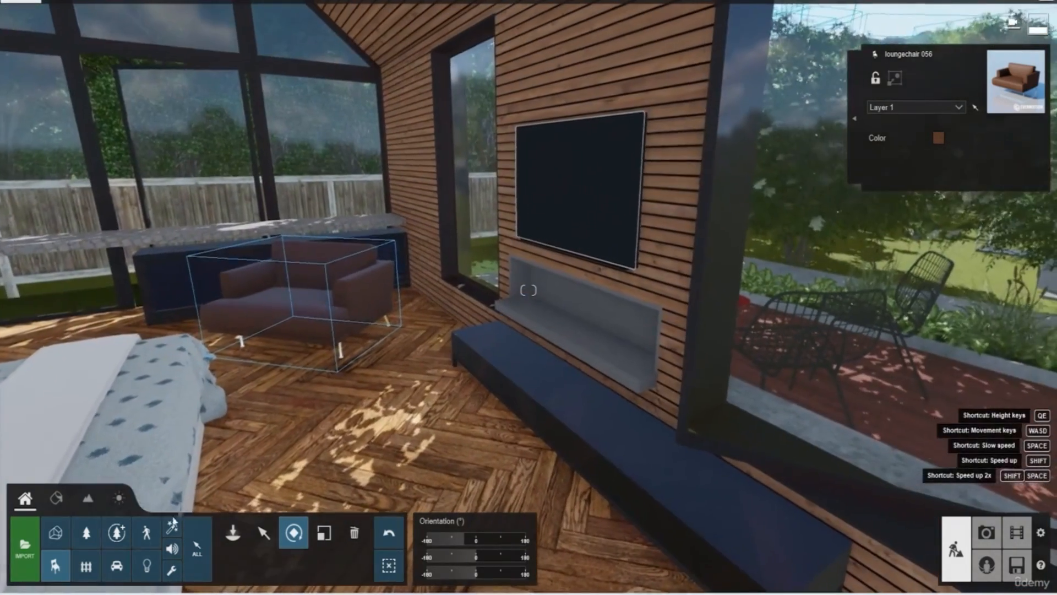
click(61, 569)
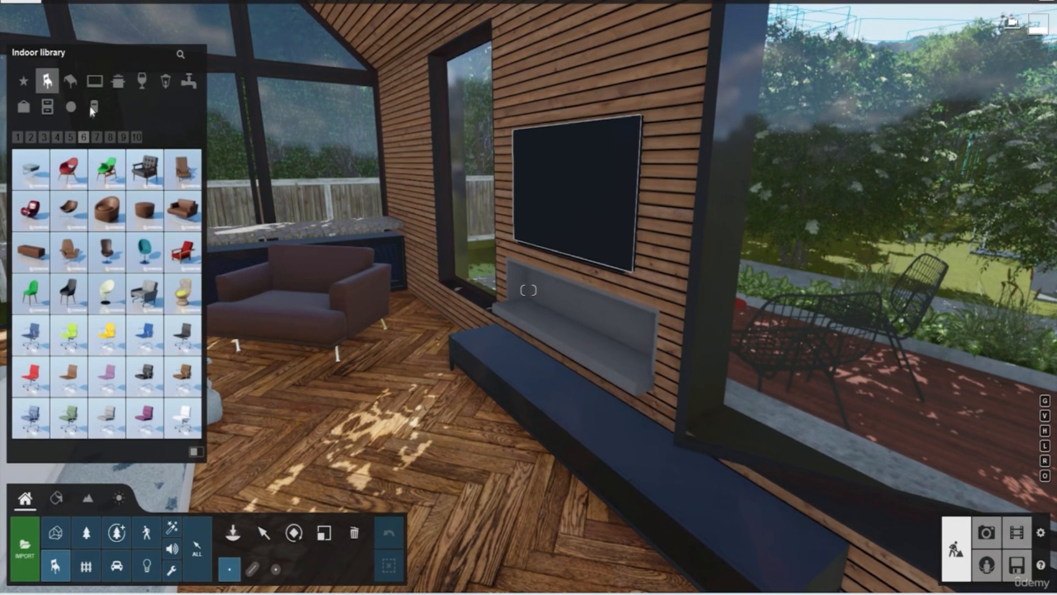
click(50, 109)
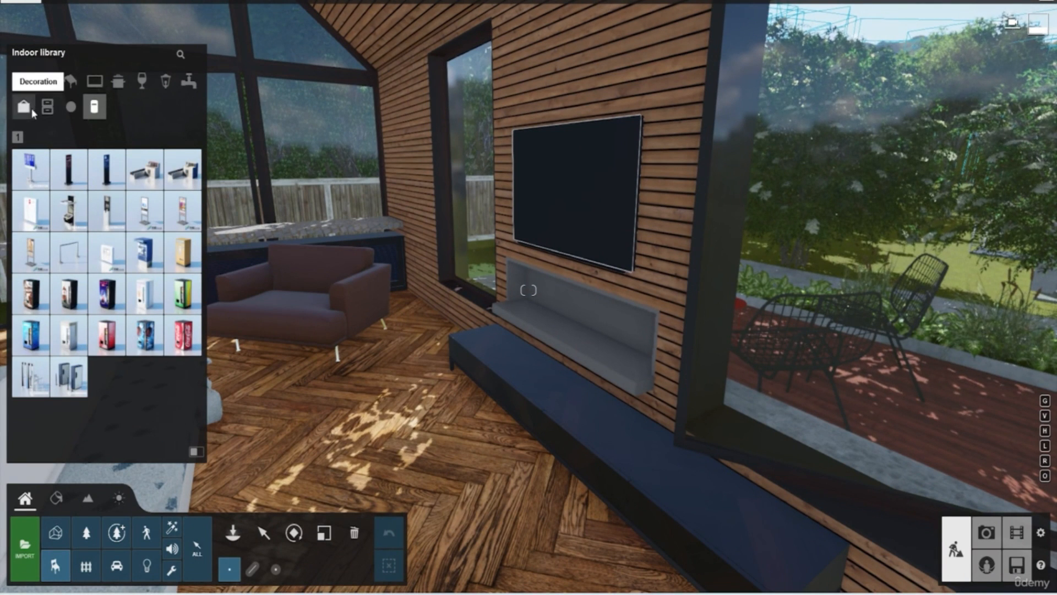
click(73, 108)
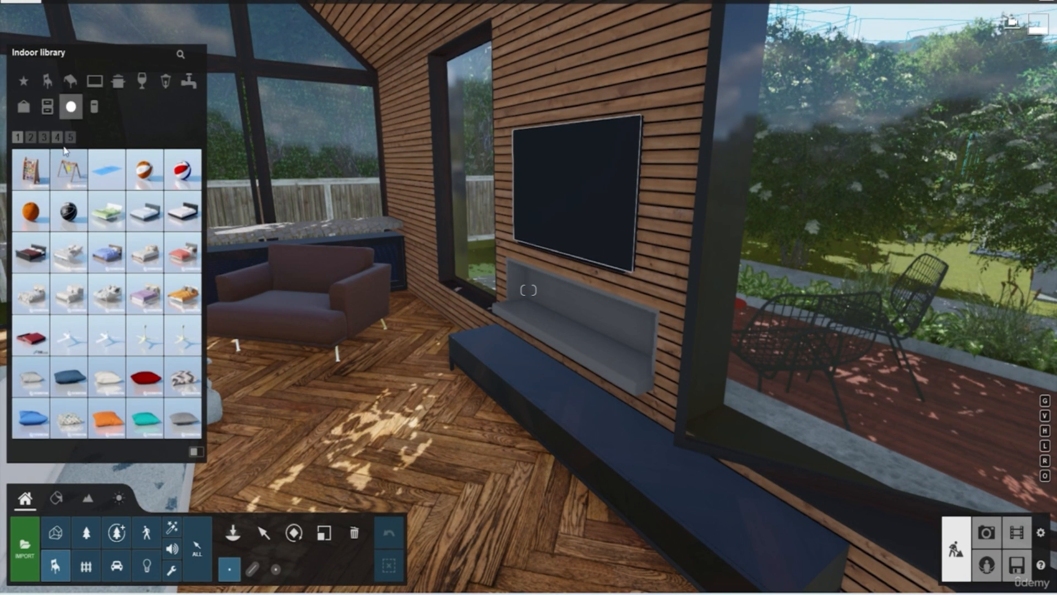
click(29, 138)
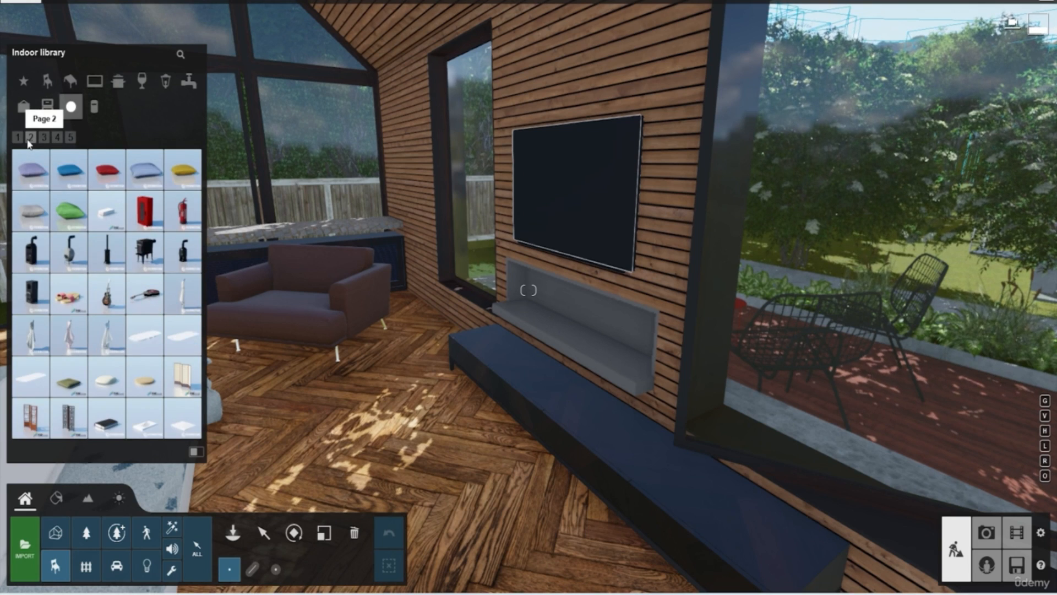
click(69, 335)
right_drag(570, 306, 521, 293)
click(304, 325)
click(294, 532)
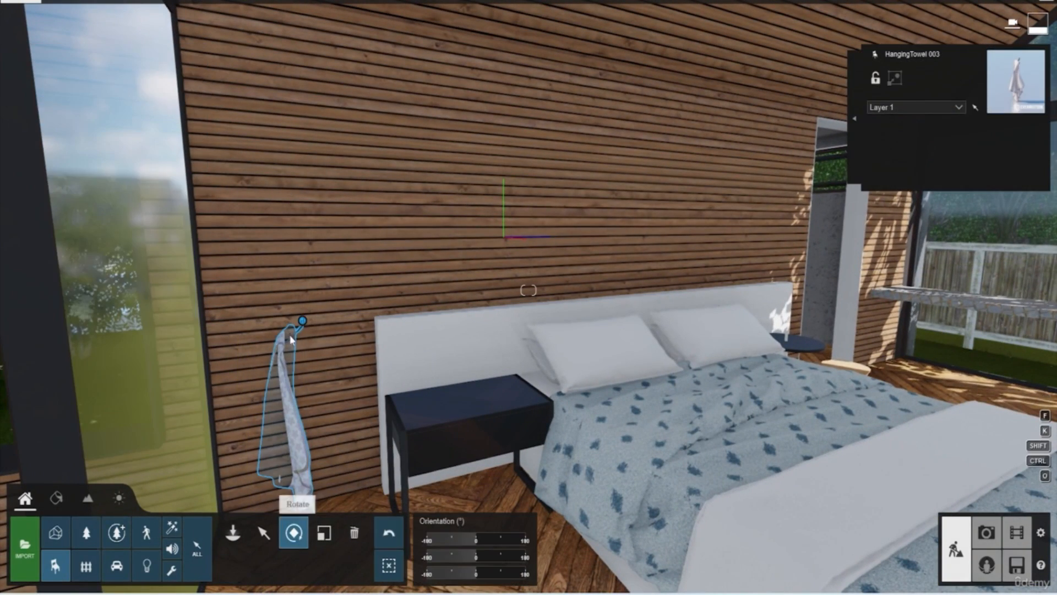
drag(302, 322, 320, 353)
Place the Bag 013 from the Indoor library's decoration category on the window end of the low console under the TV
right_drag(323, 356, 2, 501)
click(55, 564)
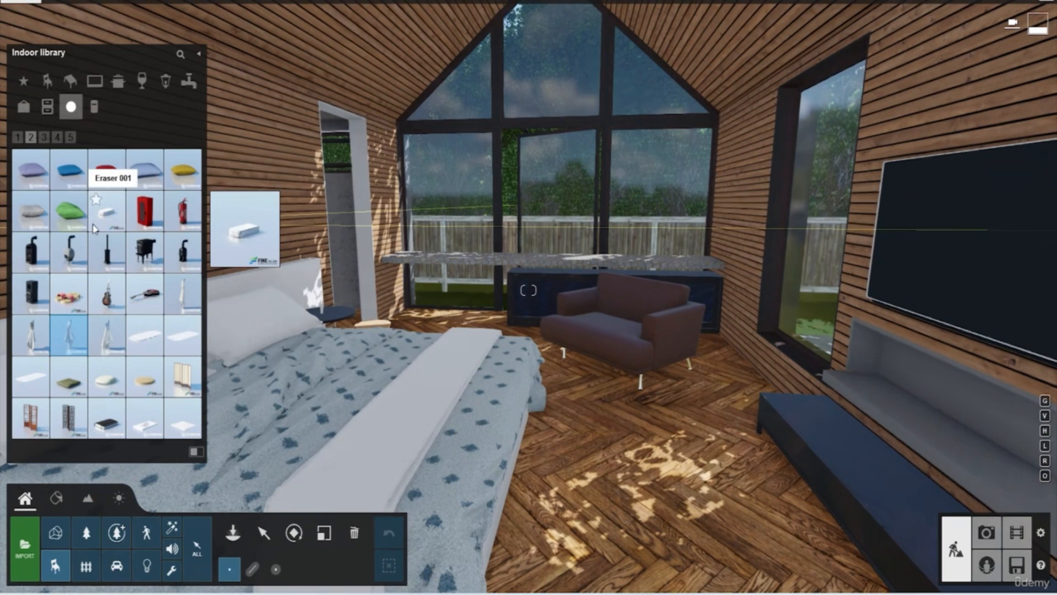
click(46, 108)
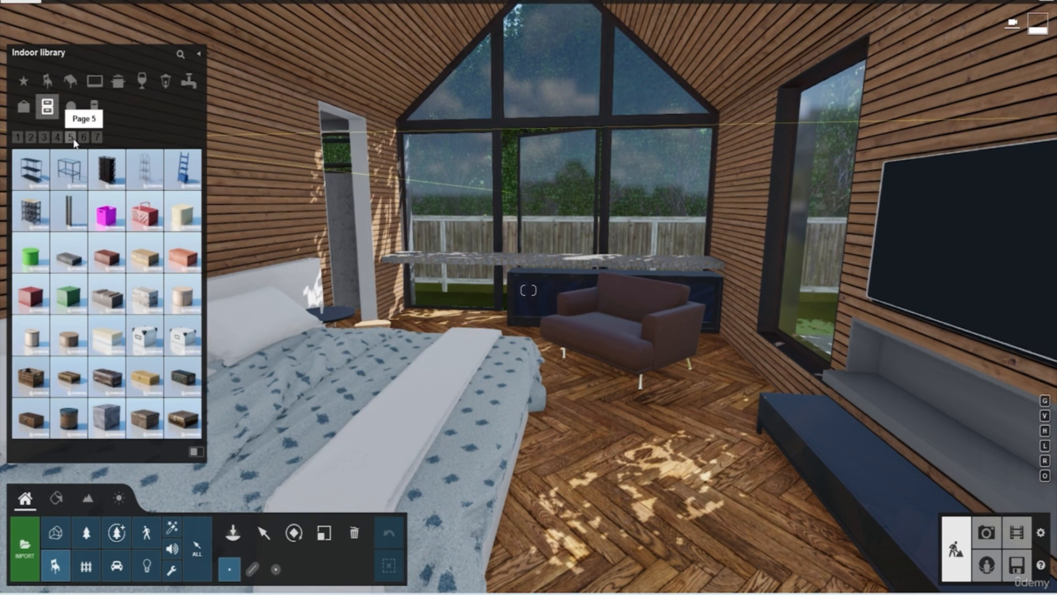
click(23, 107)
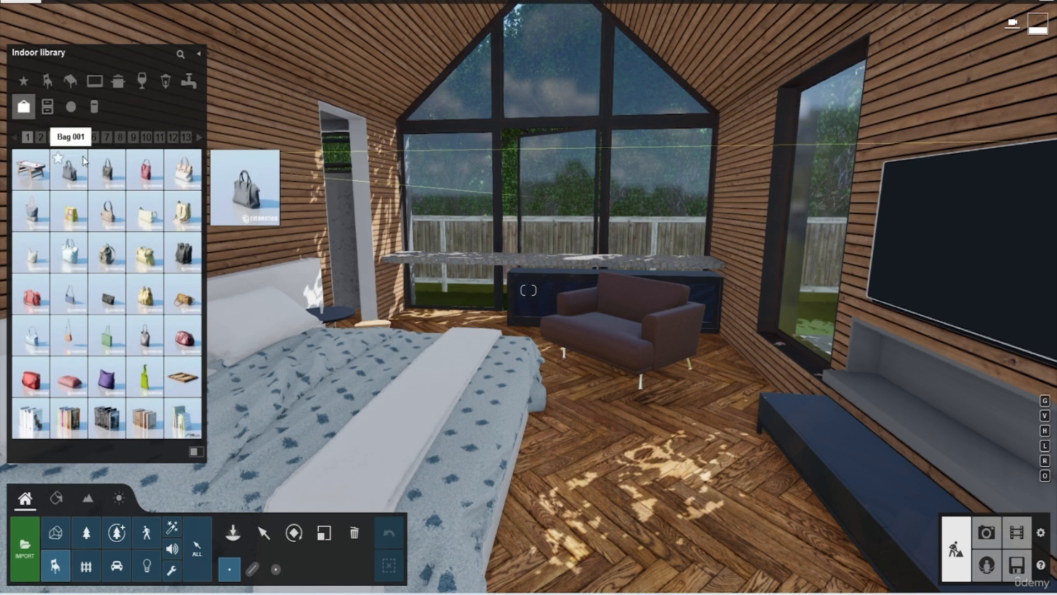
click(145, 252)
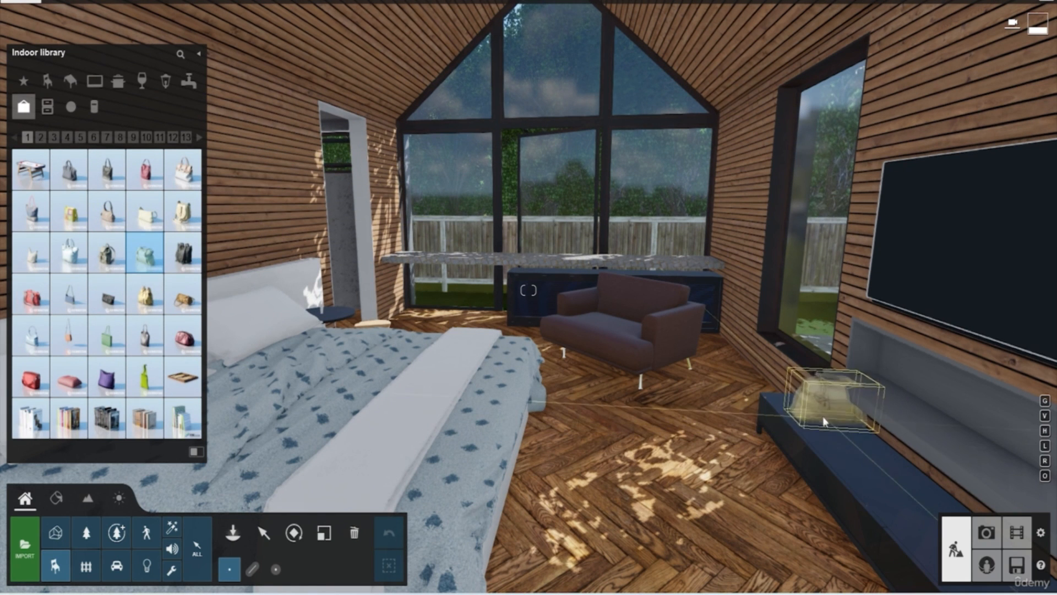
click(804, 411)
Place the Books 003 set on the low console beneath the wall niche and rotate it to line up with the console
right_drag(686, 419, 629, 405)
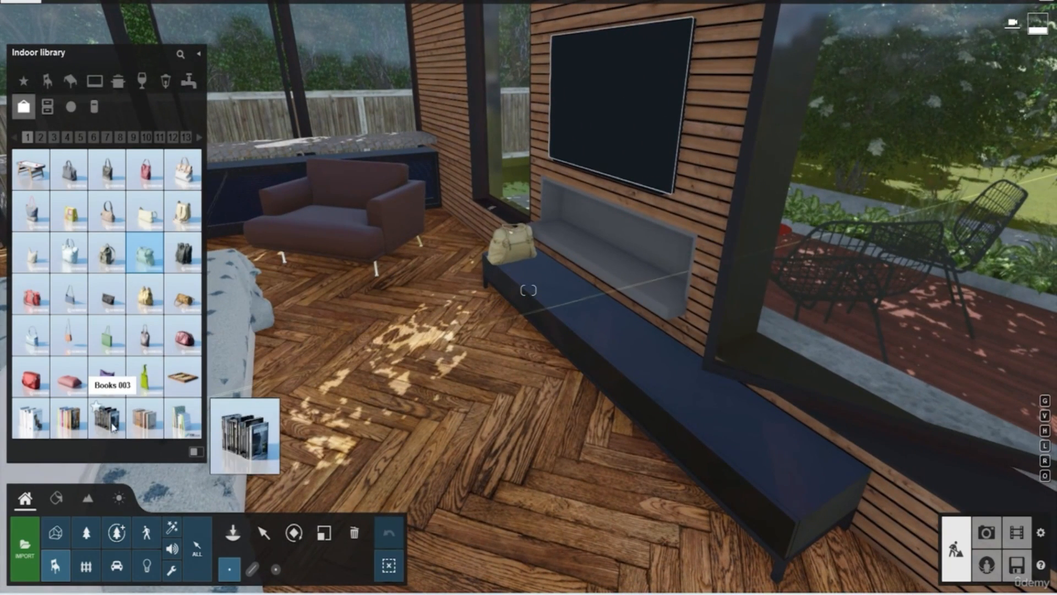
click(113, 423)
click(607, 318)
click(294, 533)
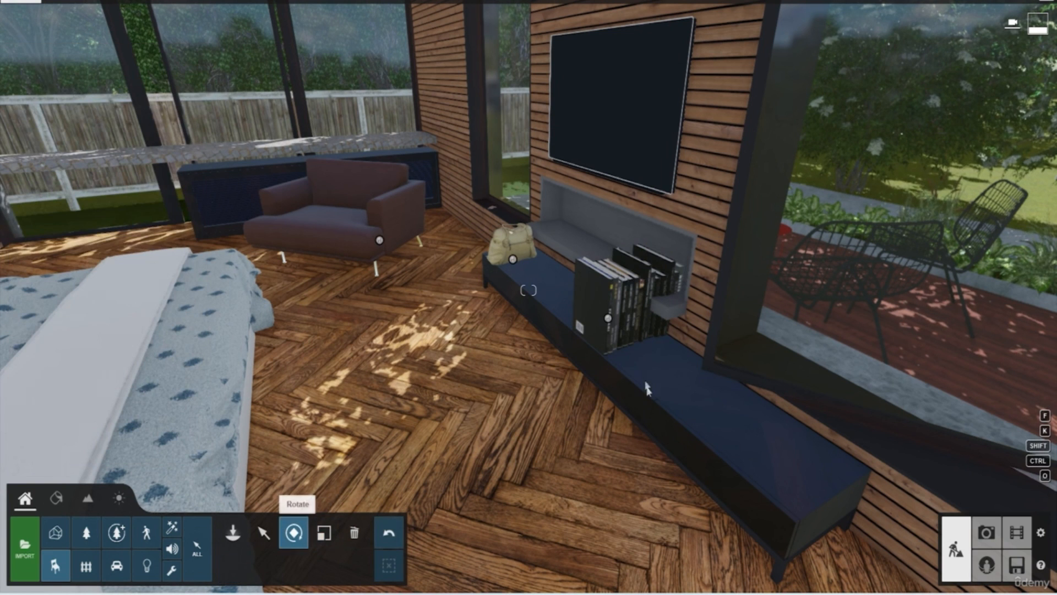
drag(608, 318, 548, 334)
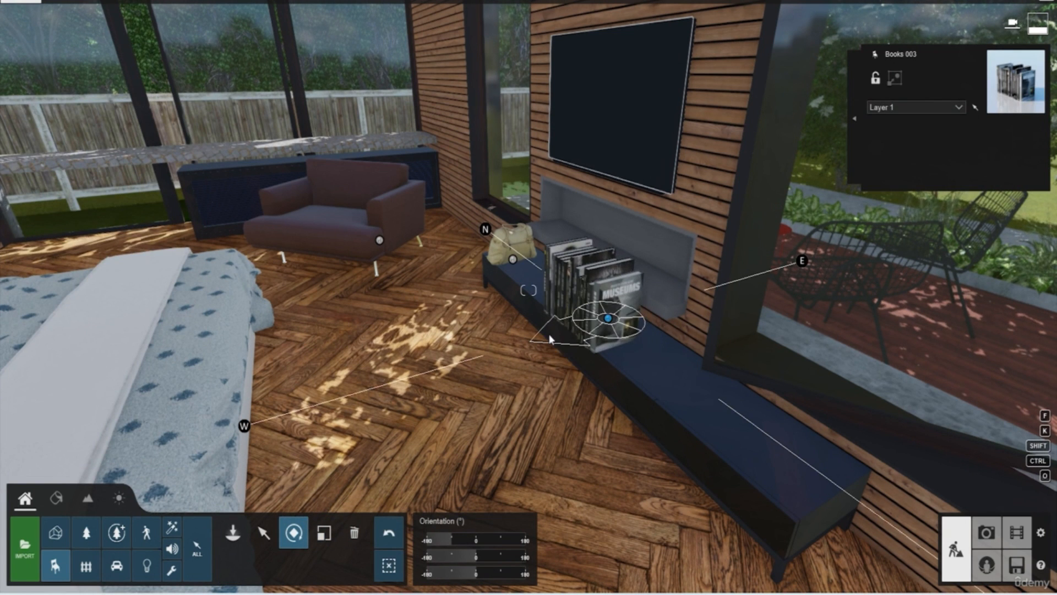
Scale down the book set and the bag on the low console
click(325, 533)
drag(607, 322, 603, 326)
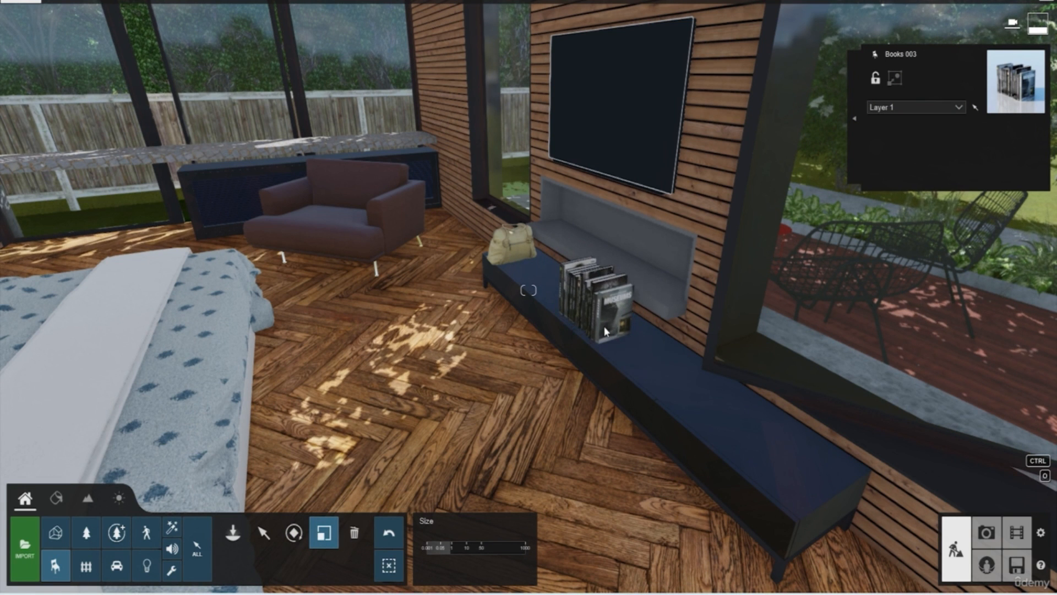
click(512, 261)
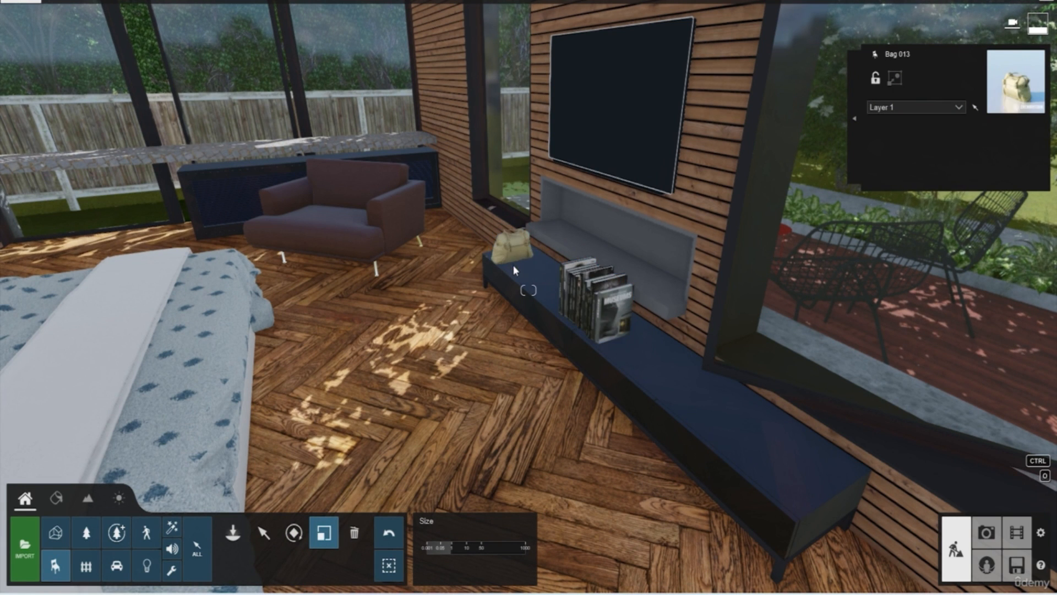
Place two tall candle holders on the console either side of the books, and a different white one on the window counter
click(61, 573)
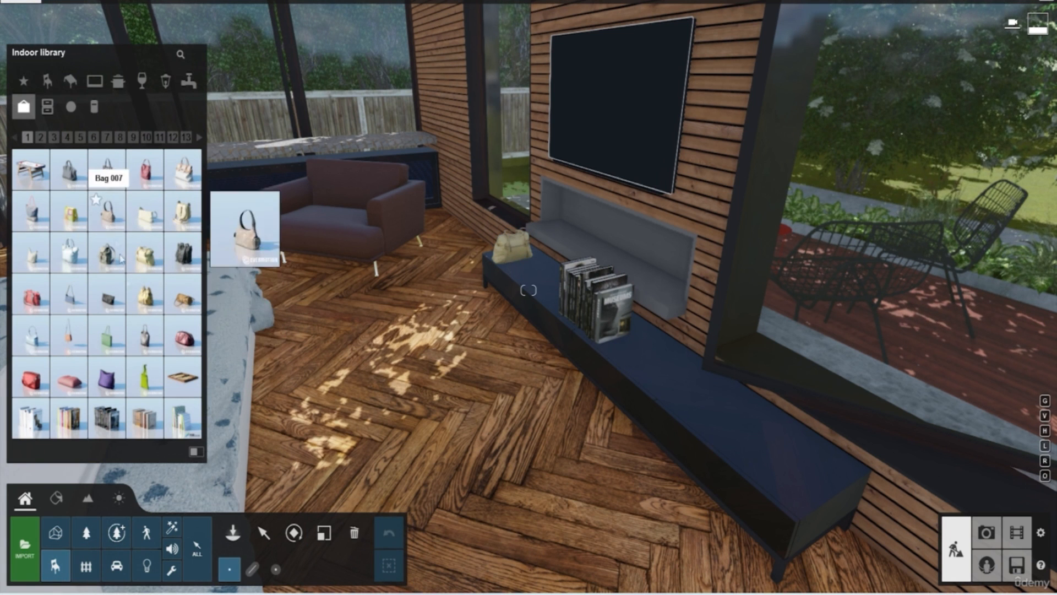
click(95, 138)
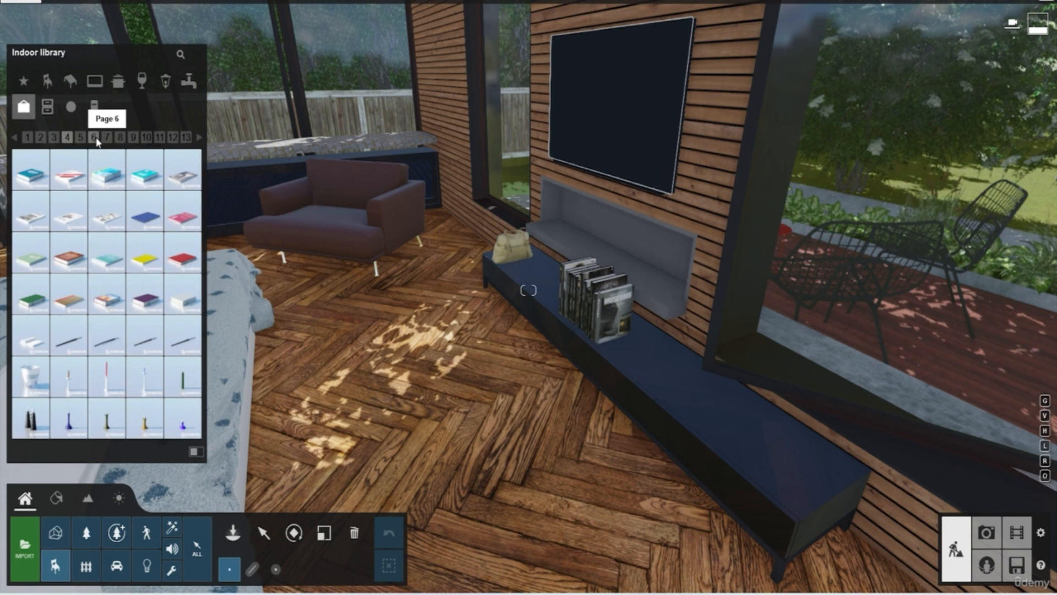
click(107, 377)
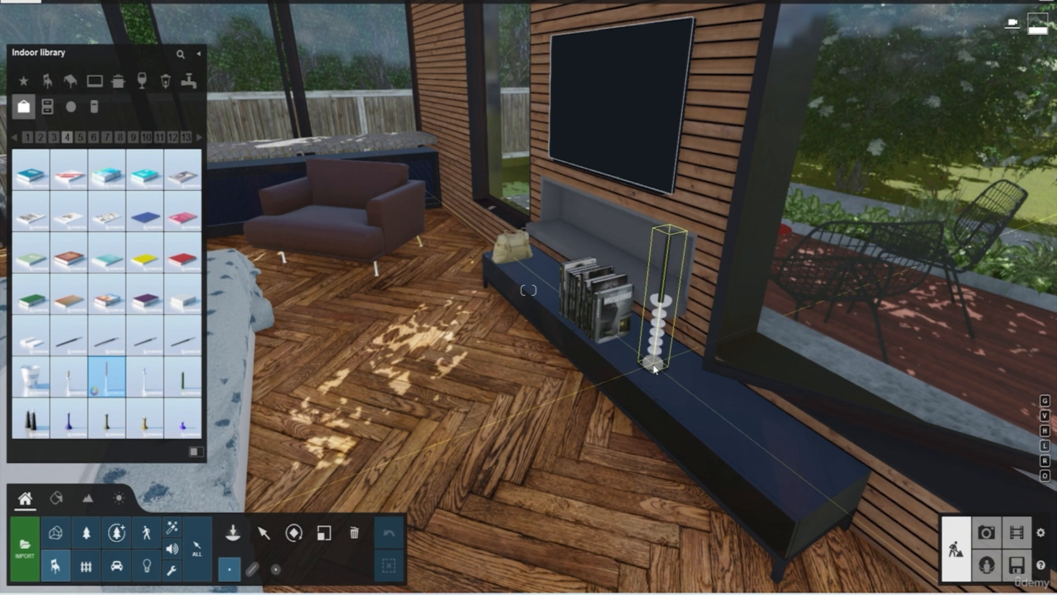
click(654, 367)
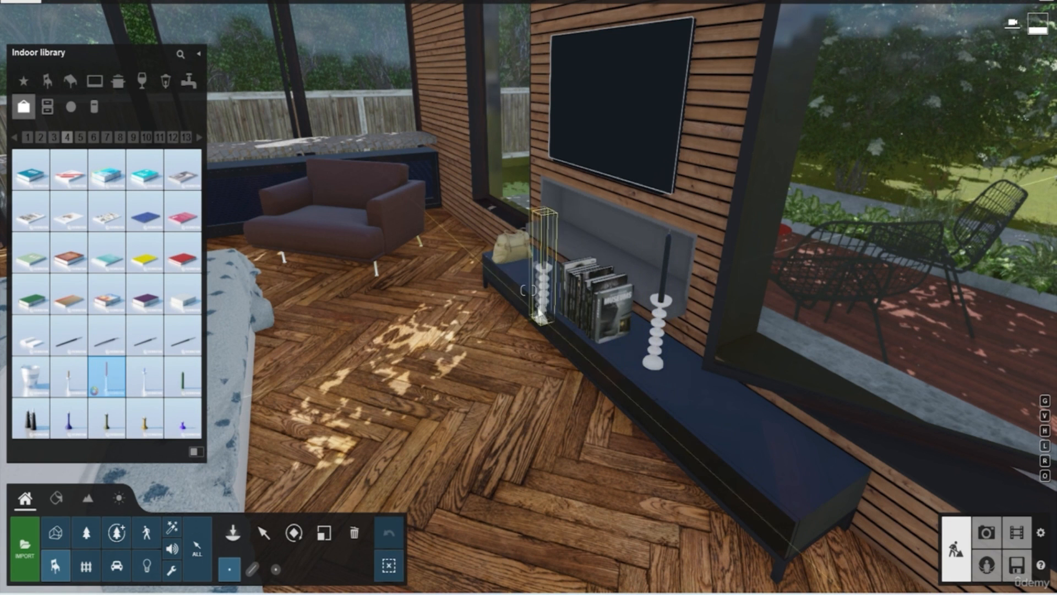
click(547, 293)
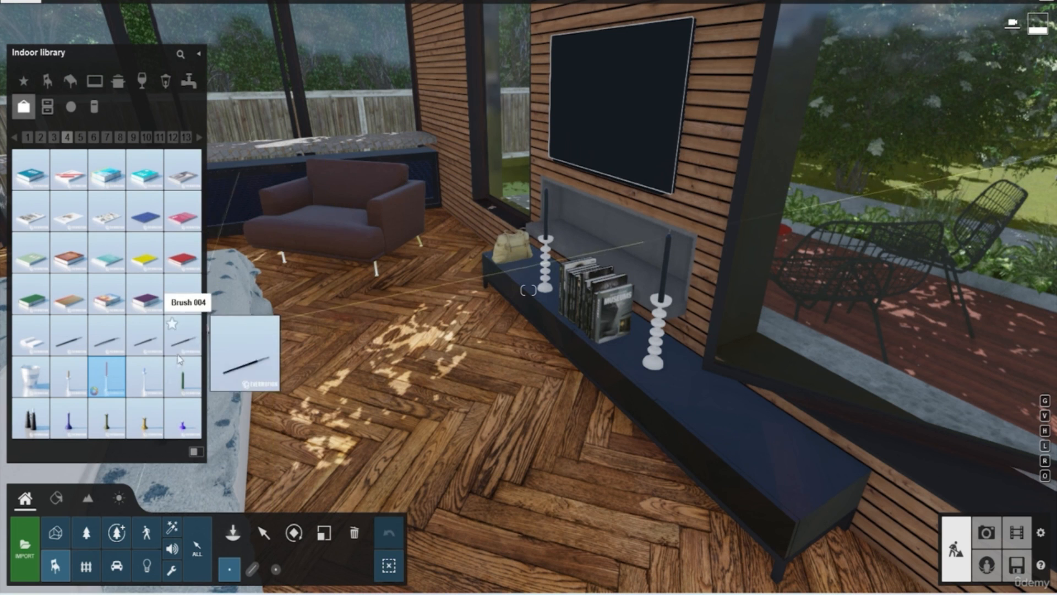
click(146, 376)
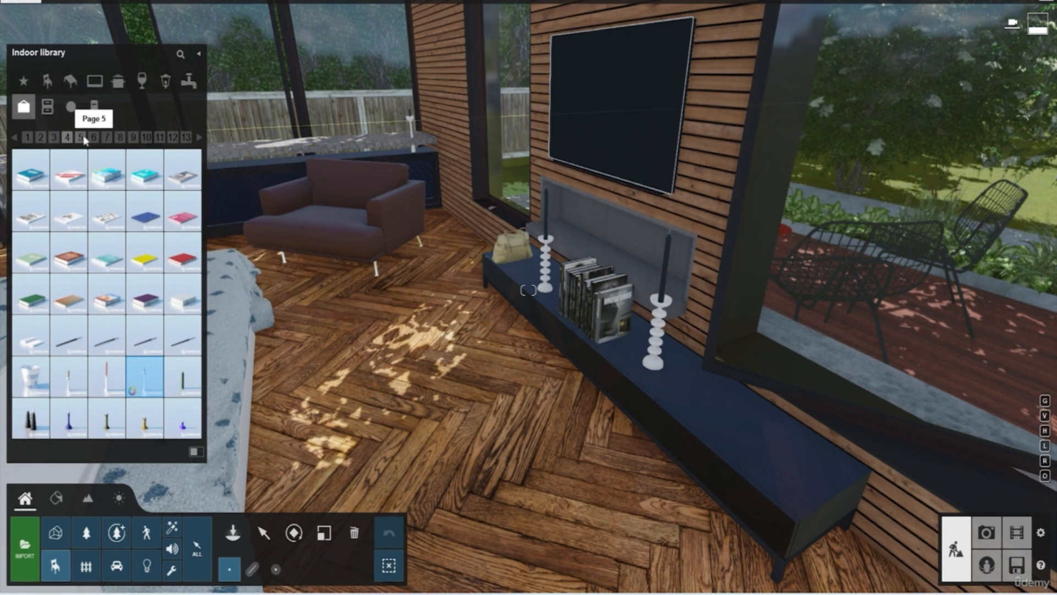
Place the PictureFrame 045 from the Indoor library's decorations on the low console beside the nearer candle holder and rotate it to face the room
click(108, 138)
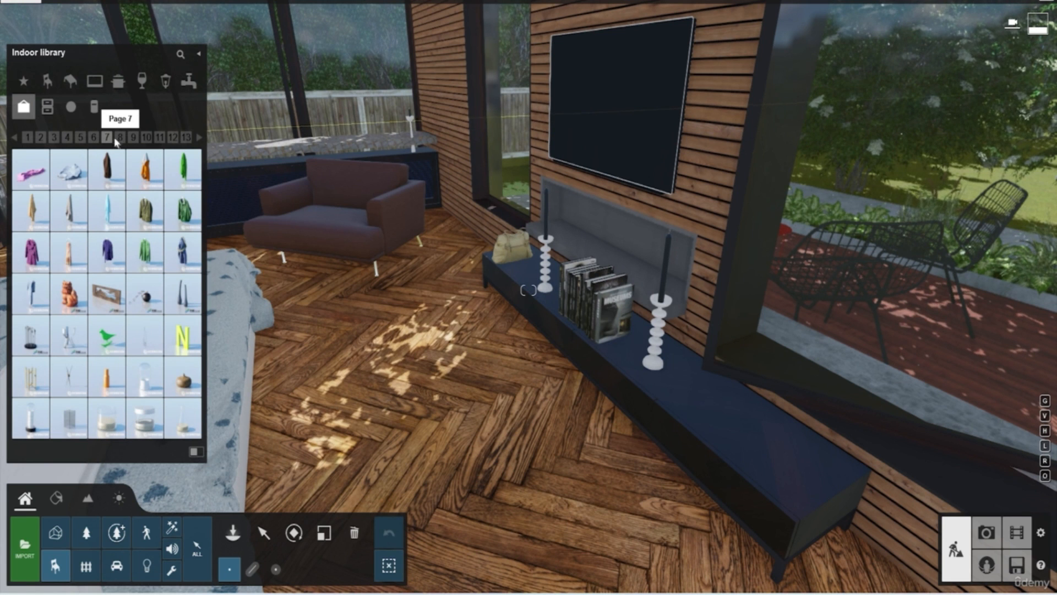
click(146, 139)
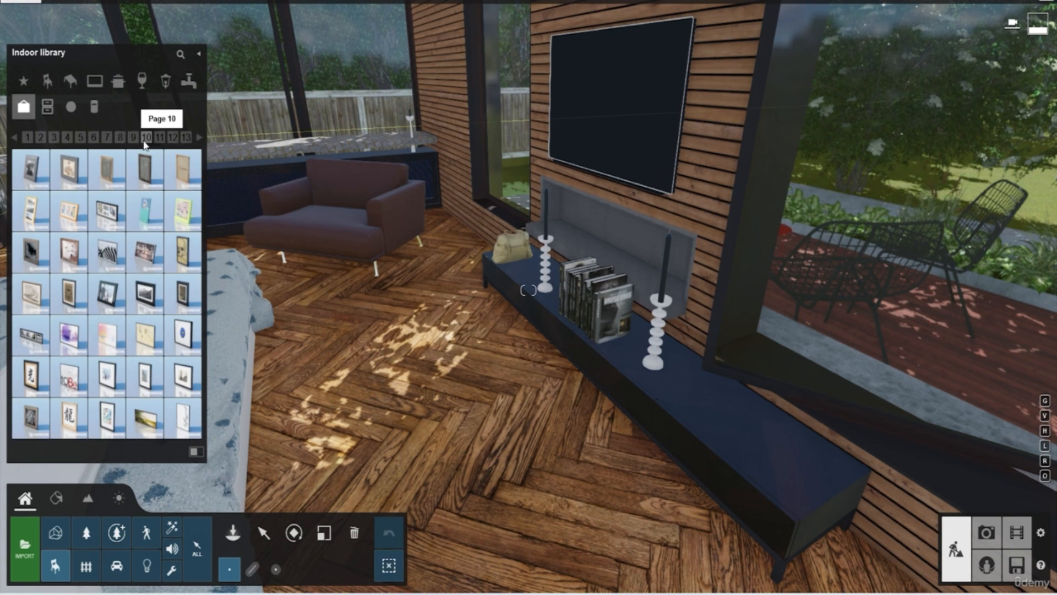
click(107, 294)
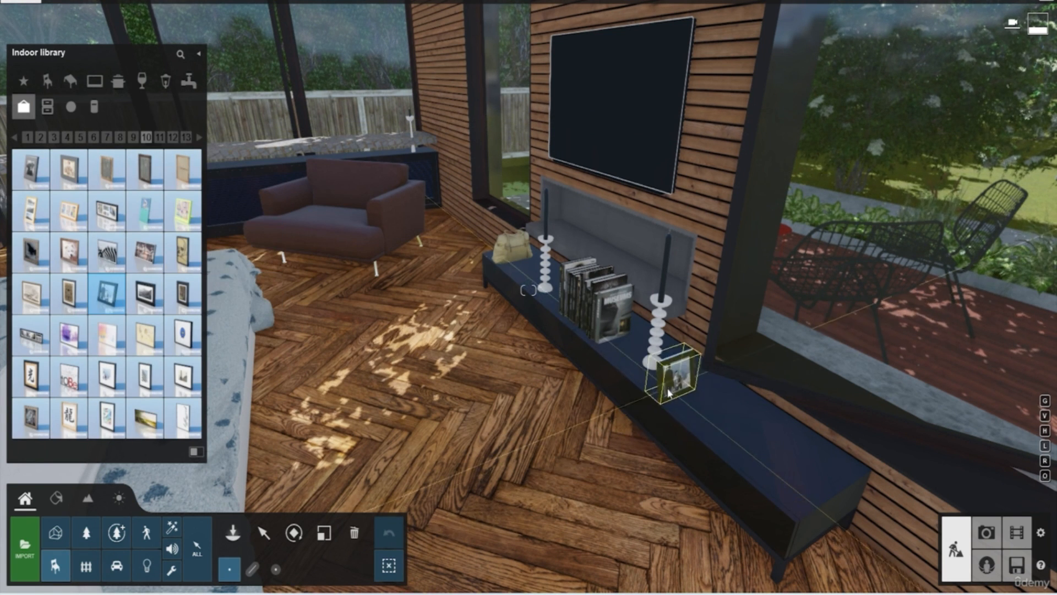
click(681, 395)
click(294, 532)
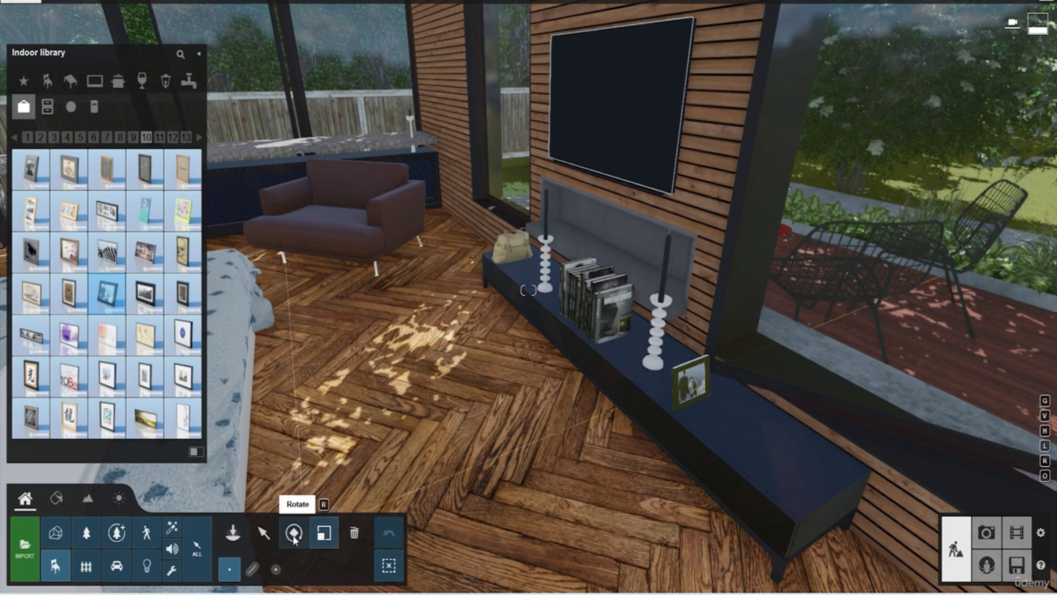
drag(682, 396, 631, 422)
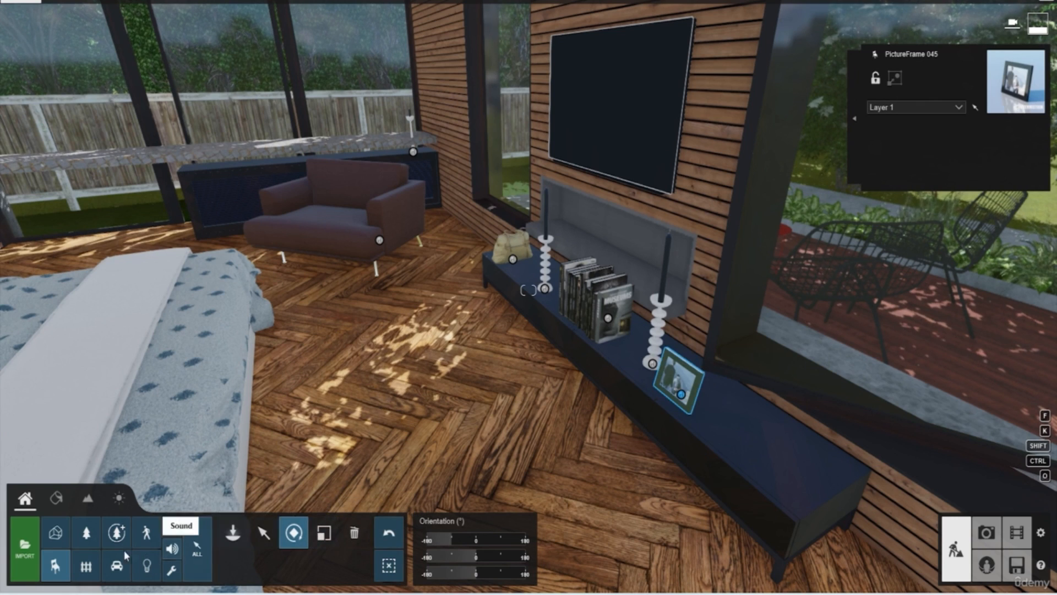
Place the PictureFrame 062 lettering print on the slatted wall above the bed's headboard and rotate it flat against the wall
click(54, 567)
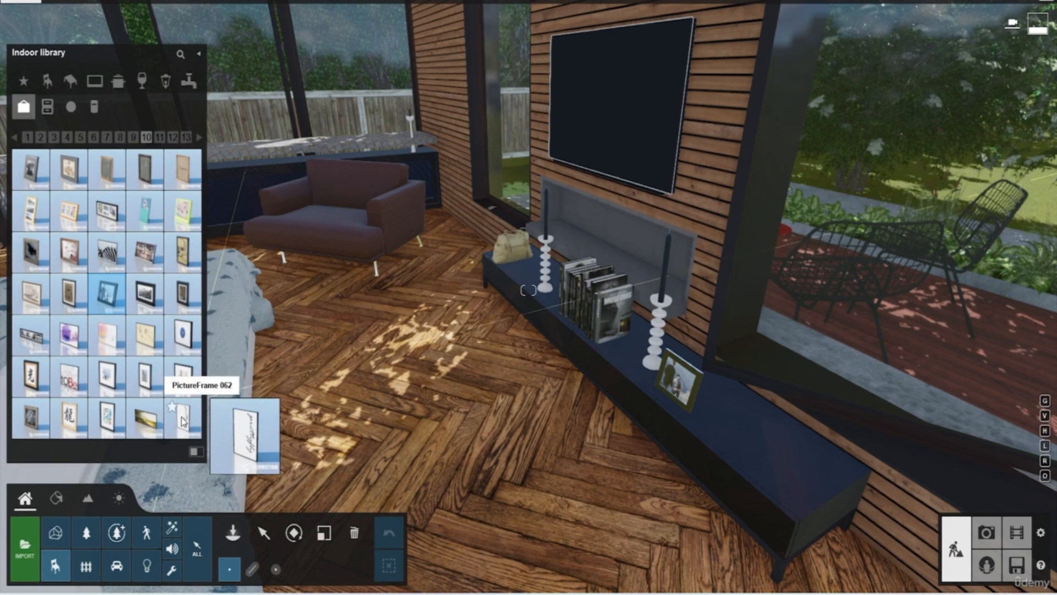
click(187, 418)
right_drag(456, 249, 865, 206)
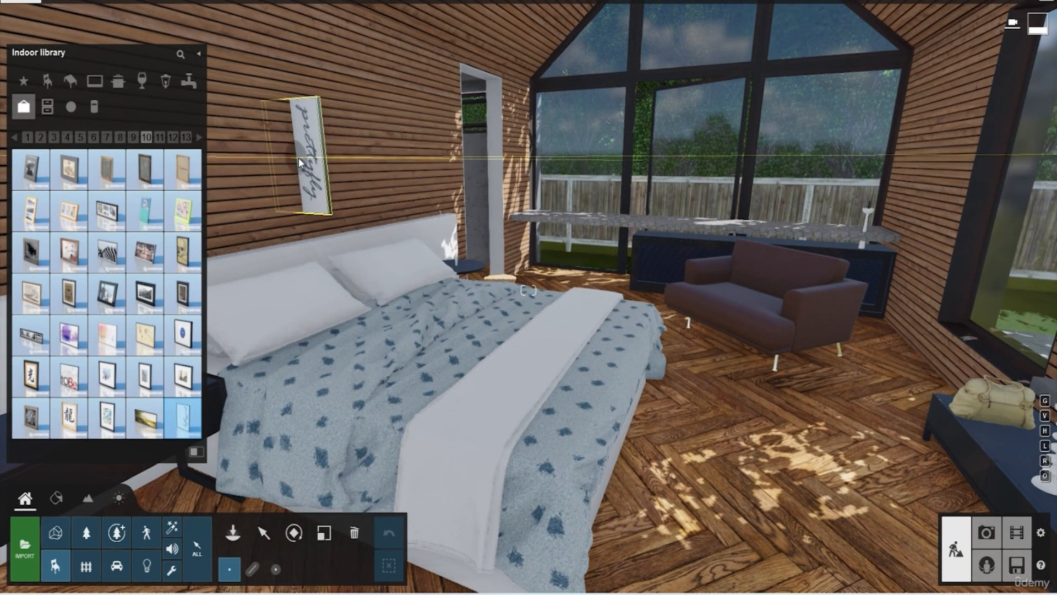
click(299, 157)
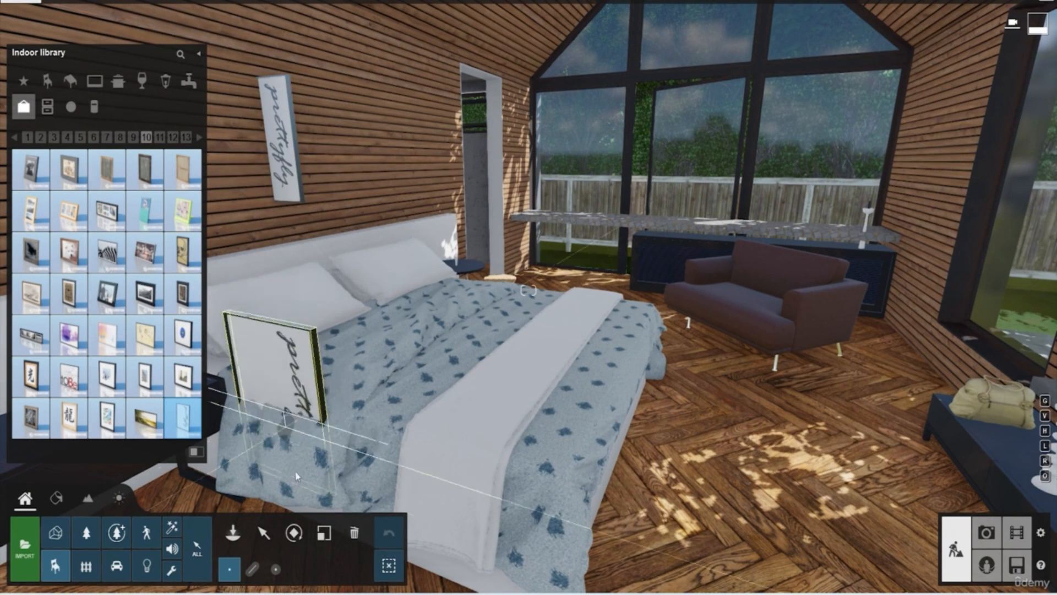
click(296, 533)
drag(269, 145, 464, 204)
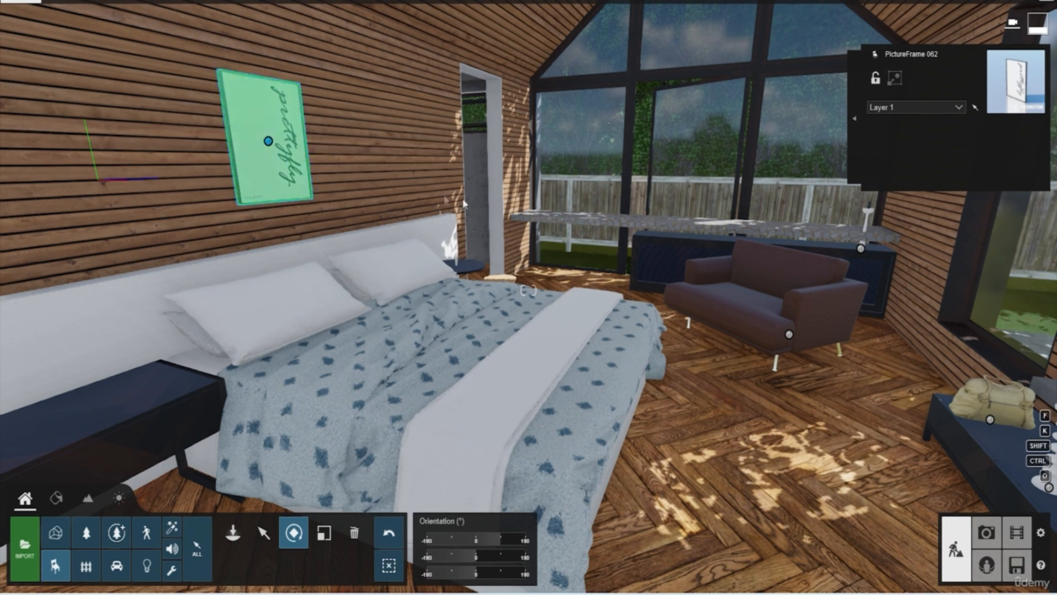
Place the seated woman in a maroon hoodie from the static 3D people on the foot of the bed and scale her down
key(s)
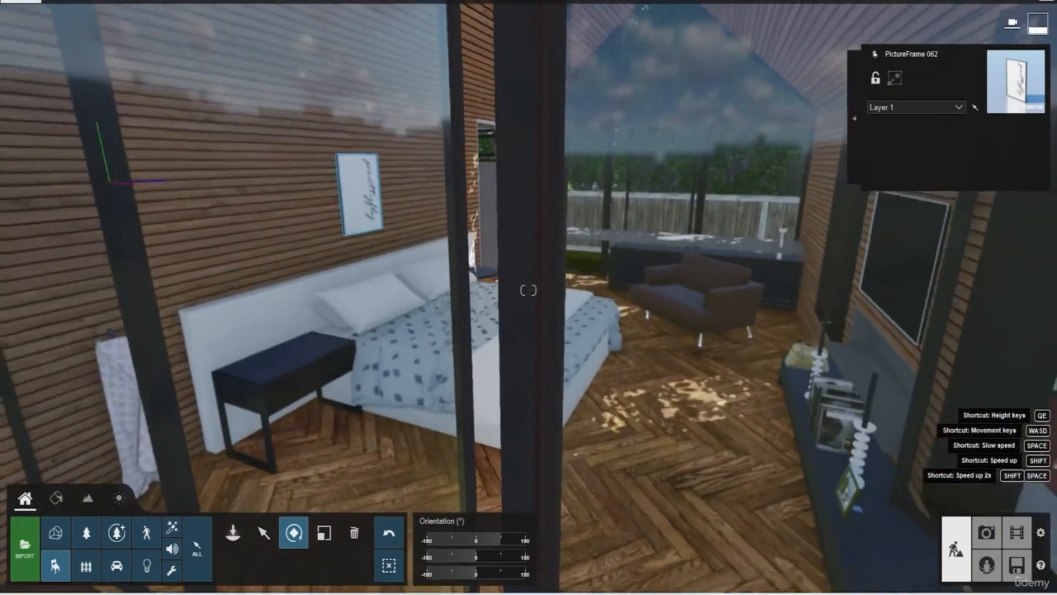
right_drag(554, 278, 557, 292)
key(s)
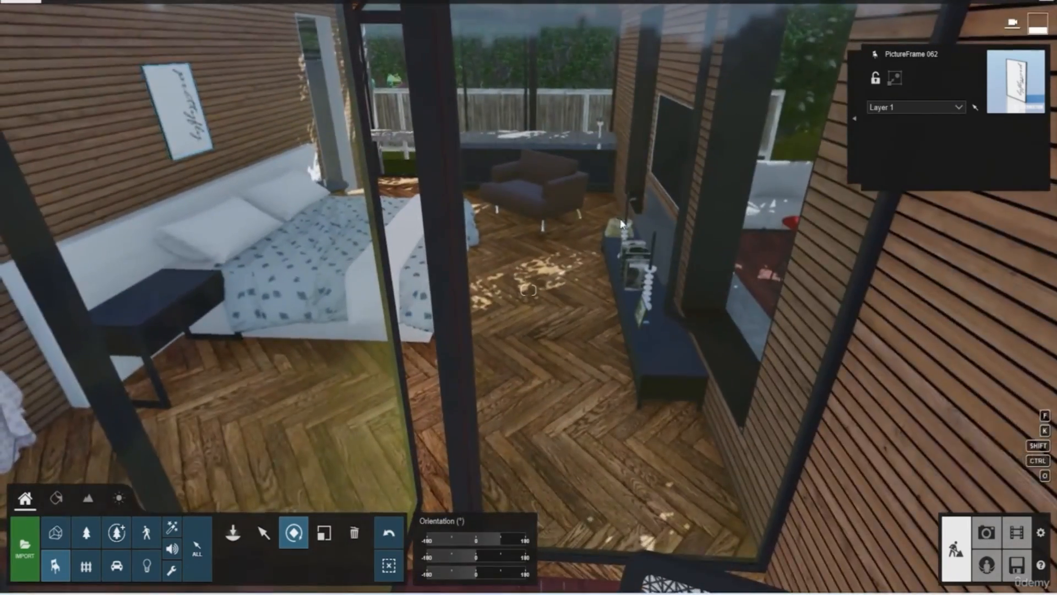
key(w)
key(s)
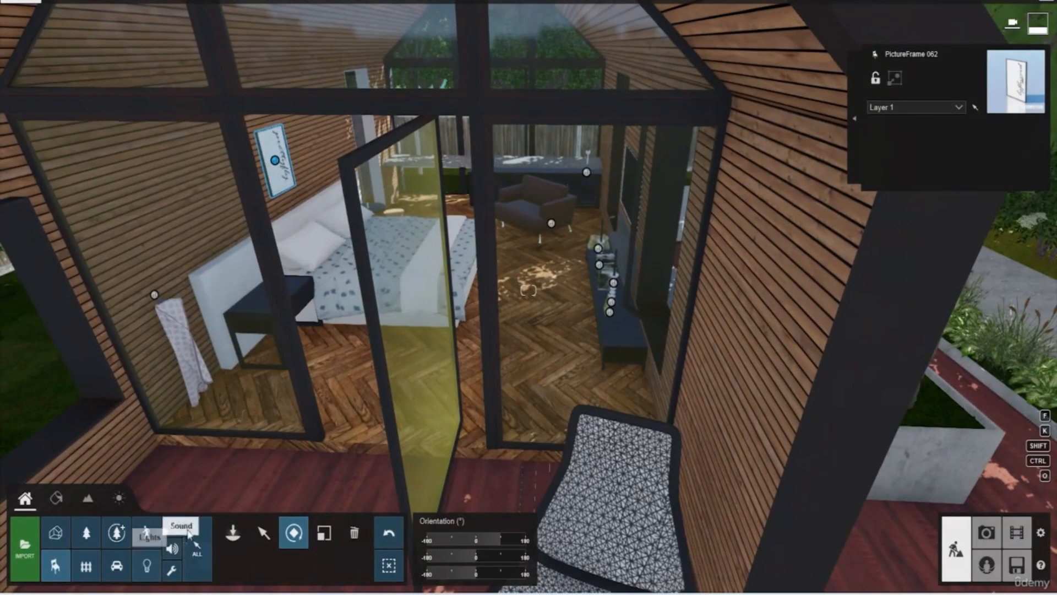
click(145, 538)
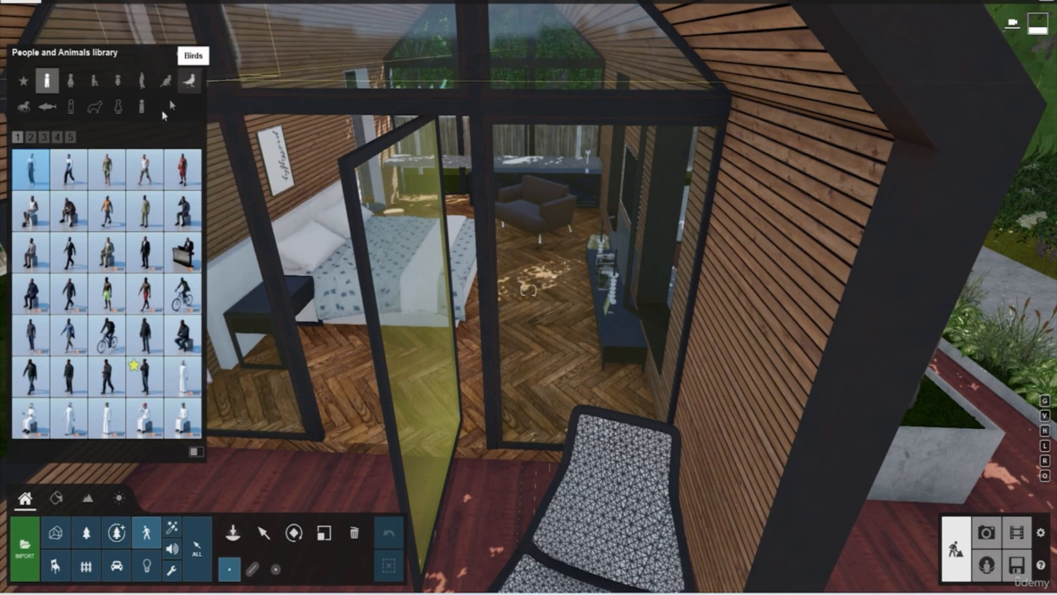
mouse_move(156, 170)
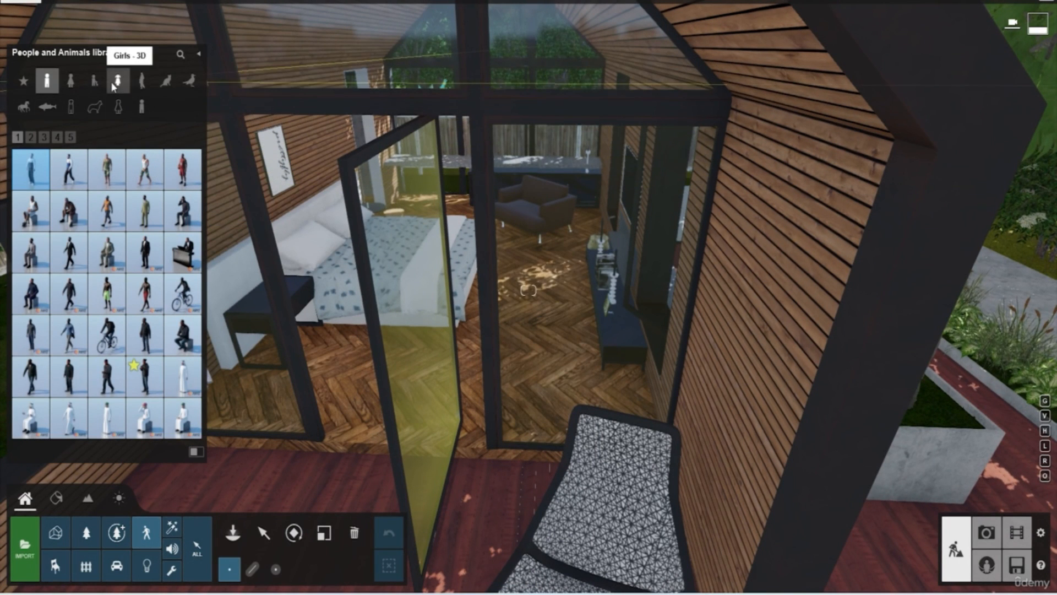
click(141, 82)
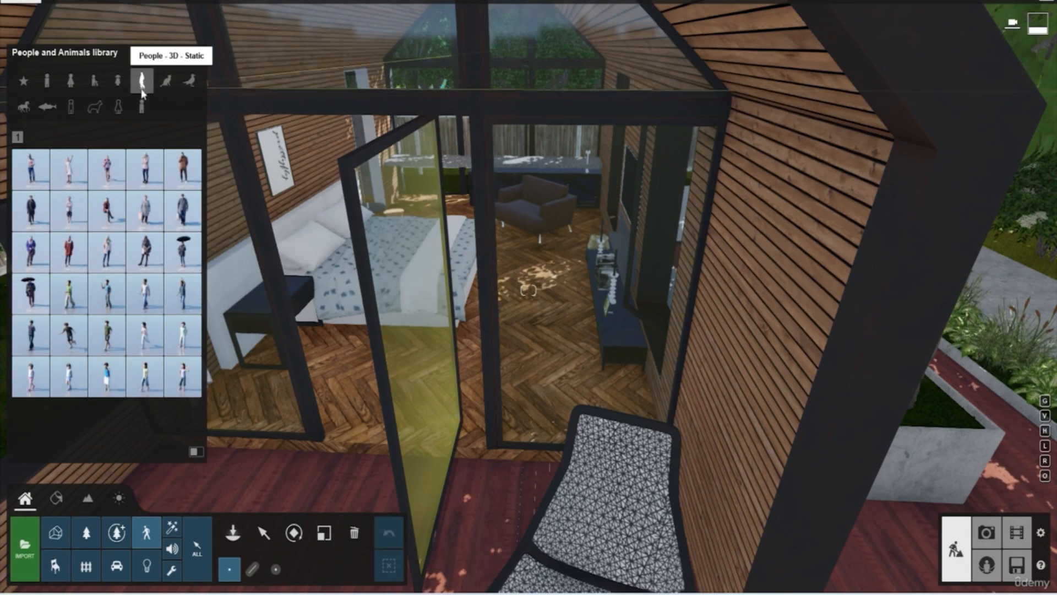
mouse_move(109, 204)
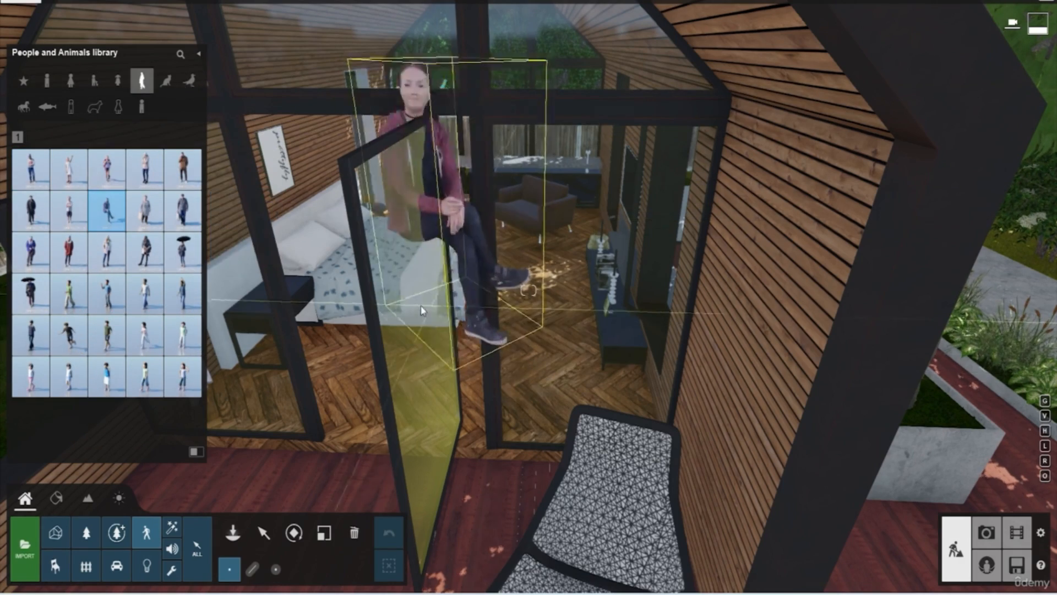
key(w)
key(w)
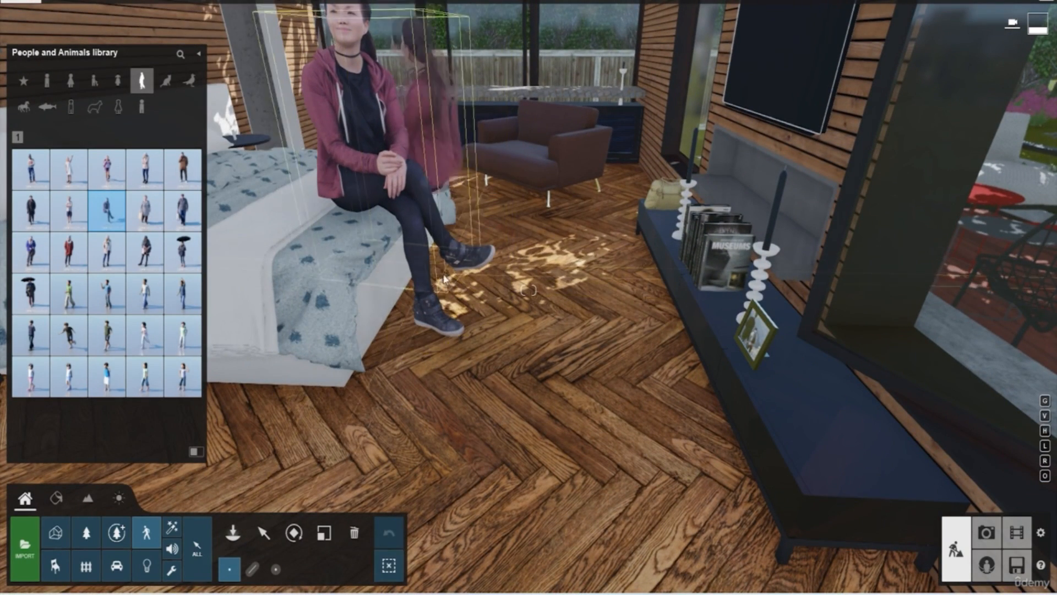
click(324, 533)
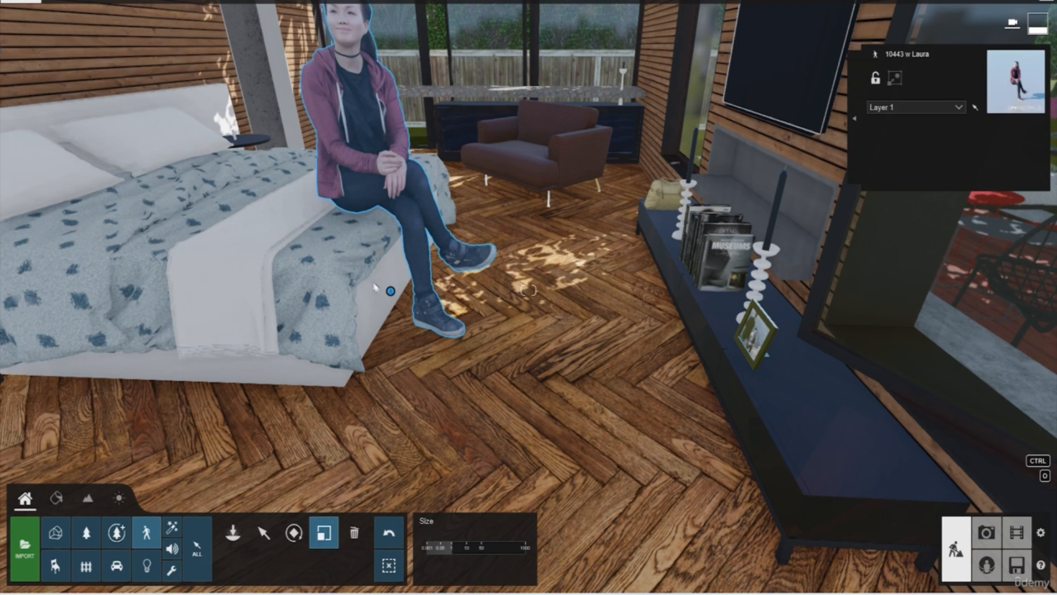
drag(388, 292, 389, 302)
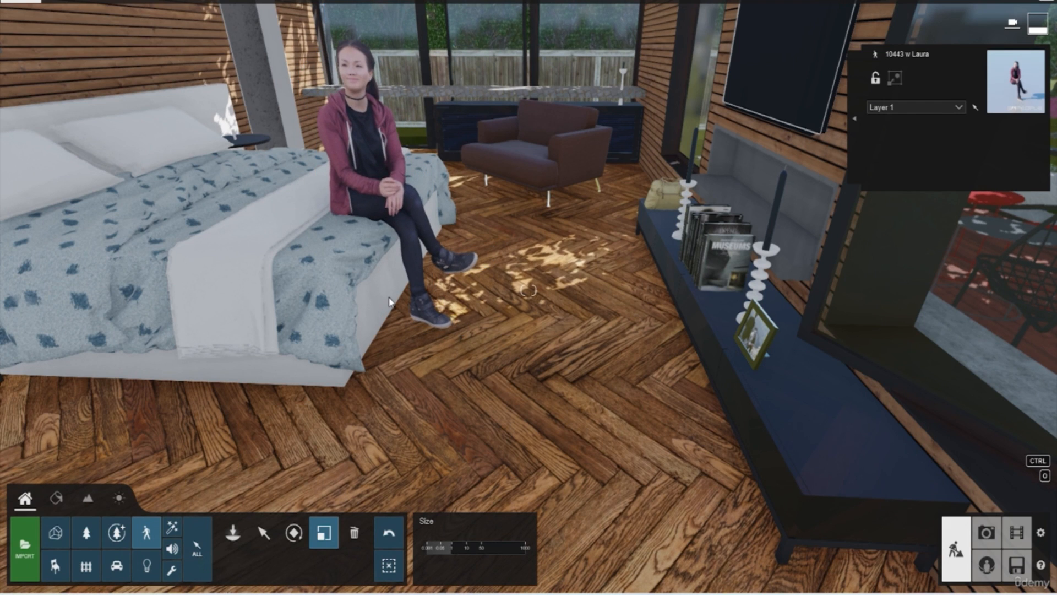
Place the Boy Caucasian 006 Idle figure on the deck beside the open glass door and rotate him
key(s)
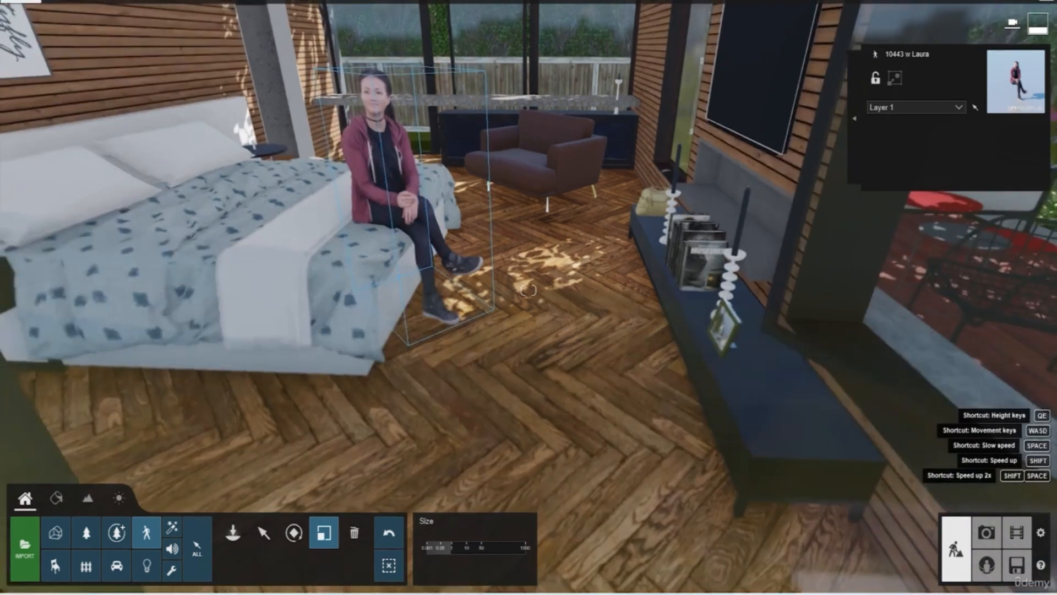
right_drag(389, 292, 177, 356)
click(146, 532)
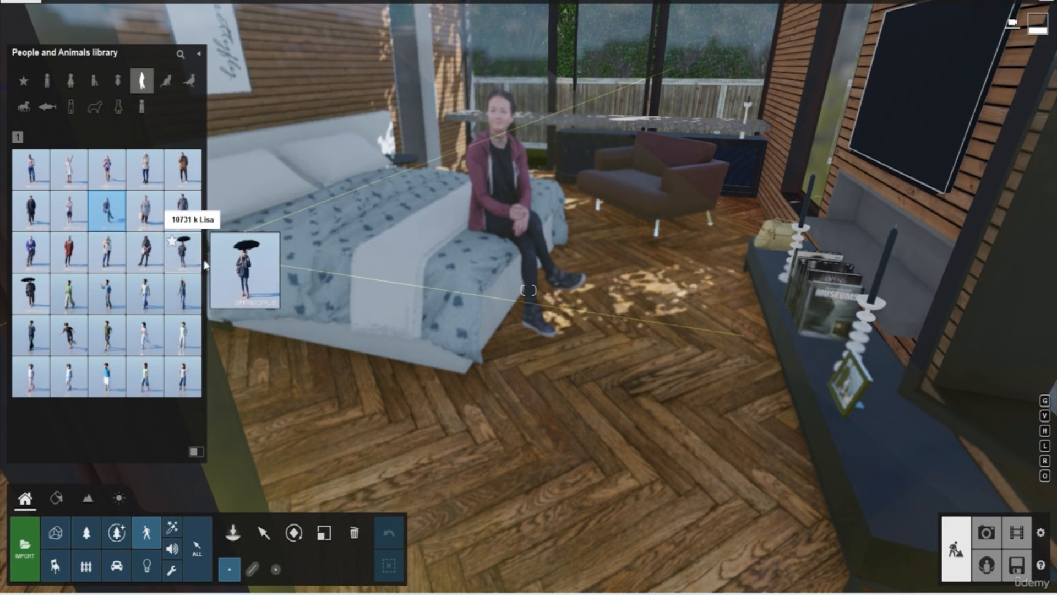
click(106, 338)
key(s)
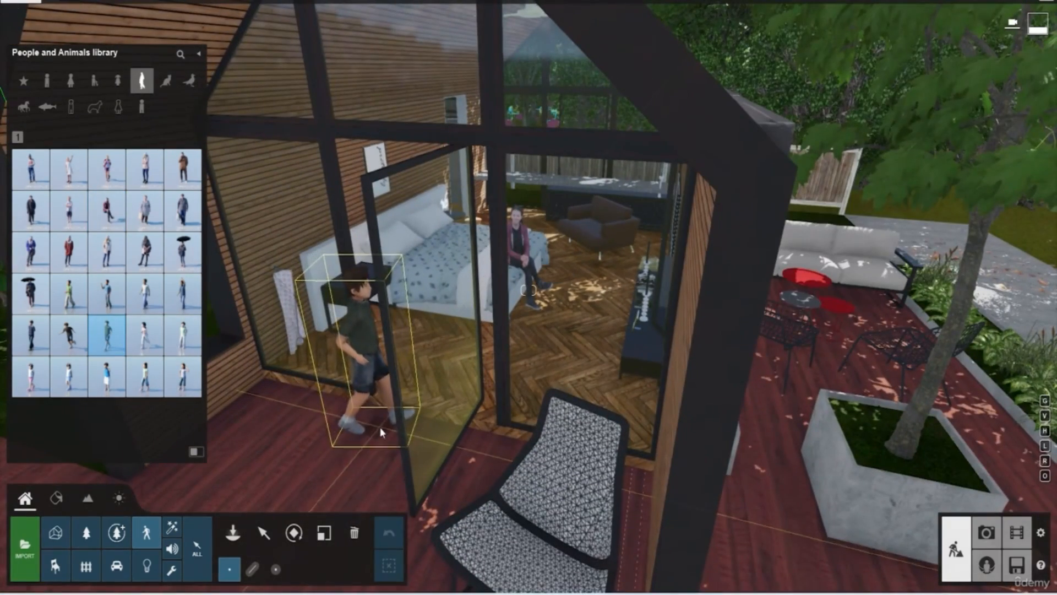
click(380, 427)
click(323, 532)
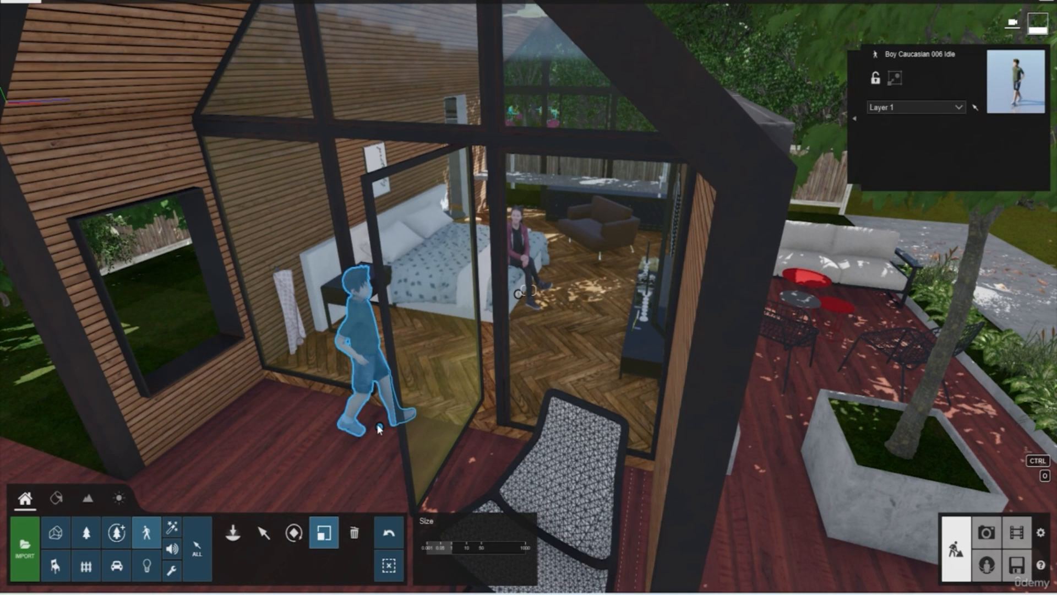
click(294, 532)
drag(380, 428, 333, 457)
Place the standing man in a brown coat on the deck near the side window and scale him down
scroll(465, 205, down, 5)
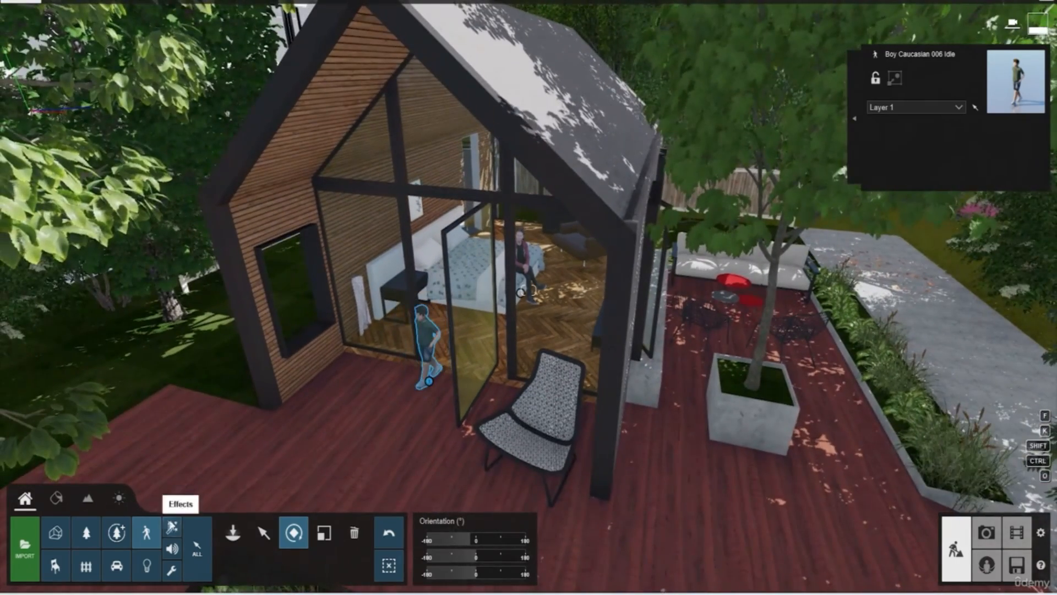
click(146, 532)
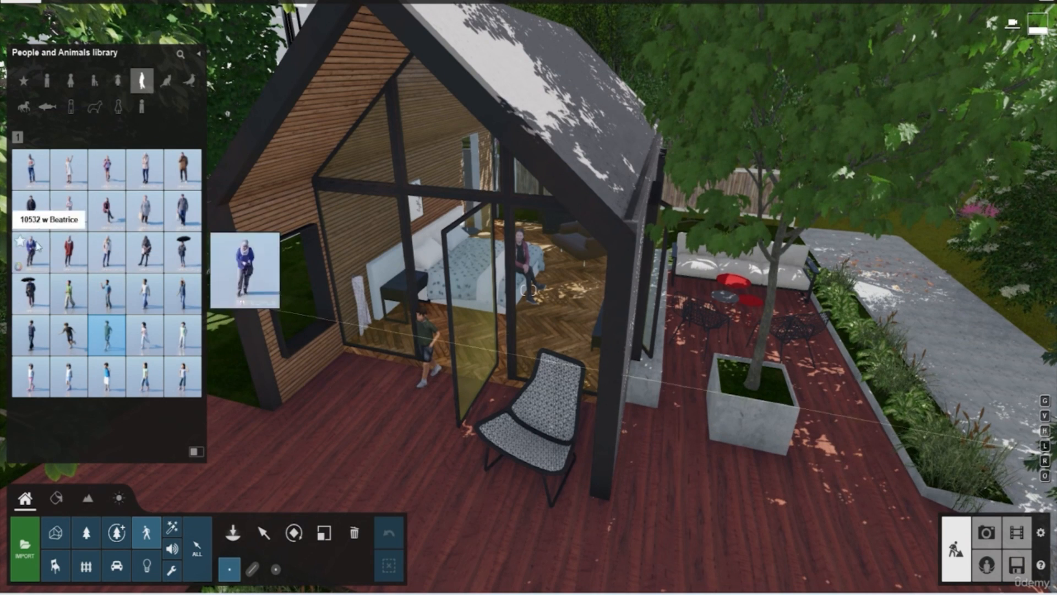
click(184, 174)
click(260, 467)
click(324, 533)
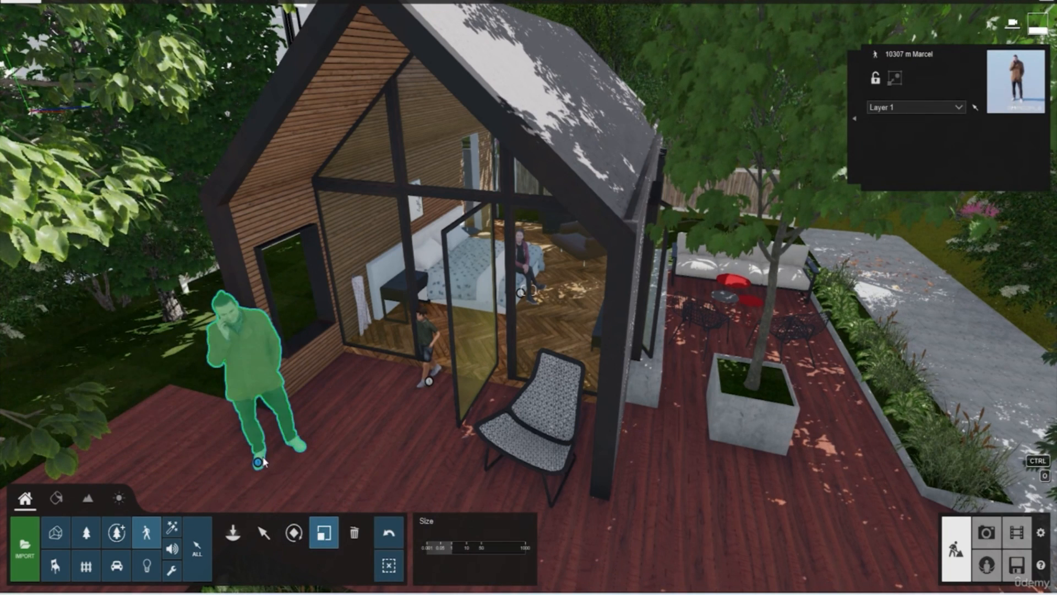
drag(262, 465, 260, 474)
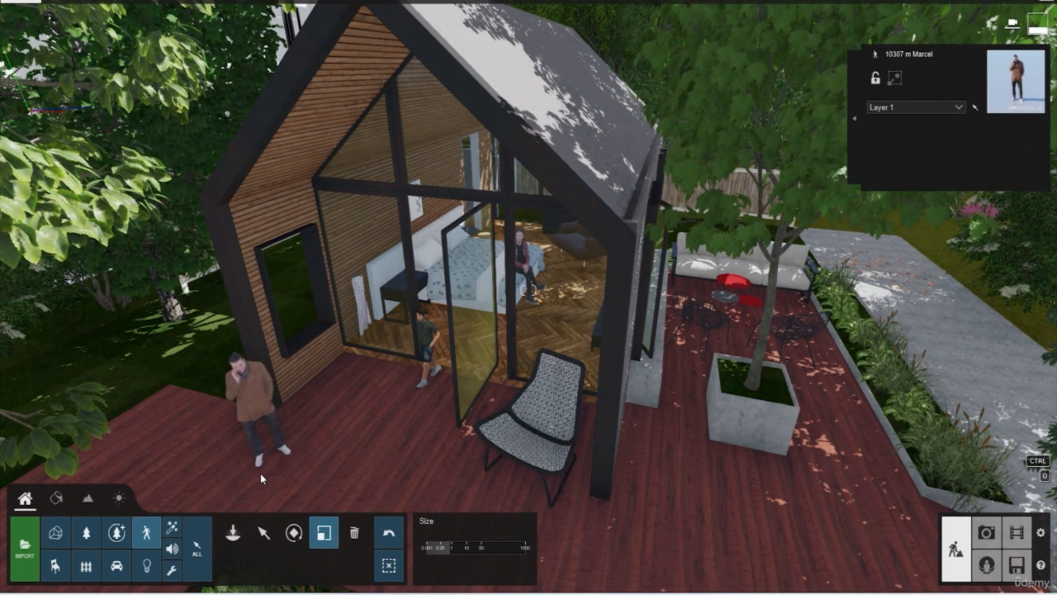
Place the car hd 016 from the Transport library on the paved slab driveway beside the house and scale it down
key(s)
right_drag(349, 384, 464, 401)
key(w)
key(s)
key(s)
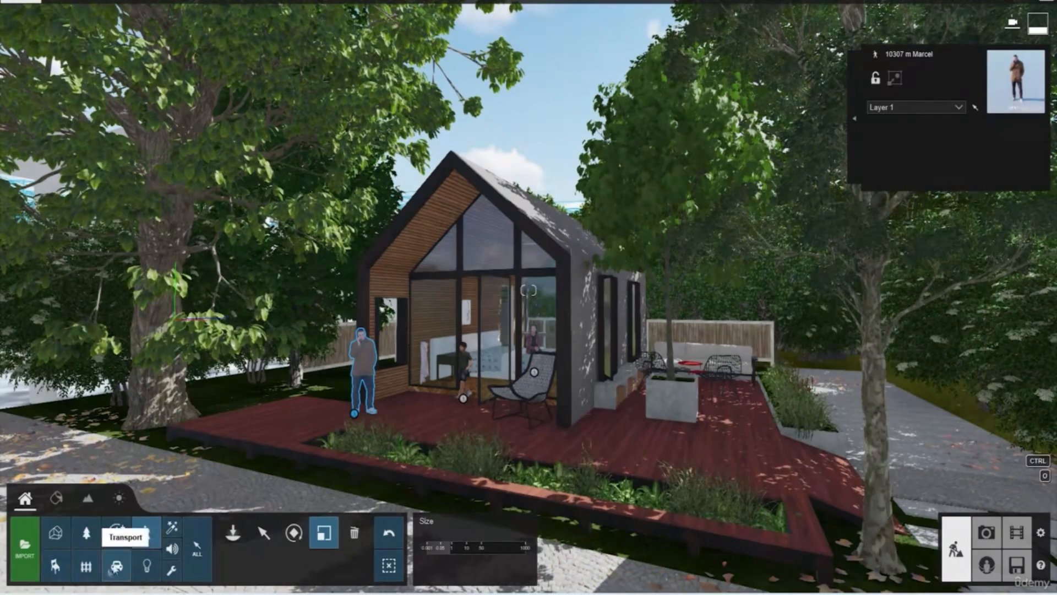
key(s)
key(w)
right_drag(316, 406, 358, 400)
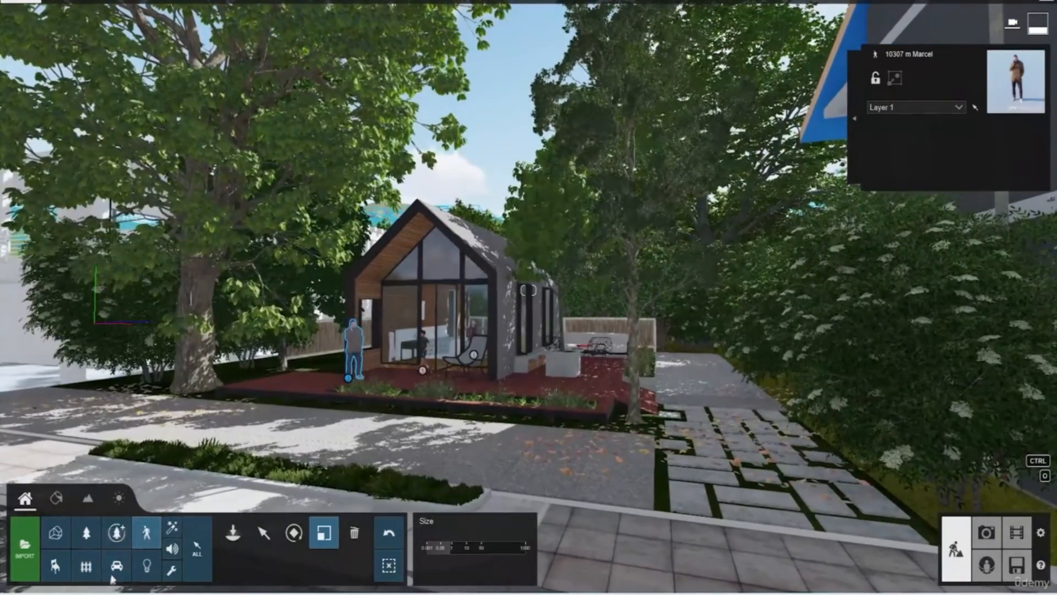
click(116, 565)
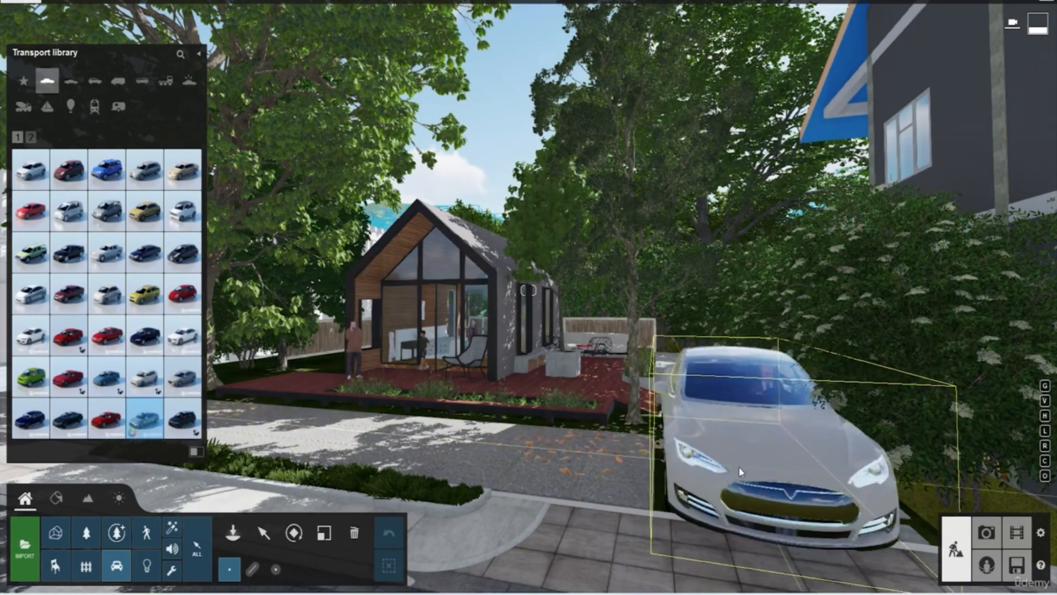
click(738, 455)
click(324, 533)
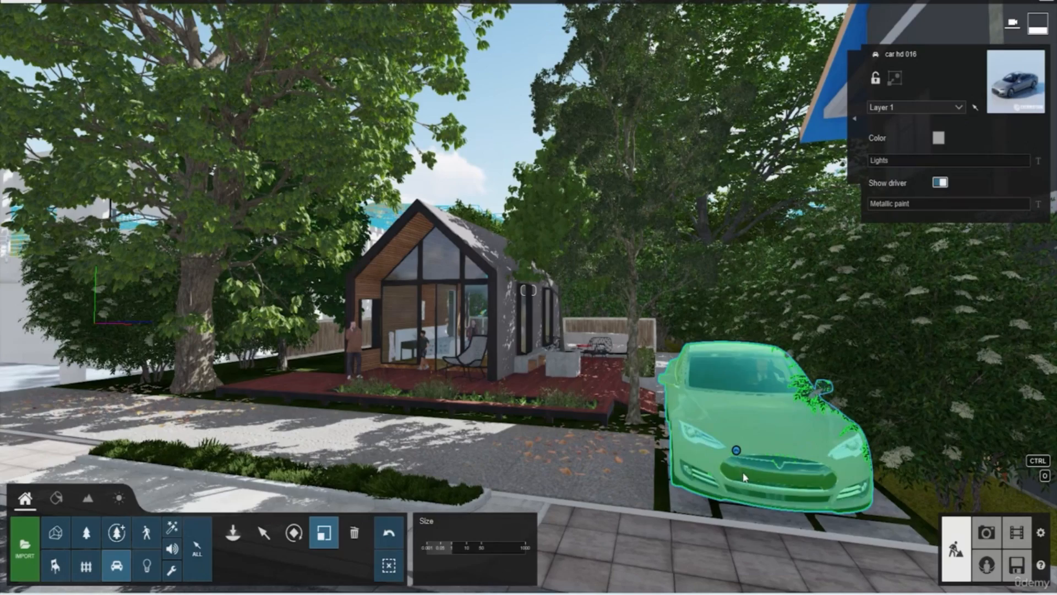
drag(736, 457, 762, 429)
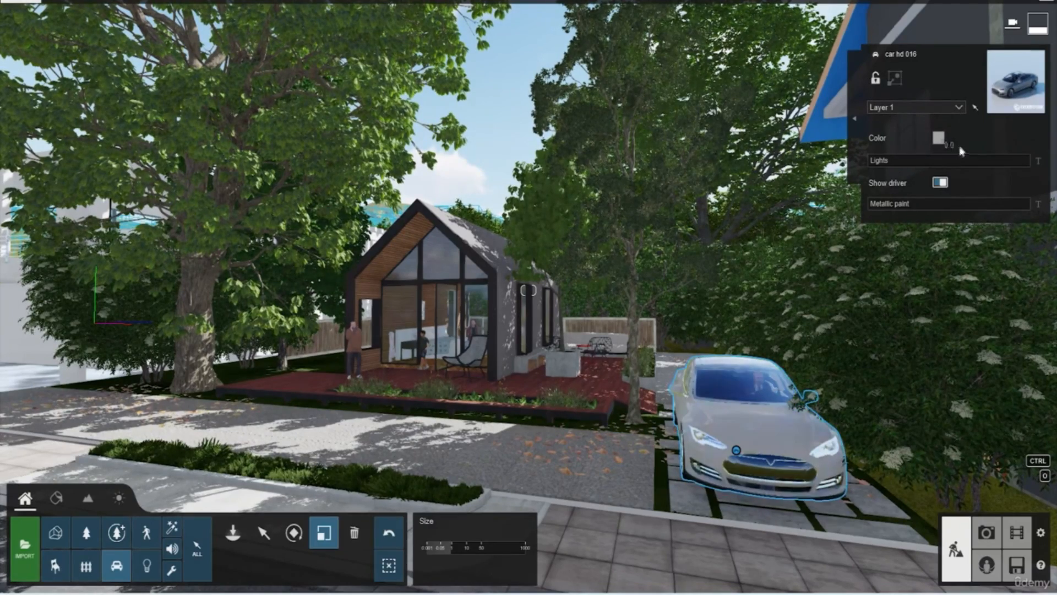
Set the car's lights to 0.0 and its body colour to white
mouse_move(872, 163)
mouse_down()
mouse_move(949, 160)
mouse_move(862, 161)
mouse_up()
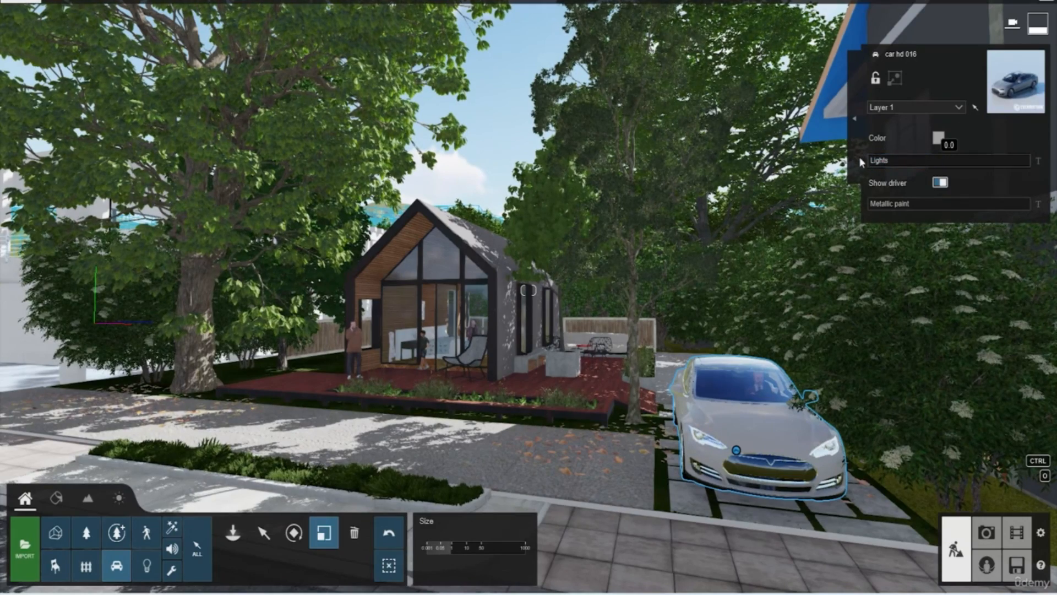
click(939, 138)
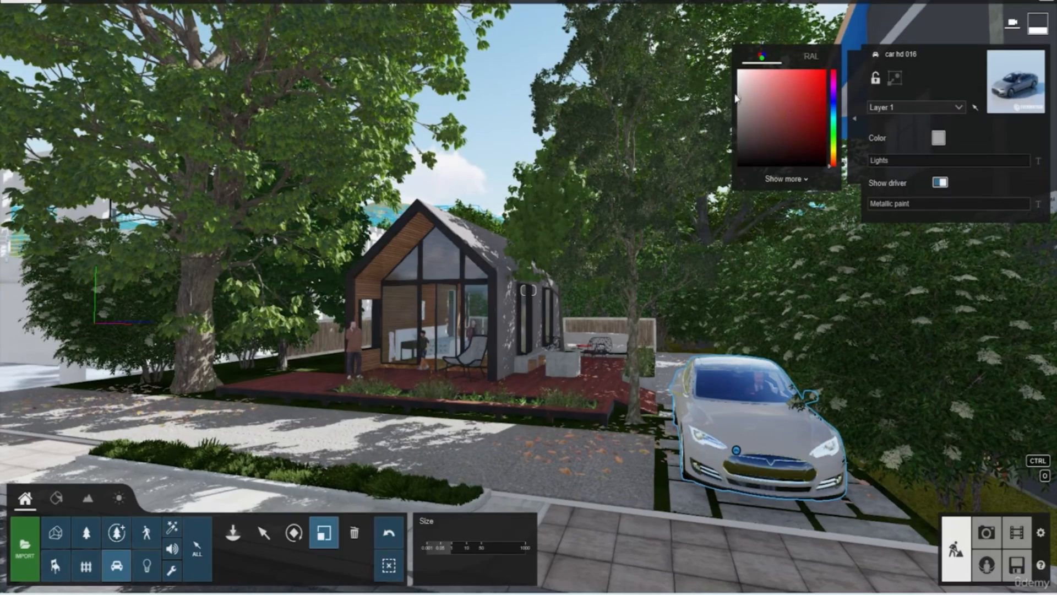
drag(741, 80, 741, 77)
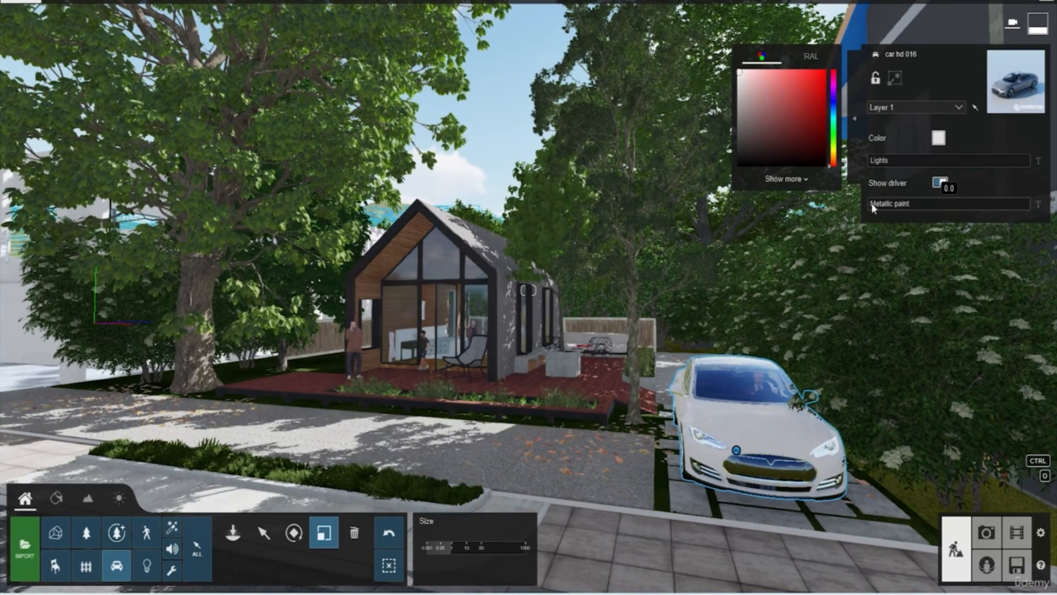
Raise the metallic paint amount on the white car in the driveway and hide its driver
drag(873, 208, 1010, 207)
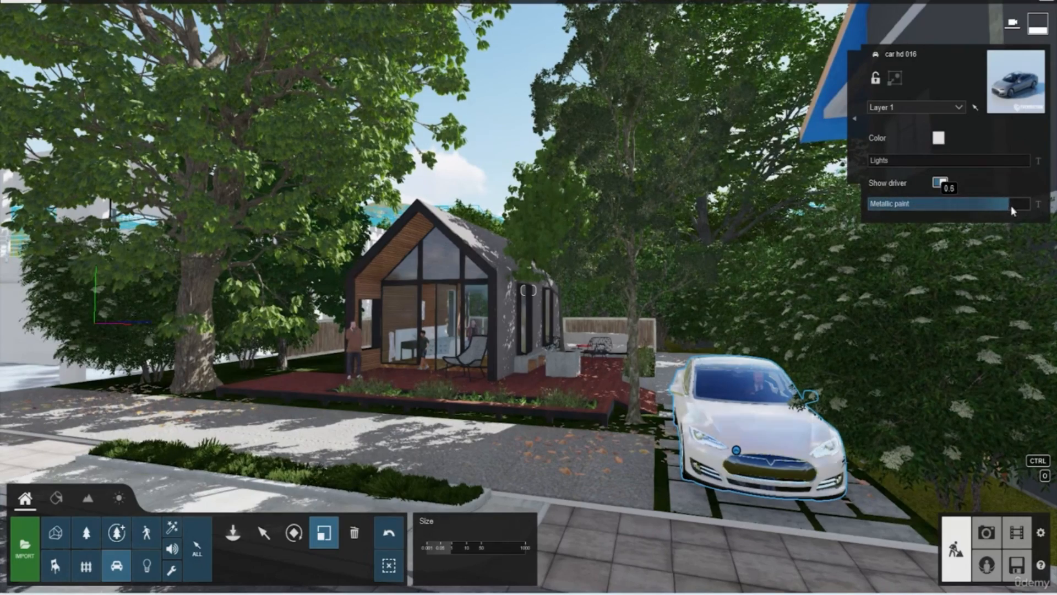
key(s)
mouse_move(677, 264)
right_down()
mouse_move(702, 319)
mouse_move(613, 342)
right_up()
key(w)
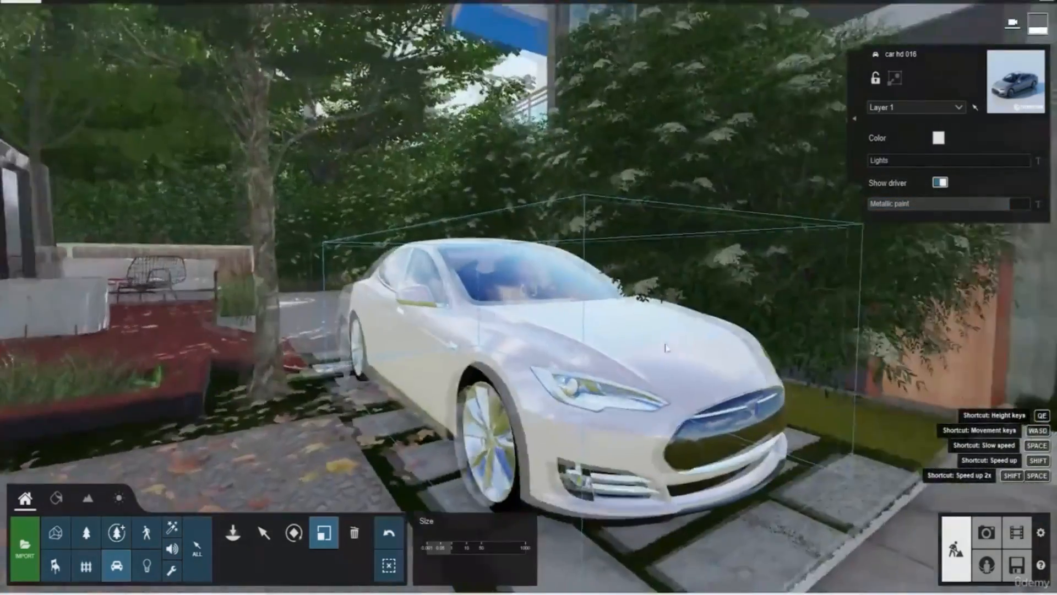
key(w)
key(s)
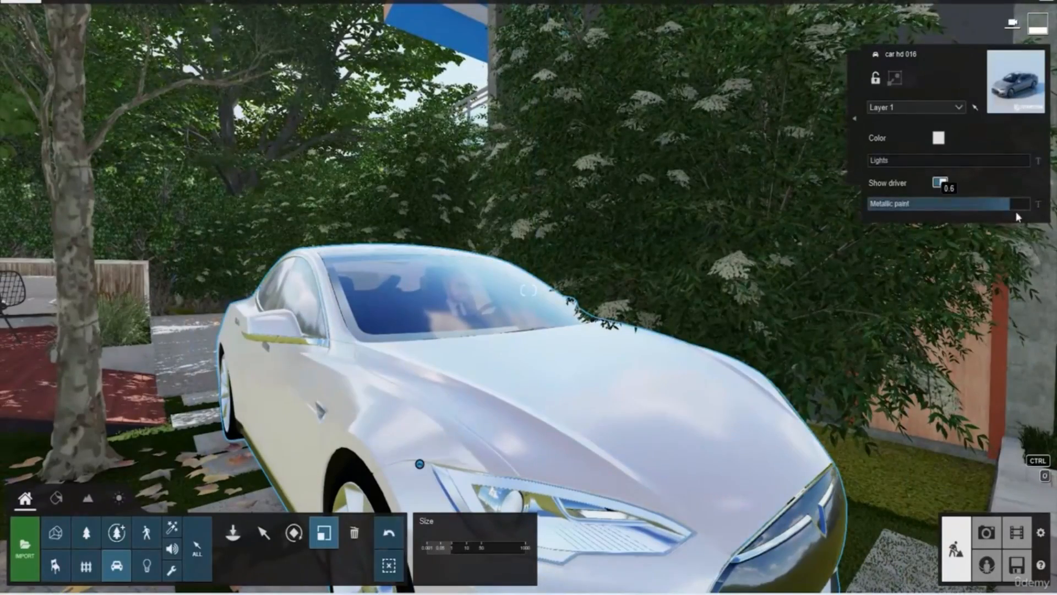
mouse_move(1009, 205)
mouse_down()
mouse_move(879, 207)
mouse_move(1015, 204)
mouse_move(995, 207)
mouse_up()
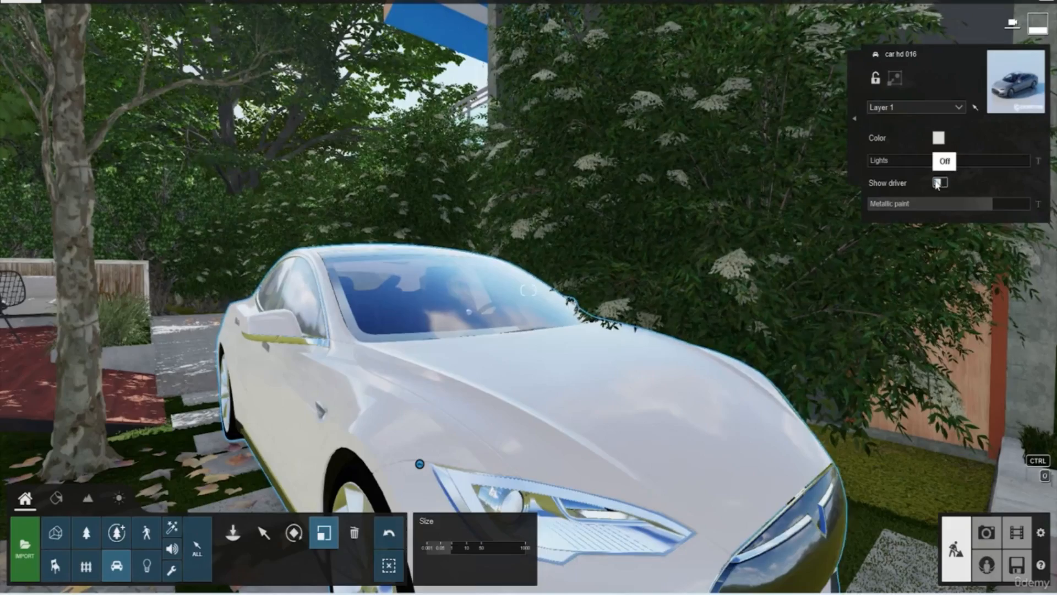
Place Car HD 004 and car hd 015 from the Transport library on the street in front of the house
key(s)
mouse_move(695, 369)
right_down()
mouse_move(651, 373)
mouse_move(712, 365)
right_up()
key(s)
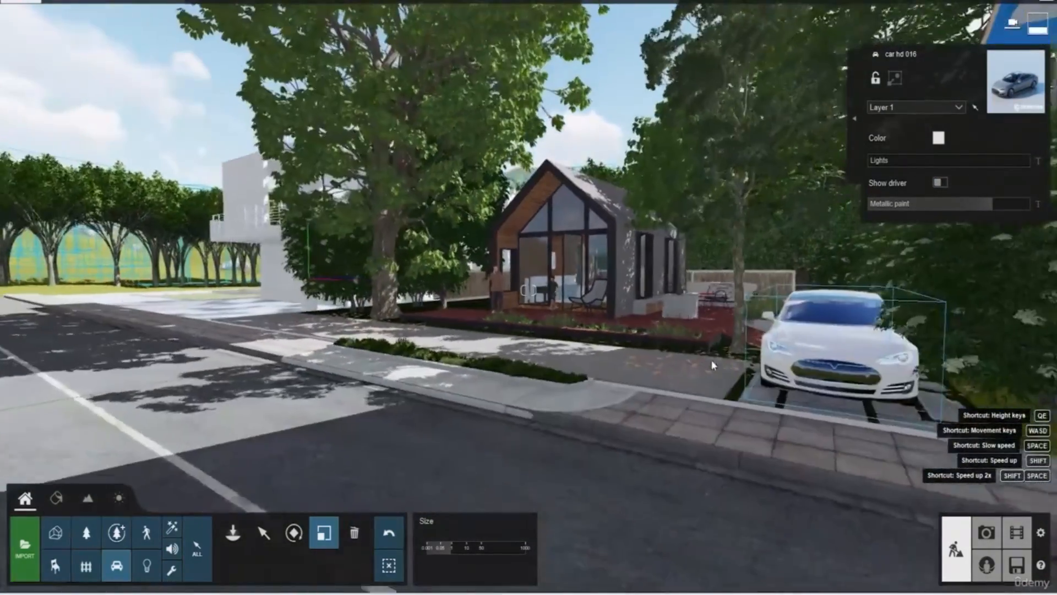
key(s)
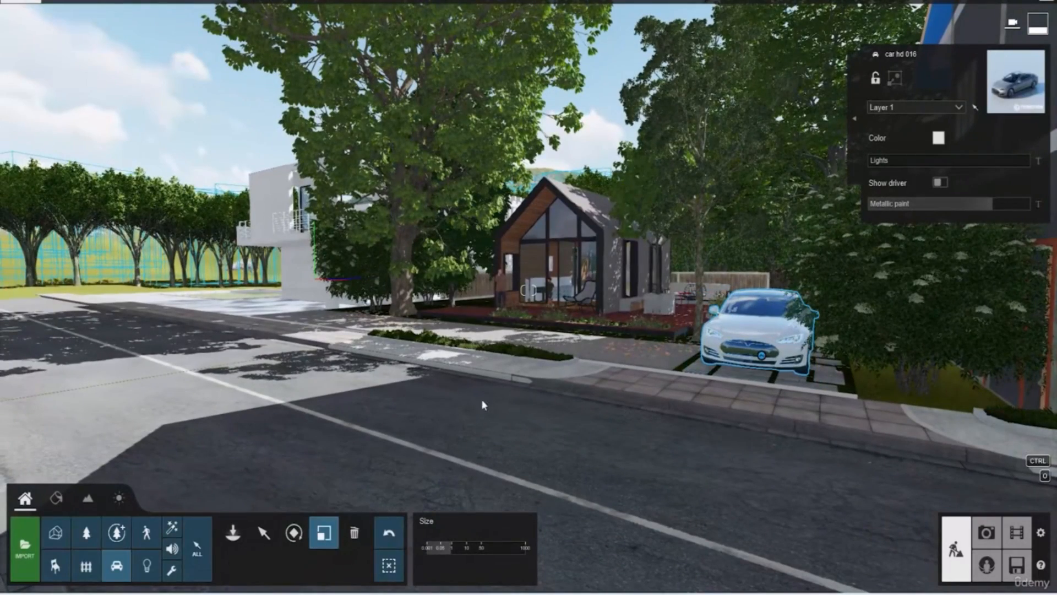
click(110, 570)
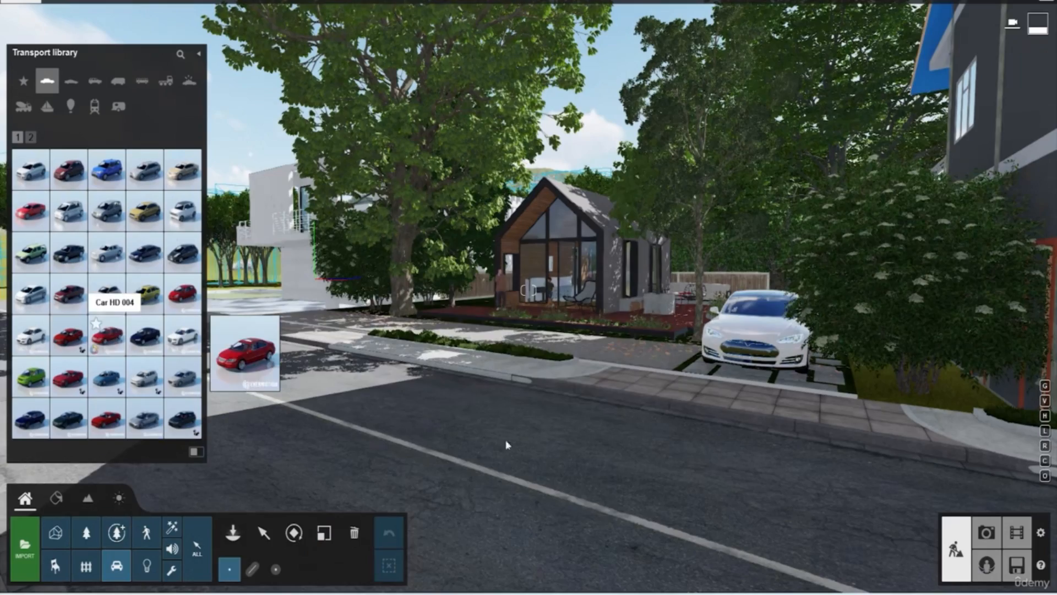
key(s)
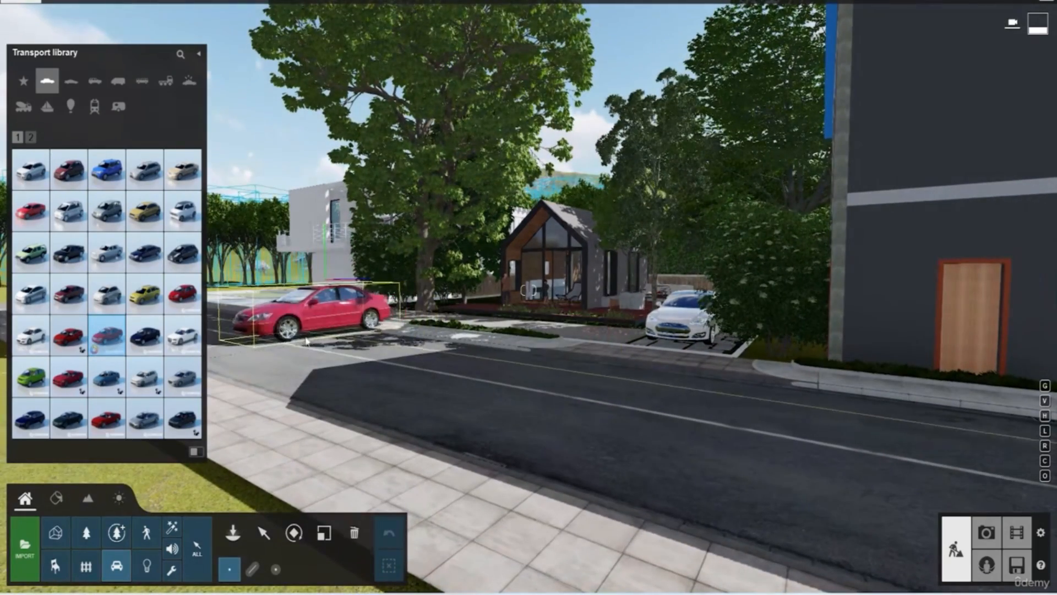
click(285, 347)
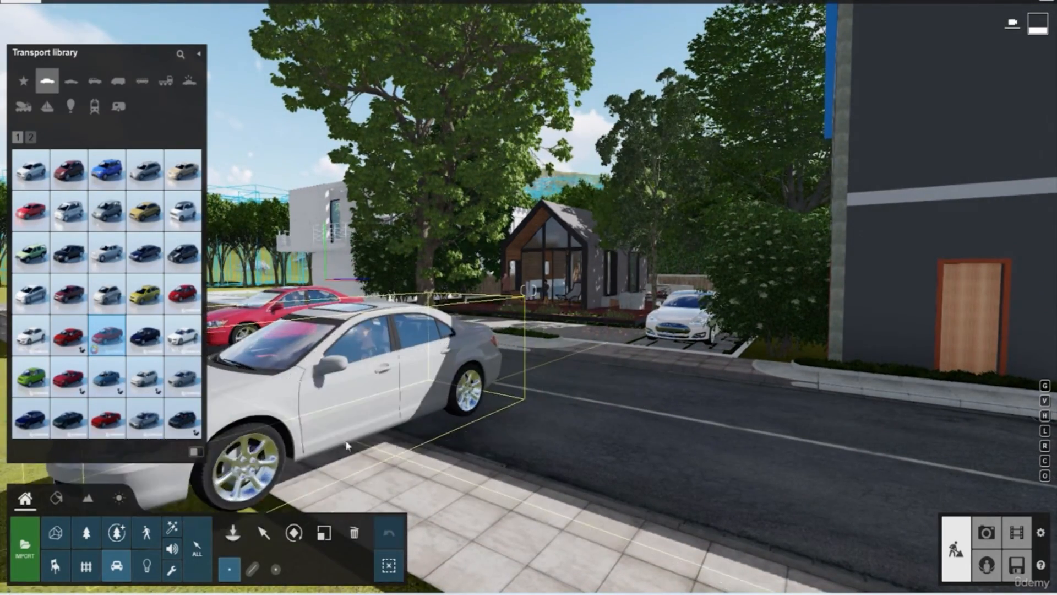
click(104, 418)
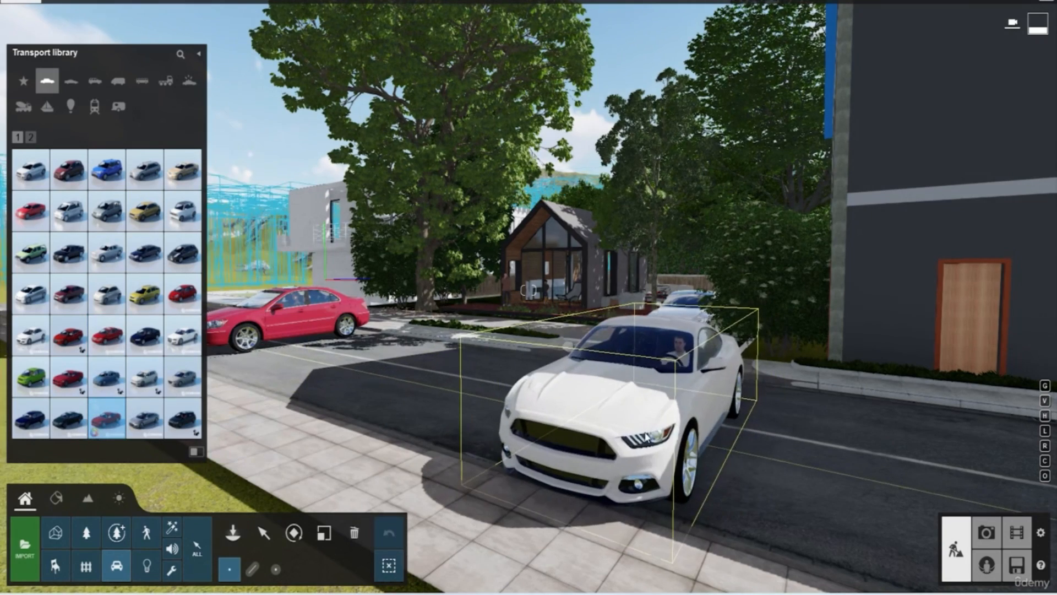
click(539, 513)
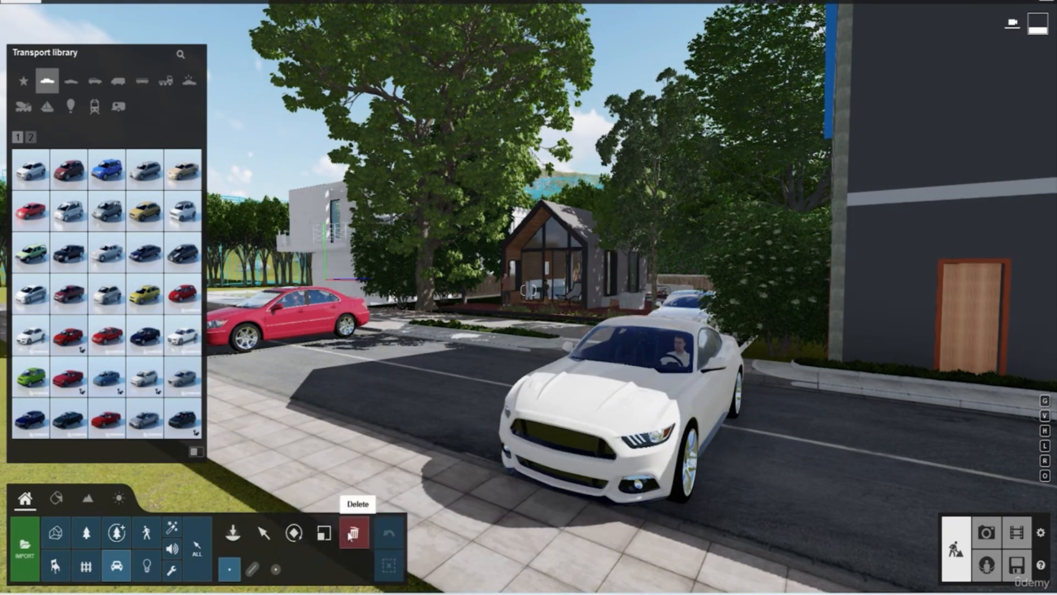
Rotate the white car hd 015 and the red Car HD 004 so both line up with the road direction
click(294, 532)
drag(644, 433, 470, 406)
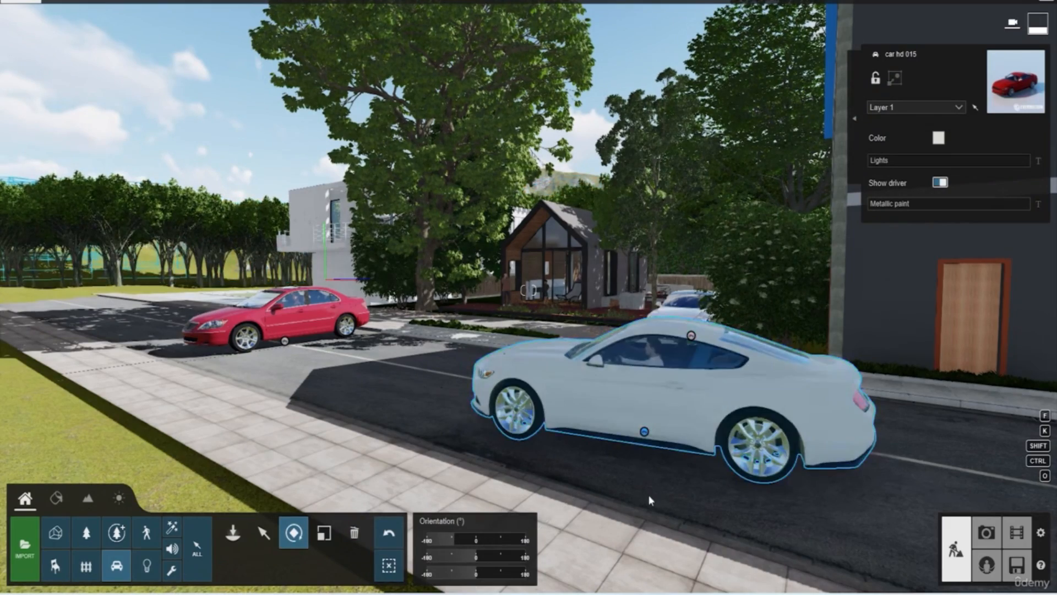
key(q)
right_drag(678, 403, 578, 437)
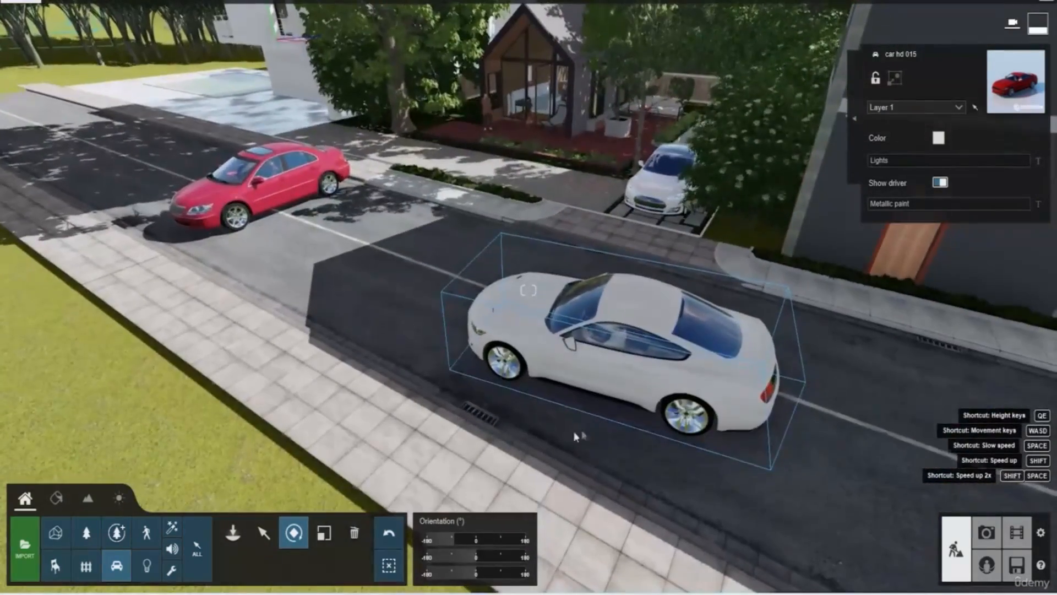
drag(607, 365, 373, 274)
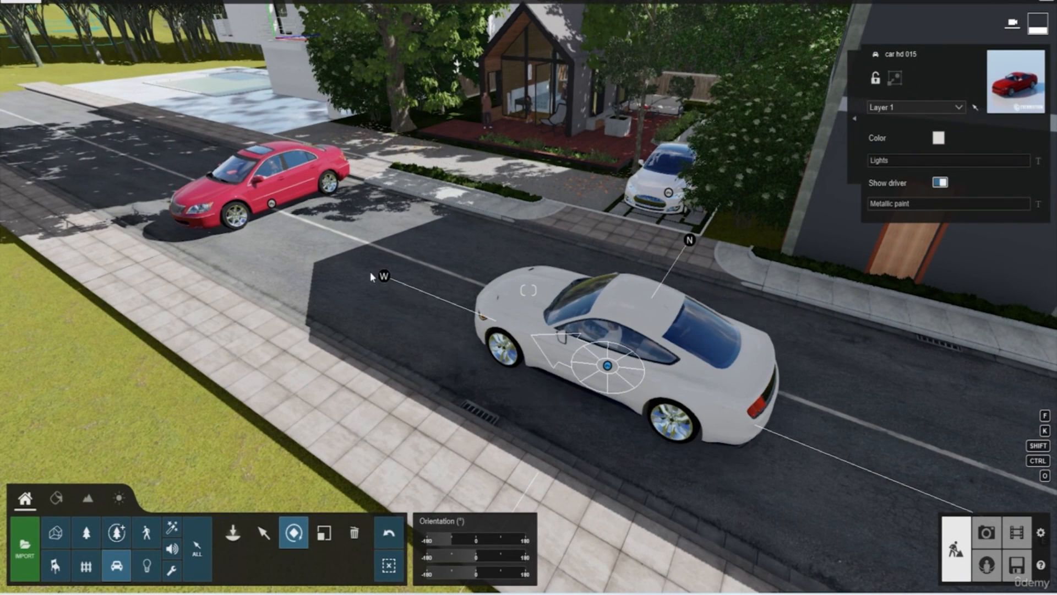
drag(271, 207, 422, 251)
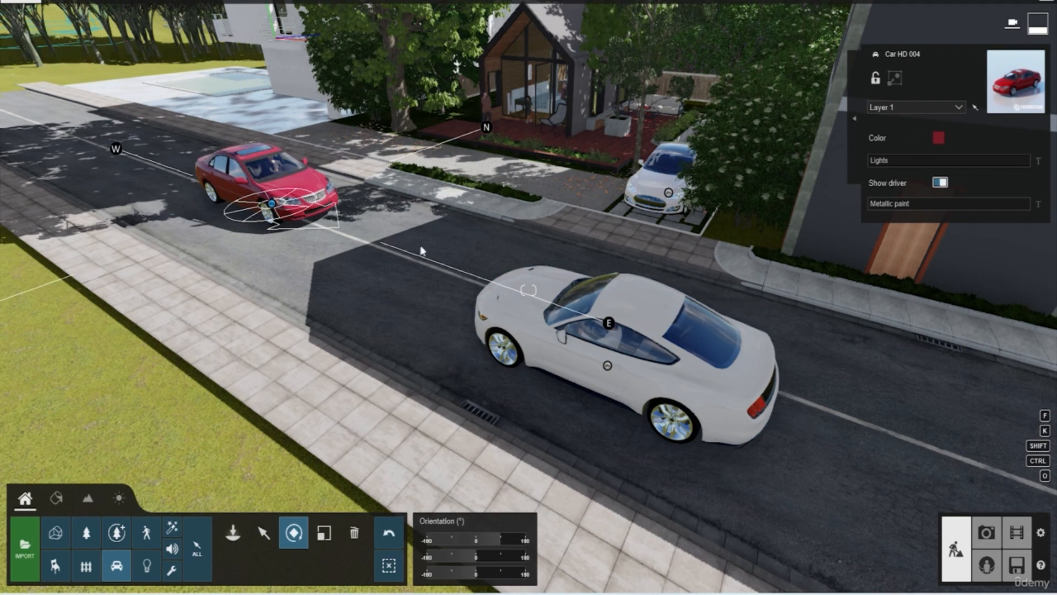
Move the red car into the lane nearer the house and the white street car farther away from it along the road
click(264, 532)
drag(271, 204, 293, 187)
drag(608, 365, 770, 463)
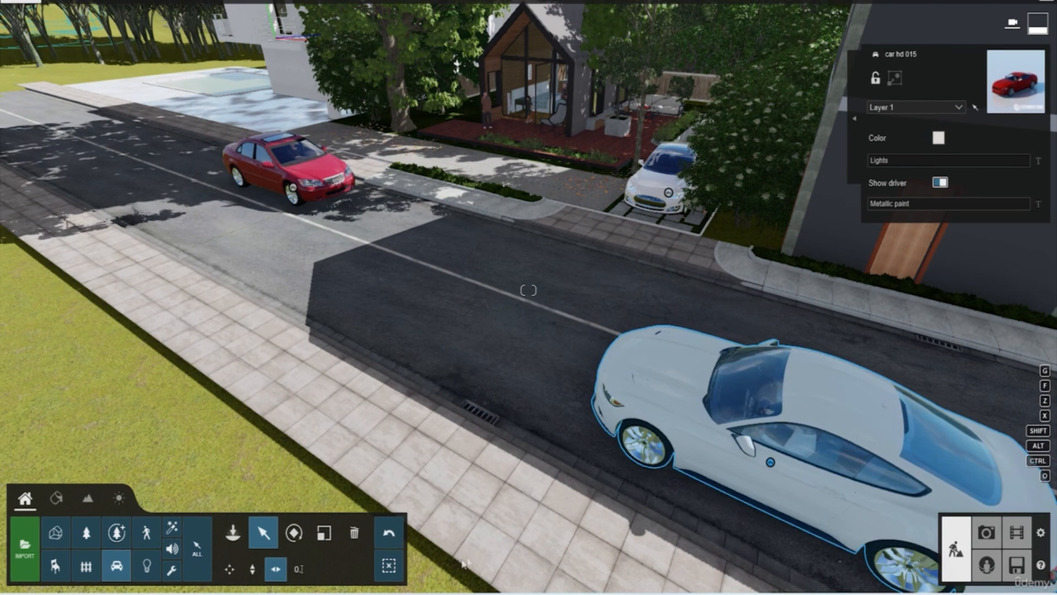
Scale down the white street car slightly and select the red car
click(318, 542)
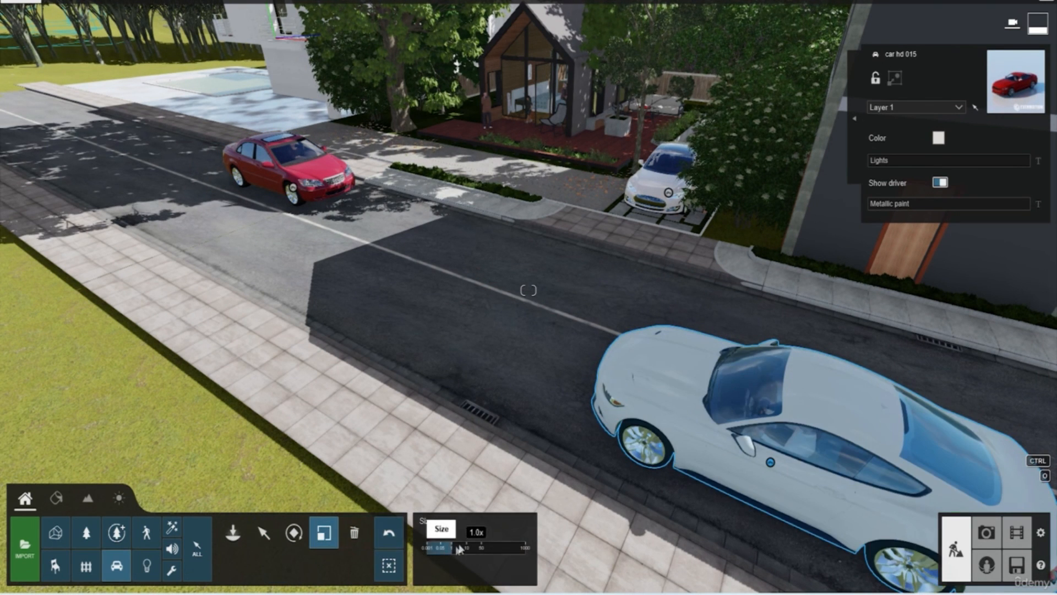
drag(770, 463, 769, 473)
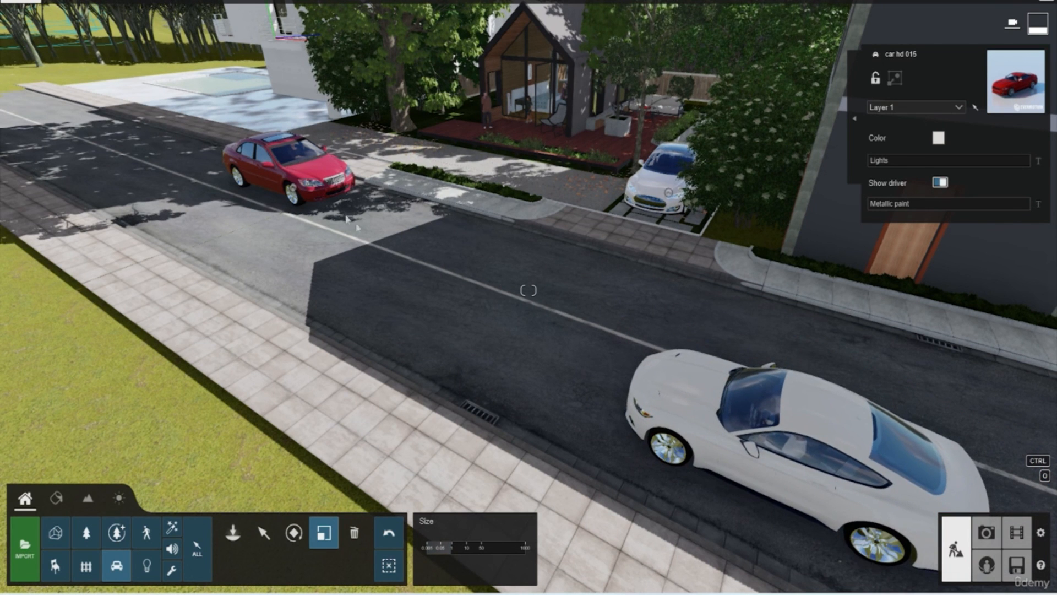
click(293, 193)
Examine the house, street and placed cars together from across the road at different heights and distances
right_drag(582, 317, 436, 471)
key(s)
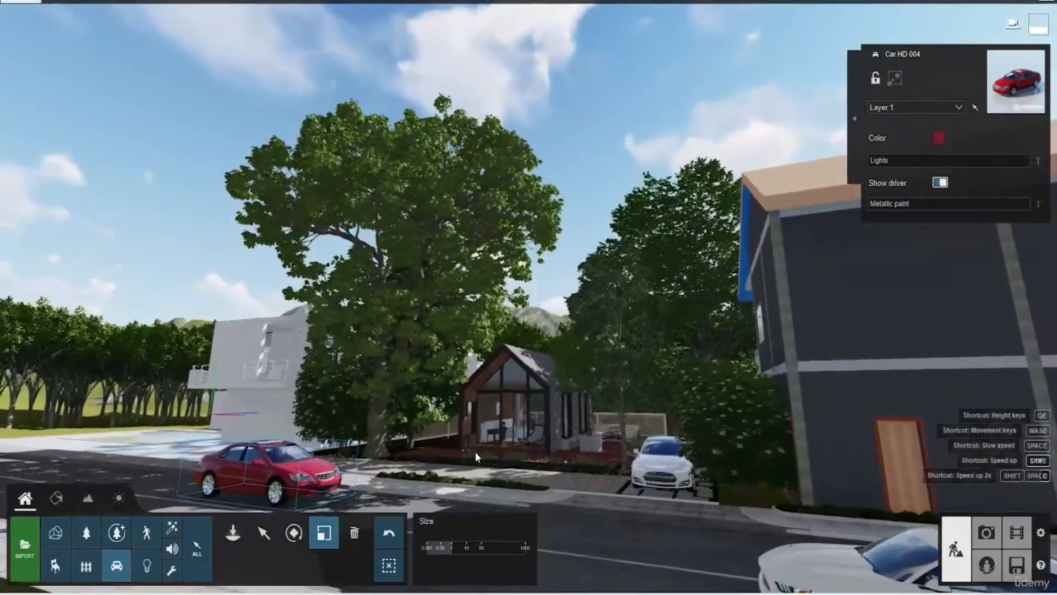
key(s)
key(e)
key(w)
key(q)
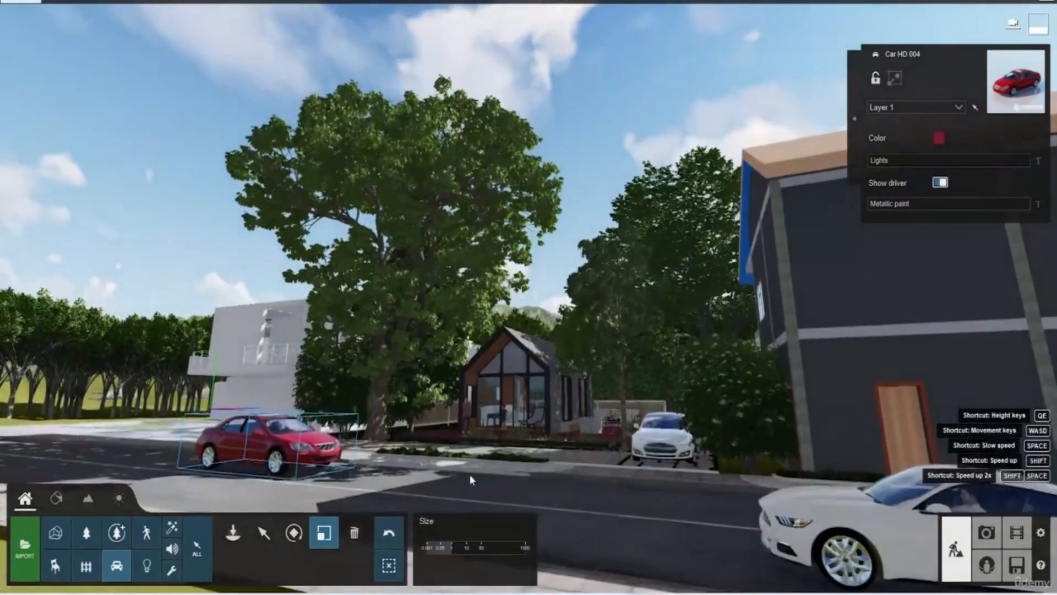
key(w)
key(s)
right_drag(489, 457, 462, 534)
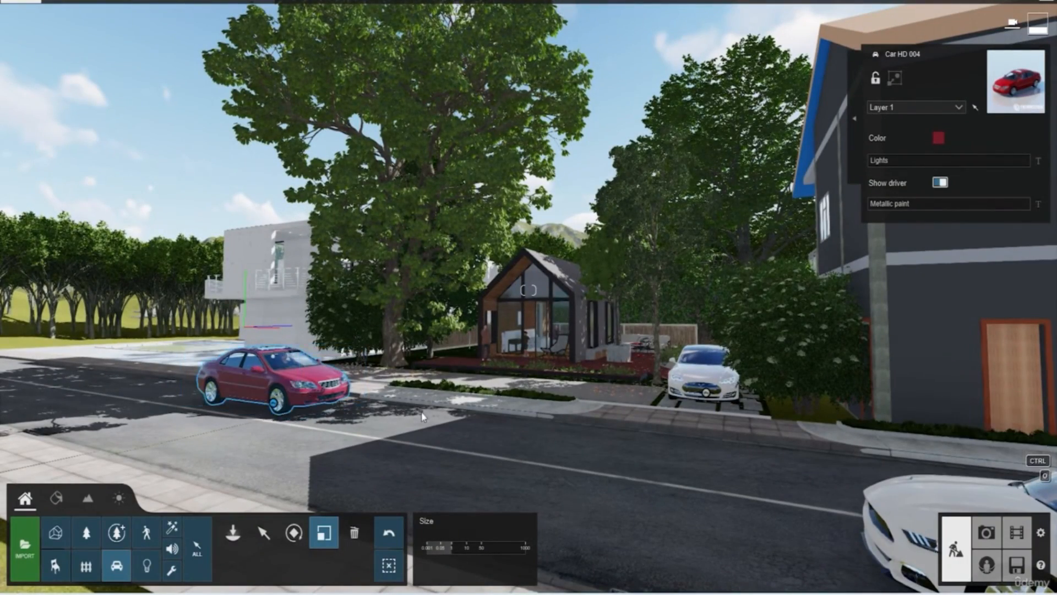
Open the street light models in the Outdoor library and try several of them along the sidewalk by the hedge strip
key(w)
right_drag(489, 400, 440, 501)
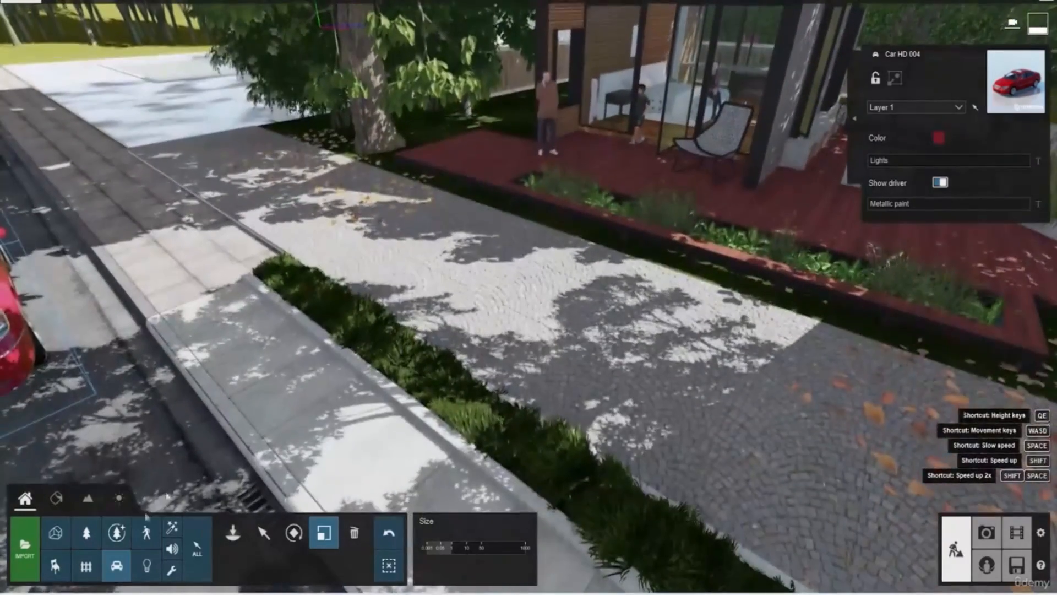
click(86, 565)
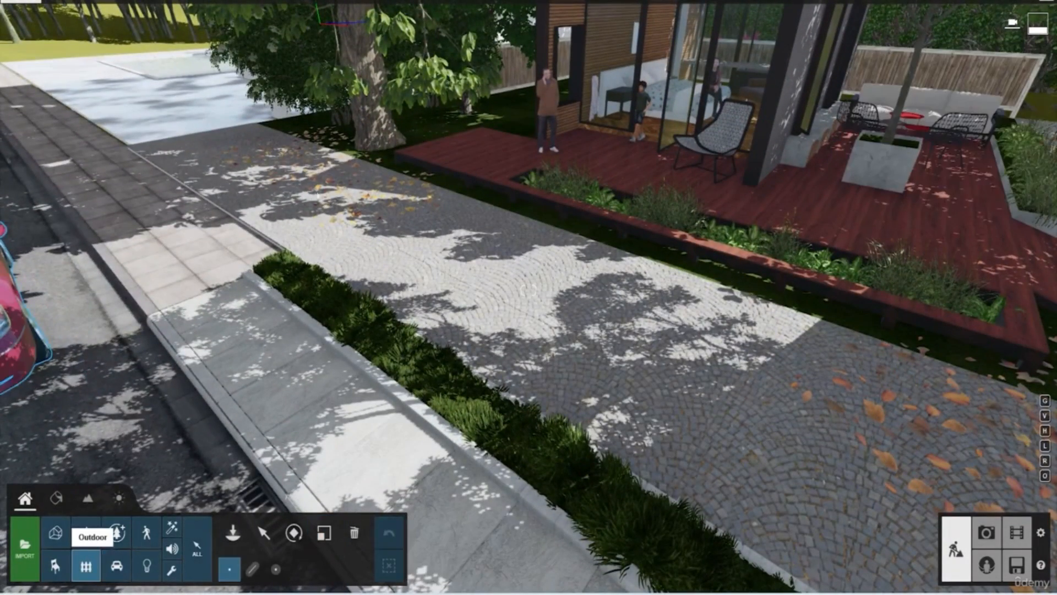
click(118, 83)
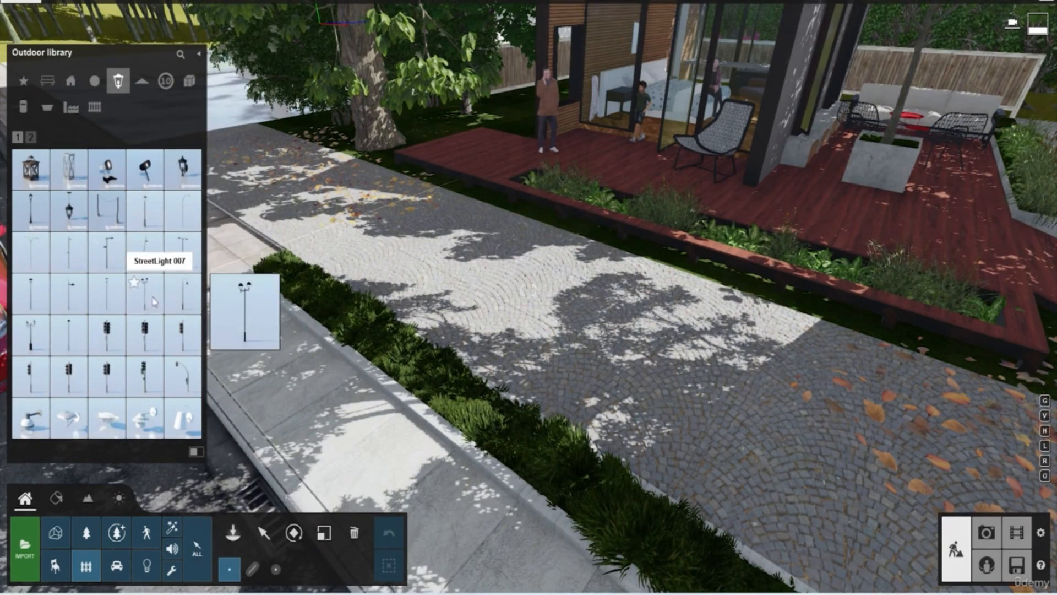
click(173, 308)
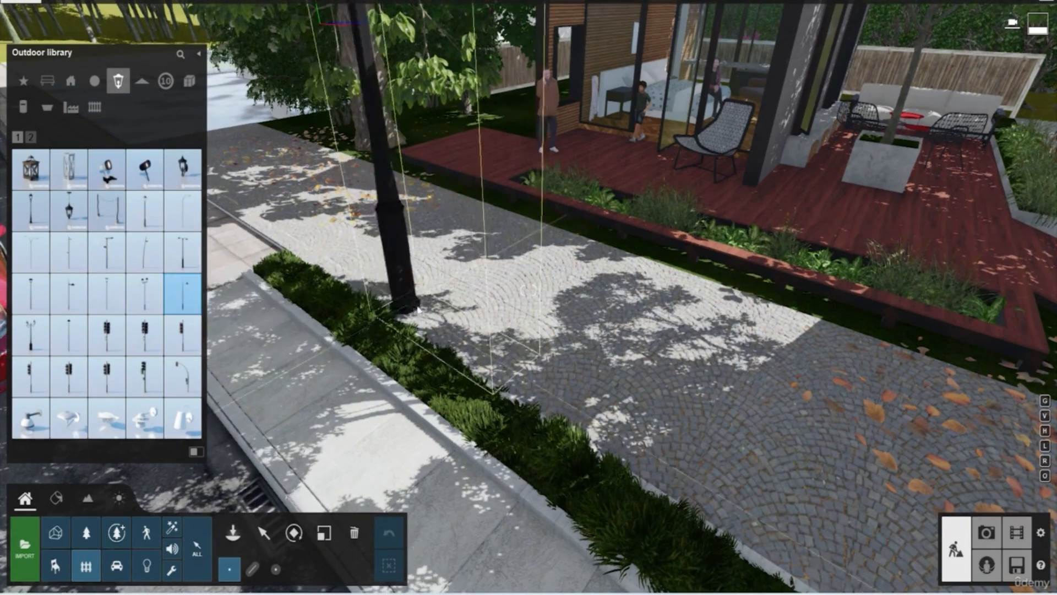
right_drag(495, 320, 411, 278)
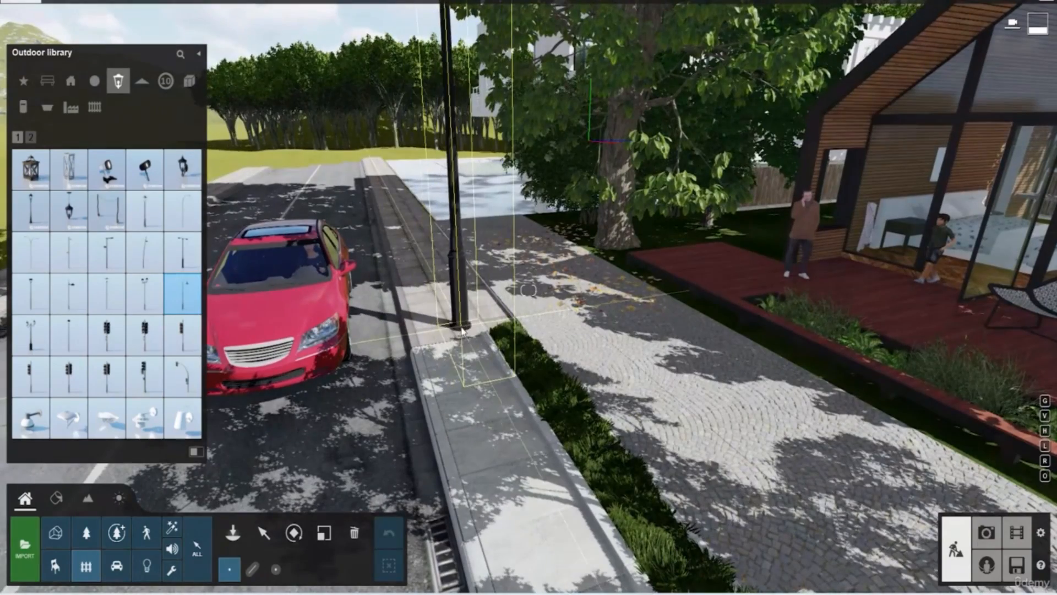
click(69, 334)
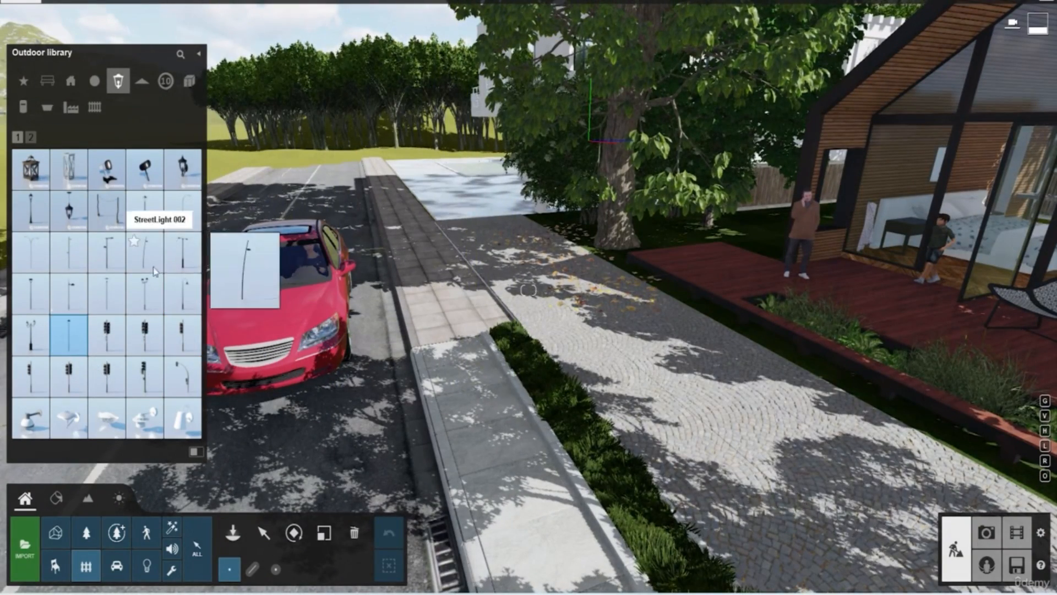
click(67, 307)
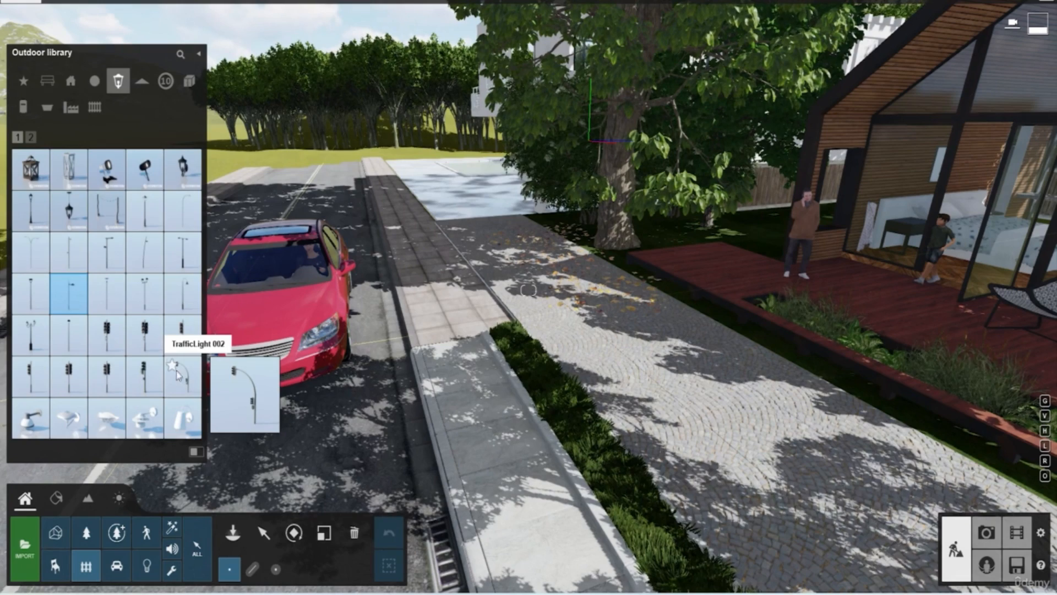
click(30, 137)
click(18, 138)
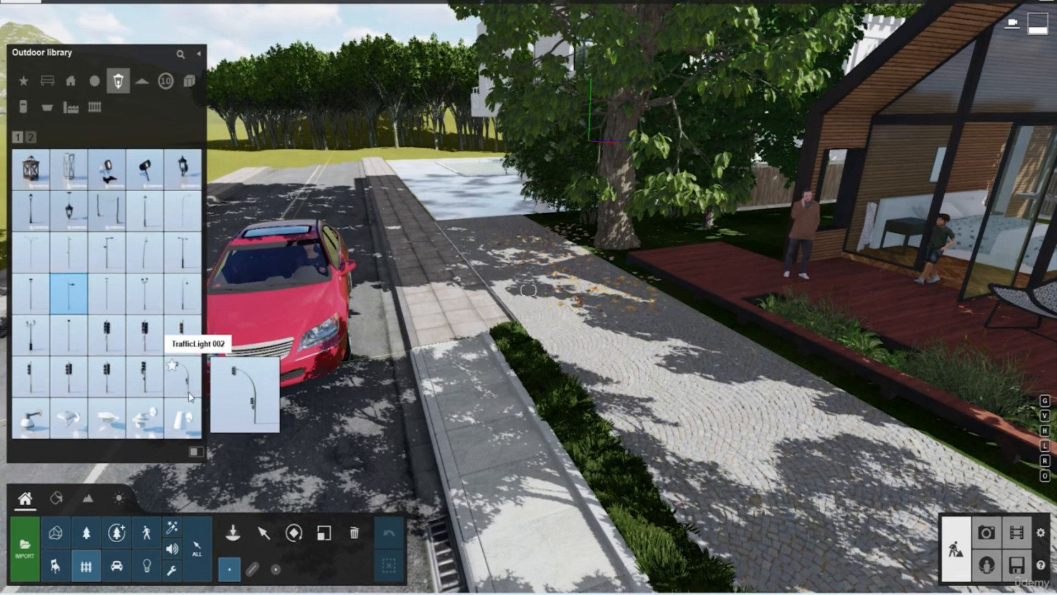
click(69, 335)
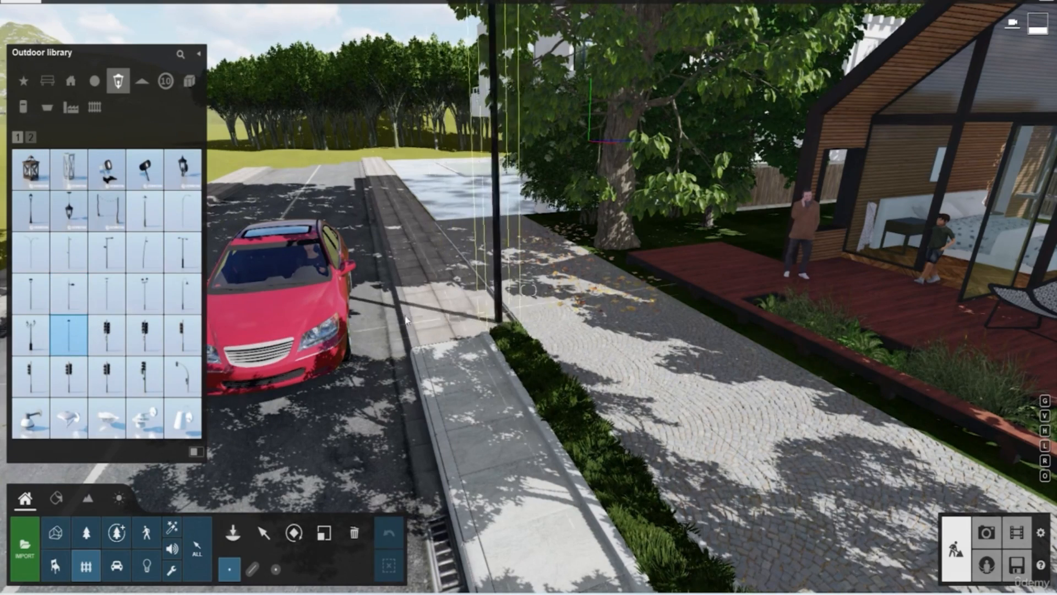
Place black single-pole street lamps on the sidewalk beside the hedge strip, farther down the street, and in front of the dark building
click(30, 294)
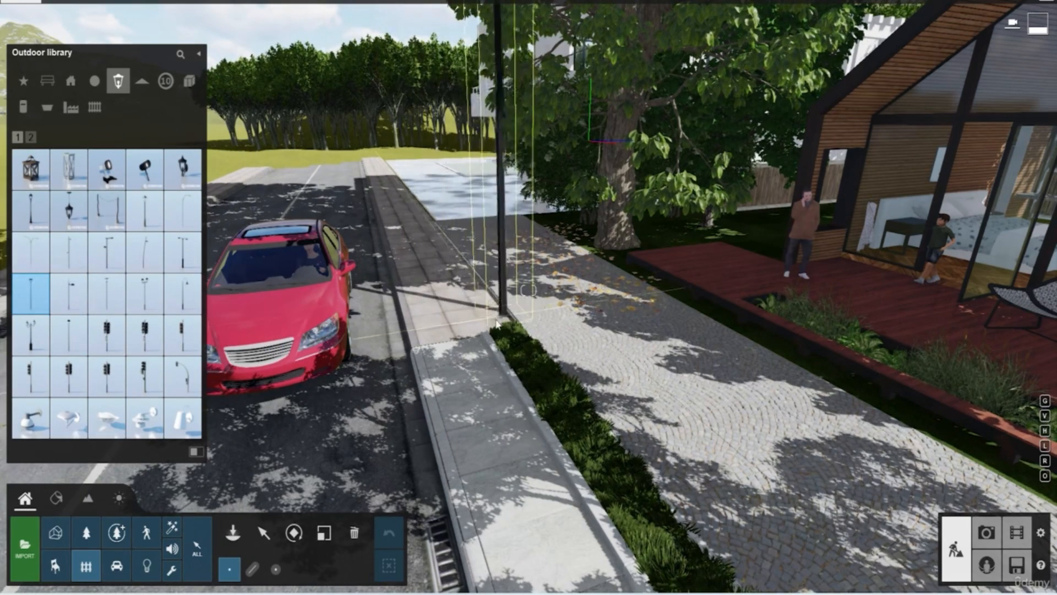
click(483, 319)
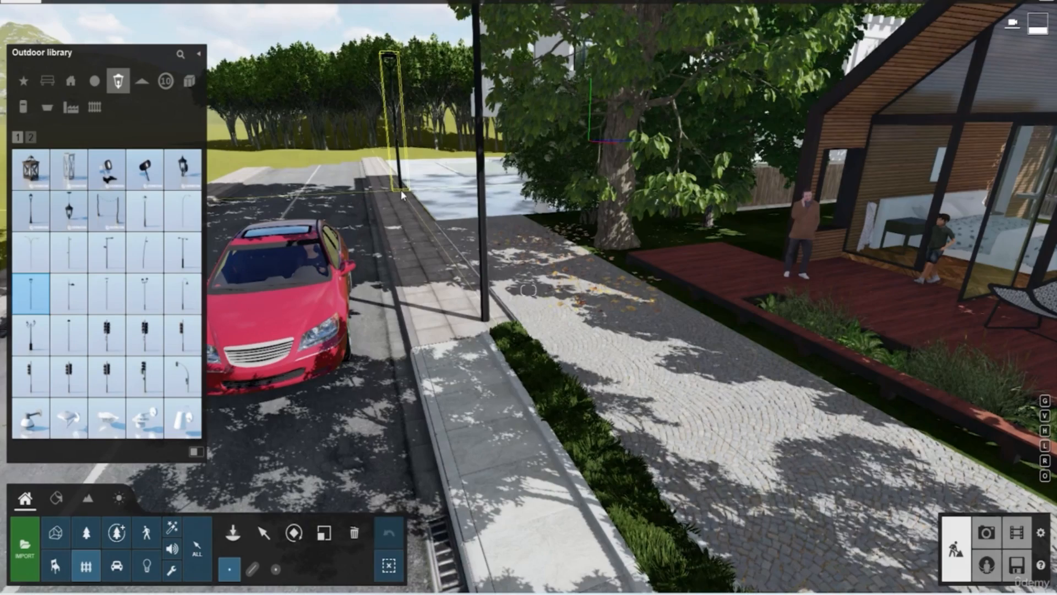
click(404, 190)
key(s)
right_drag(413, 234, 458, 328)
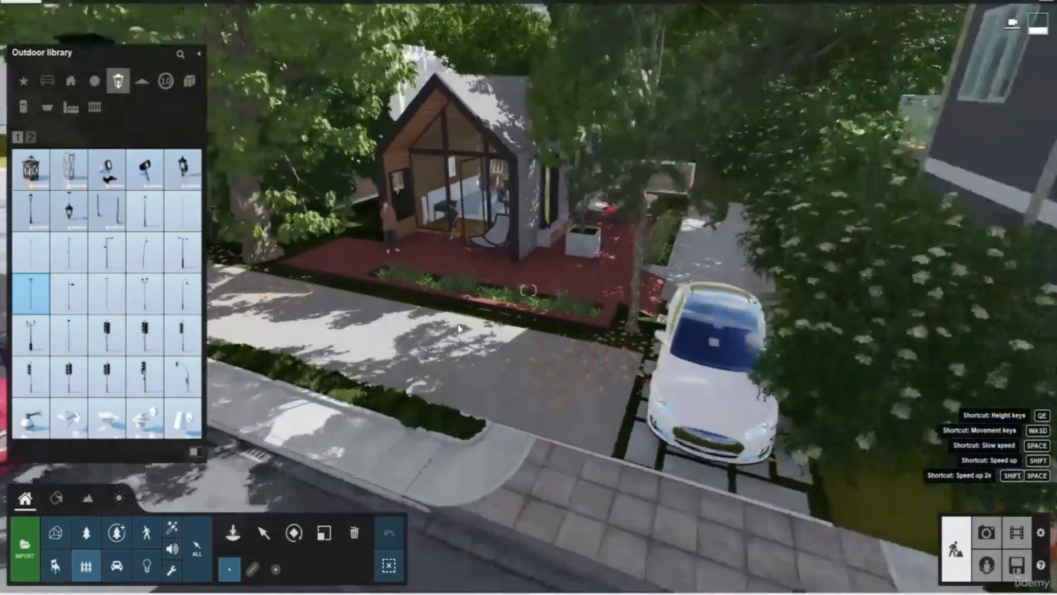
key(s)
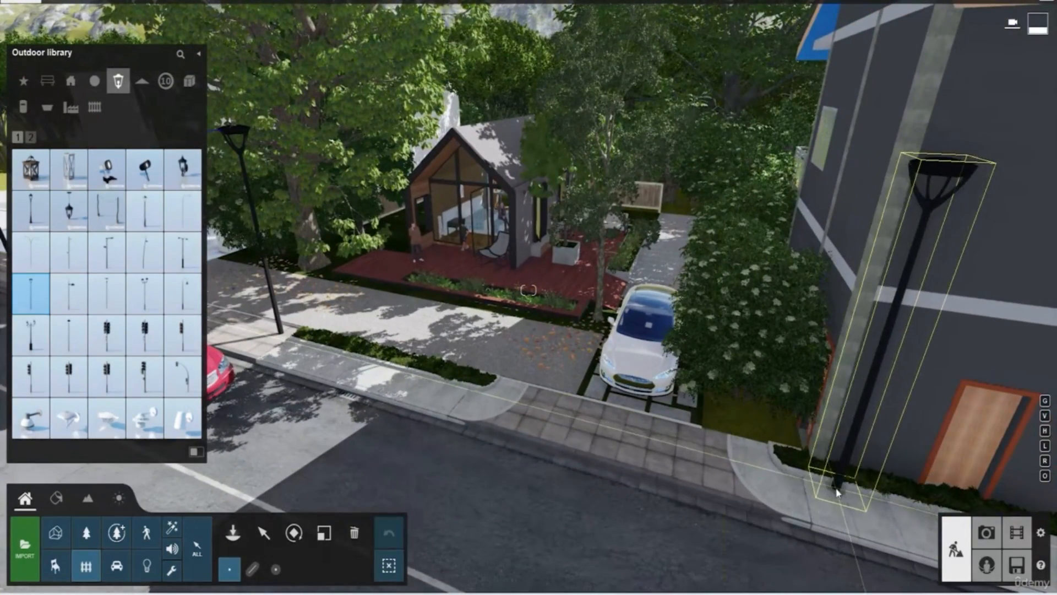
right_drag(500, 467, 502, 443)
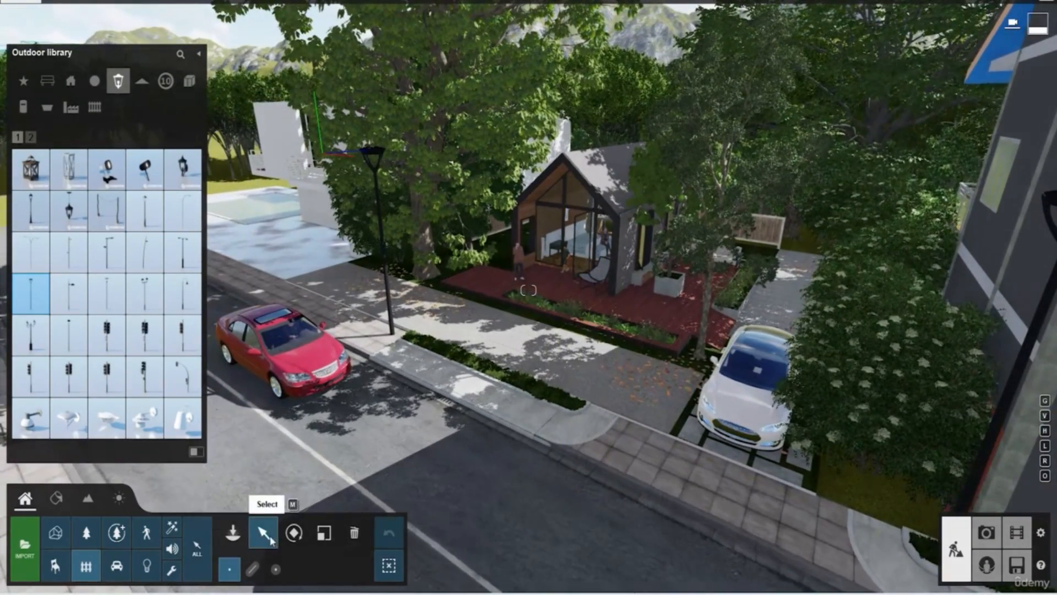
Select all three black street lamps of the same model and scale them down together
click(264, 533)
click(392, 332)
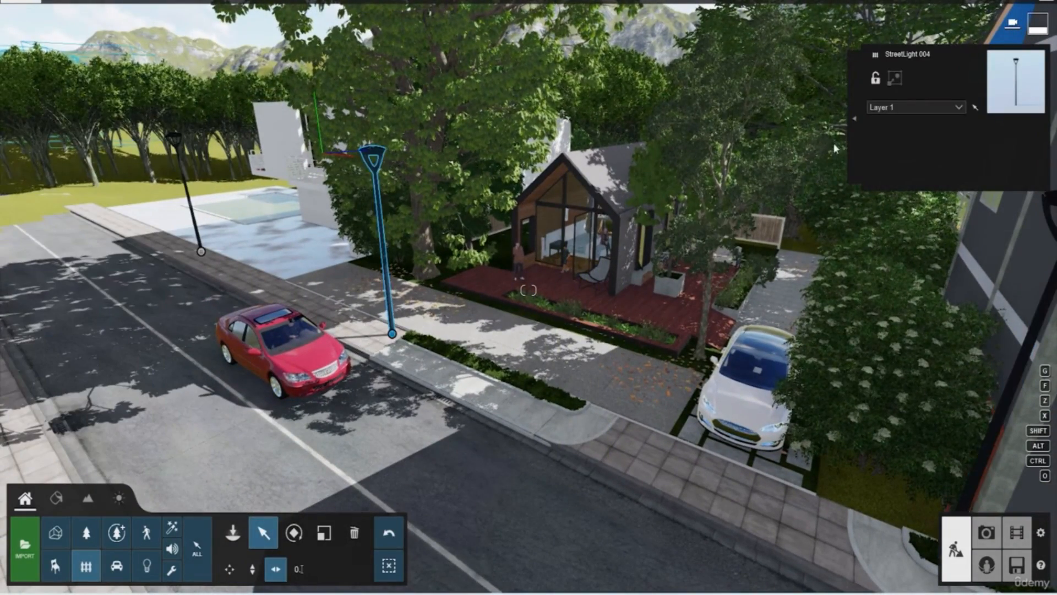
click(855, 122)
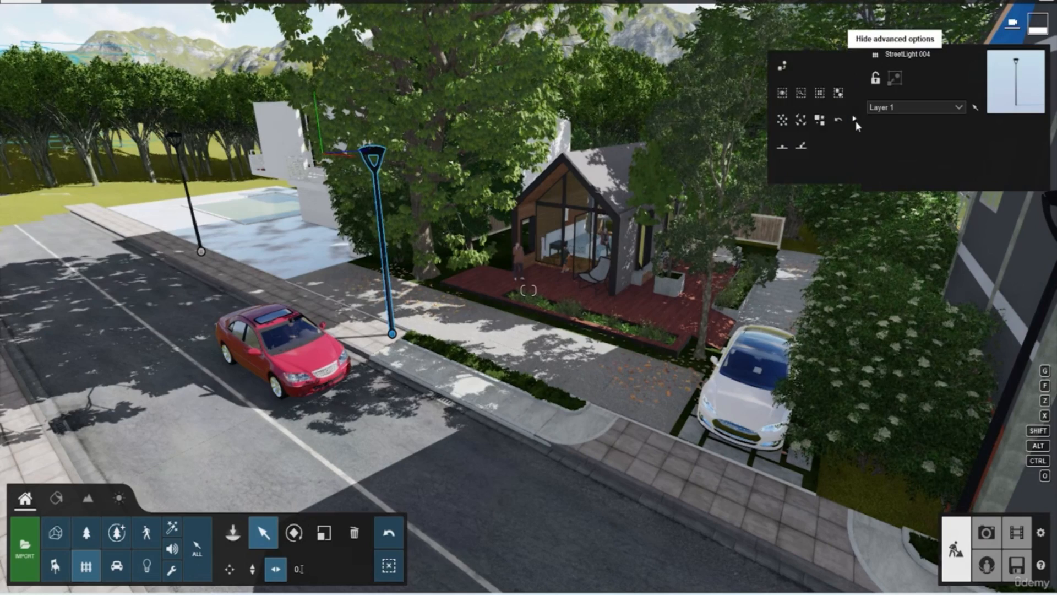
click(826, 93)
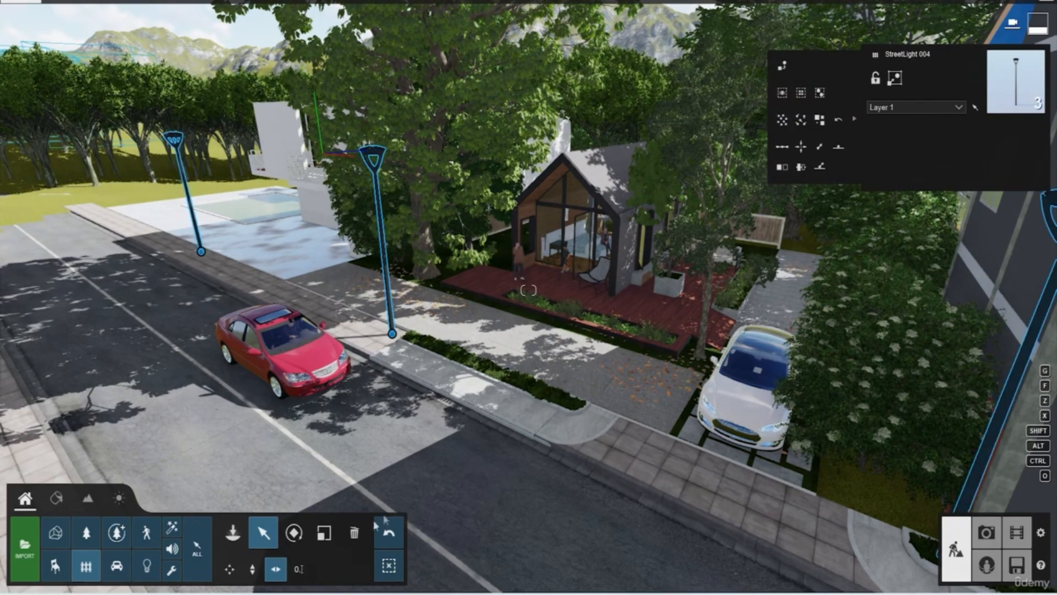
click(324, 533)
mouse_move(393, 338)
mouse_down()
mouse_move(397, 353)
mouse_move(394, 338)
mouse_up()
click(855, 119)
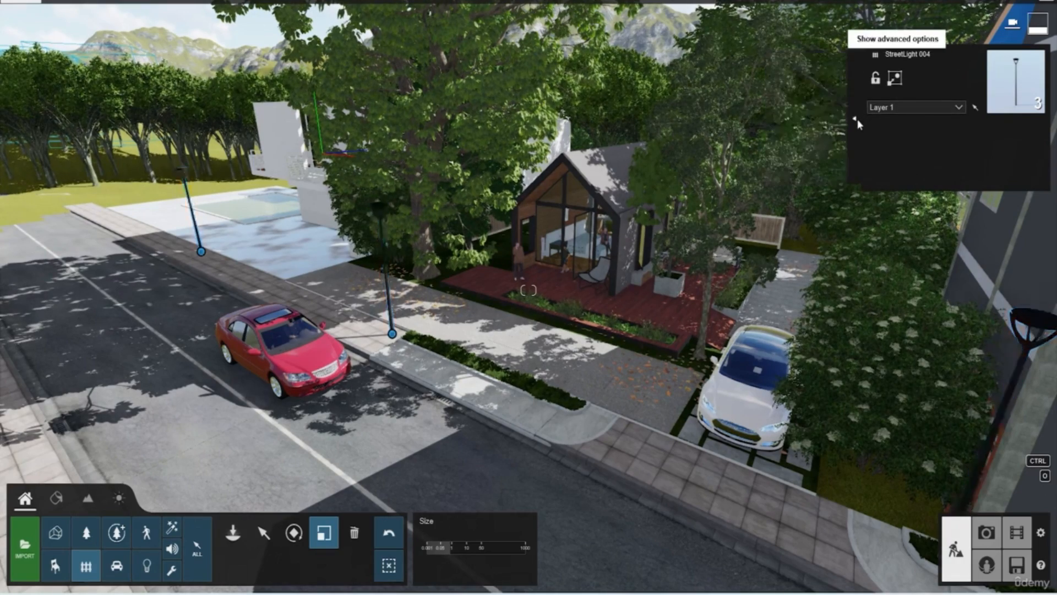
View the house from across the street, switch to Photo mode and apply the Realistic style to photo 2
key(s)
right_drag(415, 127, 617, 224)
key(w)
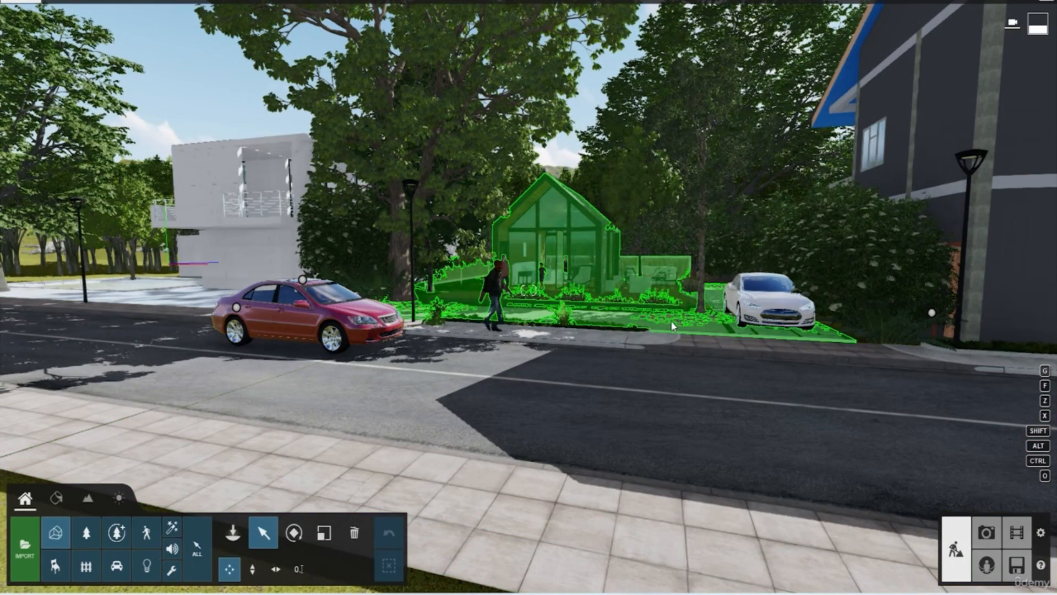
right_drag(671, 322, 857, 400)
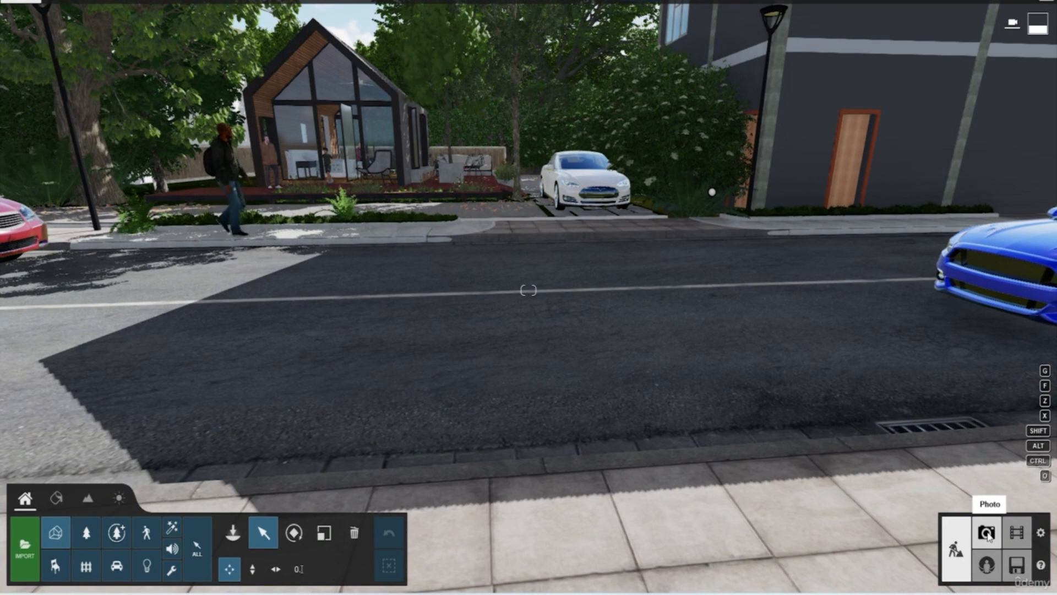
click(987, 533)
right_drag(677, 366, 617, 336)
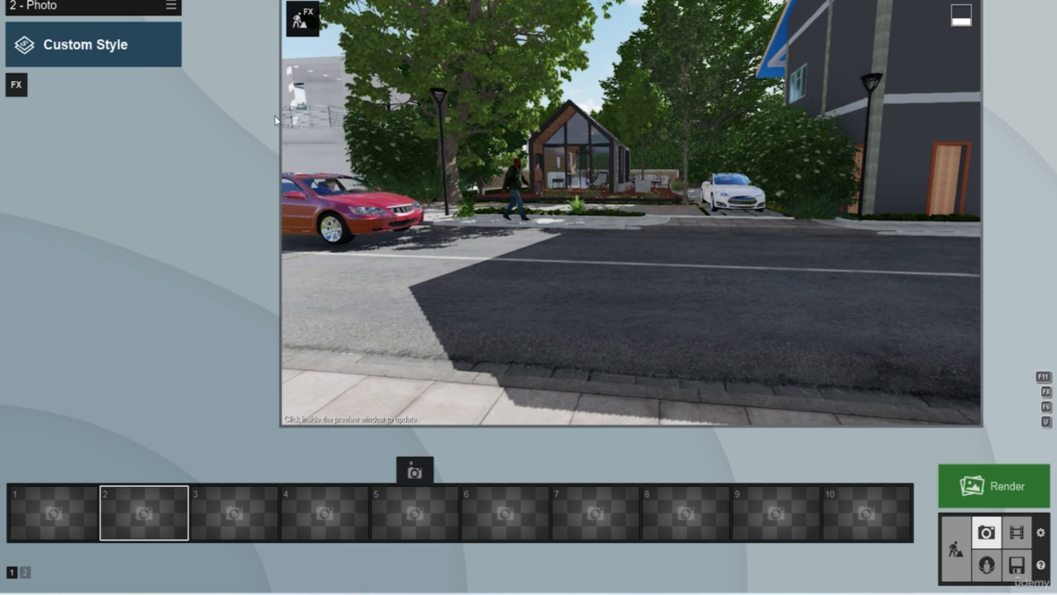
click(137, 51)
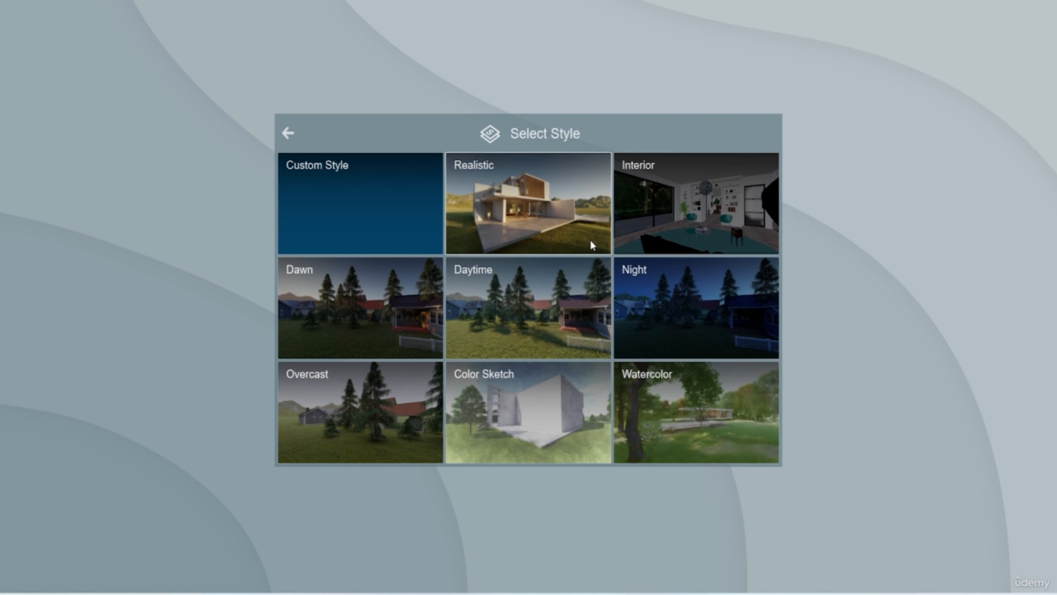
click(561, 200)
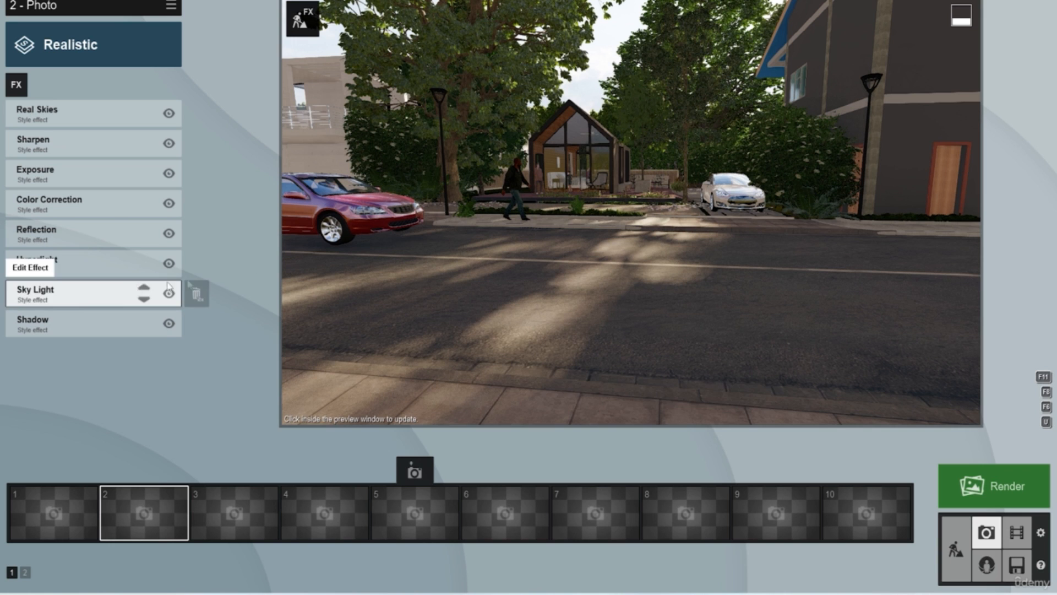
Frame photo 2 low from across the road with the red car, house, parked white car and blue car's front, and update the preview
key(d)
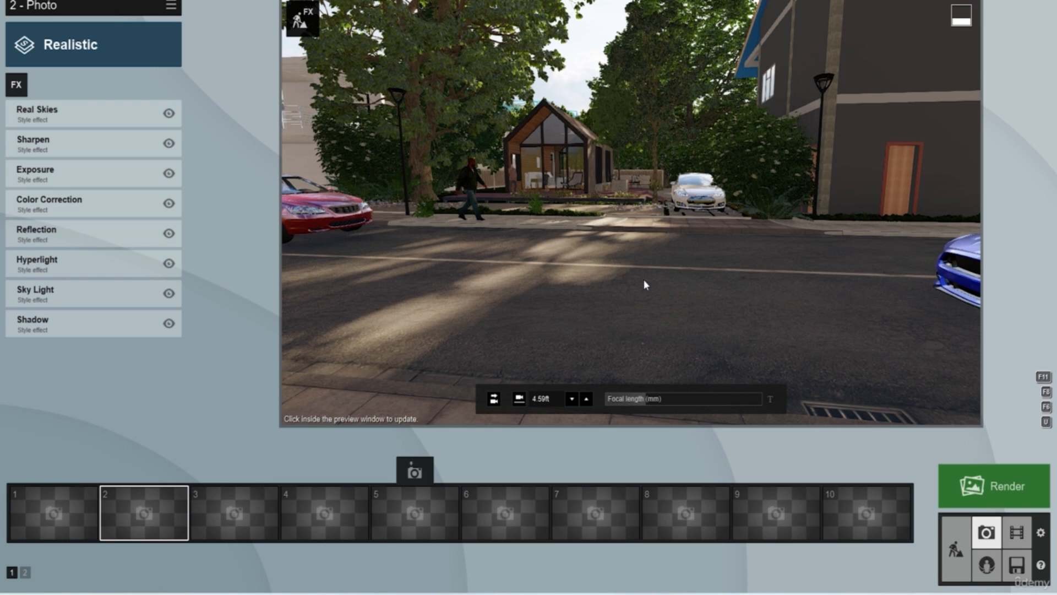
key(d)
right_drag(679, 243, 612, 165)
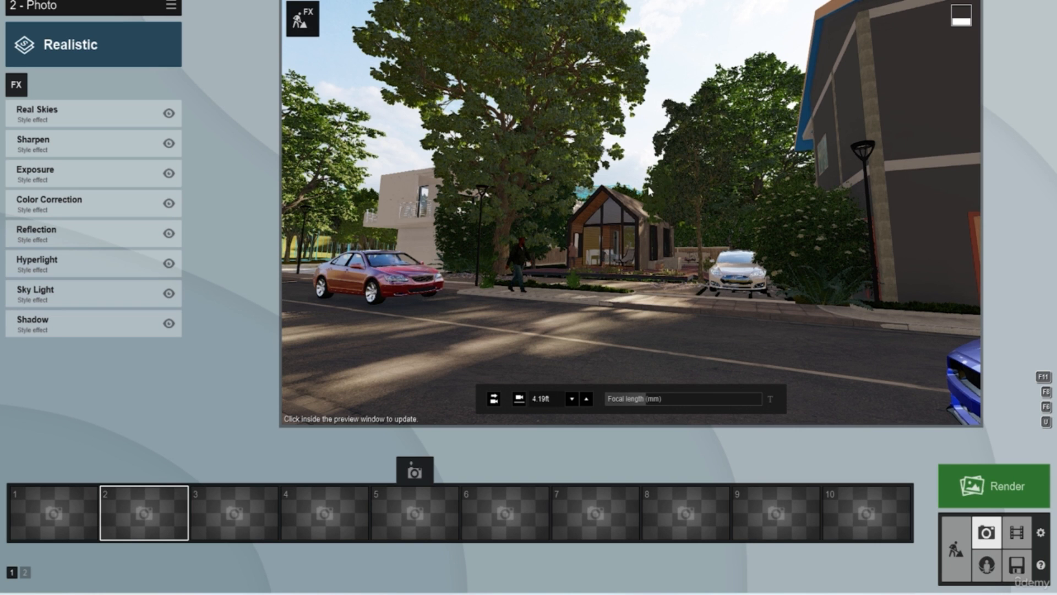
click(803, 129)
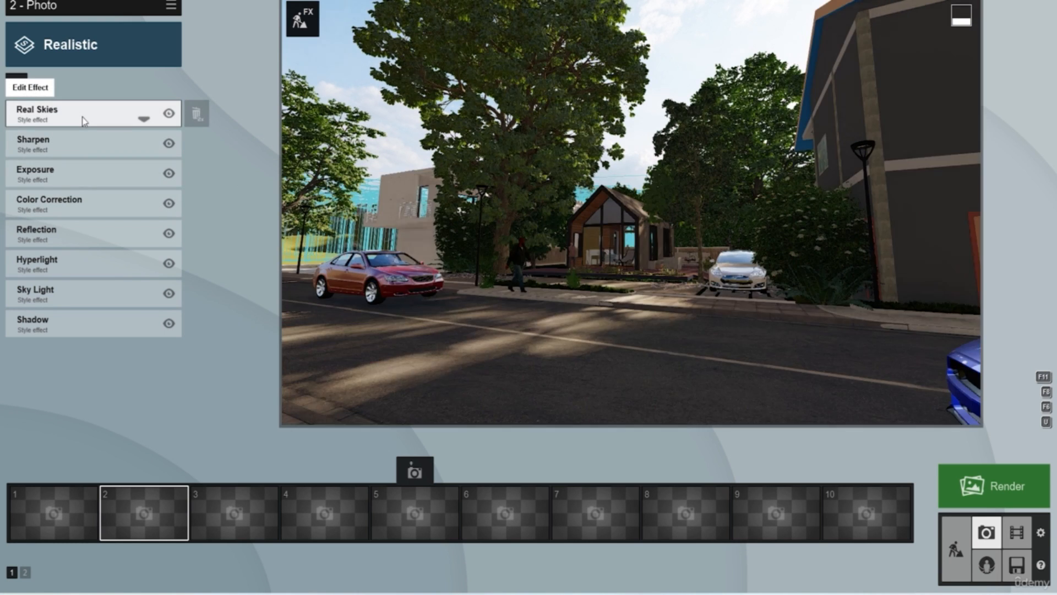
Try the second Sunset sky with turquoise tones in the Real Skies effect and update the preview
click(82, 117)
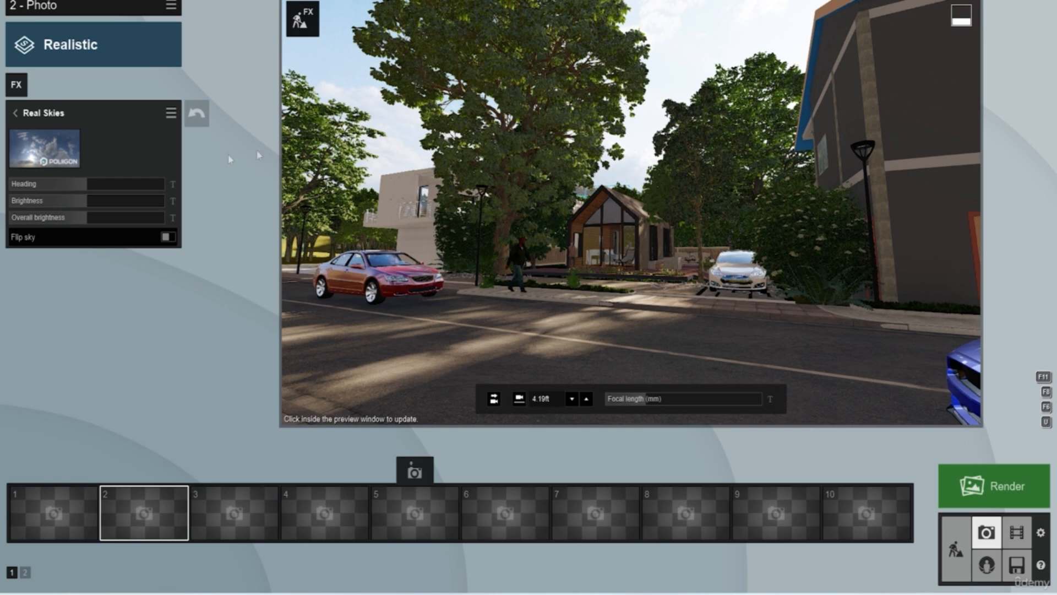
click(64, 149)
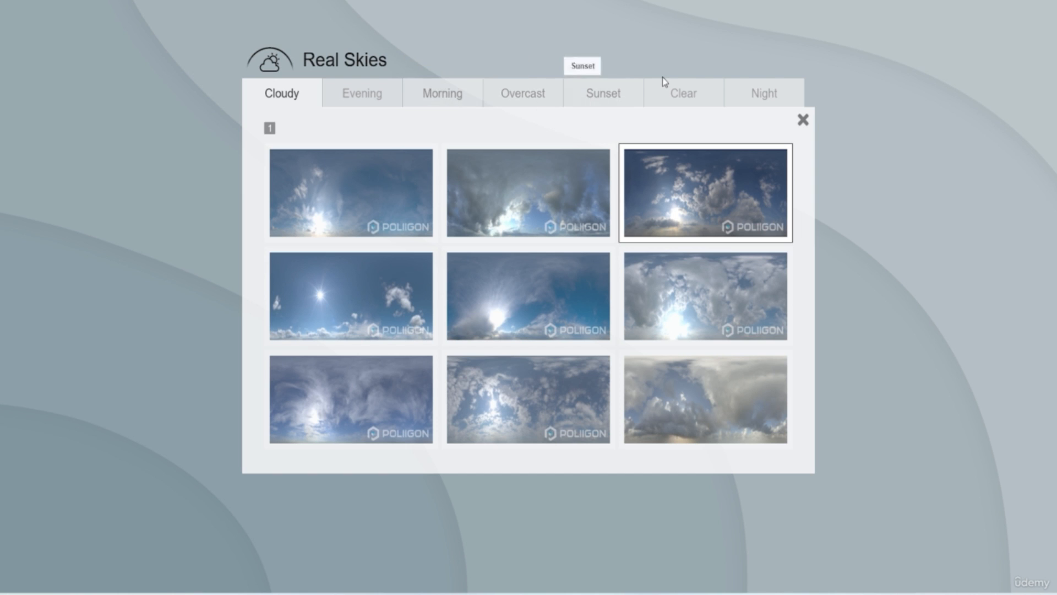
click(620, 103)
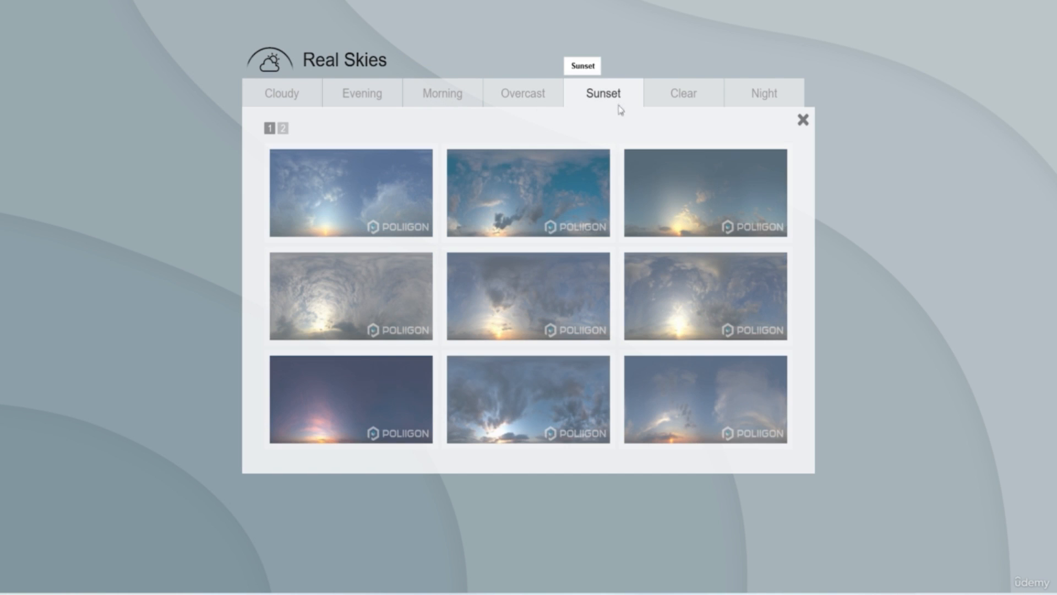
click(528, 203)
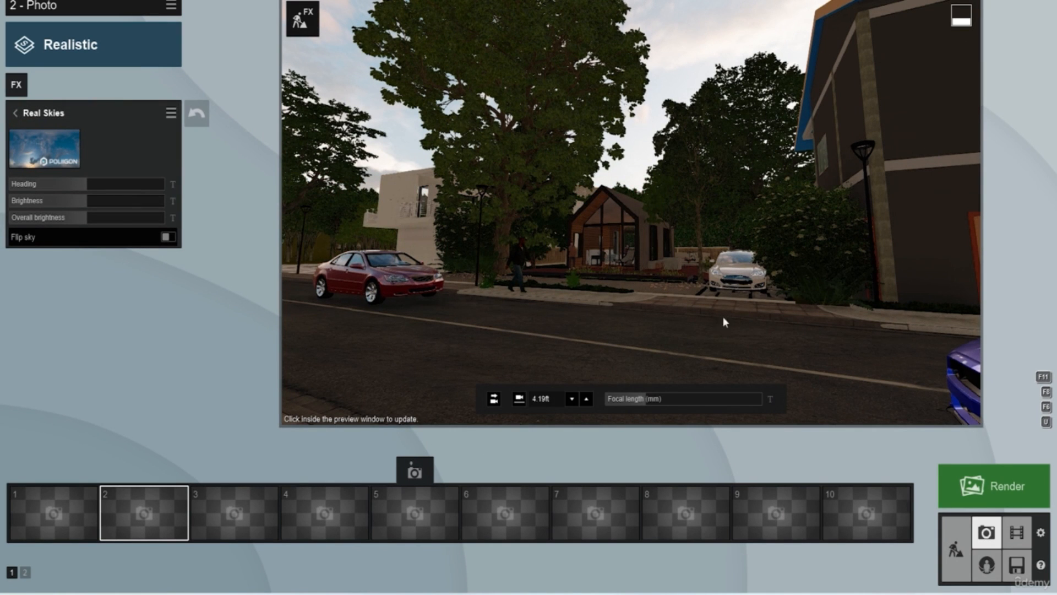
click(650, 186)
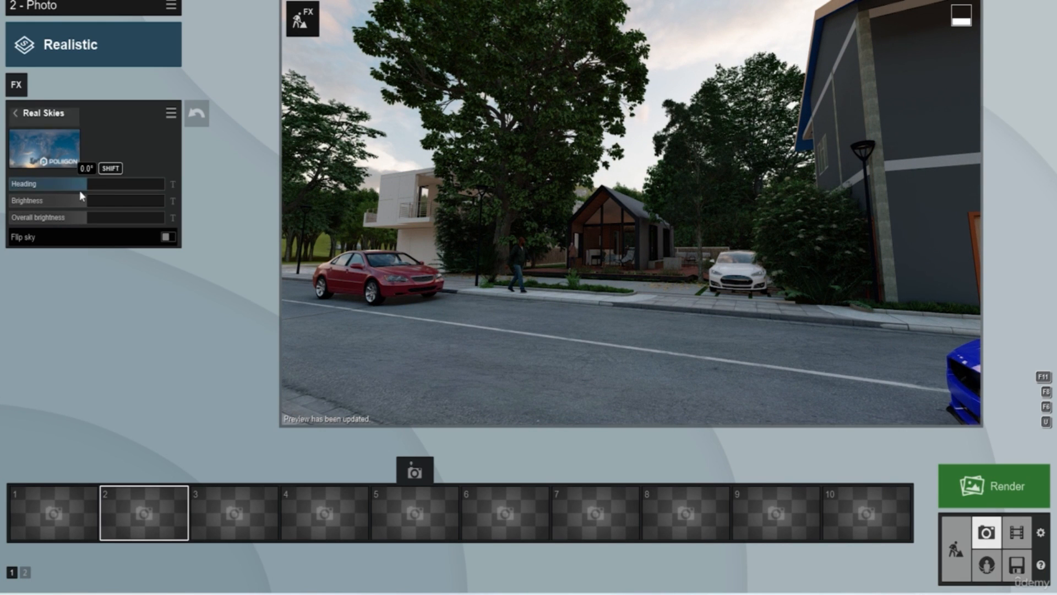
Rotate the sunset sky's heading until more clouds show above the house, and update the preview
mouse_move(39, 188)
drag(87, 185, 122, 183)
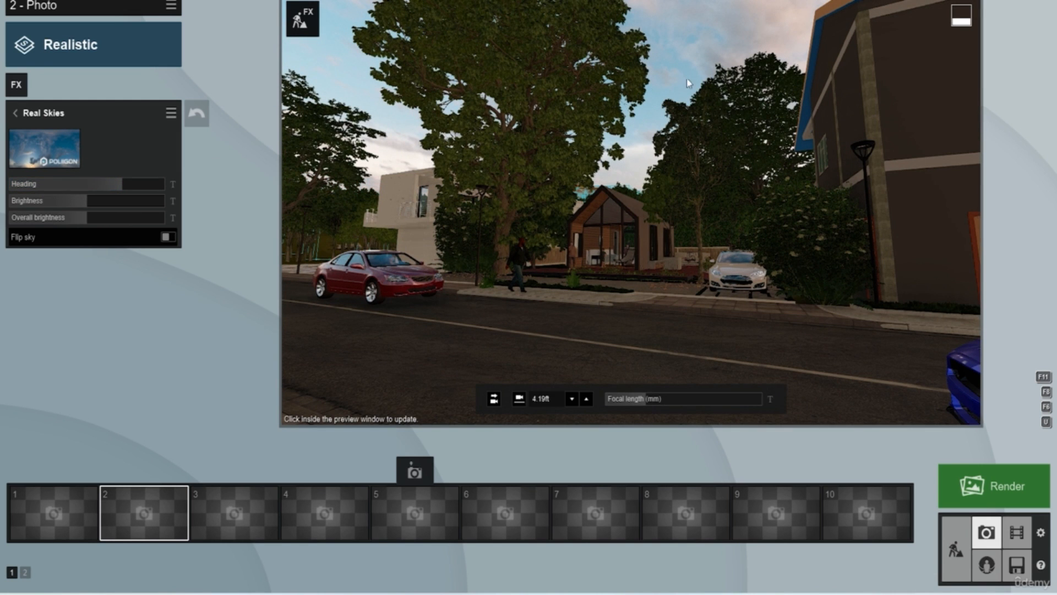
mouse_move(129, 183)
mouse_down()
mouse_move(160, 184)
mouse_move(83, 180)
mouse_move(119, 179)
mouse_up()
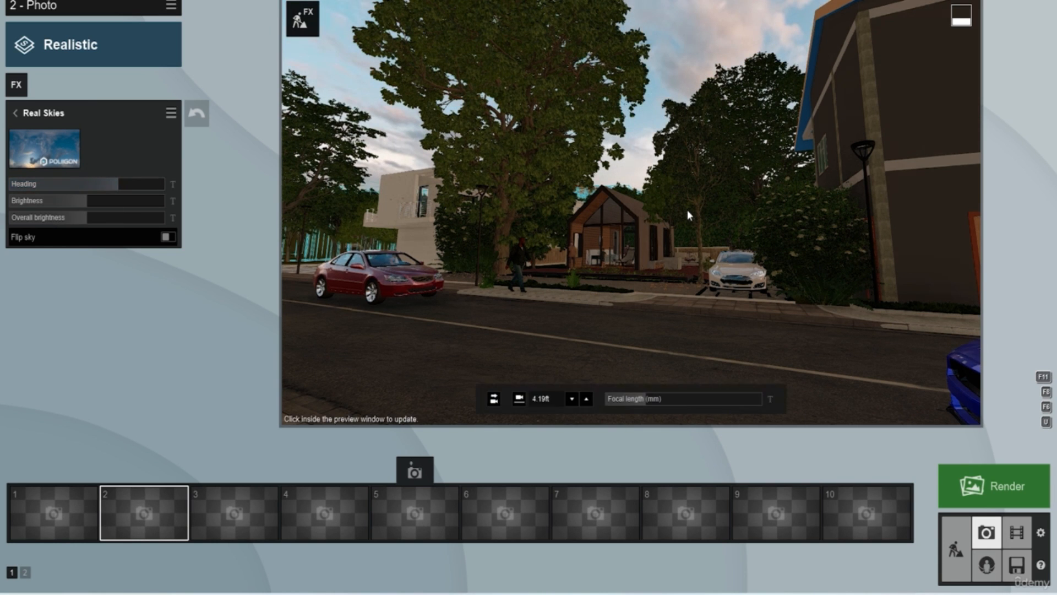
click(687, 210)
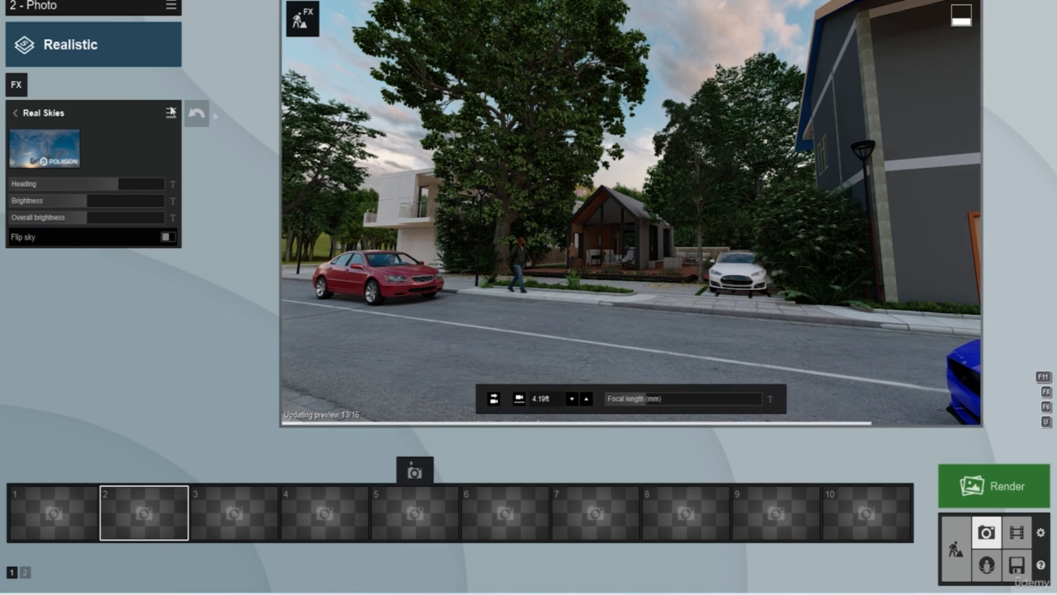
Replace the sky with the nearly clear Morning sky that has a low sun and one small cloud, and preview it
click(48, 146)
click(450, 98)
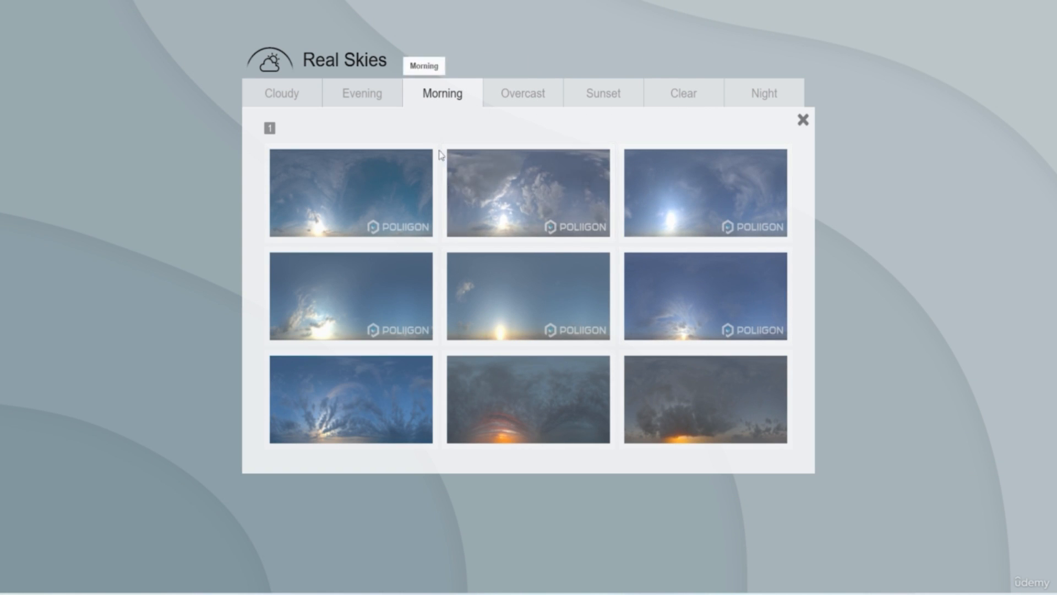
click(571, 287)
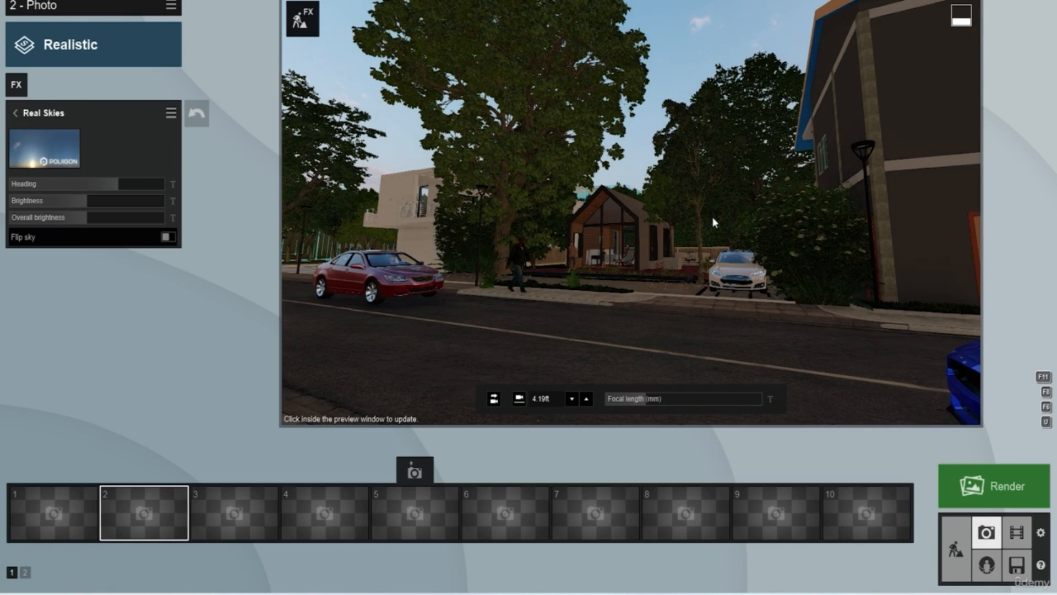
click(712, 216)
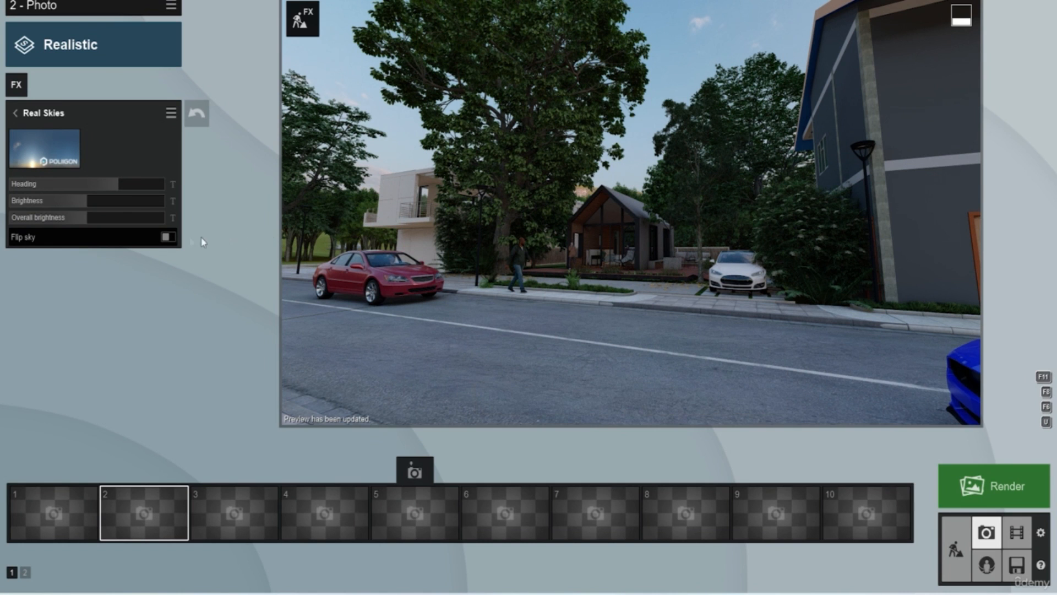
Set the sky's overall brightness to 1.1, turn on Flip sky with a lower heading, and update the preview
drag(88, 219, 93, 219)
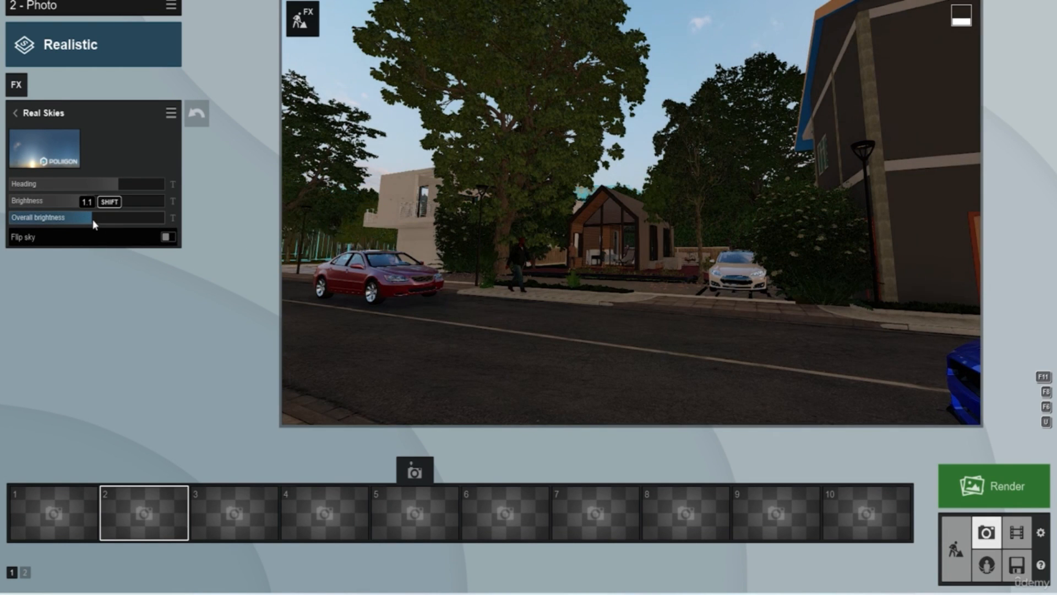
click(621, 221)
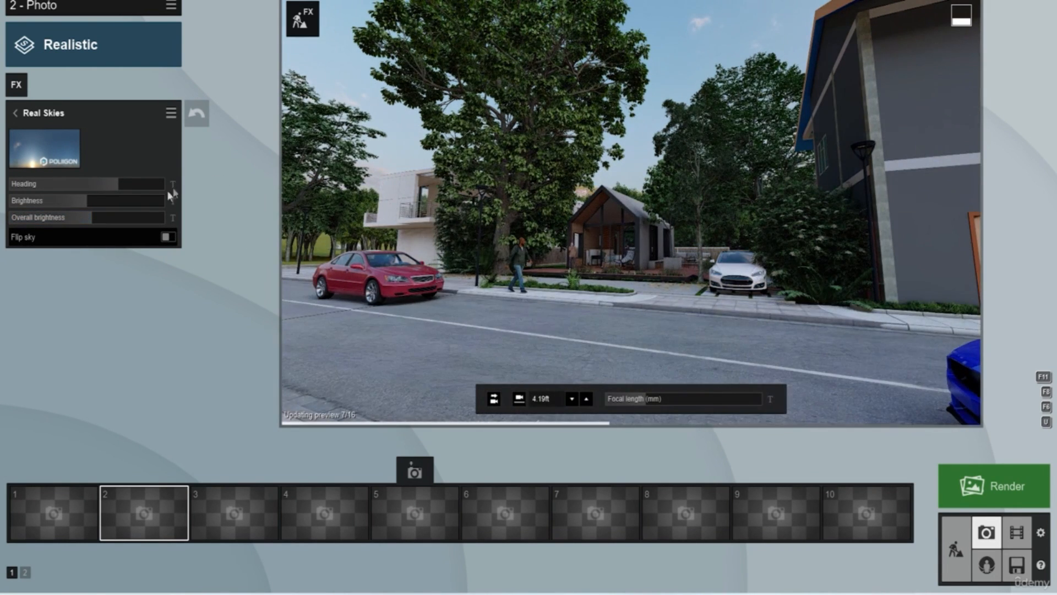
click(167, 237)
drag(114, 183, 69, 184)
click(656, 217)
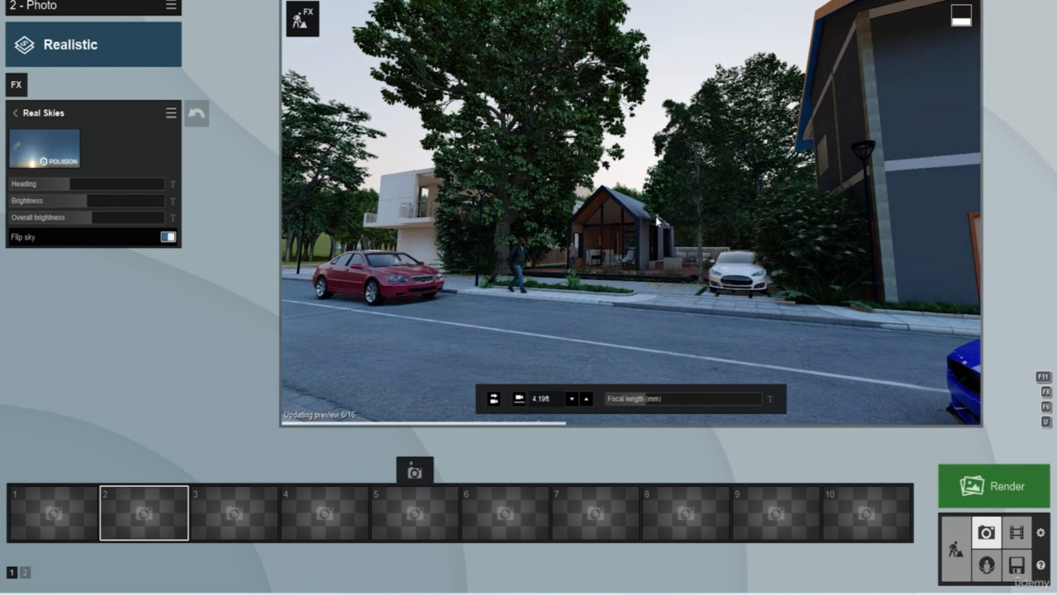
Change the sky to Morning 1, turn its heading slightly past the middle and update the preview
click(45, 148)
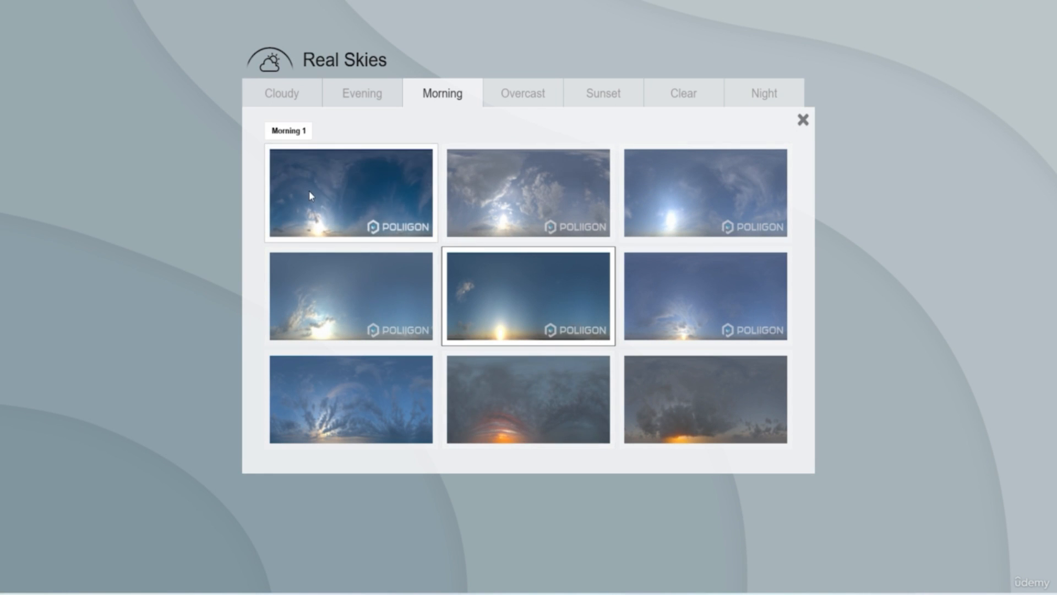
click(375, 203)
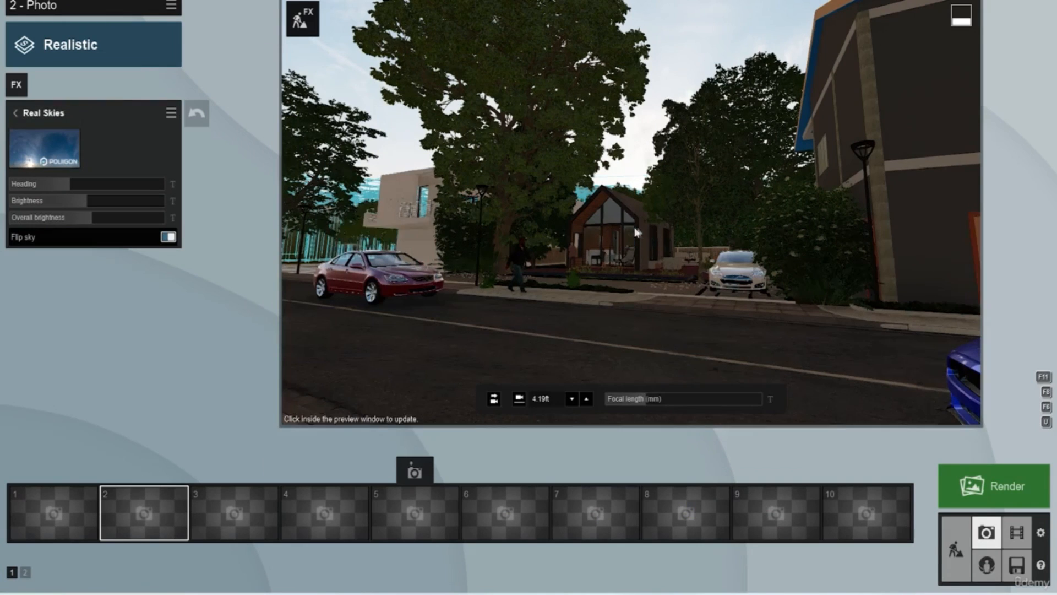
drag(71, 184, 96, 183)
click(626, 248)
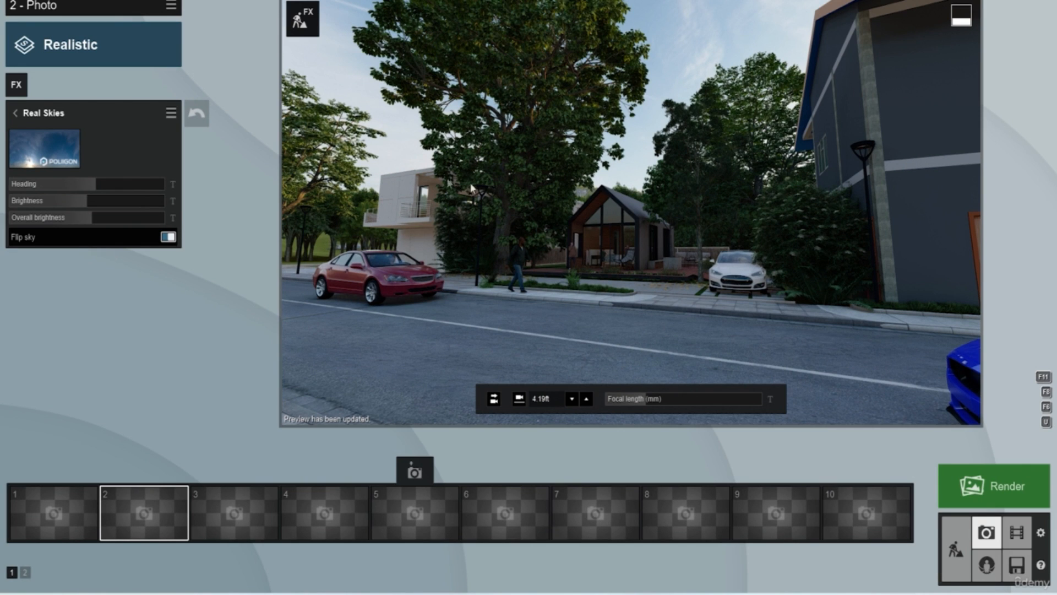
Raise the Exposure effect moderately to brighten the image, and store the camera view in photo slot 2
click(16, 114)
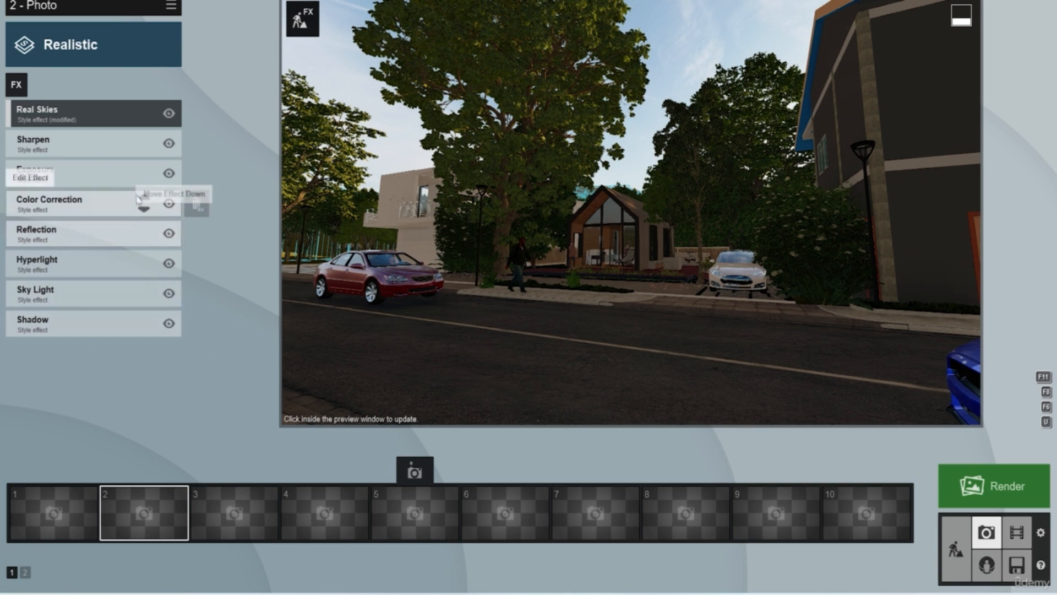
click(69, 175)
drag(86, 138, 97, 136)
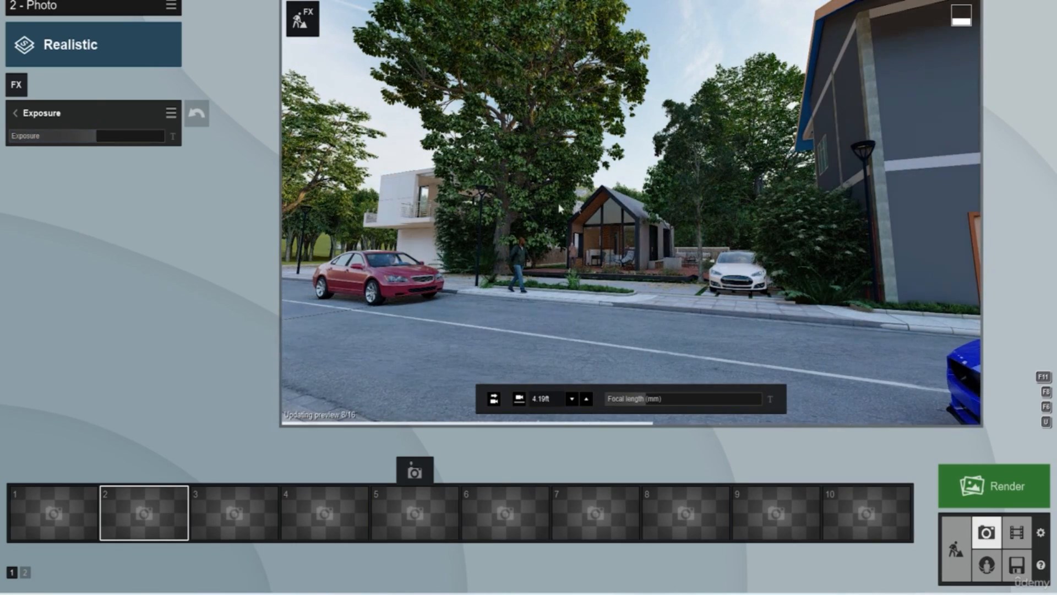
click(155, 140)
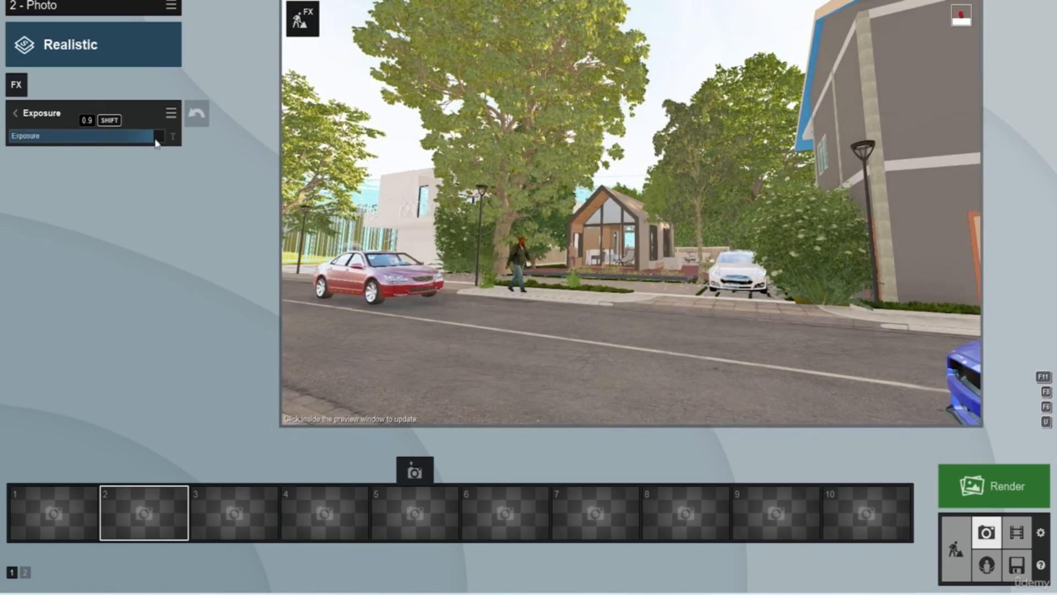
click(123, 141)
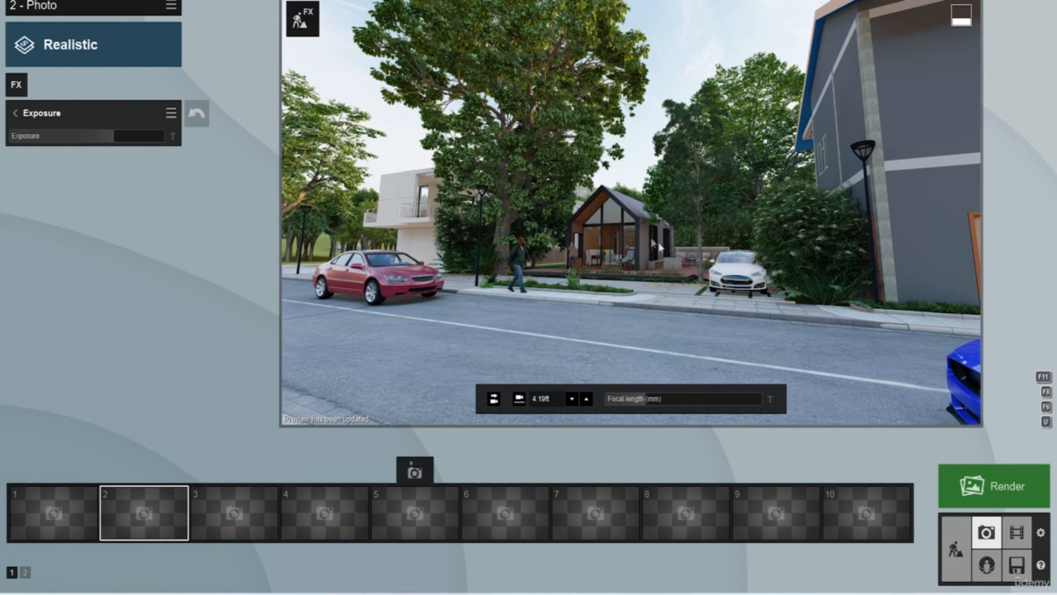
click(17, 114)
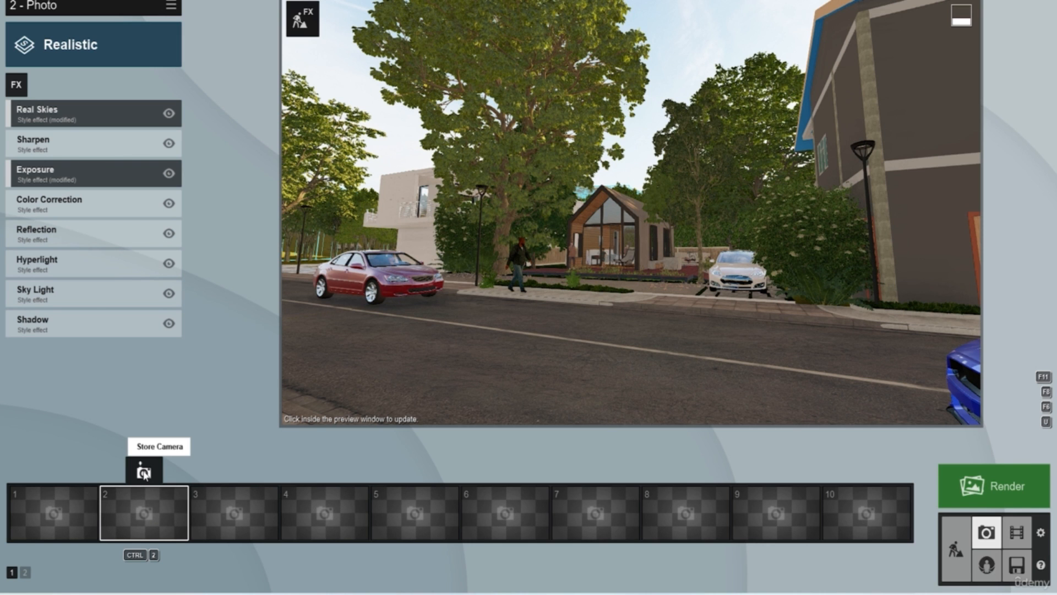
click(145, 472)
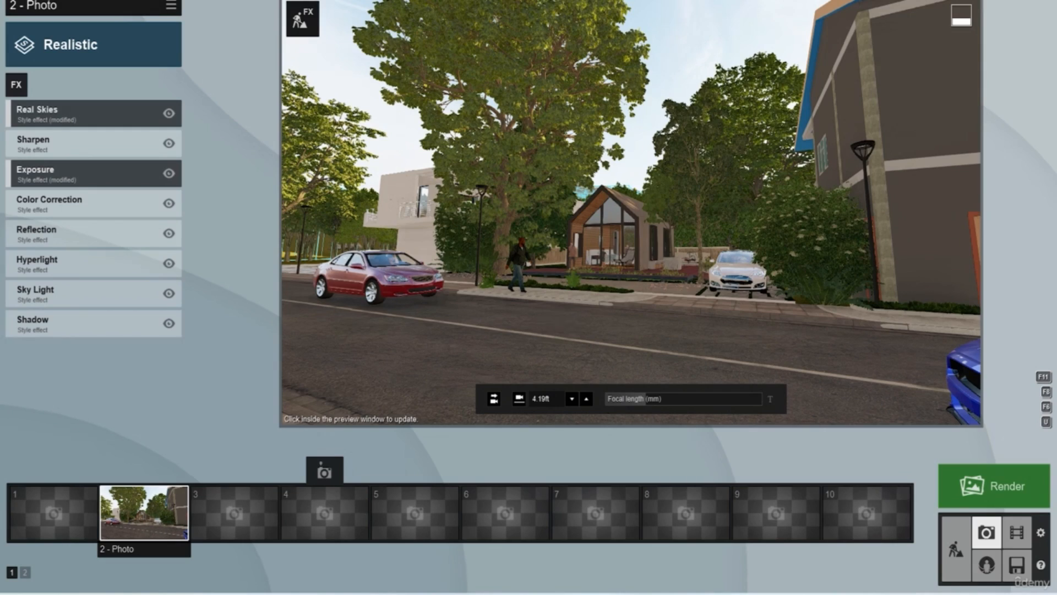
Frame the small house straight on from across the street and store this camera view in photo slot 3
right_drag(495, 314, 555, 314)
key(a)
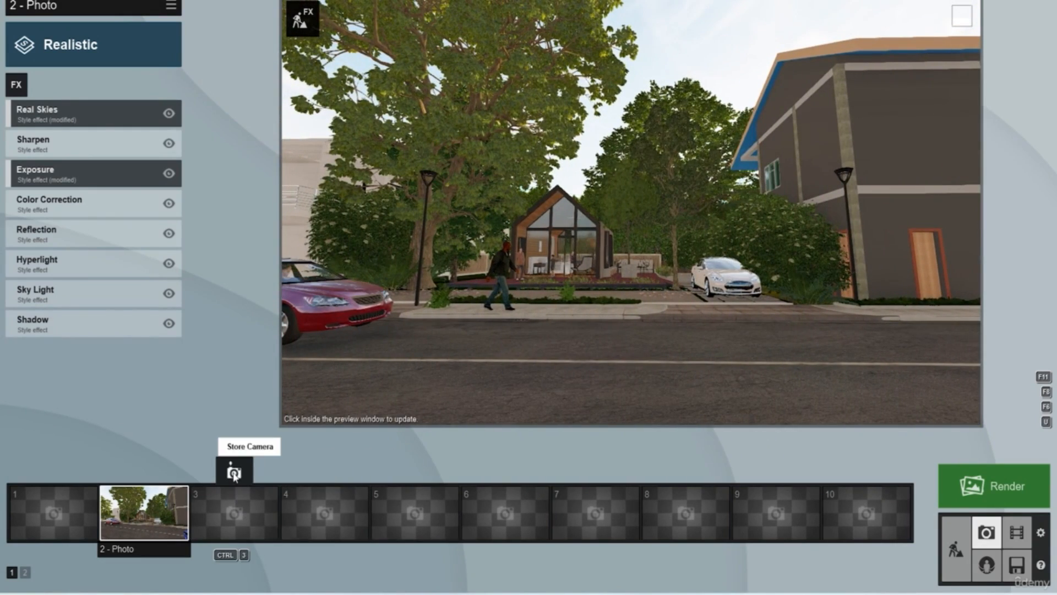
click(234, 472)
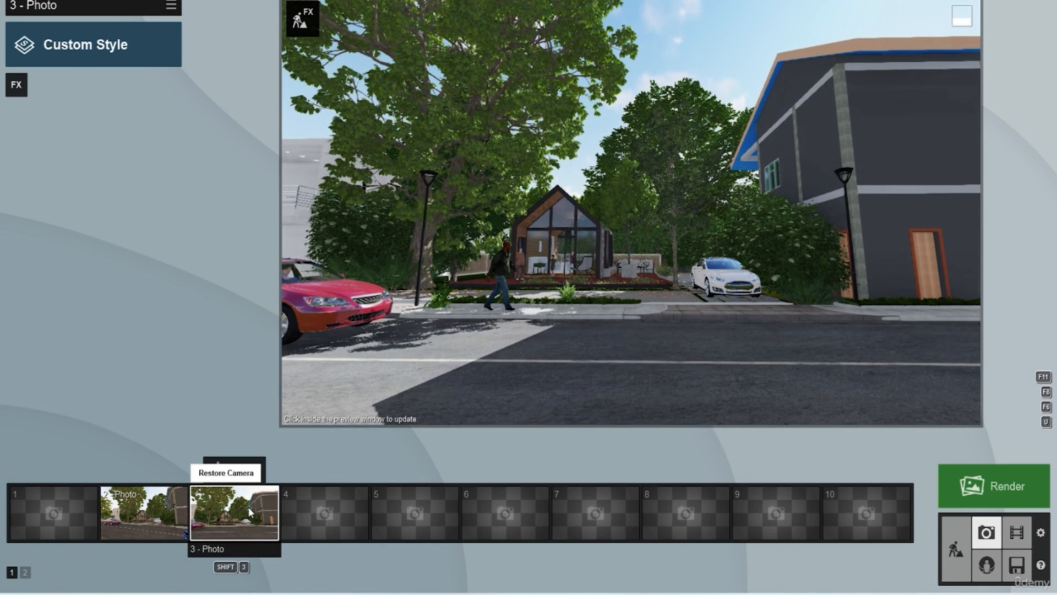
Try the Dawn style on photo 3 and update the preview
click(114, 56)
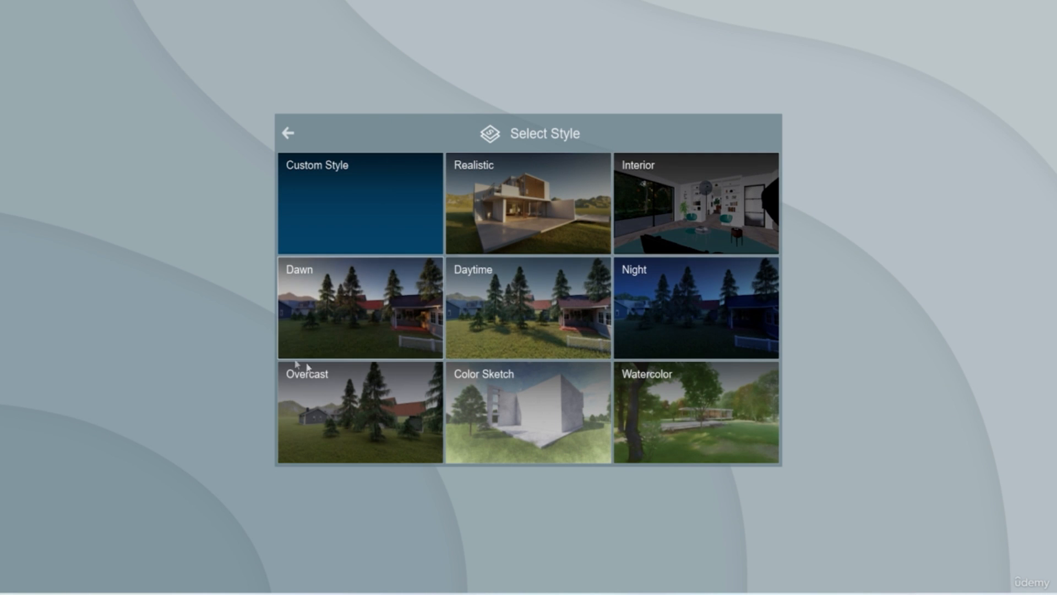
click(369, 305)
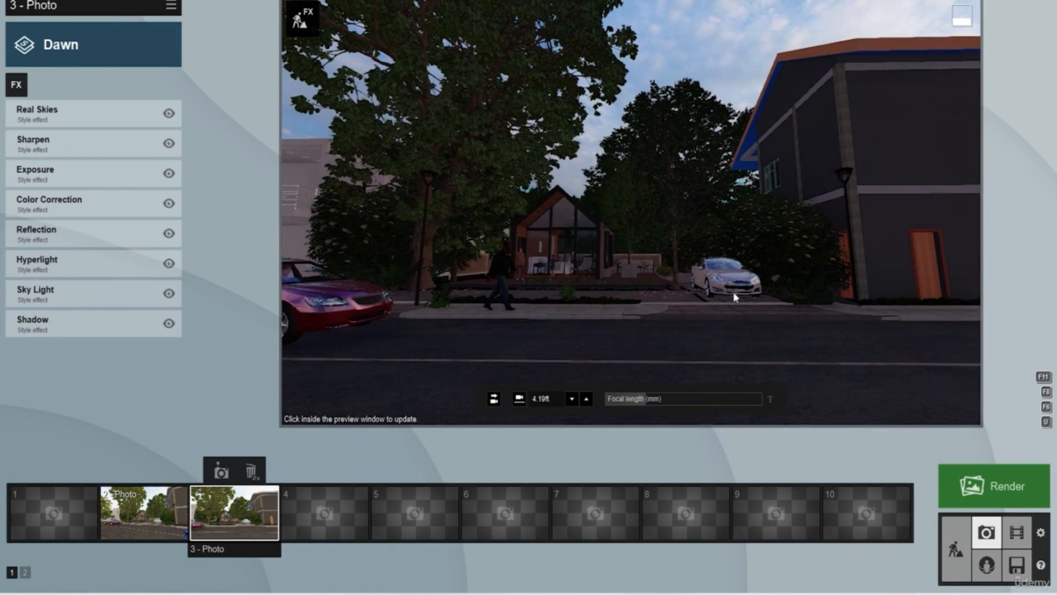
click(735, 297)
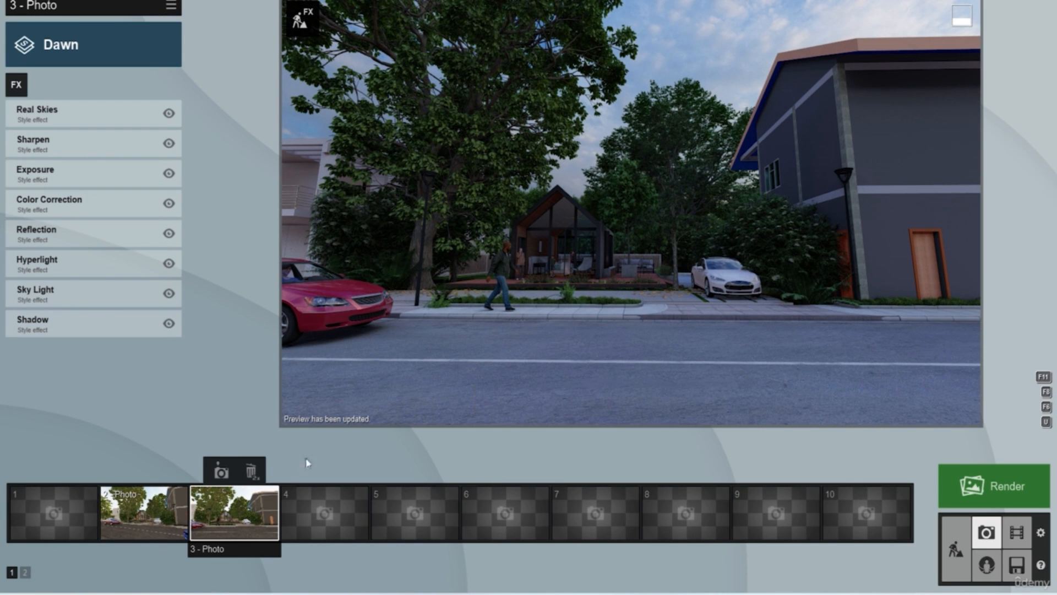
Change photo 3 to the Daytime style and turn its Real Skies heading to about three quarters of the range
click(75, 47)
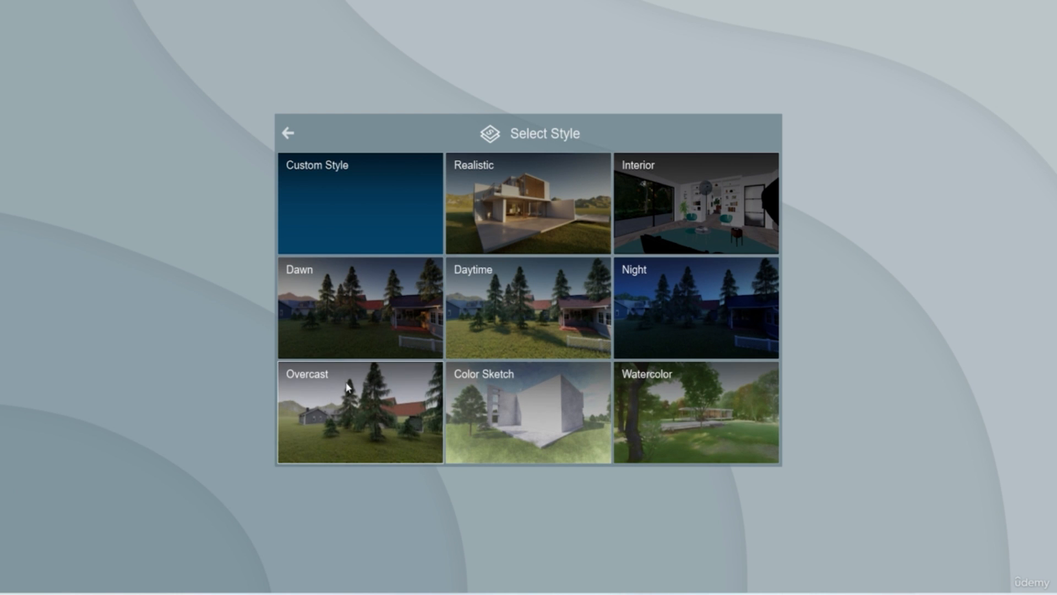
click(573, 306)
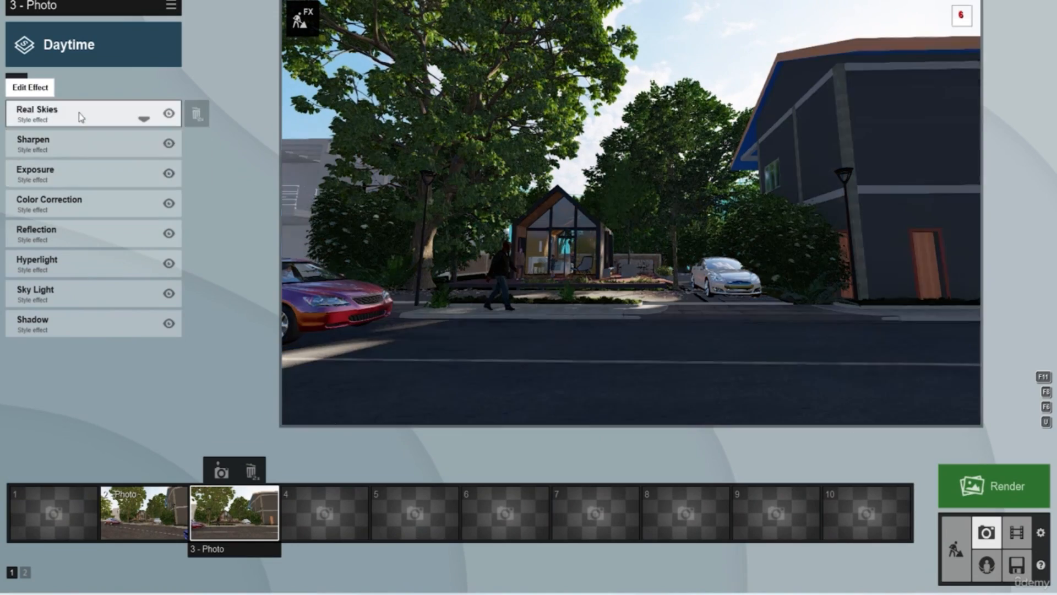
click(78, 112)
drag(72, 184, 130, 188)
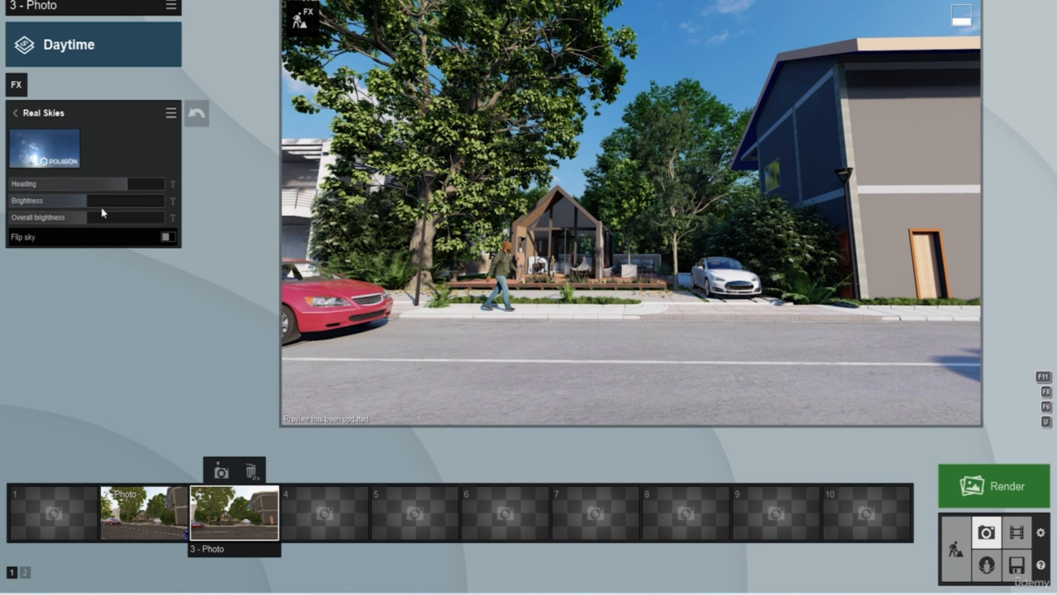
click(15, 113)
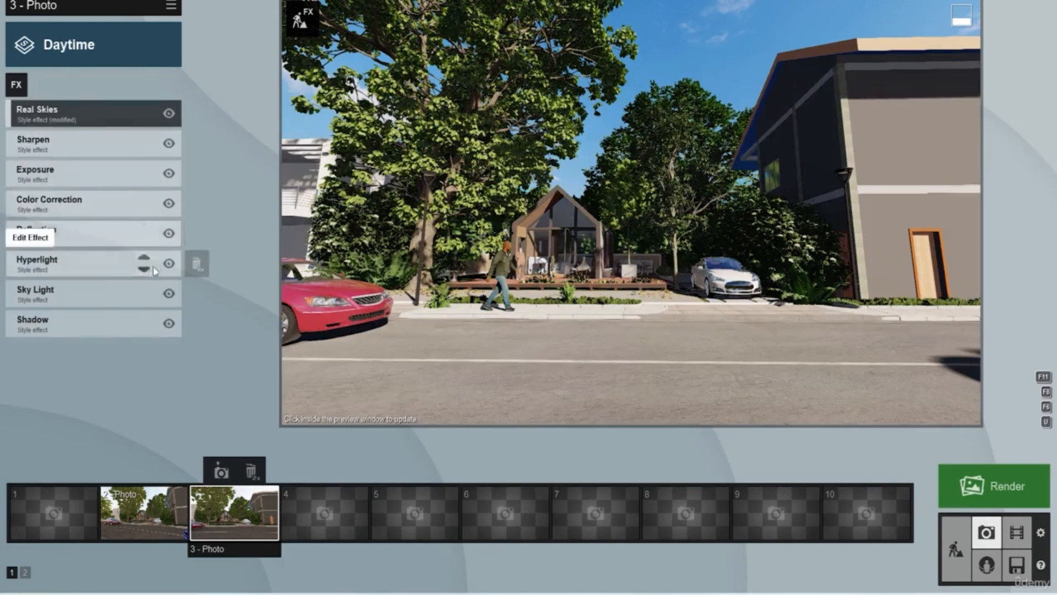
Set the Exposure effect of photo 3 to slightly under 0.5 and update the preview
click(71, 175)
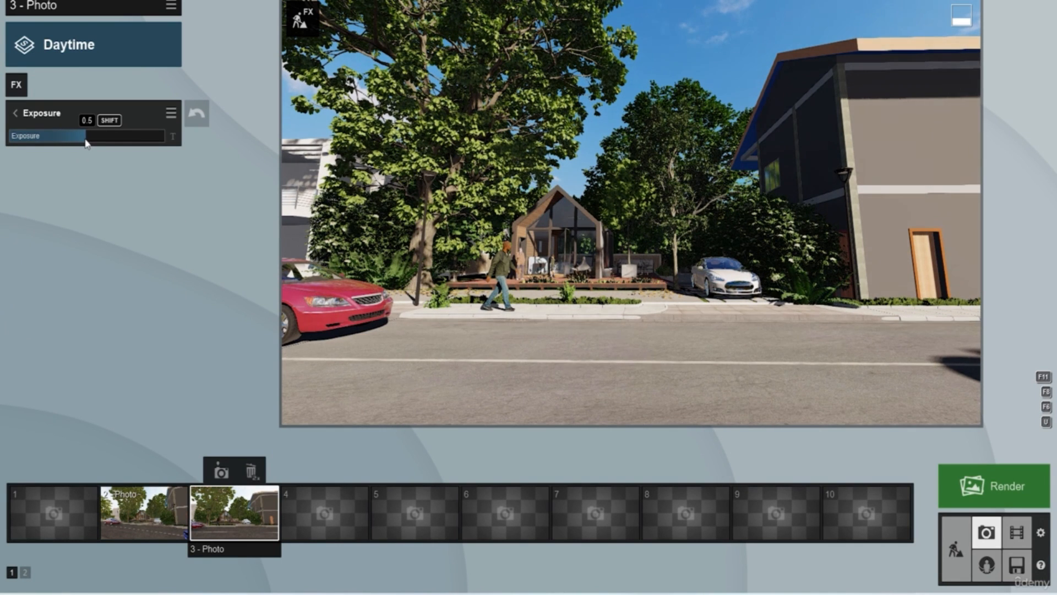
click(517, 268)
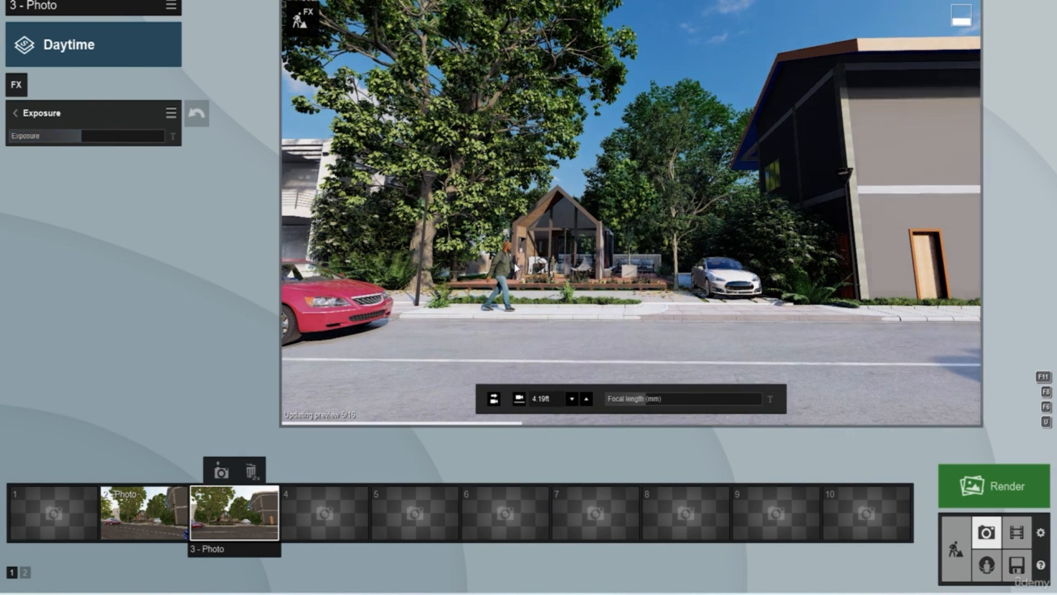
click(15, 114)
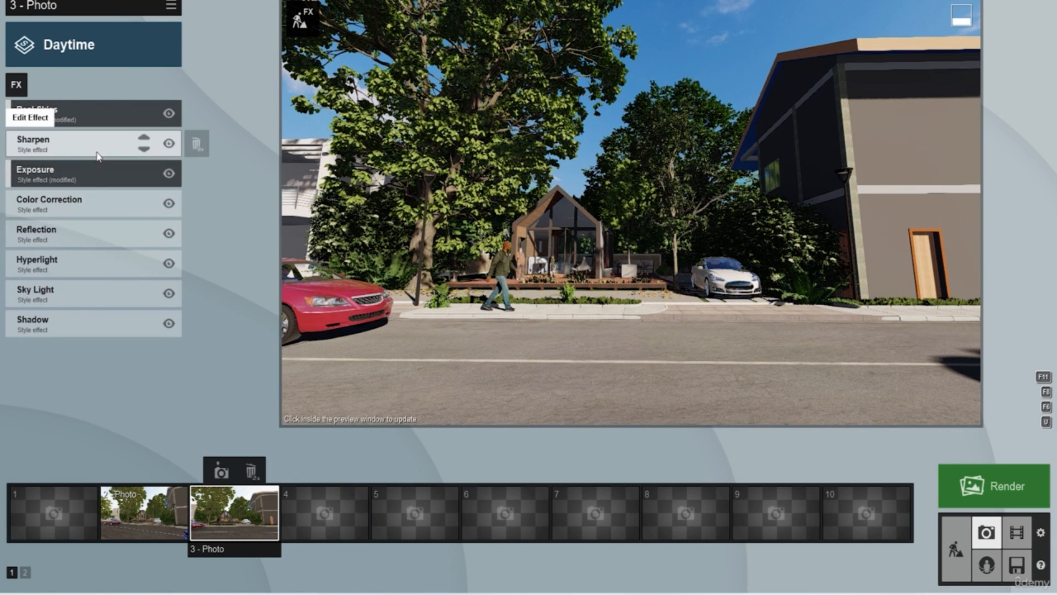
Raise the Hyperlight amount to a little over 50%, enable it in the preview and update the image
click(88, 270)
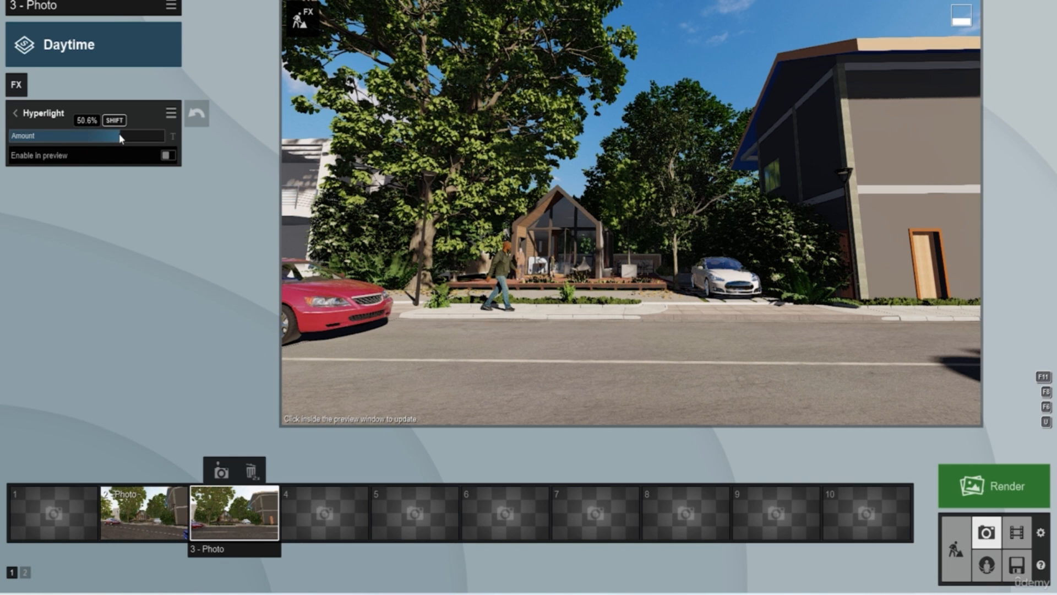
click(127, 134)
click(168, 155)
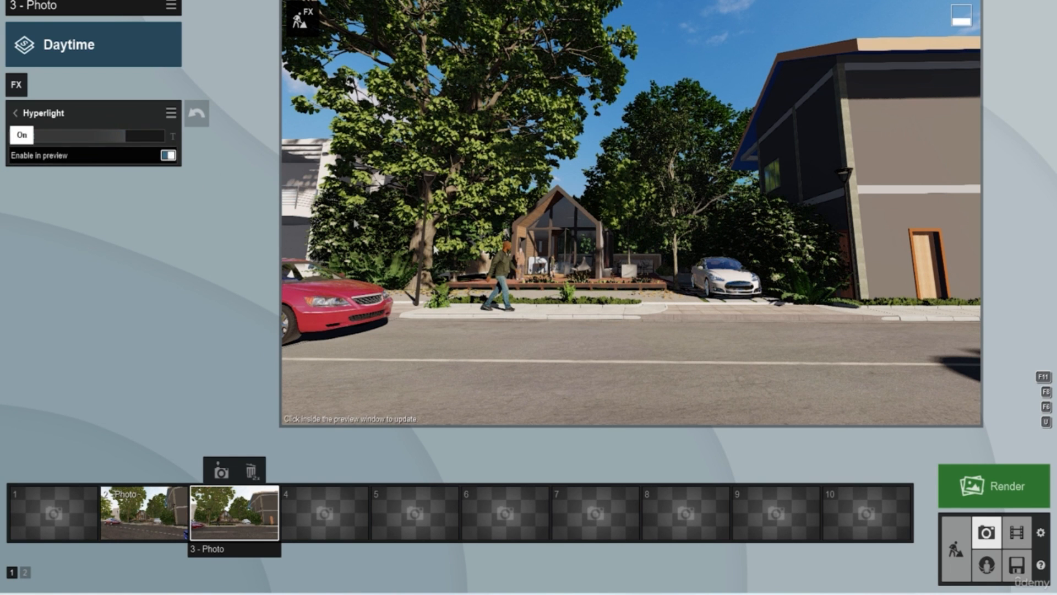
click(671, 282)
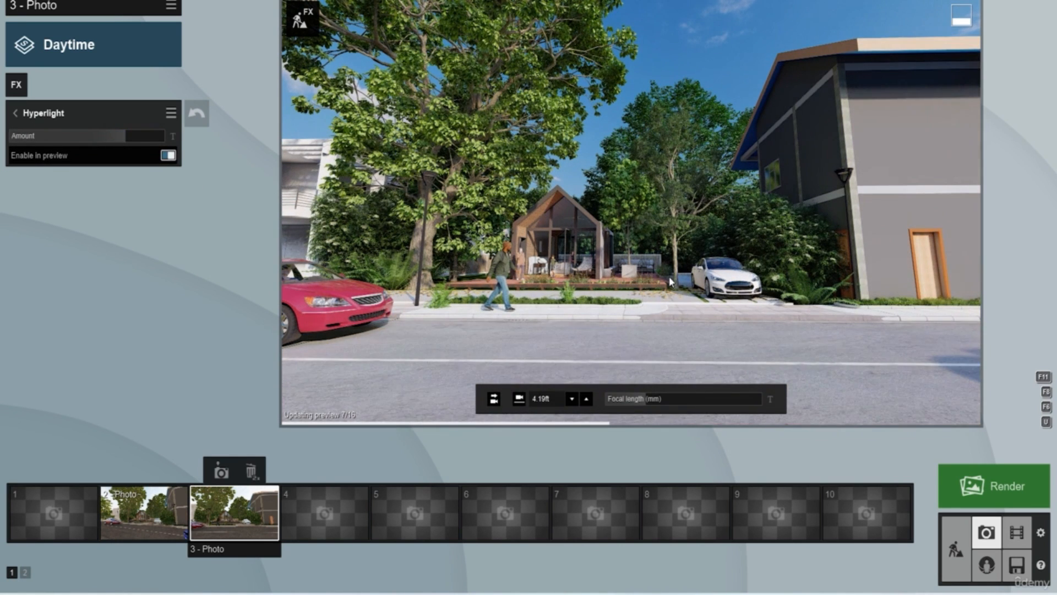
mouse_move(75, 145)
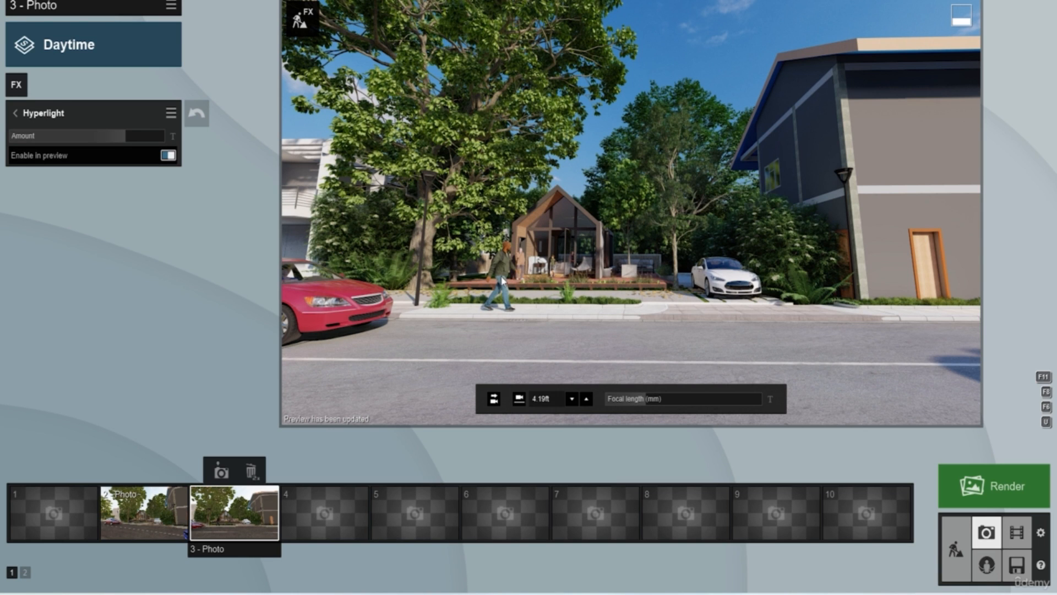
click(20, 117)
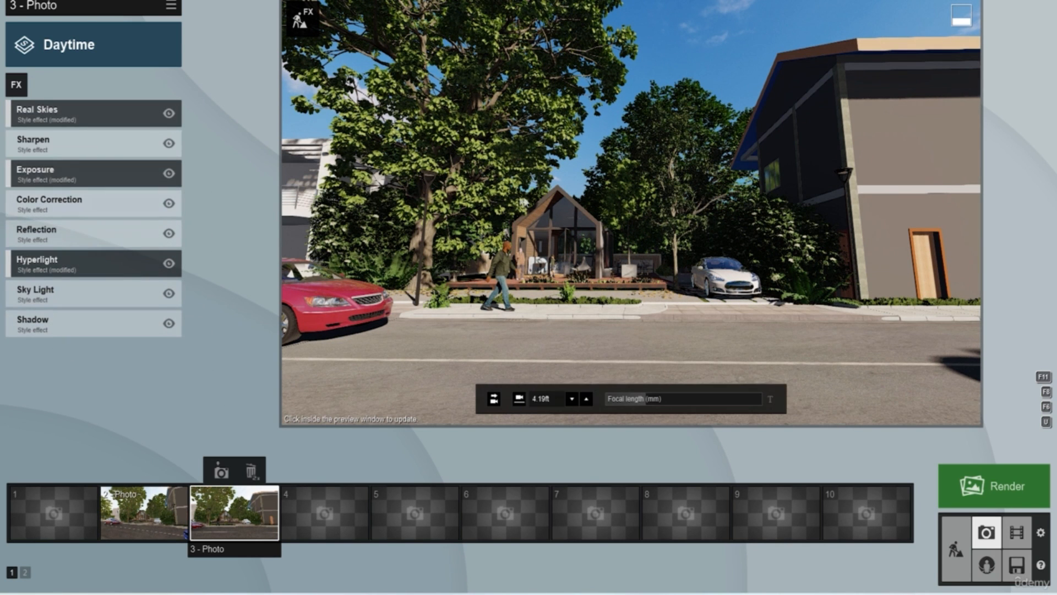
click(732, 263)
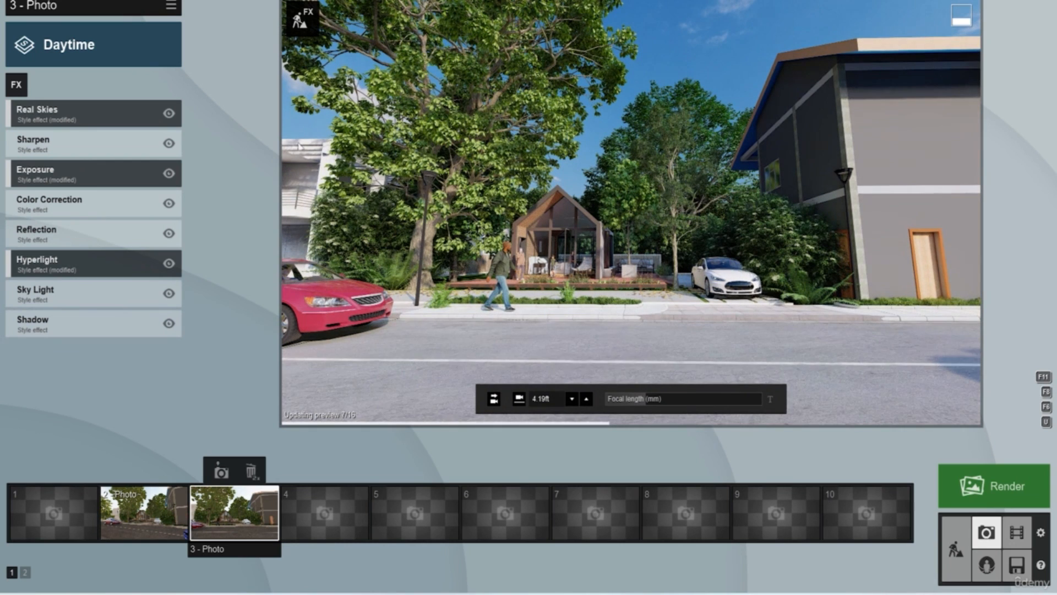
Change photo 3 to the Watercolor style and update the preview
click(93, 53)
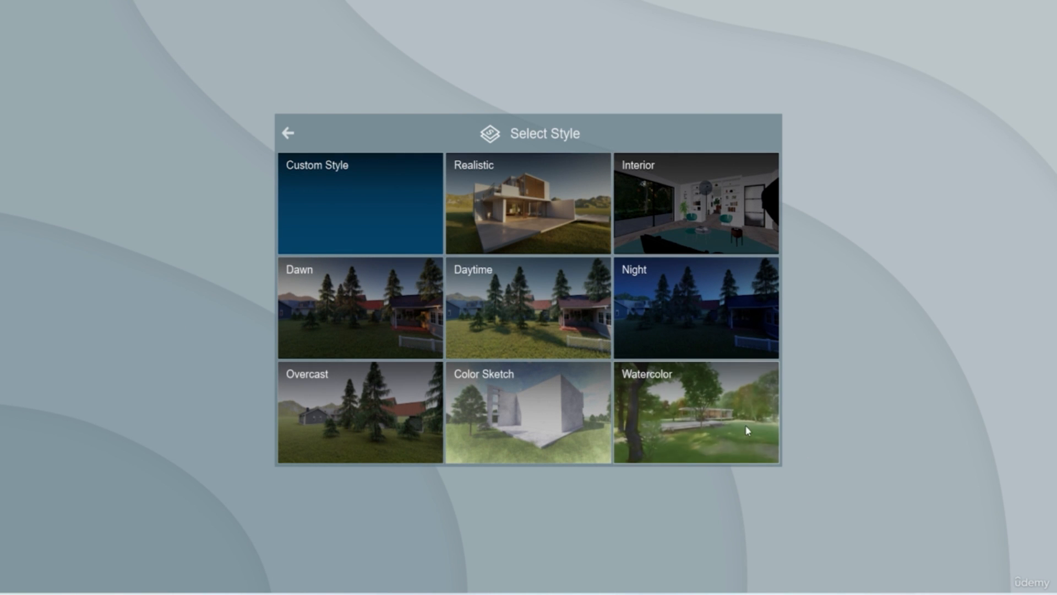
click(732, 414)
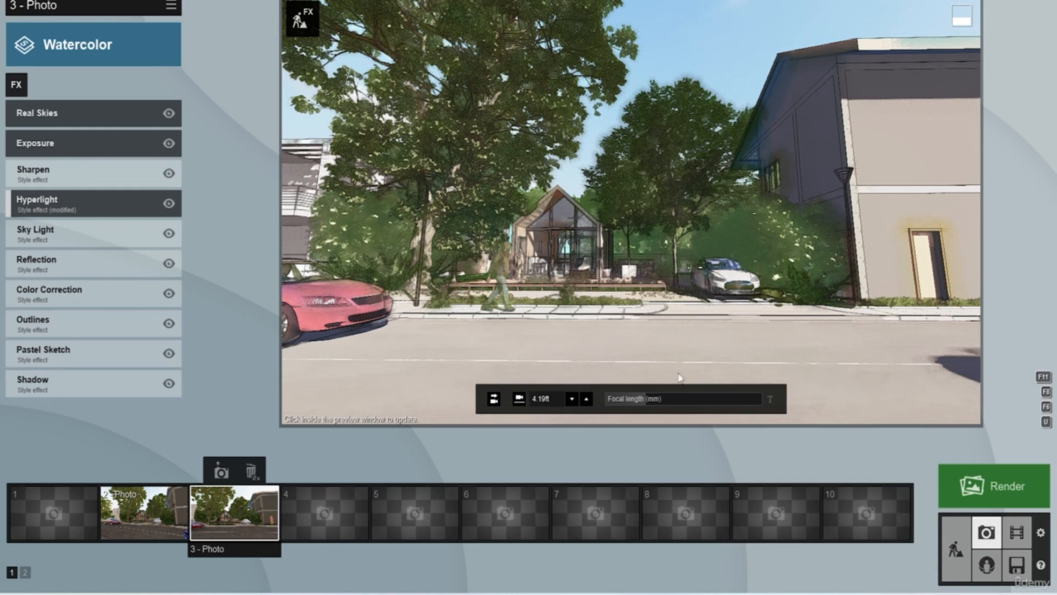
click(677, 243)
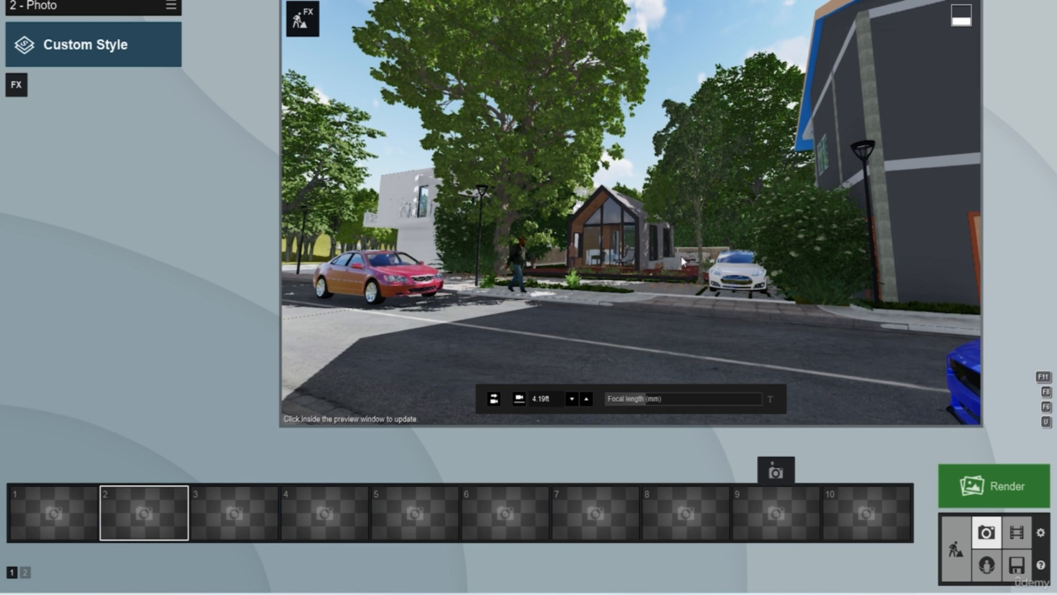
click(20, 87)
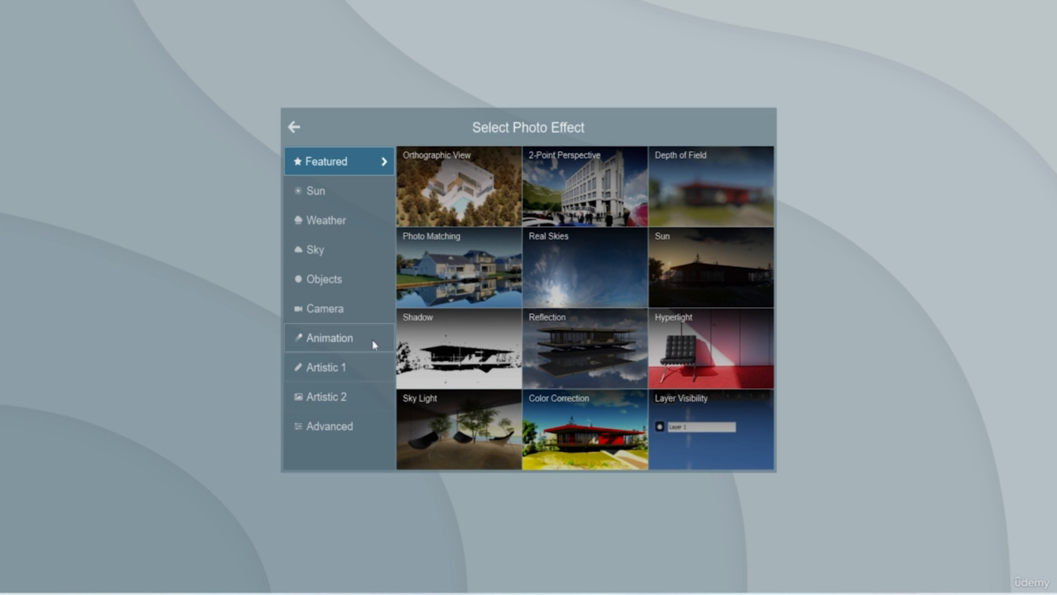
click(333, 338)
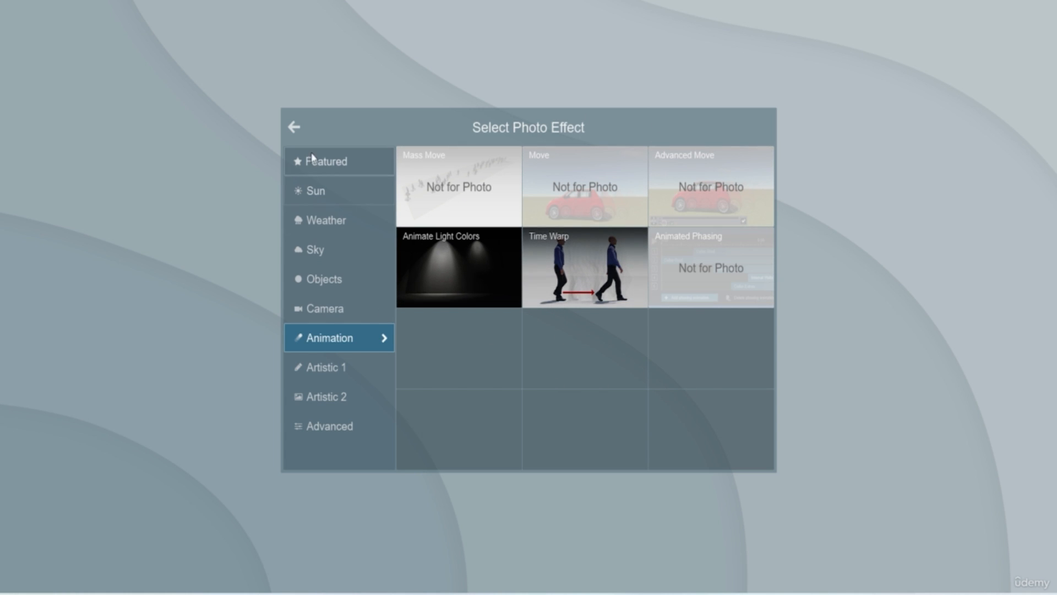
click(296, 129)
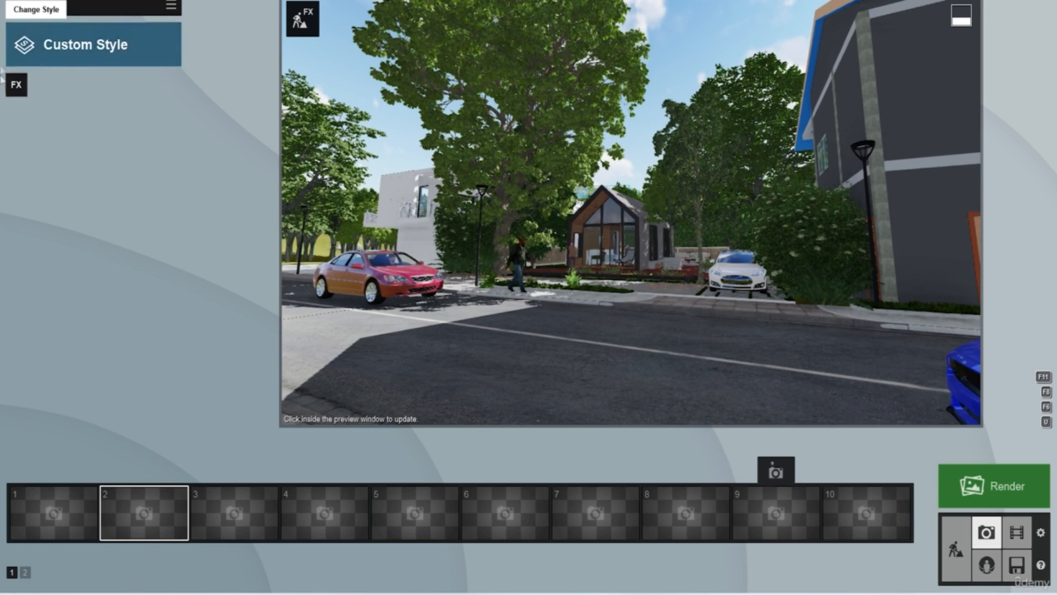
Add the featured Sun effect to photo 2, which uses Custom Style, and return to its effect list
click(17, 86)
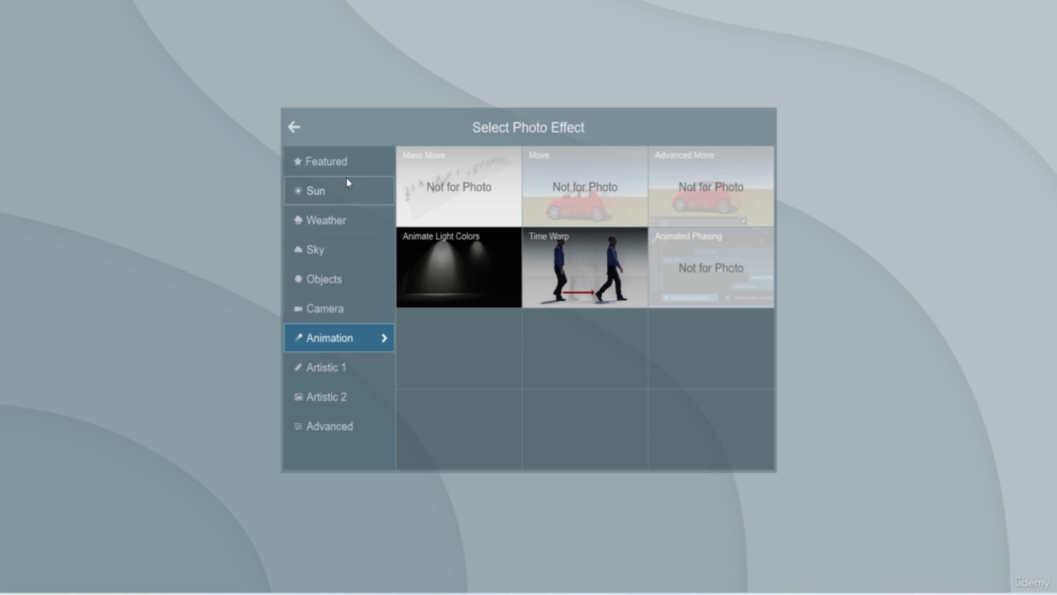
click(355, 161)
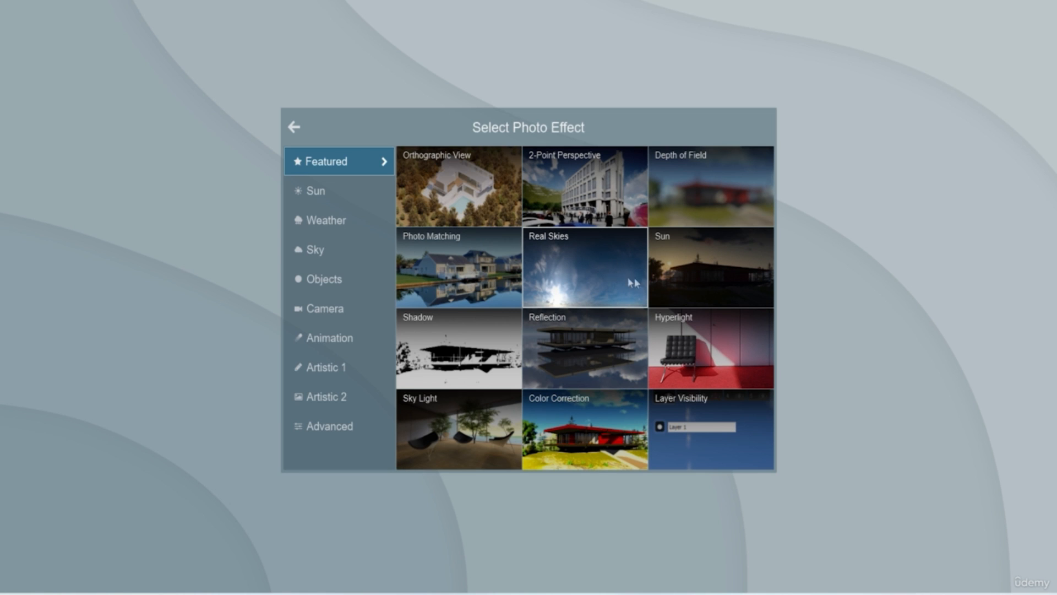
click(699, 258)
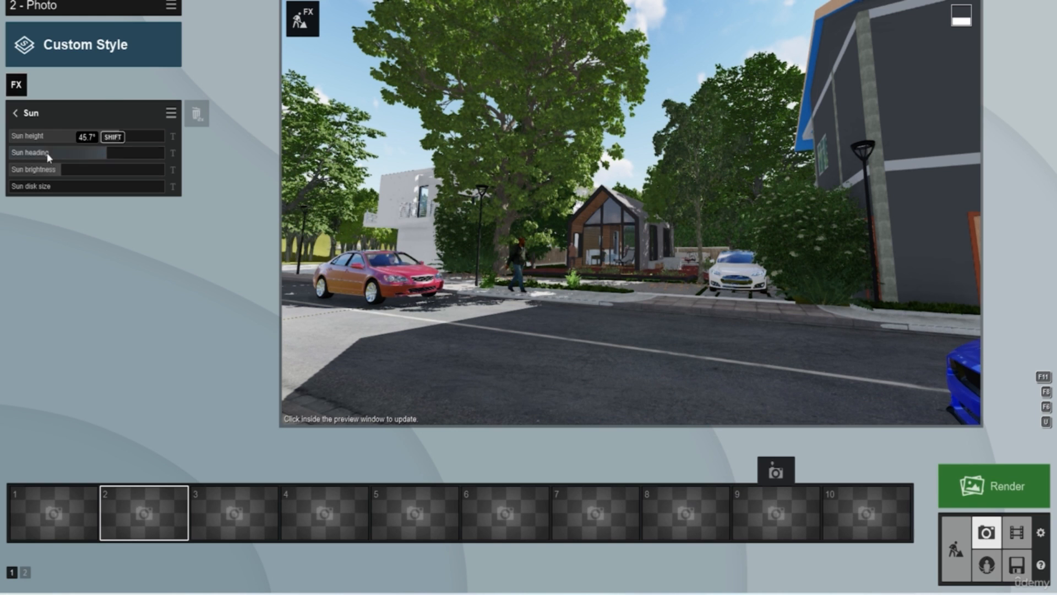
click(14, 113)
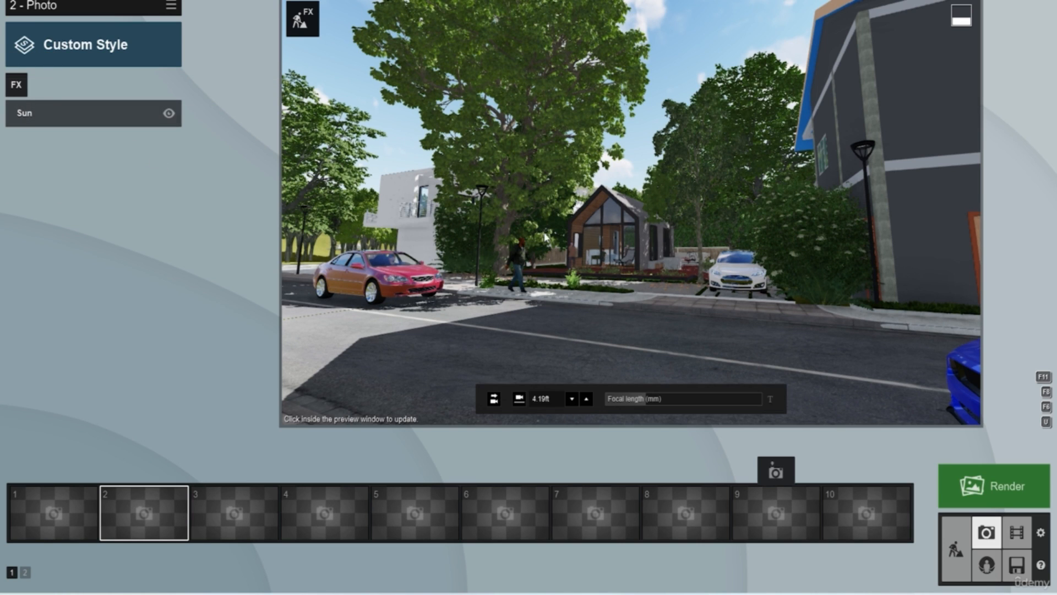
Disable the Sun effect temporarily to preview the image without it, and enable it again
click(168, 114)
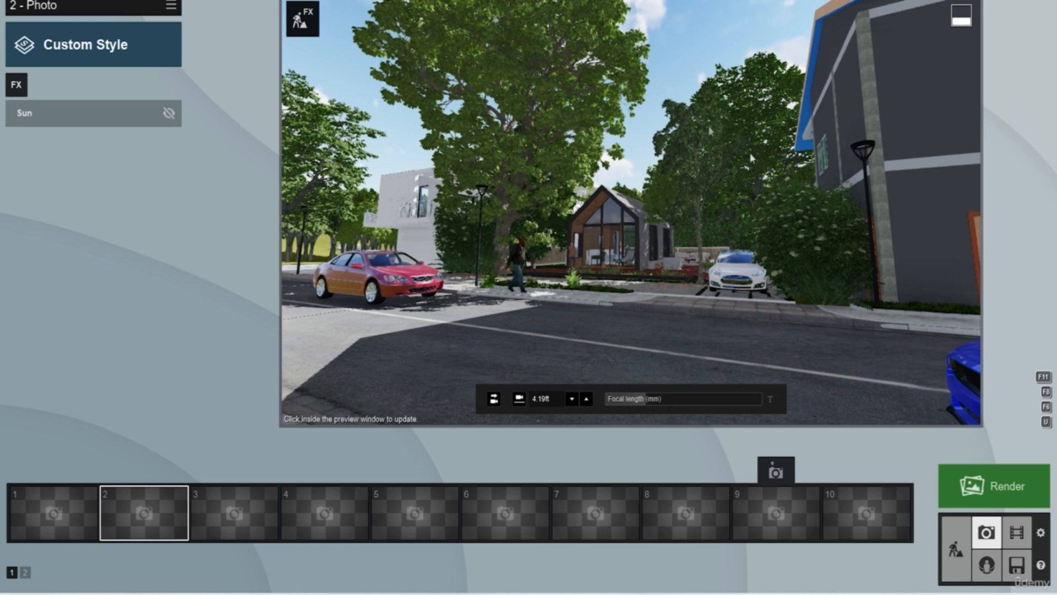
click(631, 184)
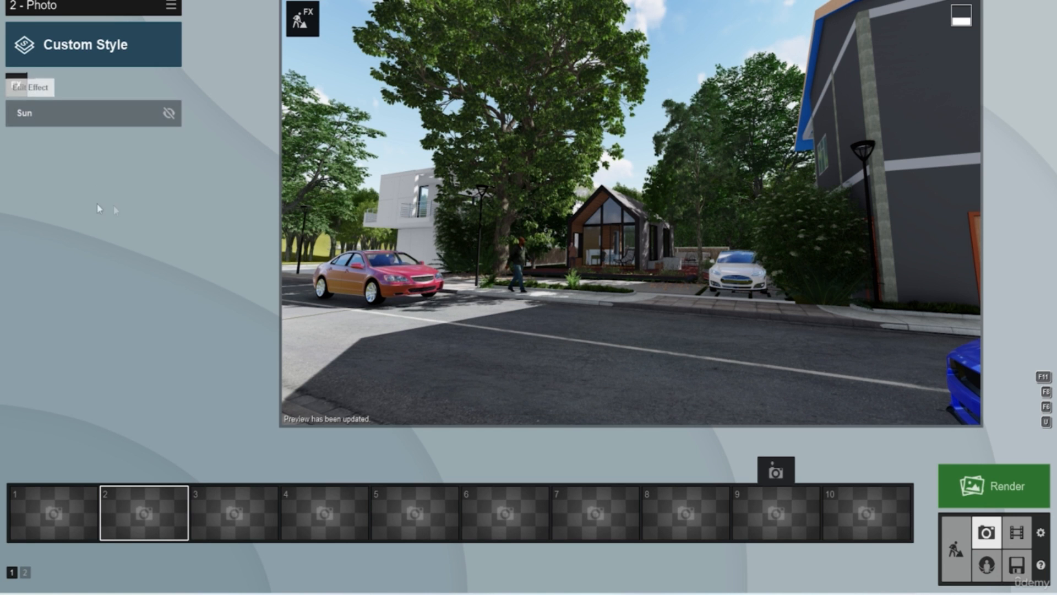
click(167, 115)
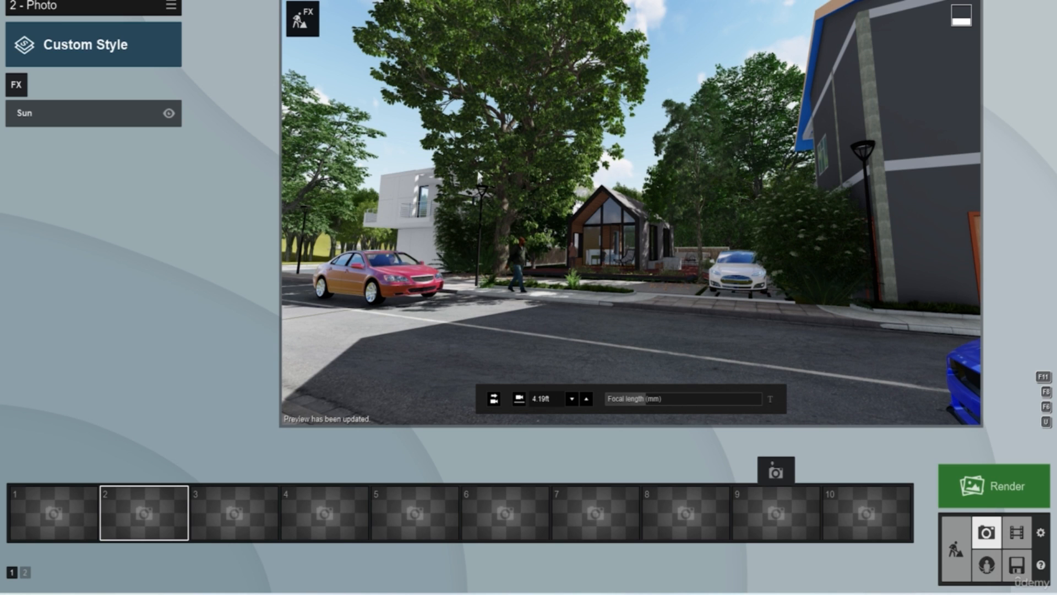
Add a Real Skies effect to photo 2 using the second sky of the Clear category, return to the effect list and update the preview
click(16, 82)
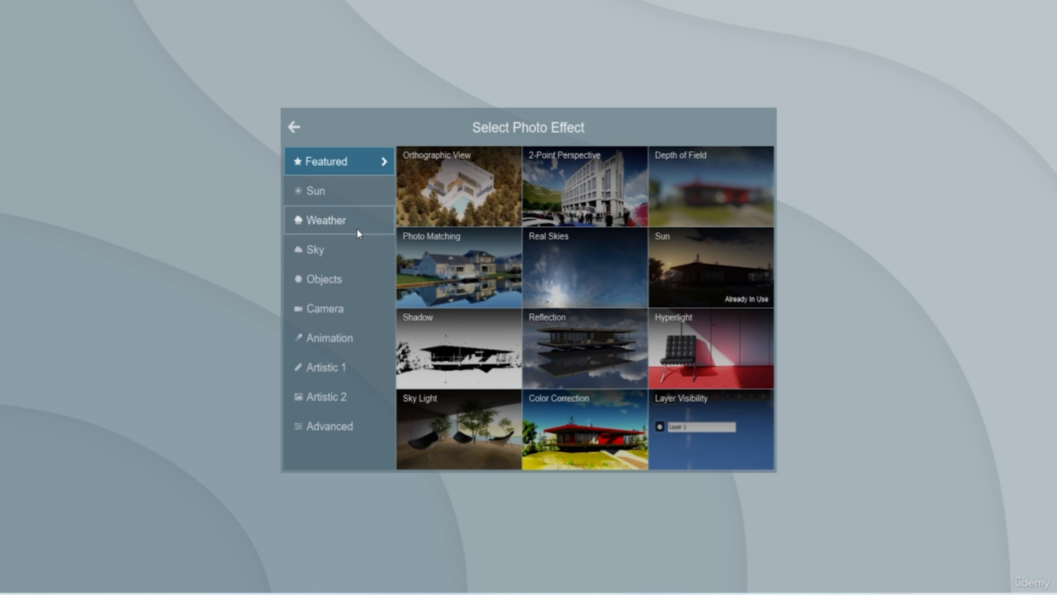
click(342, 253)
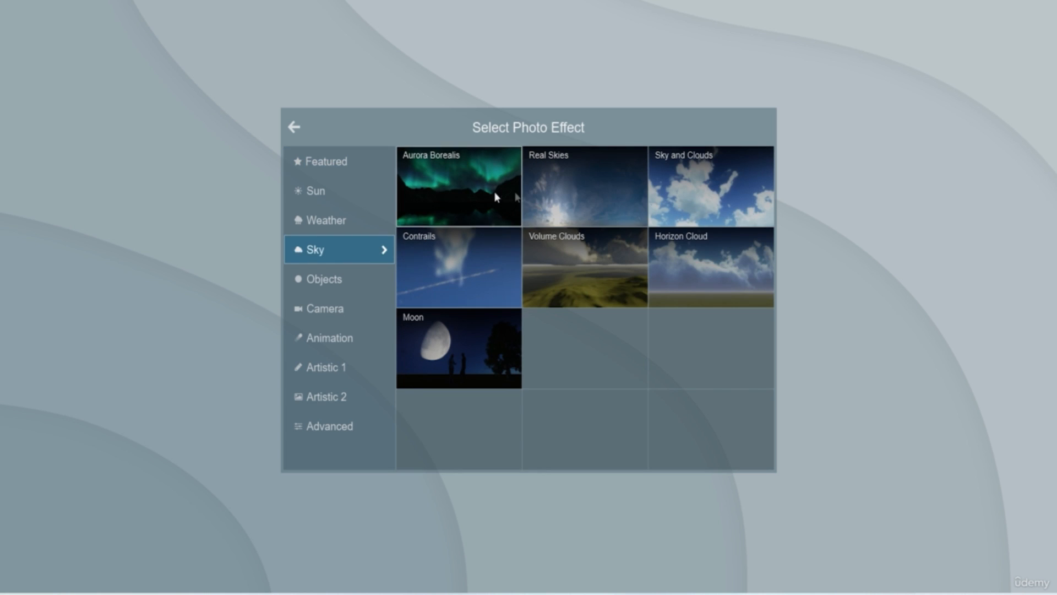
click(611, 191)
click(64, 156)
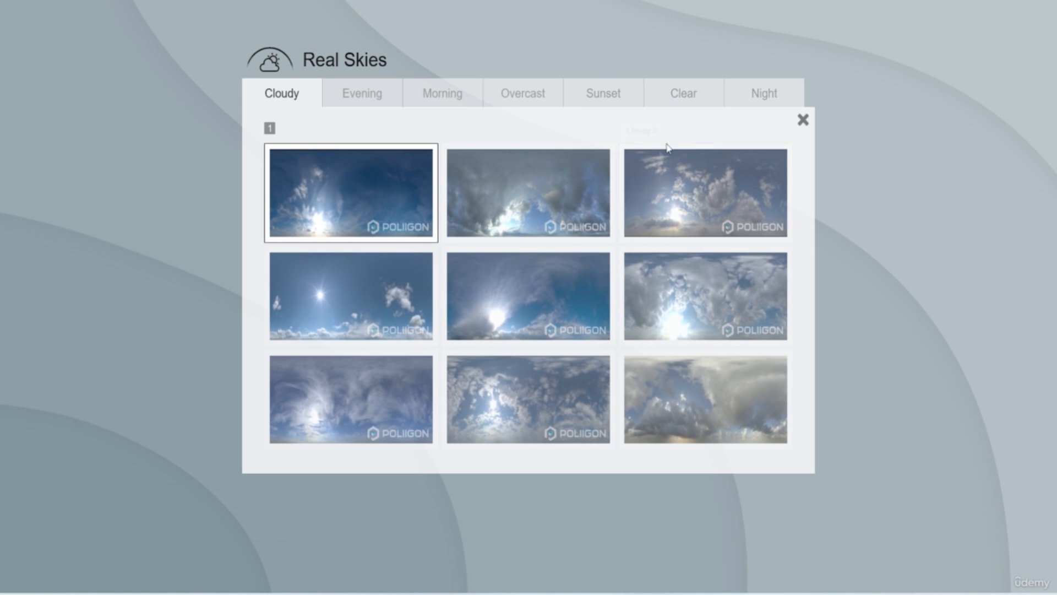
click(683, 94)
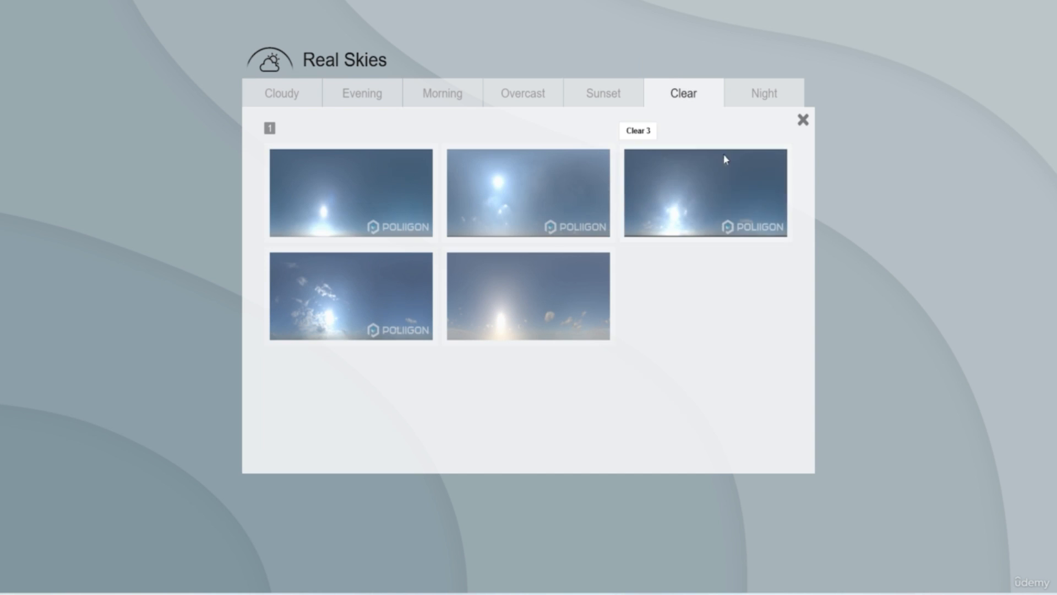
click(538, 199)
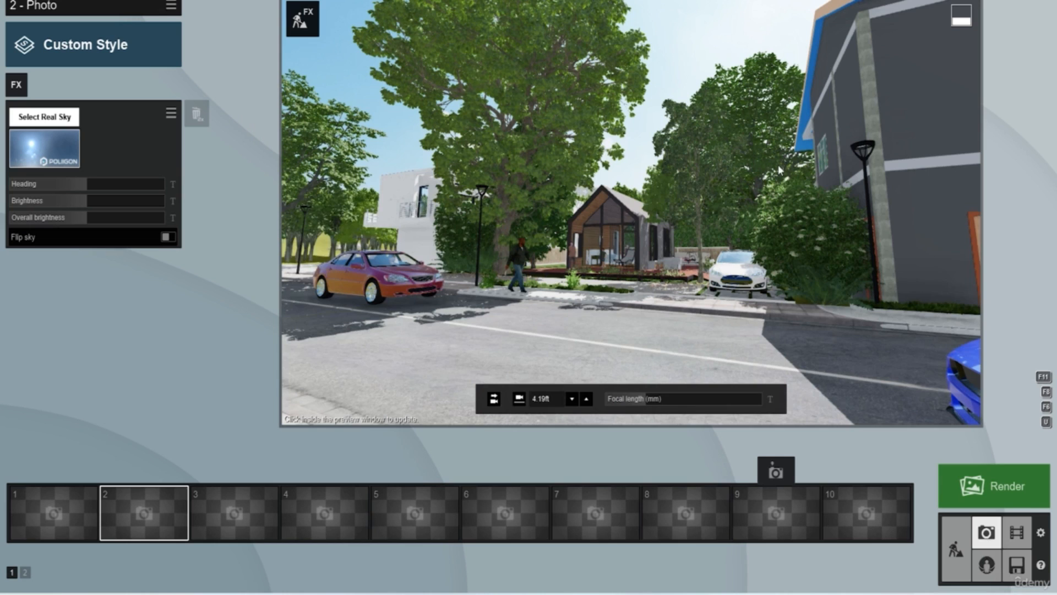
click(16, 115)
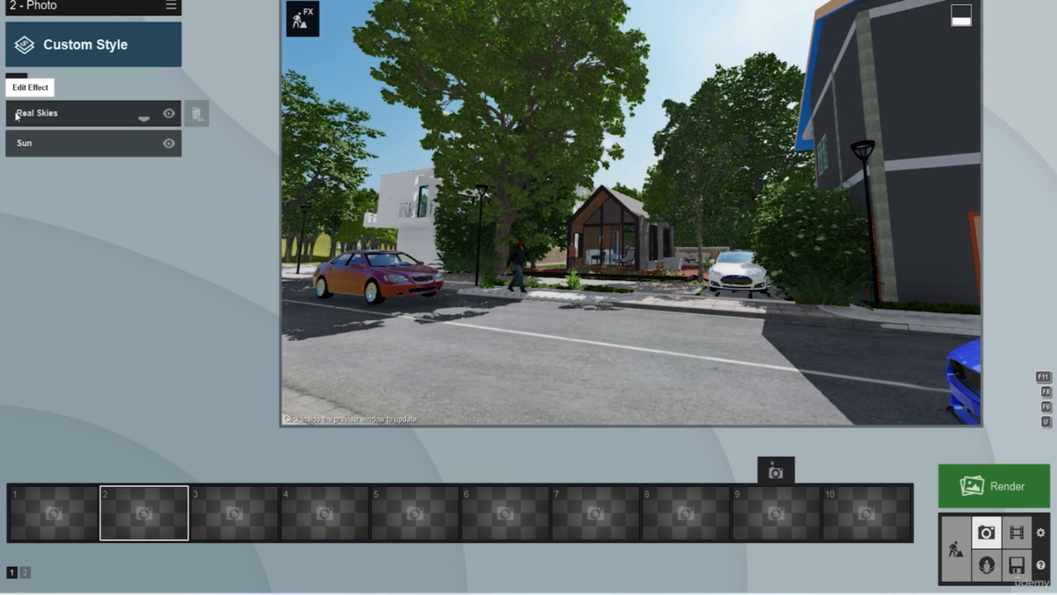
click(670, 286)
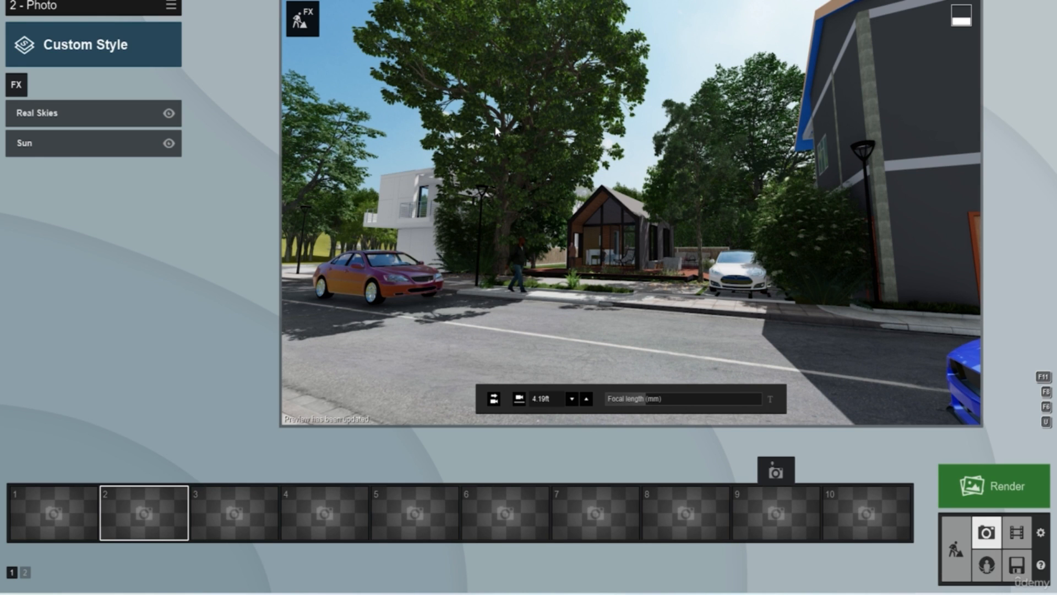
Add the Sky Light and Global Illumination effects to the custom style and return to its effect list
click(25, 85)
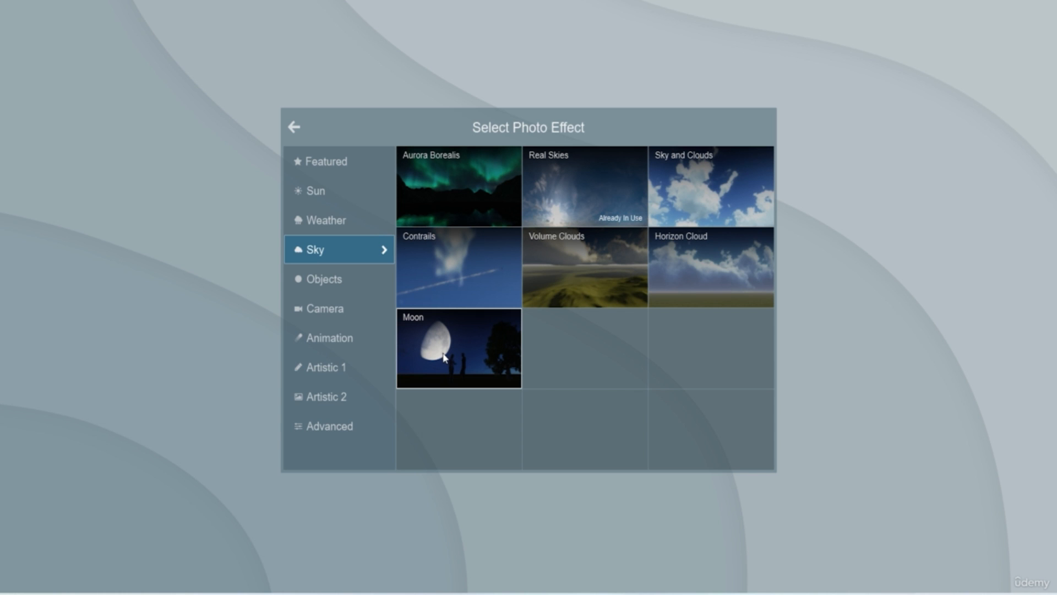
click(356, 161)
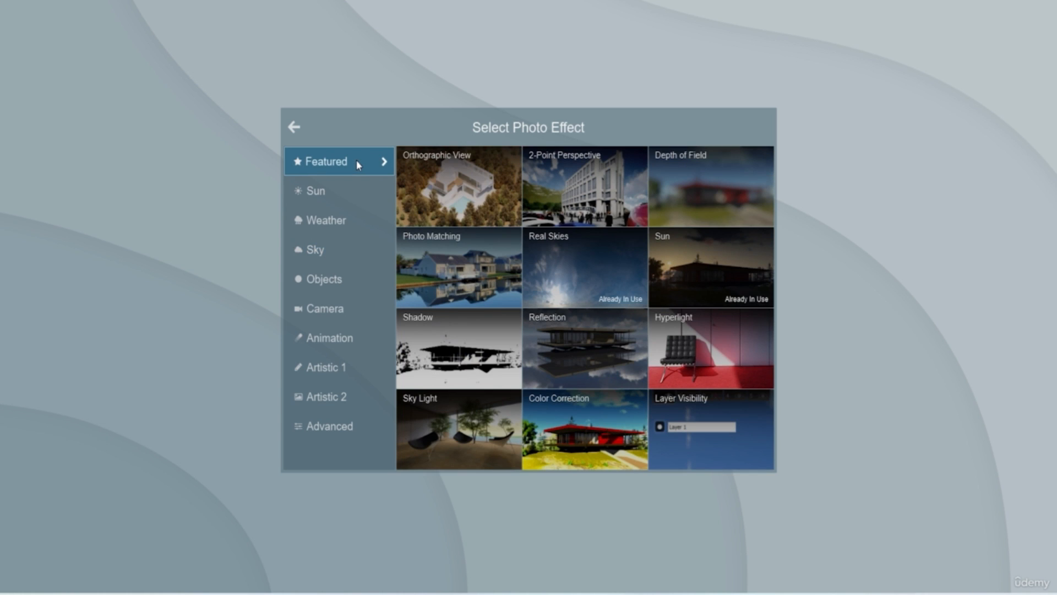
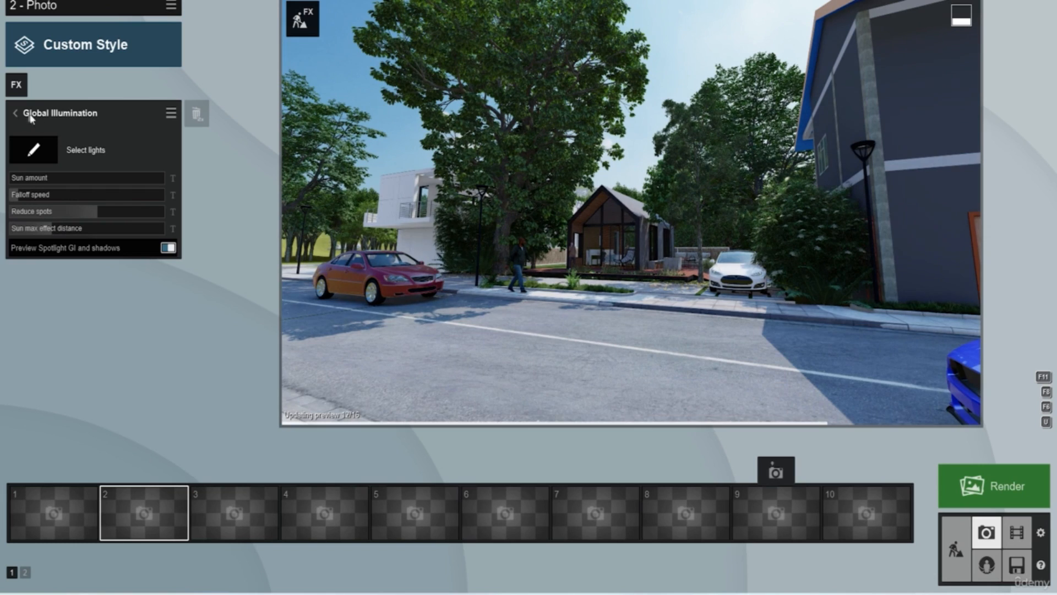
click(17, 113)
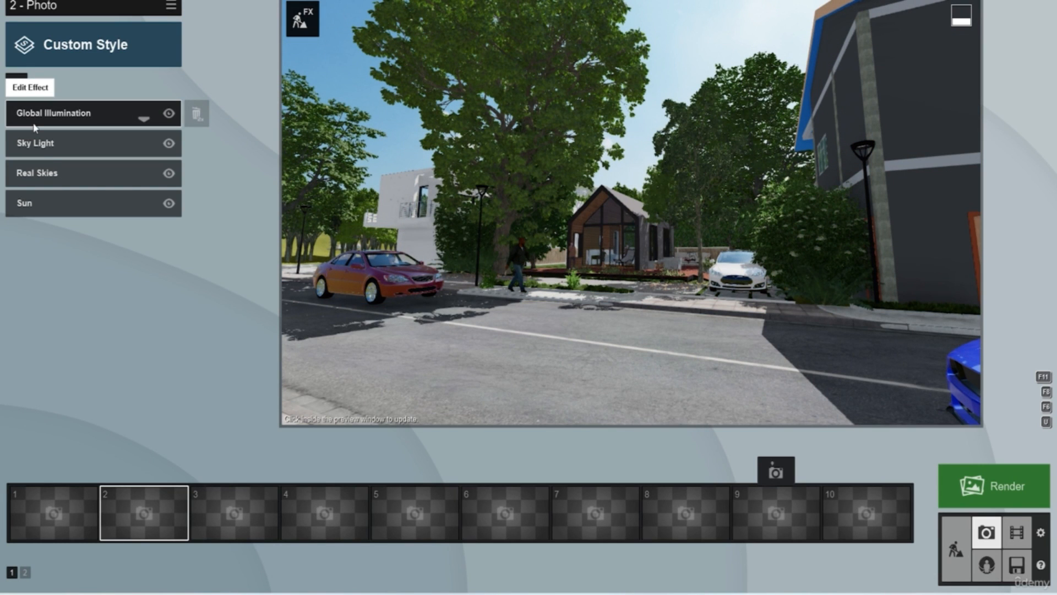
Add the Artistic 2 Bleach effect, reduce its amount to about a tenth of the range, update the preview and return to the effect list
click(19, 89)
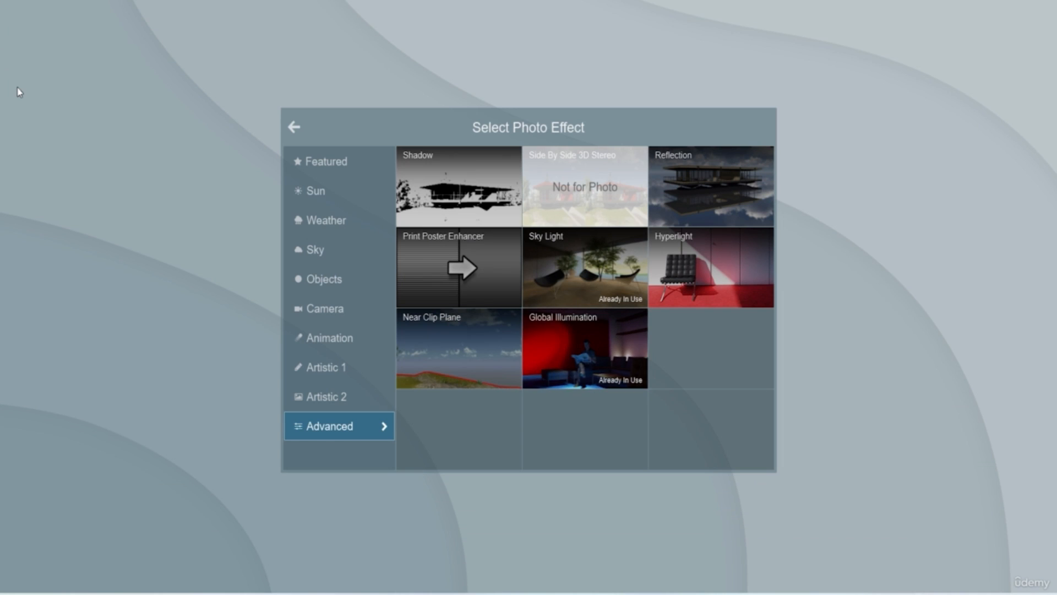
click(360, 397)
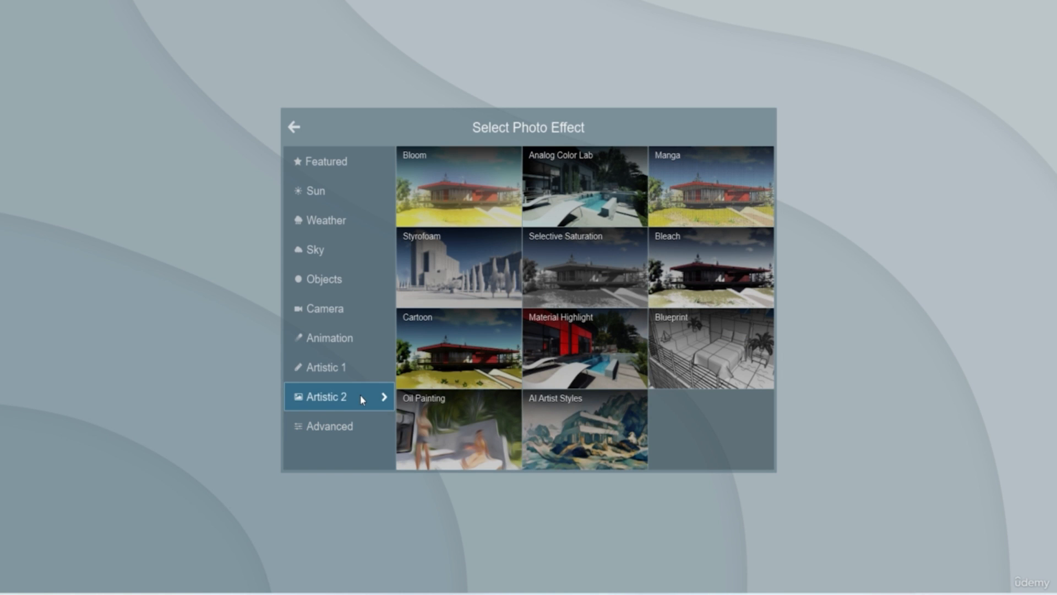
click(691, 275)
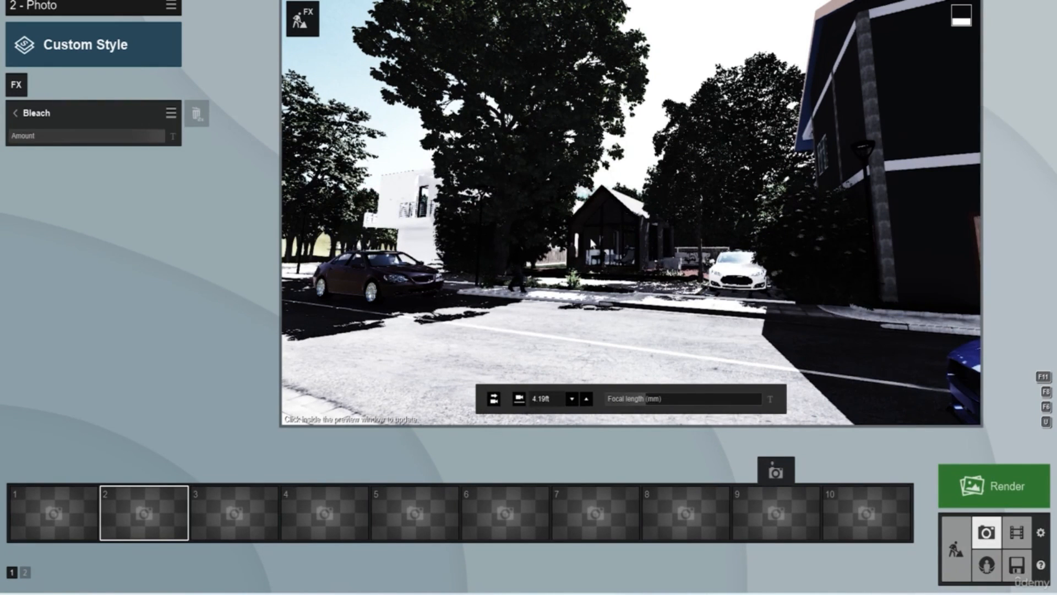
click(611, 210)
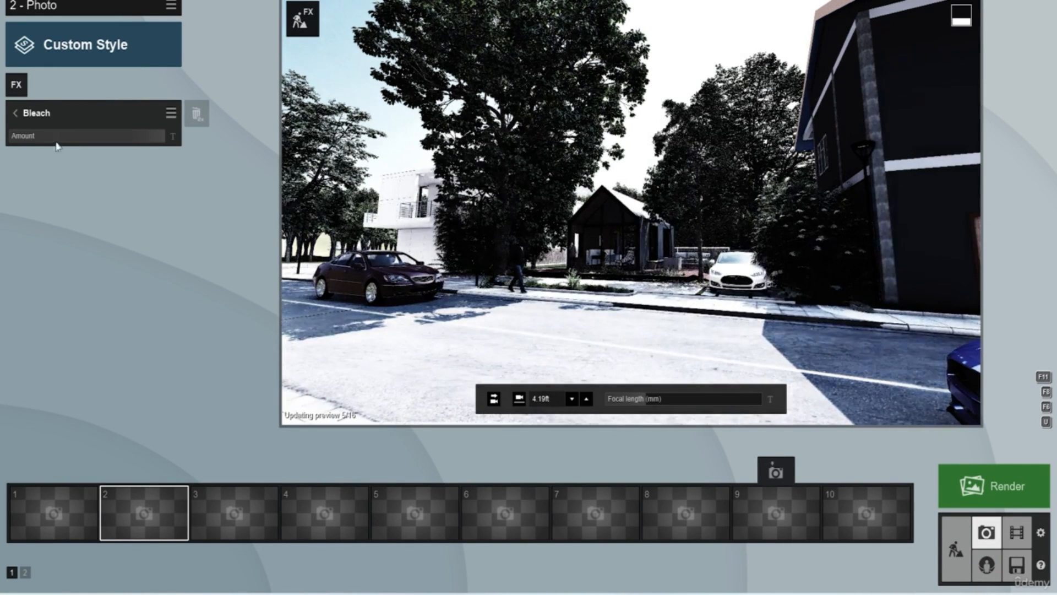
drag(163, 139, 27, 135)
click(772, 251)
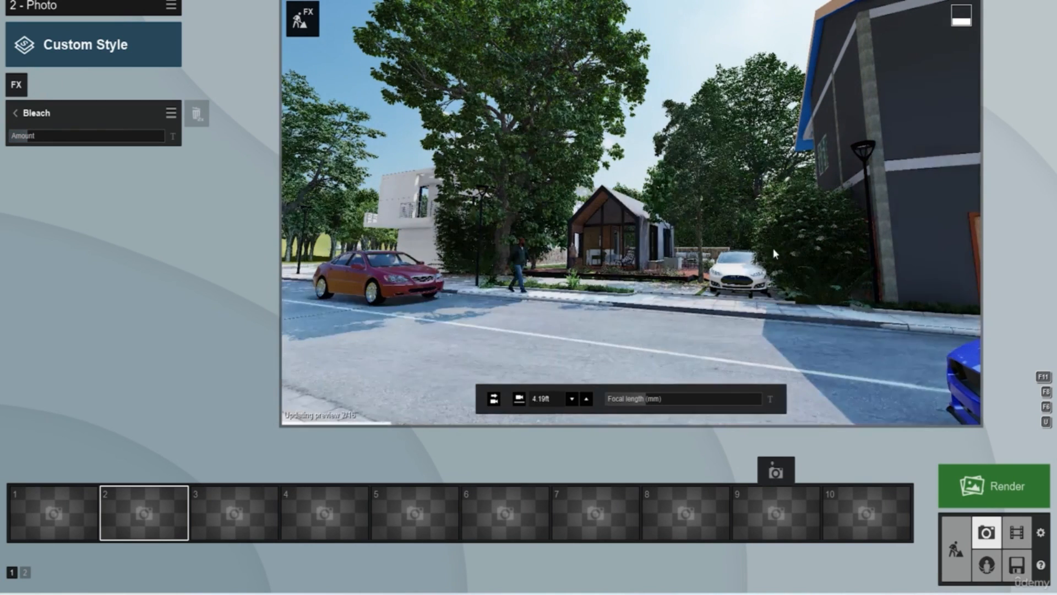
click(17, 115)
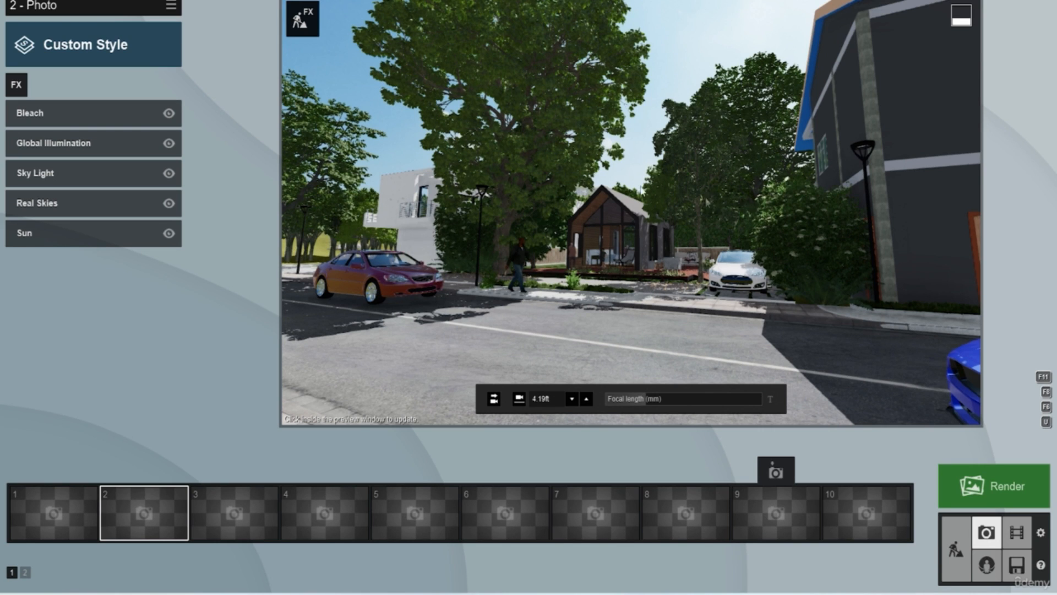
Add the Artistic 1 Noise effect, preview an intensity of 0.8, reduce it to about a third and return to the effect list
click(16, 86)
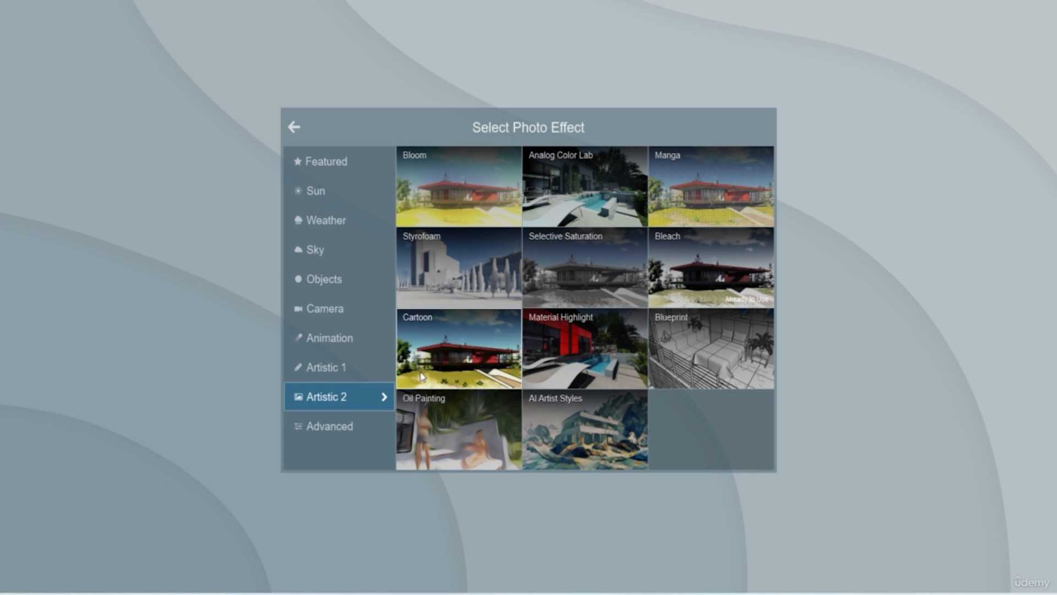
click(339, 365)
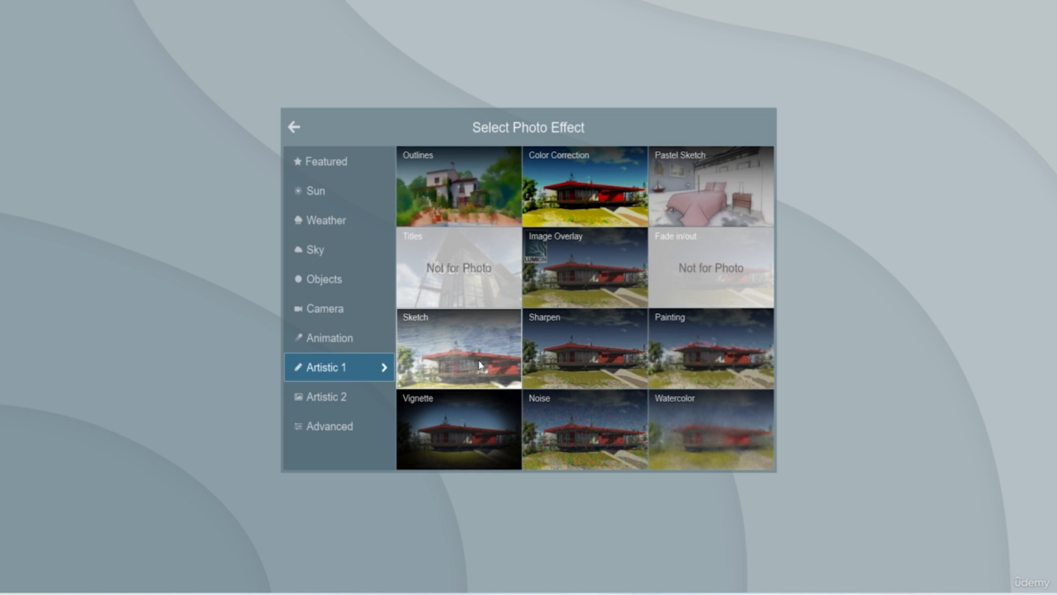
click(612, 438)
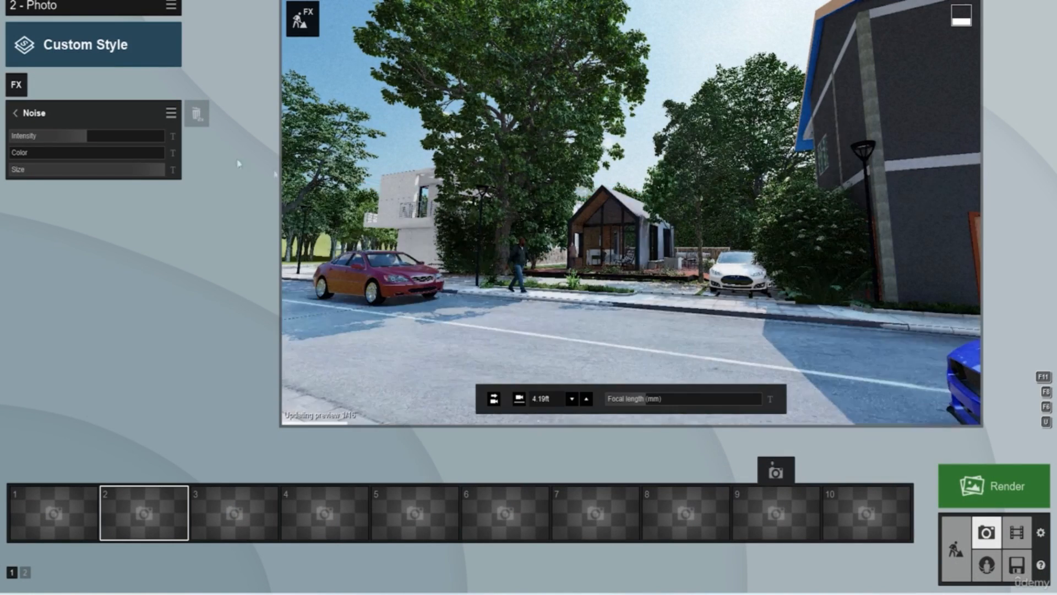
mouse_move(87, 133)
drag(91, 138, 139, 131)
click(650, 204)
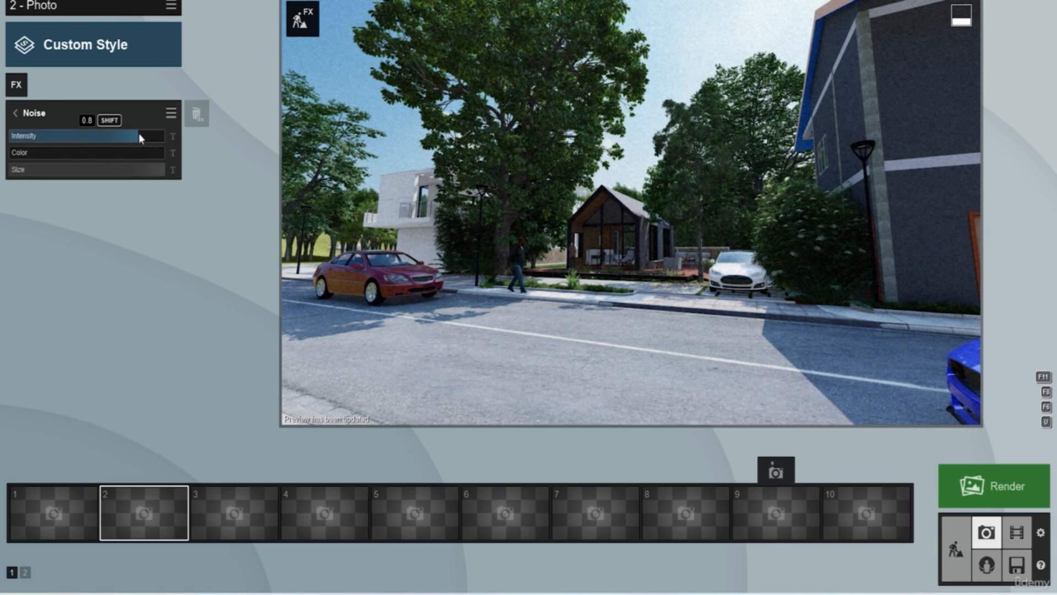
drag(140, 135, 54, 132)
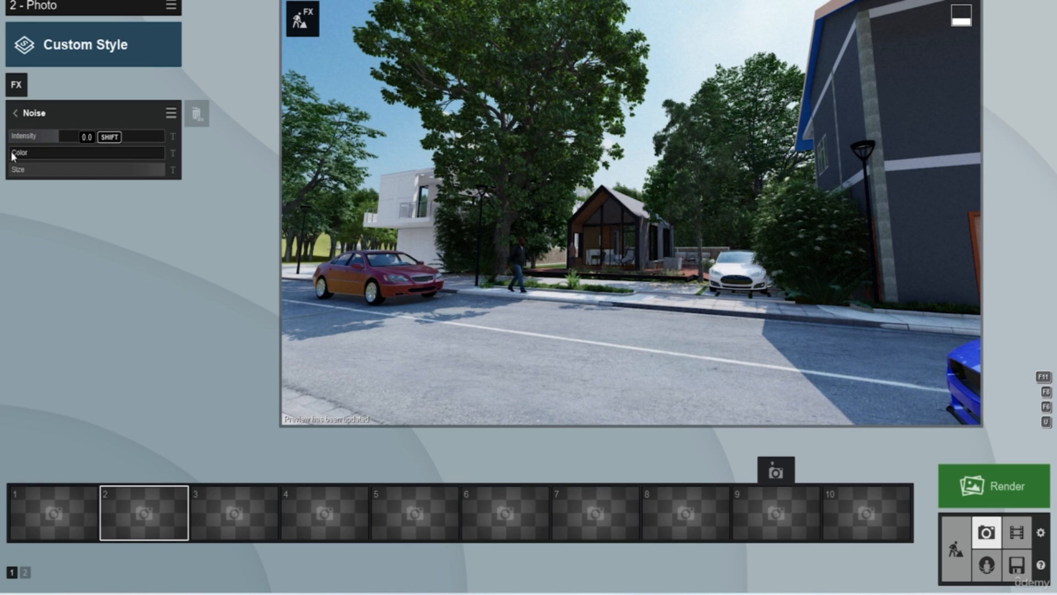
click(15, 114)
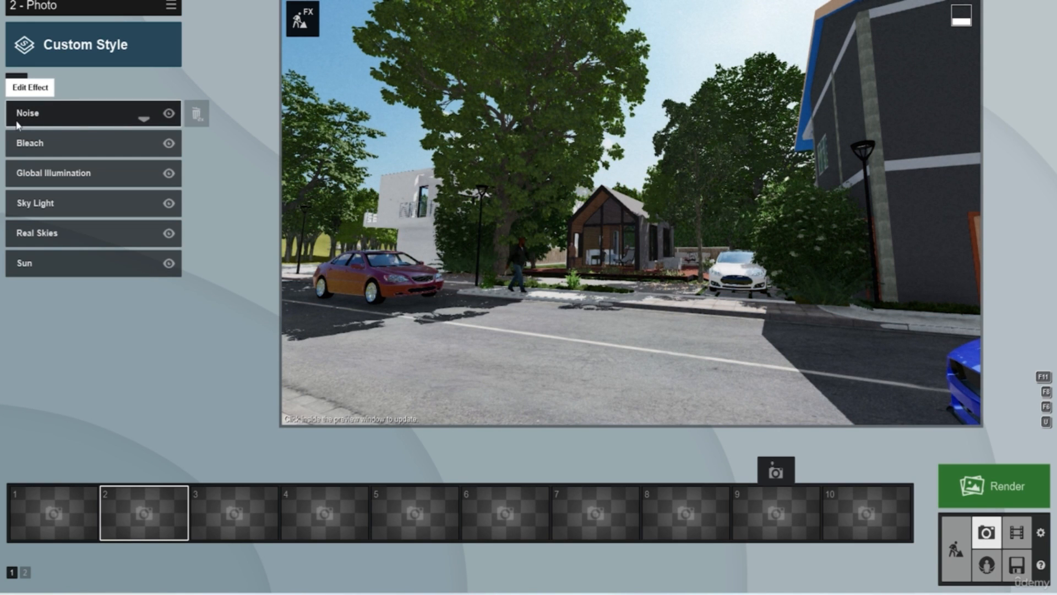
Add the featured Color Correction effect with slightly higher temperature, slightly lower tint and vibrance at 0.5, and update the preview
click(22, 82)
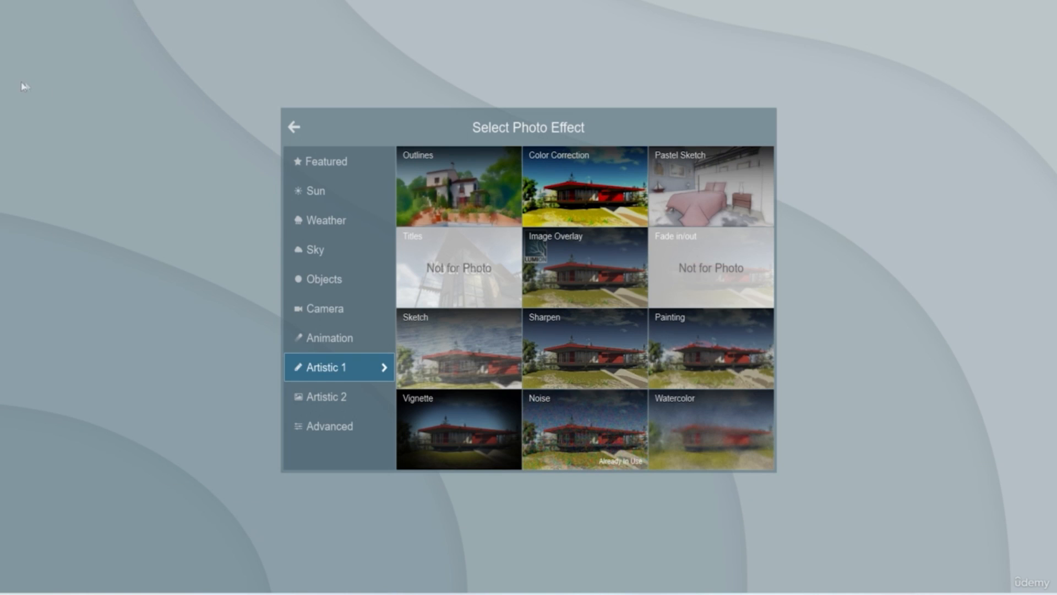
click(365, 170)
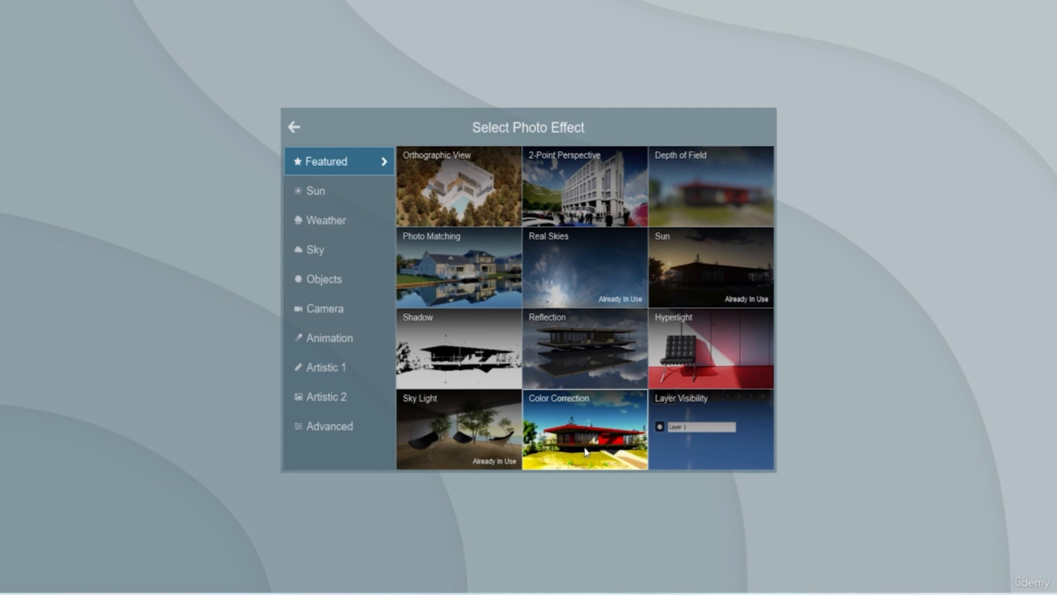
click(585, 429)
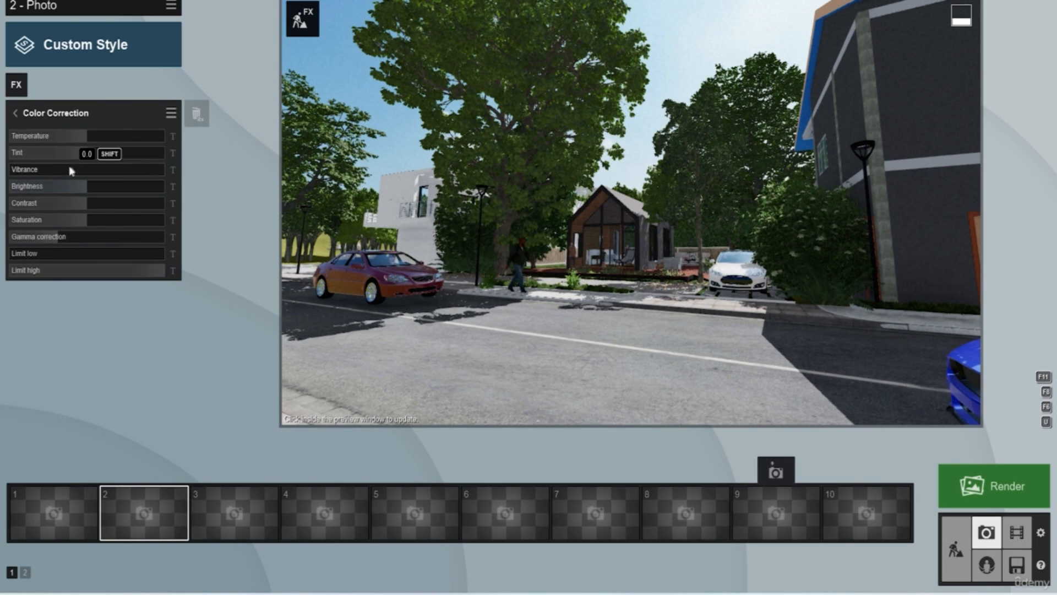
mouse_move(90, 142)
mouse_down()
mouse_move(167, 138)
mouse_move(97, 136)
mouse_move(88, 153)
mouse_move(127, 155)
mouse_move(82, 154)
mouse_up()
drag(11, 169, 42, 169)
click(577, 210)
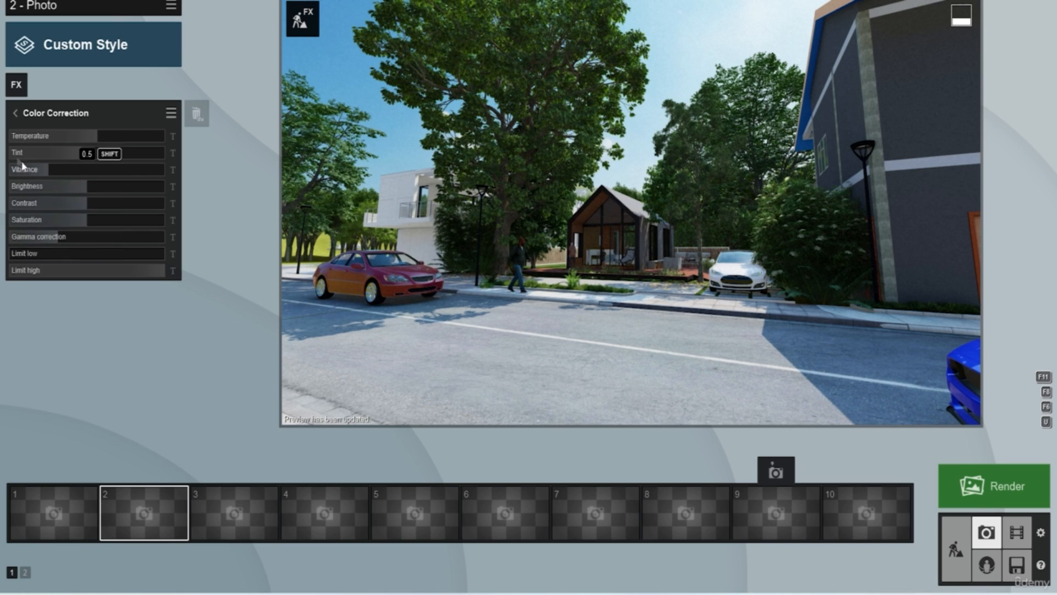
Lower the Color Correction brightness slightly, set the vibrance to 0.3 and update the preview
mouse_move(688, 274)
drag(86, 184, 85, 184)
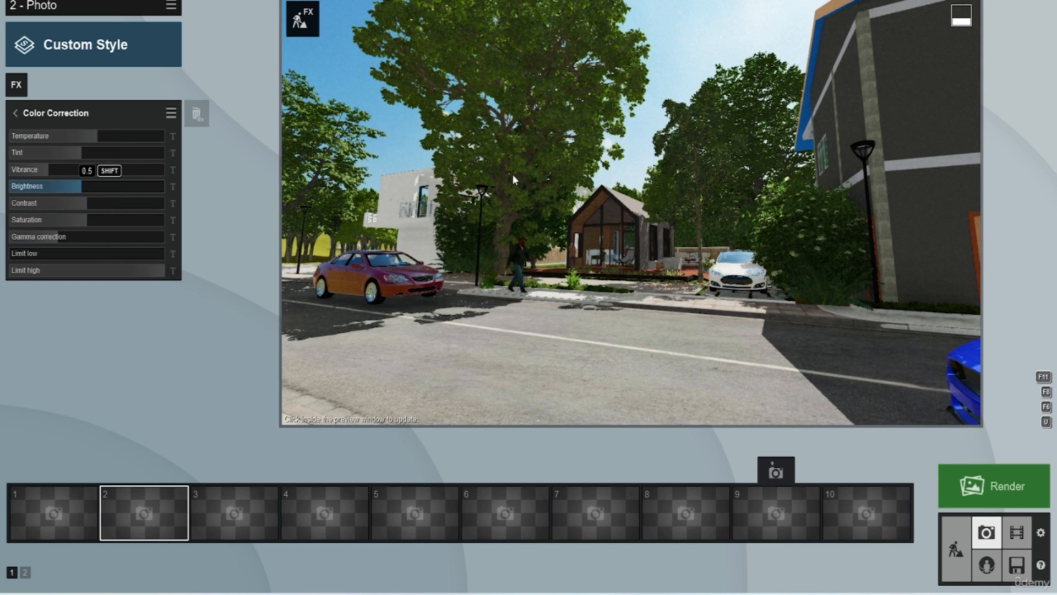
drag(55, 169, 33, 169)
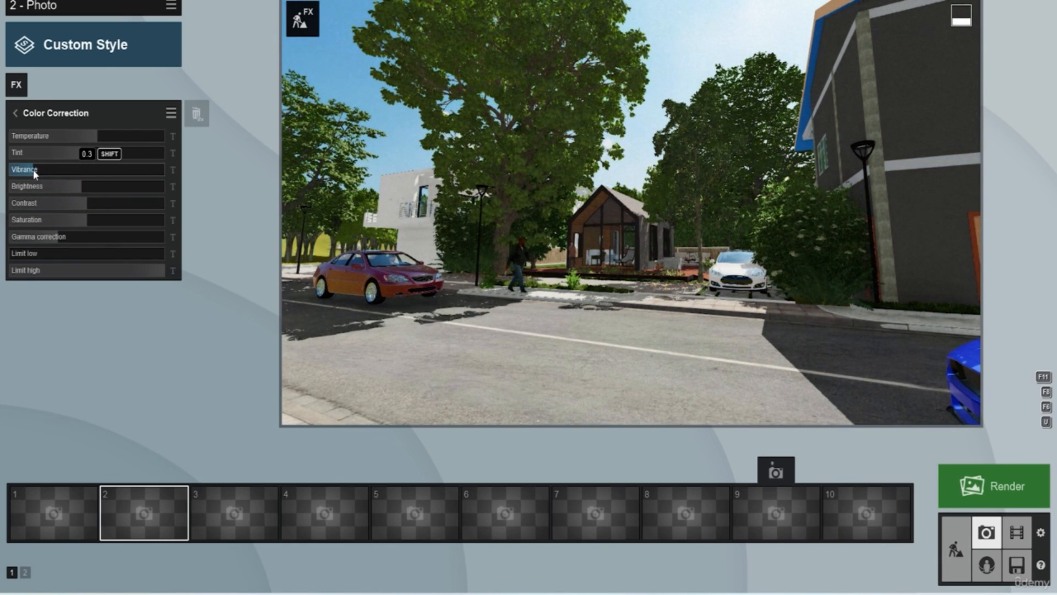
click(634, 216)
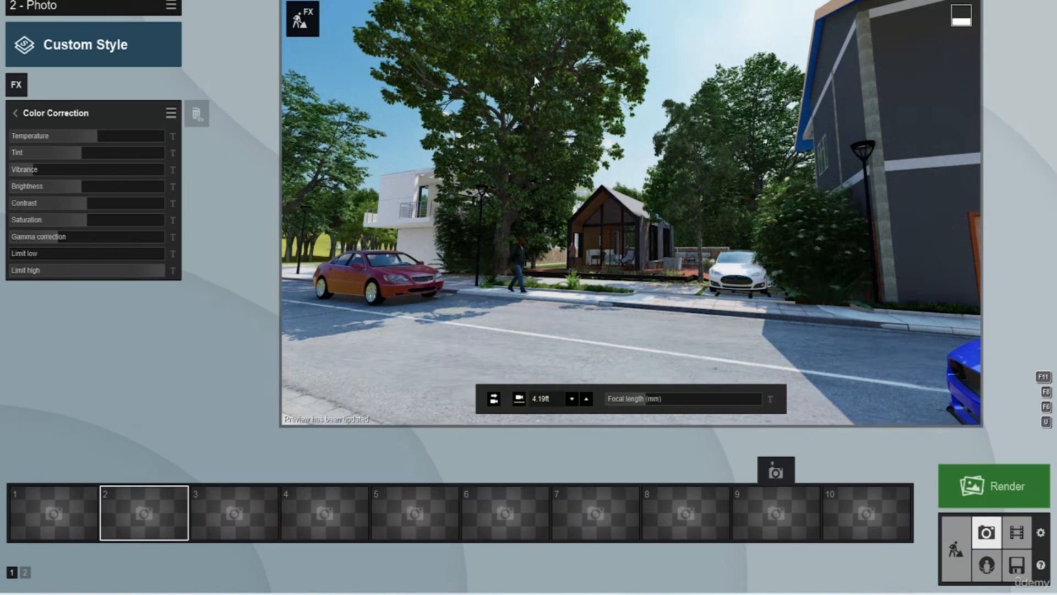
Turn the camera to show more of the blue car and dark building, store it as photo 2 and update the preview
right_drag(532, 108, 645, 240)
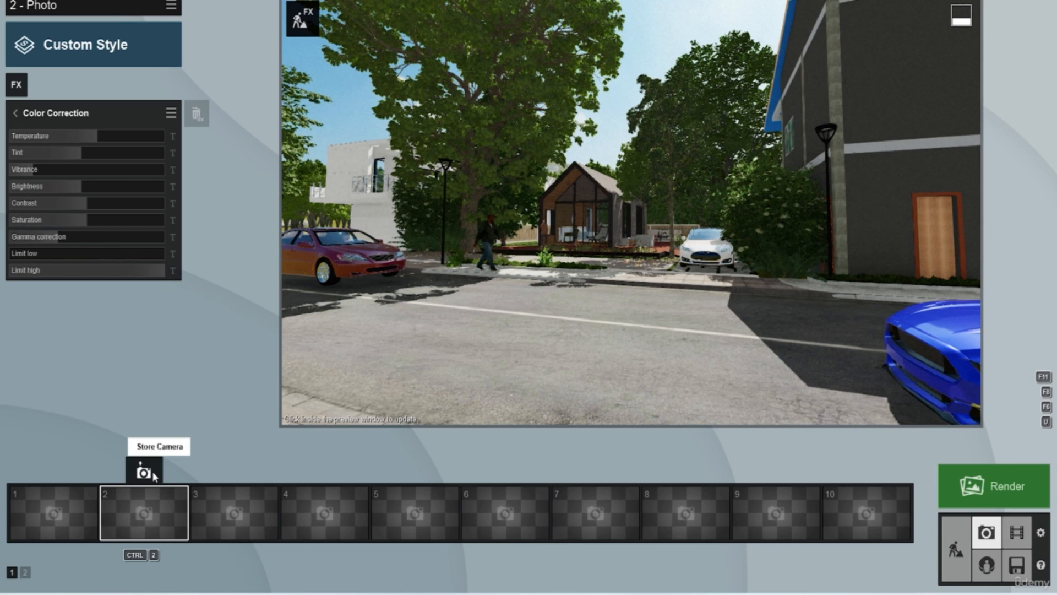
click(154, 475)
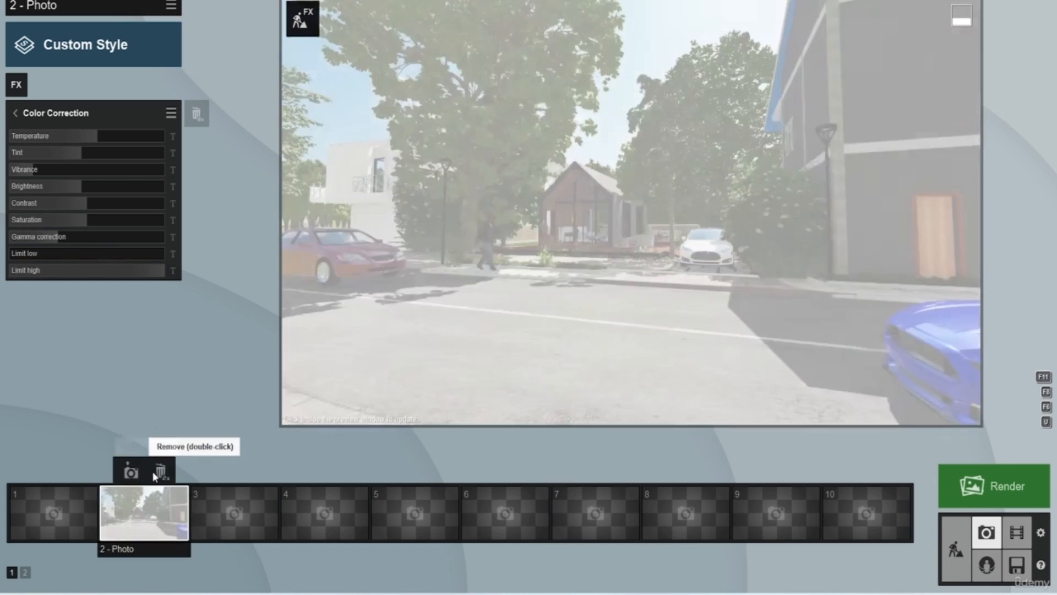
click(626, 198)
Add the Artistic 2 Analog Color Lab effect and raise its style to roughly 80% of the range
click(9, 87)
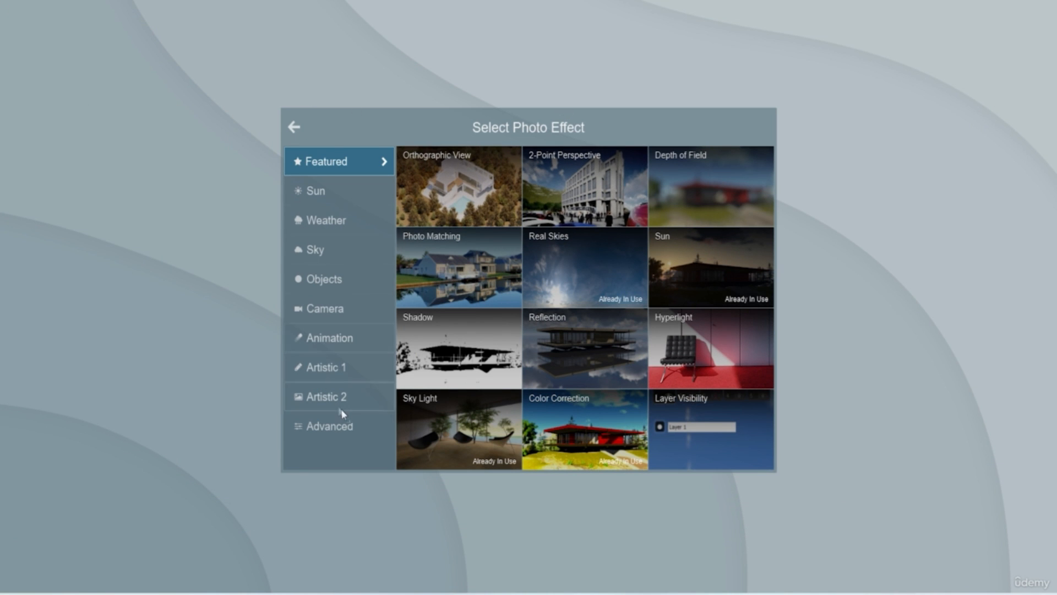
click(350, 397)
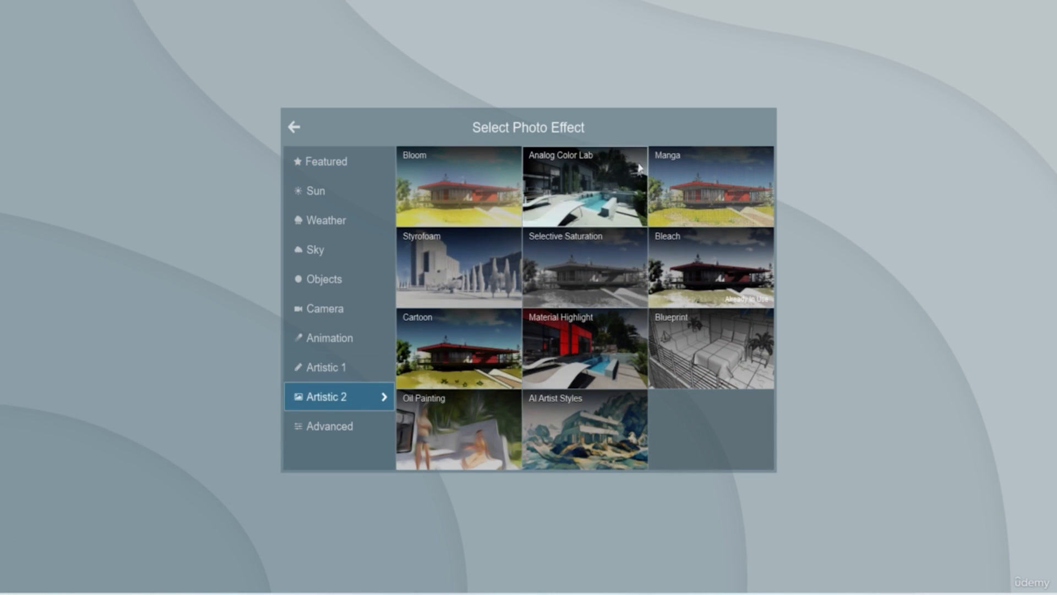
click(595, 195)
drag(12, 136, 137, 152)
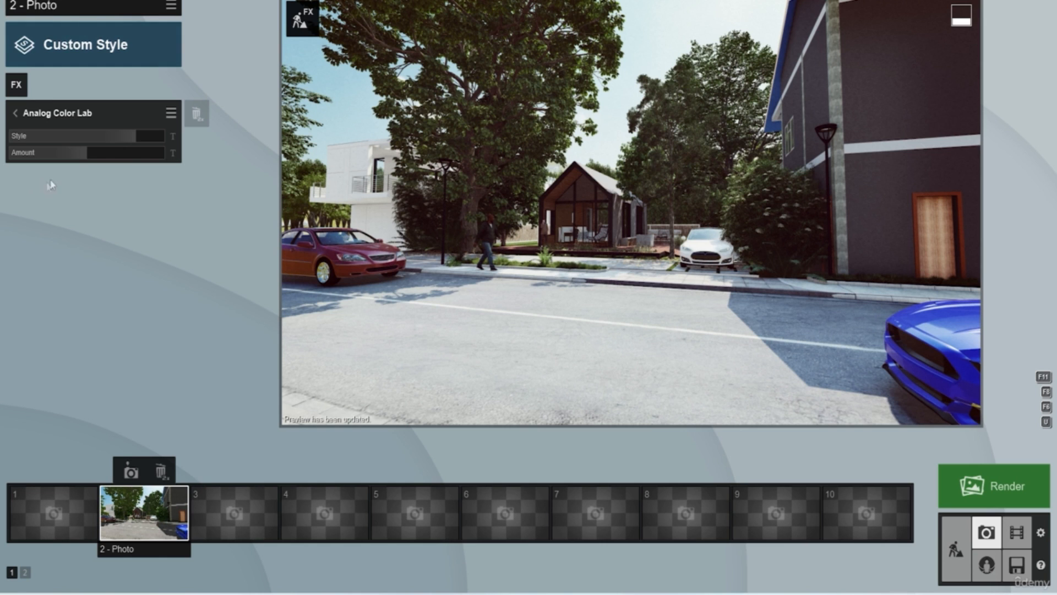
Lower the Analog Color Lab amount to 0.4 and update the preview
drag(90, 161, 44, 160)
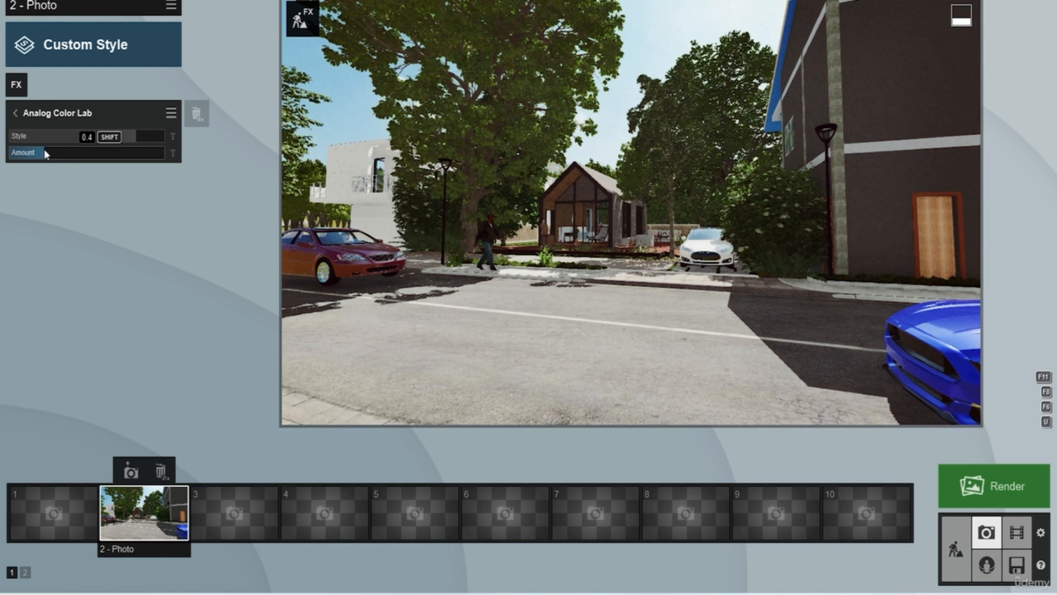
click(642, 301)
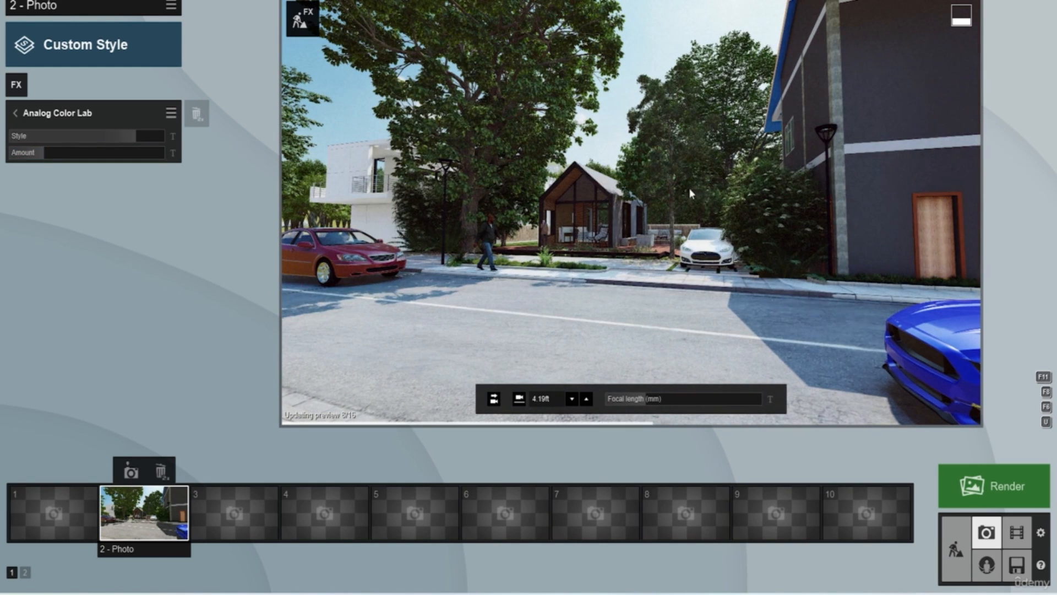
click(15, 115)
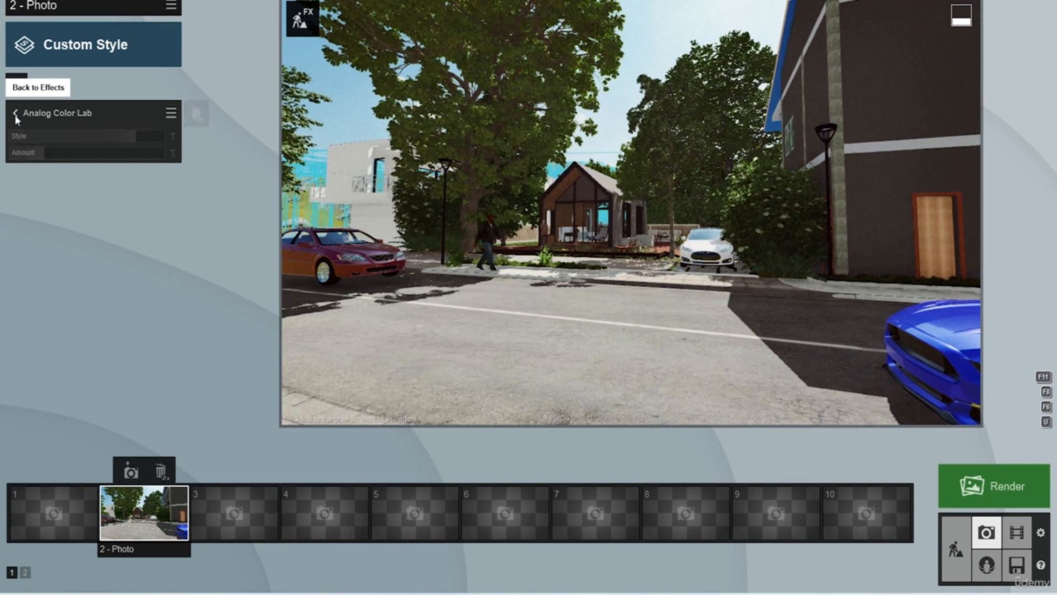
Add the Artistic 1 Sharpen effect and set its intensity to 1.0
click(23, 87)
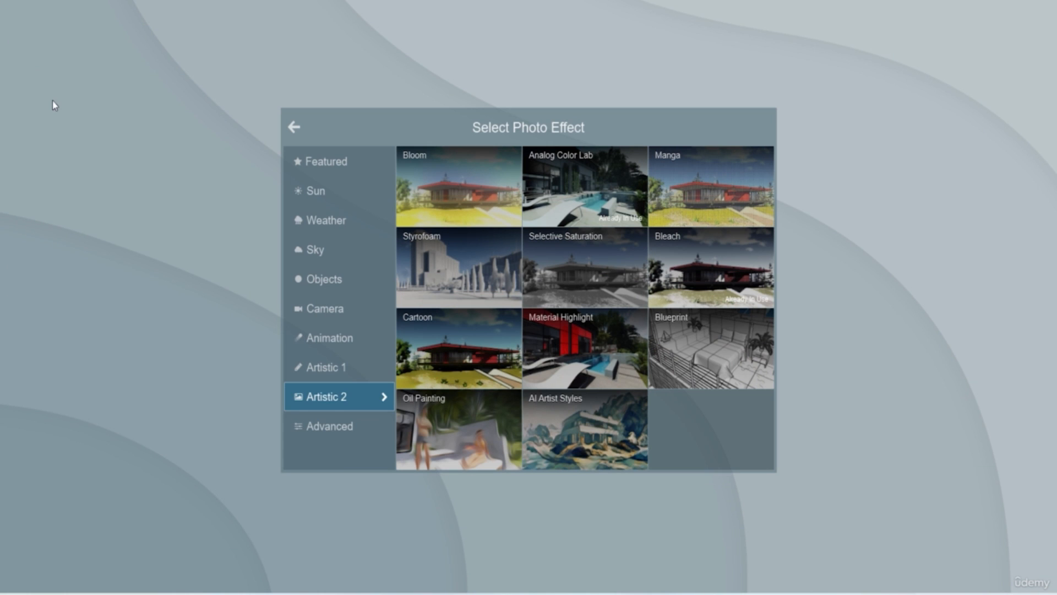
click(346, 368)
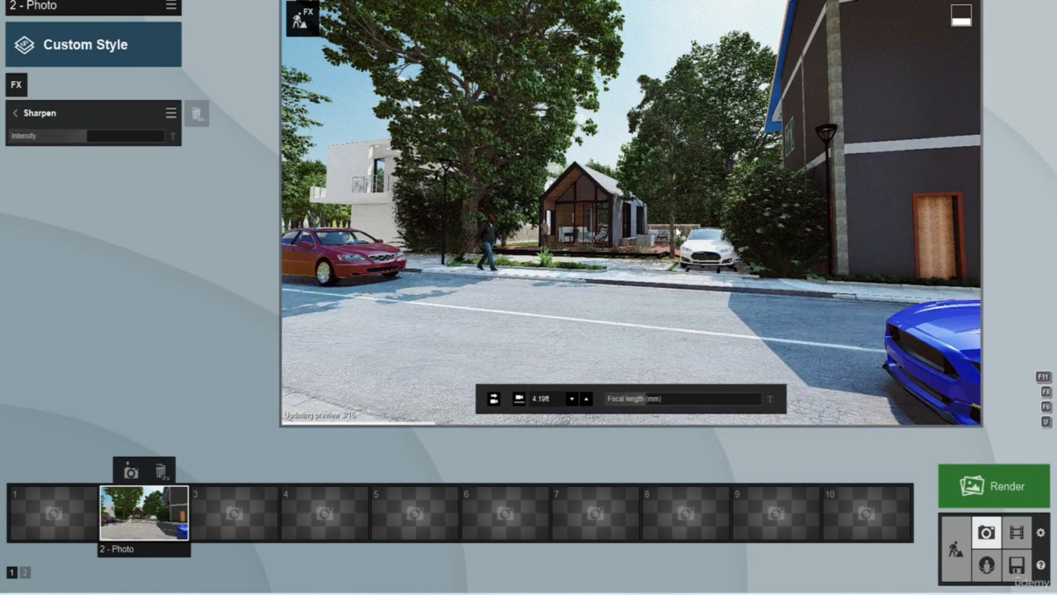
drag(99, 140, 104, 140)
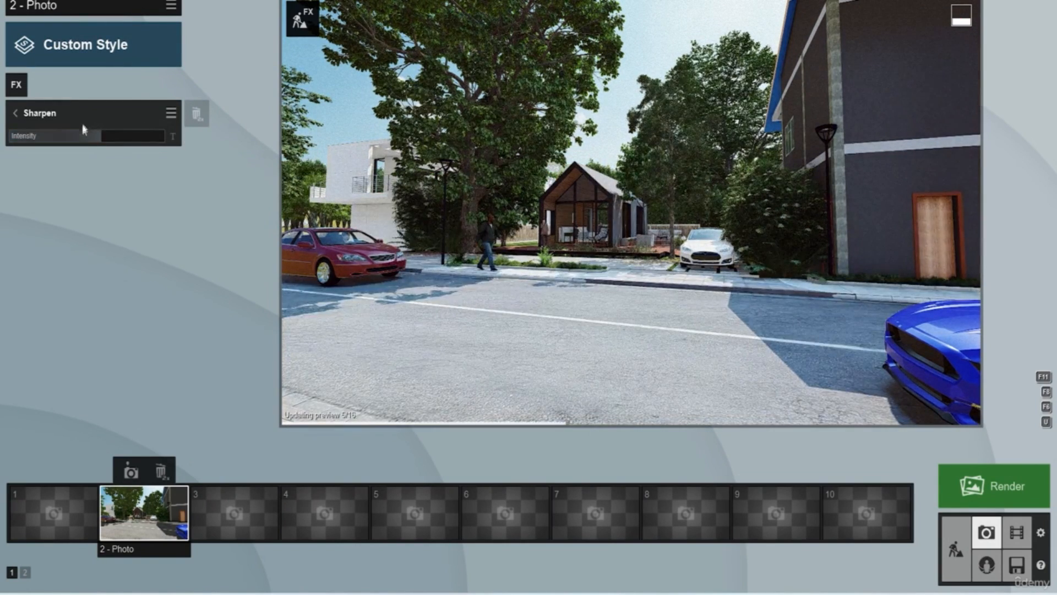
click(86, 136)
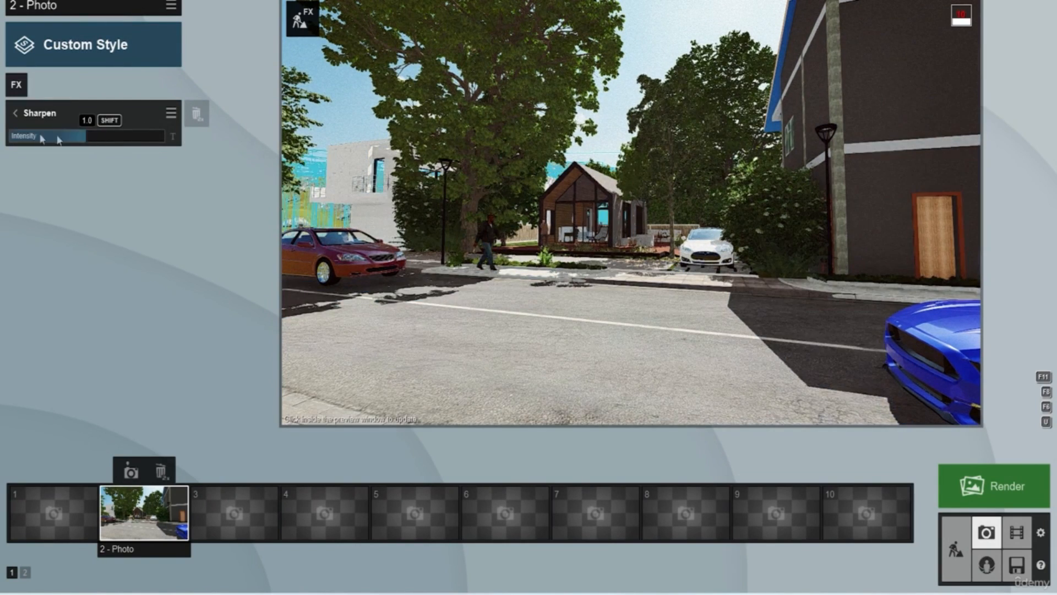
Return to the effects list and bring up the Camera category of photo effects
click(15, 114)
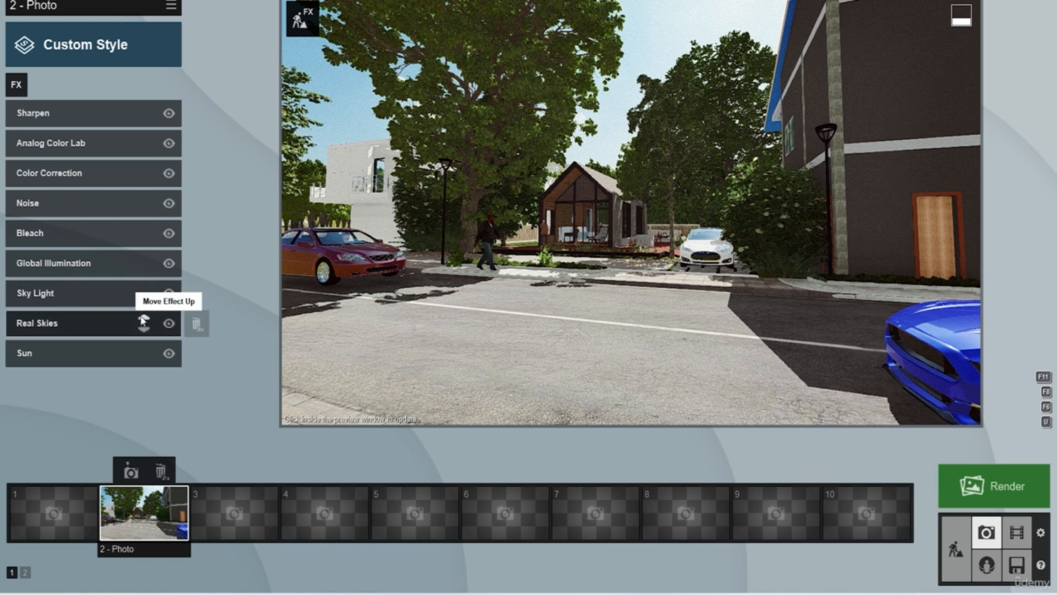
click(17, 86)
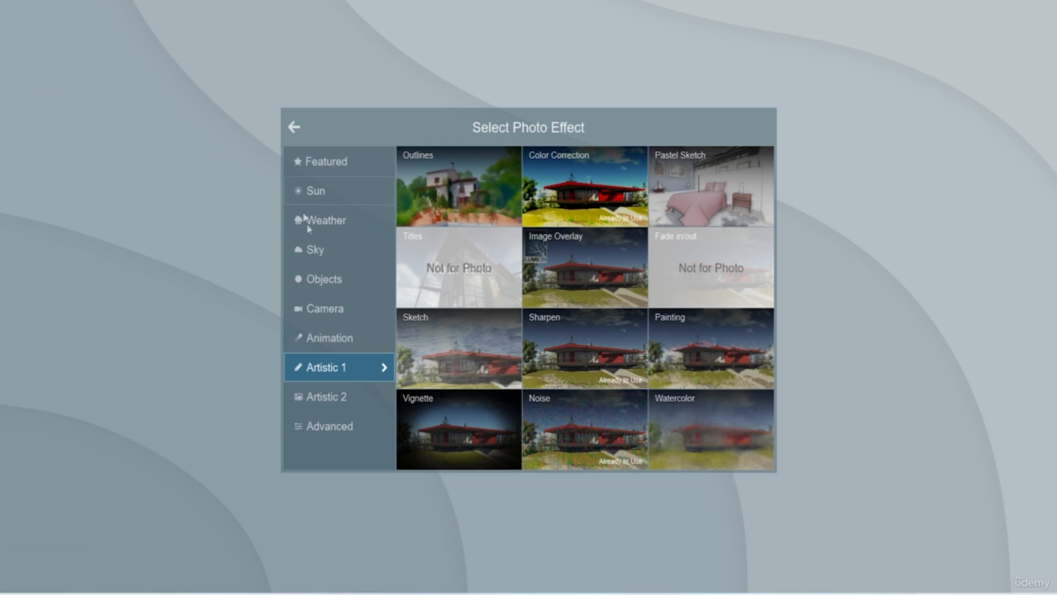
click(327, 312)
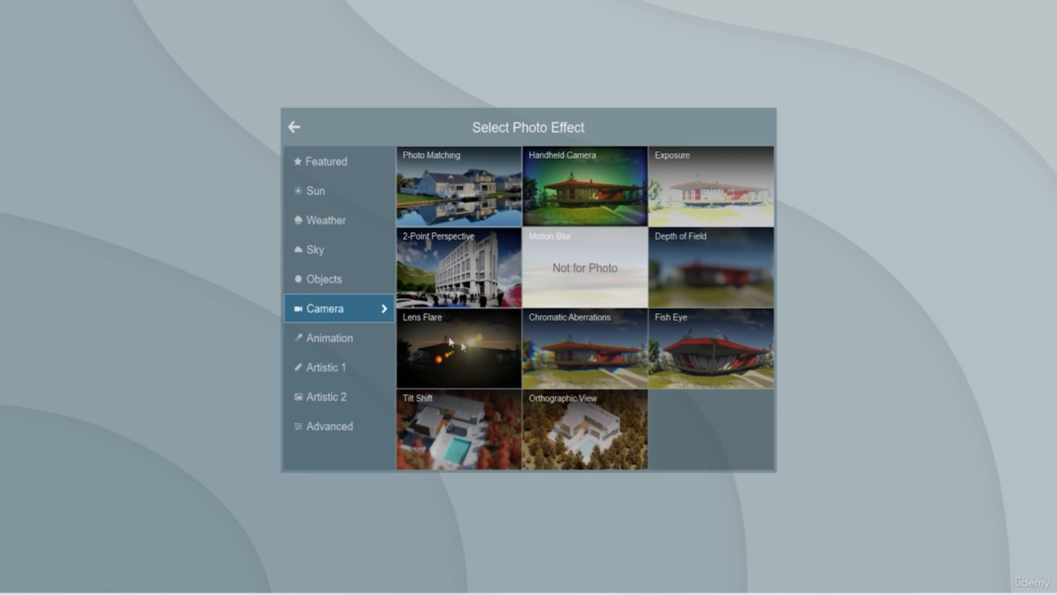
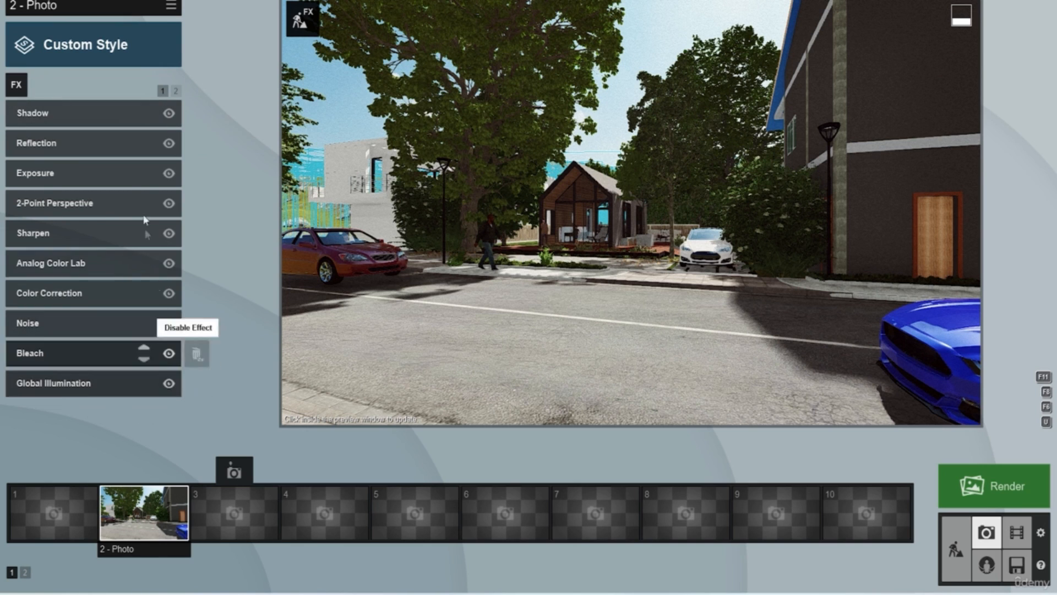
Review both pages of the custom style's effects and update the preview with all of them enabled
click(176, 91)
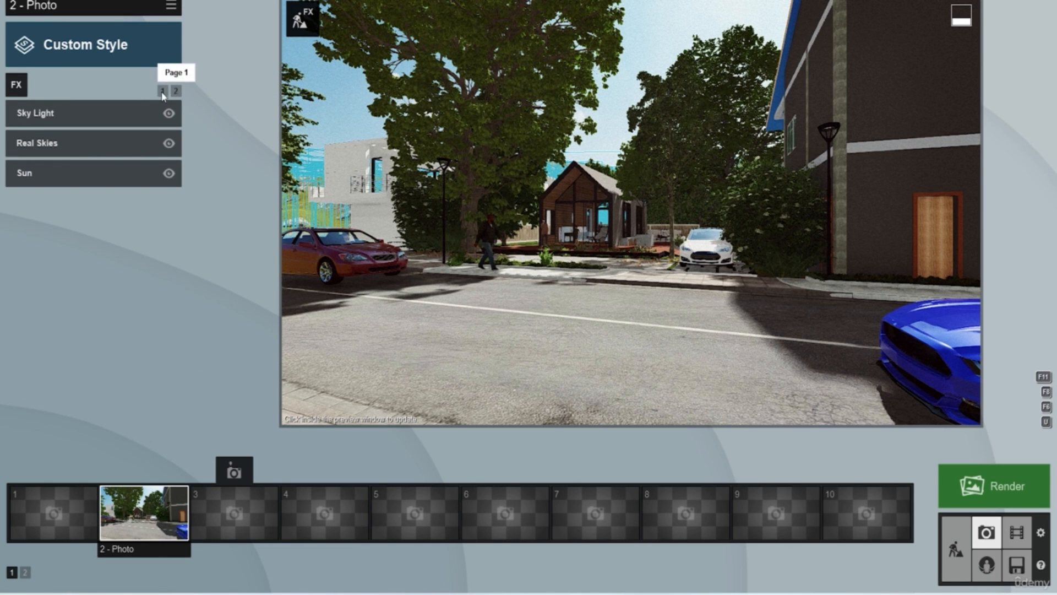
click(163, 91)
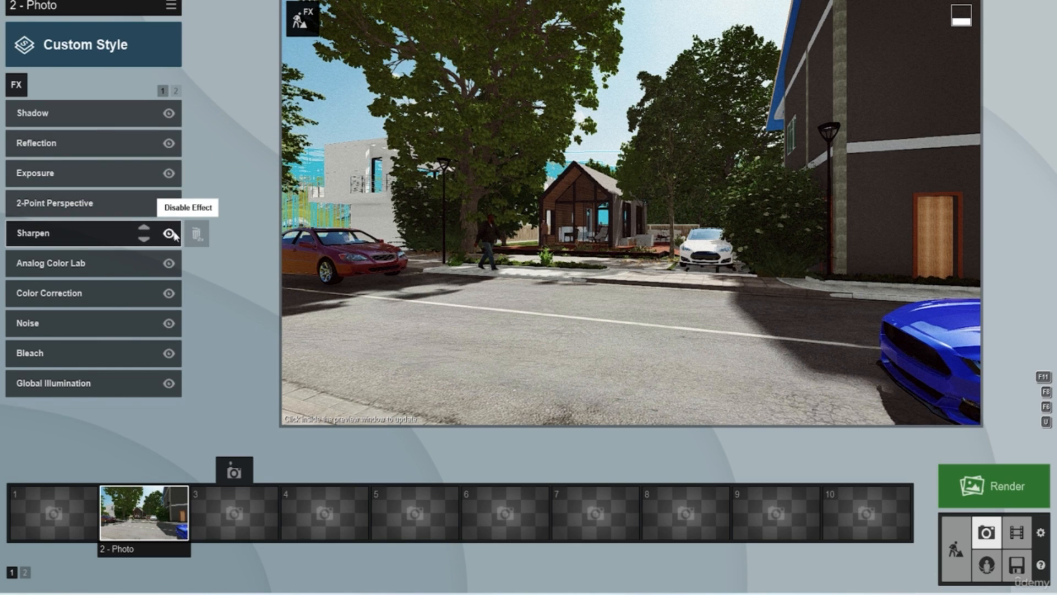
click(692, 191)
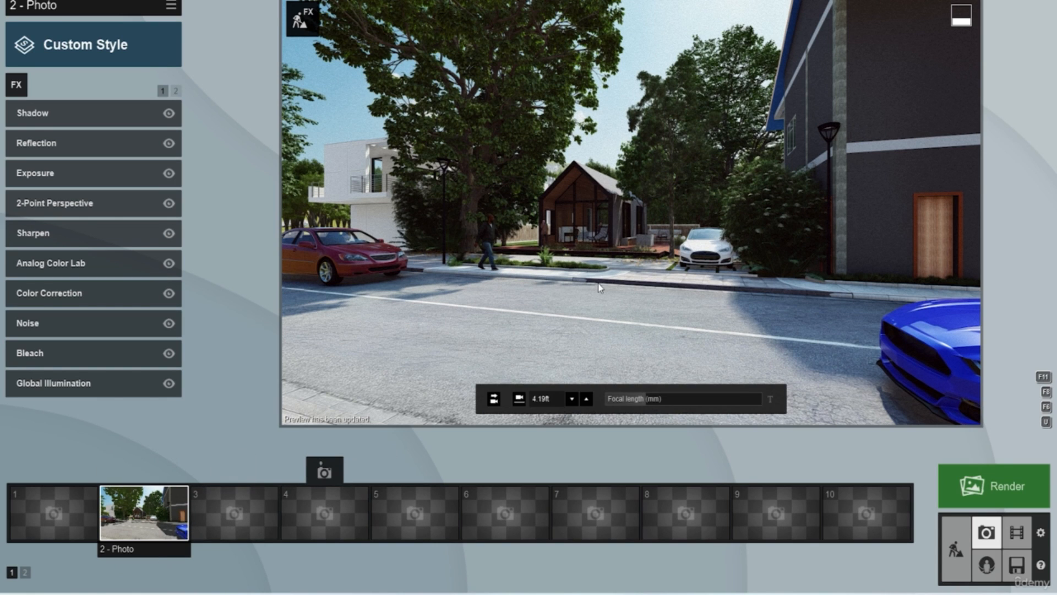
Render the current shot at Desktop size, 1920x1080, and save it as 1.jpg in the lumion save file folder
click(1004, 491)
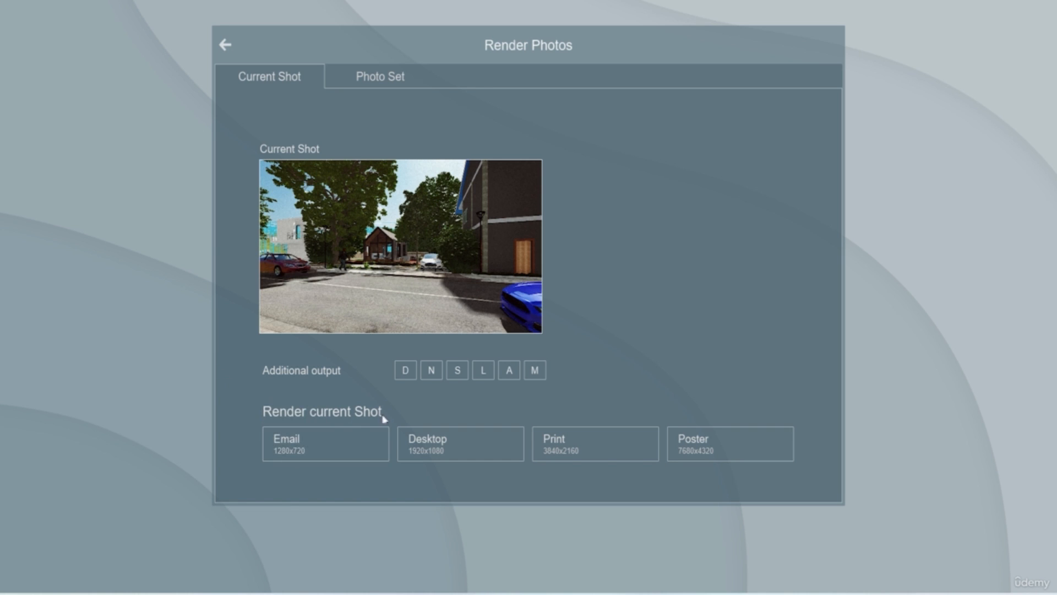
click(328, 433)
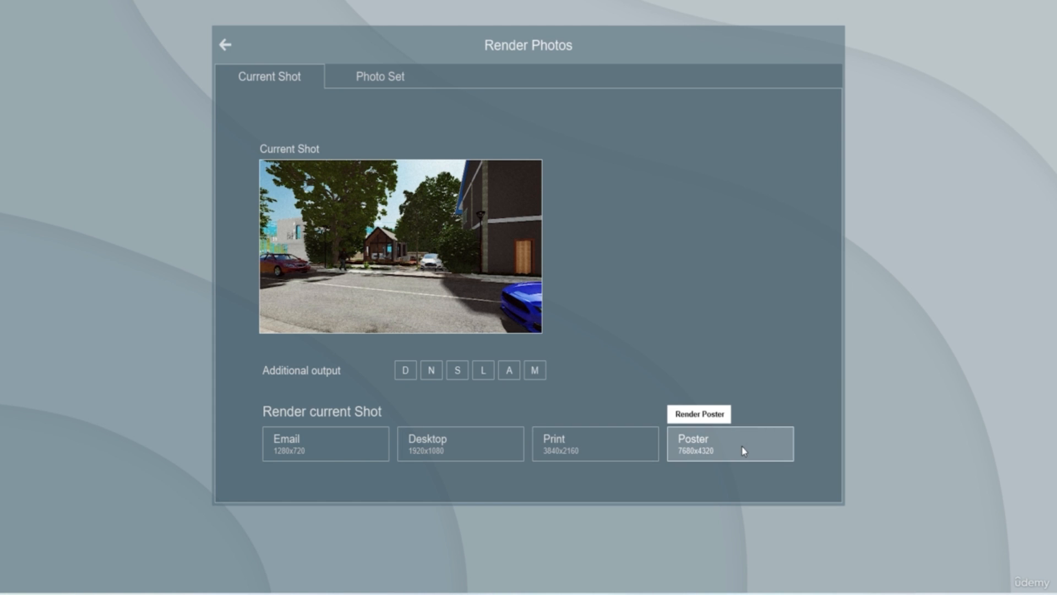
click(469, 445)
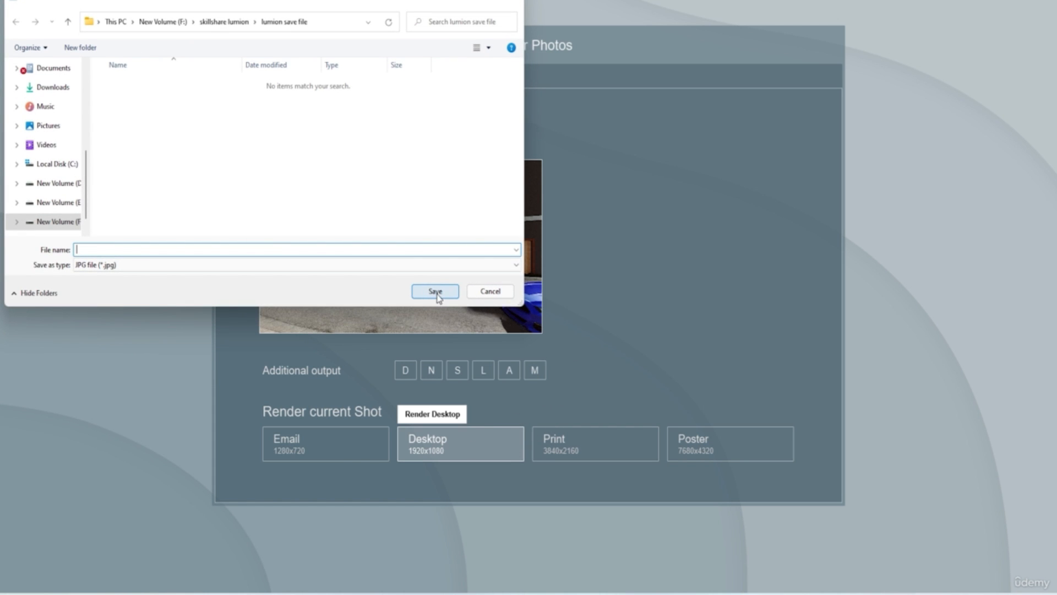
click(347, 249)
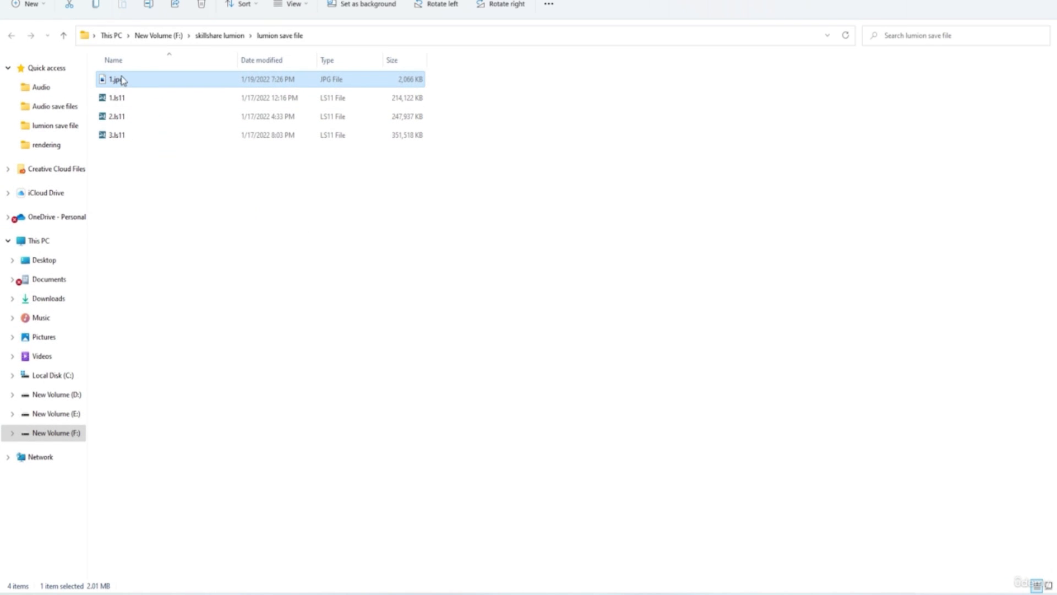
View the rendered image 1.jpg at full size, close it and return to the photo setup
double_click(122, 81)
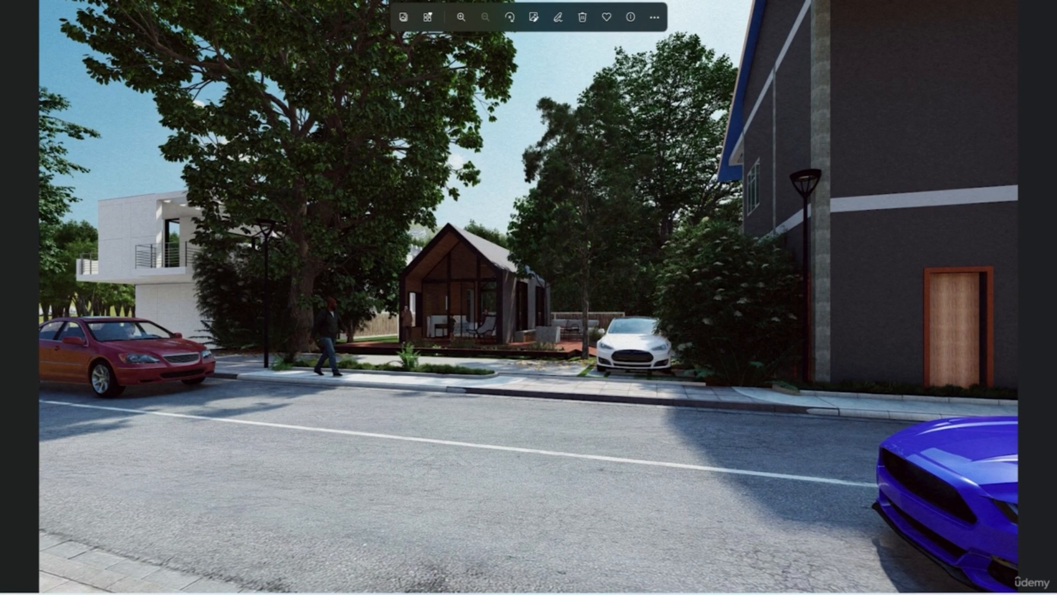
key(Escape)
click(976, 3)
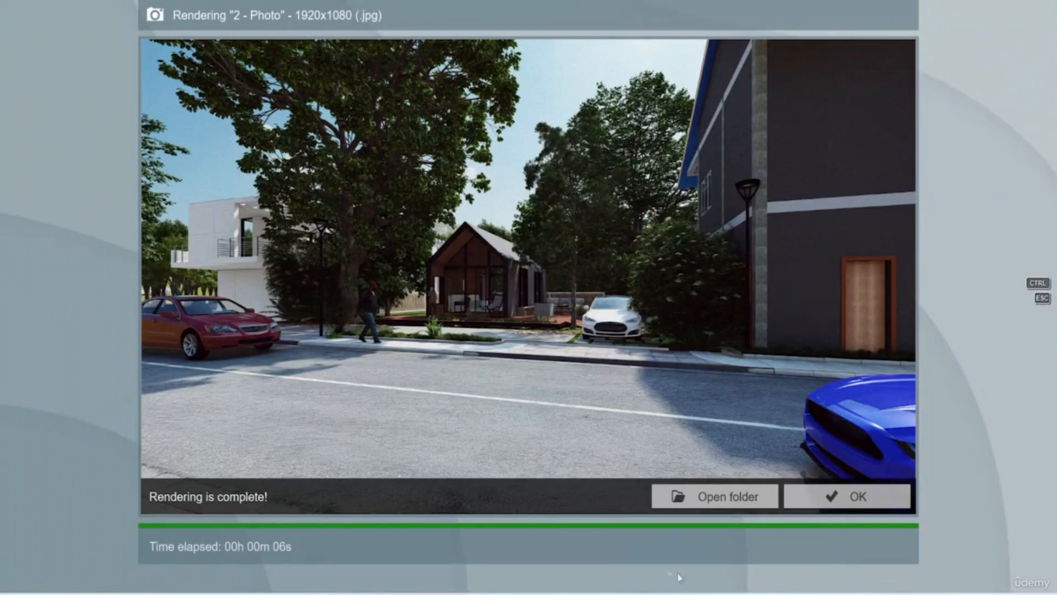
click(796, 502)
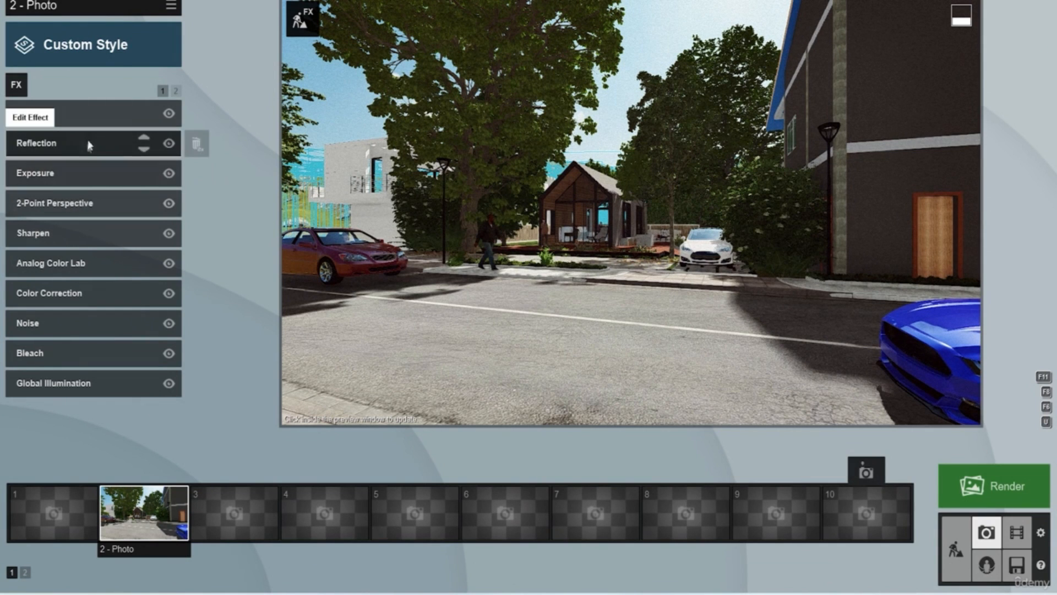
Change the Real Skies effect to the first sky in the Sunset category and update the preview
click(175, 91)
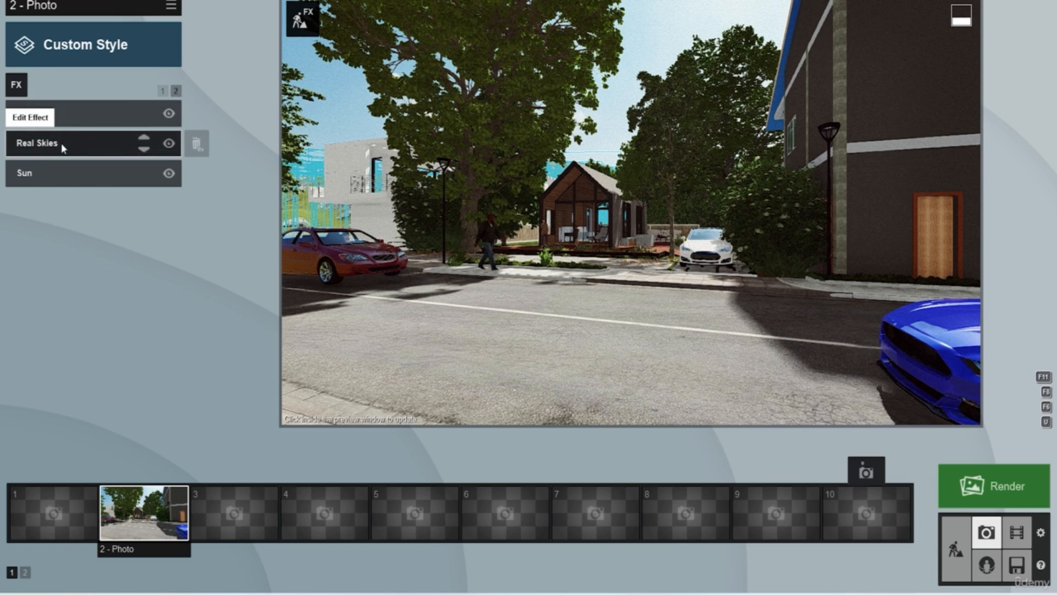
click(60, 143)
click(26, 147)
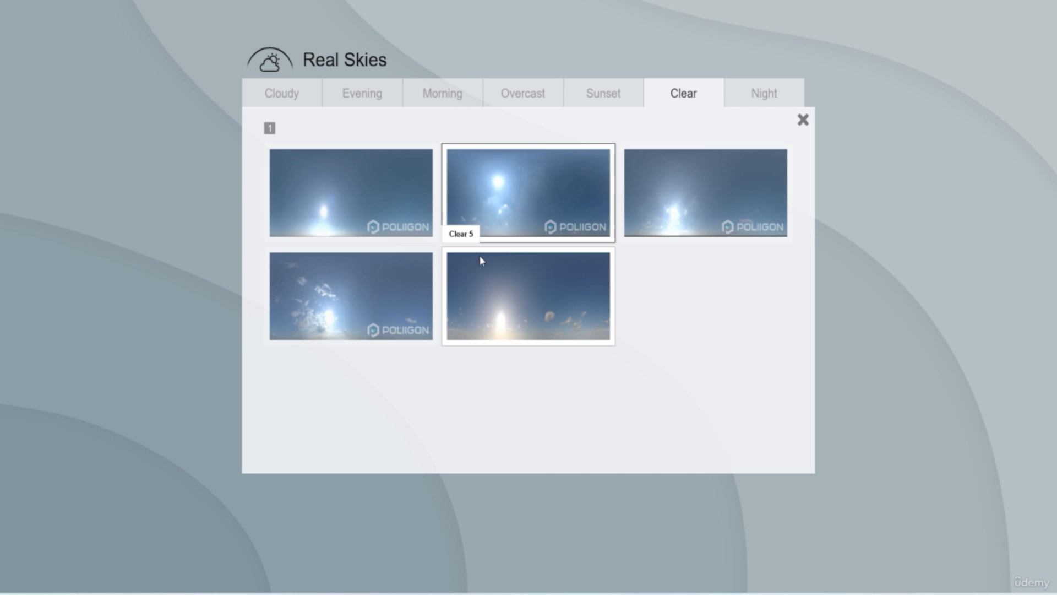
click(622, 100)
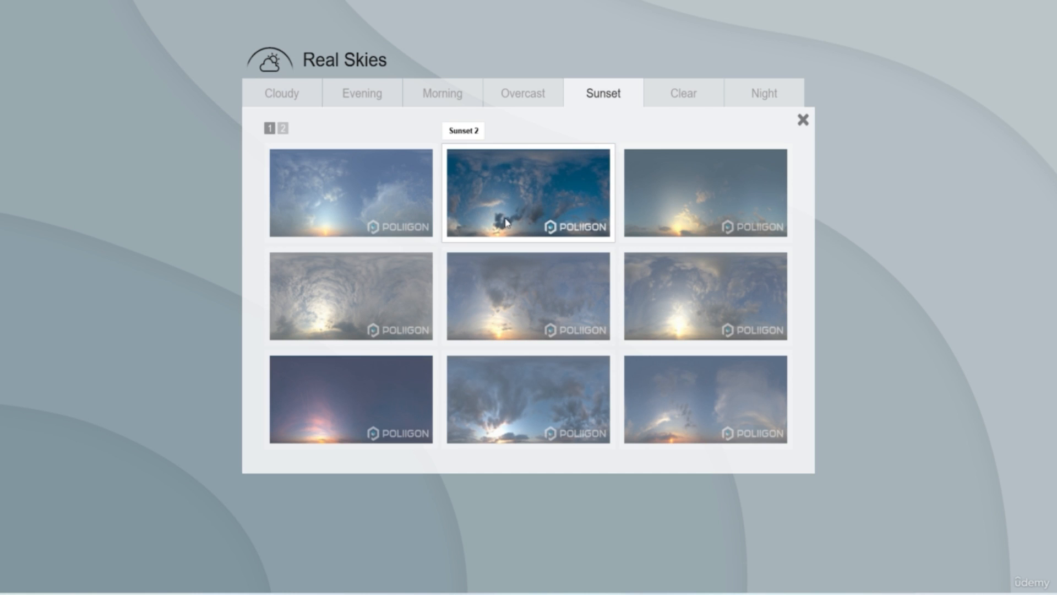
click(296, 185)
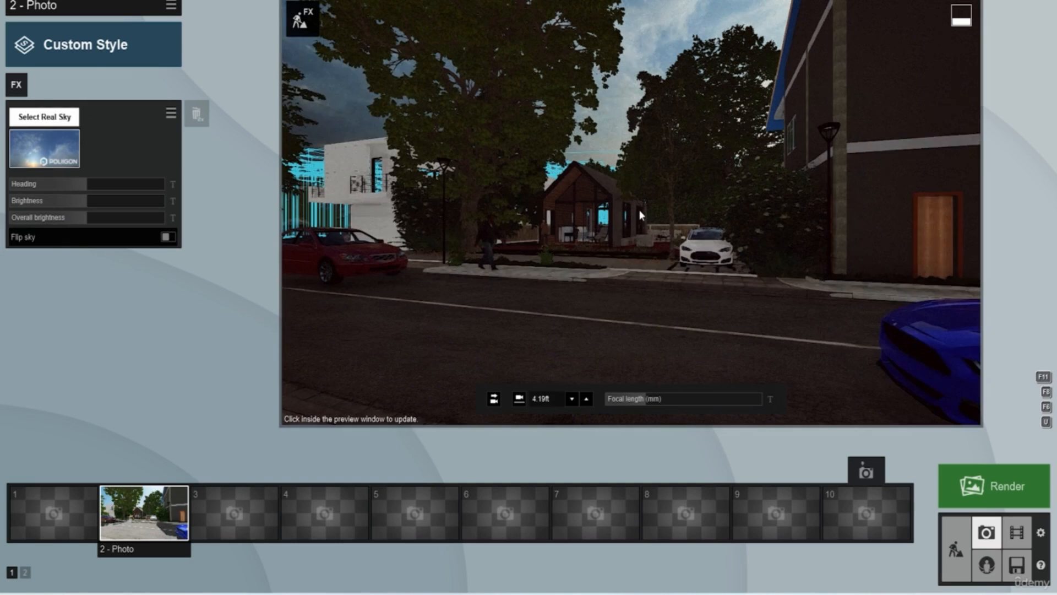
click(639, 210)
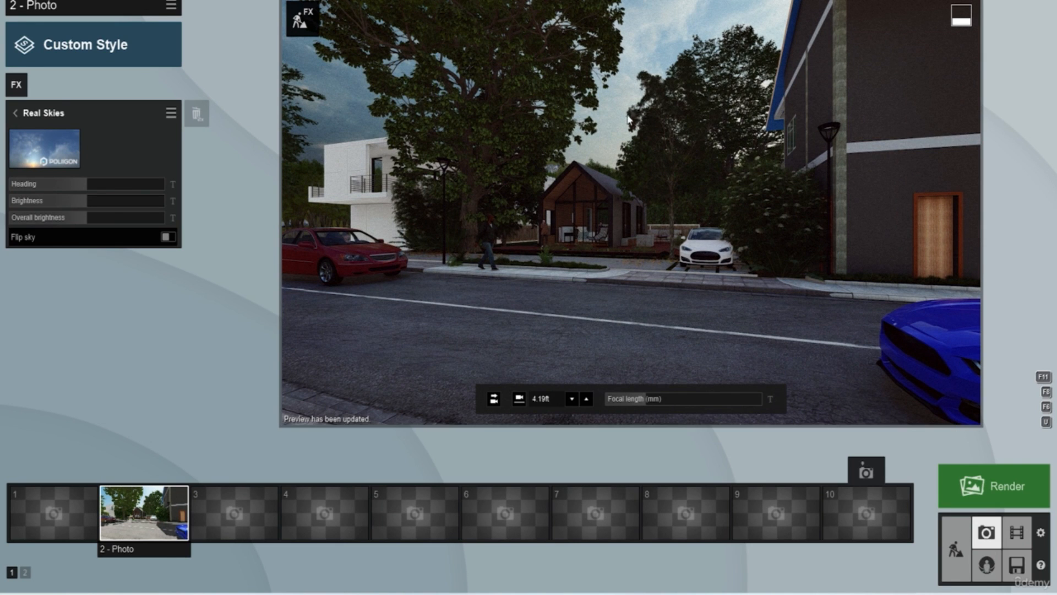
click(17, 113)
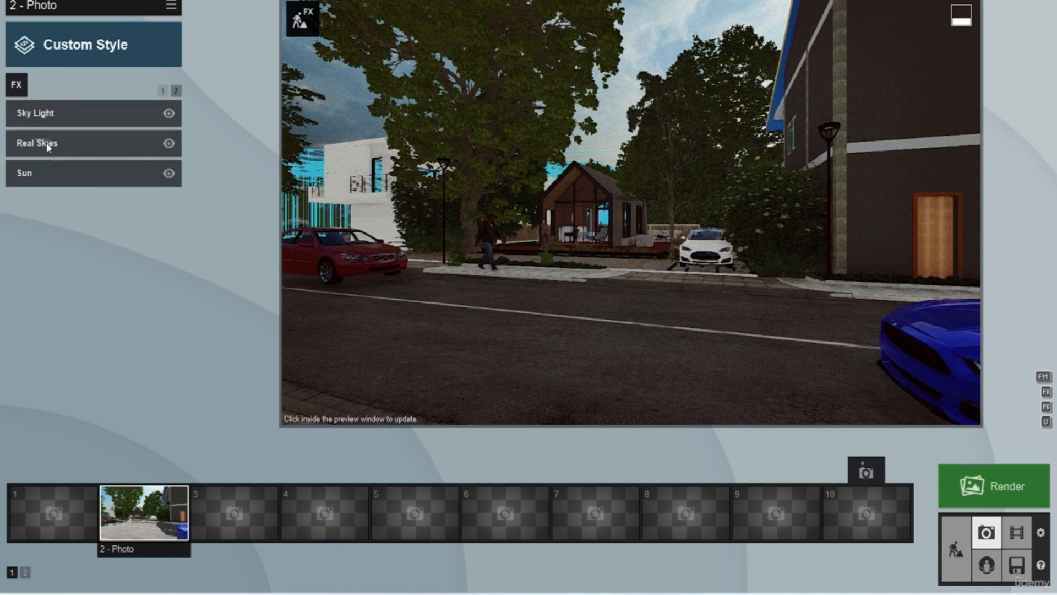
Set the Noise effect's intensity to 0.1, lower its size to roughly 70% of the range and update the preview
click(162, 91)
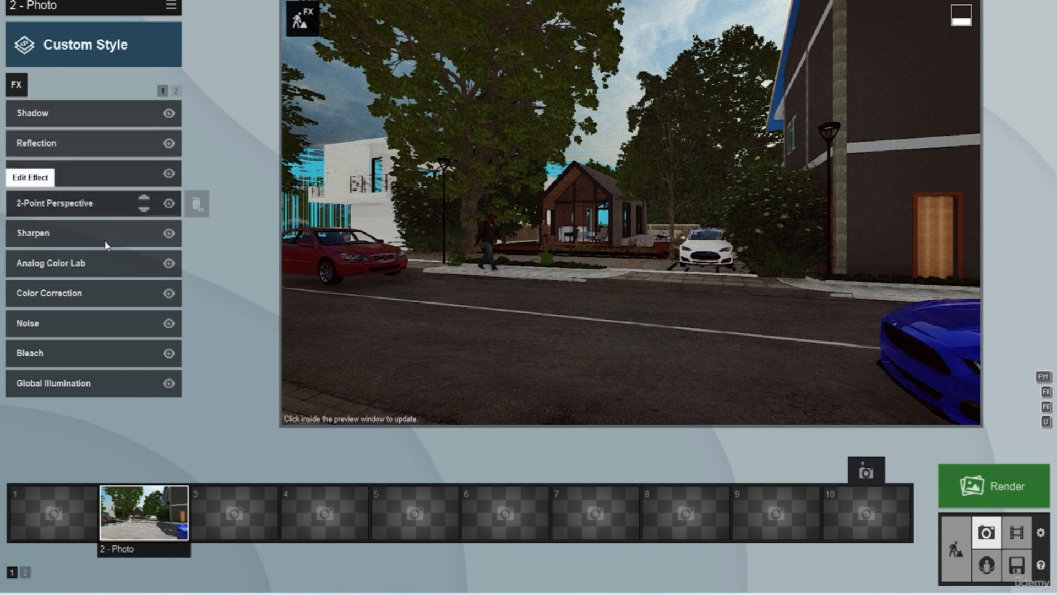
click(97, 329)
drag(46, 136, 33, 136)
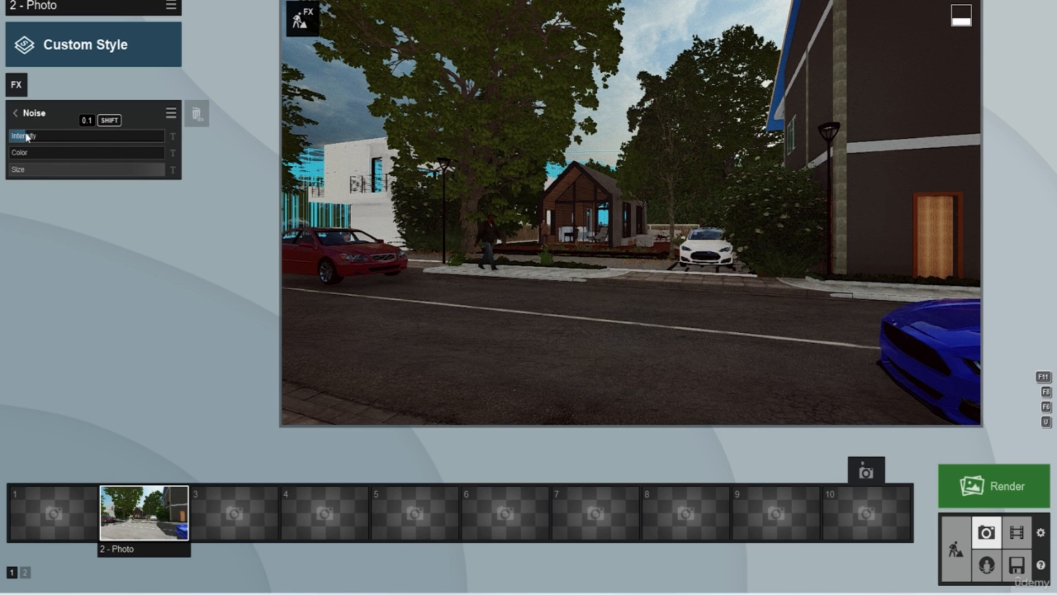
drag(143, 165, 117, 172)
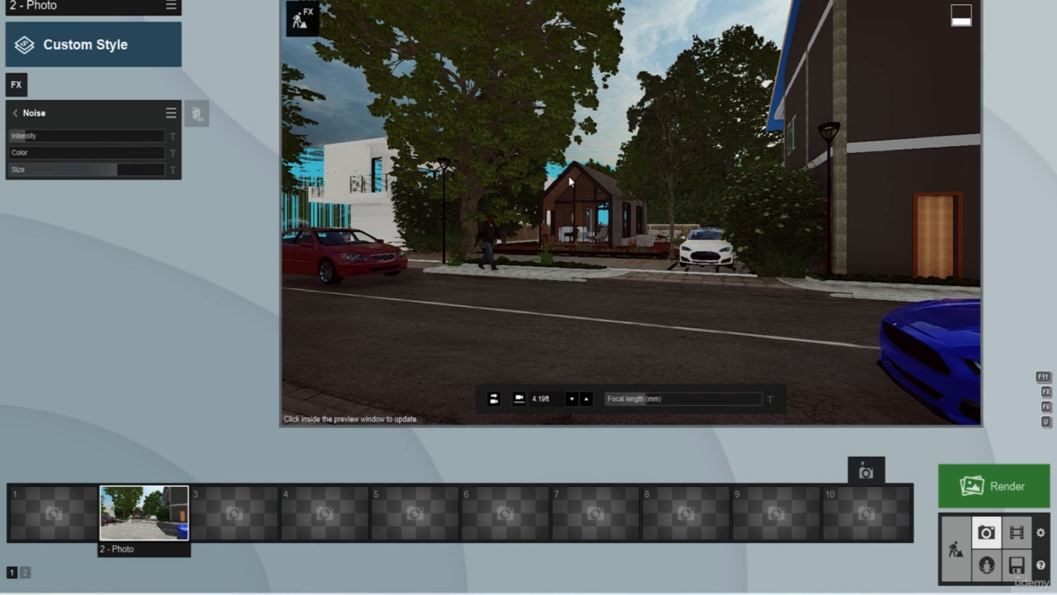
click(569, 176)
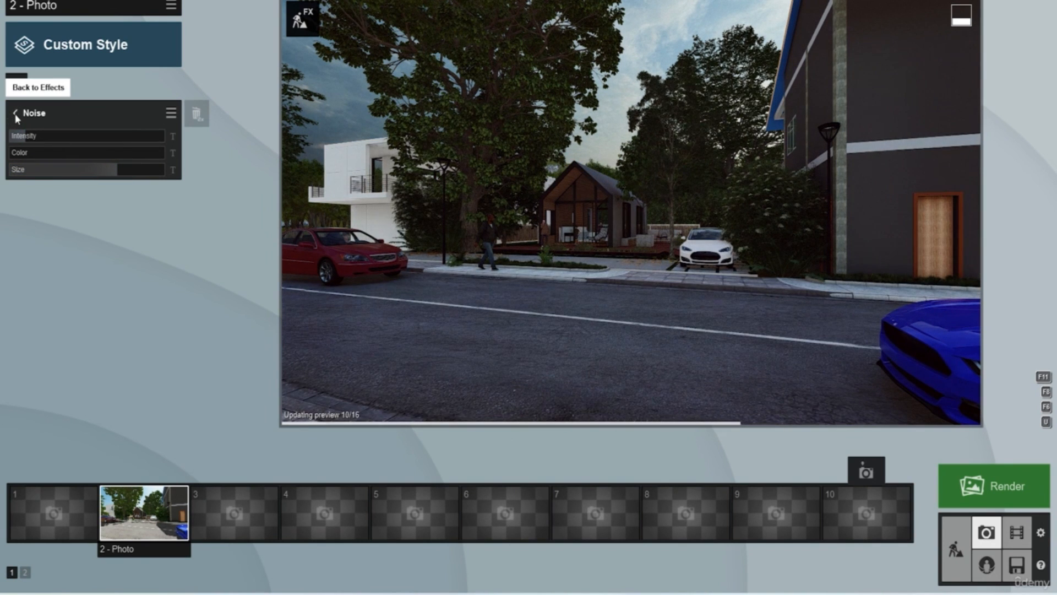
click(16, 114)
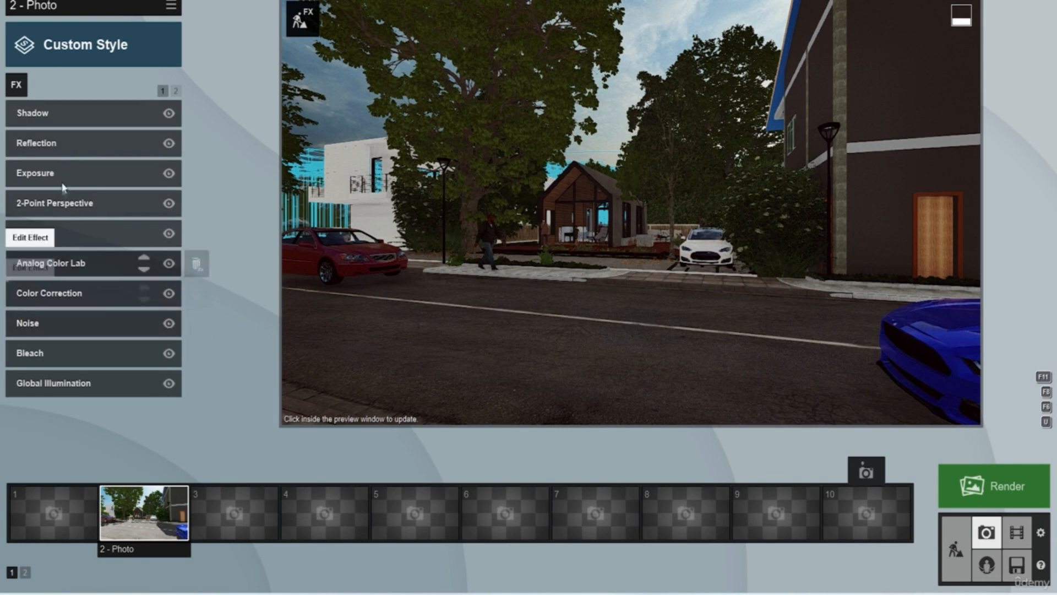
Adjust the Sun effect's brightness, bringing it down to roughly a quarter of the range
click(176, 90)
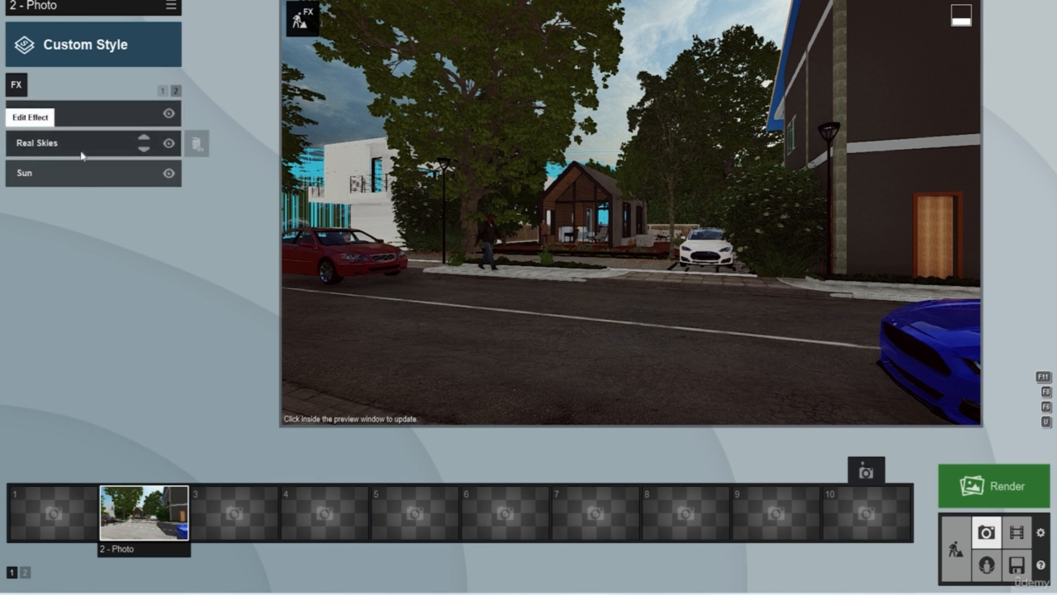
click(76, 186)
drag(80, 174, 90, 170)
click(560, 277)
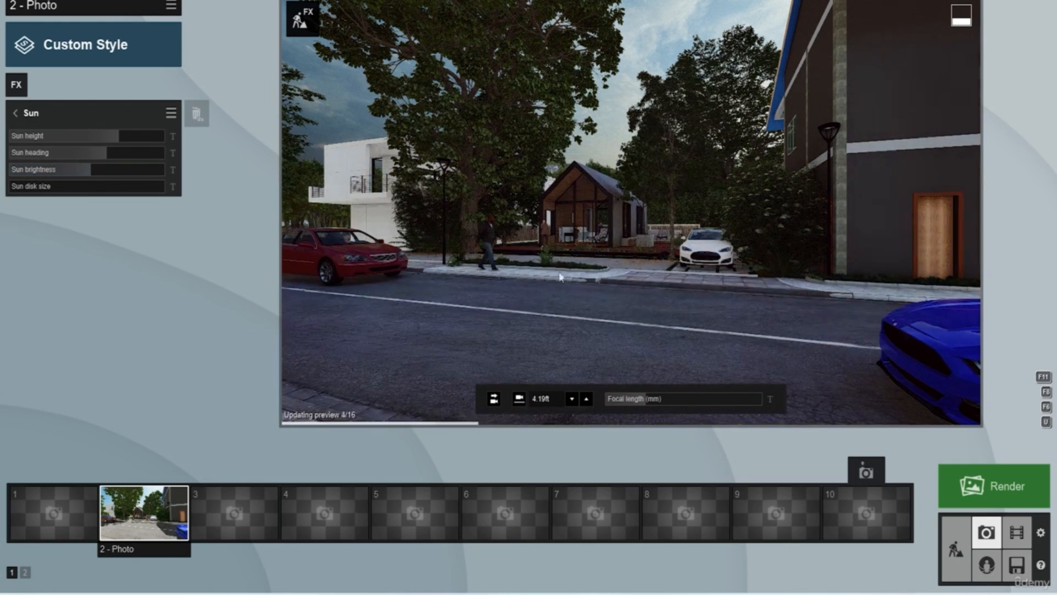
drag(81, 173, 51, 171)
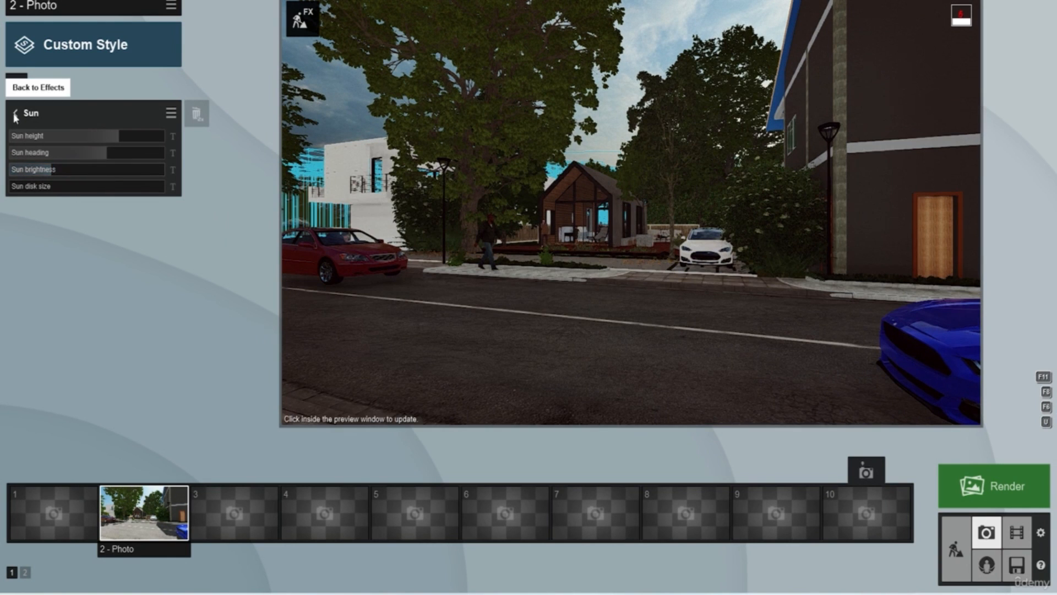
Raise the Exposure effect to slightly above the middle of its range and update the preview
click(15, 116)
click(57, 144)
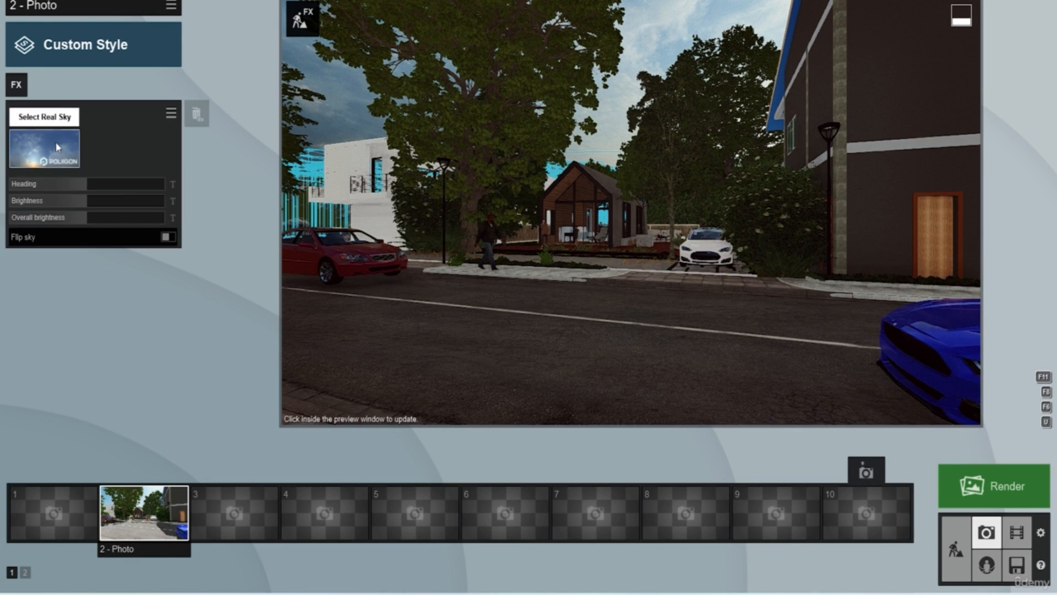
click(16, 116)
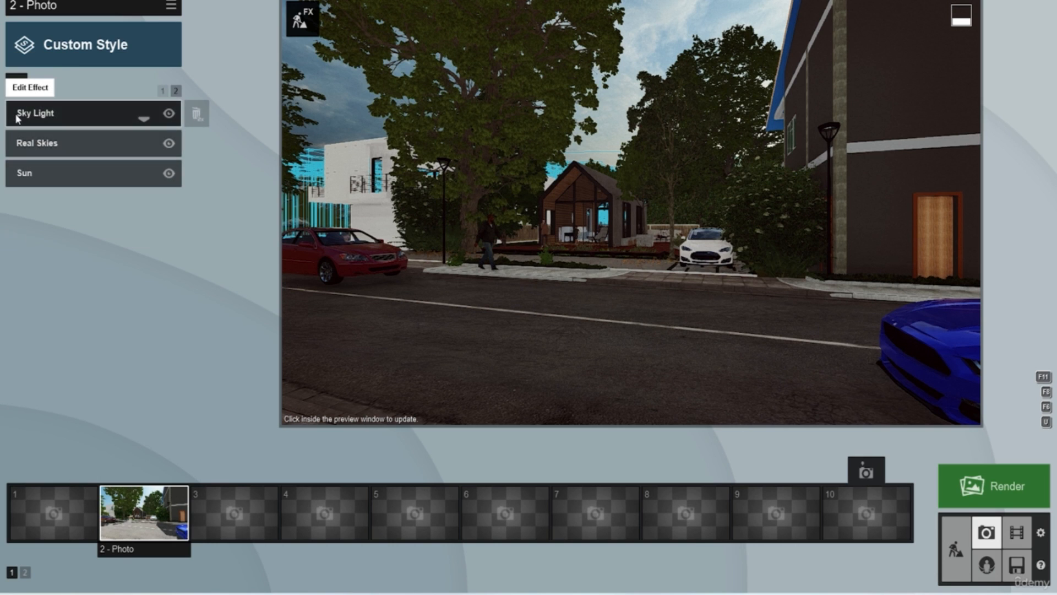
click(162, 90)
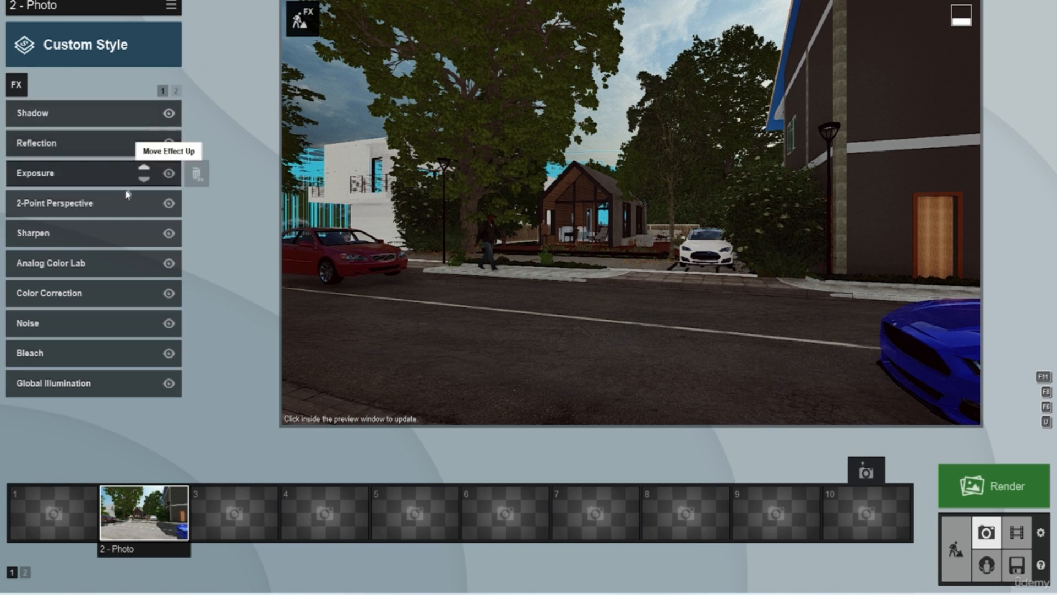
click(110, 175)
drag(83, 135, 94, 136)
click(626, 278)
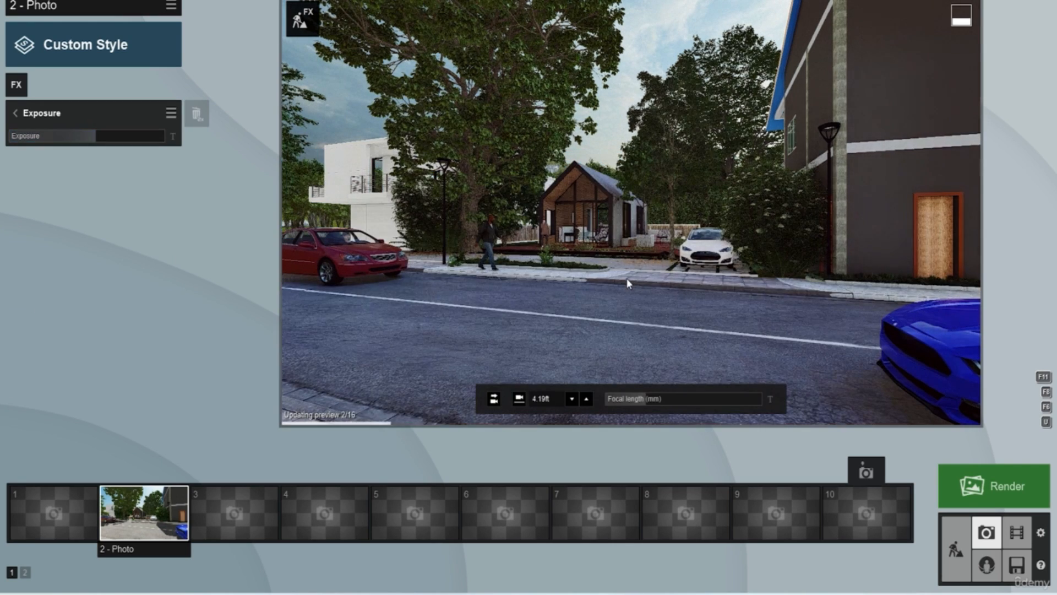
Flip the sky in the Real Skies effect and tilt the photo camera up to frame more sky
click(16, 113)
click(175, 91)
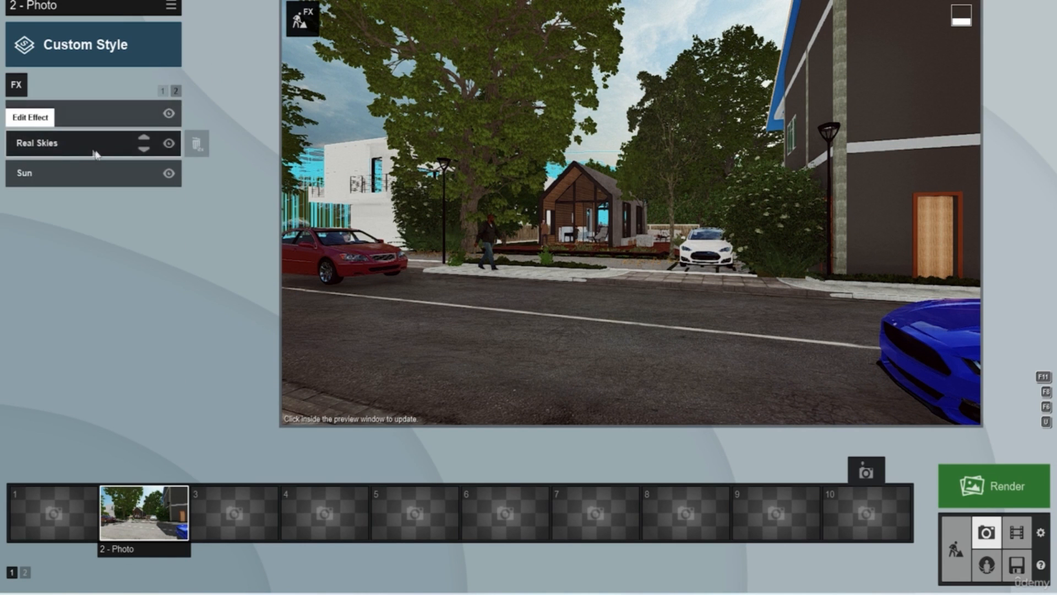
click(94, 142)
click(168, 237)
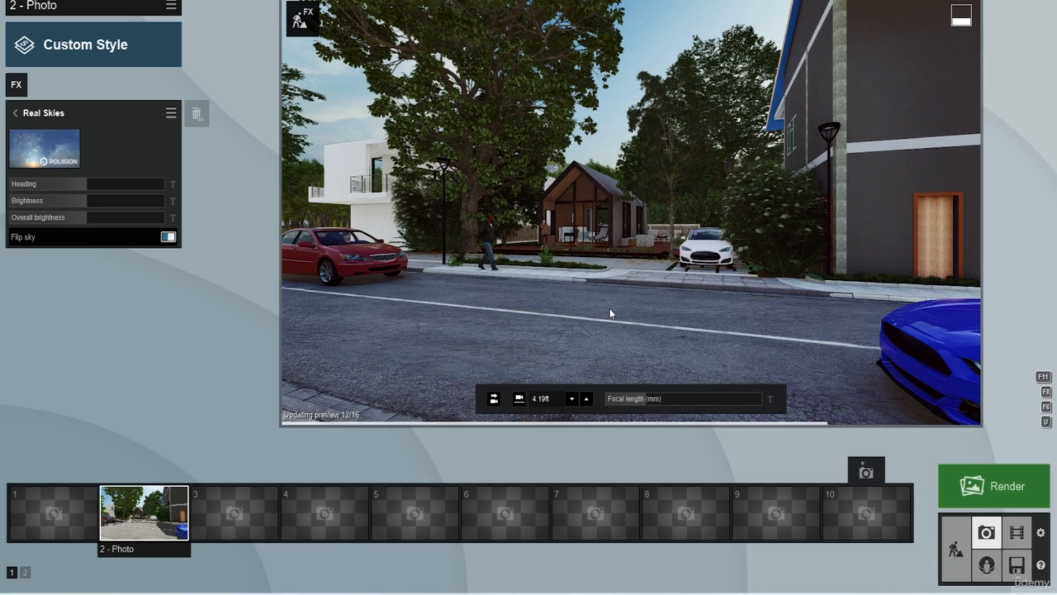
right_drag(610, 309, 625, 325)
click(624, 325)
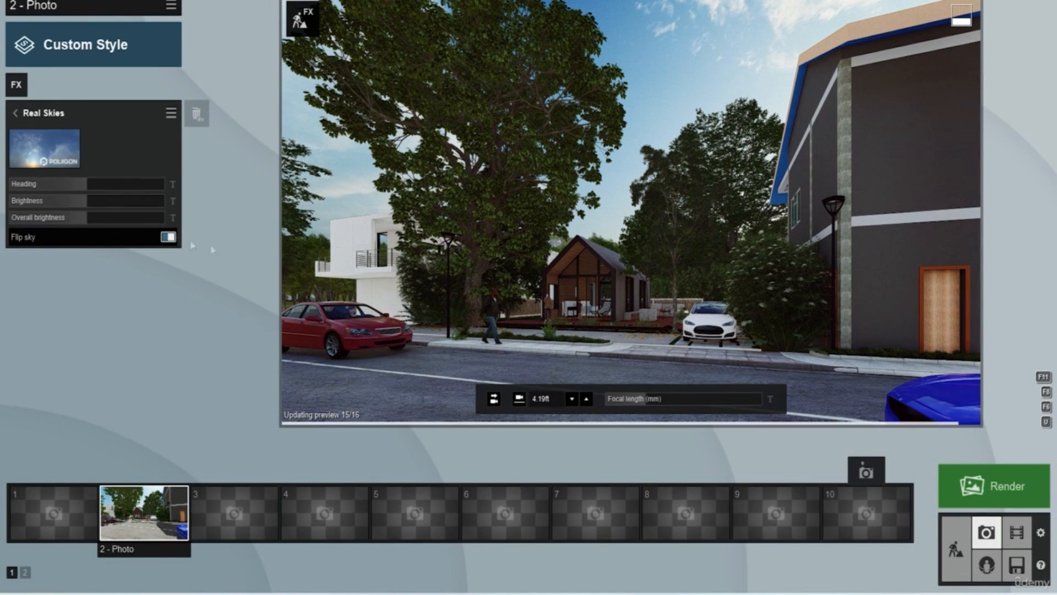
Turn the Real Skies heading up to 159.7°, reduce it to roughly 87% of the range and update the preview
drag(89, 186, 159, 187)
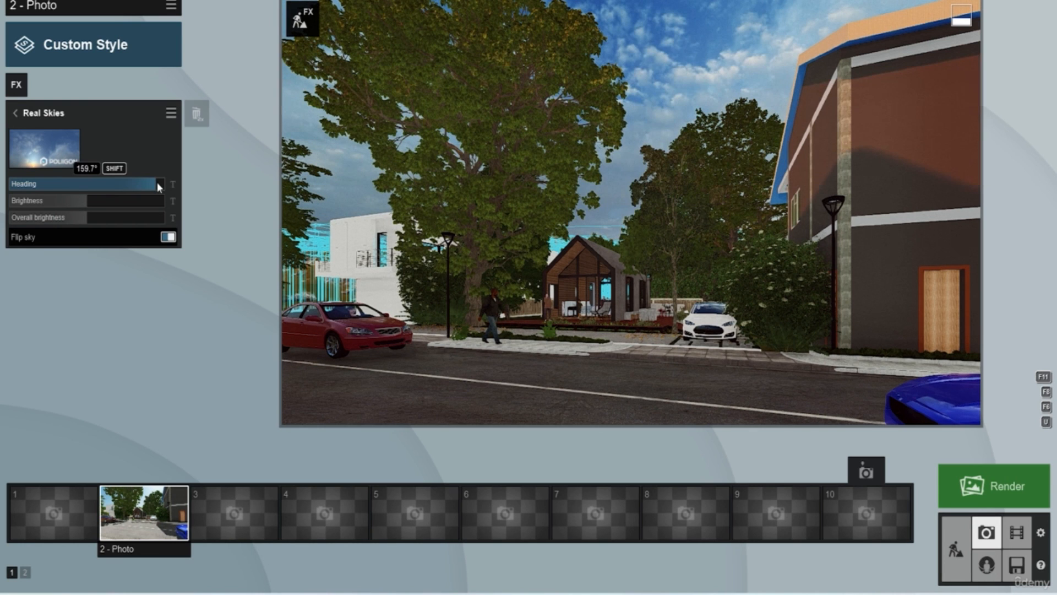
click(645, 299)
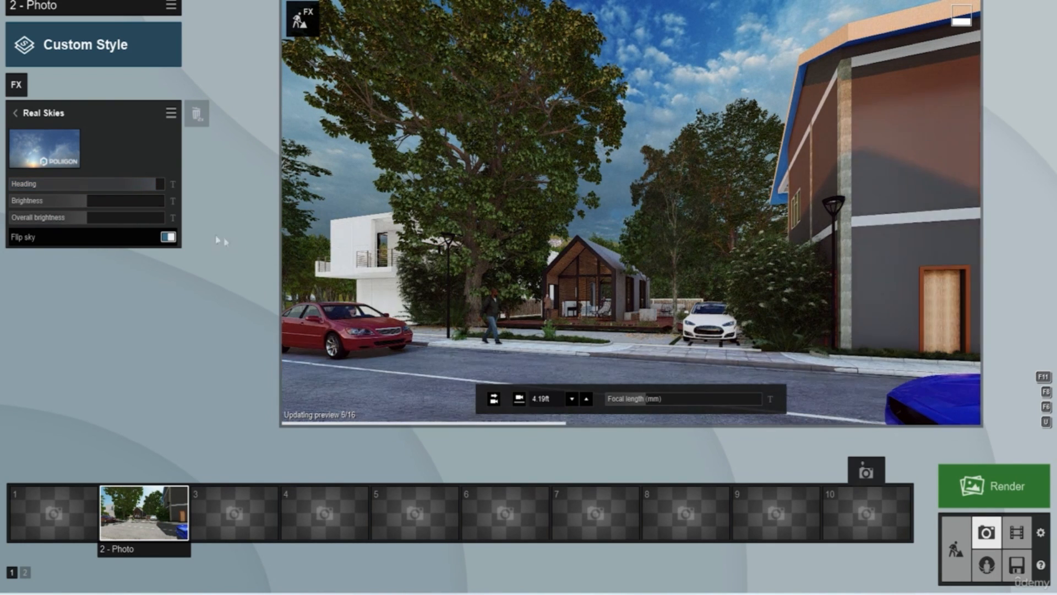
drag(145, 185, 146, 184)
click(606, 300)
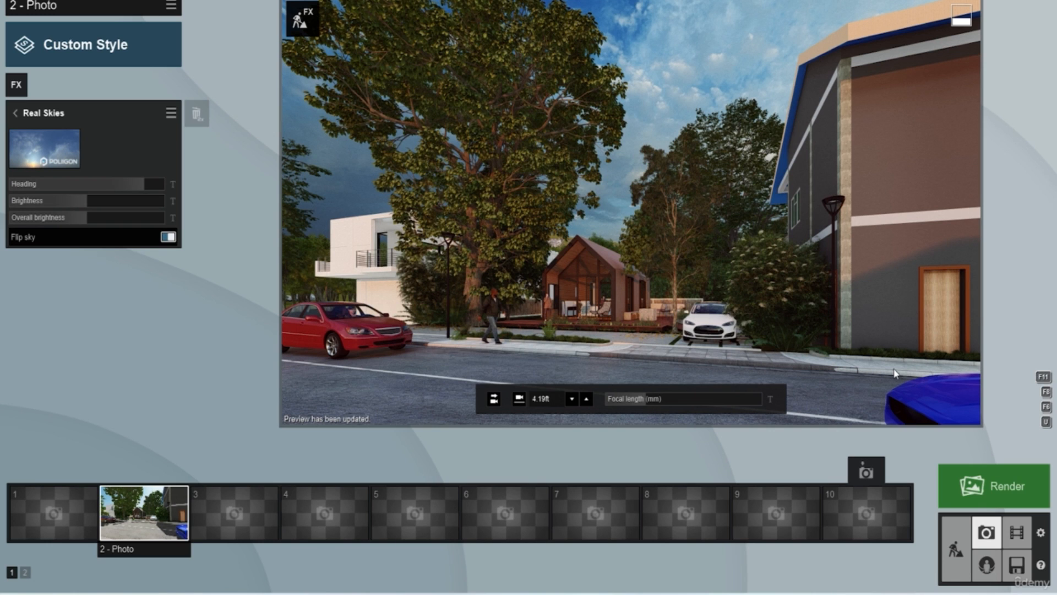
Render the current shot as a JPG at Desktop size, 1920x1080, and close the finished render
click(991, 486)
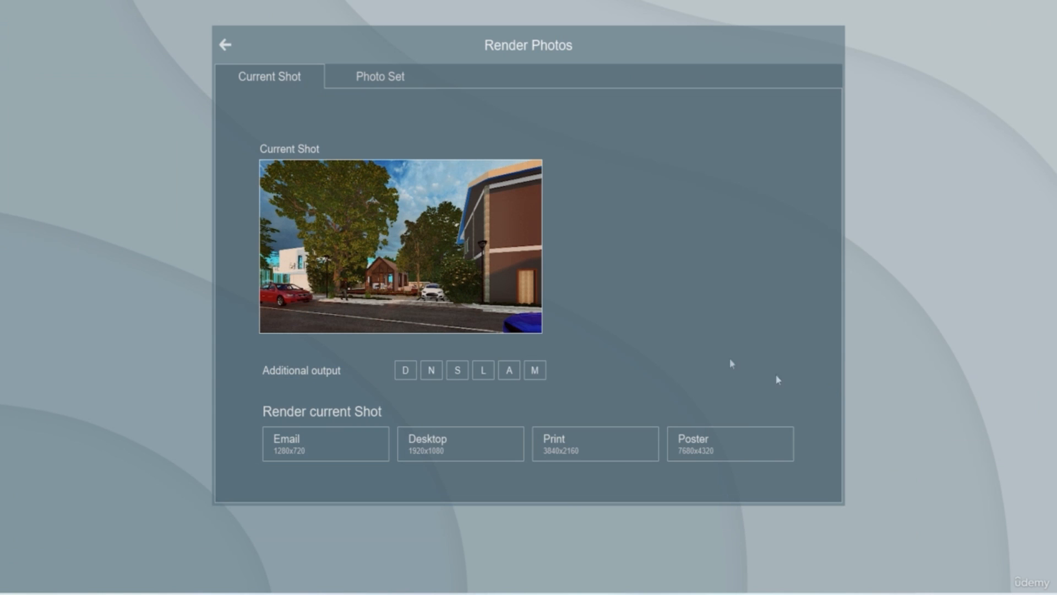
click(472, 454)
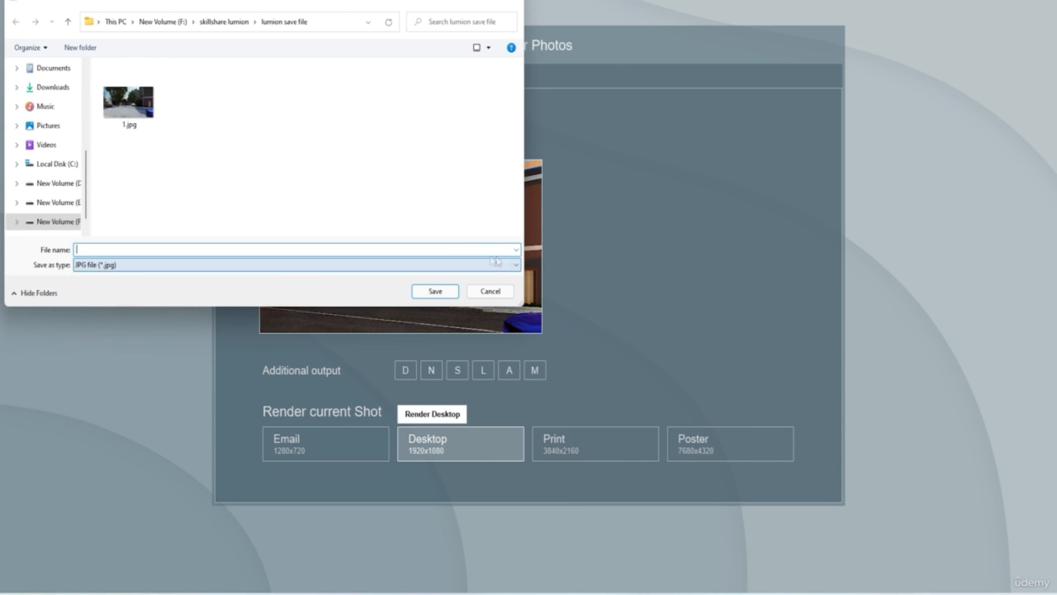
click(265, 264)
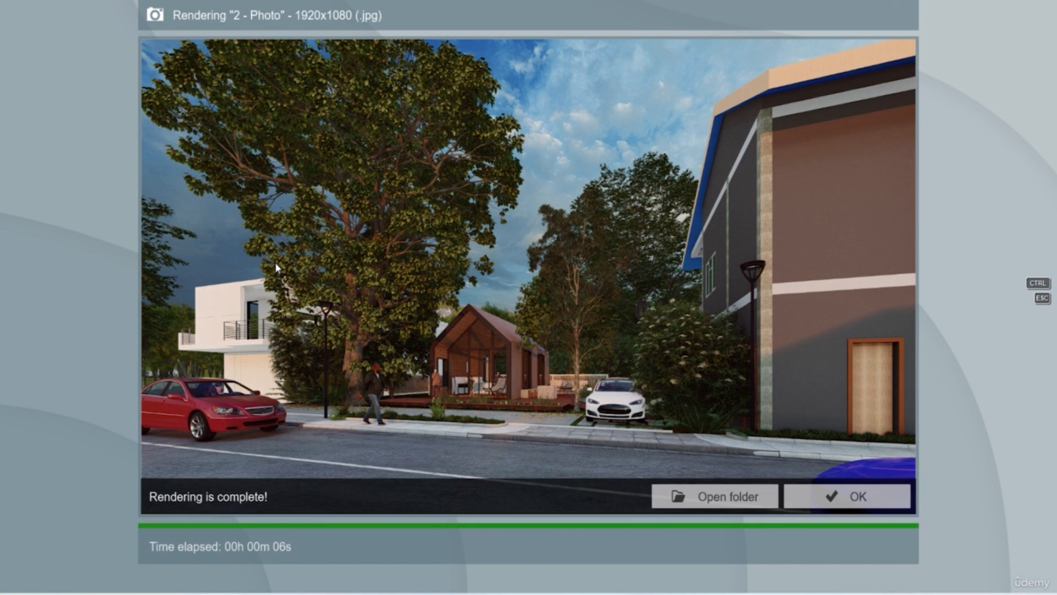
click(831, 497)
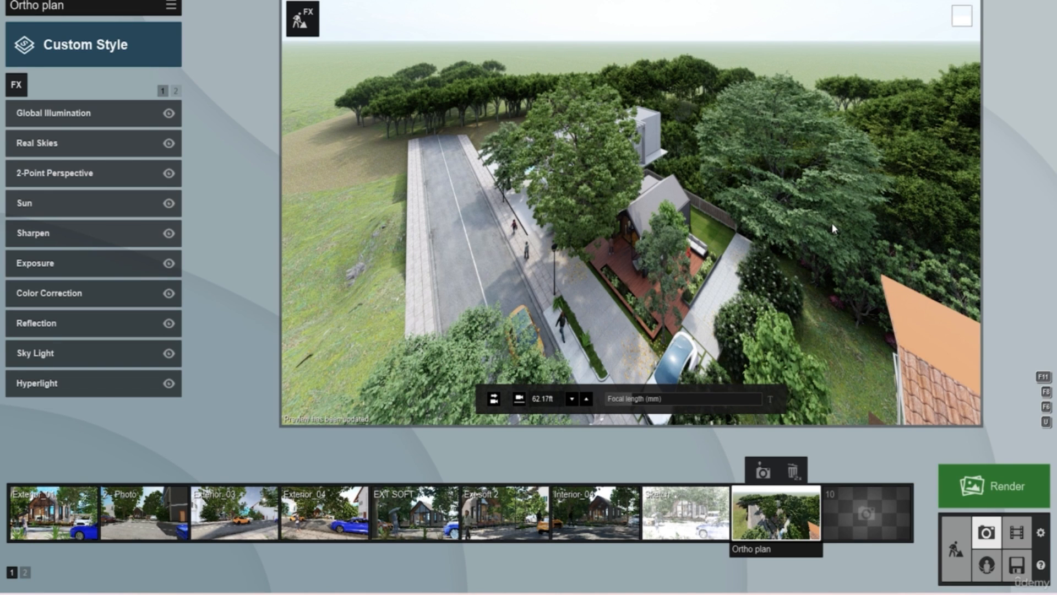
Add the Orthographic View camera effect to the Ortho plan photo and show it in 2D, comparing it switched off and on
click(17, 86)
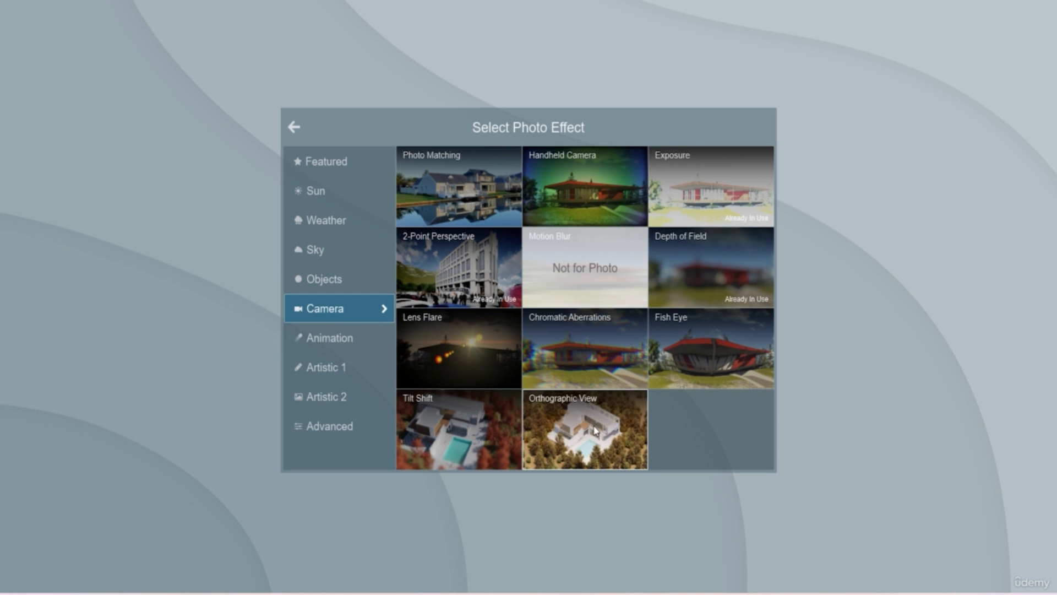
click(616, 402)
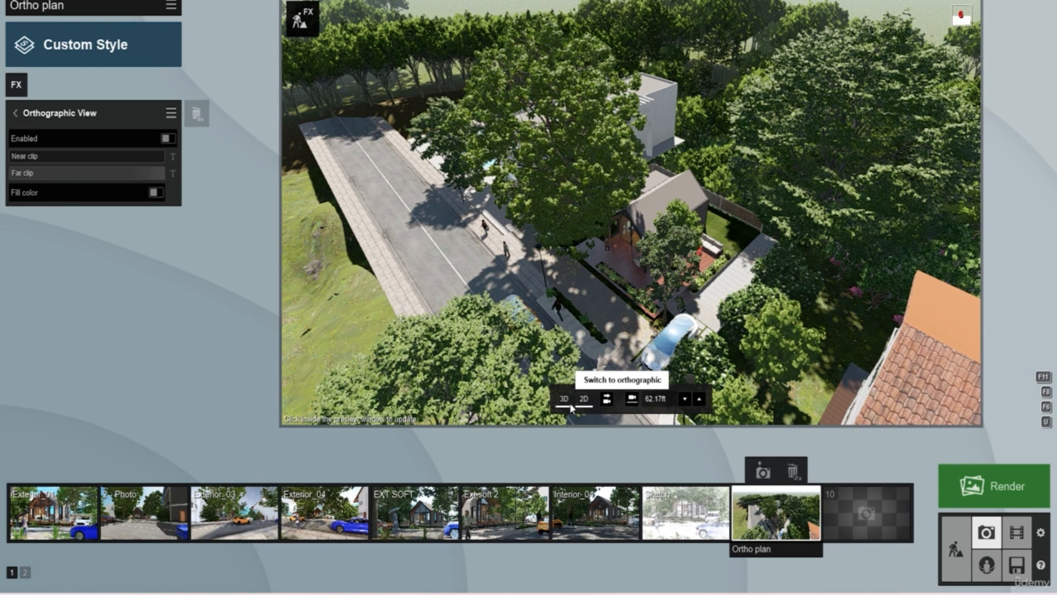
click(585, 402)
click(584, 402)
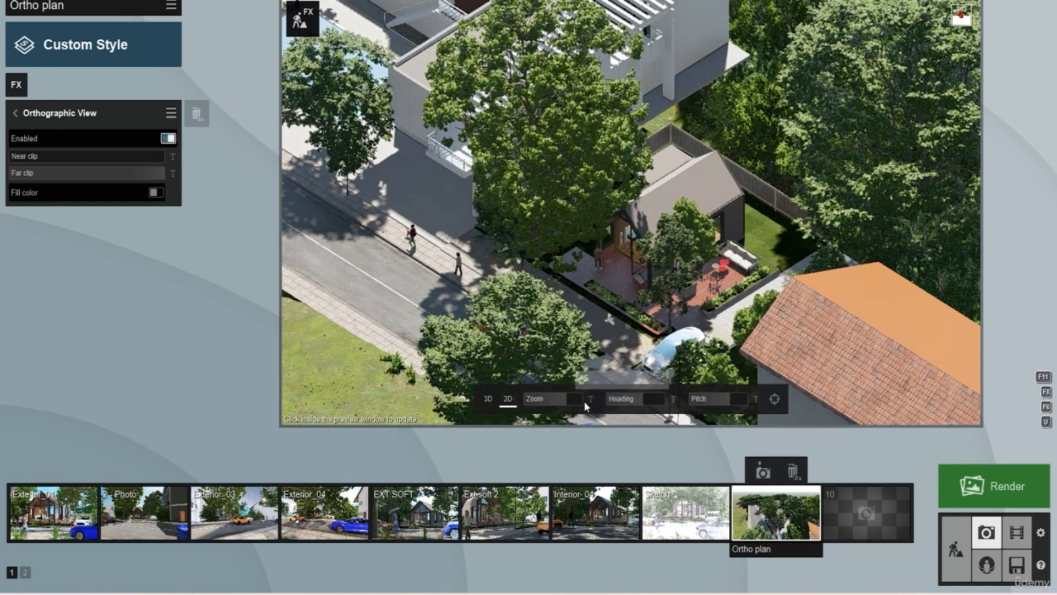
click(760, 231)
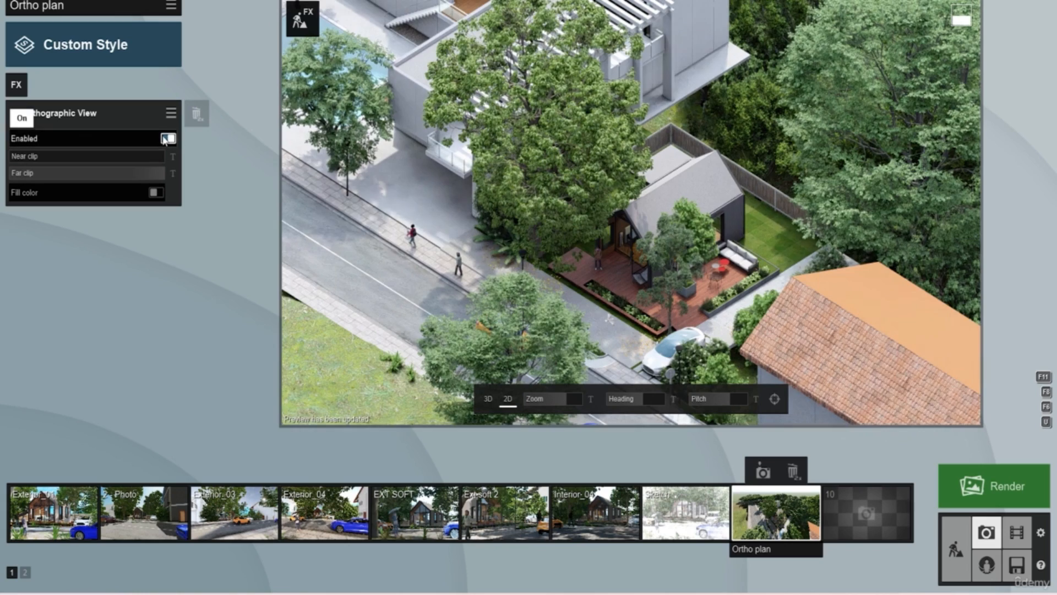
click(169, 139)
click(169, 139)
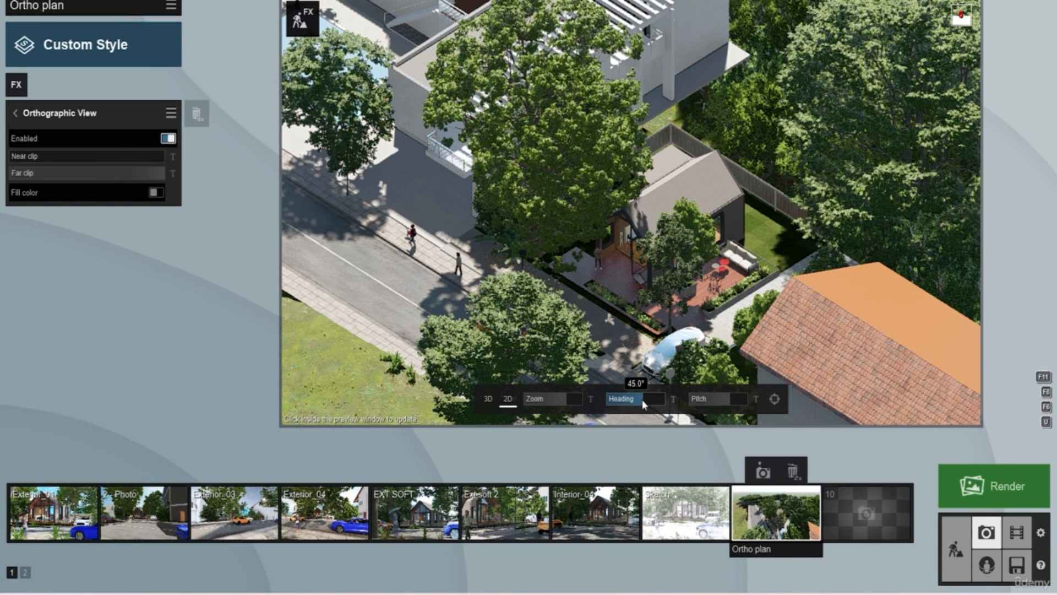
Try orthographic headings of 0° and 90°, return to 45° with the 35.3° isometric pitch, and update the preview
drag(642, 403, 637, 404)
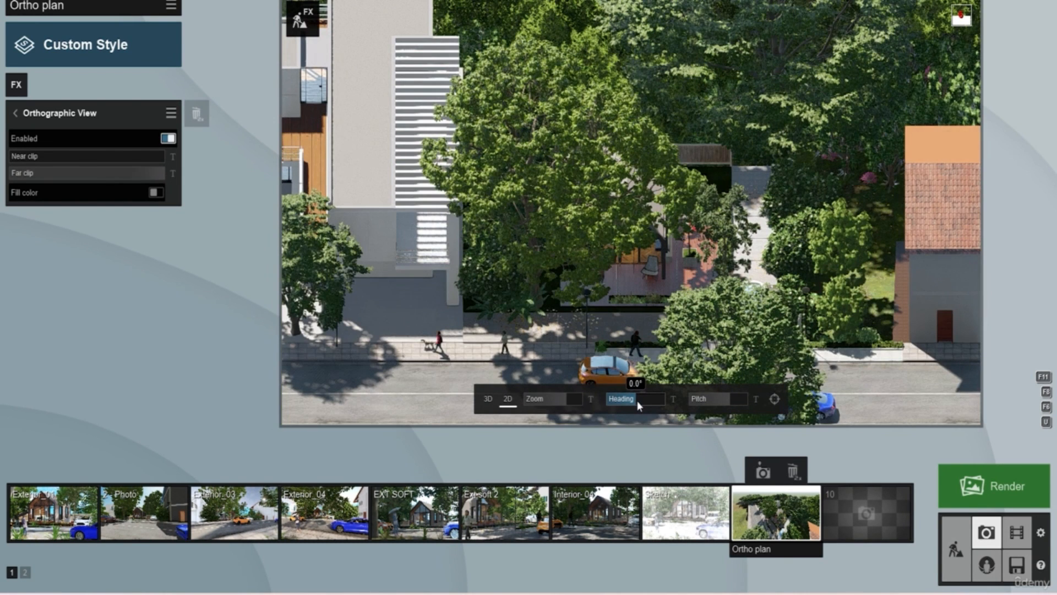
drag(723, 402, 730, 401)
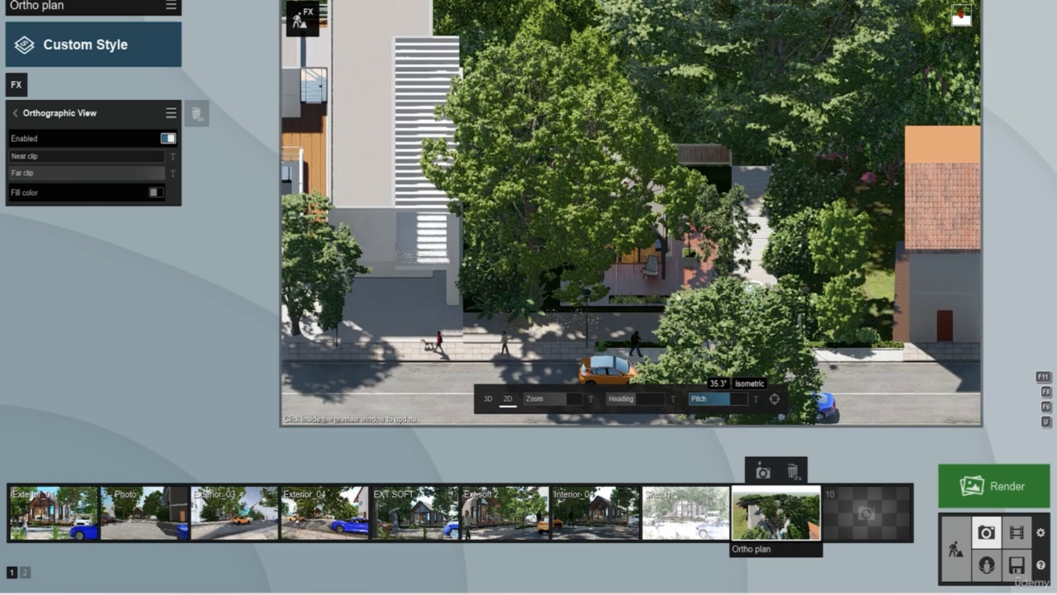
drag(640, 401, 653, 400)
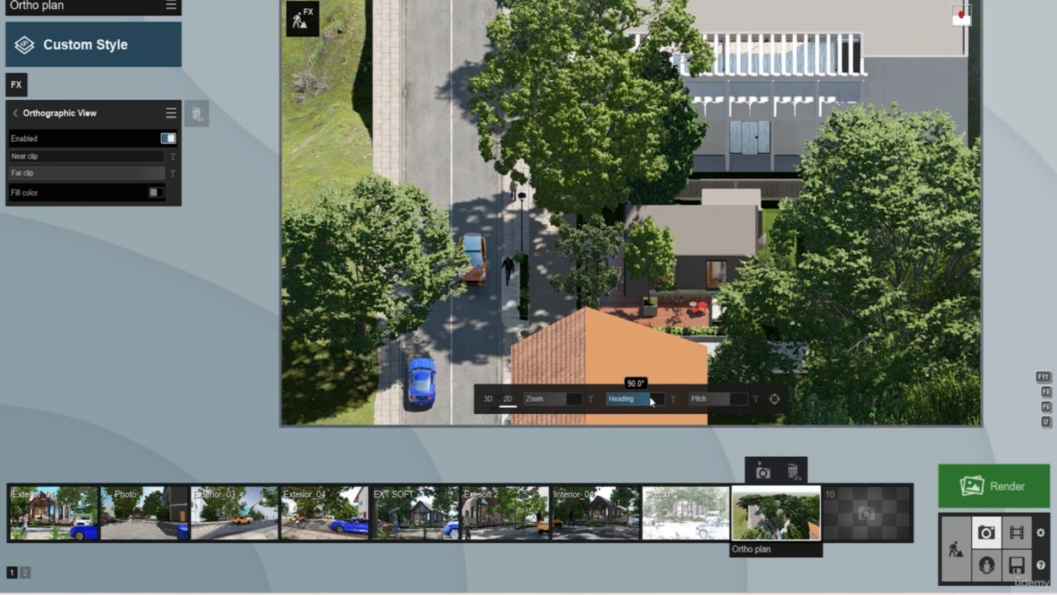
drag(649, 396, 645, 398)
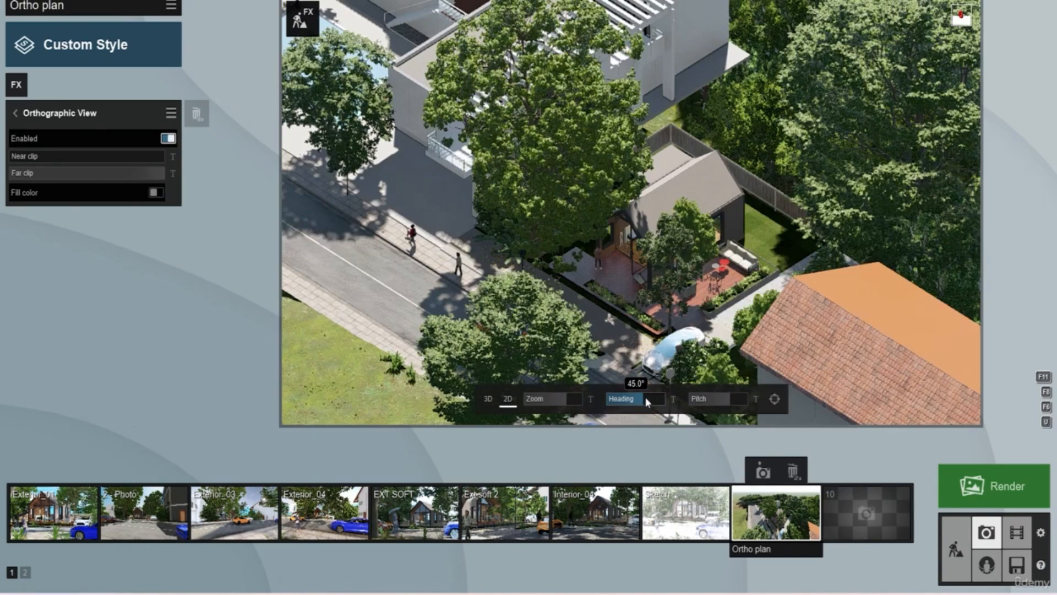
click(669, 277)
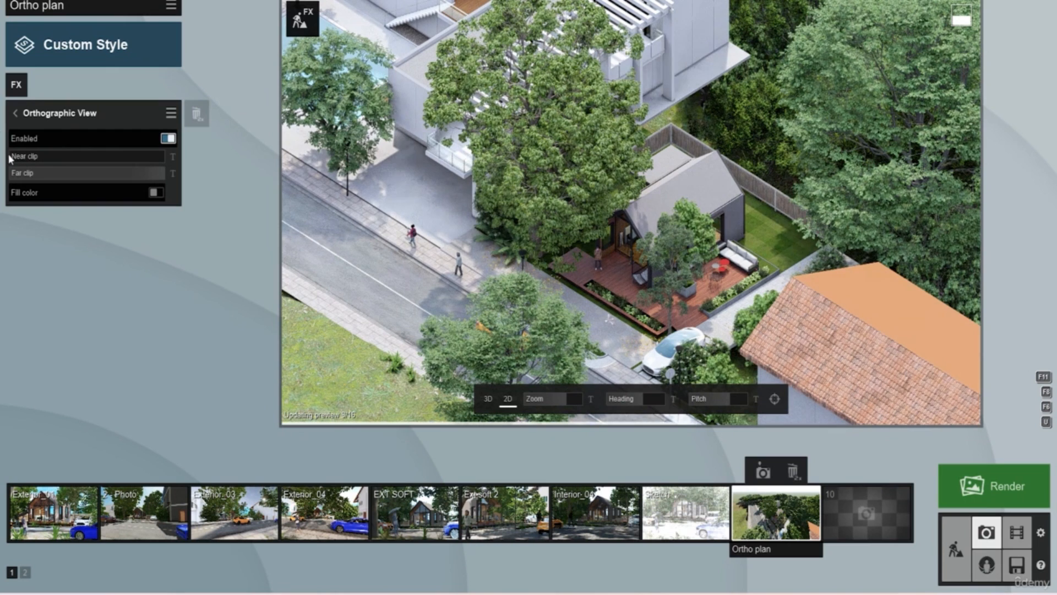
Raise the Orthographic View near clip to roughly a quarter of its range and set the far clip to 141.5 ft
mouse_move(18, 156)
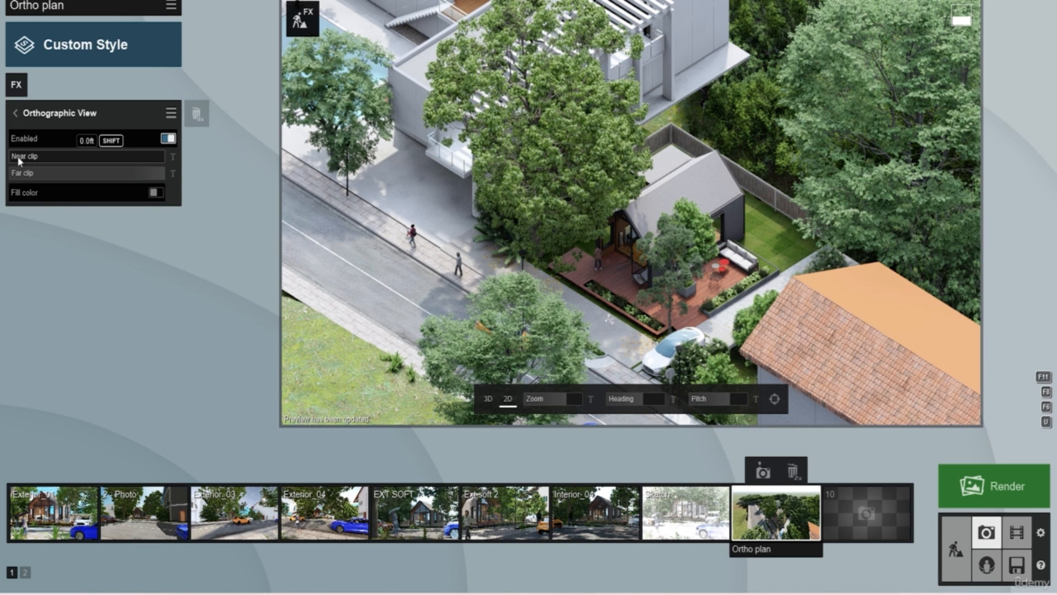
drag(18, 157, 49, 163)
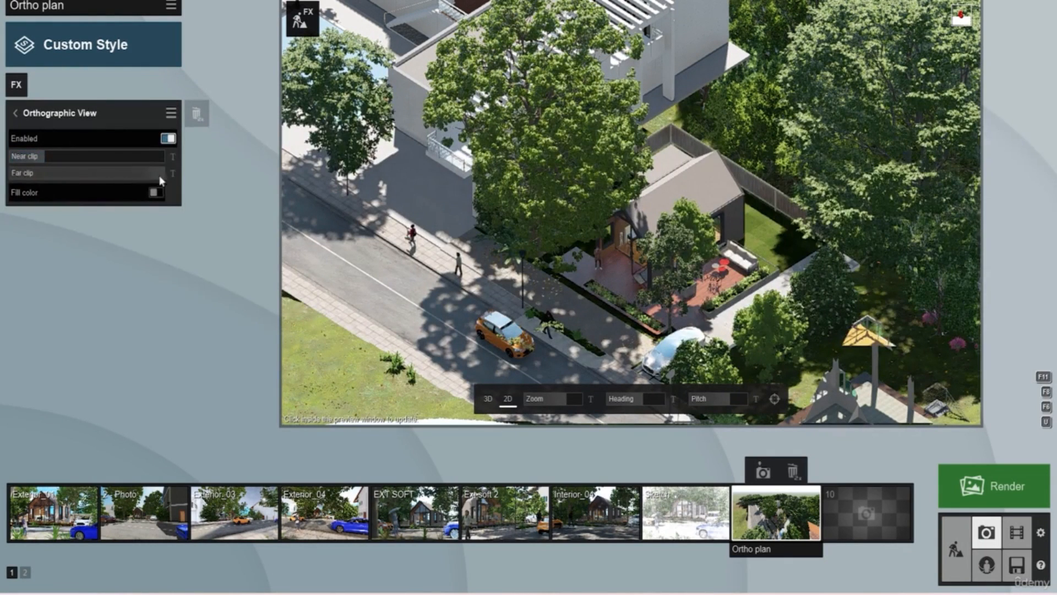
drag(161, 175, 59, 172)
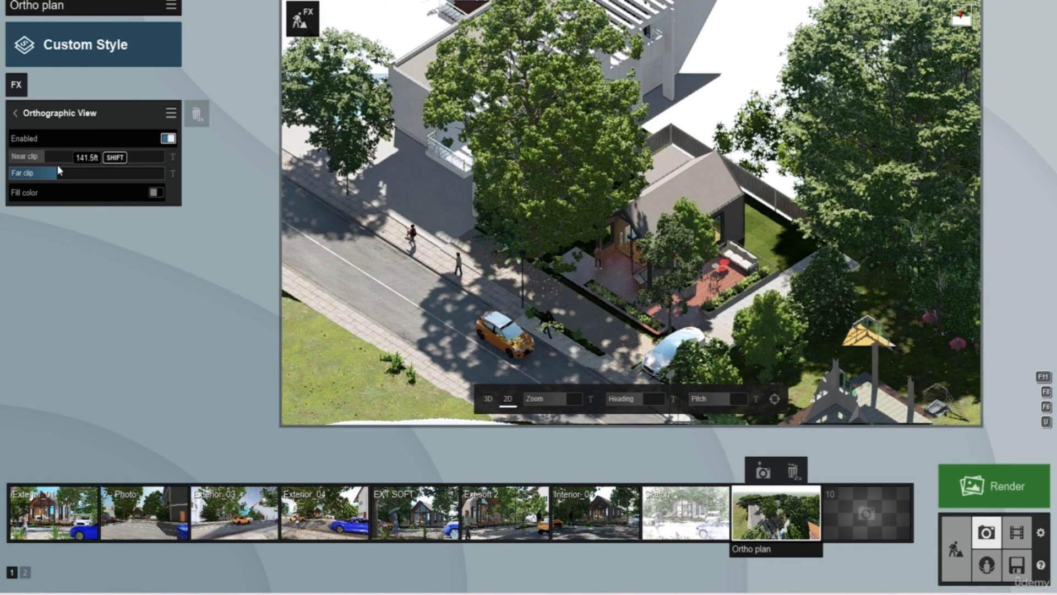
Enable the Orthographic View fill color, try red and set it to a bright green
click(159, 194)
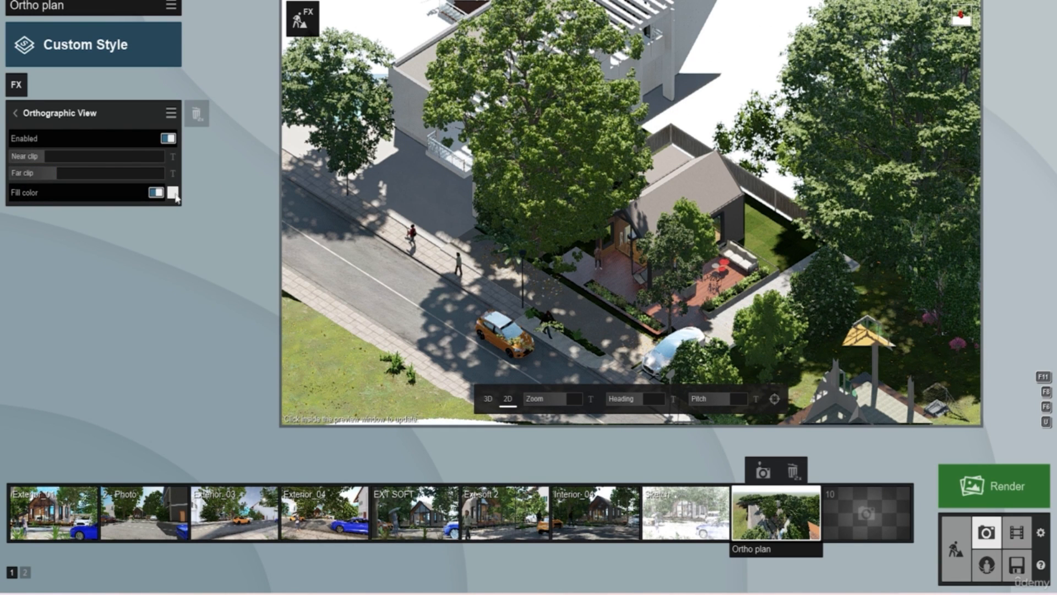
click(173, 193)
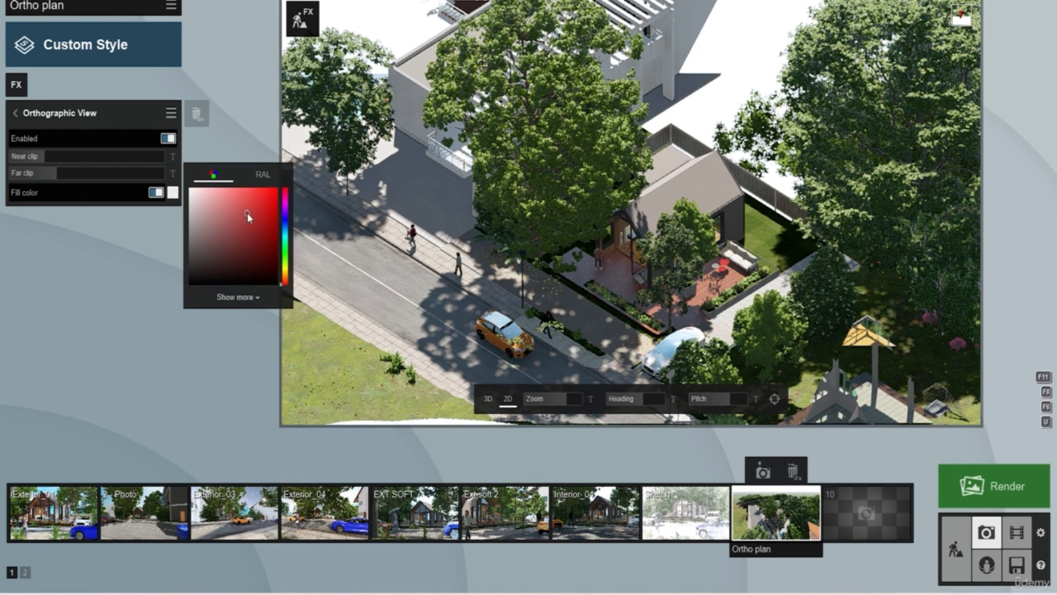
click(247, 212)
click(239, 249)
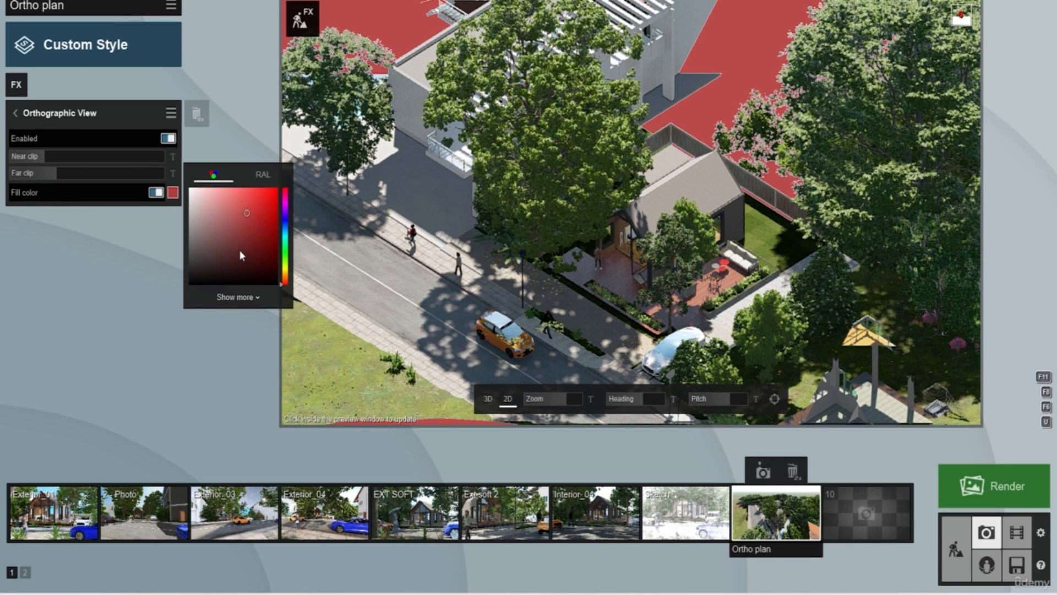
click(285, 255)
click(262, 215)
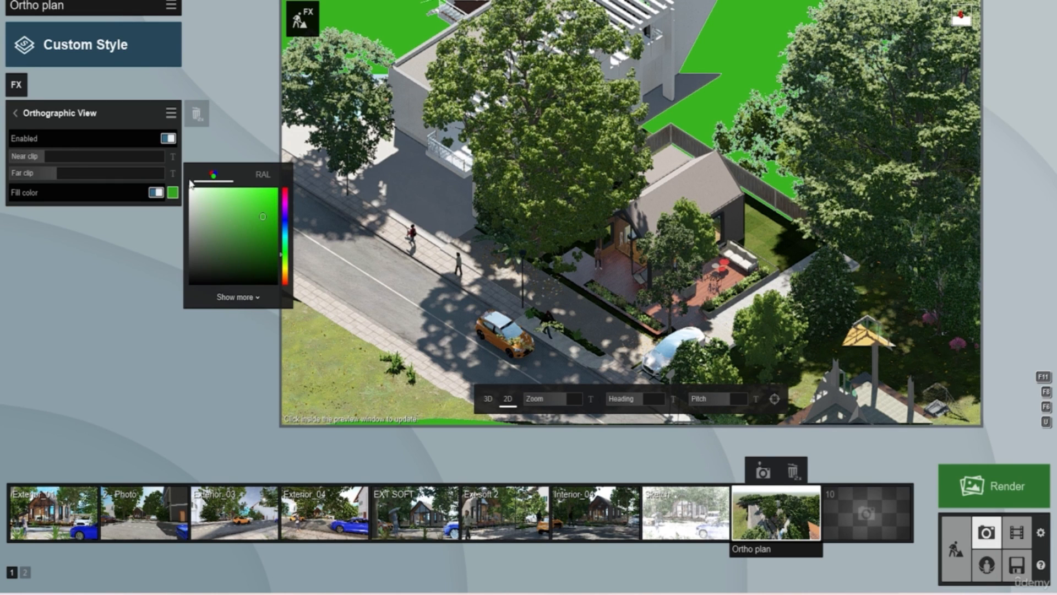
Return to the Ortho plan photo's effects list and disable the Orthographic View effect
click(15, 112)
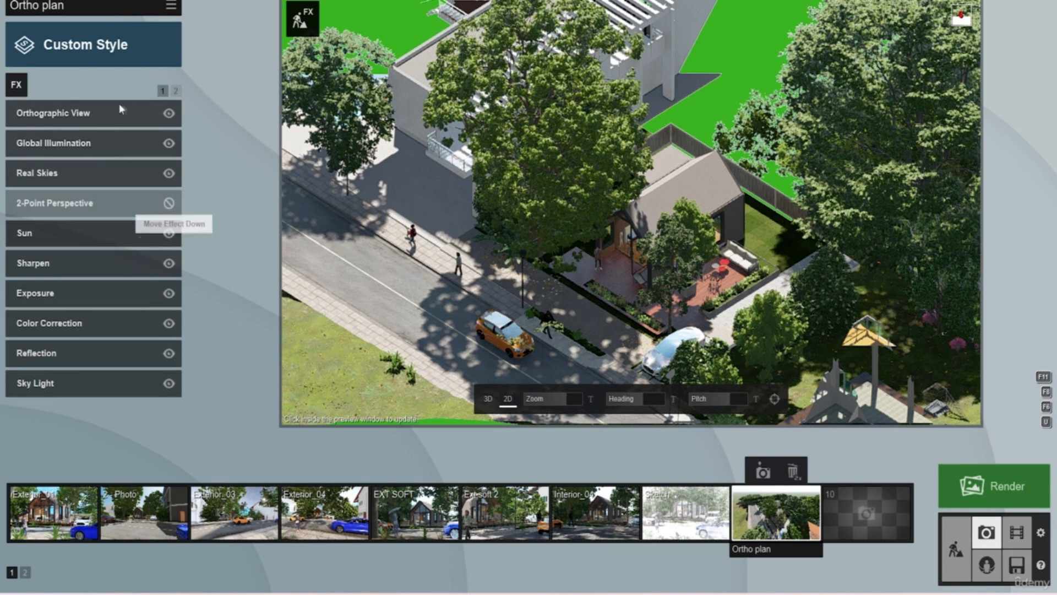
click(94, 113)
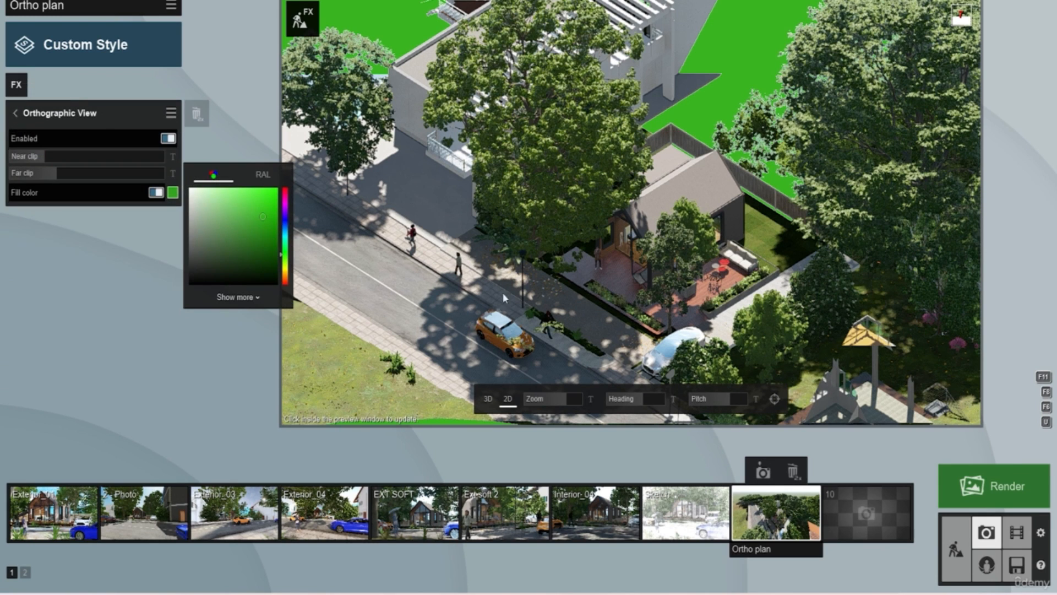
click(17, 113)
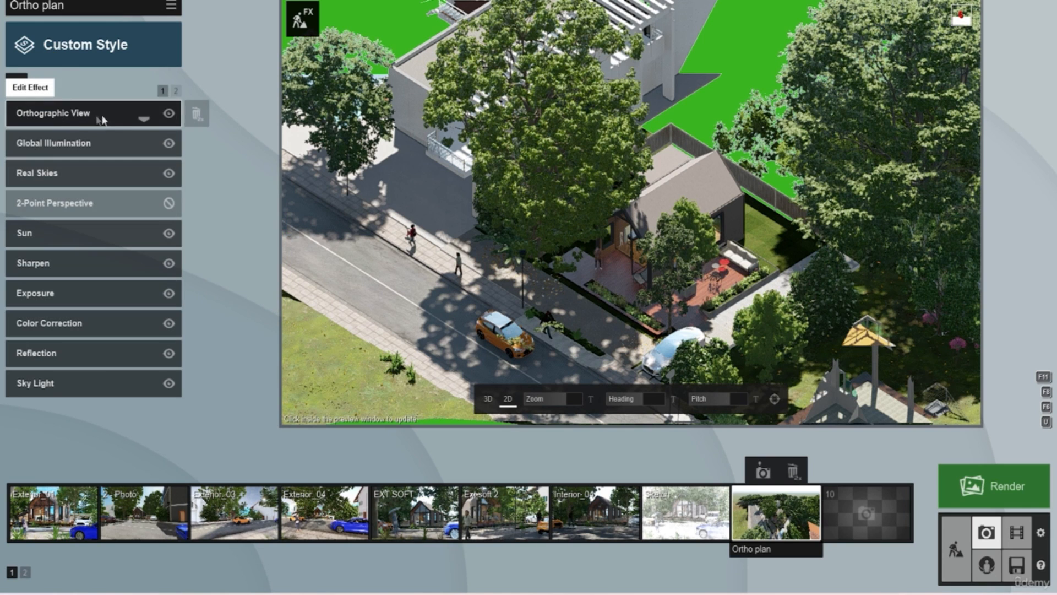
click(168, 119)
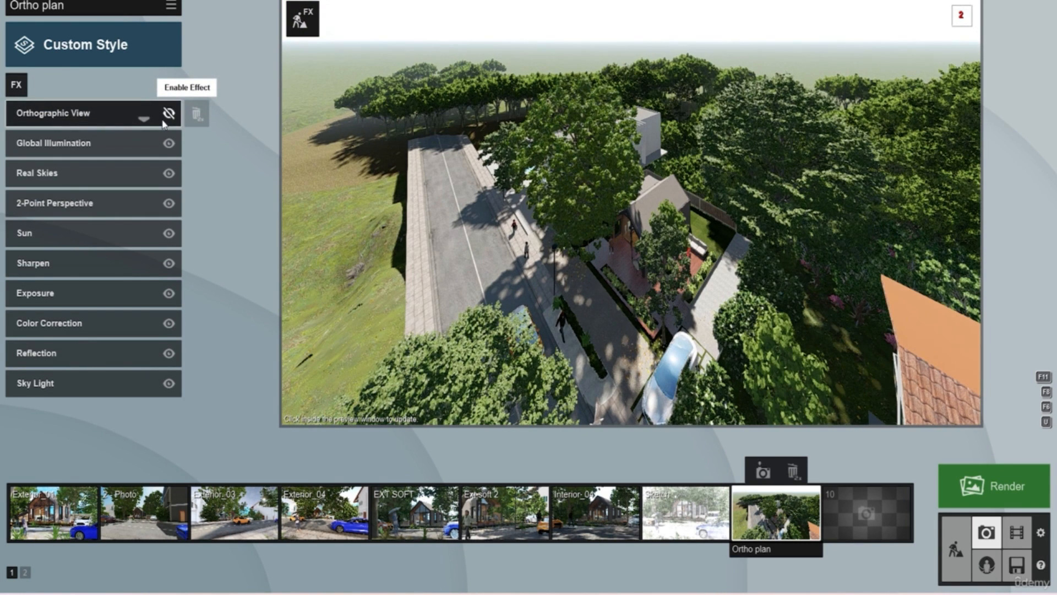
Add the Photo Matching effect to the Ortho plan photo and open its editor
click(17, 87)
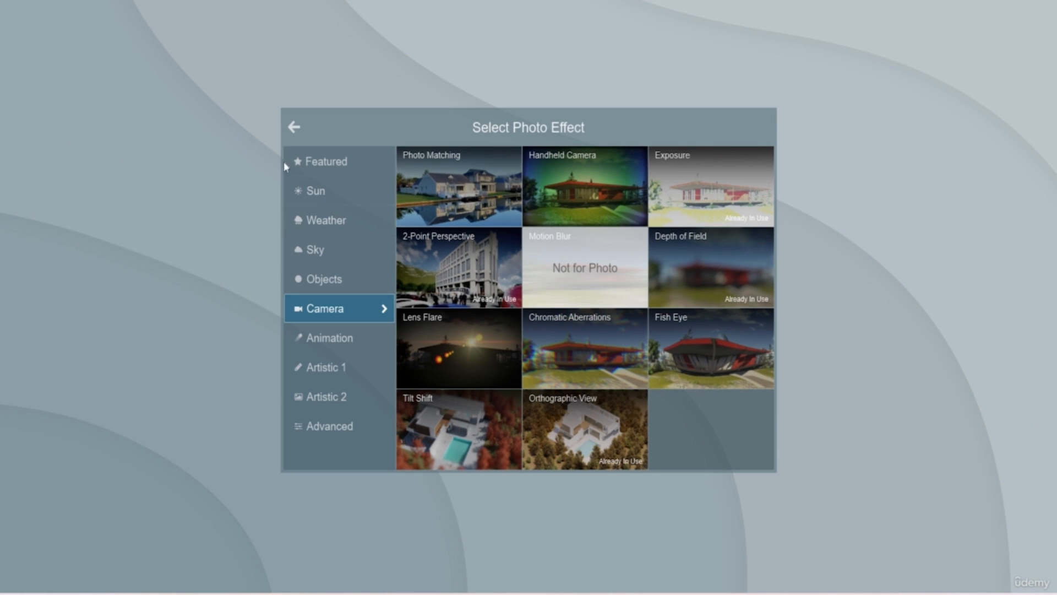
click(327, 165)
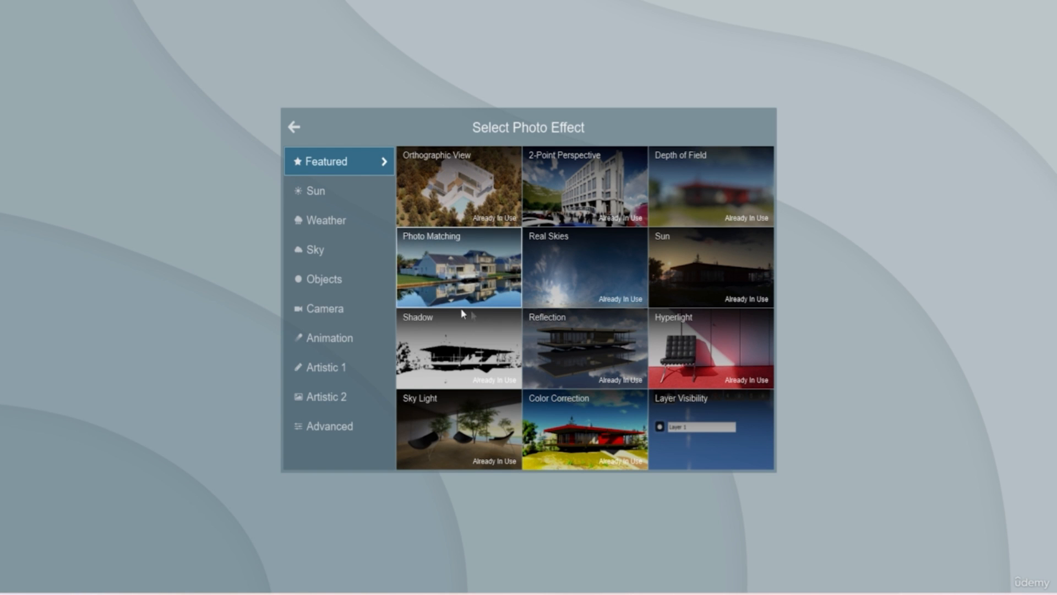
click(485, 269)
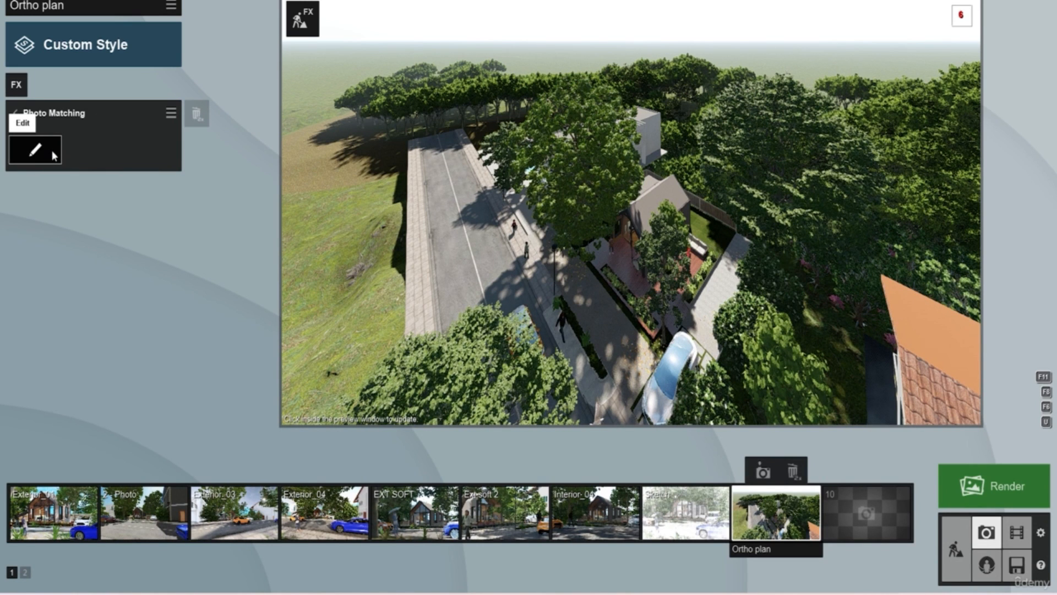
click(51, 150)
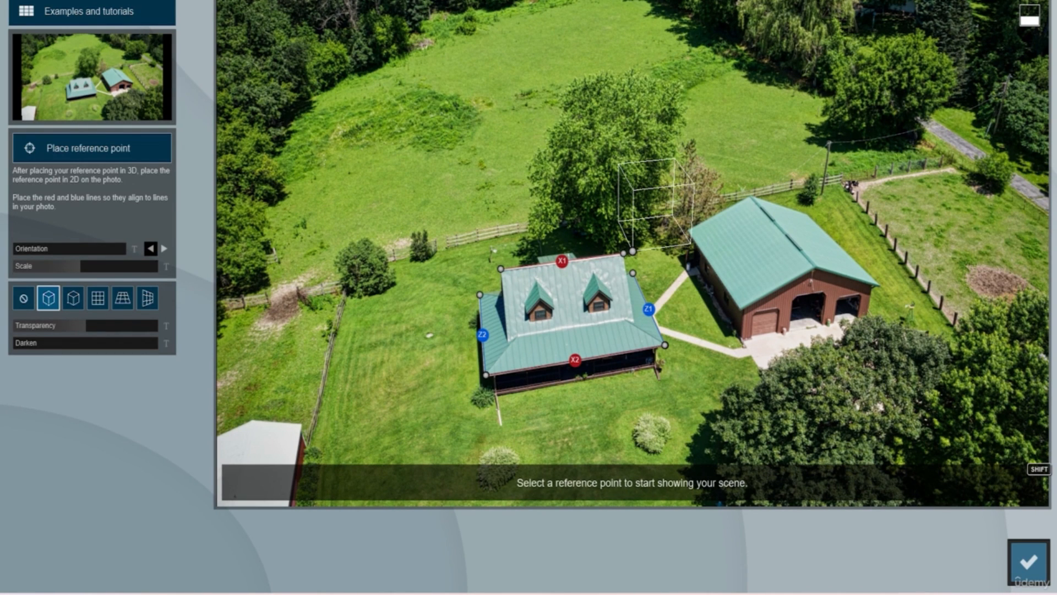
Raise the matching transparency slightly and load the sunset field JPG from the unsplash folder as the background photo
mouse_move(84, 325)
mouse_down()
mouse_move(181, 331)
mouse_move(99, 328)
mouse_up()
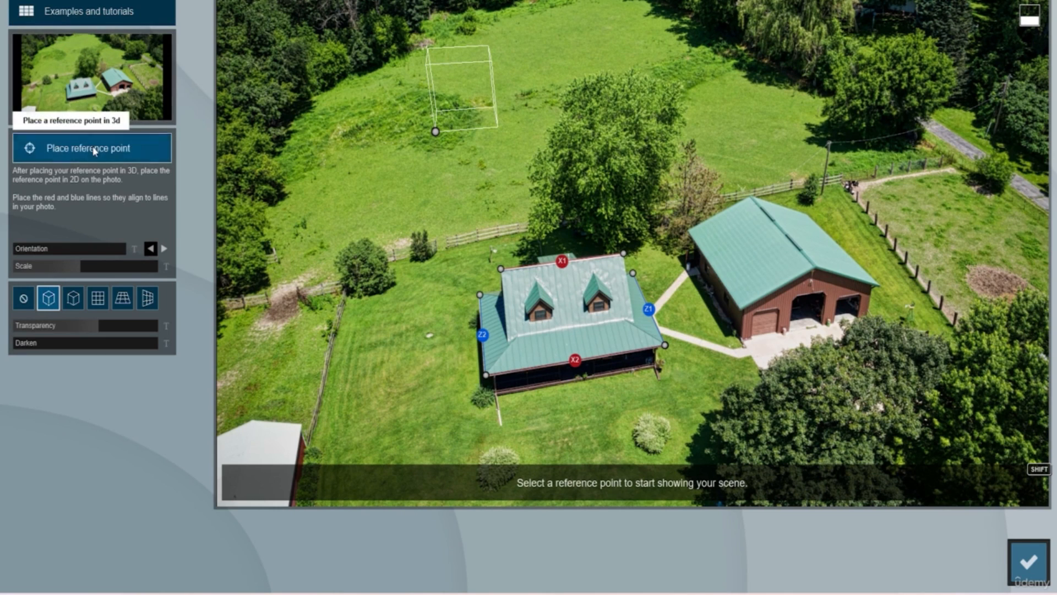
click(116, 87)
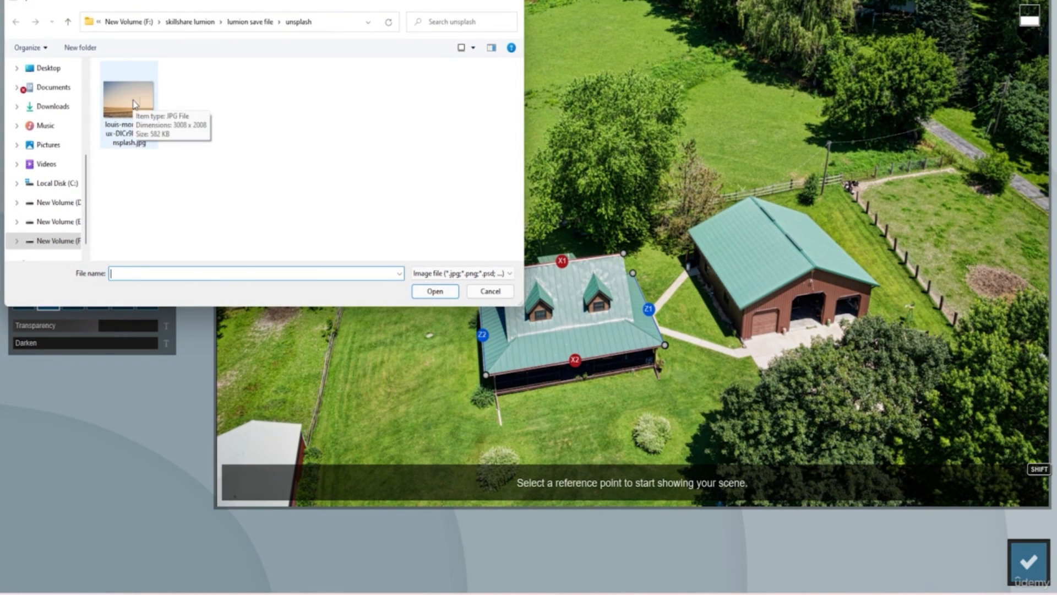
click(134, 104)
click(447, 295)
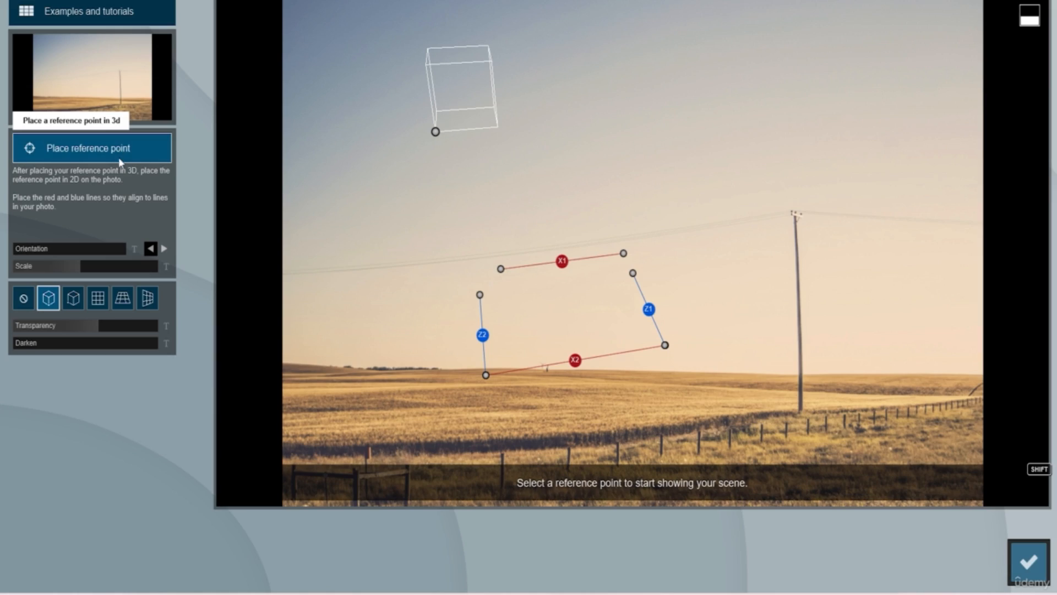
Place the 3D reference point on the road near the orange car and return to the photo matching view
click(106, 148)
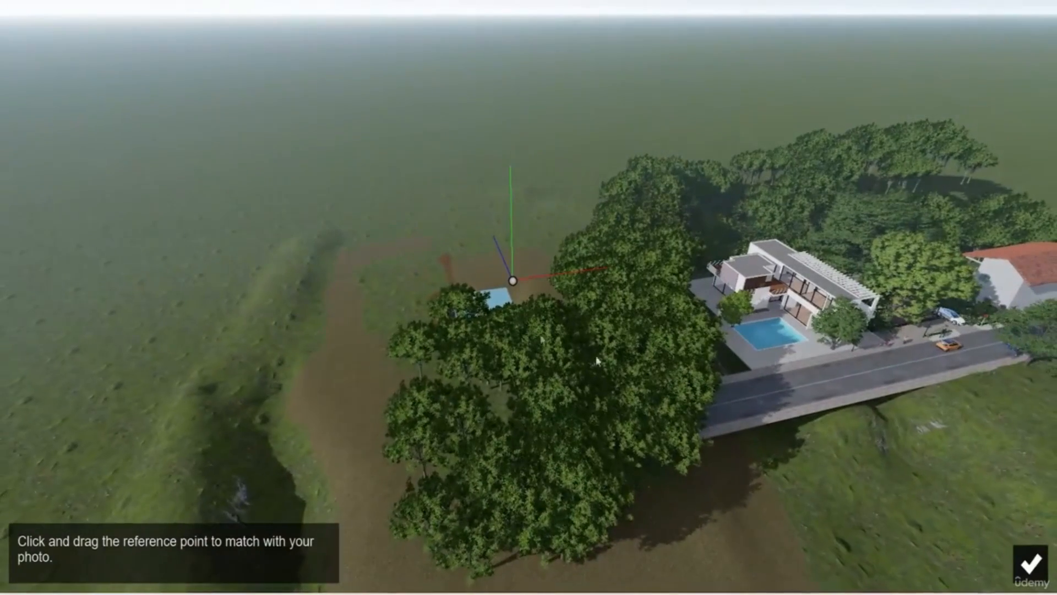
drag(512, 281, 967, 361)
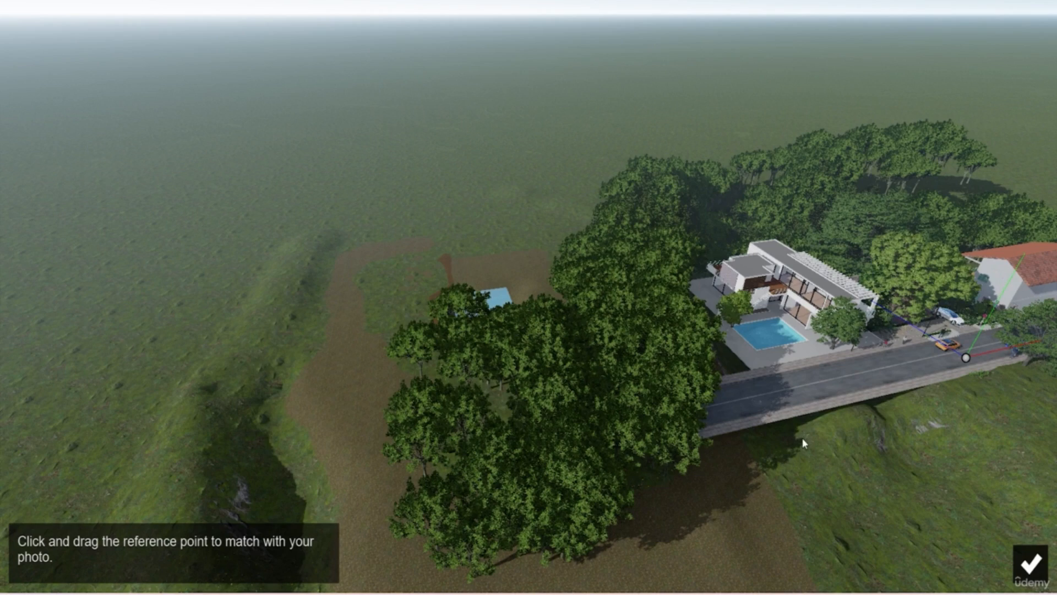
key(d)
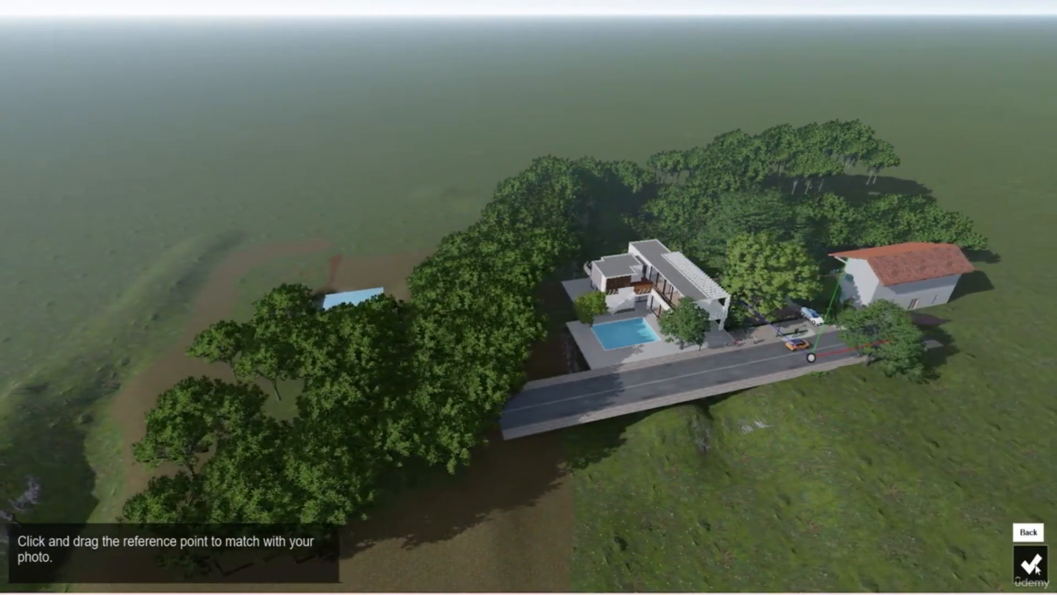
click(1030, 562)
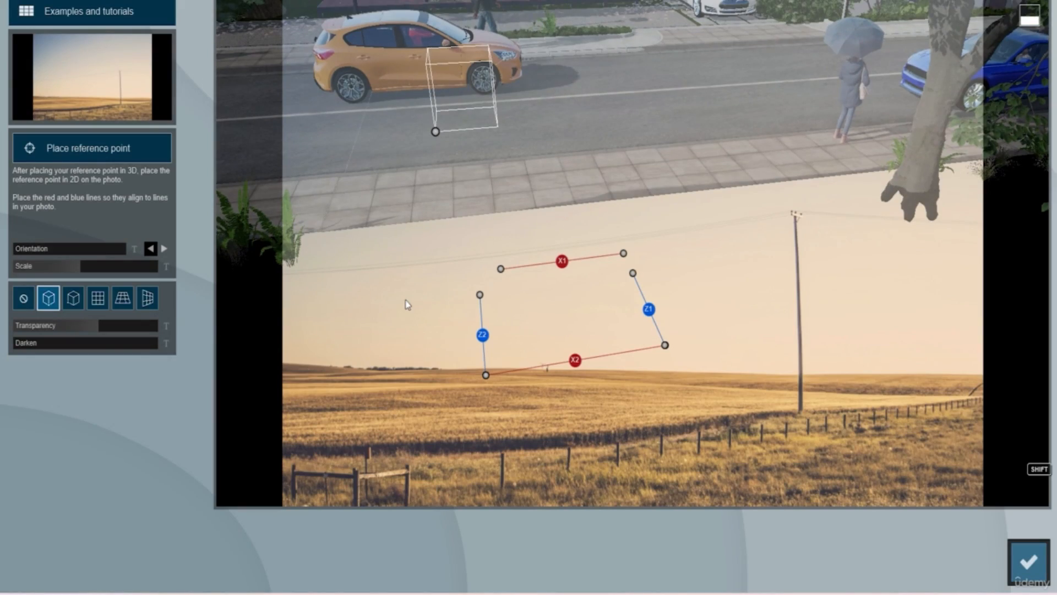
Raise the transparency to roughly 90% of its range and reduce the model scale slightly
mouse_move(104, 328)
drag(118, 328, 142, 325)
drag(81, 272, 71, 272)
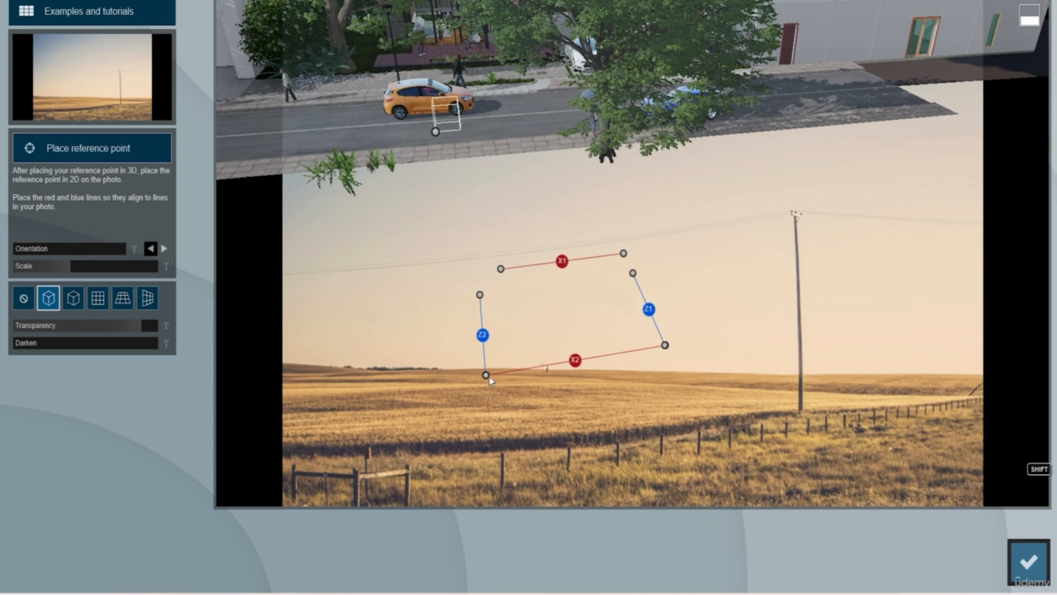
Stretch the red X2 line along the dark strip above the field's fence, keeping the left guide box shown
drag(485, 374, 477, 397)
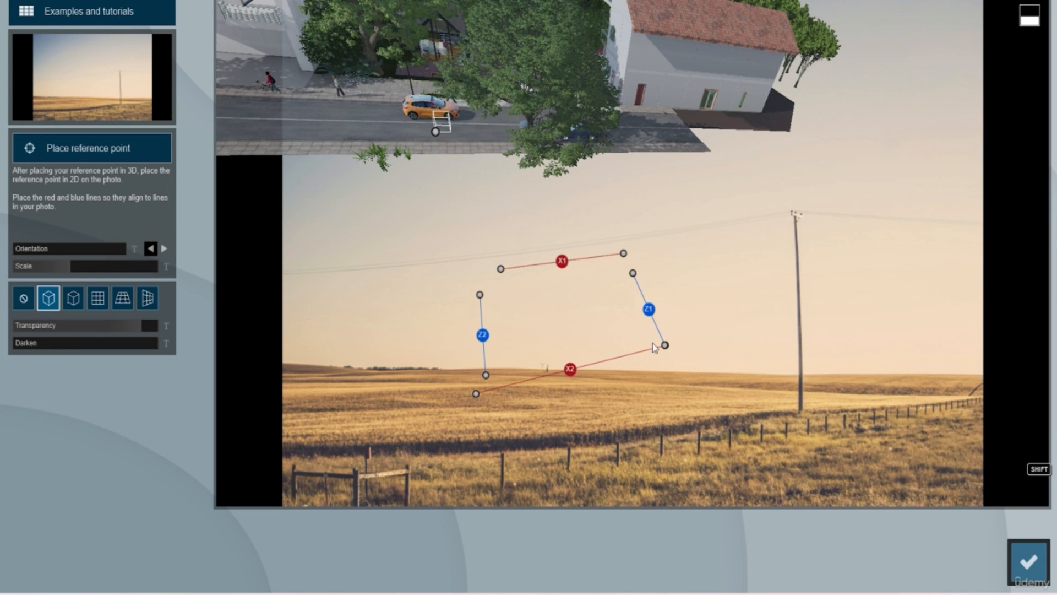
drag(666, 347, 863, 408)
drag(477, 396, 405, 443)
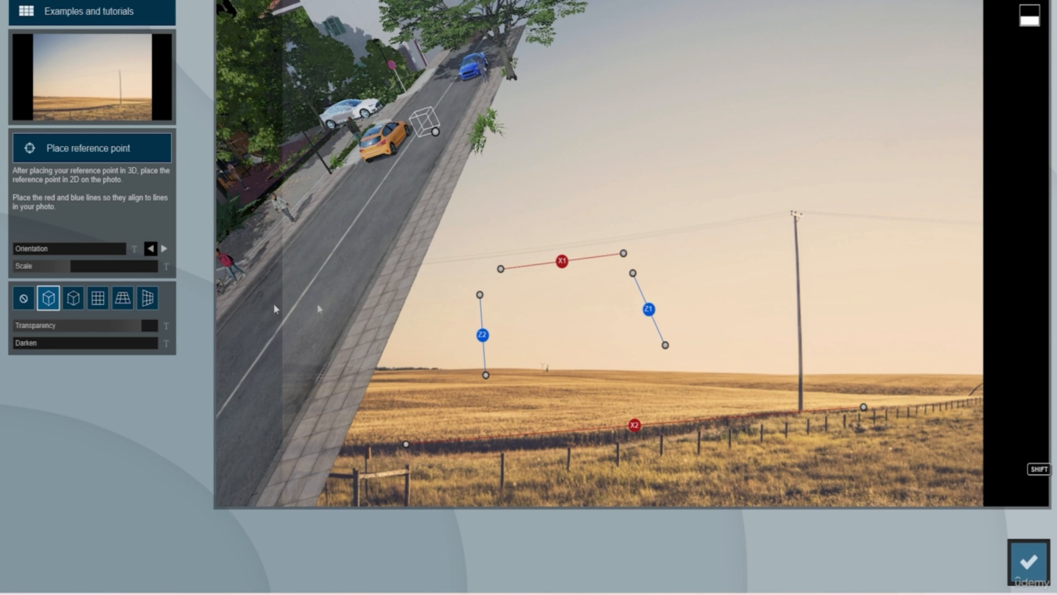
click(73, 298)
click(48, 298)
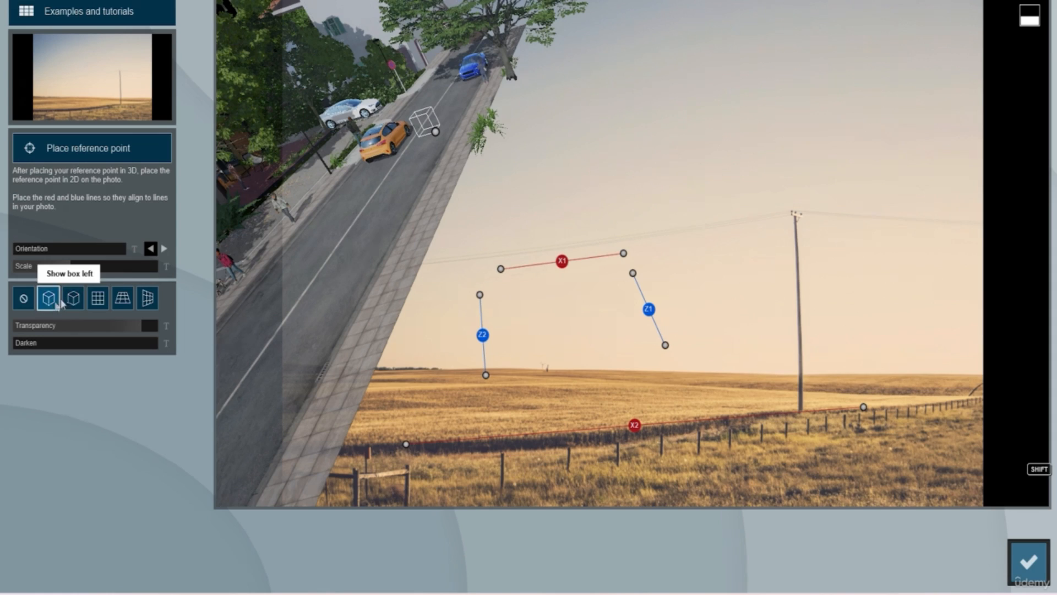
Move the 2D reference point down onto the field and stretch the red X1 line along the horizon
drag(442, 152, 570, 411)
drag(500, 269, 345, 383)
drag(623, 253, 663, 362)
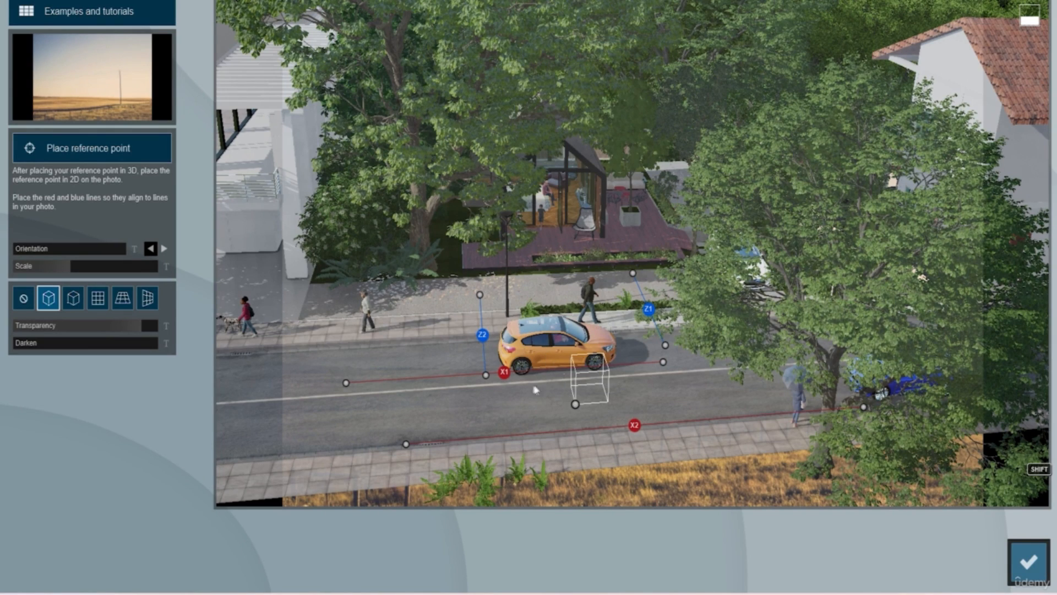
Reduce the scale to about a quarter of its range, adjust the lower ends of Z1 and Z2, and maximize the transparency
drag(485, 375, 508, 373)
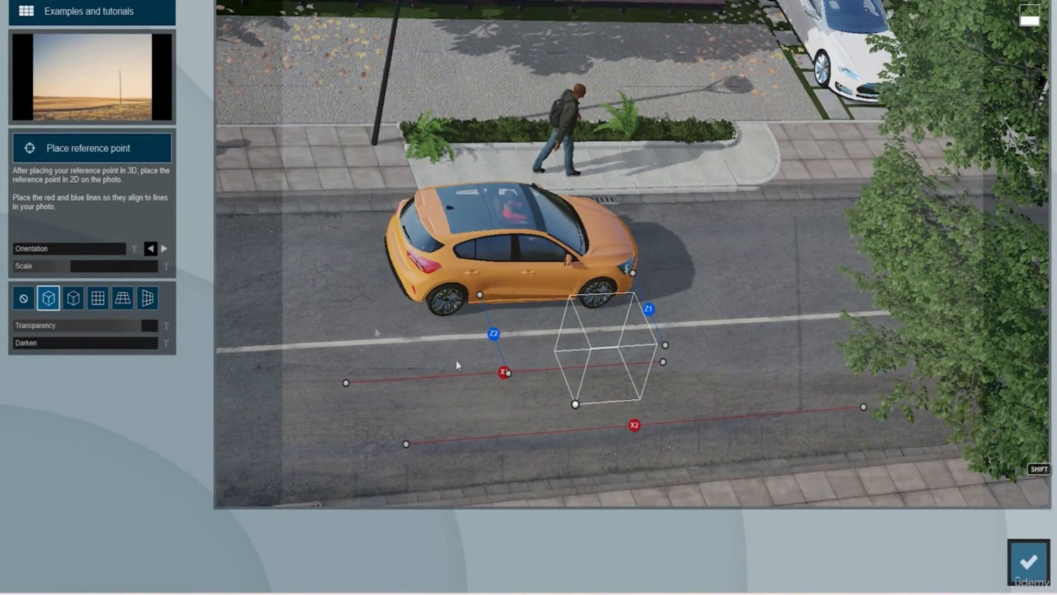
shift+drag(76, 280, 50, 281)
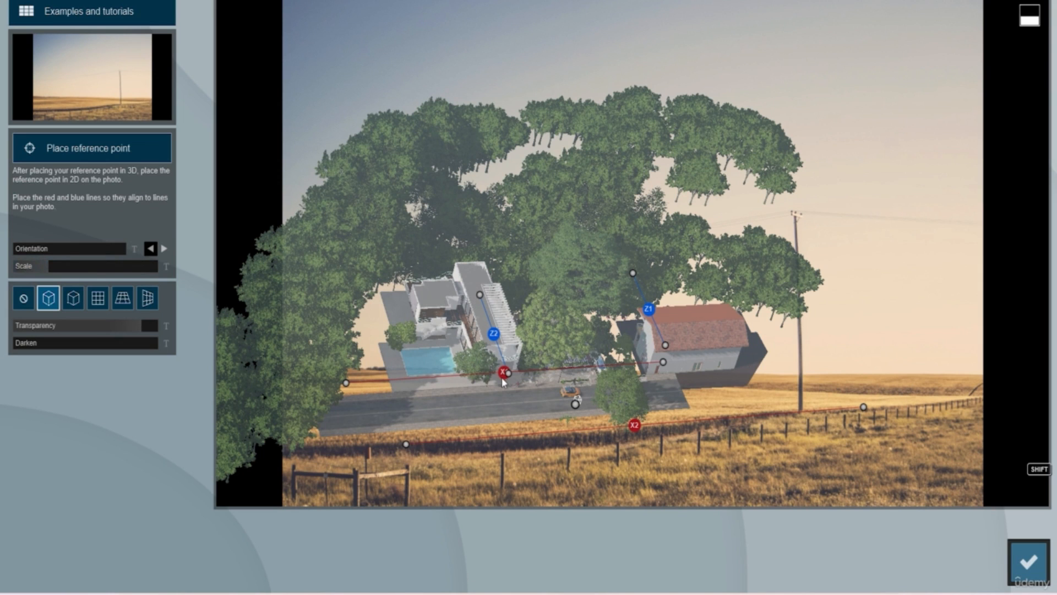
drag(506, 374, 500, 377)
drag(665, 345, 712, 309)
drag(139, 322, 168, 327)
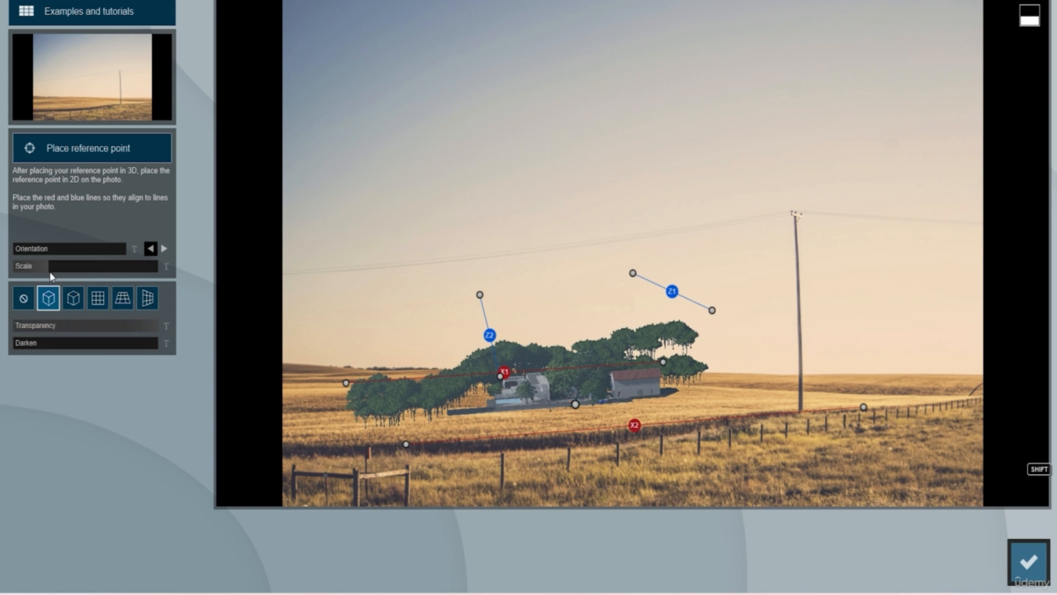
Enlarge the model scale slightly and move the reference point down toward the fence beside the X2 marker
drag(52, 275, 1046, 294)
drag(48, 266, 595, 271)
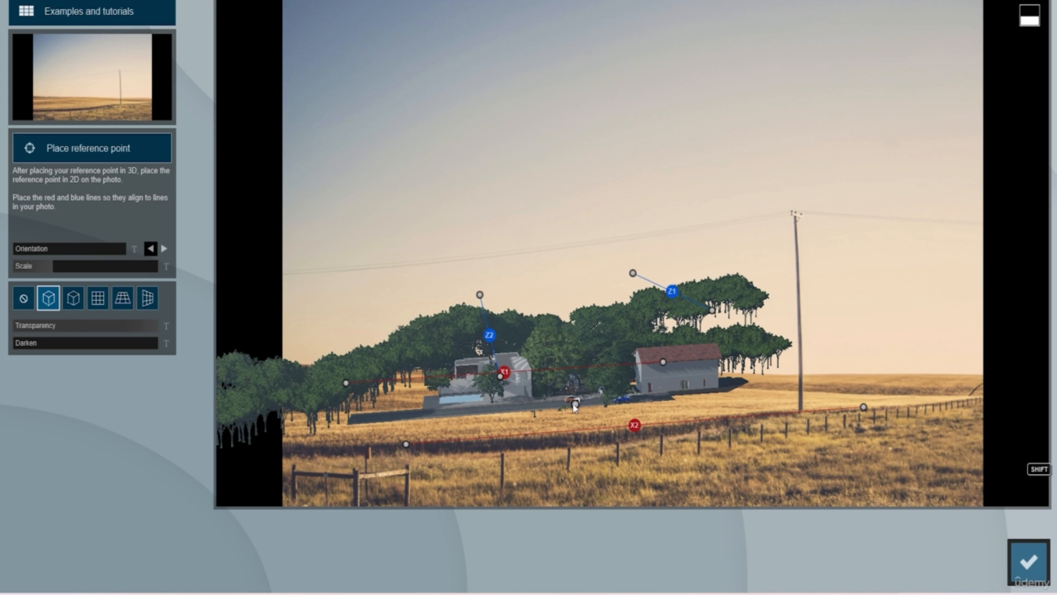
drag(576, 405, 599, 424)
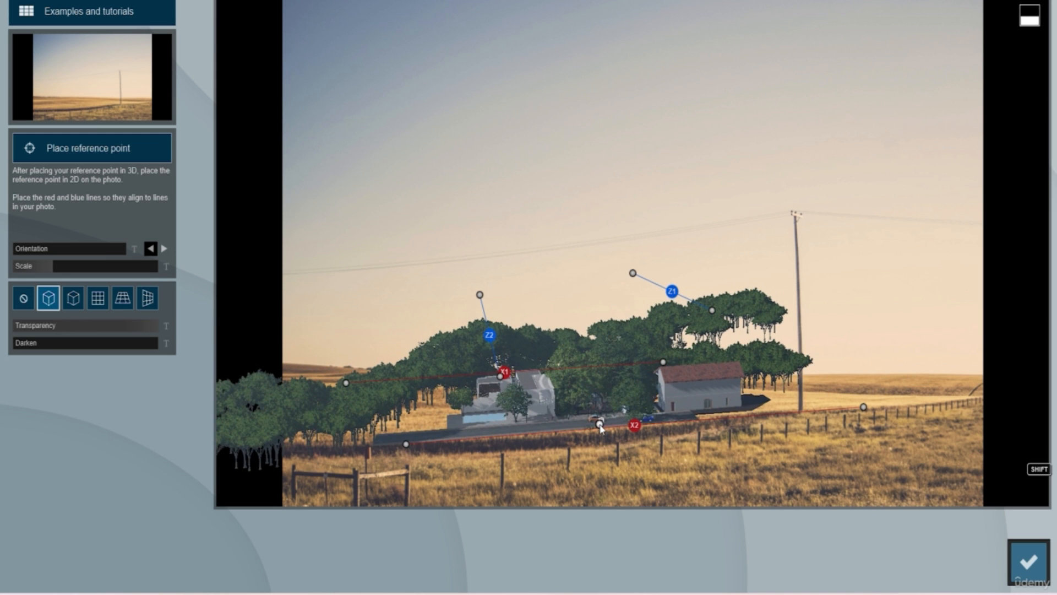
click(55, 270)
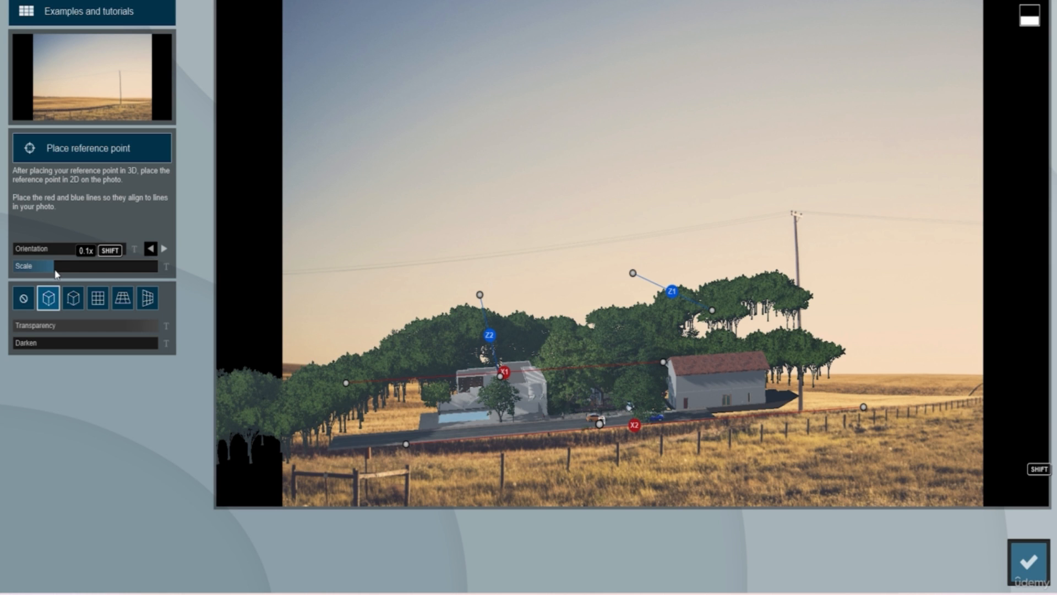
Fine-tune the endpoints of the Z2, Z1 and X1 lines to fit the model's perspective to the field
drag(480, 299, 465, 329)
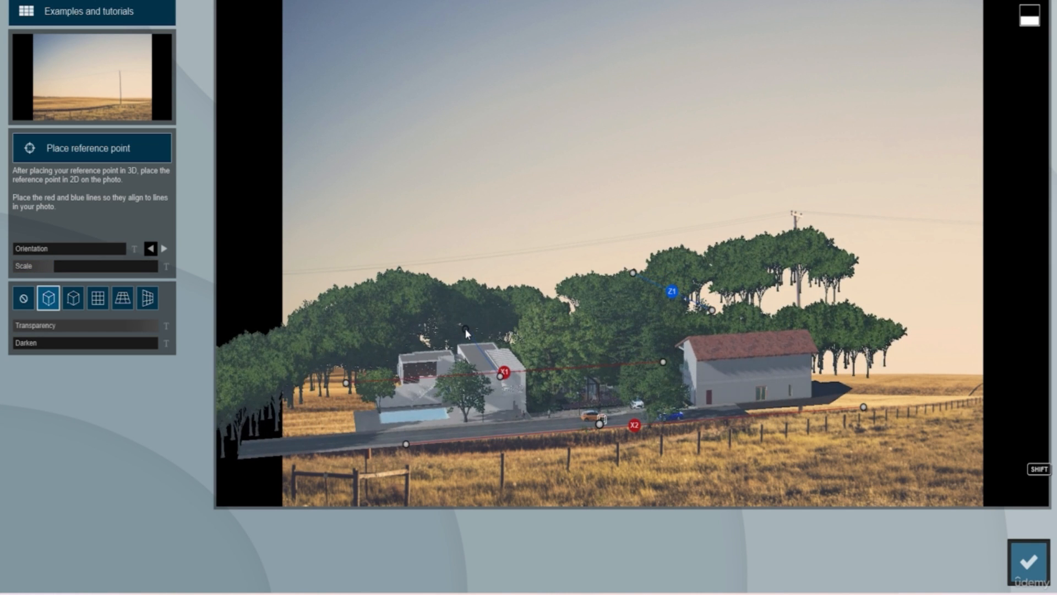
drag(712, 311, 712, 320)
drag(347, 386, 348, 387)
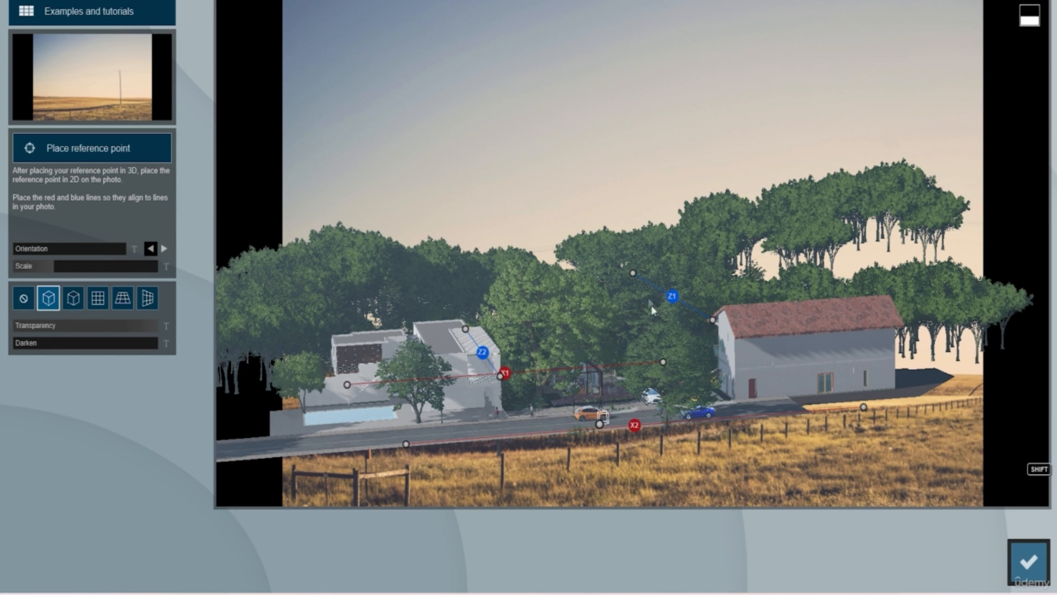
drag(633, 274, 632, 278)
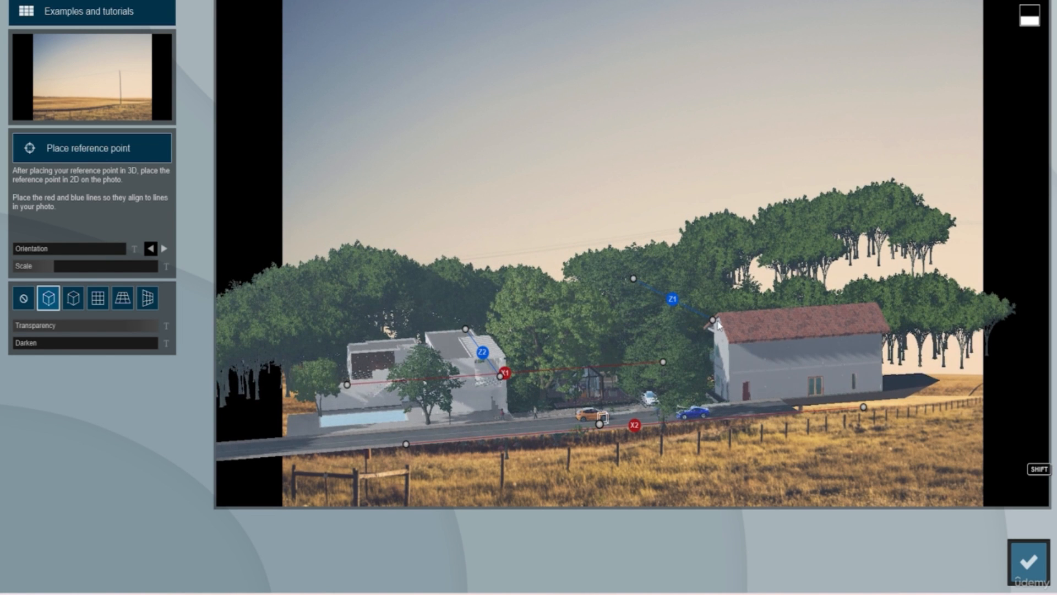
drag(714, 323, 723, 298)
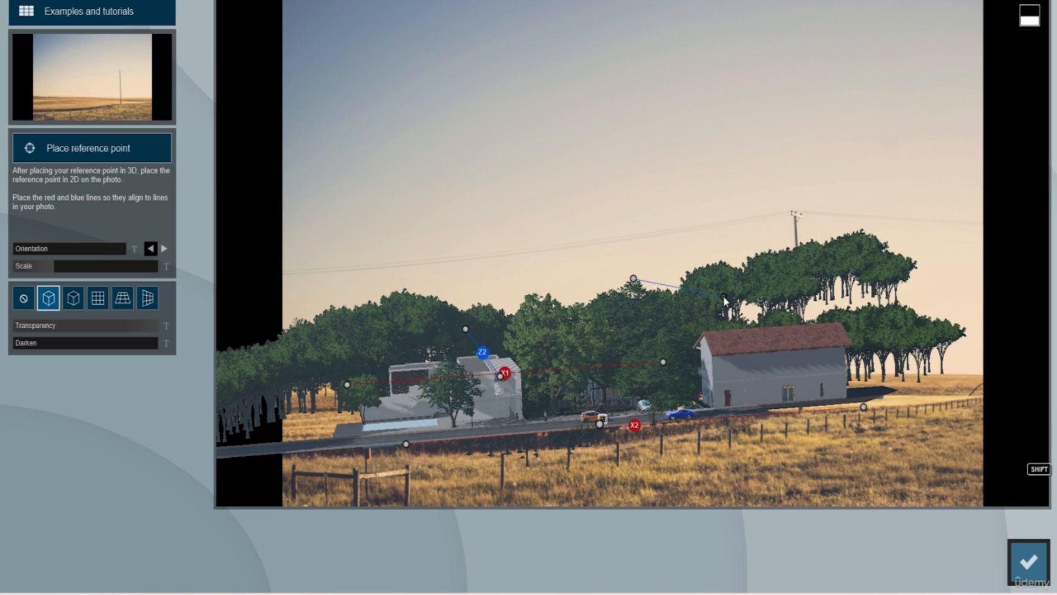
drag(724, 298, 723, 296)
Try the XY guide grid, switch to the XZ plane grid, and reposition the reference point just beside the X2 marker
drag(601, 426, 622, 444)
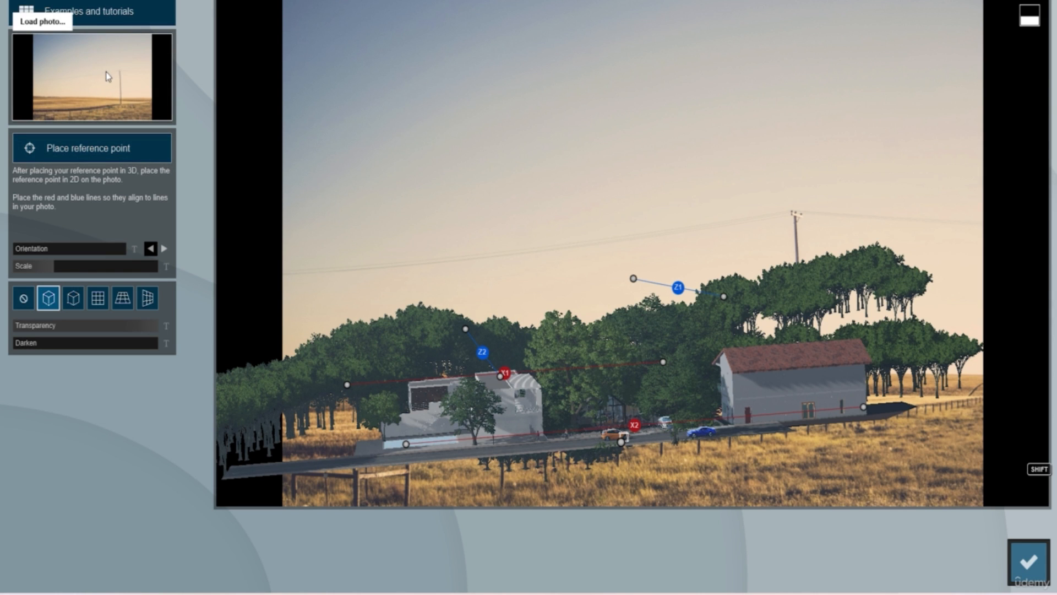
click(100, 302)
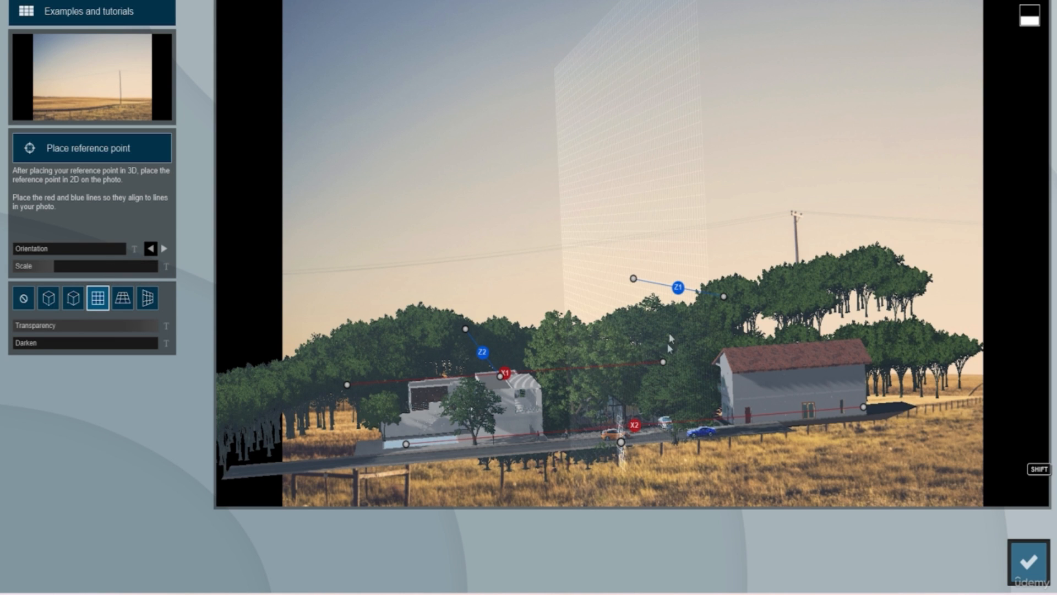
click(119, 306)
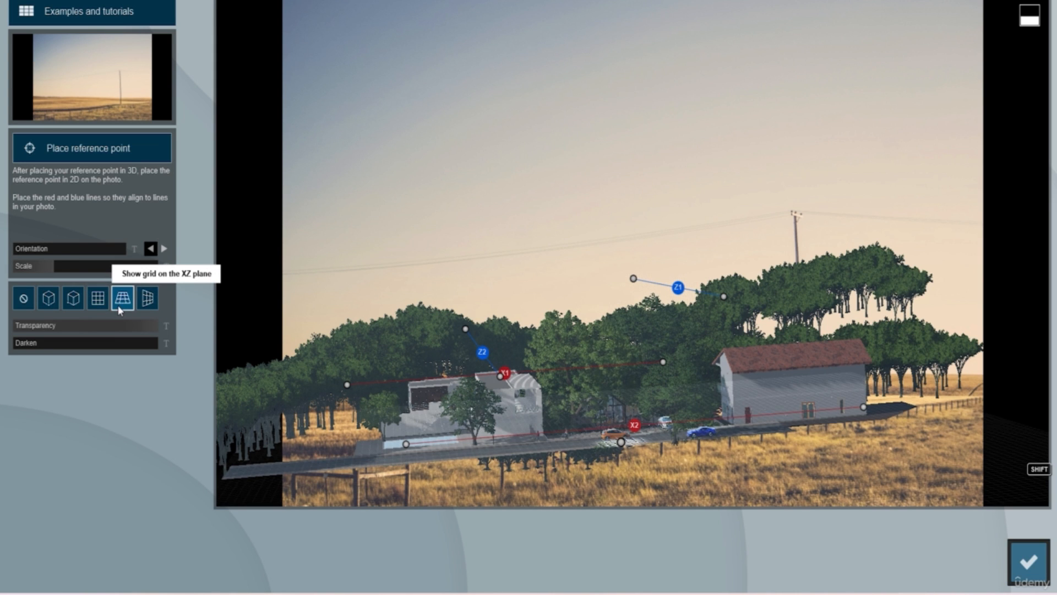
mouse_move(623, 442)
mouse_down()
mouse_move(674, 438)
mouse_move(606, 433)
mouse_up()
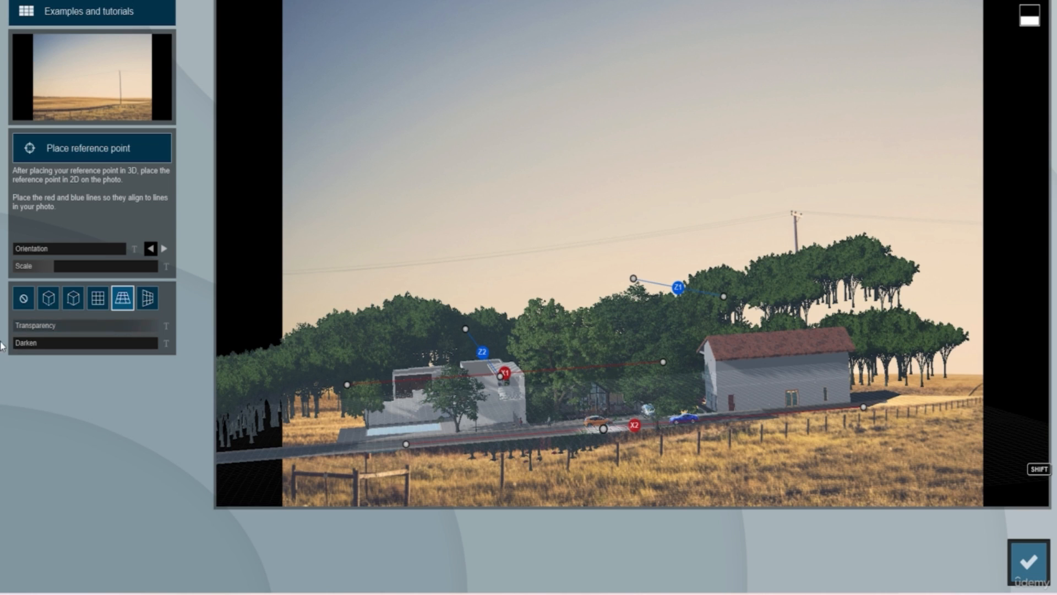
Darken the background photo to 49.1%, keep transparency at maximum, and rotate the model's orientation to roughly 85% of its range
drag(24, 344, 84, 352)
drag(152, 330, 192, 350)
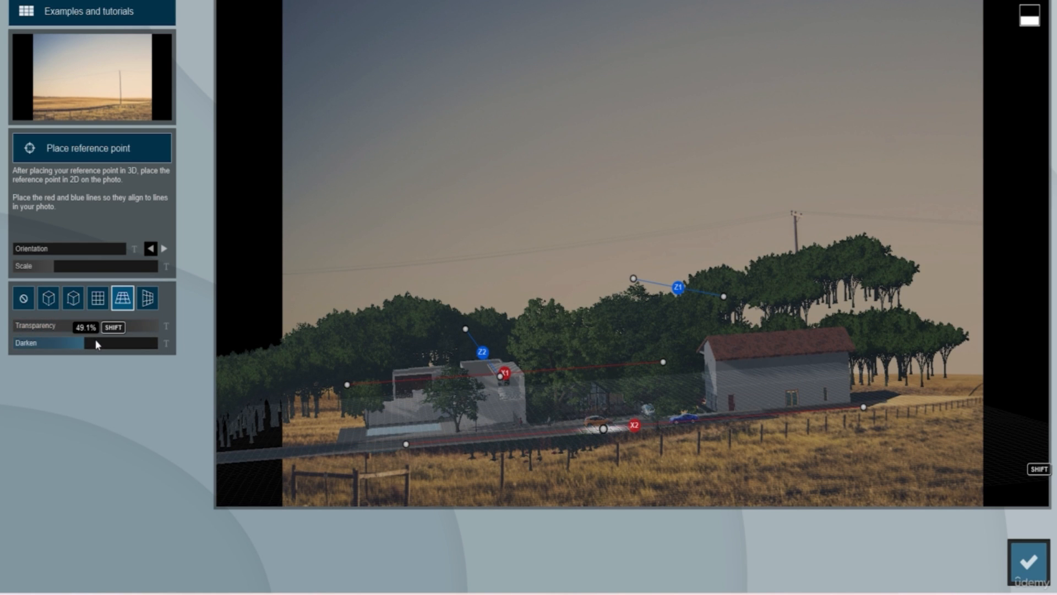
drag(18, 248, 111, 263)
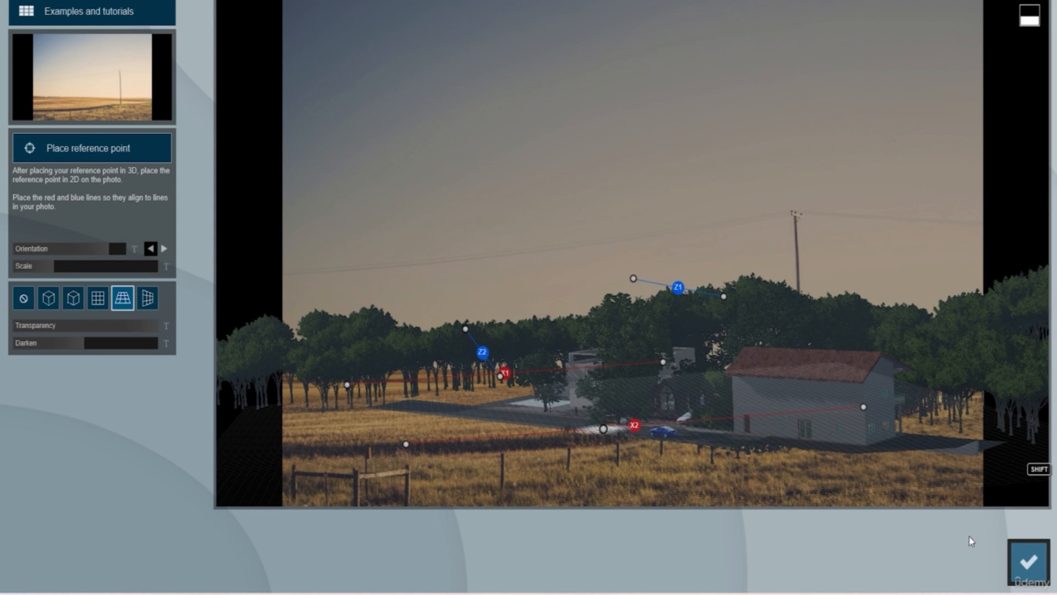